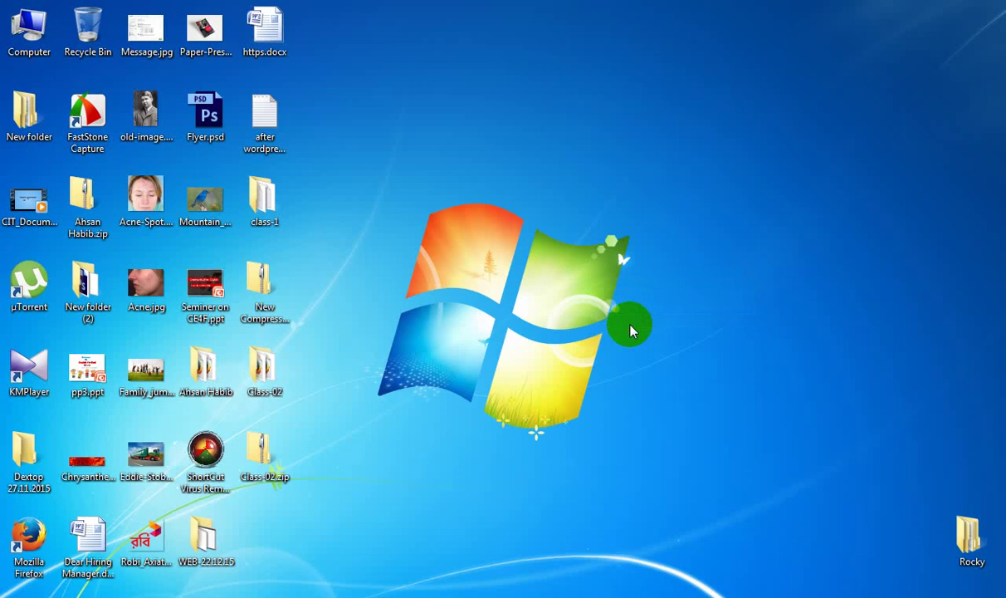
Step: Refresh the Windows desktop from its right-click menu
right_click(630, 330)
left_click(622, 345)
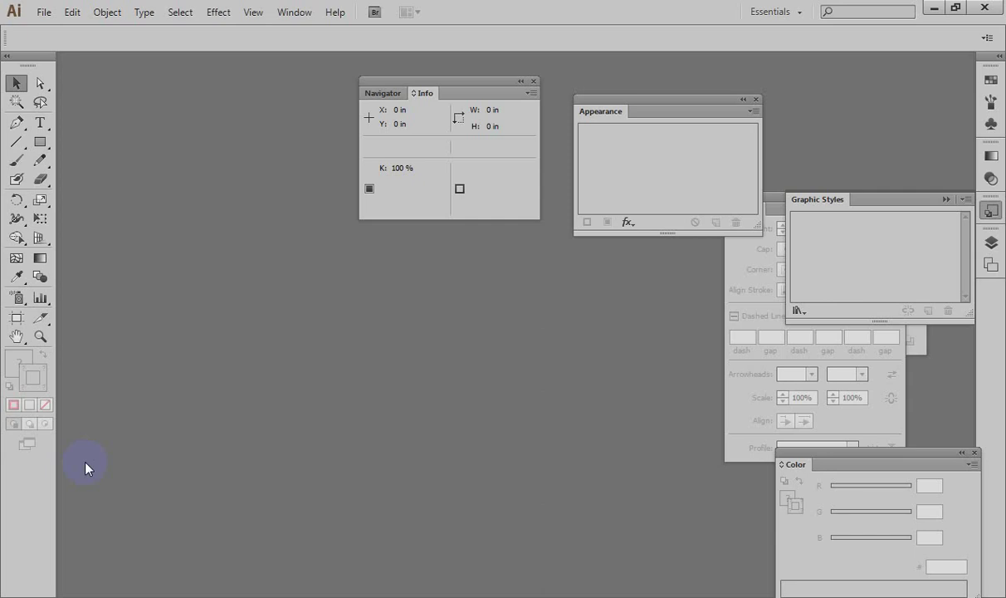
Step: Reset the Essentials workspace so the floating panels collapse into the side dock
left_click(283, 14)
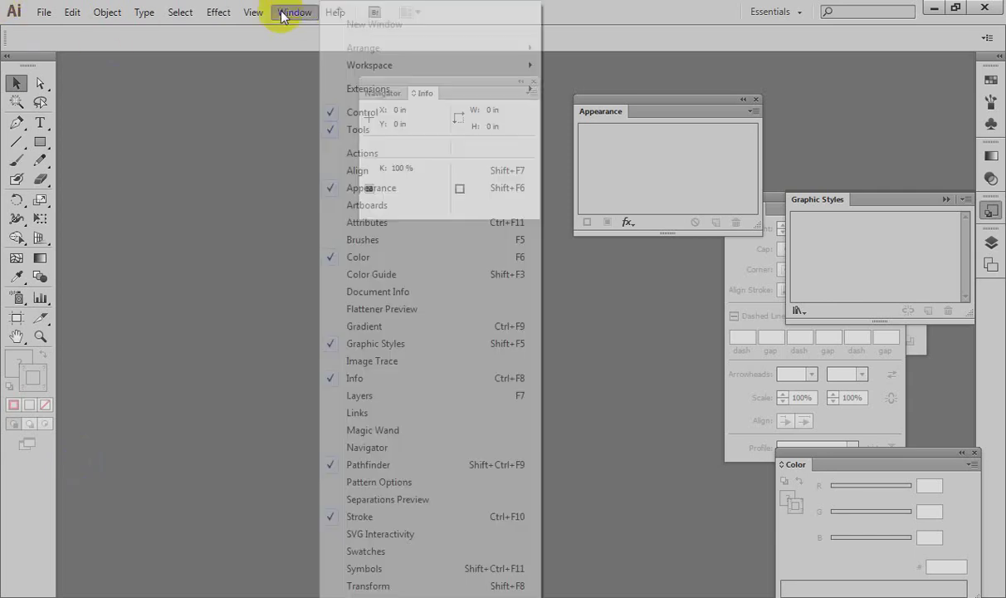
mouse_move(397, 63)
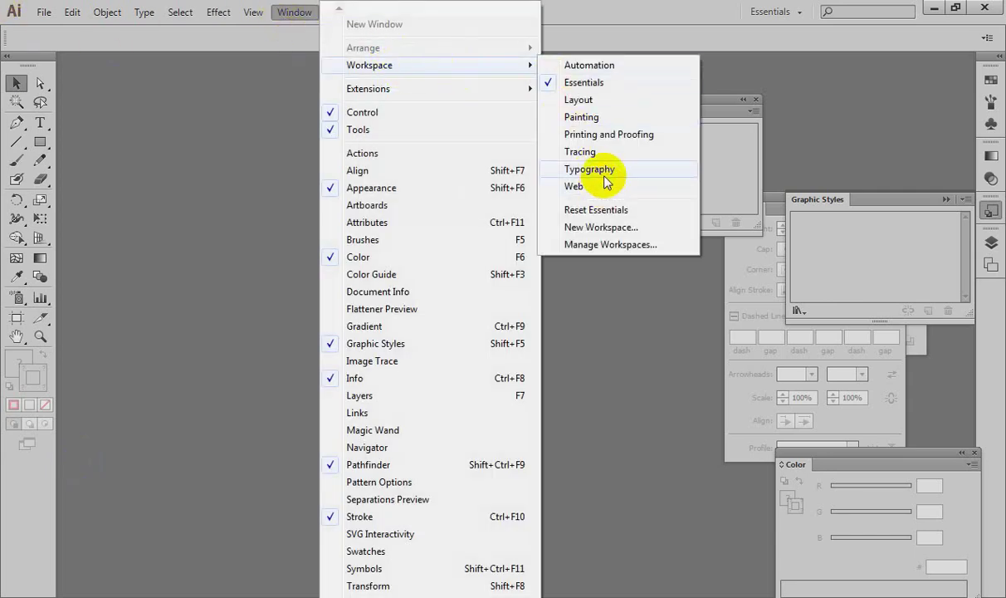
left_click(594, 211)
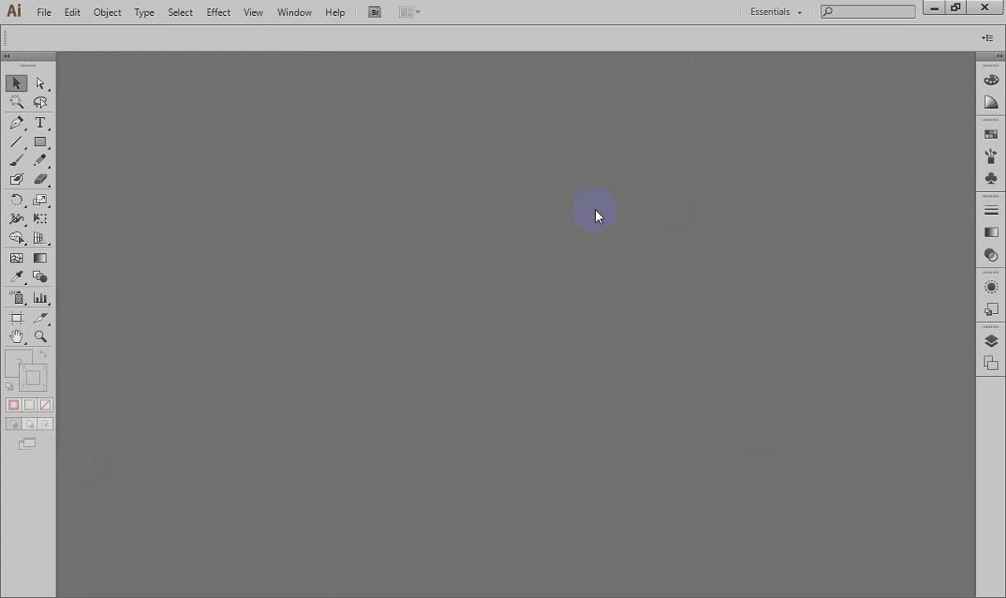
Step: Begin a new Untitled-1 document on the Print profile, Letter 612 × 792 pt, with advanced settings collapsed
key("ctrl+n")
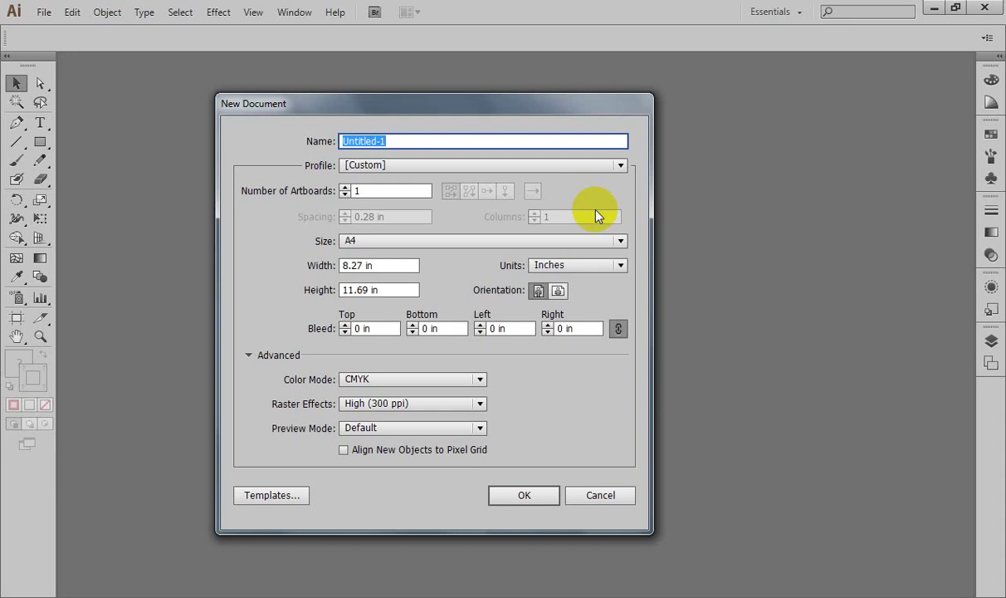
left_click(367, 165)
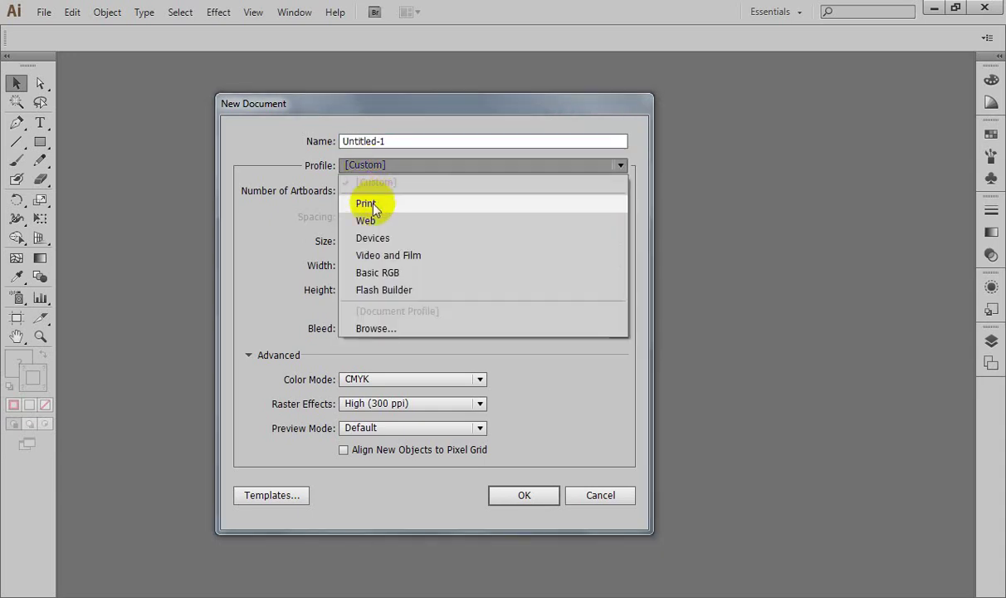
left_click(373, 209)
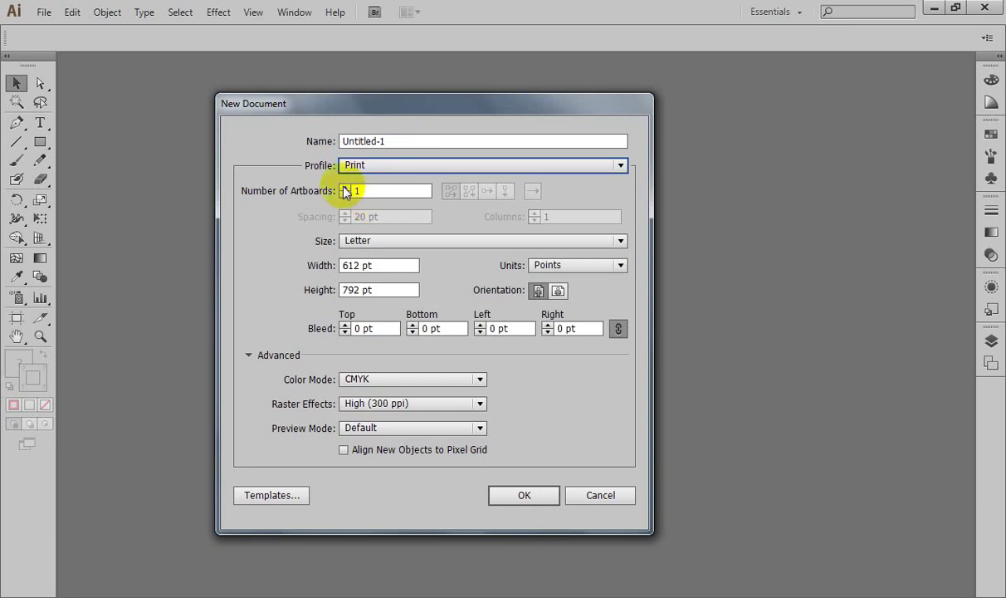
left_click(248, 355)
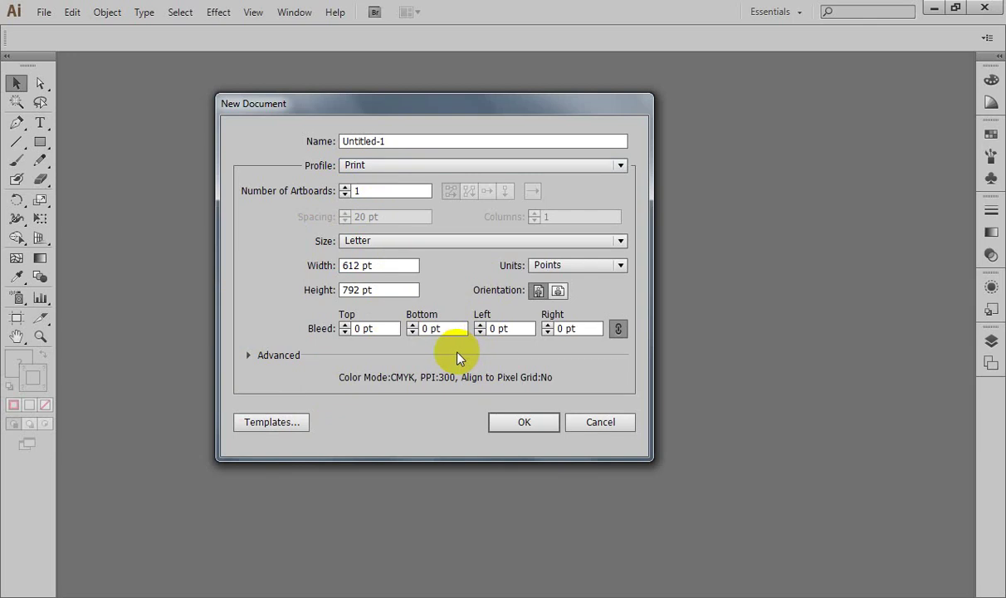
Step: Confirm the New Document dialog to create the blank Letter-size CMYK Untitled-1
left_click(524, 422)
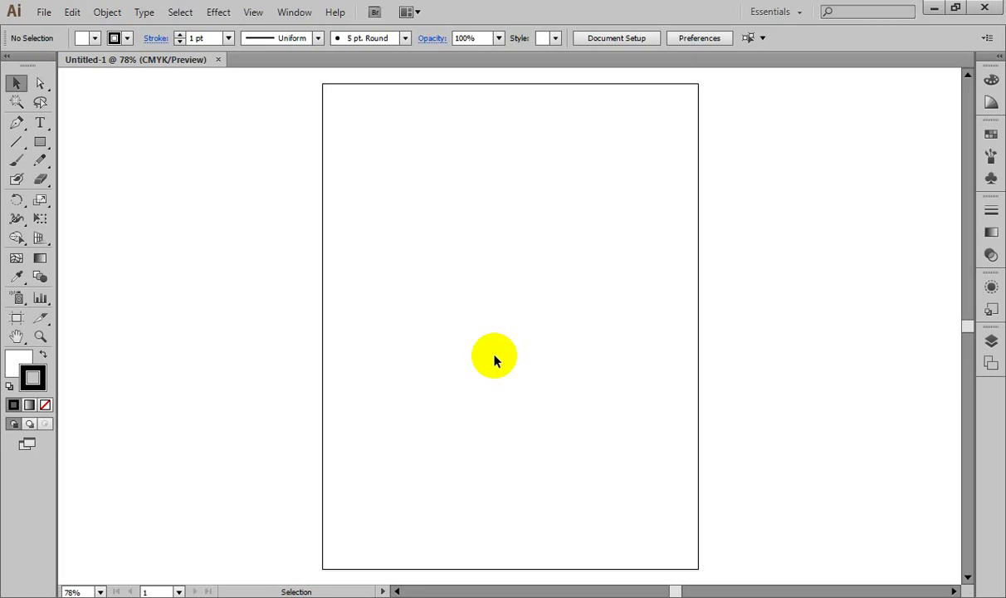
Step: Show the rulers and set their units to inches
left_click(39, 142)
left_click_drag(40, 142, 112, 139)
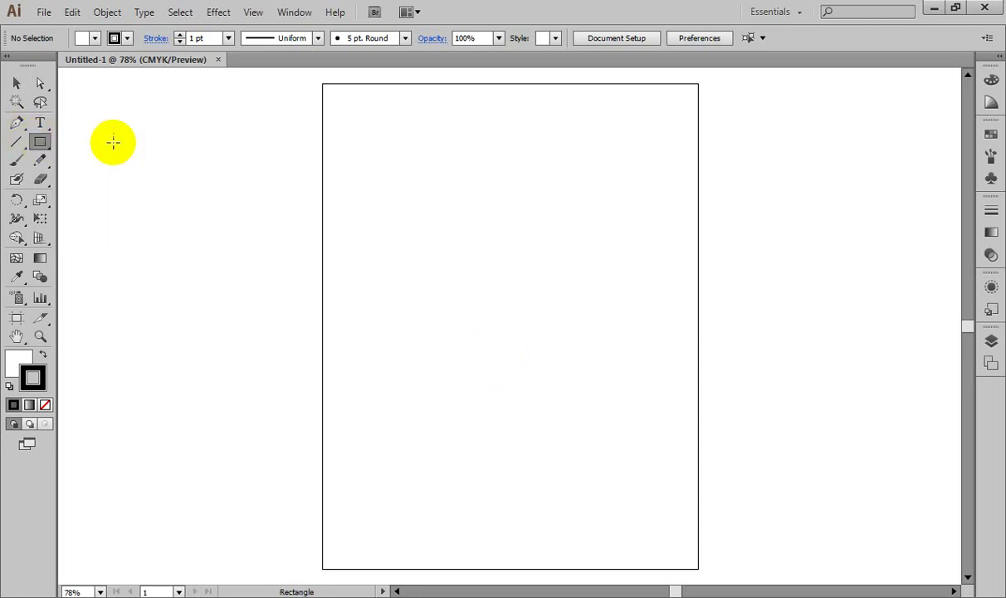
left_click(348, 207)
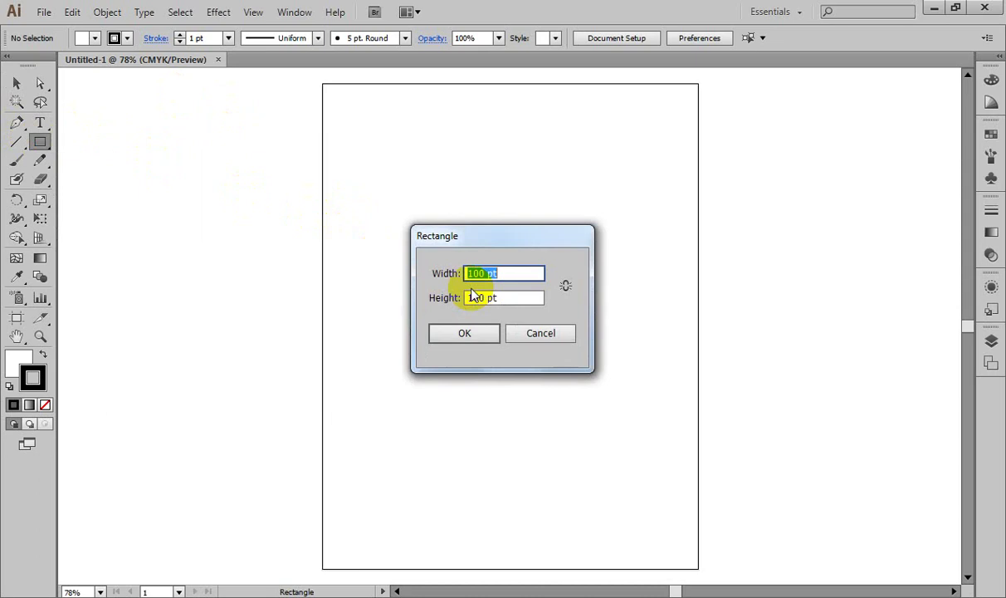
key("Escape")
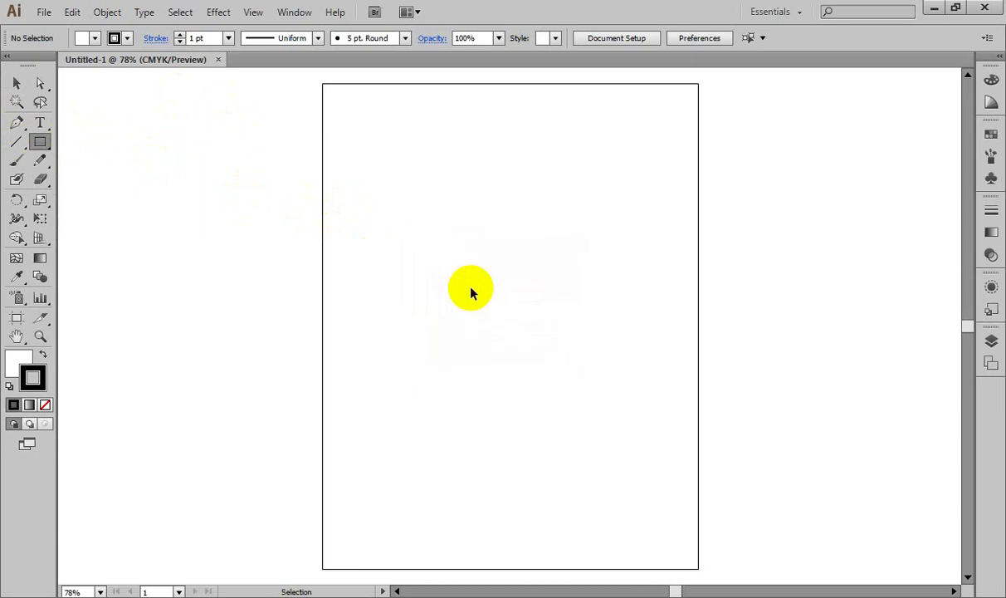
key("ctrl+r")
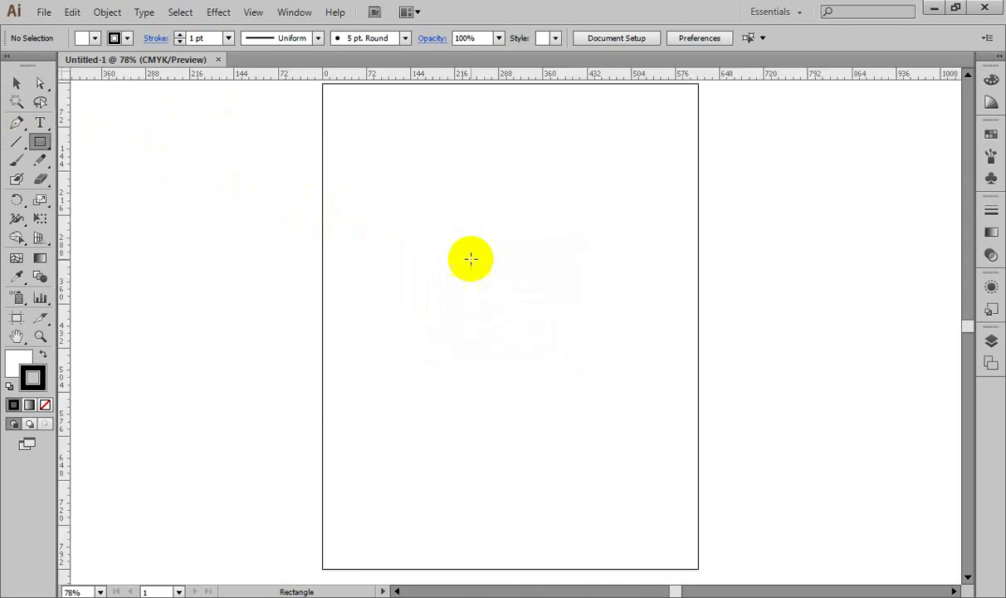
right_click(517, 74)
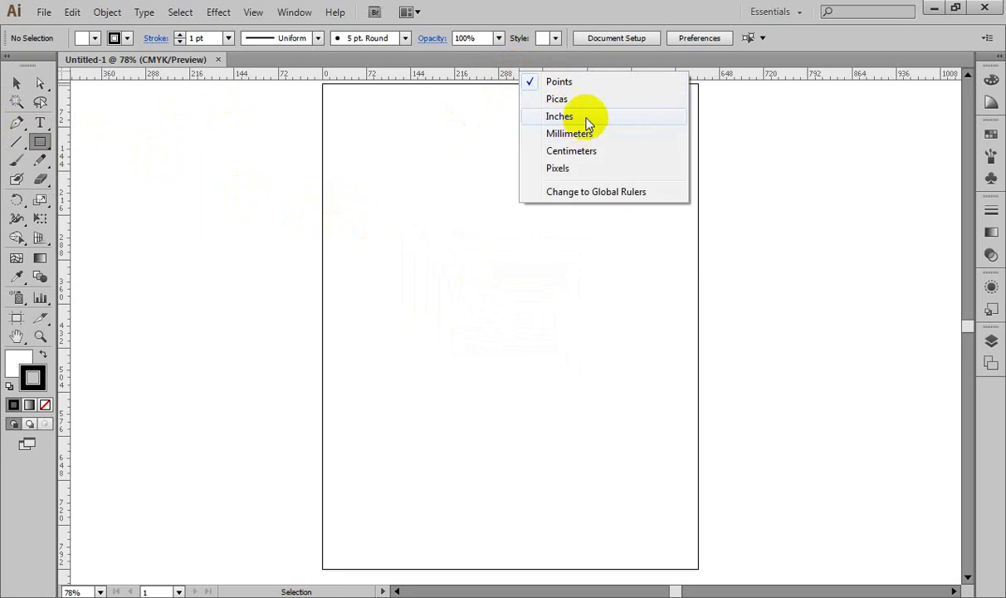
left_click(583, 117)
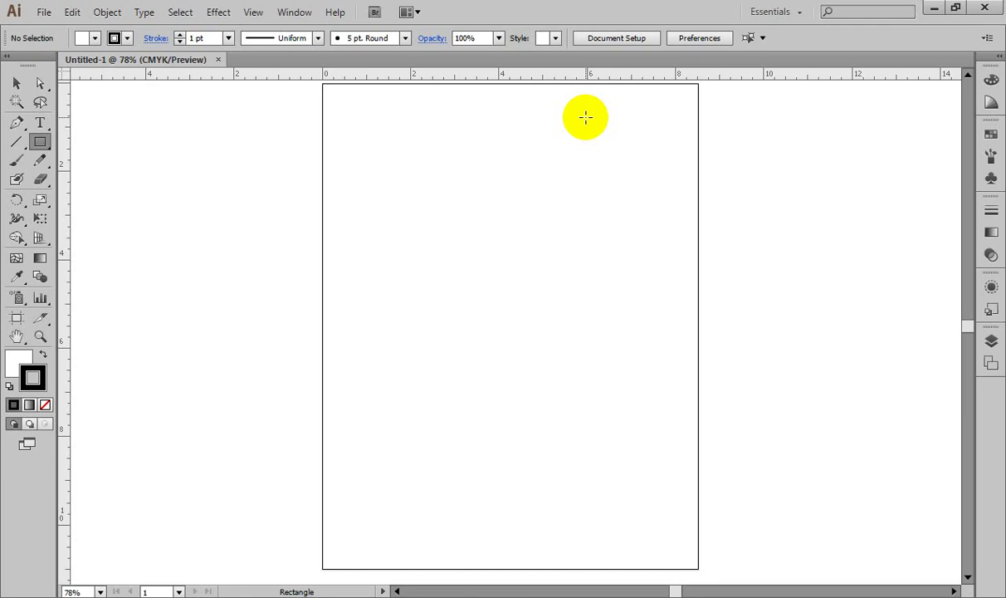
Step: Draw a 3.5 × 2 in rectangle on the artboard
left_click(420, 211)
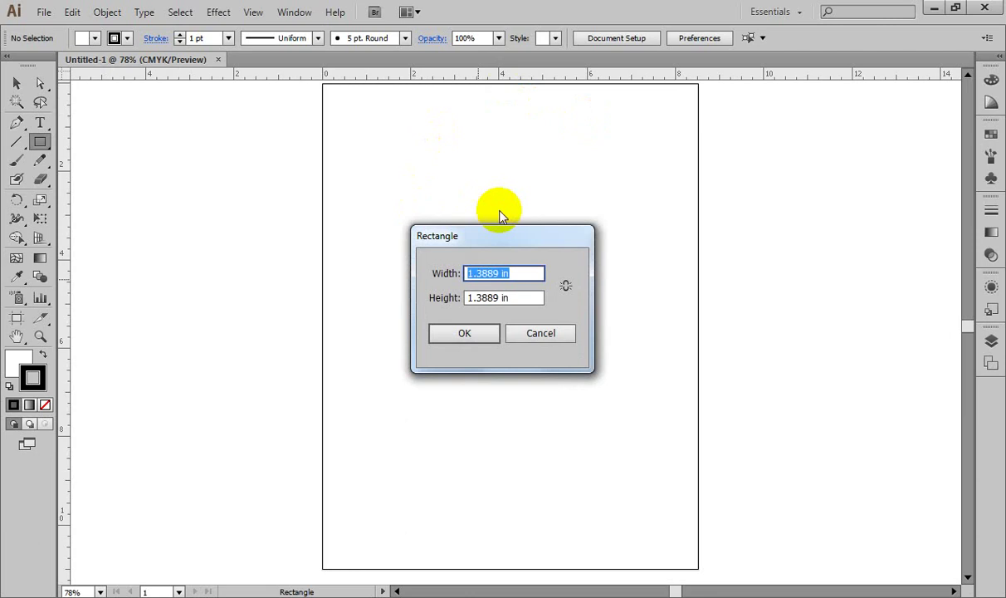
type("3.5")
key("Tab")
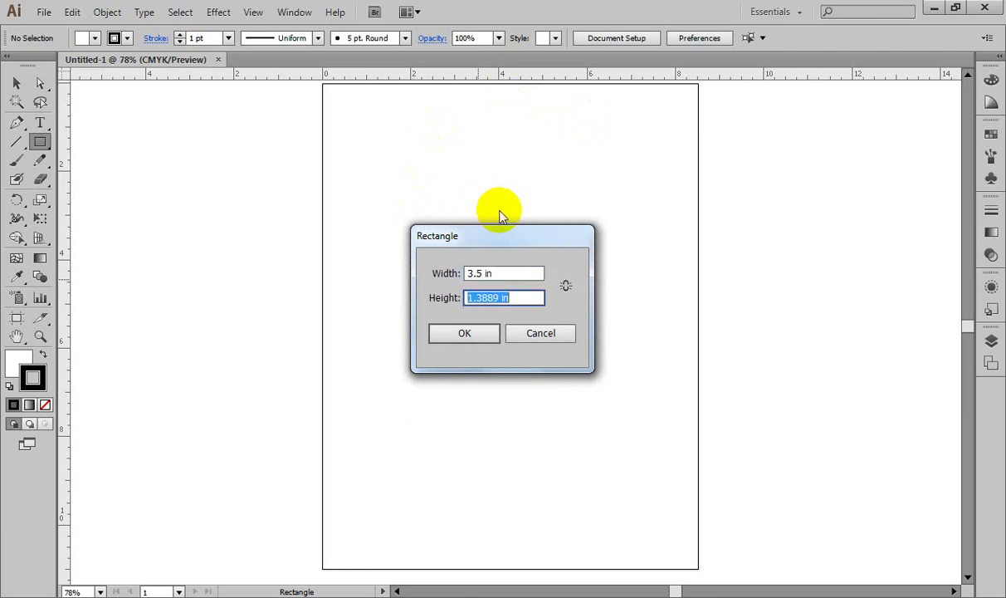
type("2")
key("Return")
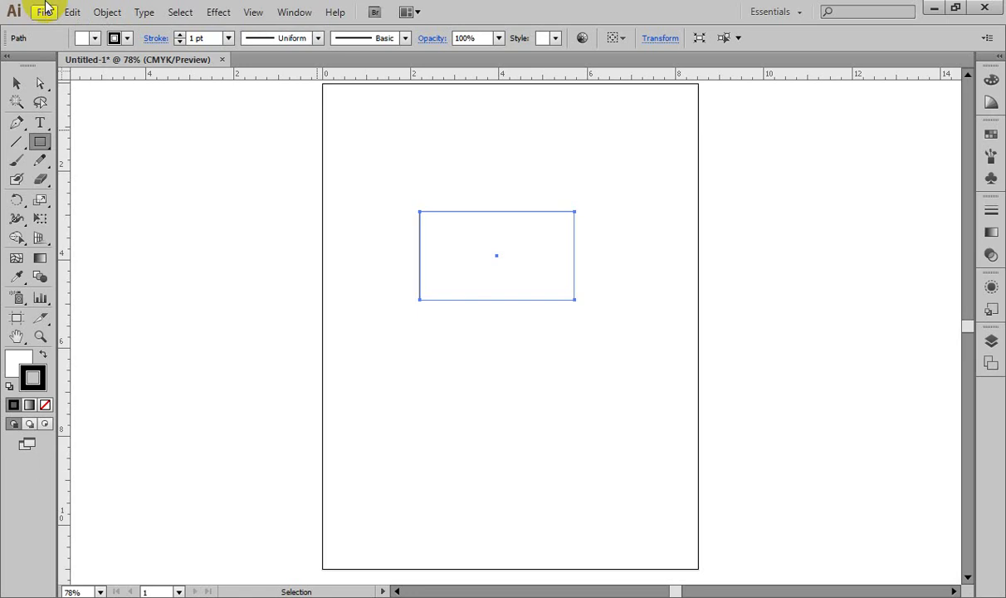
Step: Delete the plain rectangle and draw a 3.5 × 2 in rounded rectangle with 0.125 in corners
left_click(16, 83)
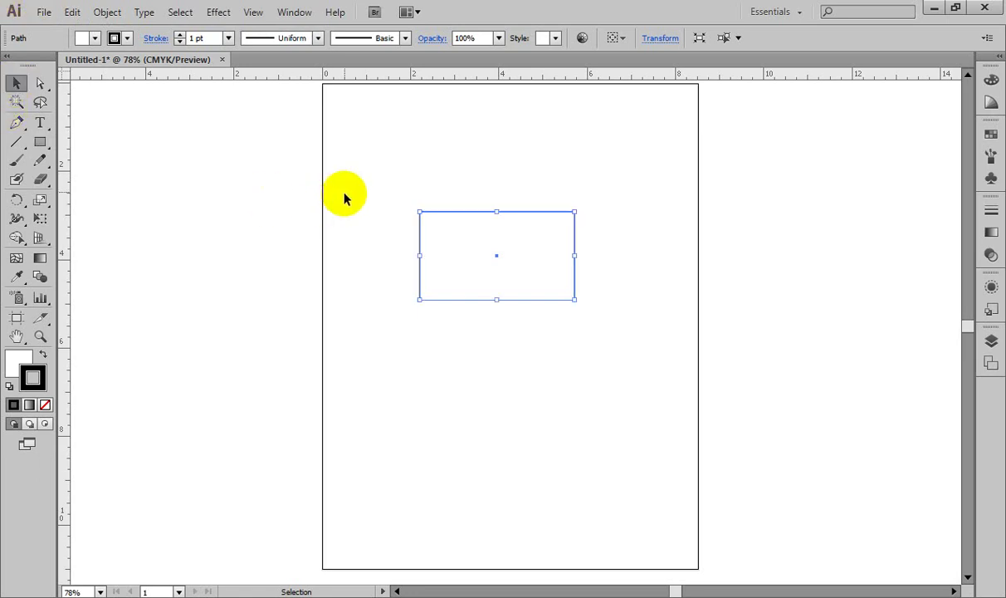
left_click_drag(380, 171, 613, 332)
key("Delete")
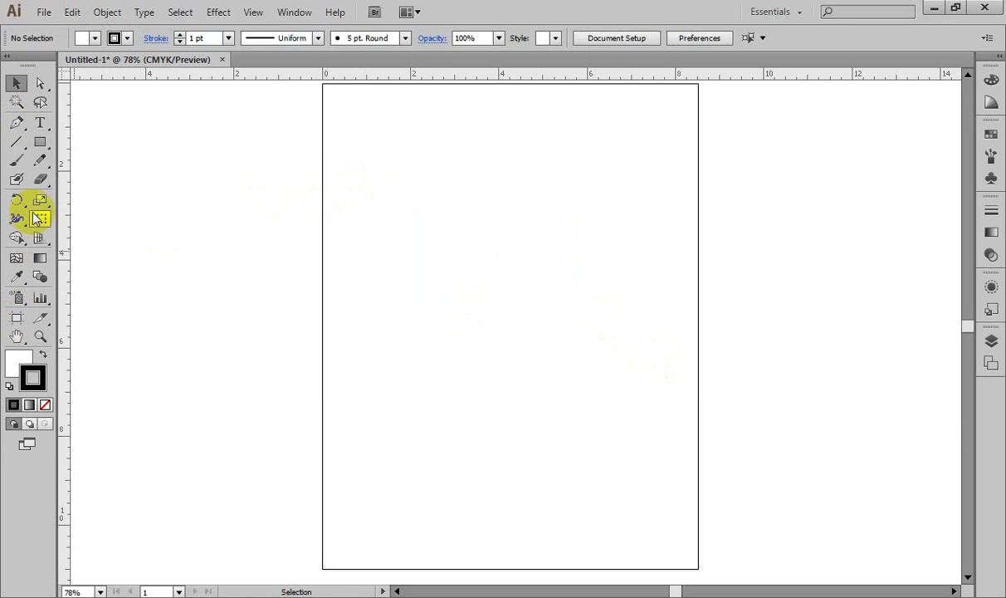
left_click_drag(39, 141, 92, 158)
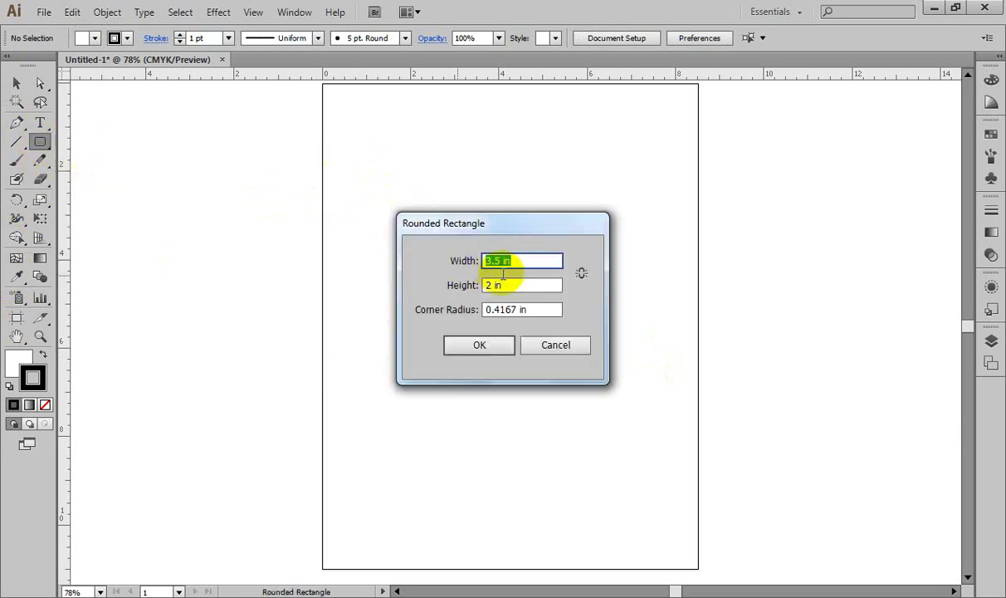
left_click(542, 309)
key("Down")
key("Down")
key("Down")
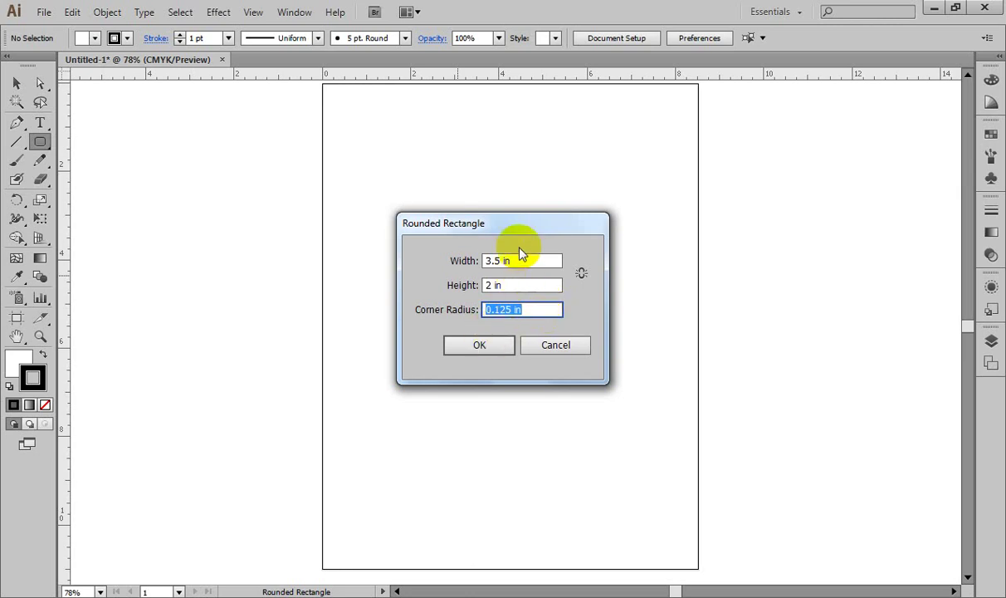
left_click(480, 346)
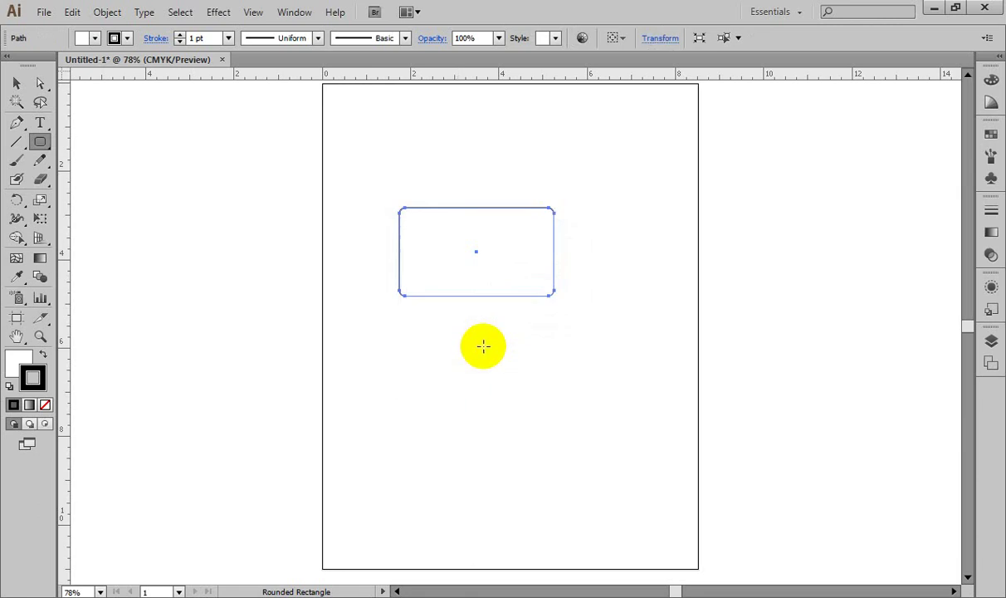
key("ctrl+equal")
key("ctrl+equal")
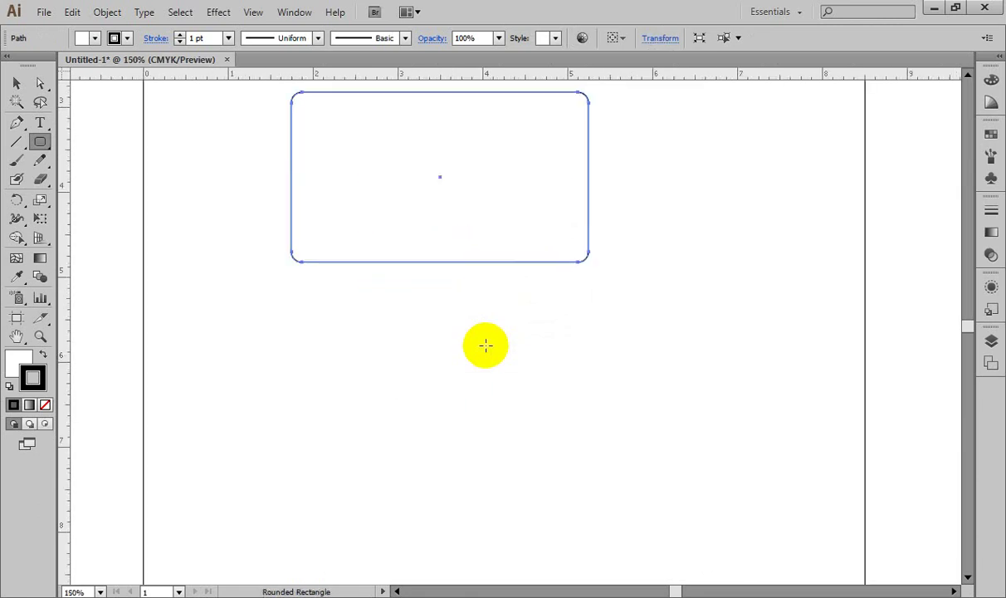
Step: Remove the rounded rectangle's stroke and fill it with light grey #E2E2E2
left_click_drag(504, 238, 514, 340)
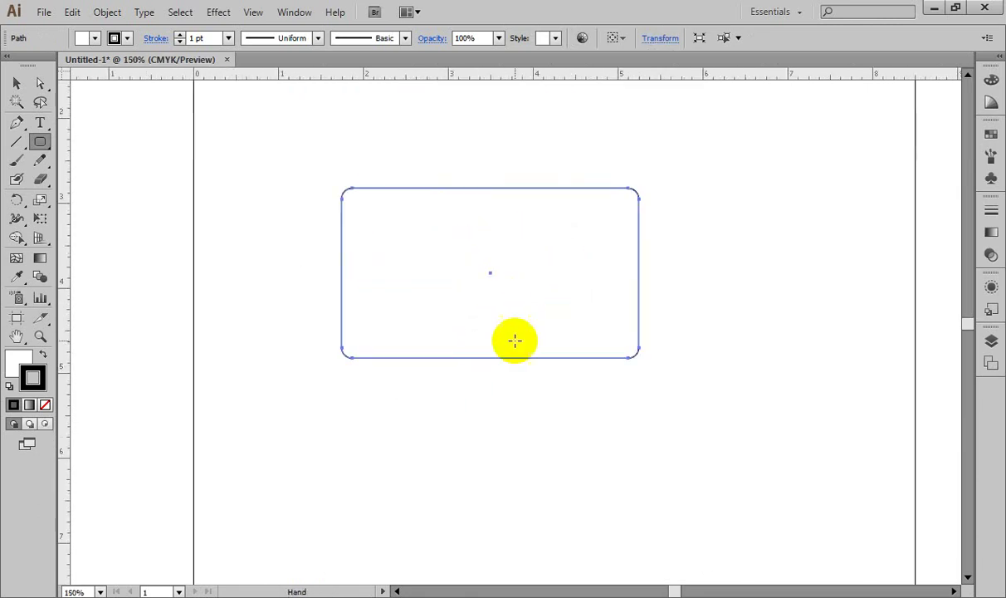
left_click(44, 405)
left_click(18, 364)
double_click(18, 364)
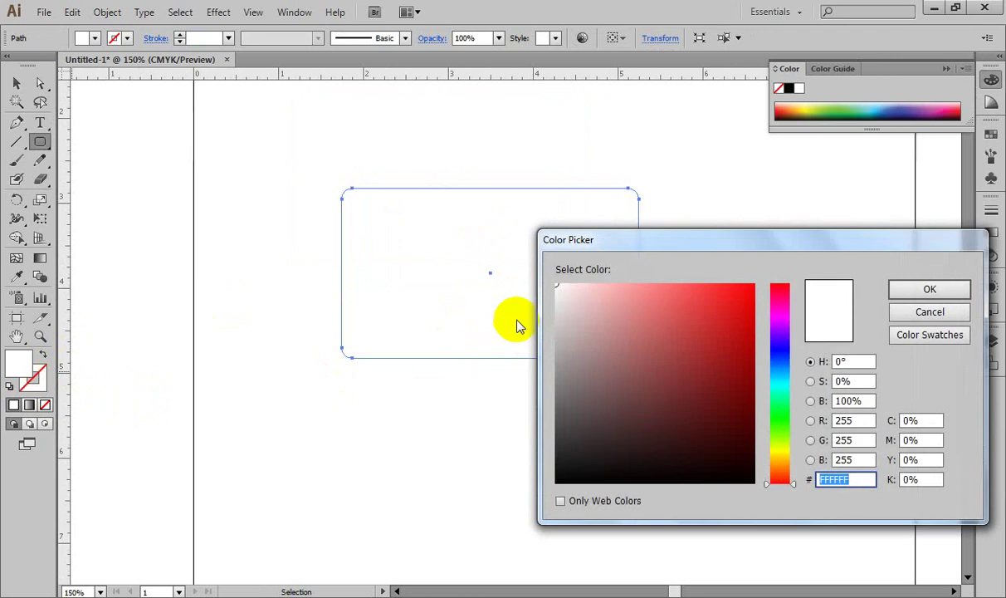
left_click(556, 304)
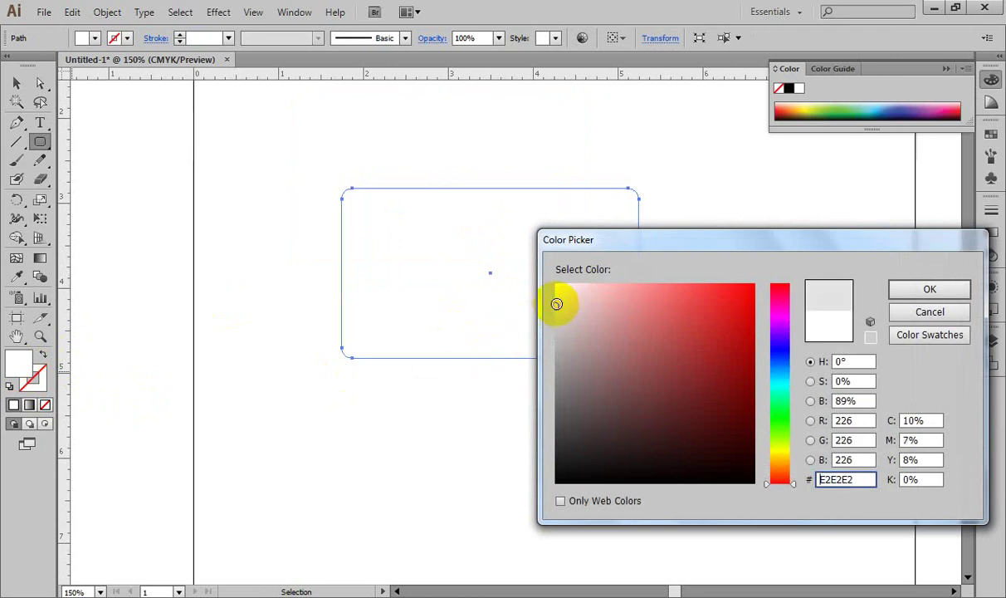
left_click(904, 288)
Step: Dismiss the stray Rounded Rectangle dialog and reselect the grey rectangle
left_click(581, 171)
left_click(556, 343)
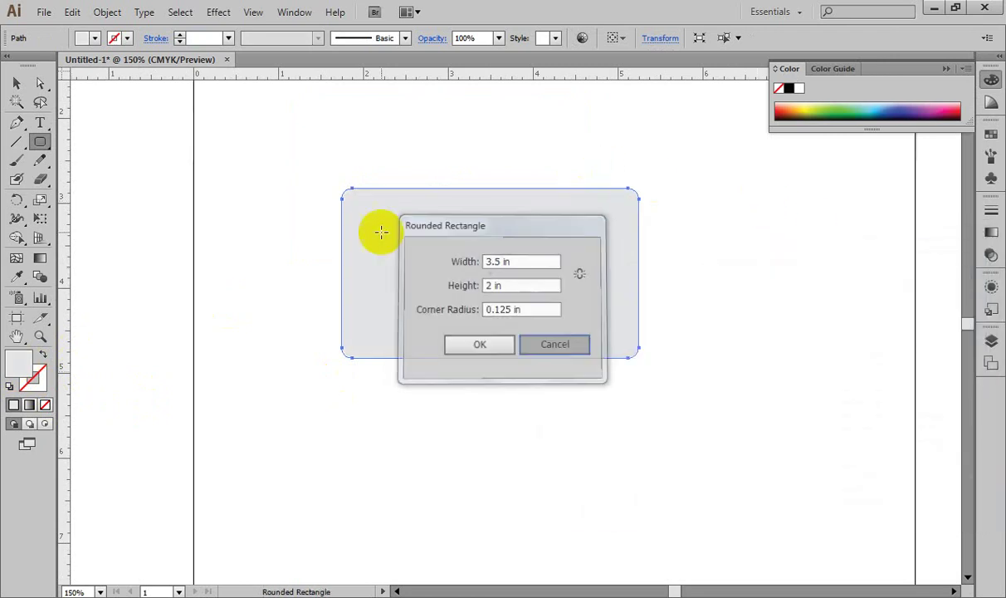
left_click(15, 82)
left_click(207, 159)
left_click_drag(342, 157, 456, 240)
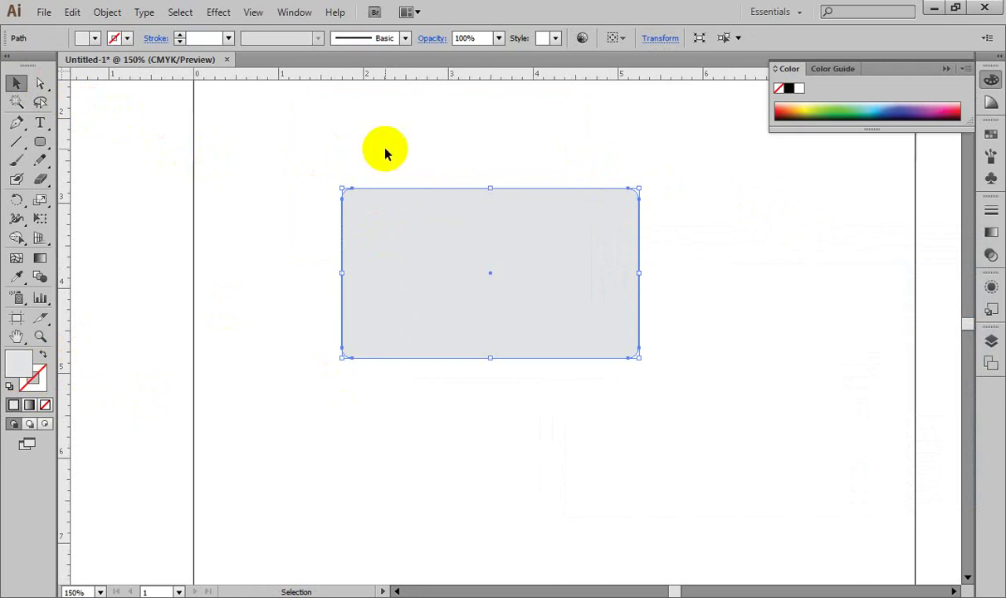
left_click(108, 12)
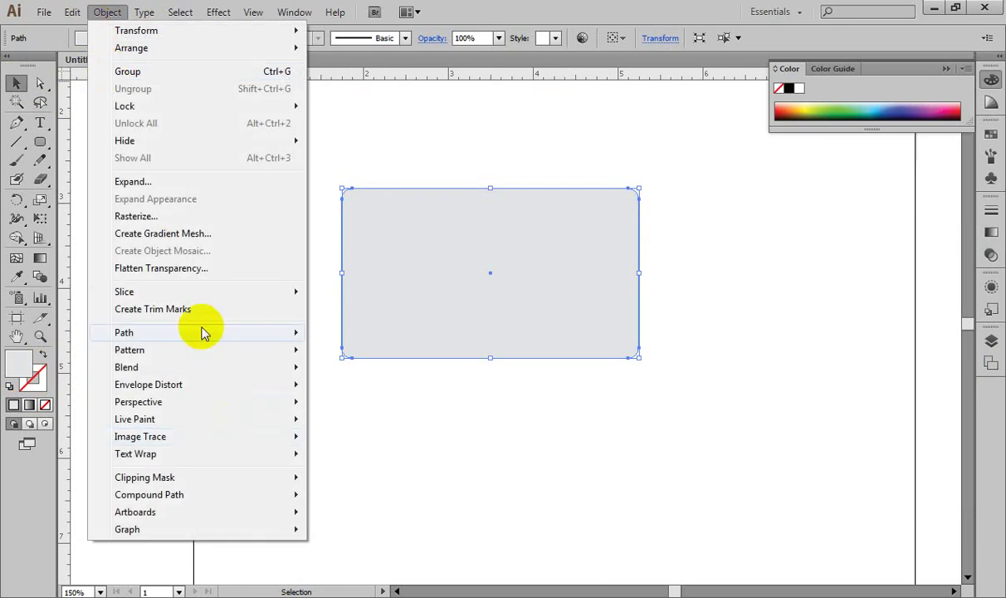
Step: Apply a 0.125 in outward Offset Path to the grey rectangle with preview on
mouse_move(200, 330)
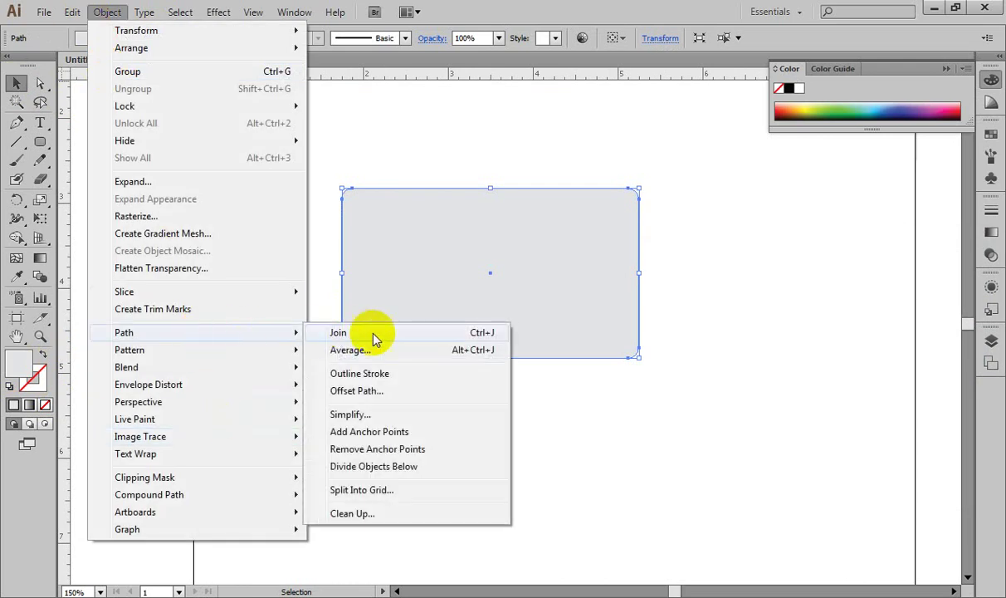
left_click(431, 395)
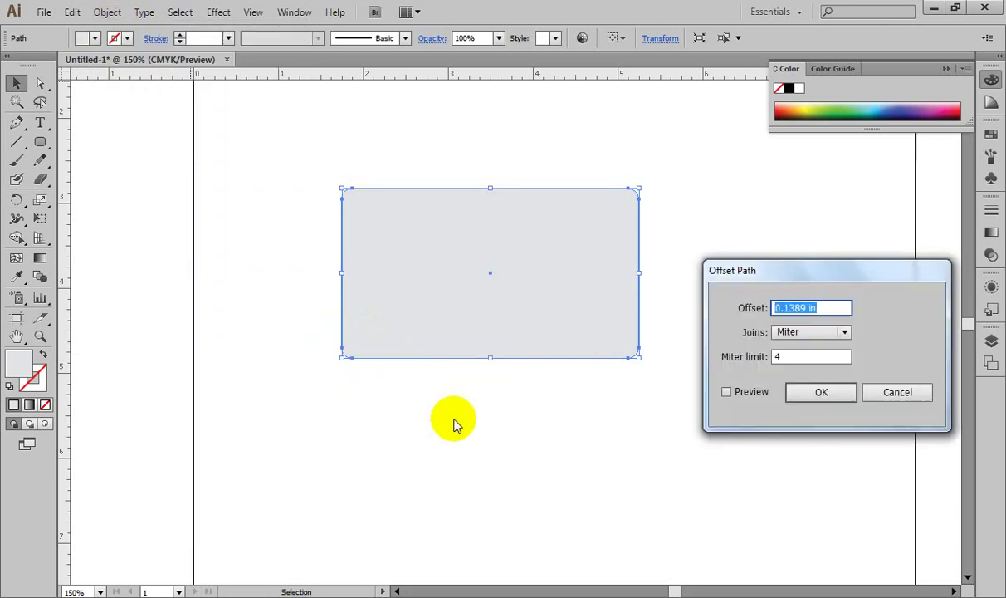
left_click(726, 391)
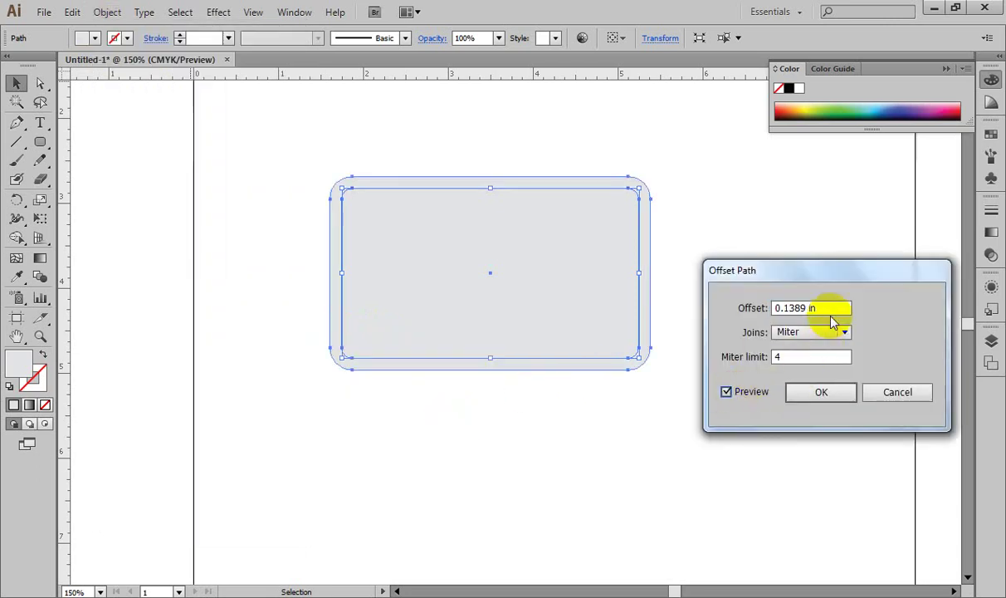
left_click(832, 308)
triple_click(833, 308)
type("-0.125")
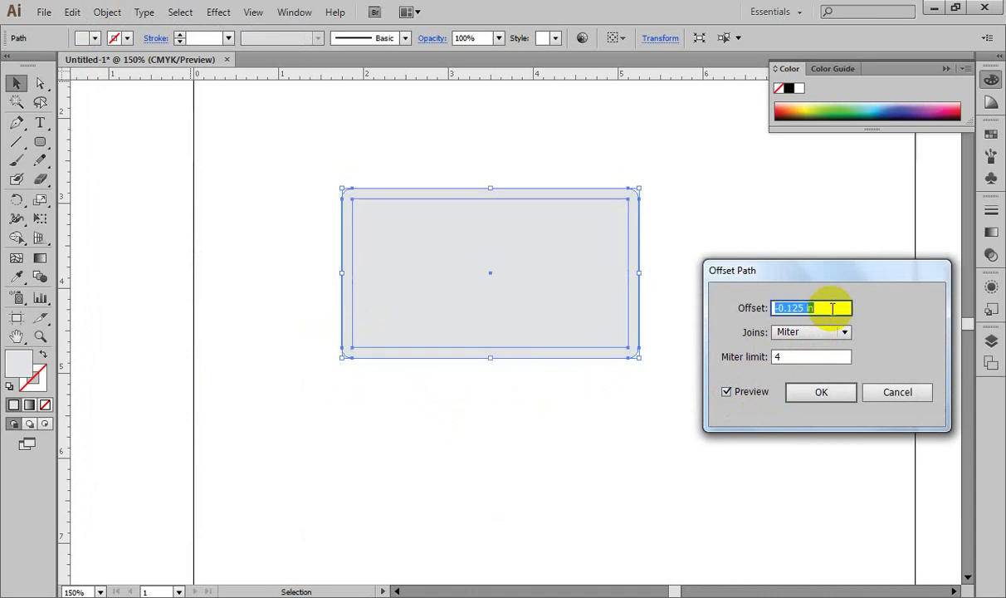
type("0.125")
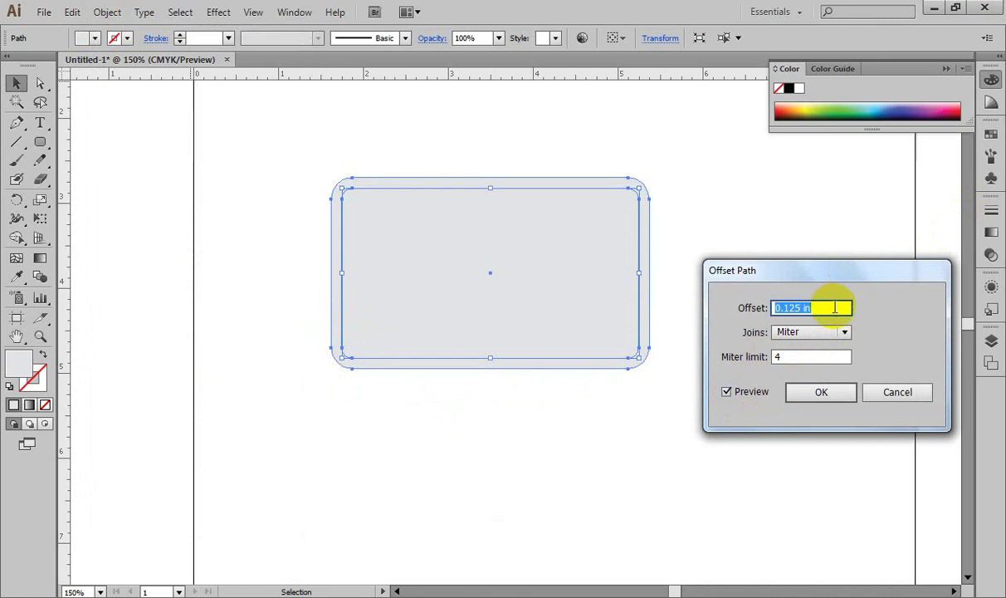
left_click(835, 310)
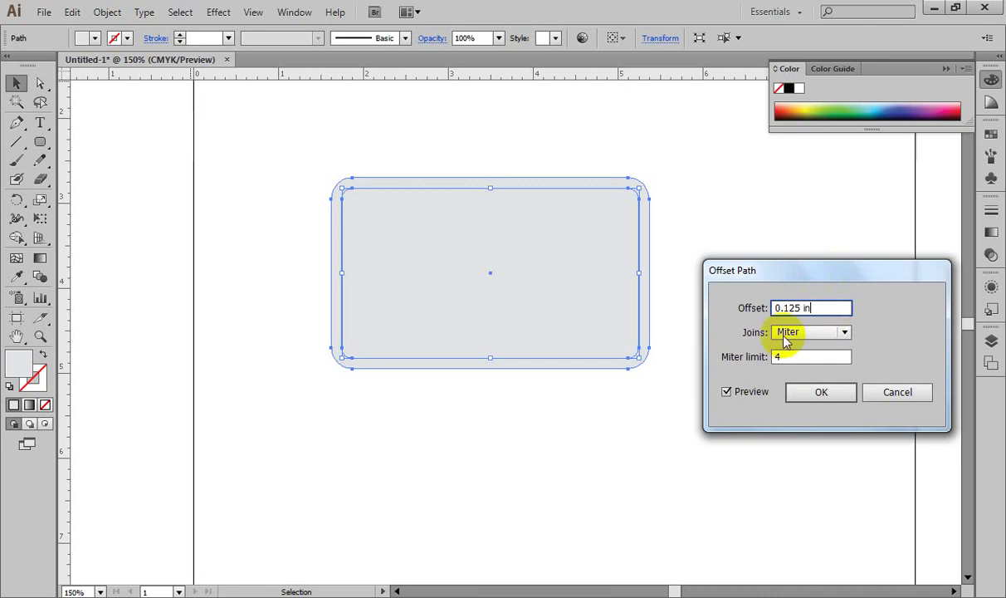
left_click(819, 402)
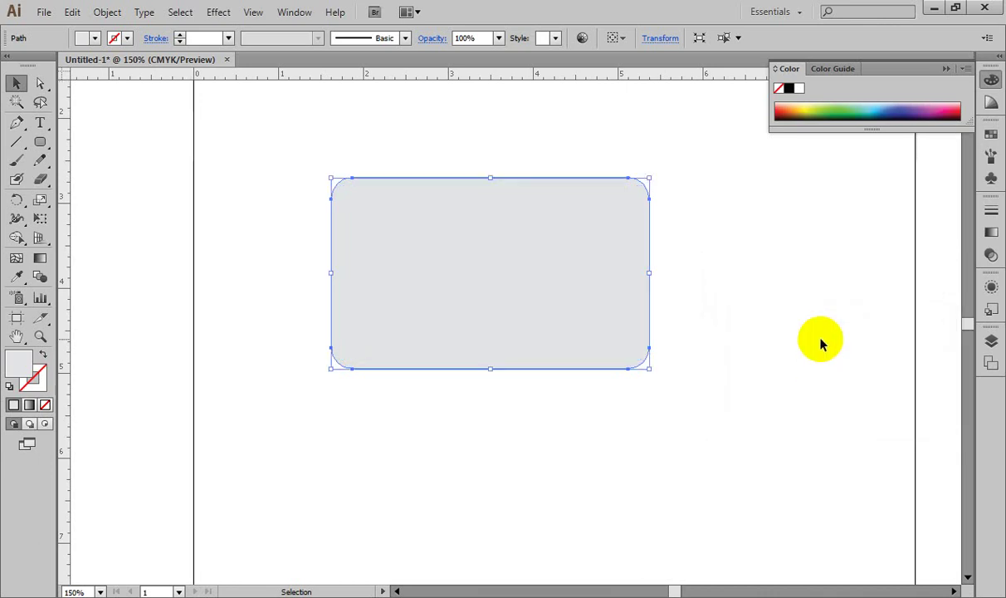
Step: Fill the outer offset shape with red FF0000, then reselect the inner grey rectangle
double_click(18, 363)
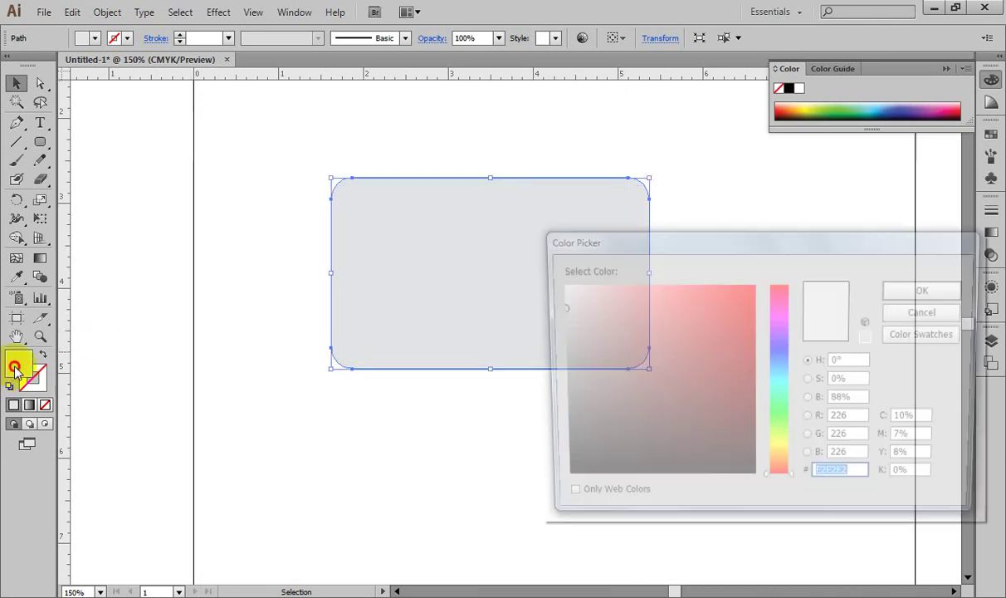
left_click_drag(661, 301, 782, 283)
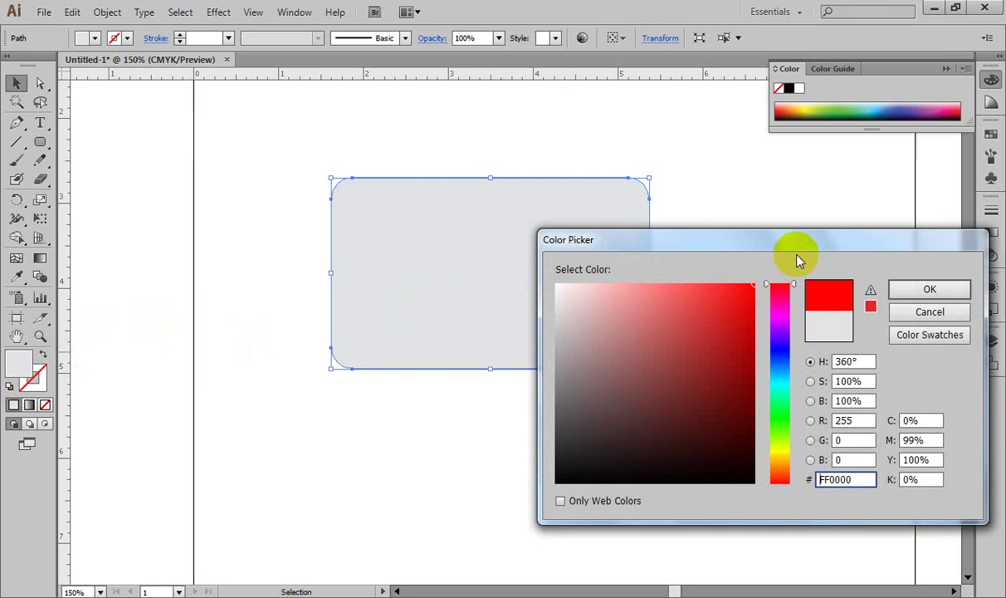
left_click(907, 292)
left_click(689, 193)
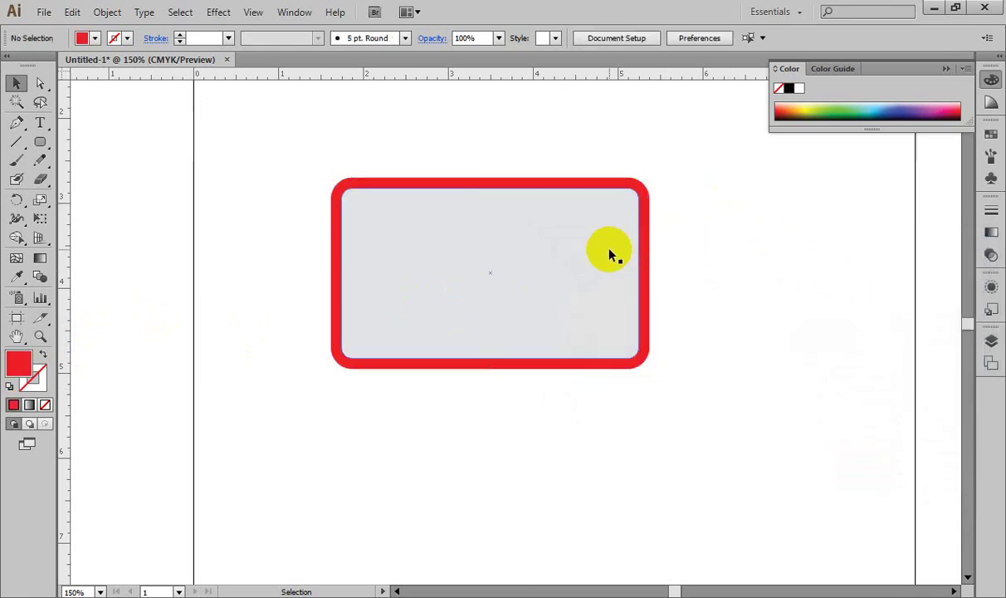
left_click(609, 254)
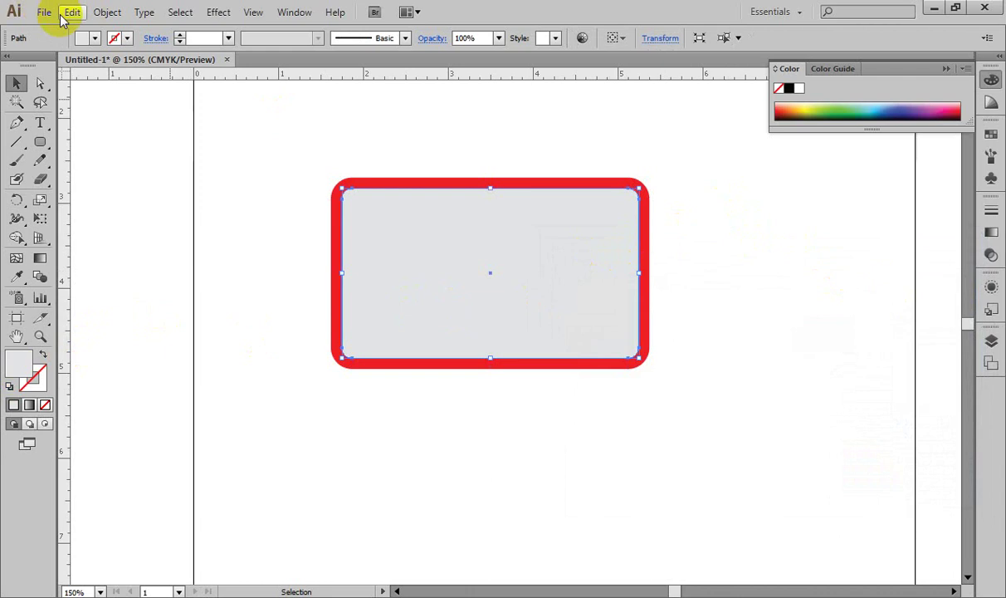
left_click(107, 12)
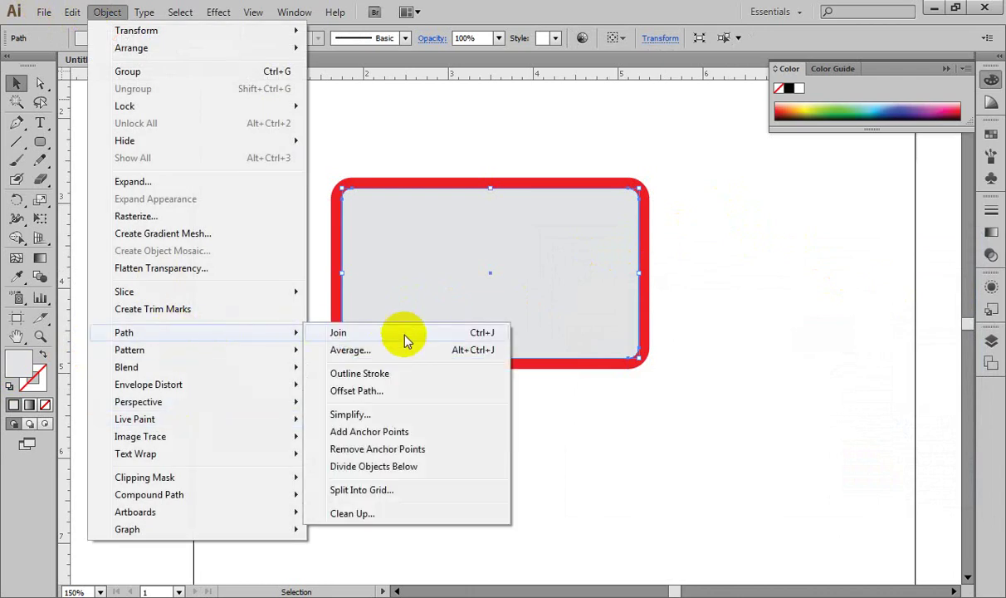
Step: Apply a −0.125 in inward Offset Path to the grey rectangle
left_click(406, 393)
left_click(727, 392)
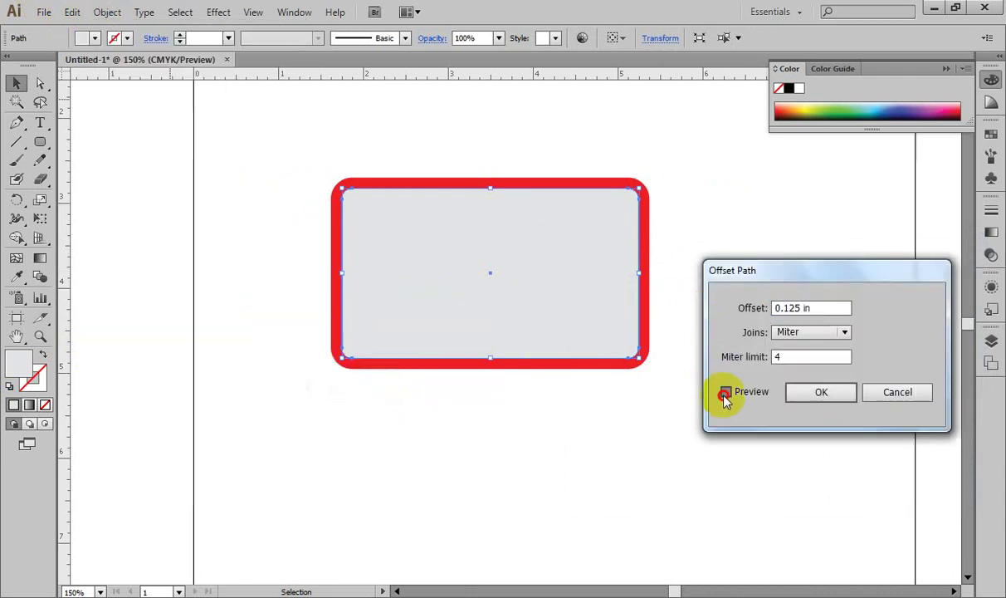
left_click(816, 307)
key("Home")
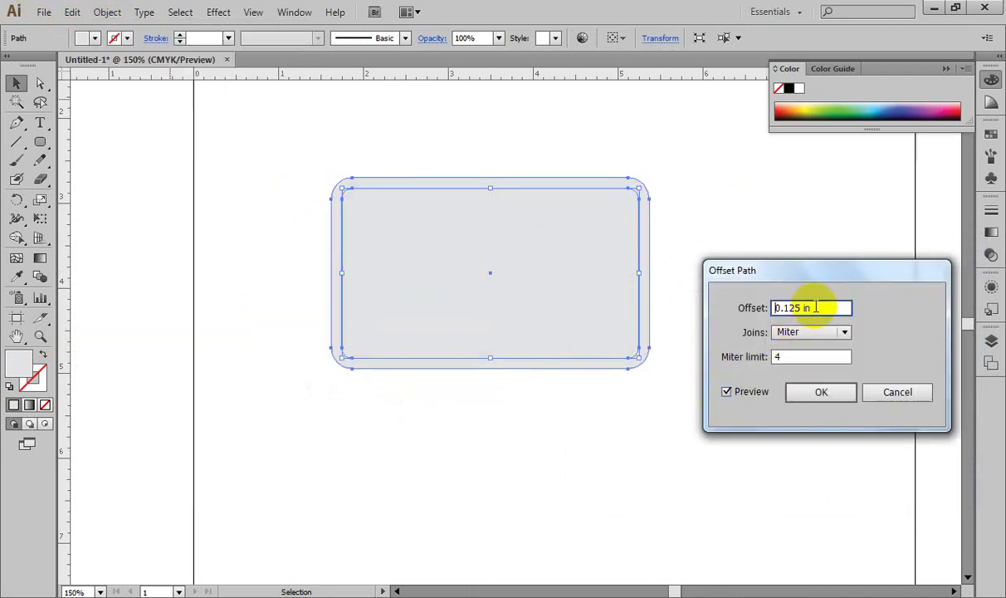
type("-")
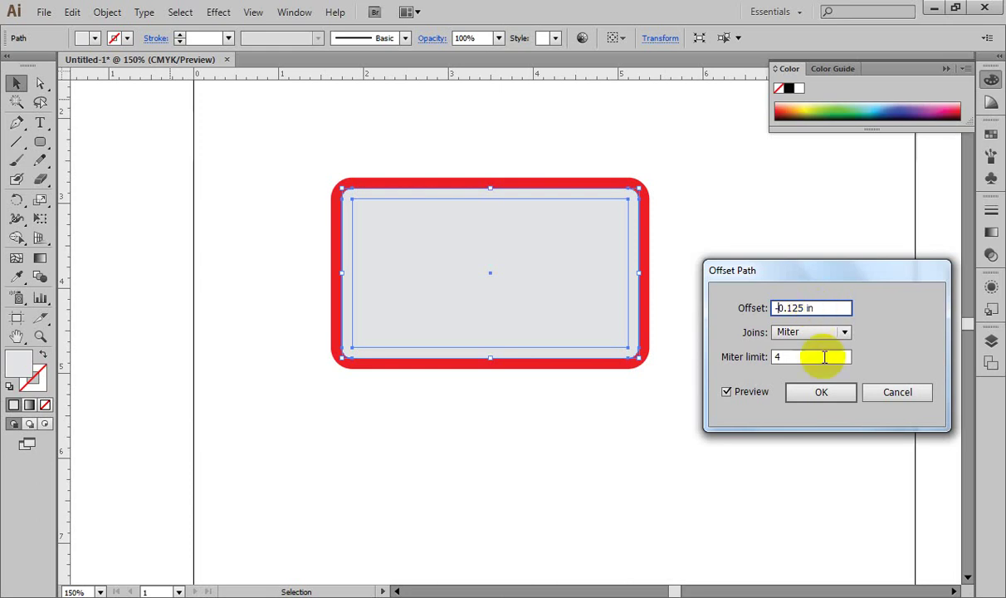
left_click(832, 393)
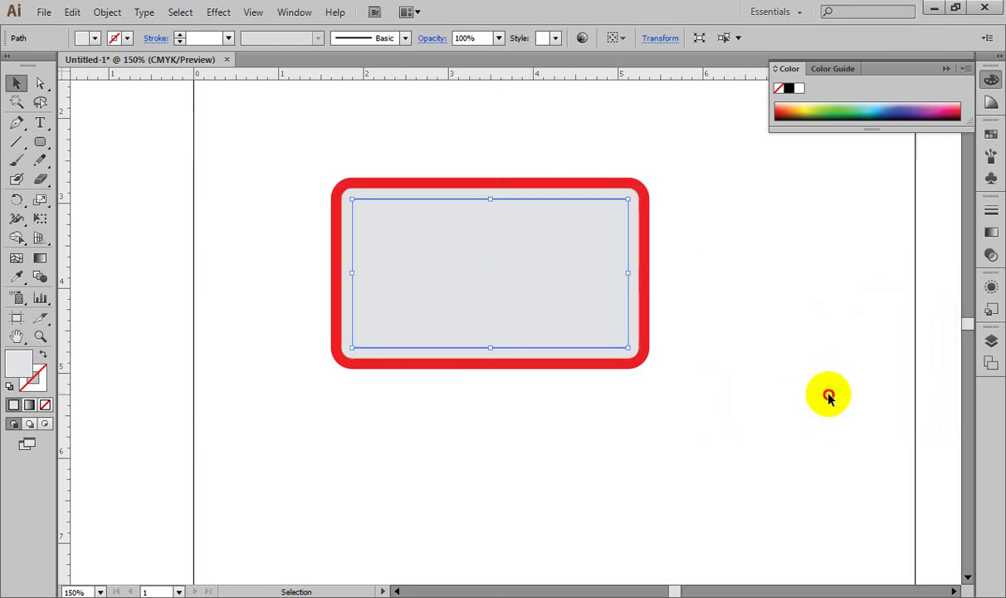
Step: Give the inset rectangle a fill of None and a dark grey stroke picked in the Color Picker
left_click(797, 396)
left_click(607, 347)
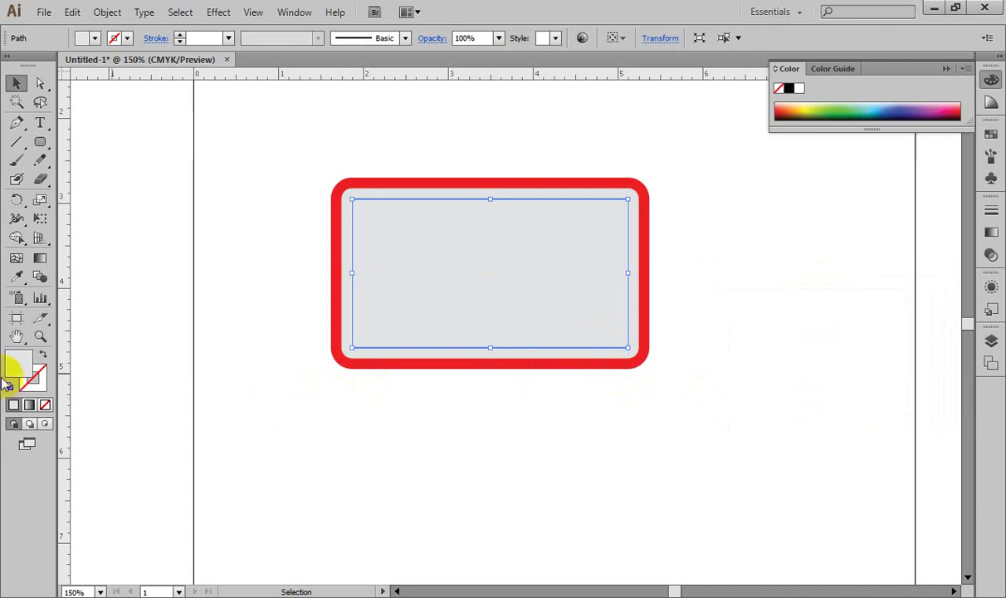
left_click(45, 405)
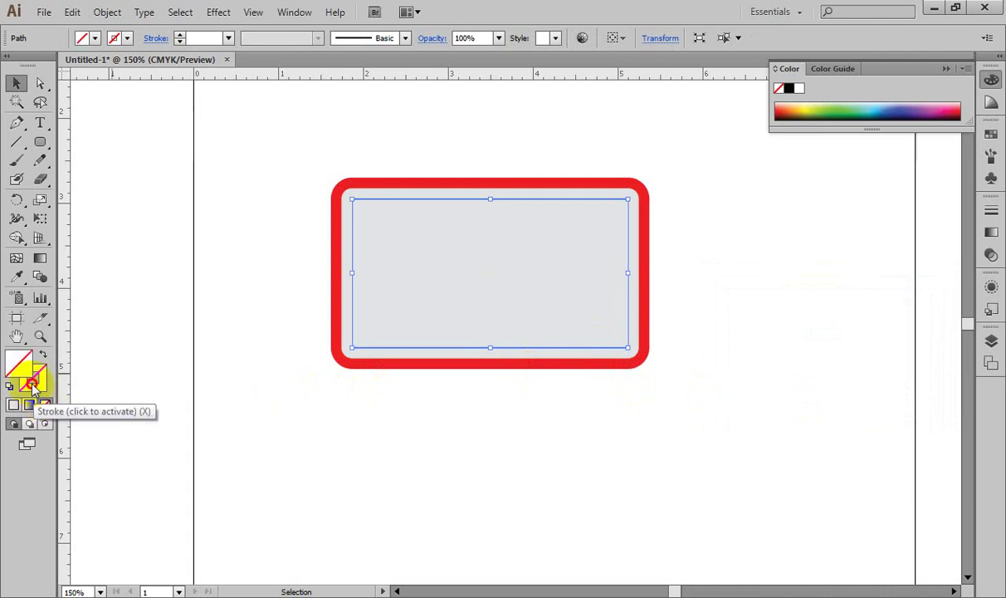
double_click(33, 379)
left_click(568, 446)
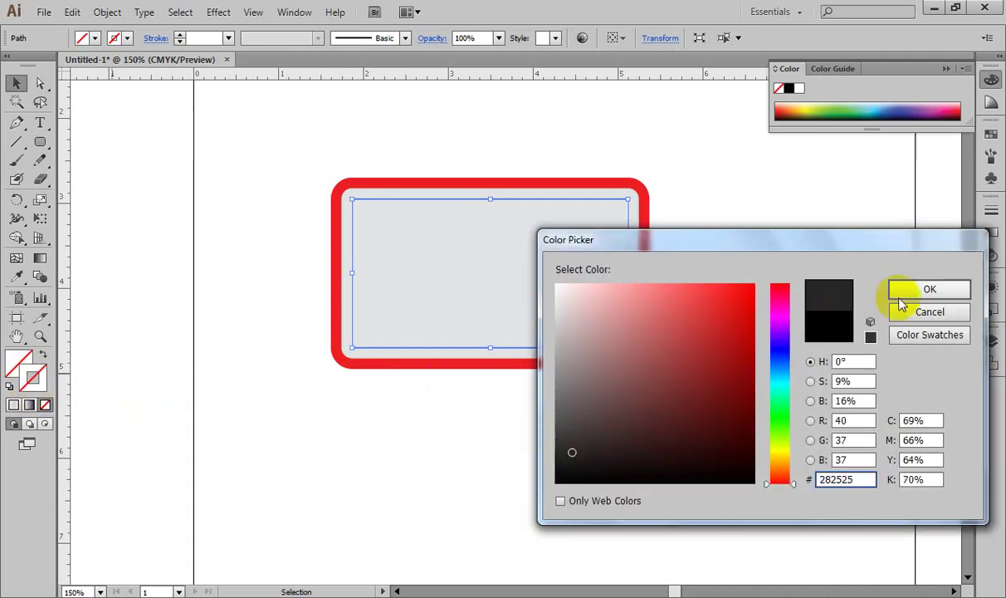
left_click(924, 290)
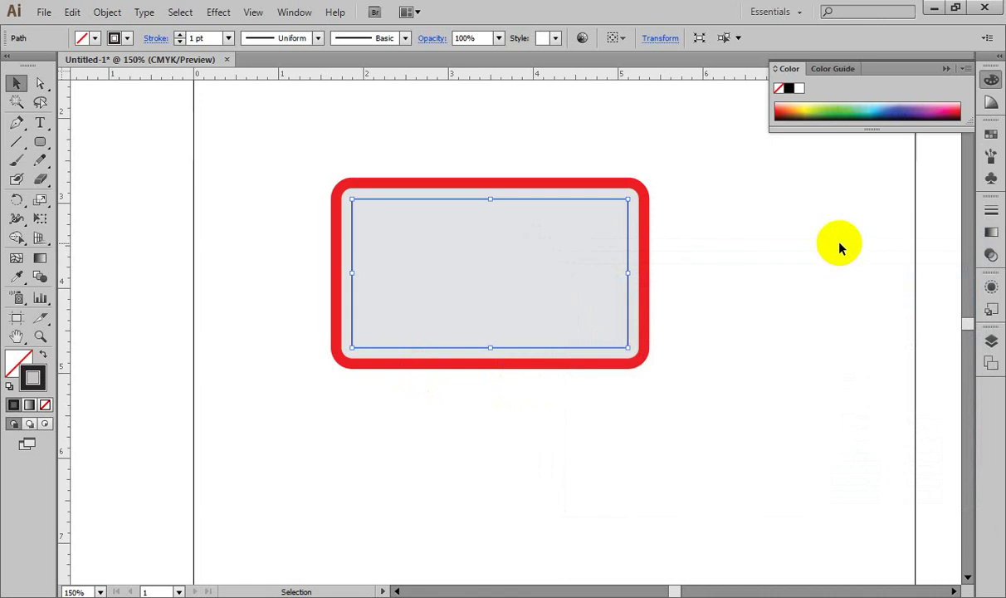
left_click(858, 224)
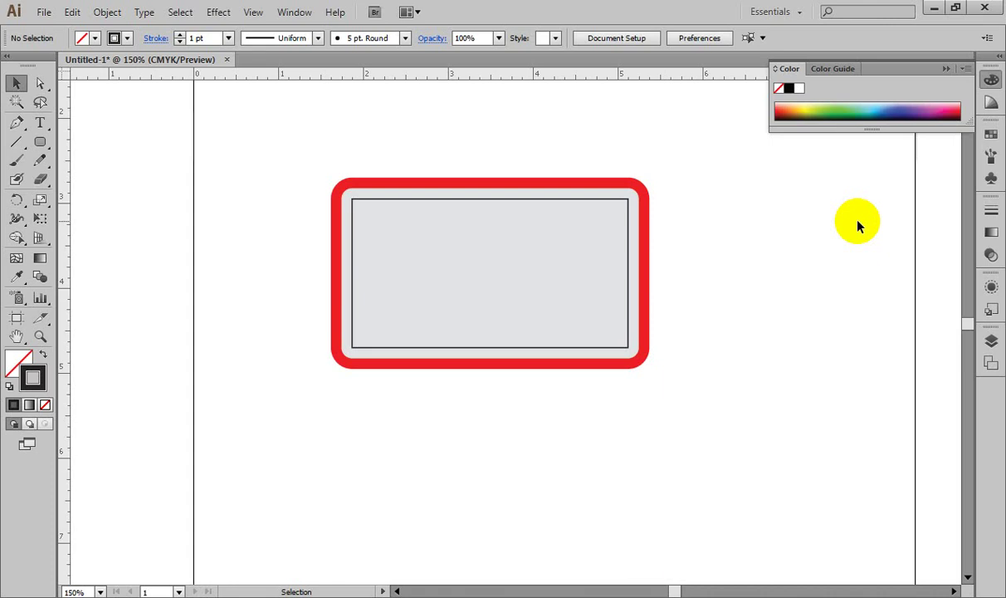
Step: Select the red outer rounded frame and delete it
left_click(637, 189)
key("a")
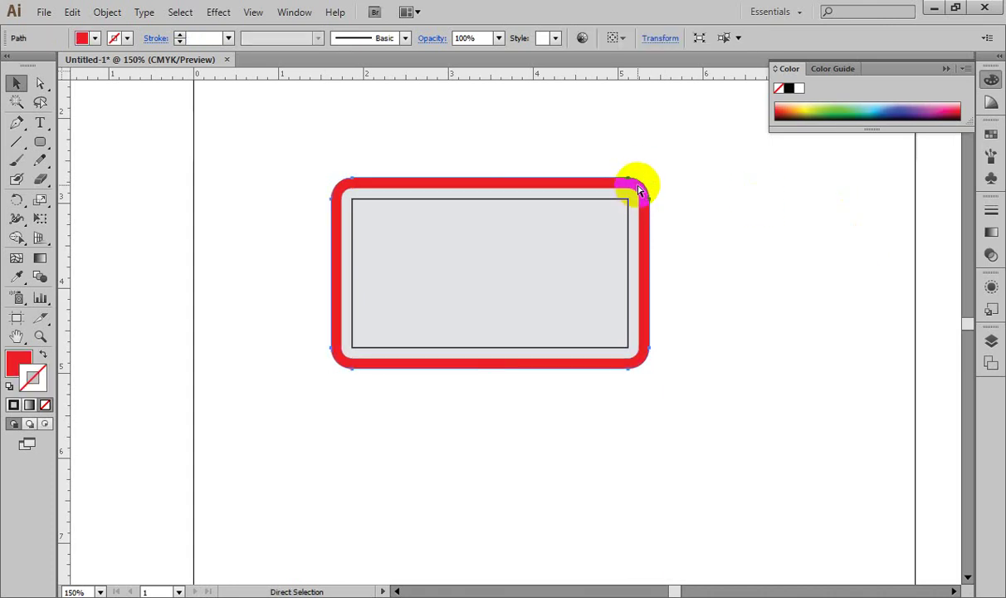
key("Delete")
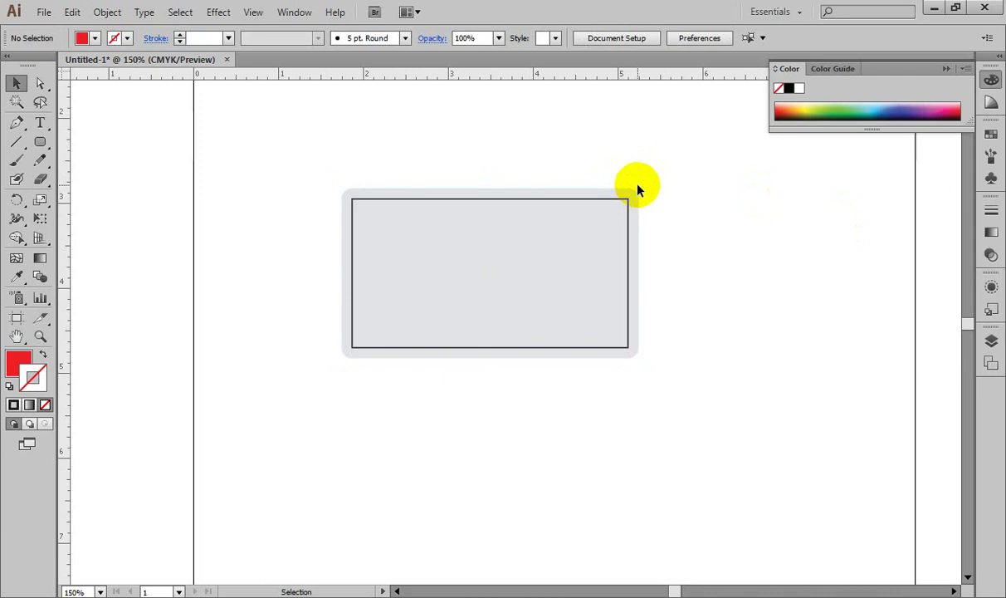
Step: Select the grey rounded rectangle and paste a copy exactly in front, covering the inset frame
left_click_drag(310, 157, 386, 251)
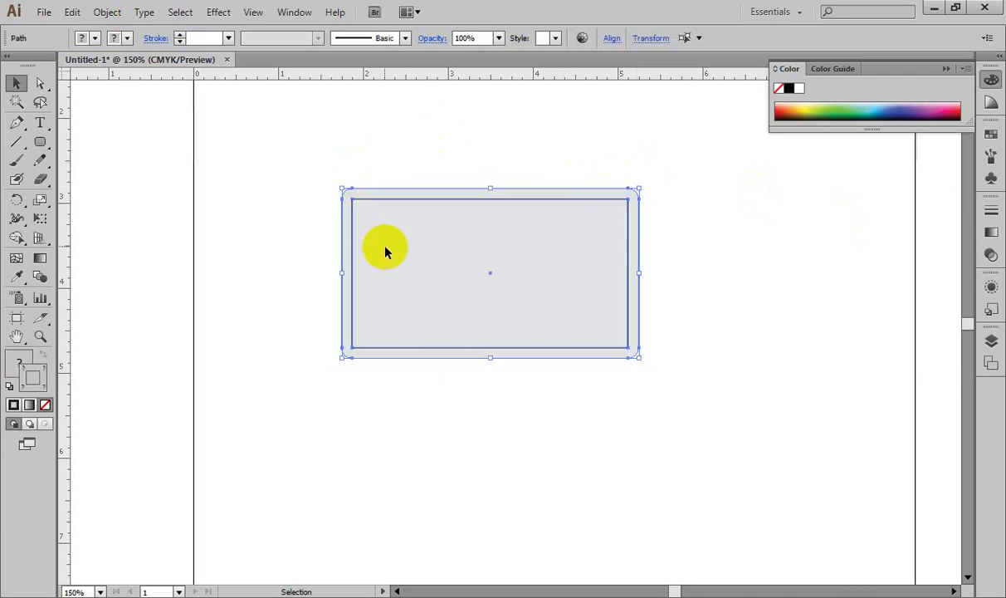
left_click(349, 427)
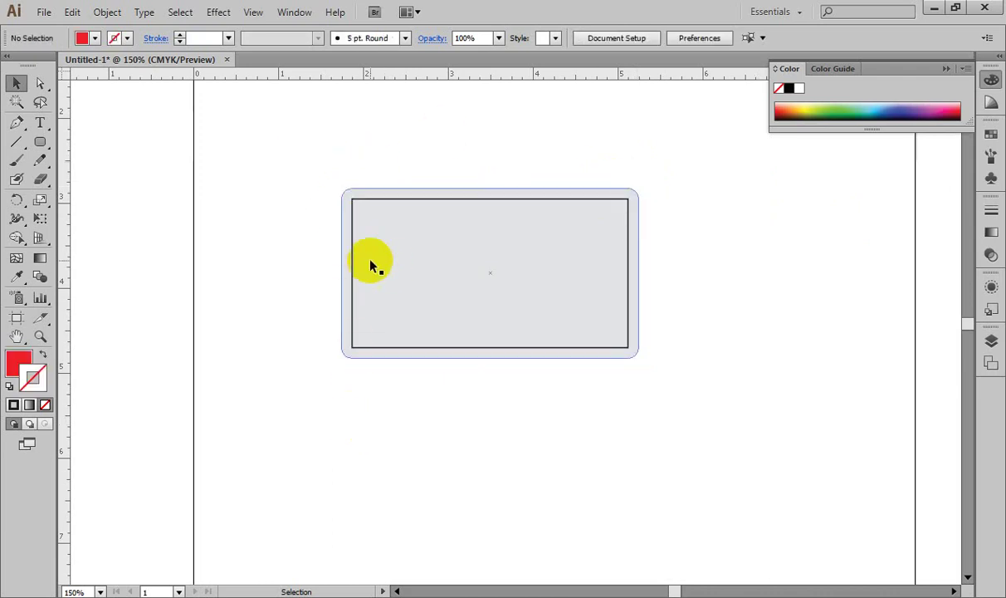
left_click(378, 201)
key("ctrl+shift+a")
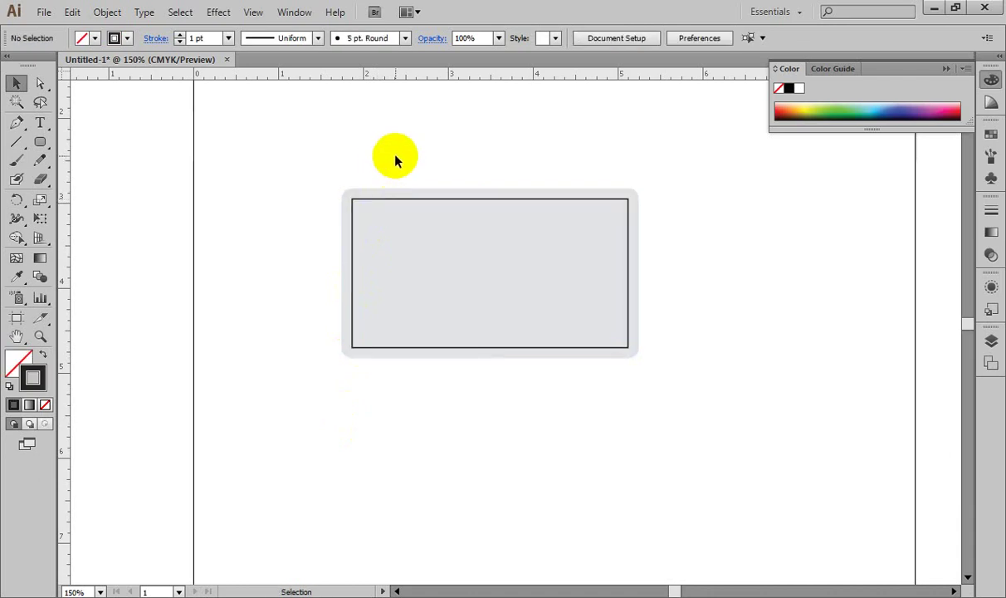
left_click(384, 225)
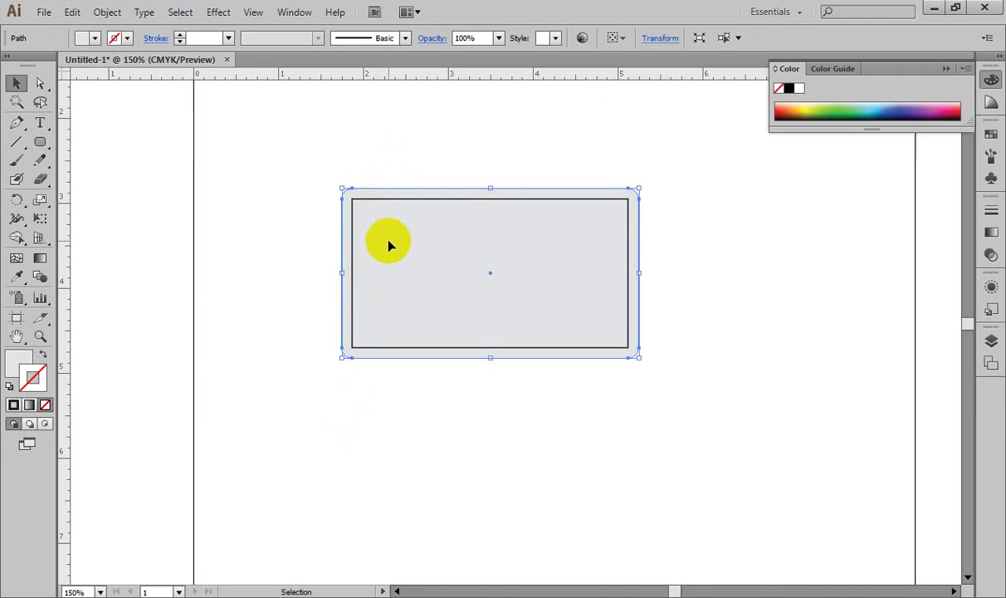
left_click_drag(467, 160, 519, 272)
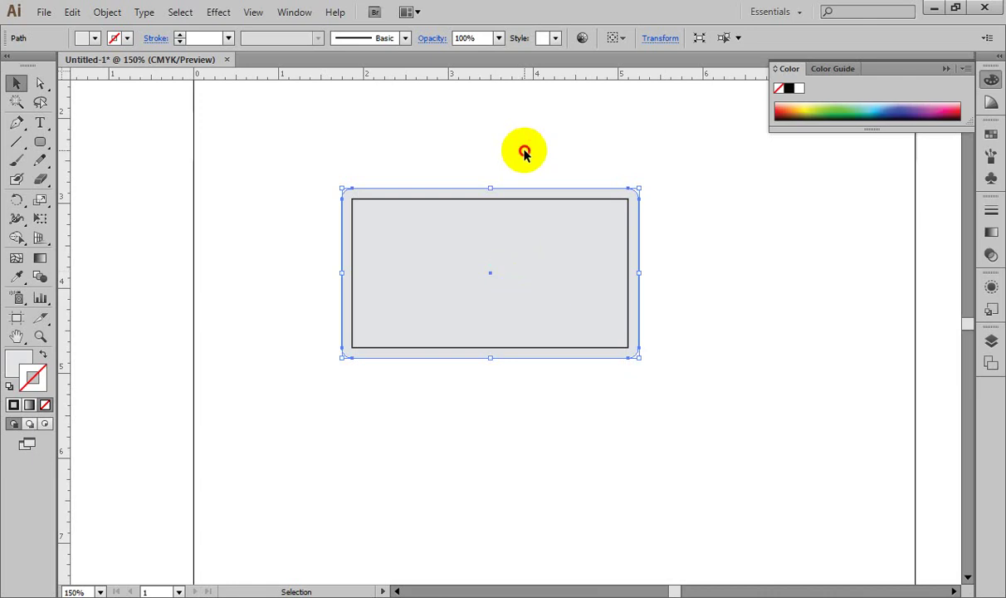
left_click_drag(524, 151, 545, 195)
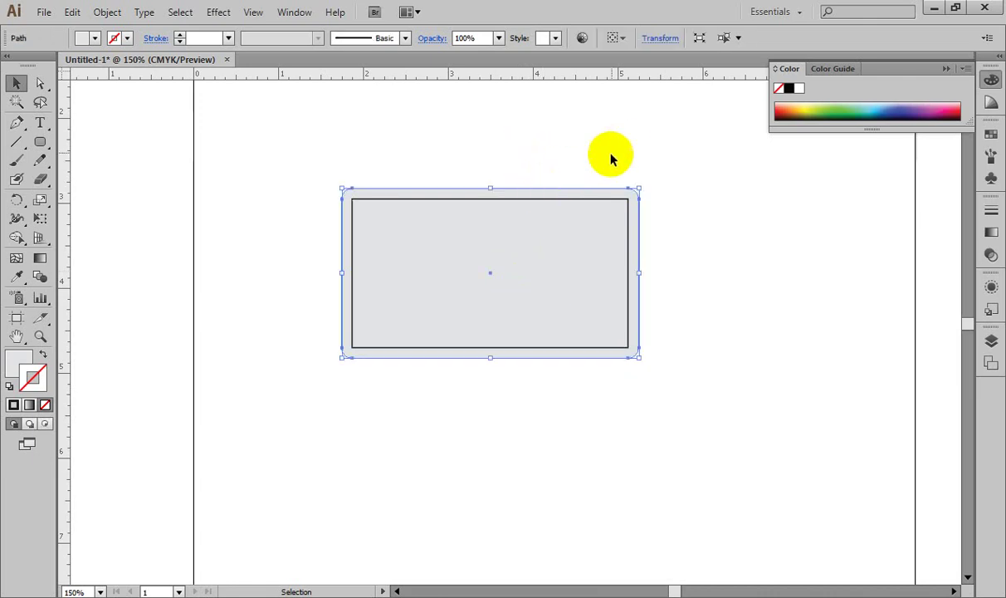
key("a")
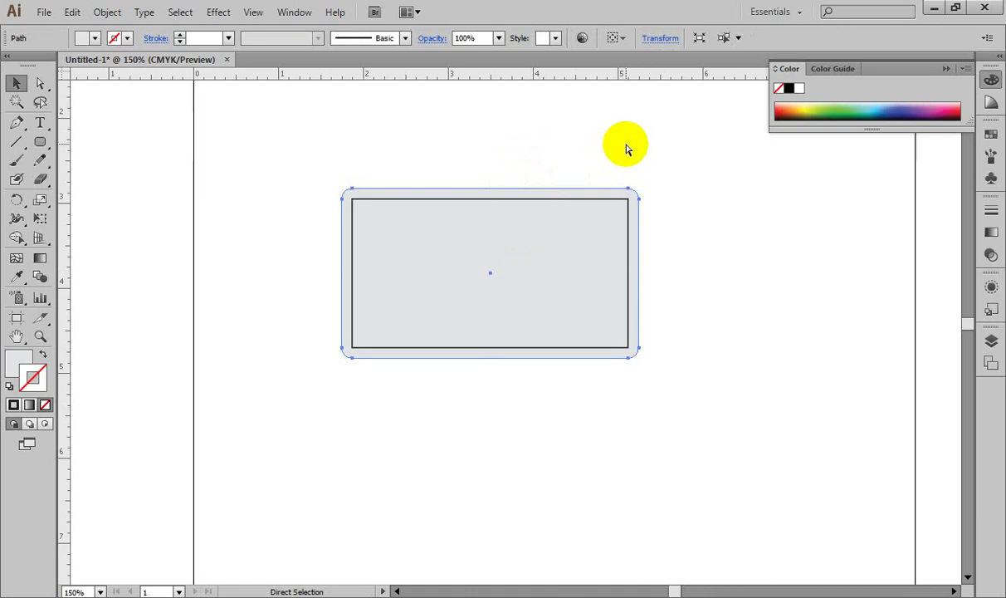
key("ctrl+shift+a")
key("ctrl+z")
key("v")
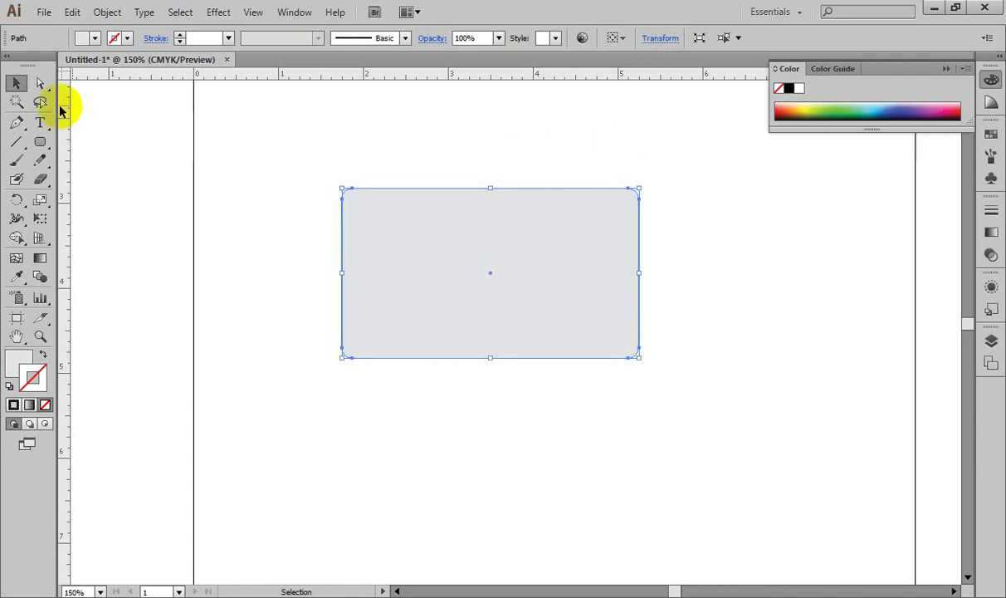
Step: Fill the pasted rounded rectangle copy with a dark blue from the Color Picker
left_click(40, 84)
left_click_drag(295, 160, 706, 222)
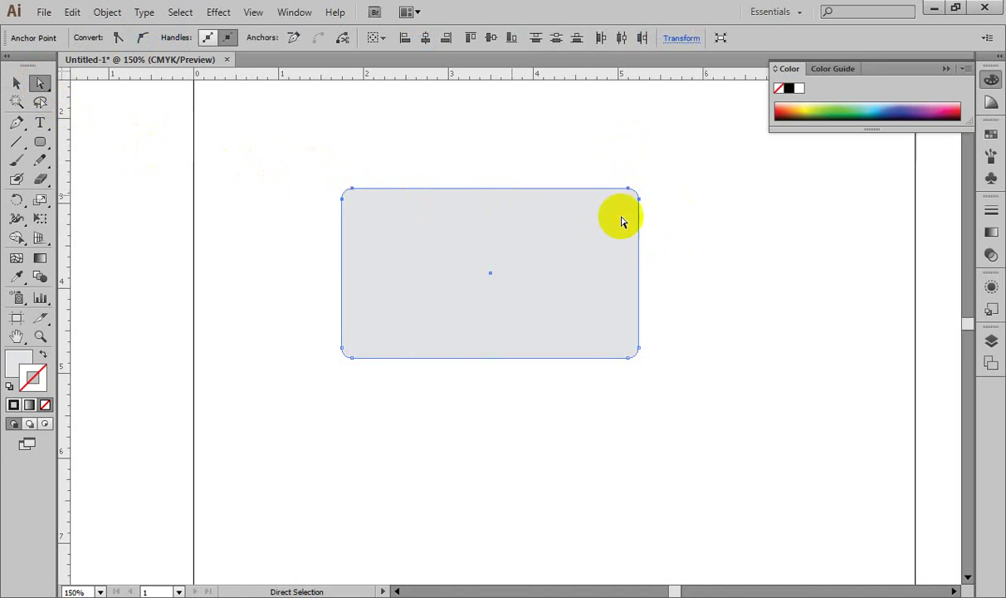
double_click(23, 361)
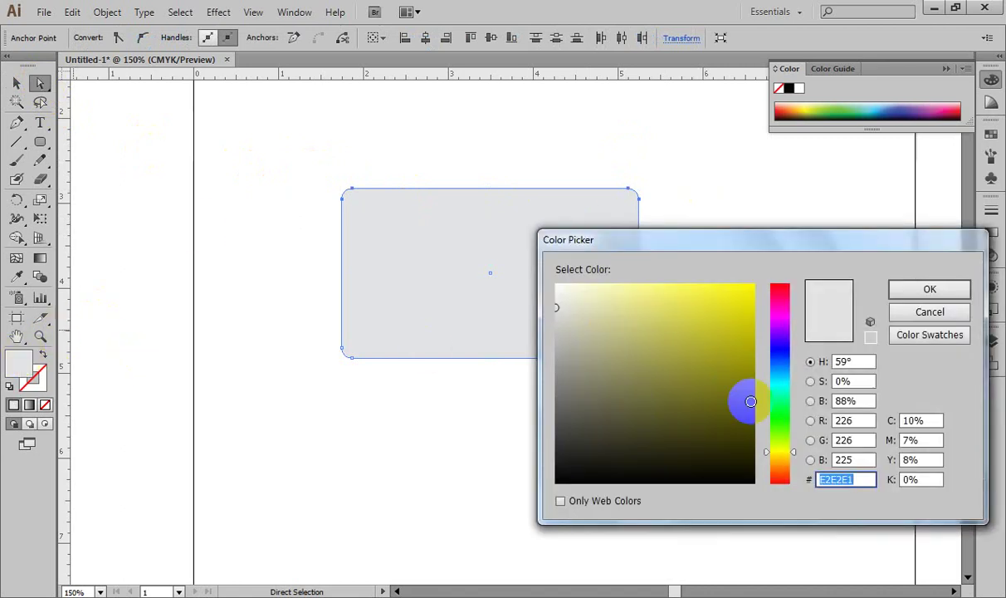
left_click(781, 351)
left_click(743, 335)
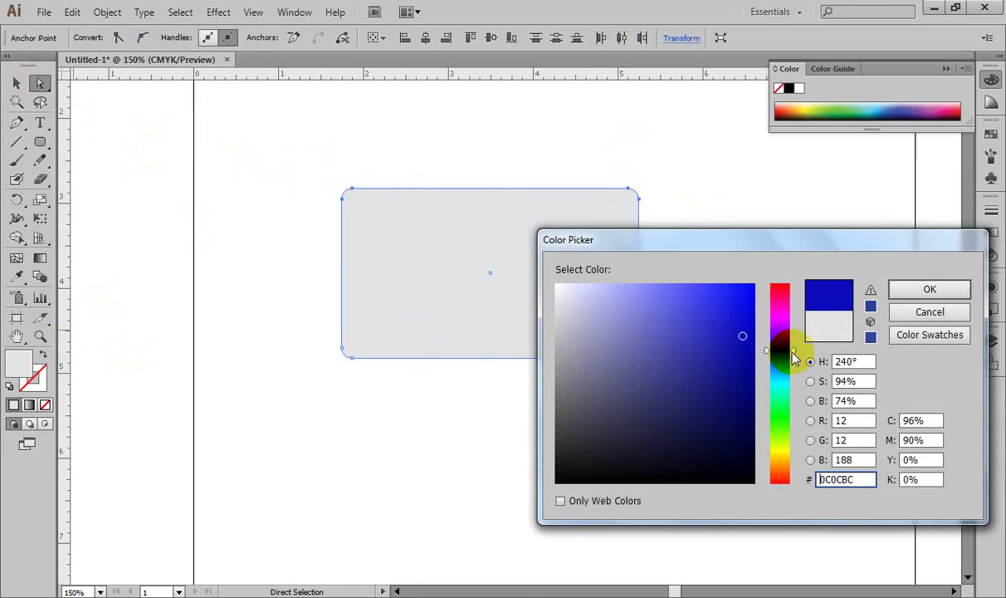
left_click_drag(791, 341, 723, 309)
left_click(928, 291)
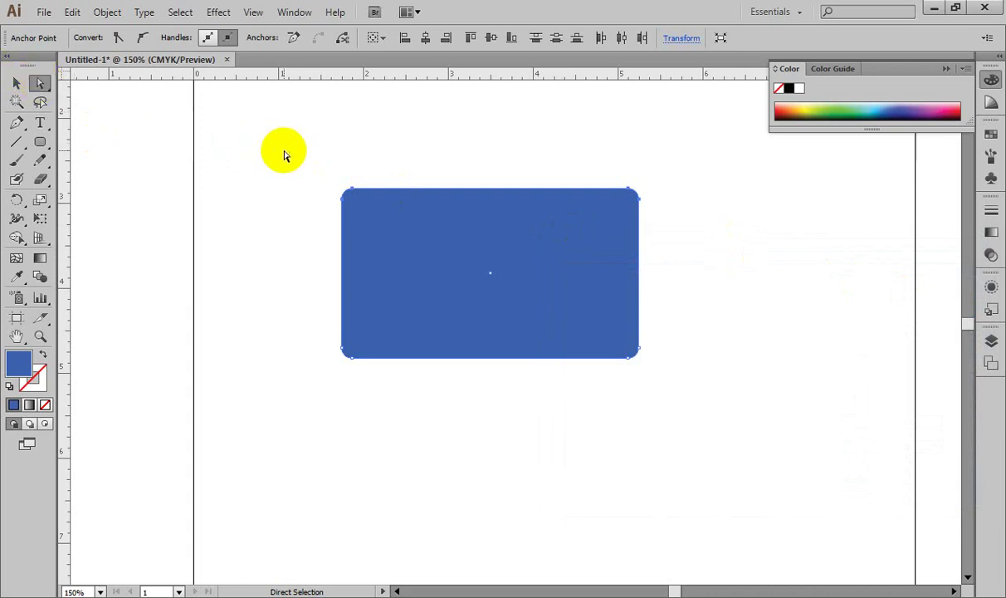
Step: Delete the copy's top anchor points, leaving a blue strip along the bottom edge
left_click_drag(290, 151, 736, 212)
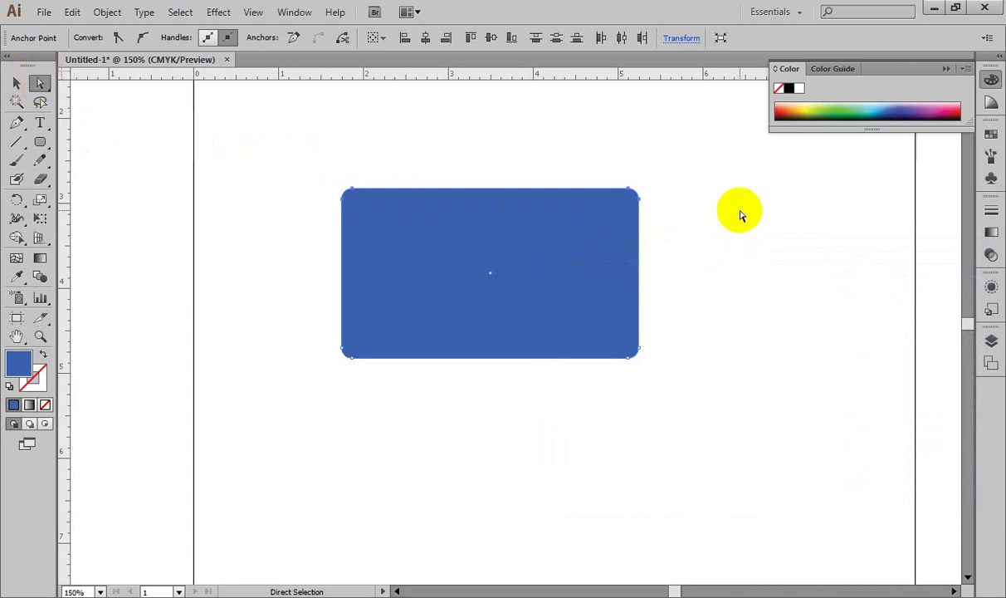
key("Delete")
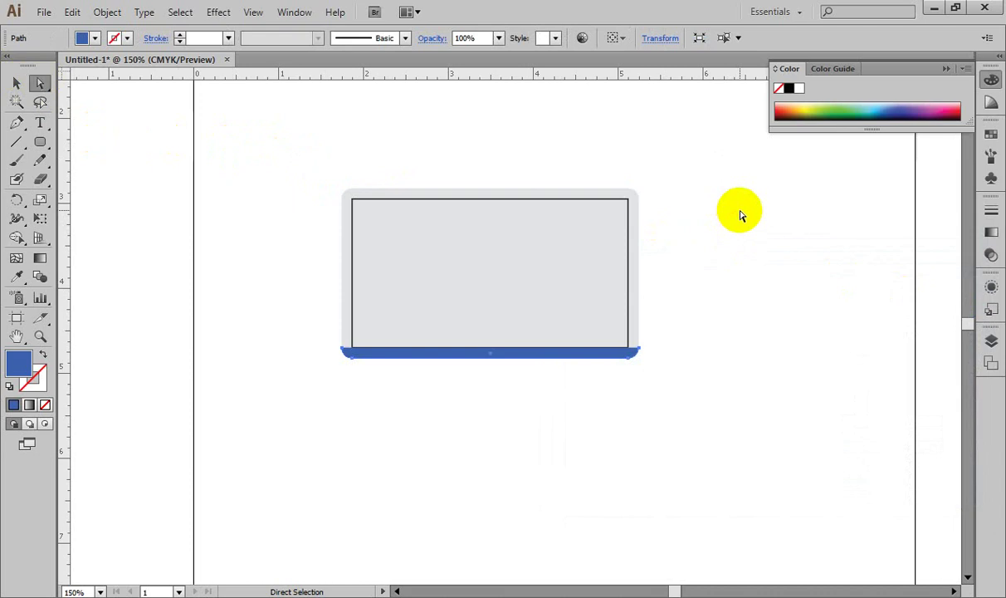
key("ctrl+plus")
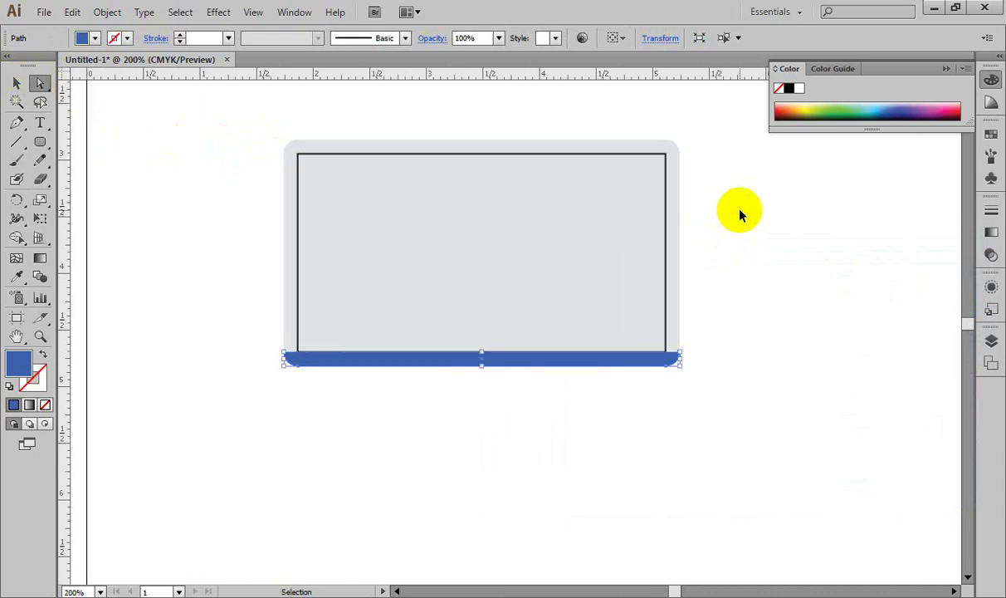
key("ctrl+minus")
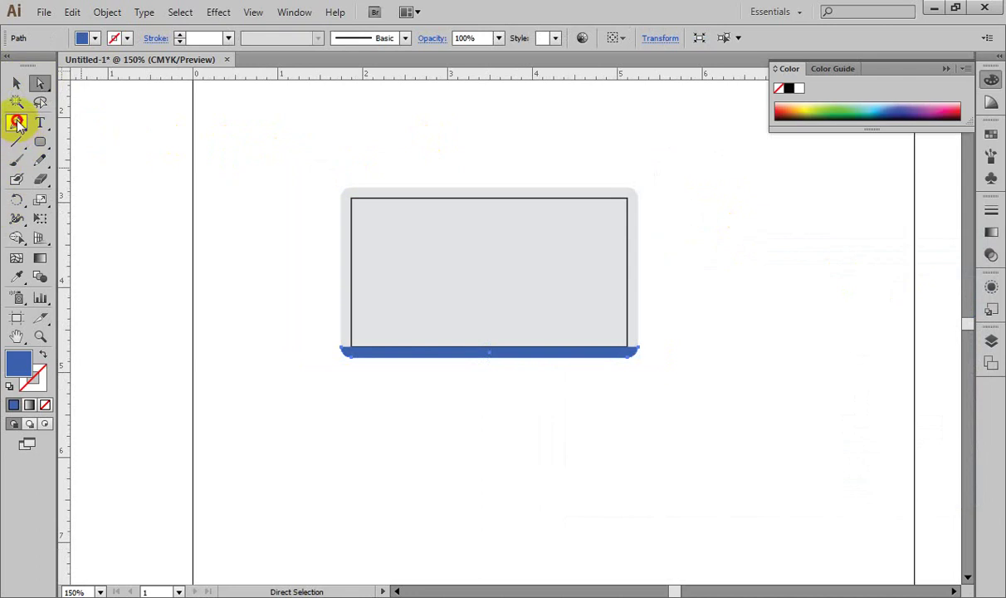
Step: Use the Pen tool to raise the strip's ends into a curved top edge
left_click(16, 122)
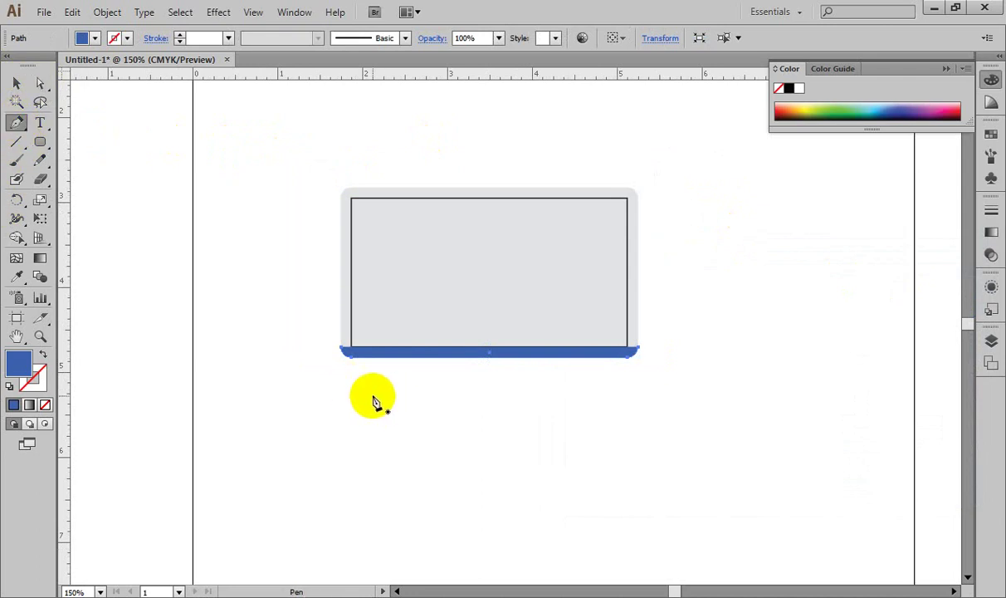
left_click(344, 352, "ctrl")
left_click_drag(344, 352, 345, 297)
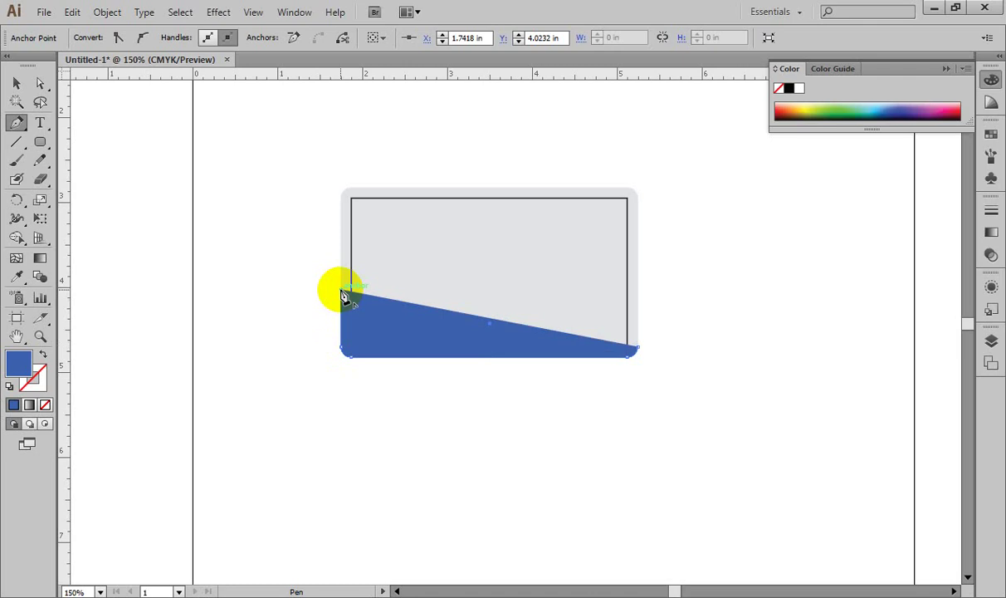
key("ctrl+z")
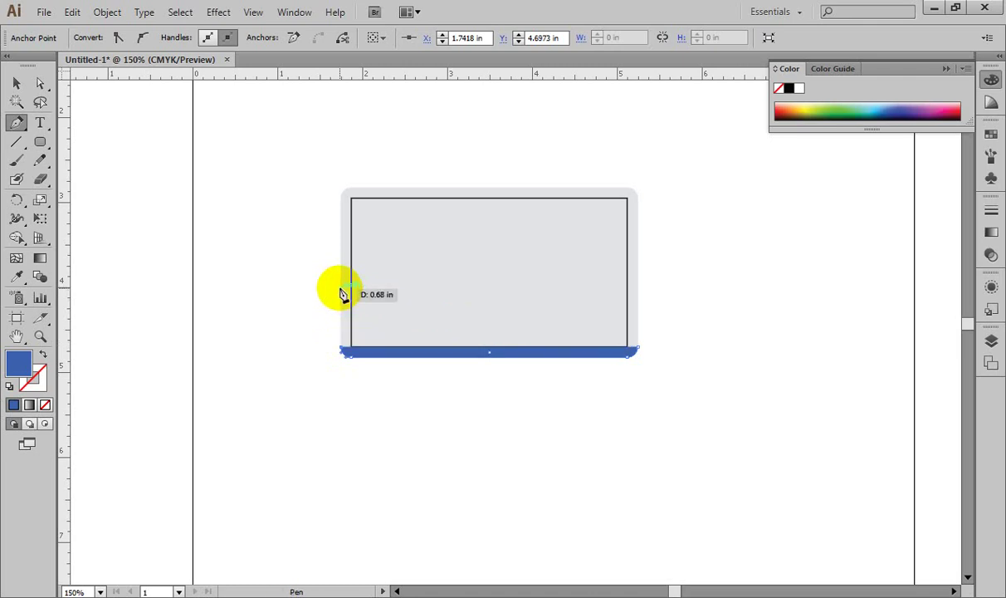
left_click_drag(343, 289, 793, 307)
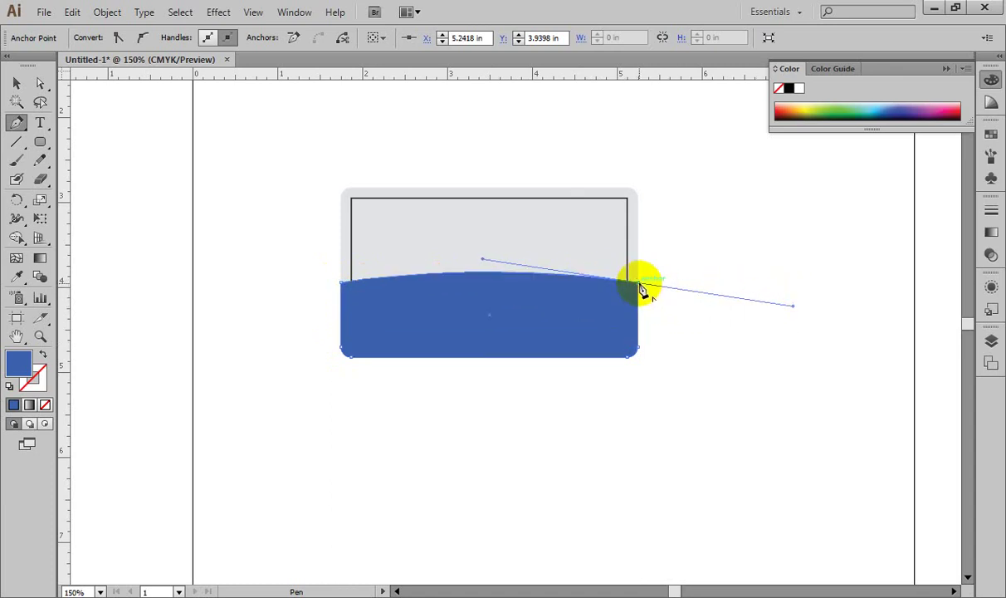
left_click_drag(637, 284, 640, 352)
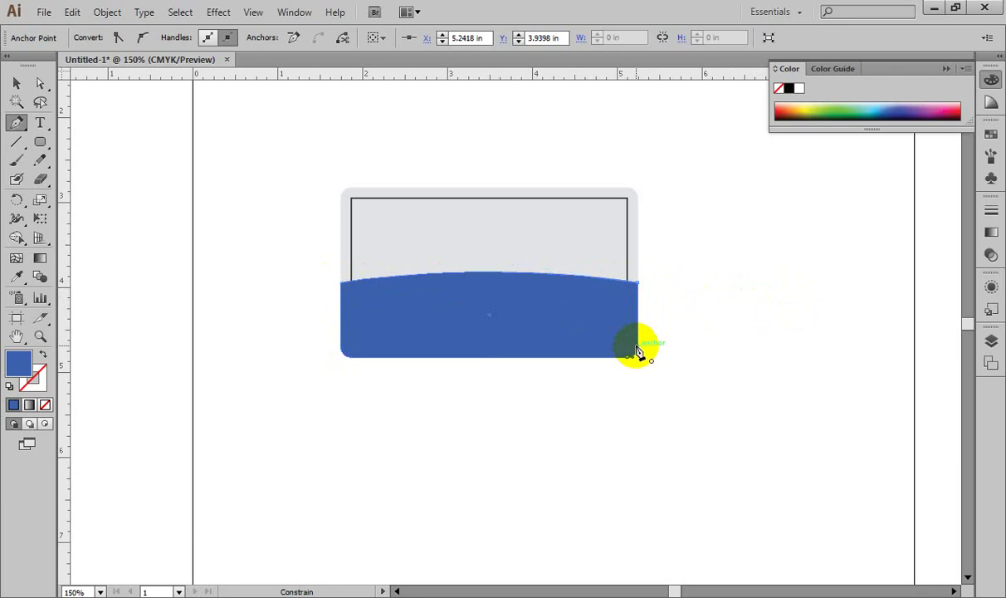
left_click(16, 83)
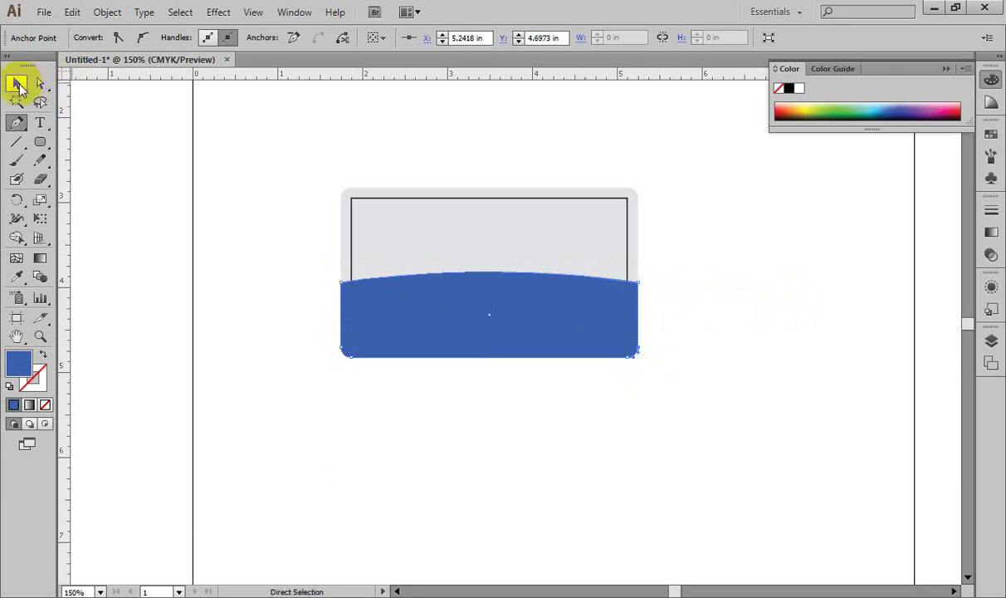
left_click(238, 234)
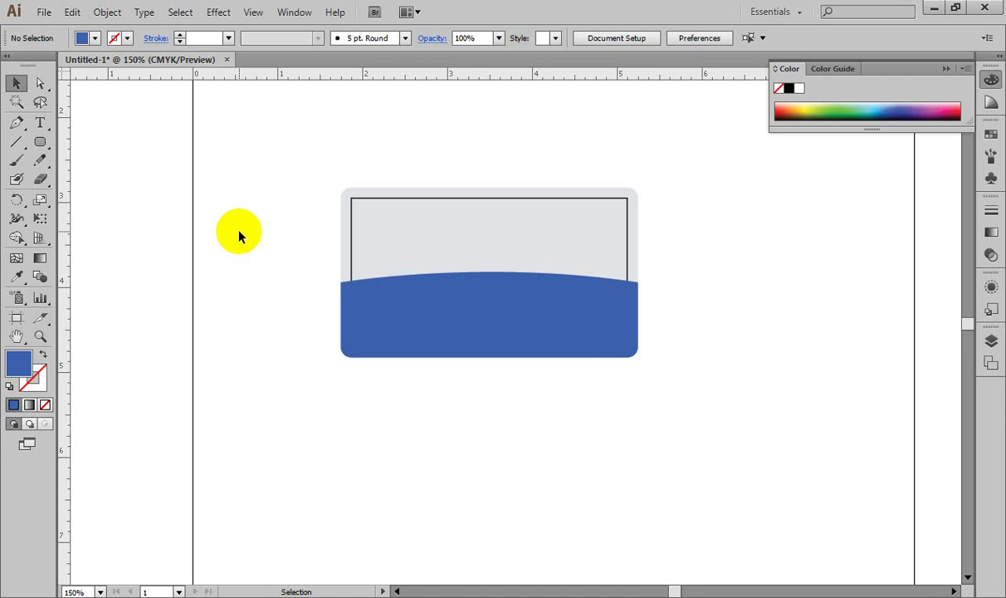
Step: Fine-tune the curve of the blue panel's top edge with Direct Selection
left_click(40, 84)
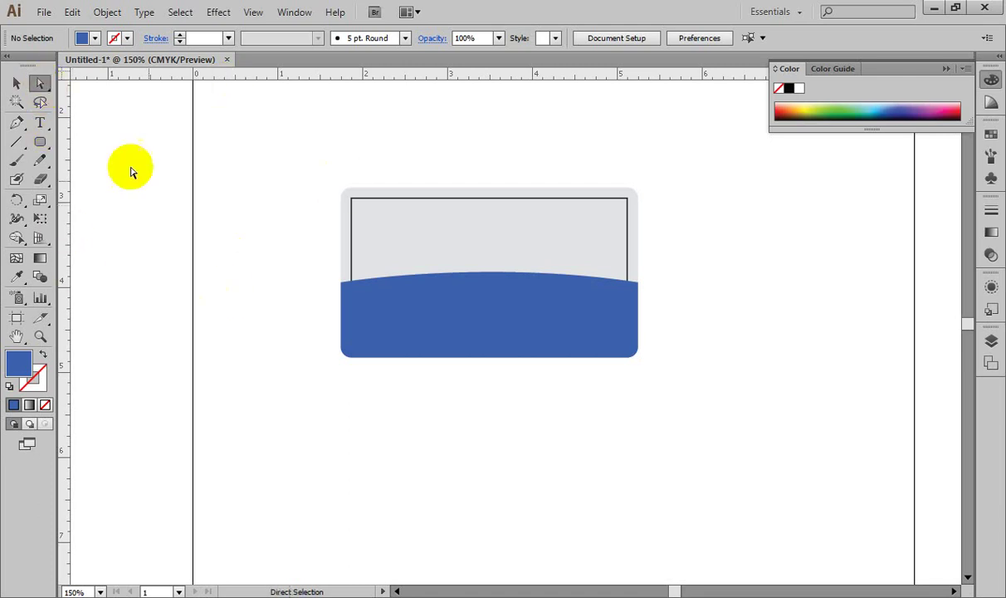
left_click(456, 291)
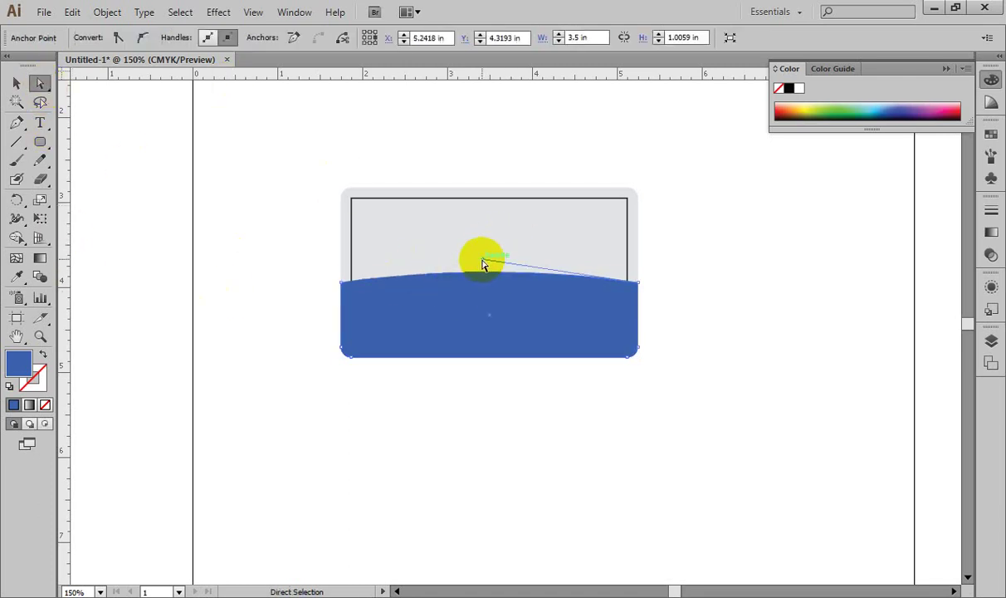
mouse_move(484, 264)
left_mouse_down()
mouse_move(490, 225)
mouse_move(461, 261)
mouse_move(480, 251)
mouse_move(445, 205)
mouse_move(465, 266)
left_mouse_up()
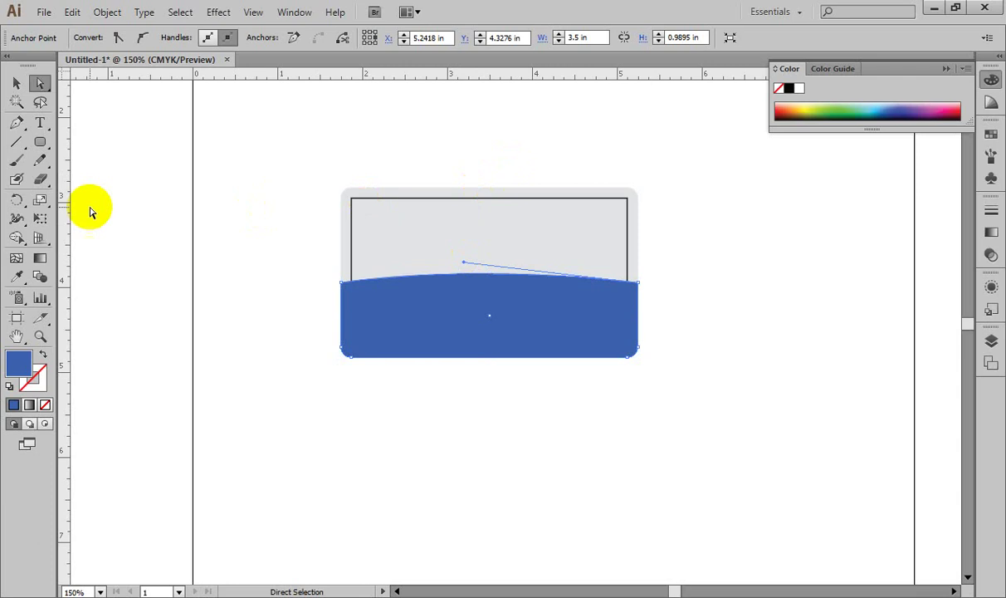
left_click(16, 84)
left_click(280, 213)
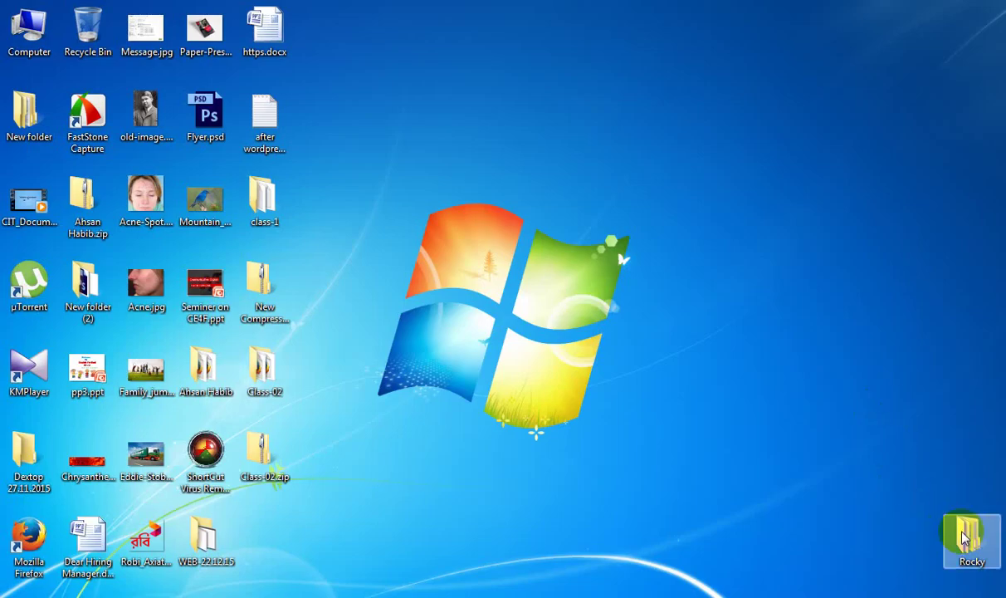
Step: Open Rocky > Class # 10 > photo, preview 20150111_224338.jpg, and drag it into Illustrator
double_click(969, 535)
double_click(171, 125)
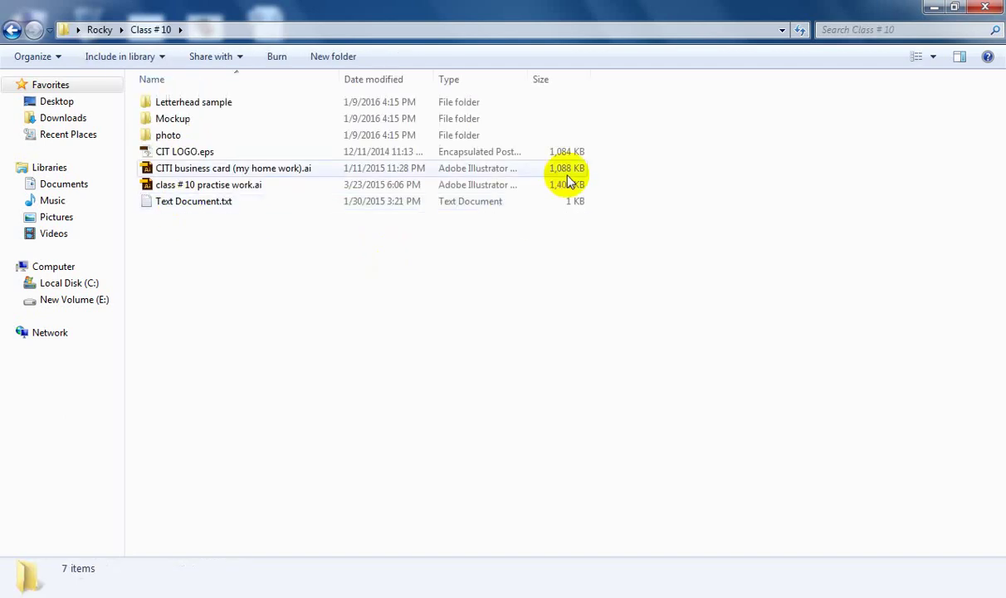
double_click(171, 135)
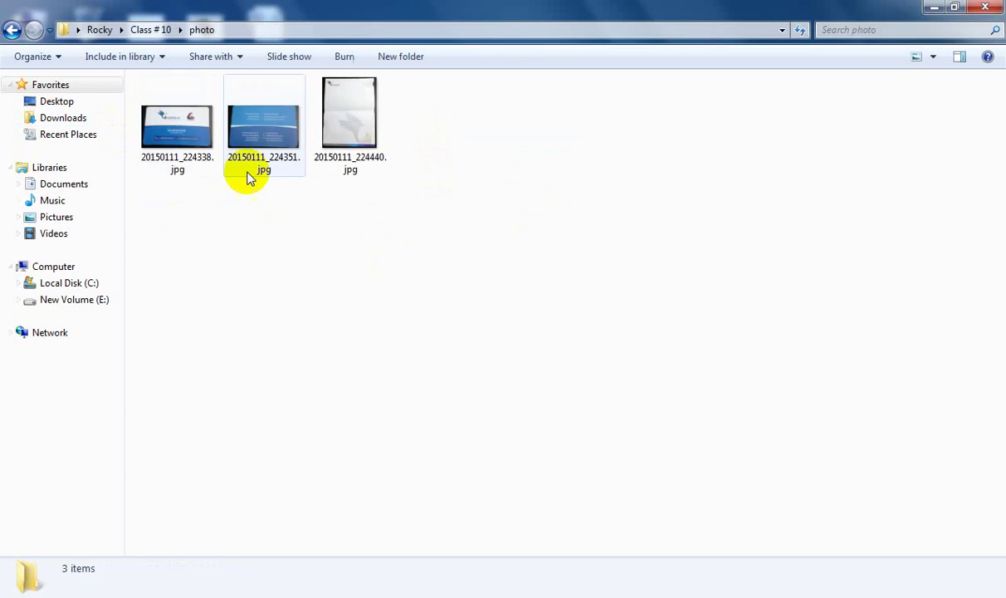
double_click(177, 139)
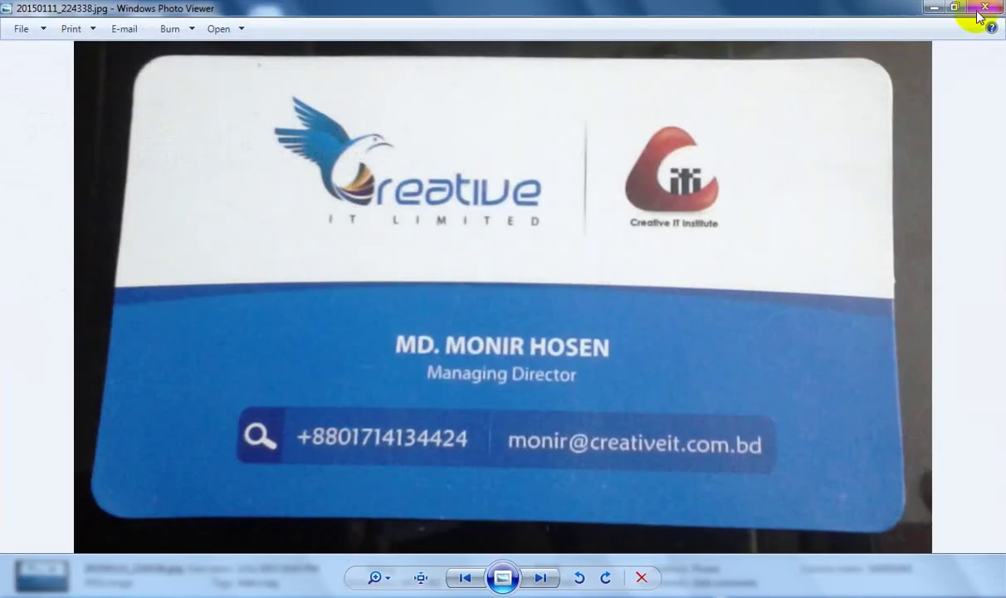
left_click(983, 9)
left_click_drag(170, 125, 813, 428)
Step: Scale the placed photo down to card size and position the view with it beside the card
key("ctrl+minus")
key("ctrl+minus")
key("ctrl+minus")
key("ctrl+minus")
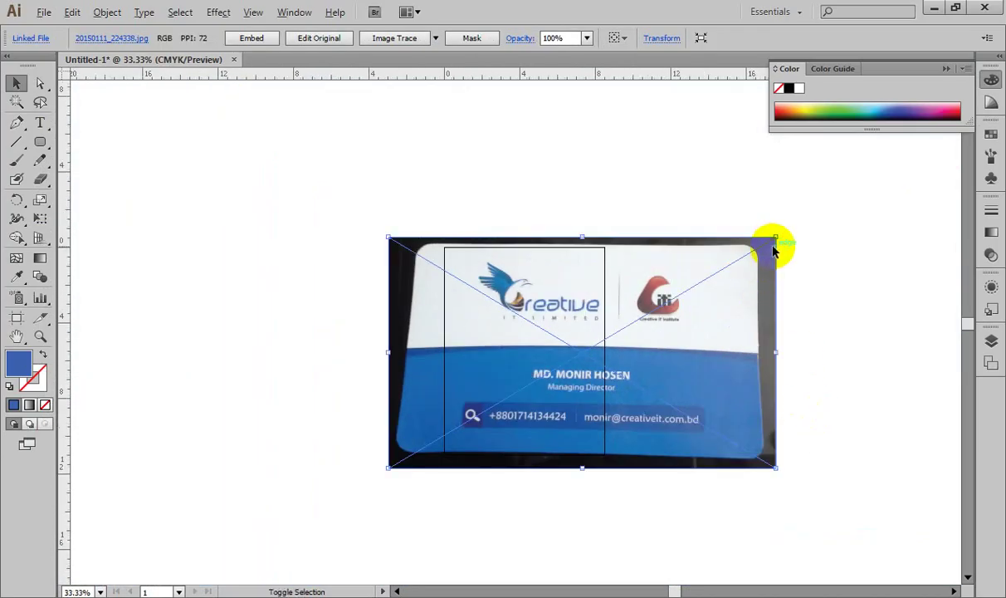
left_click_drag(776, 238, 612, 330)
key("ctrl+equal")
key("ctrl+equal")
key("ctrl+equal")
key("ctrl+equal")
key("ctrl+equal")
key("ctrl+equal")
key("ctrl+equal")
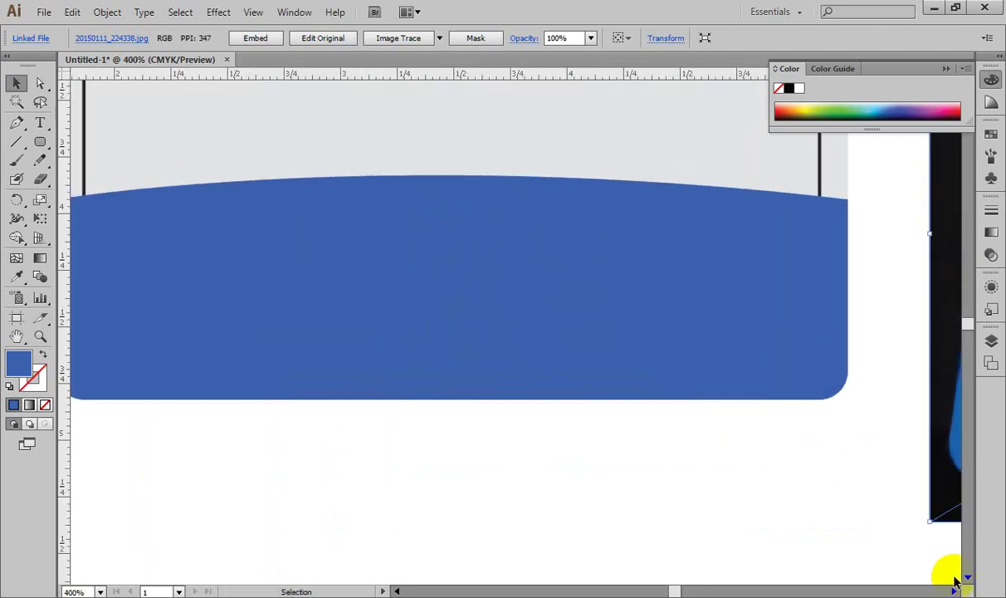
left_click_drag(766, 401, 695, 377)
left_click_drag(236, 338, 375, 336)
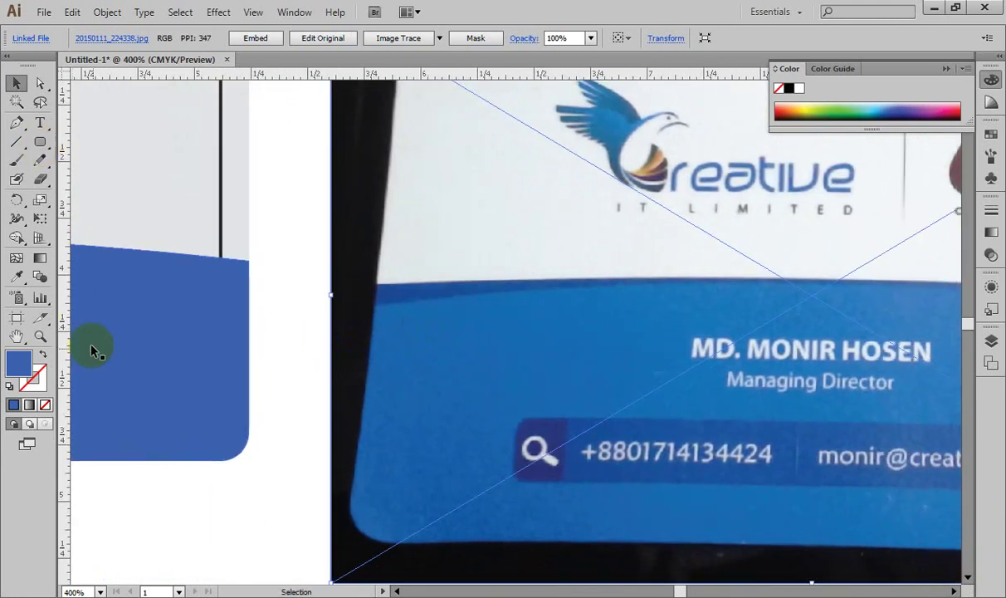
Step: Eyedrop a bright blue from the reference photo onto the curved blue panel
left_click(195, 319)
left_click(16, 276)
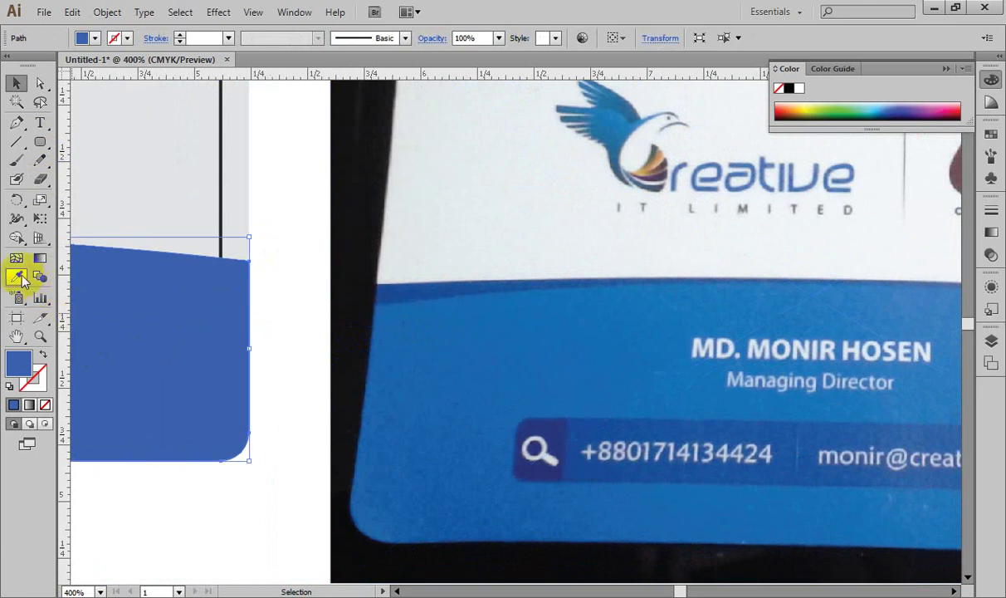
left_click(645, 291)
left_click(679, 296)
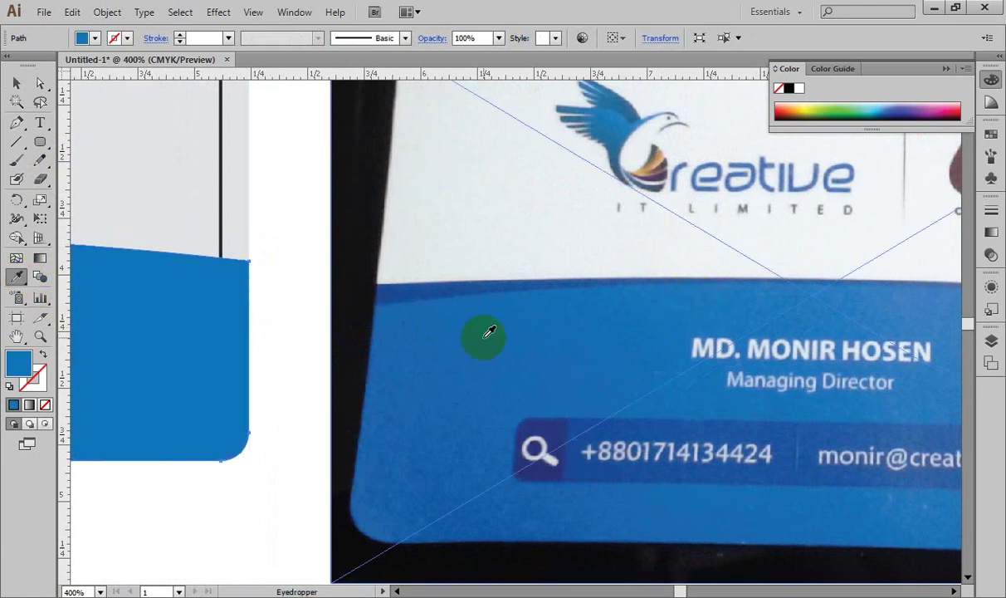
left_click_drag(419, 331, 703, 344)
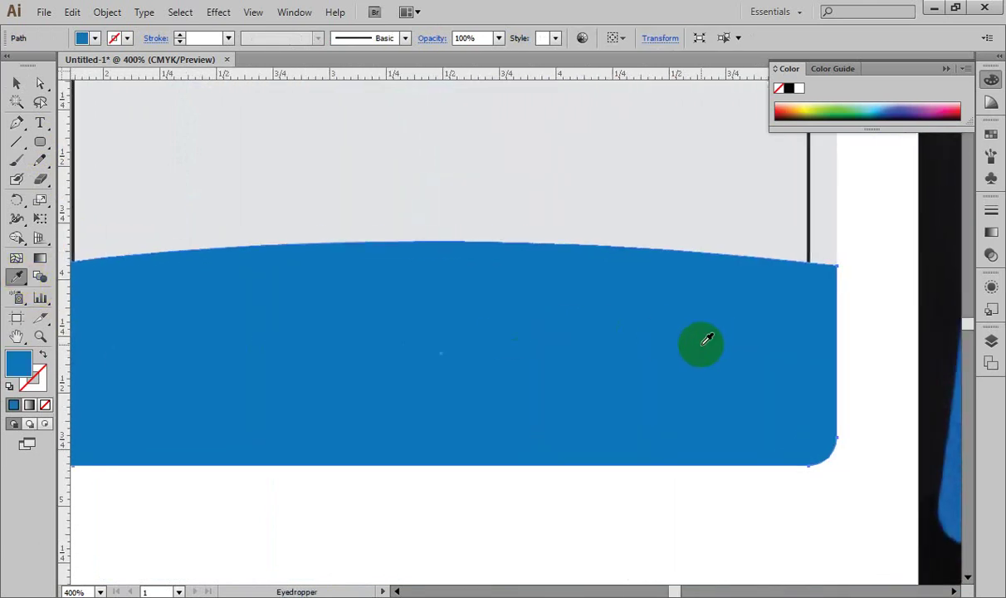
key("ctrl+minus")
key("ctrl+minus")
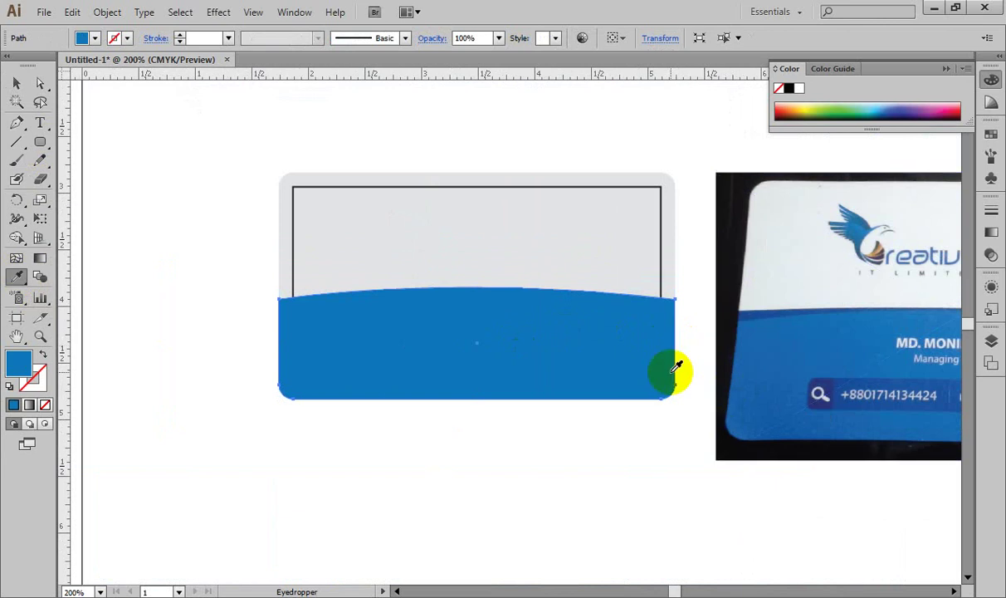
left_click(16, 84)
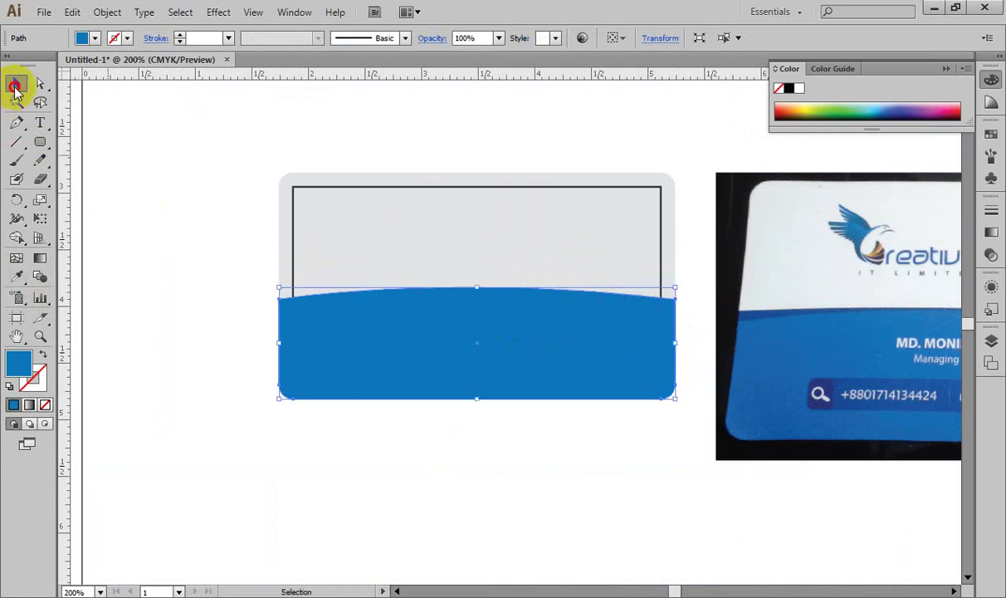
Step: Paste a copy of the blue wave behind the original
left_click(141, 236)
left_click(308, 327)
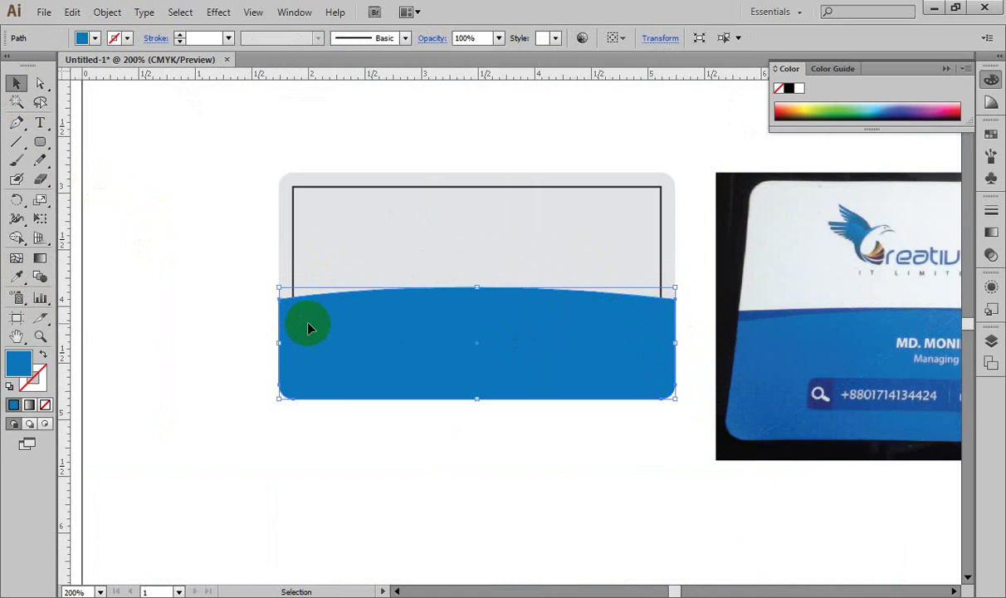
key("a")
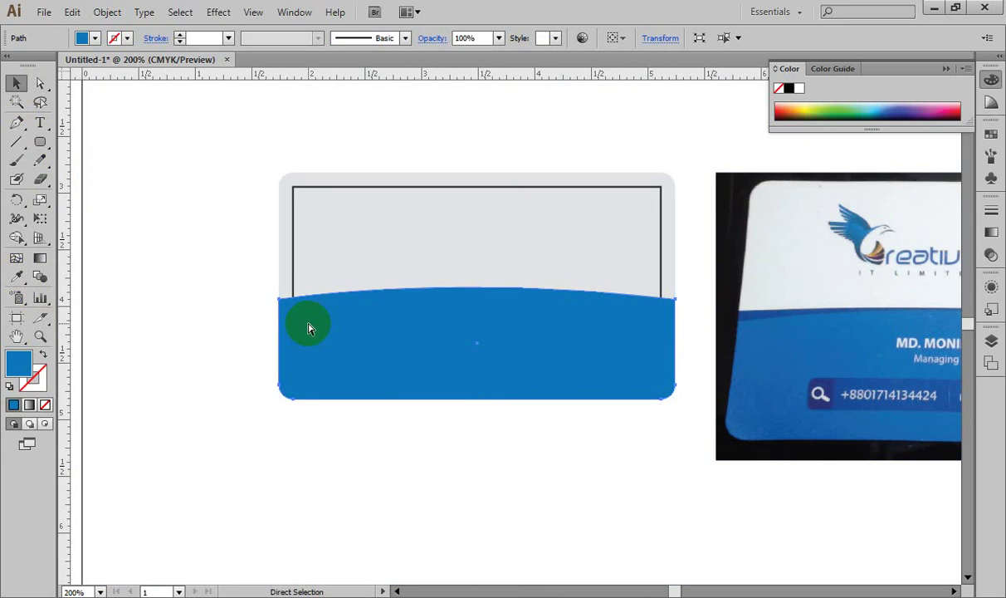
key("v")
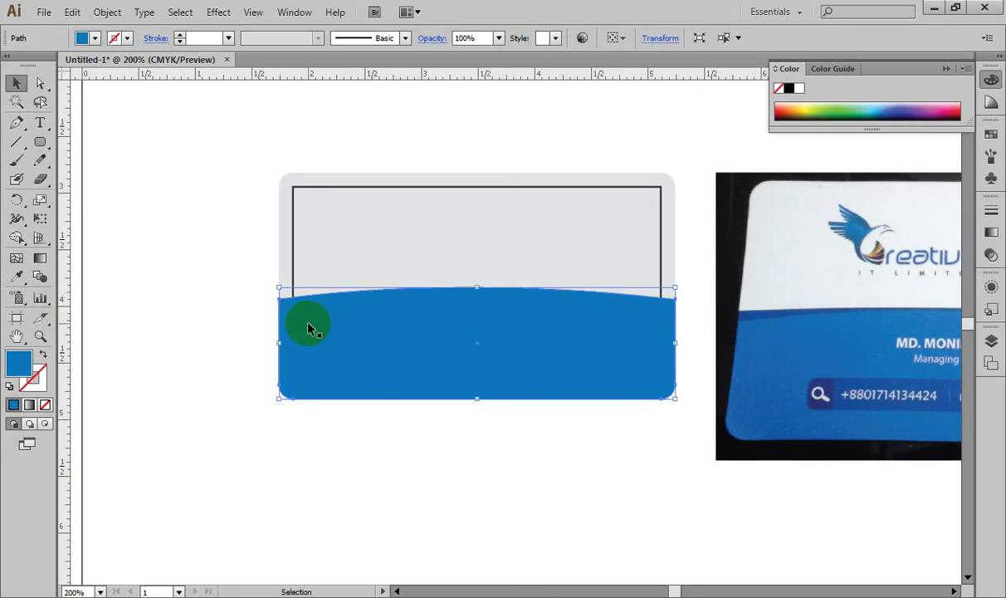
key("ctrl+d")
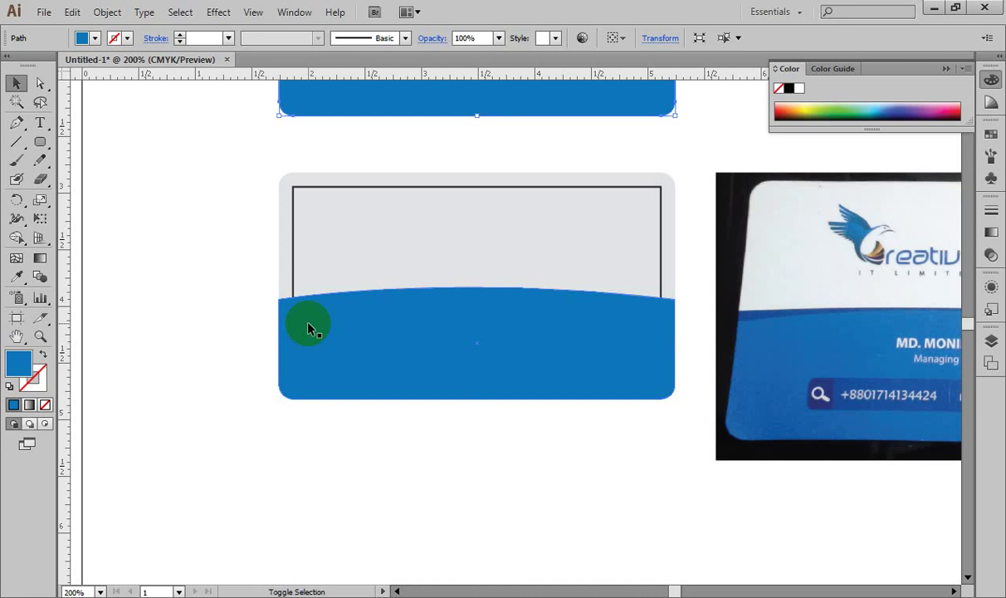
key("shift+Down")
key("Up")
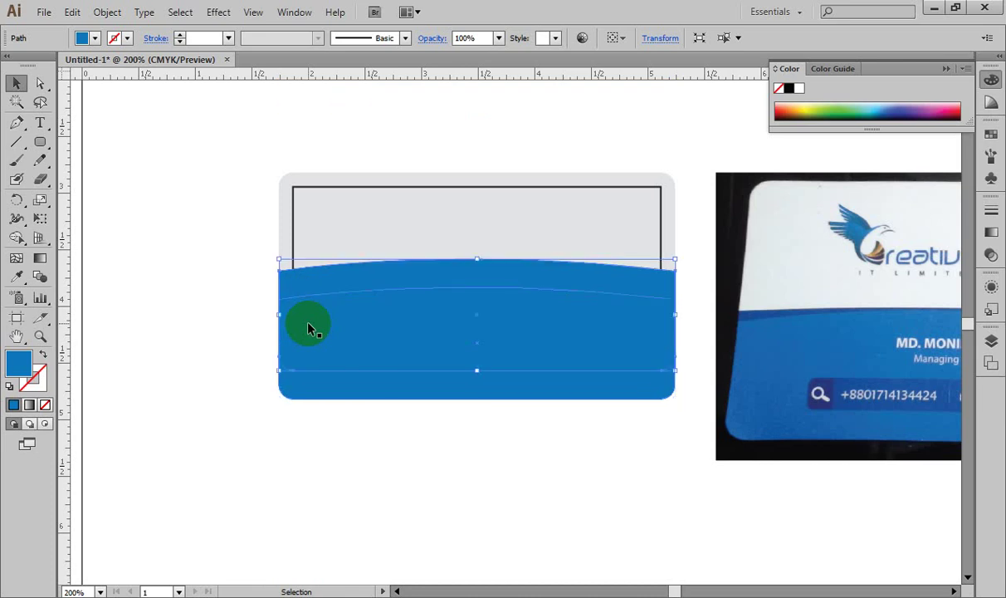
key("Down")
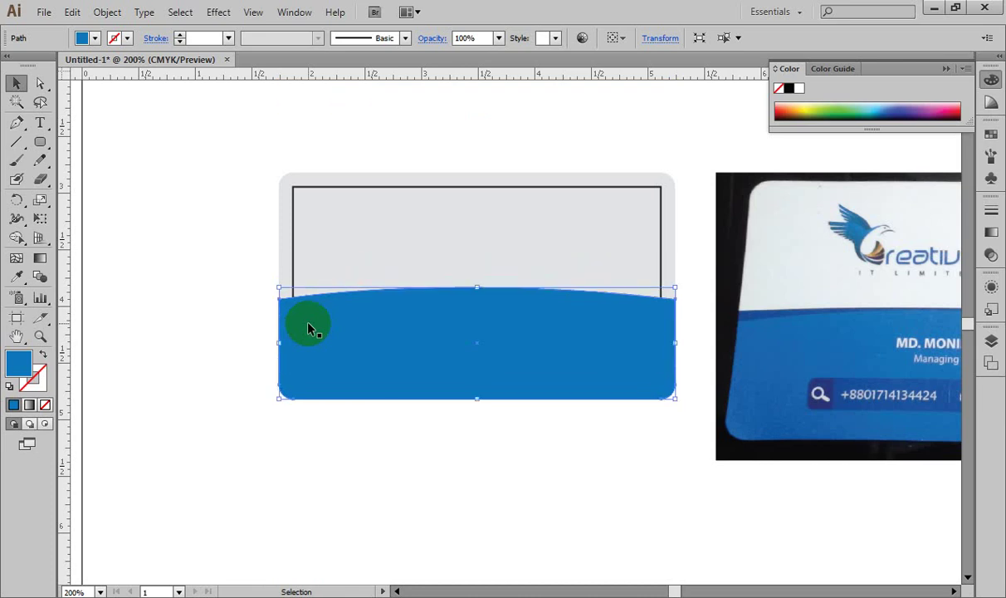
key("Up")
key("Down")
Step: Set Keyboard Increment to 1 pt and nudge the wave copy up by 1 pt
key("ctrl+k")
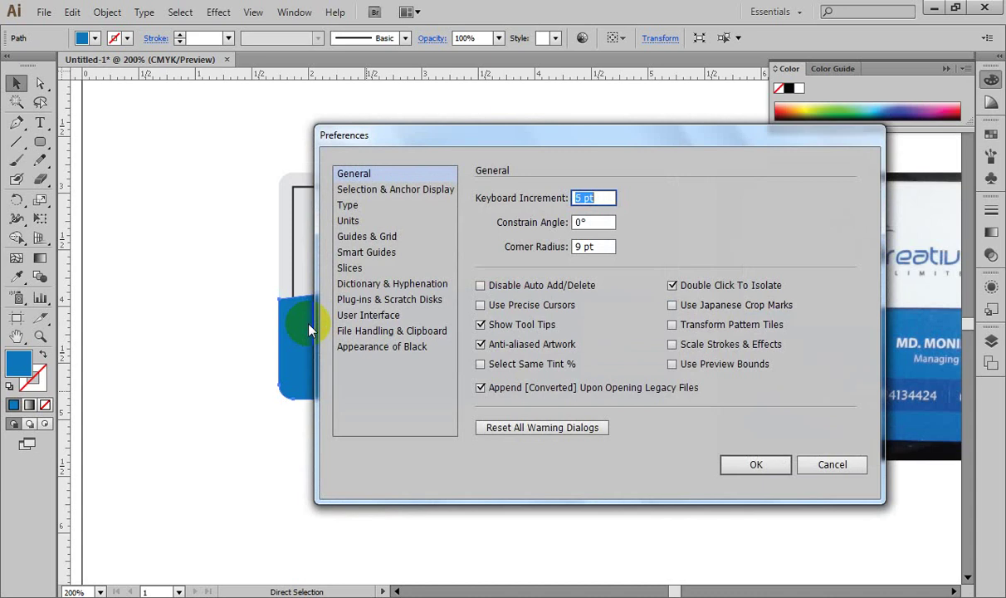
key("Down")
key("Down")
key("Down")
key("Down")
key("Down")
key("Up")
key("Return")
key("shift+Up")
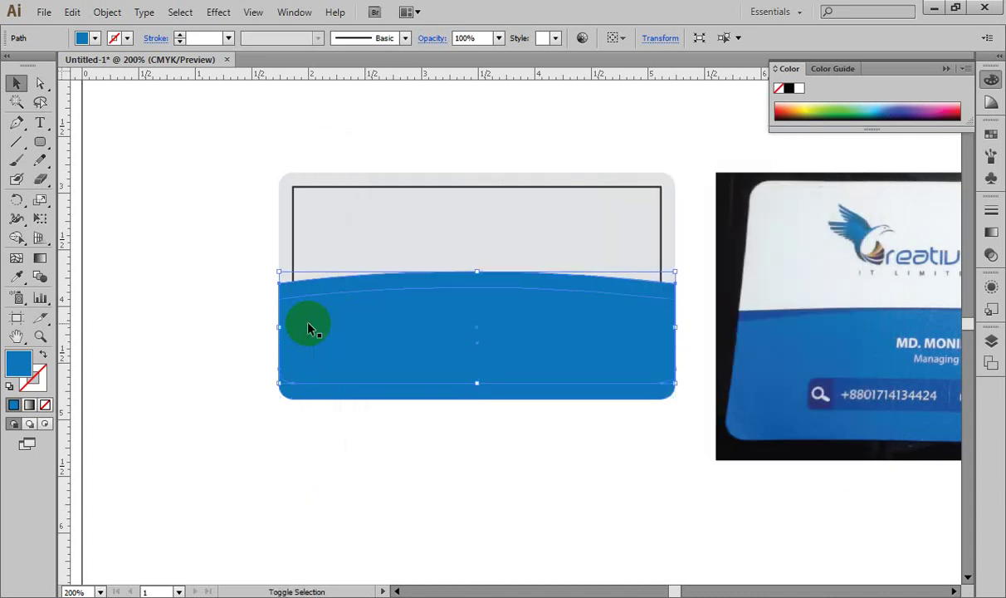
key("shift+Down")
key("Up")
key("Up")
key("Up")
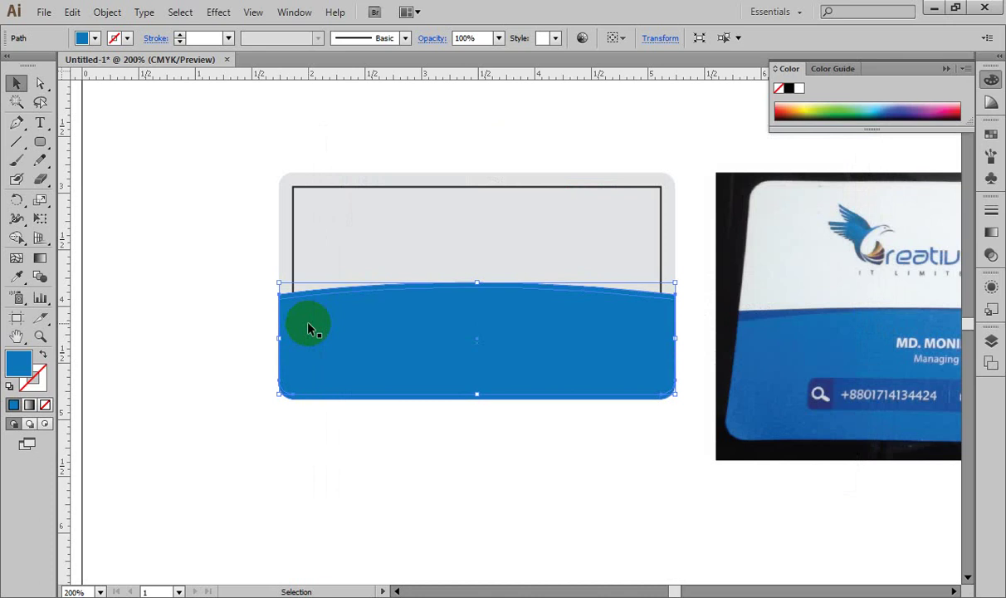
Step: Eyedrop the photo's darker blue onto the raised wave copy, then compare with the reference
left_click(16, 276)
left_click(753, 305)
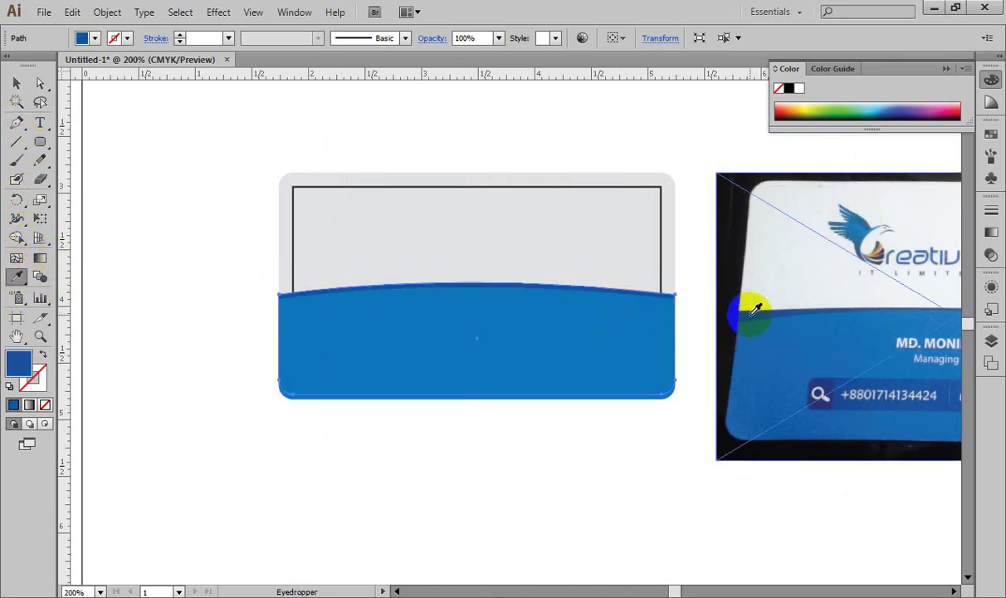
left_click(18, 83)
left_click(112, 196)
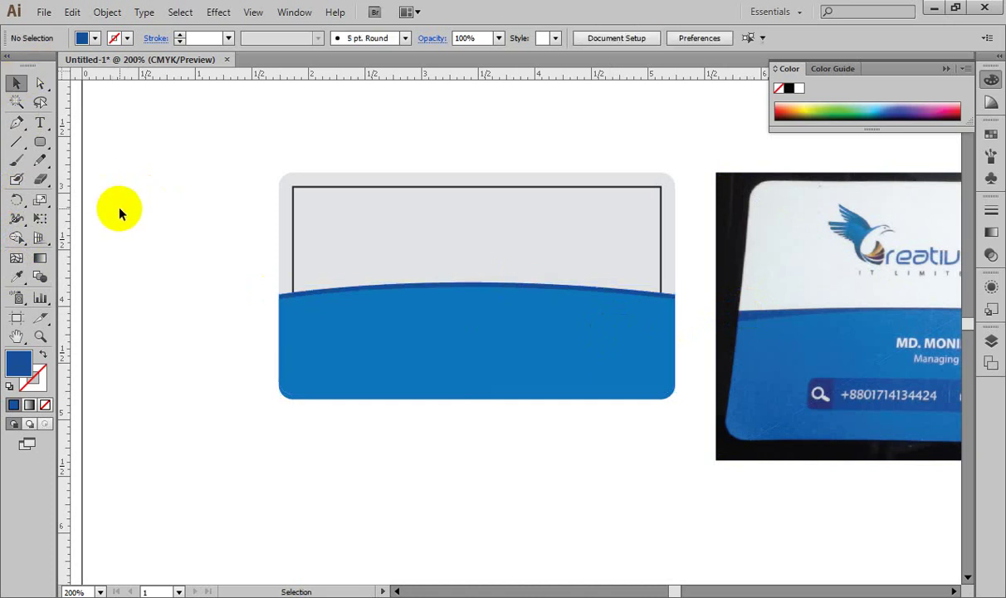
left_click_drag(673, 369, 548, 384)
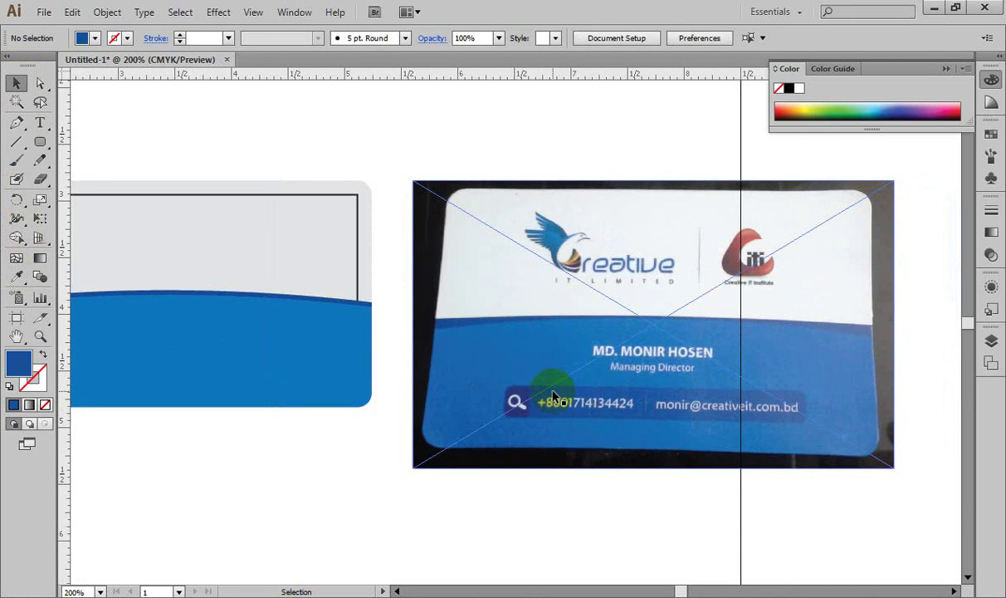
left_click_drag(269, 409, 514, 459)
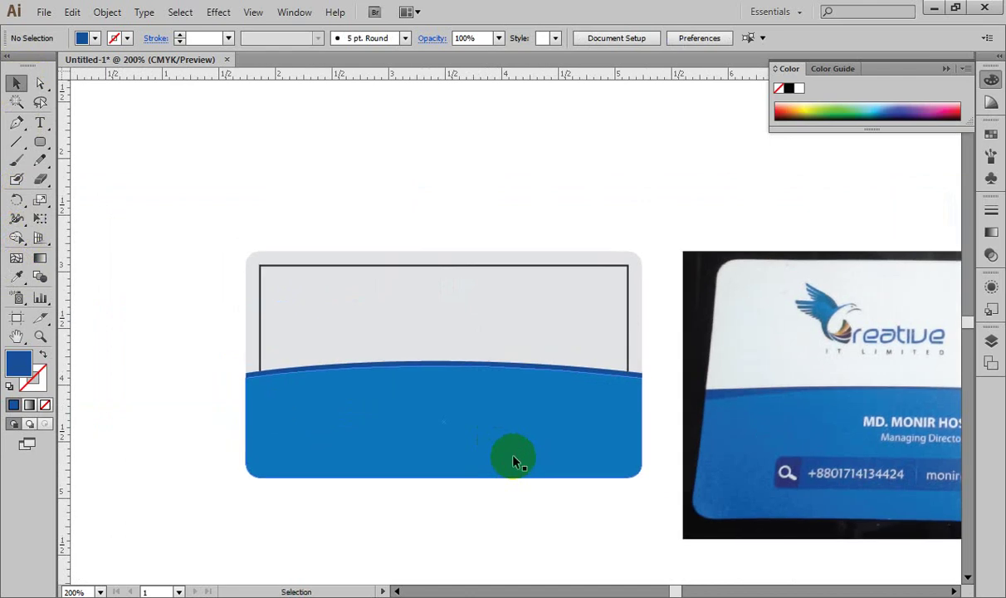
left_click(47, 85)
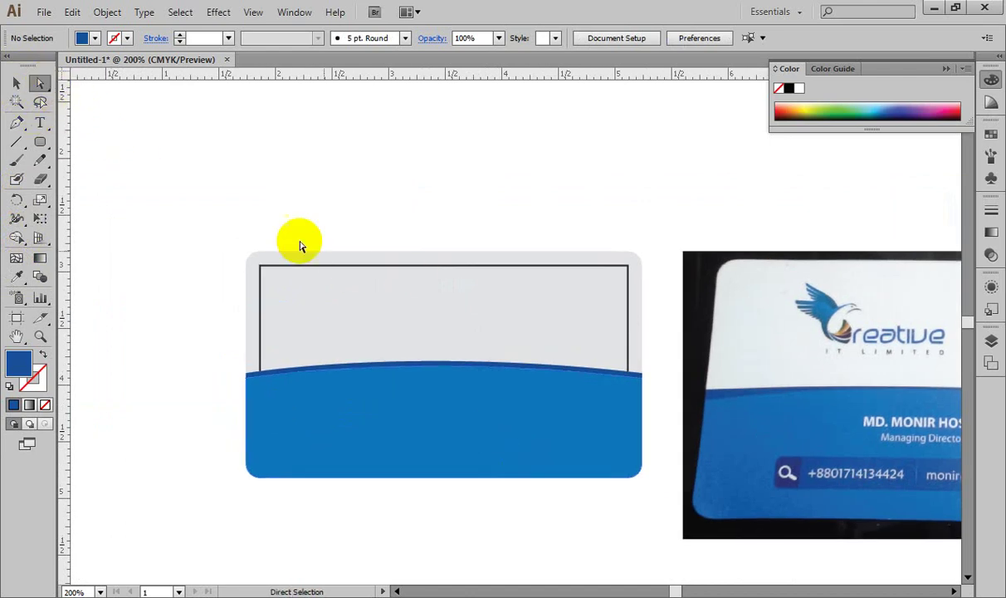
Step: Flatten the wave's top curve and nudge its right-end anchor slightly upward at 800% zoom
key("ctrl+plus")
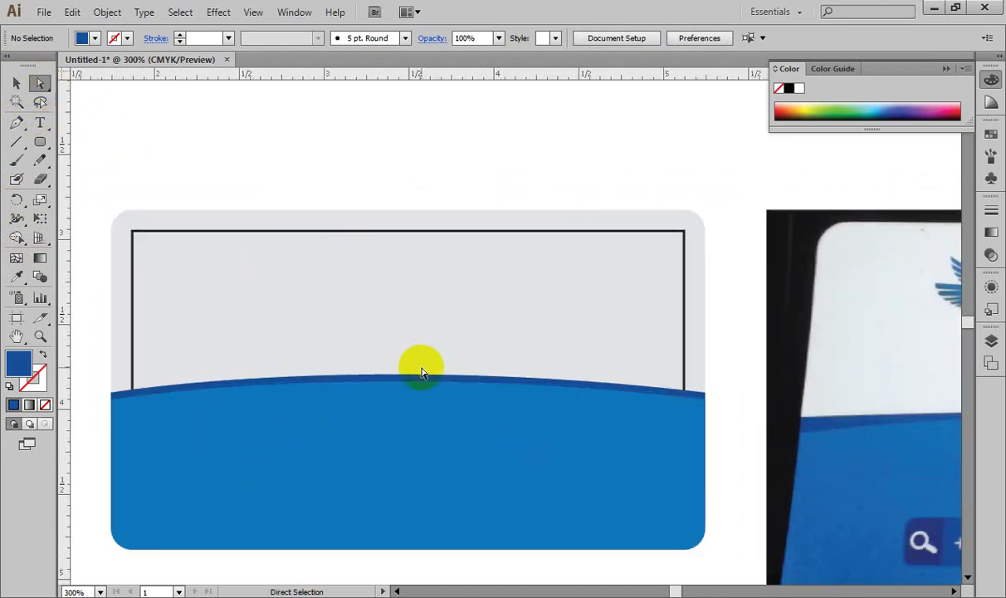
left_click(420, 373)
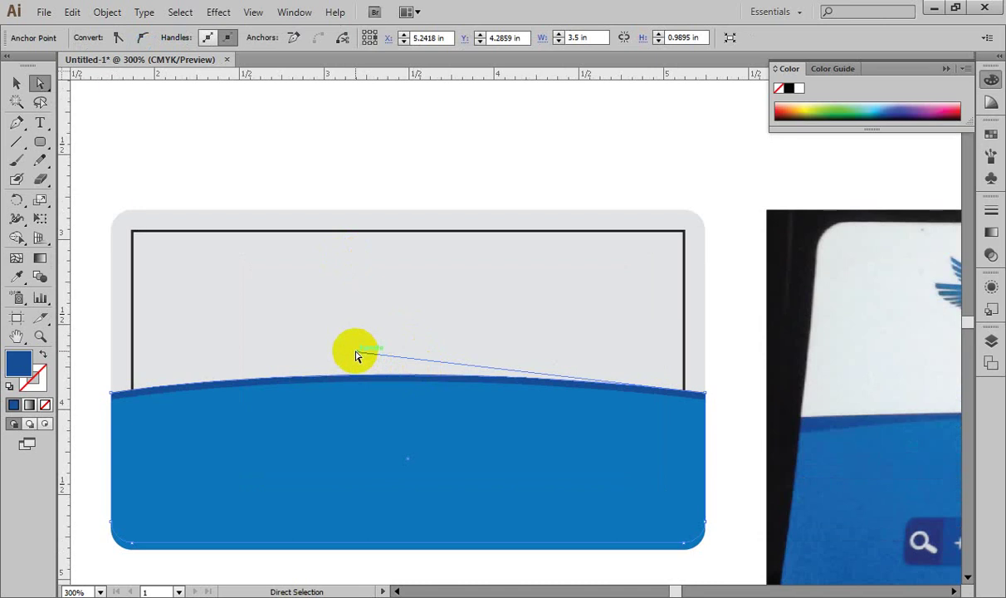
left_click_drag(356, 356, 355, 361)
key("ctrl+plus")
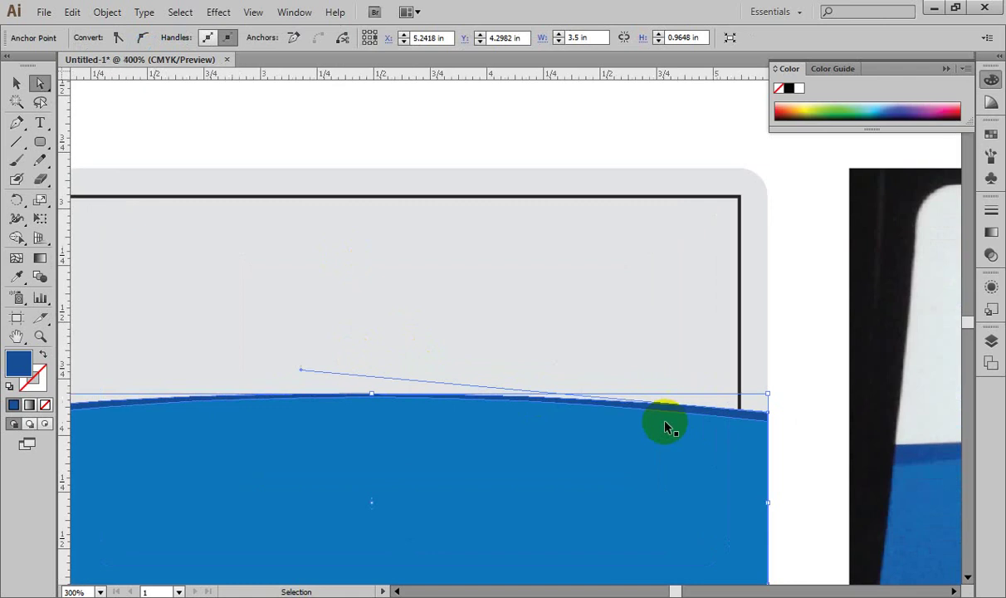
key("ctrl+plus")
key("ctrl+plus")
key("space")
left_click_drag(667, 433, 476, 400)
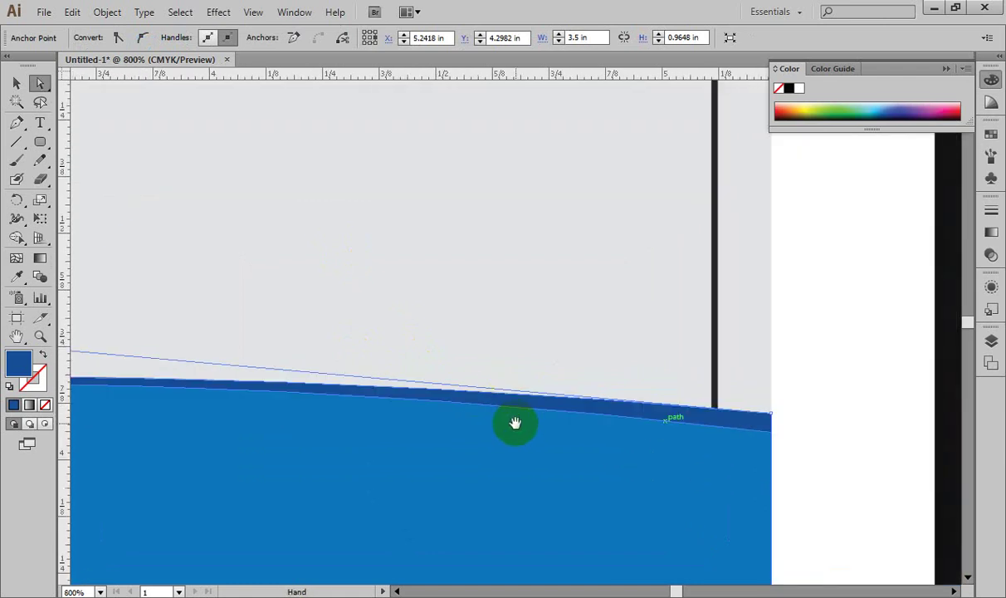
left_click(766, 423)
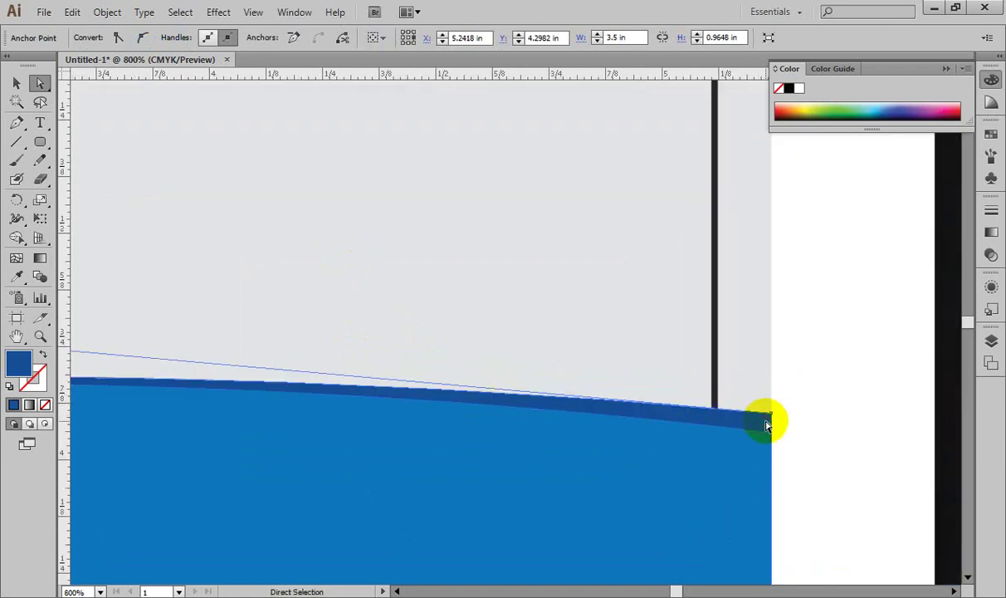
key("shift+Up")
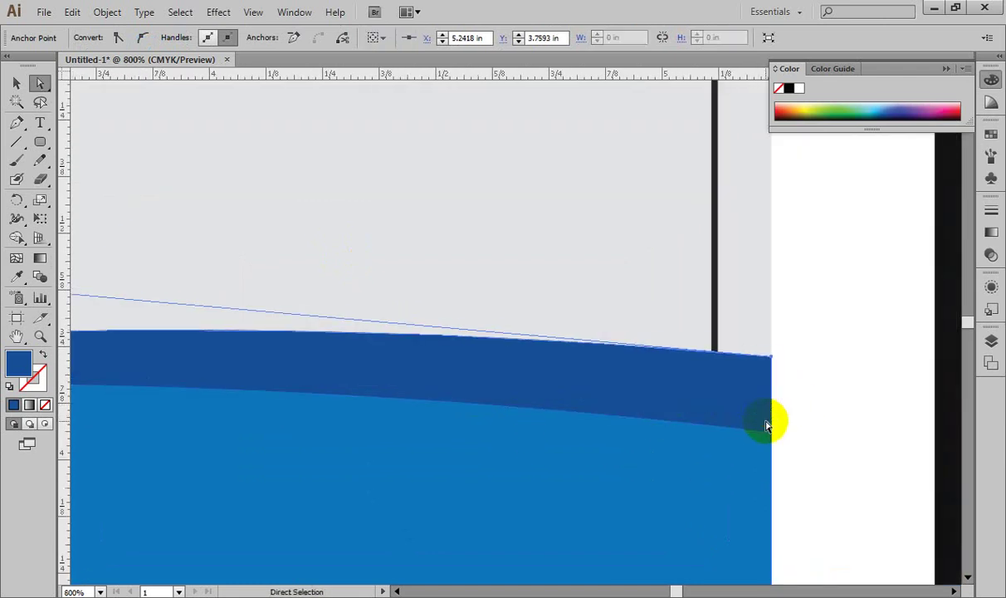
key("shift+Down")
key("Up")
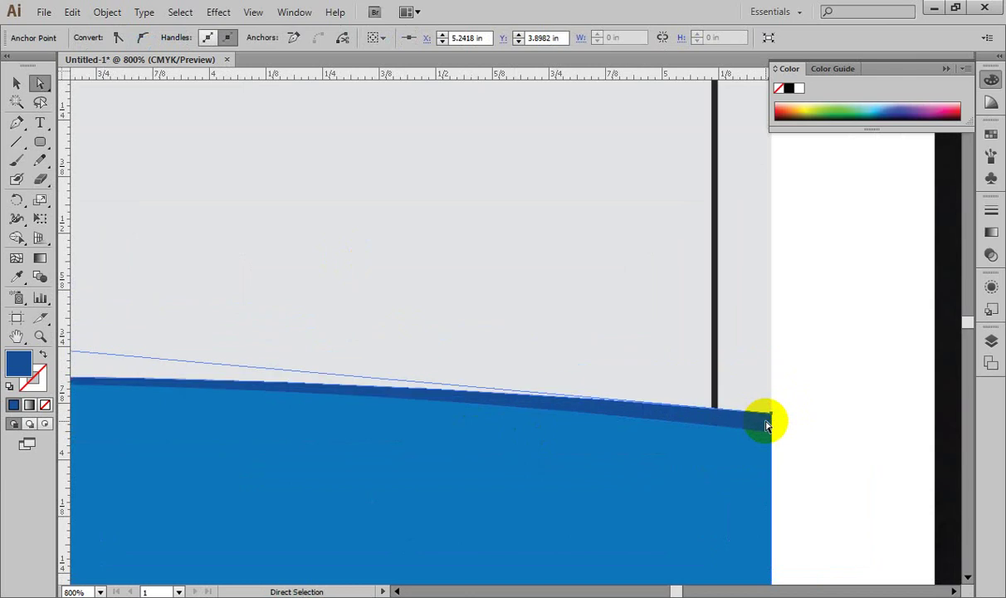
Step: Raise the wave's left-end anchor slightly, then drag it back down a touch
mouse_move(674, 459)
left_mouse_down()
mouse_move(712, 440)
mouse_move(492, 463)
mouse_move(620, 497)
mouse_move(573, 504)
mouse_move(539, 492)
mouse_move(674, 460)
left_mouse_up()
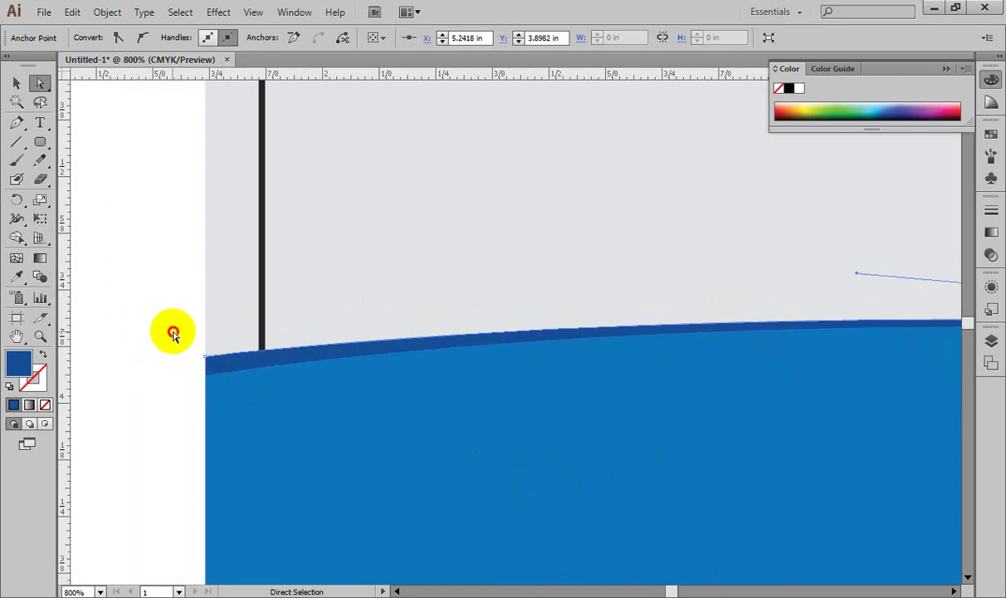
key("Up")
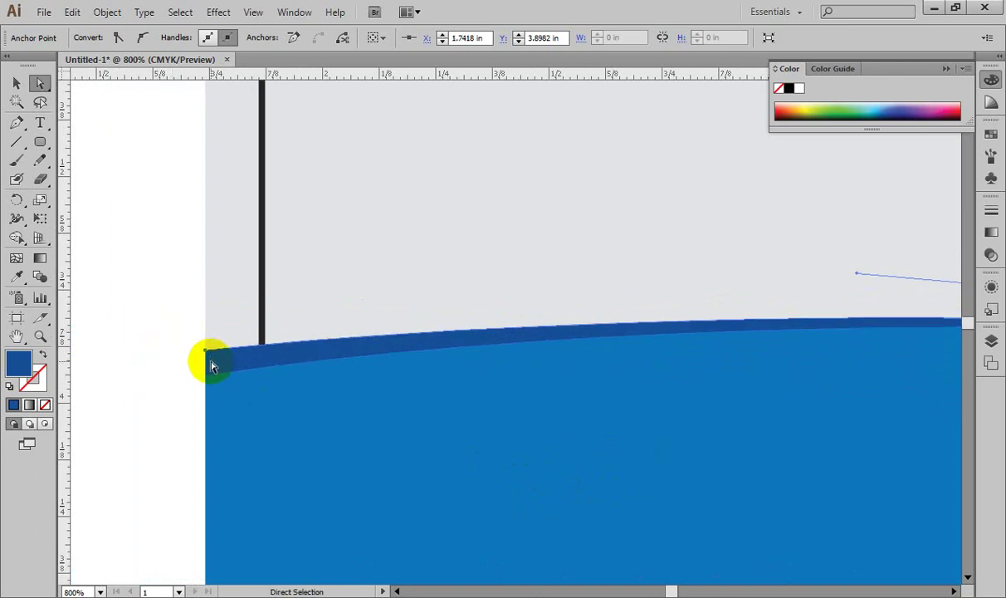
key("Up")
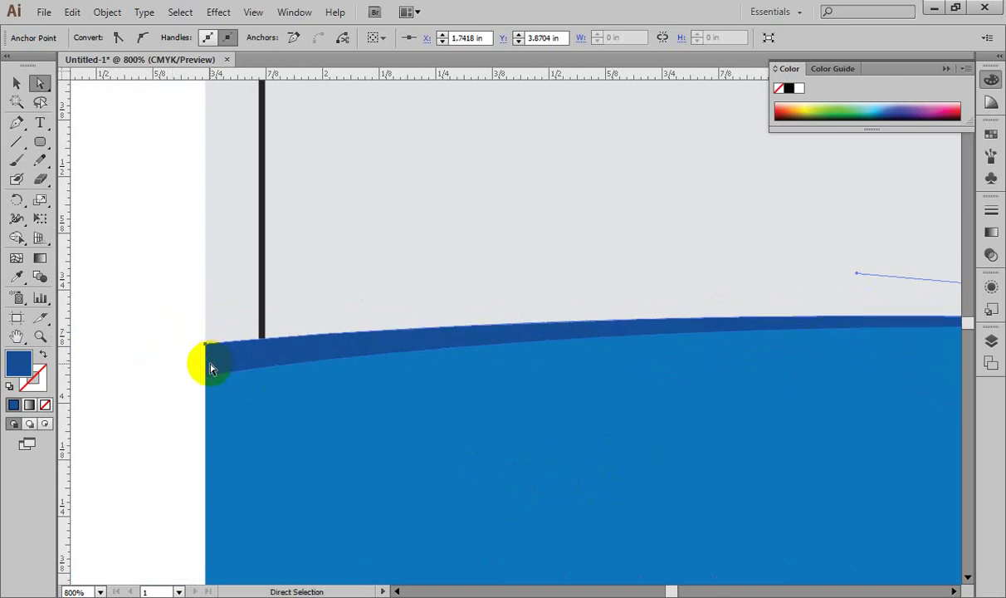
key("space")
mouse_move(440, 393)
left_mouse_down()
mouse_move(409, 393)
mouse_move(470, 407)
mouse_move(434, 400)
left_mouse_up()
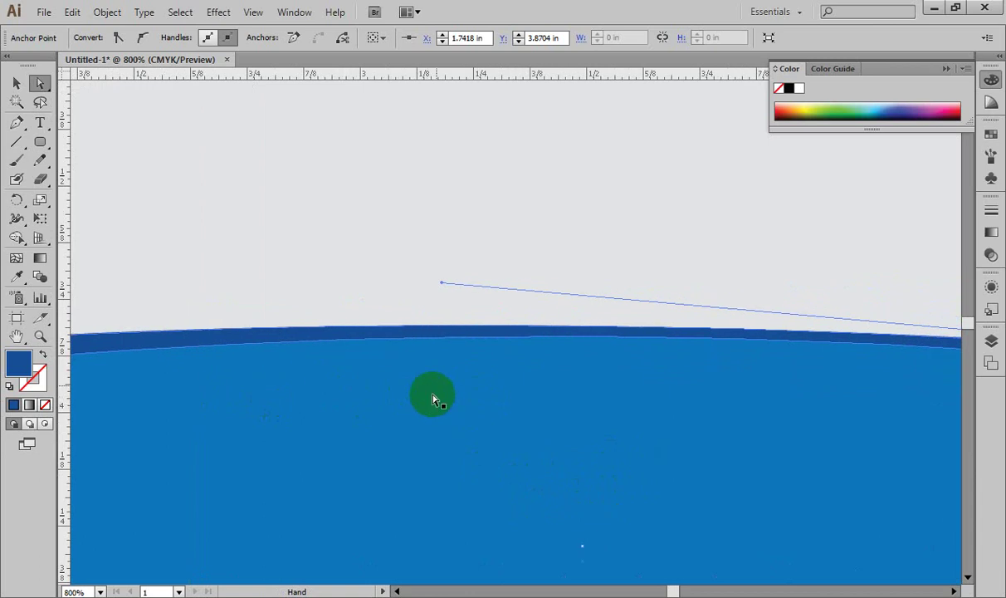
left_click(442, 284)
left_click_drag(442, 284, 443, 296)
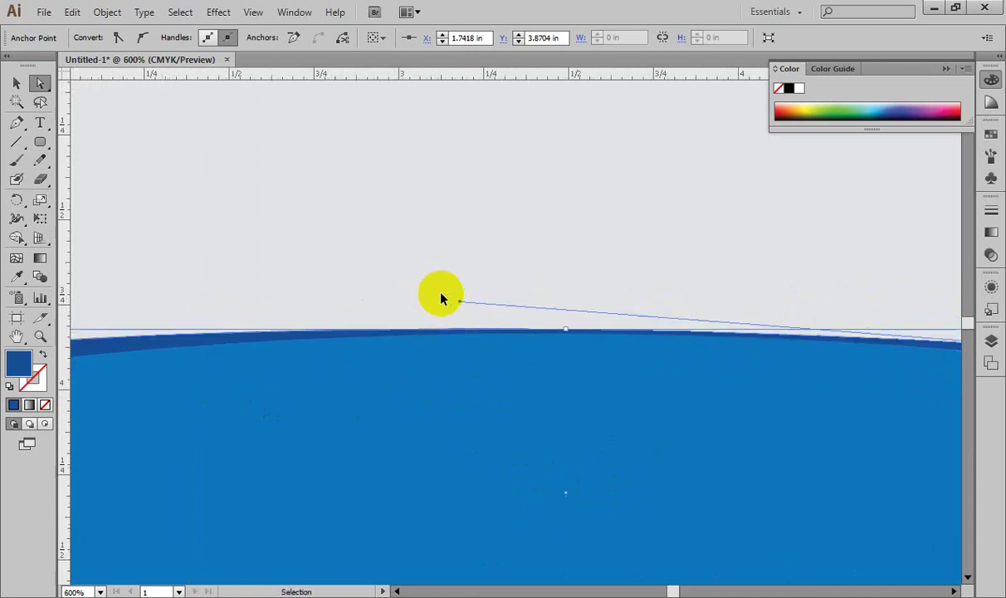
Step: Nudge the wave's right anchor up once more and zoom back out to the whole card
key("ctrl+minus")
key("ctrl+minus")
key("ctrl+minus")
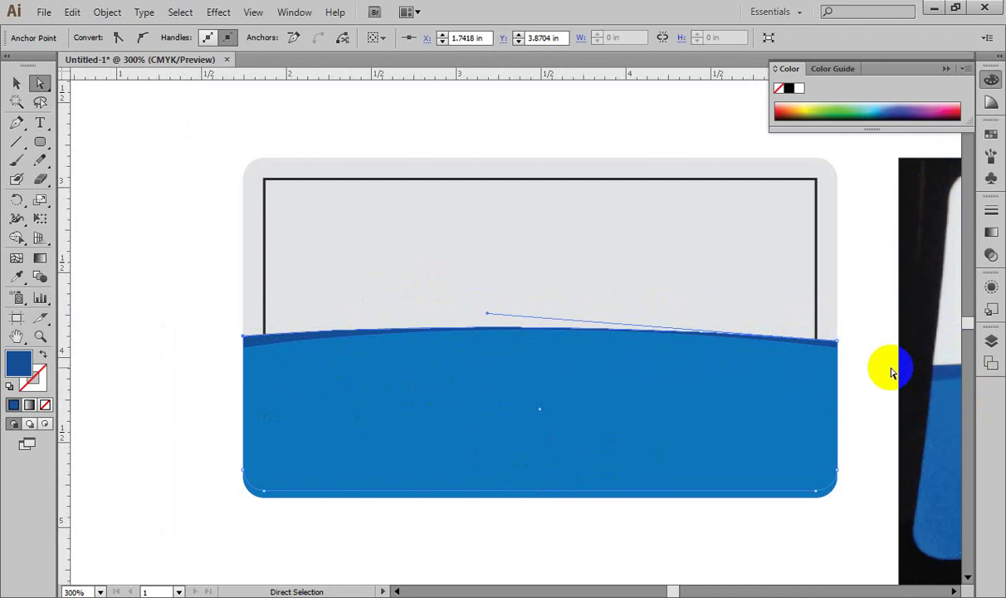
key("ctrl+plus")
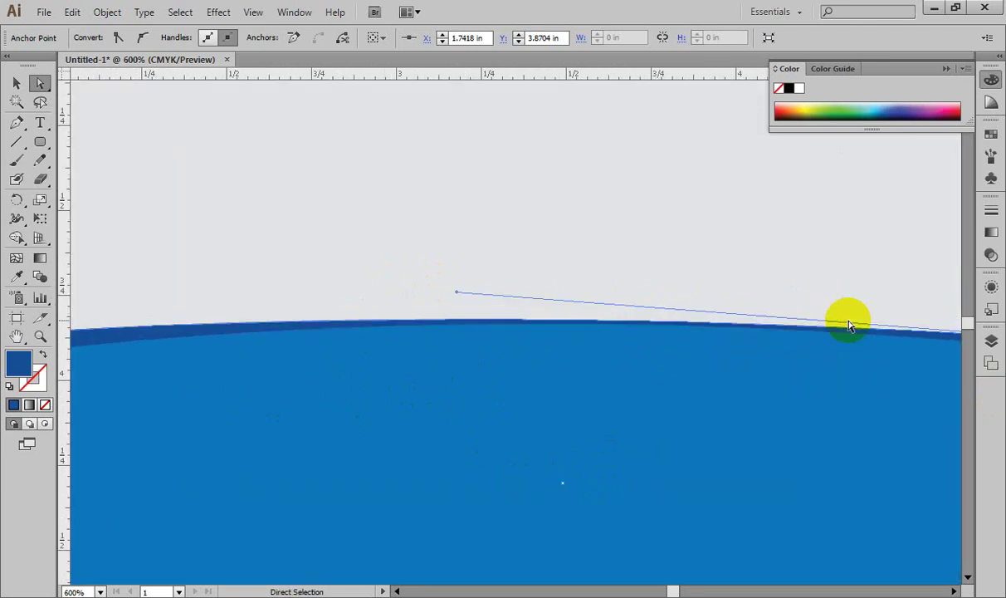
key("space")
left_click_drag(848, 320, 589, 398)
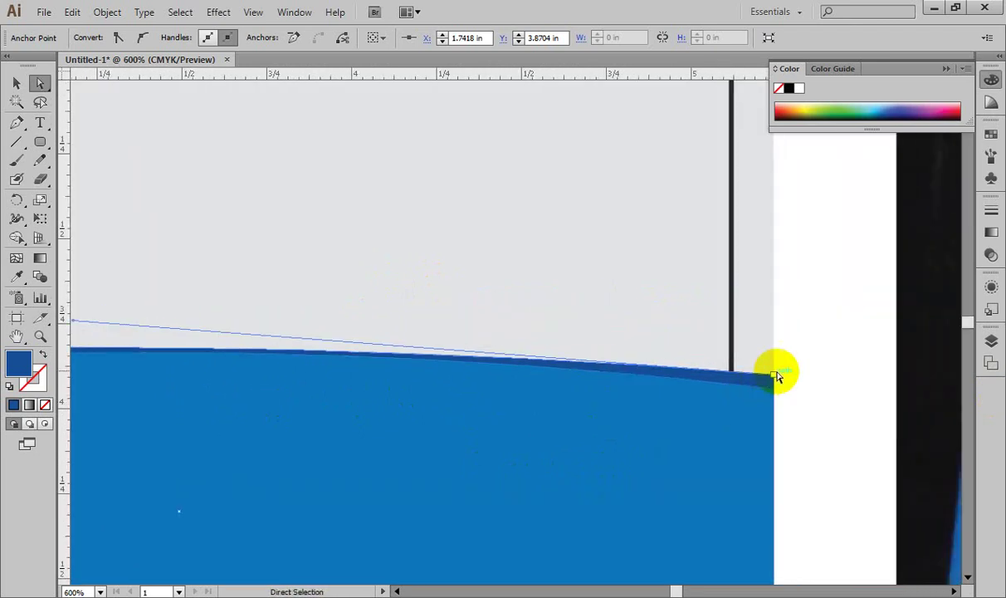
key("Up")
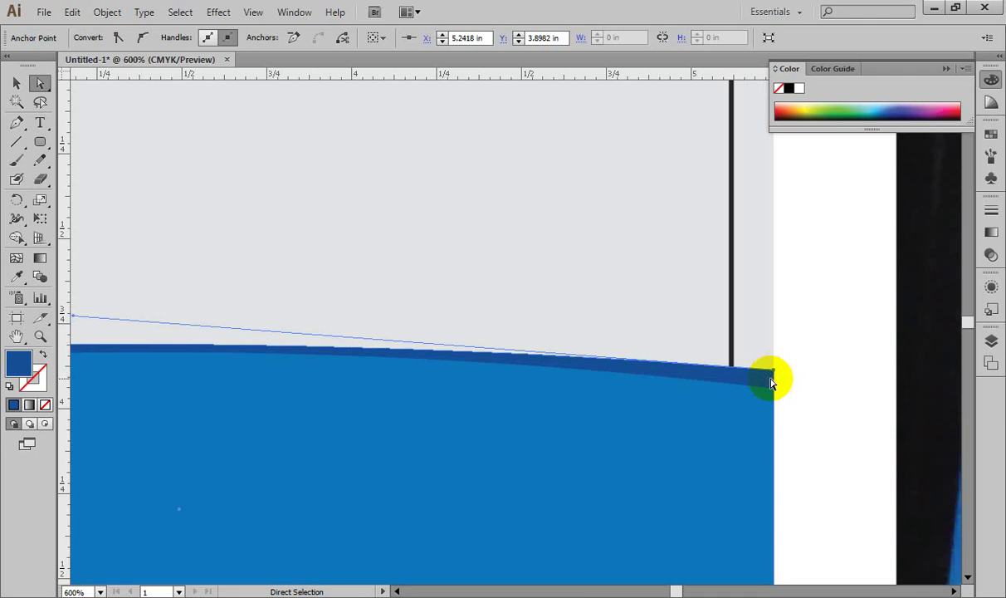
left_click_drag(594, 461, 747, 461)
left_click_drag(312, 461, 573, 458)
key("ctrl+minus")
key("ctrl+minus")
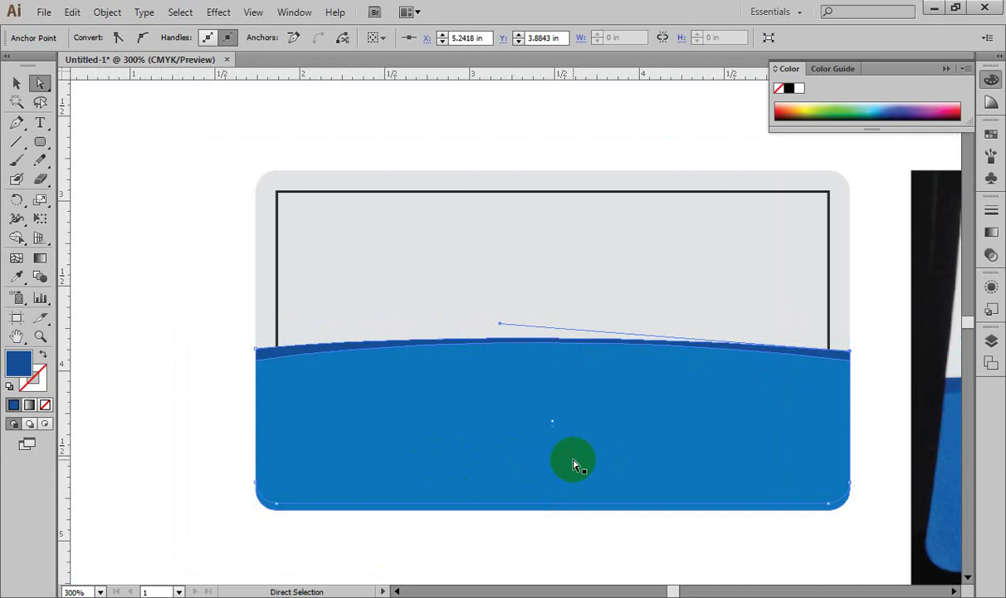
Step: Select and deselect the blue wave, then compare the card against the reference photo
left_click(500, 326, "ctrl")
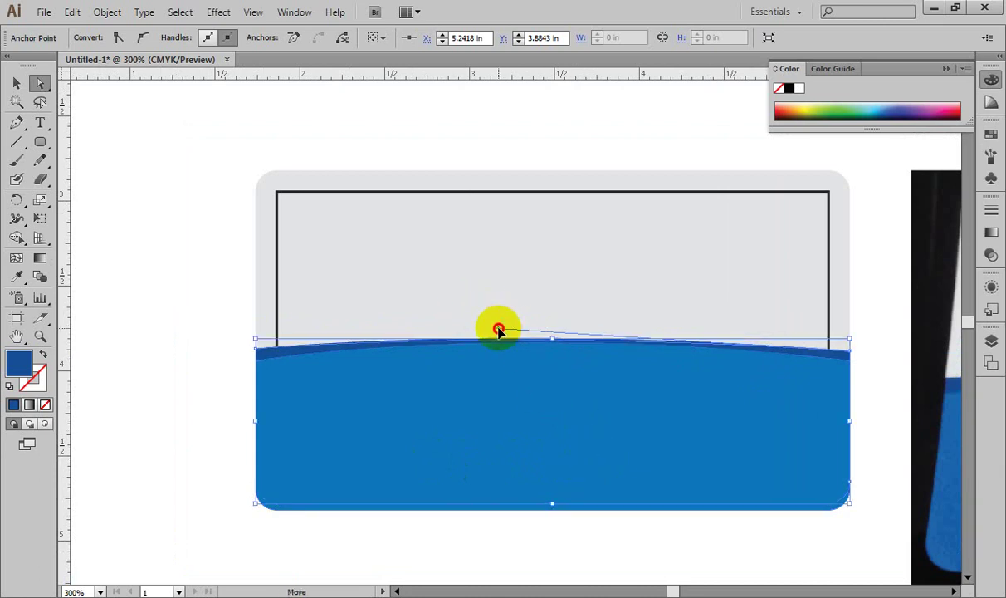
left_click(224, 347)
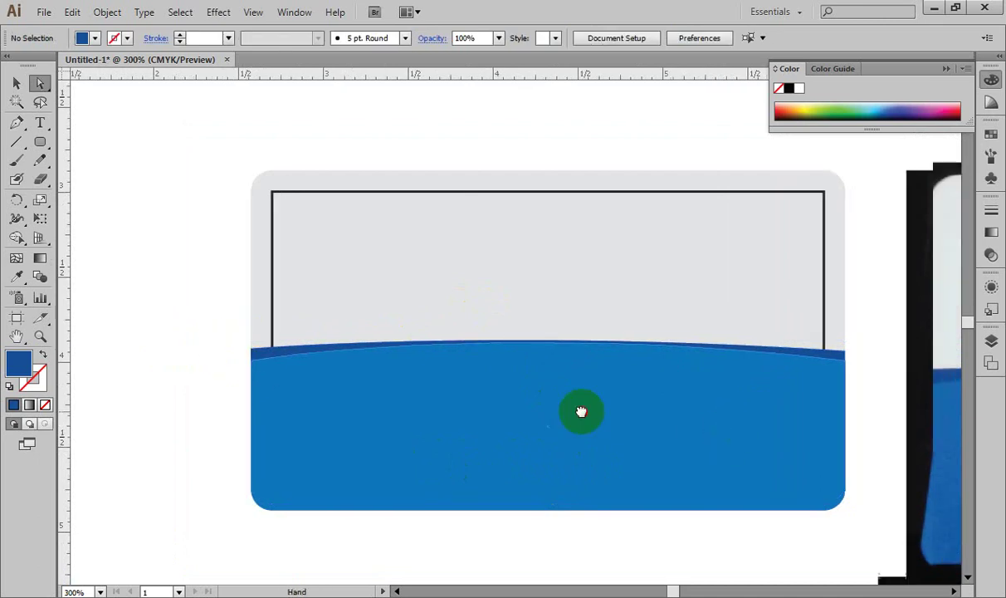
left_click_drag(580, 411, 299, 388)
left_click_drag(914, 382, 628, 366)
left_click_drag(827, 378, 774, 378)
left_click_drag(235, 390, 557, 396)
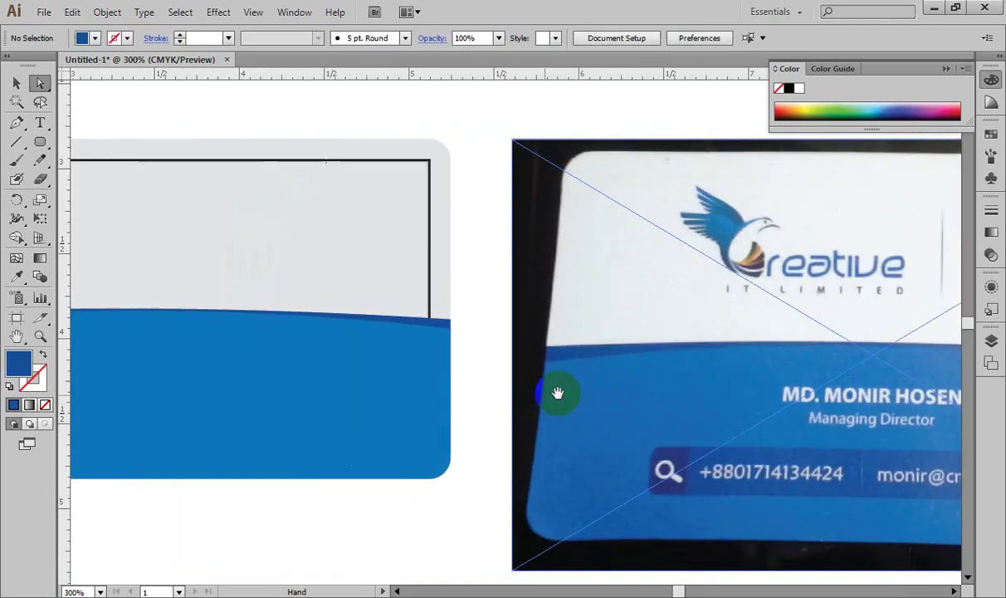
left_click_drag(423, 400, 590, 400)
left_click_drag(340, 373, 382, 386)
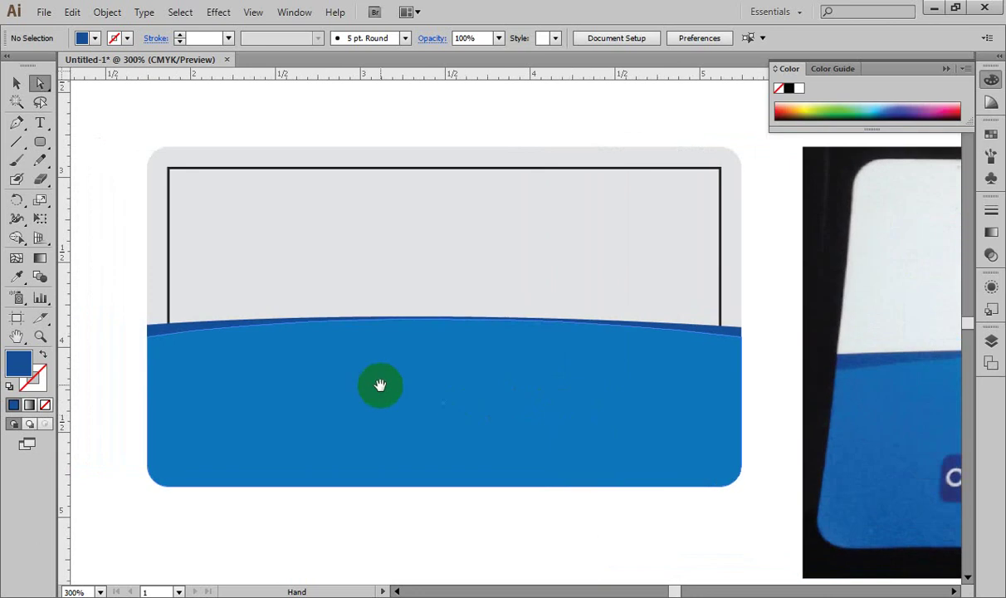
key("ctrl+minus")
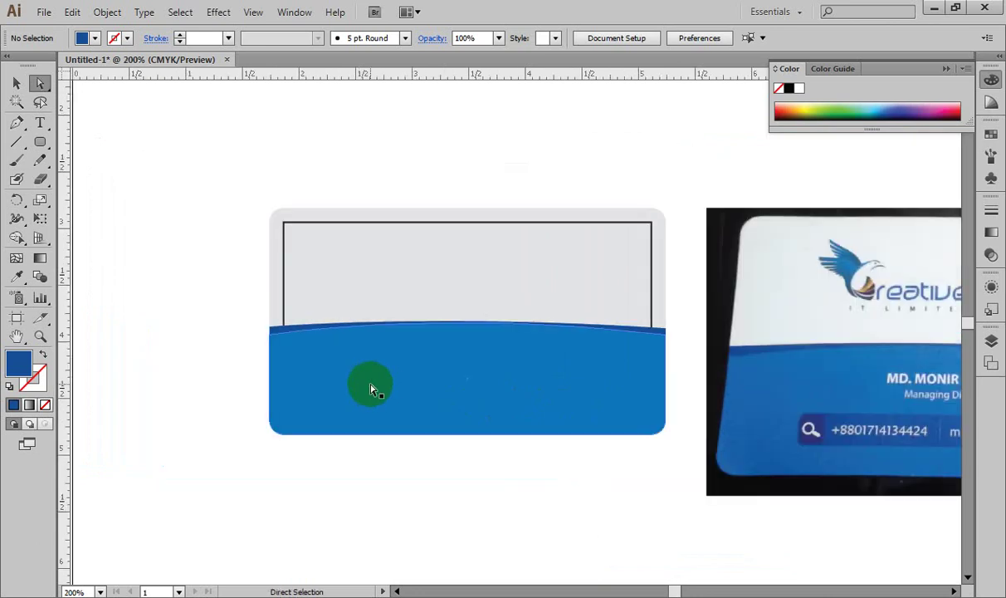
left_click(371, 388)
left_click(131, 336)
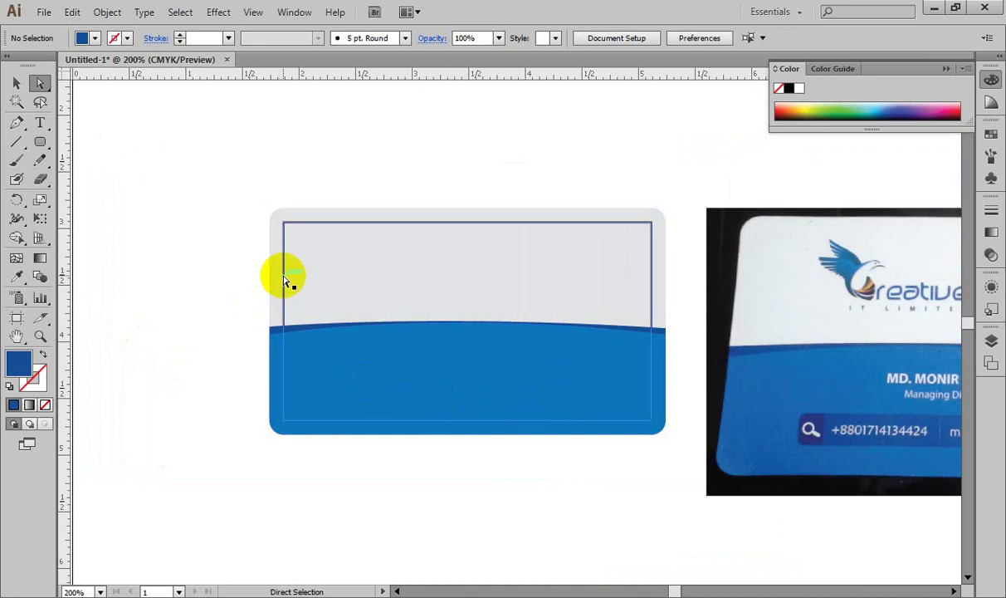
left_click(284, 277)
left_click(284, 277)
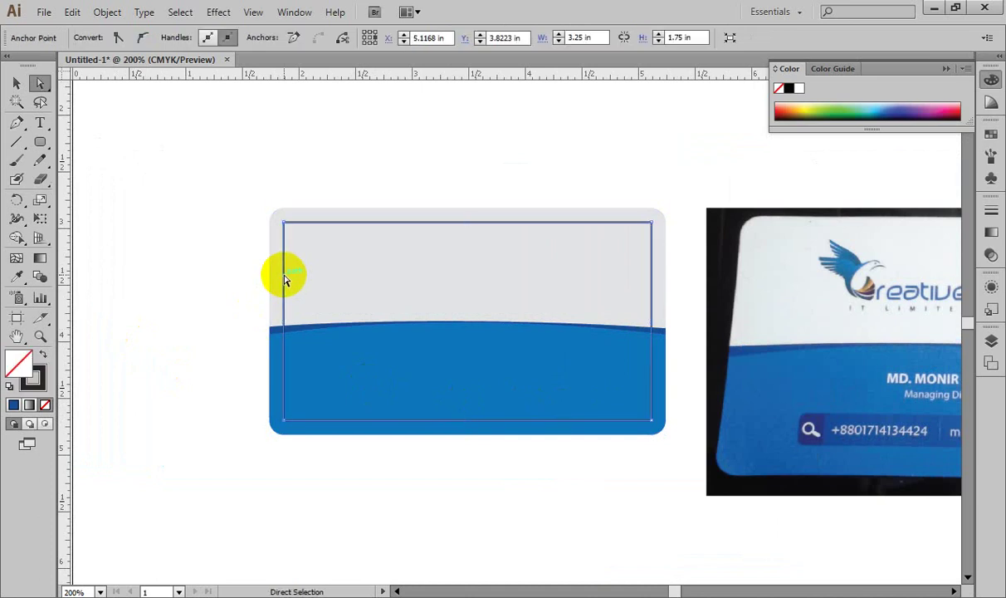
left_click(211, 298)
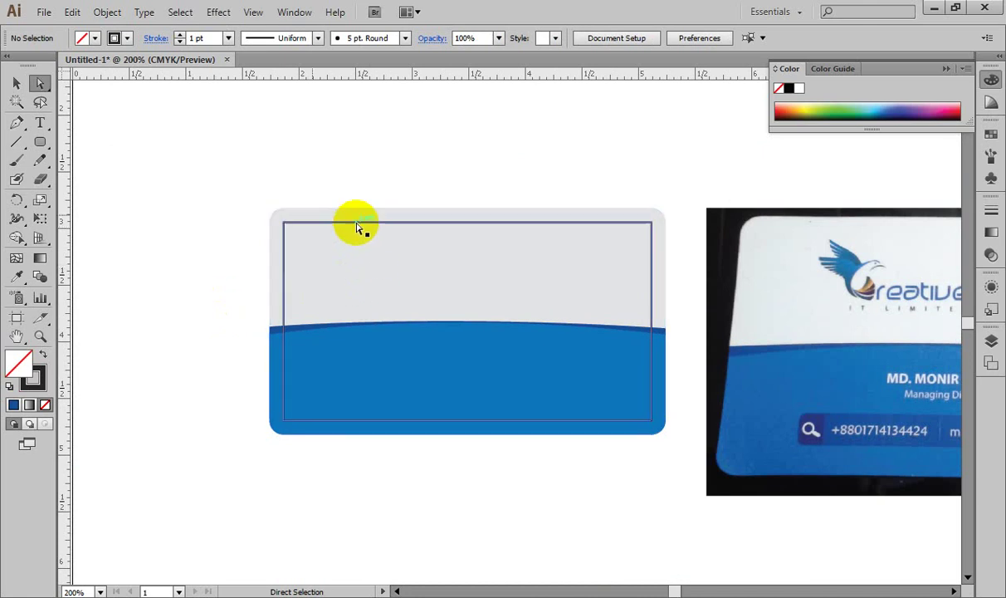
left_click(16, 83)
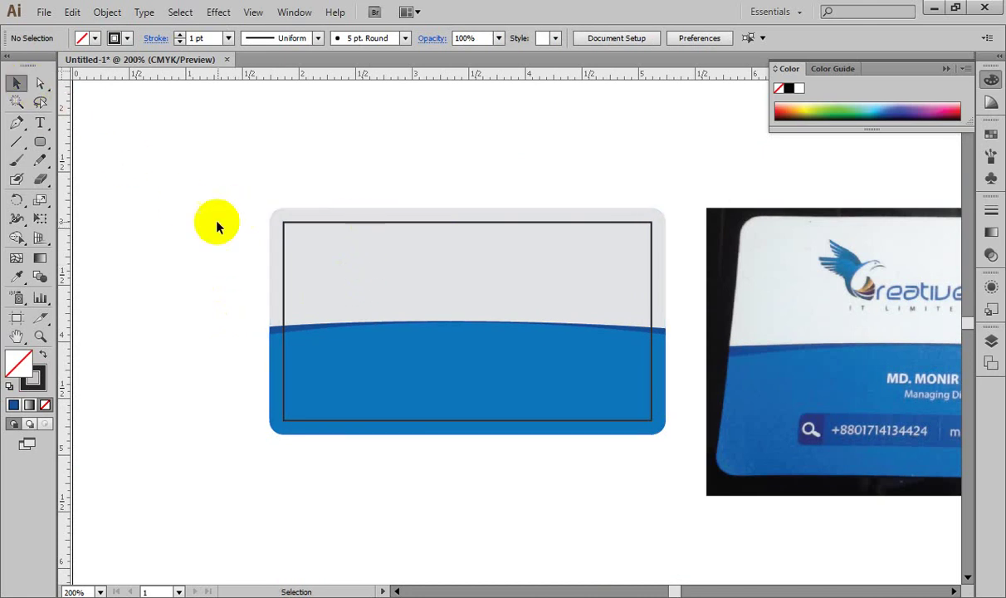
left_click(284, 237)
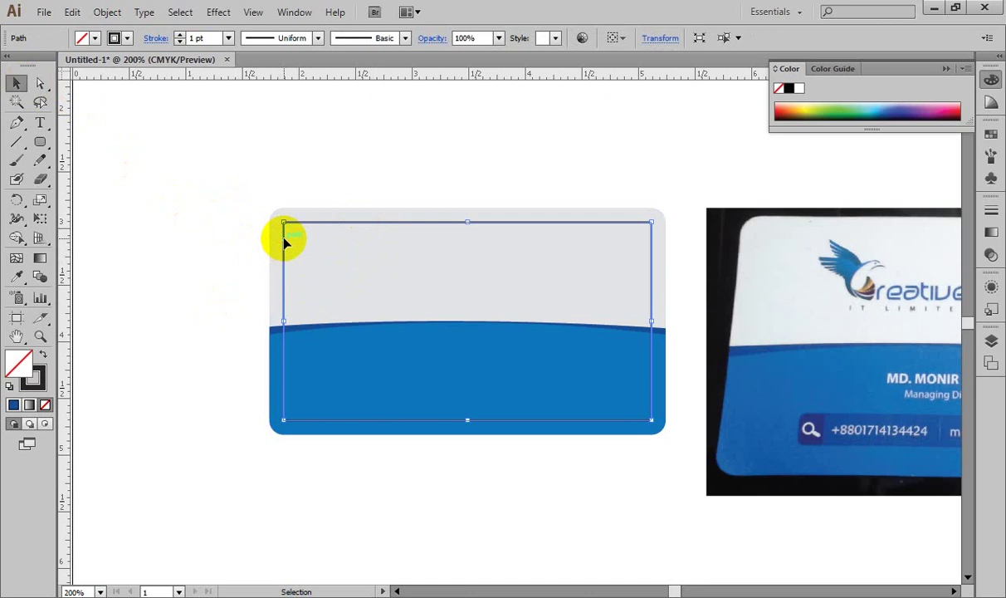
key("ctrl+shift+a")
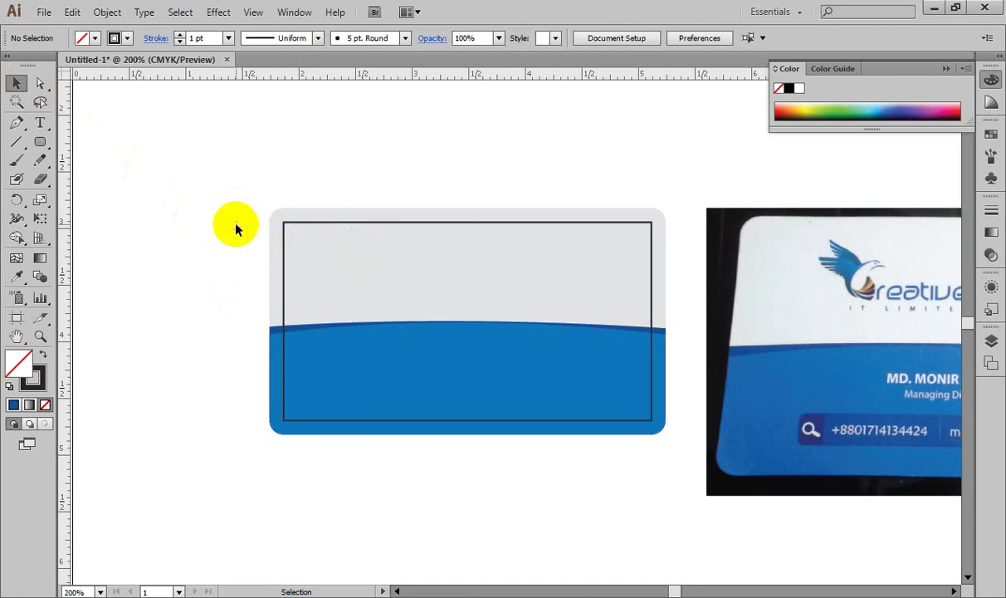
left_click_drag(226, 165, 271, 429)
key("a")
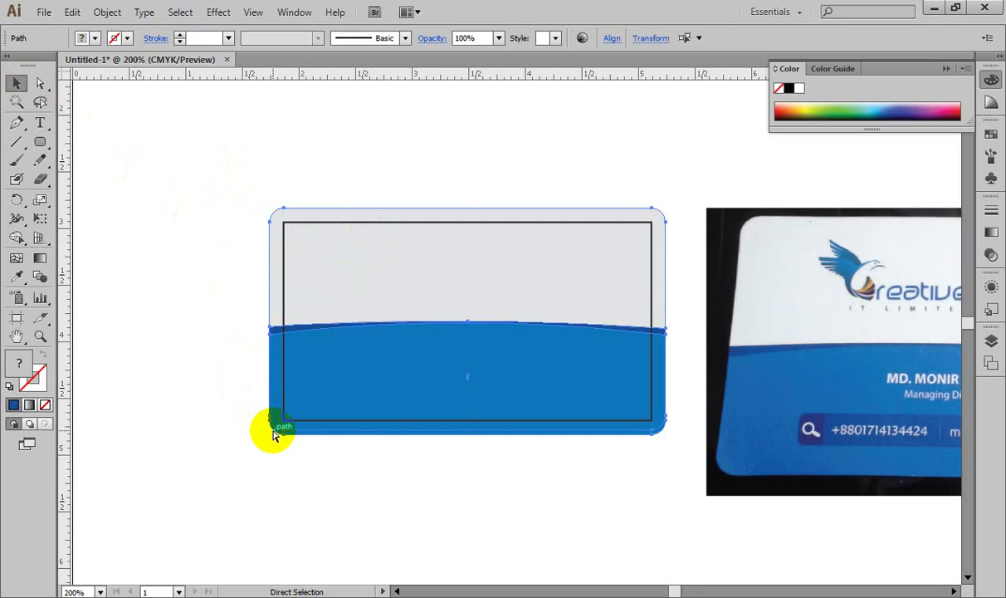
key("ctrl+shift+a")
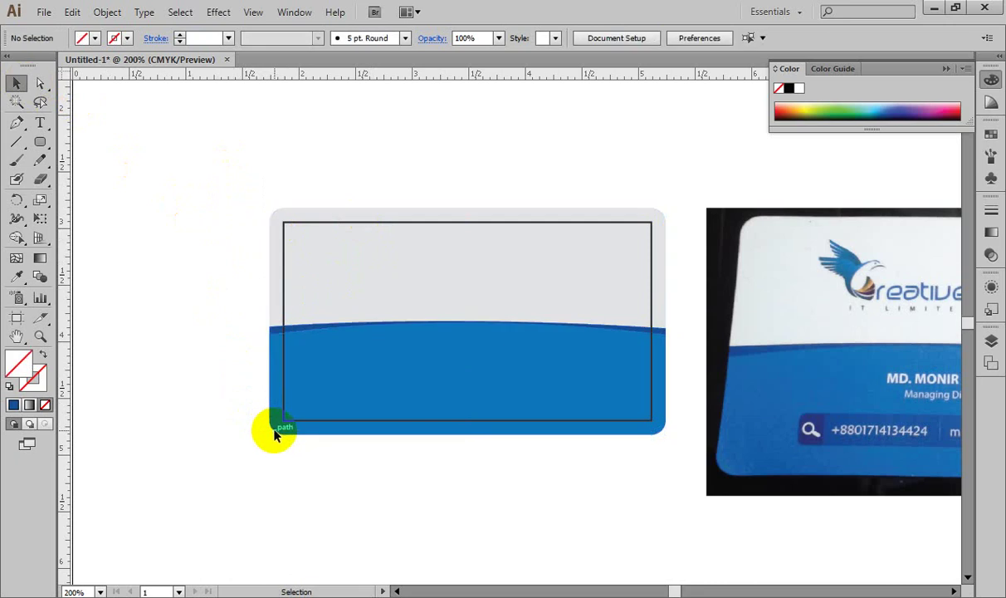
key("space")
left_click_drag(413, 343, 324, 341)
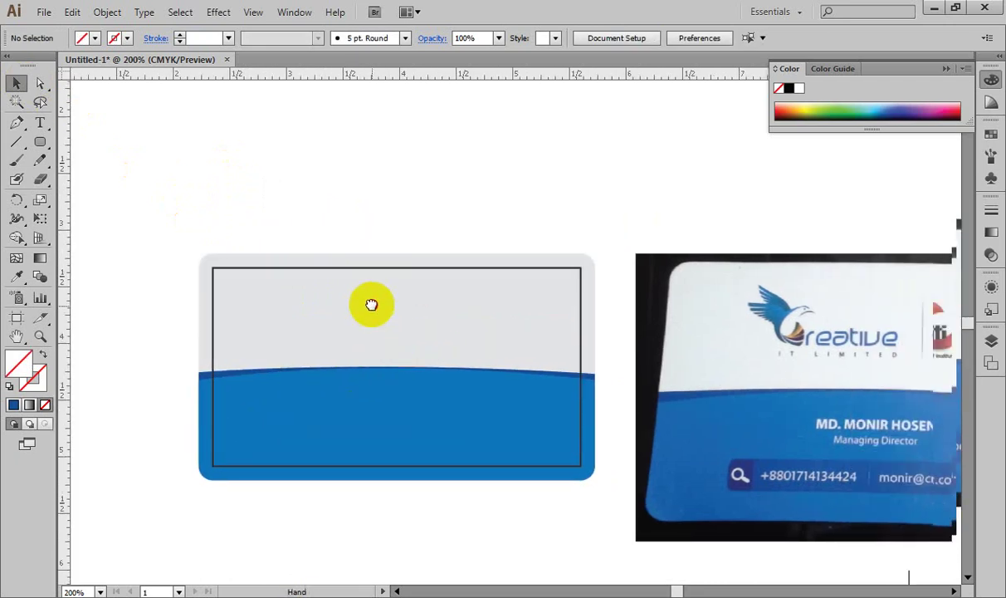
left_click_drag(433, 303, 400, 321)
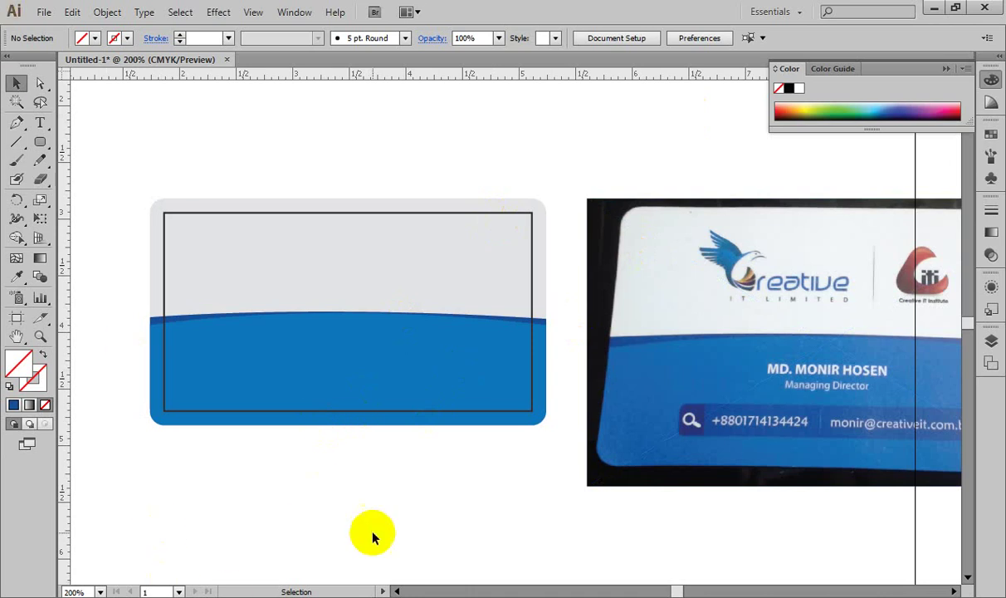
left_click(1003, 596)
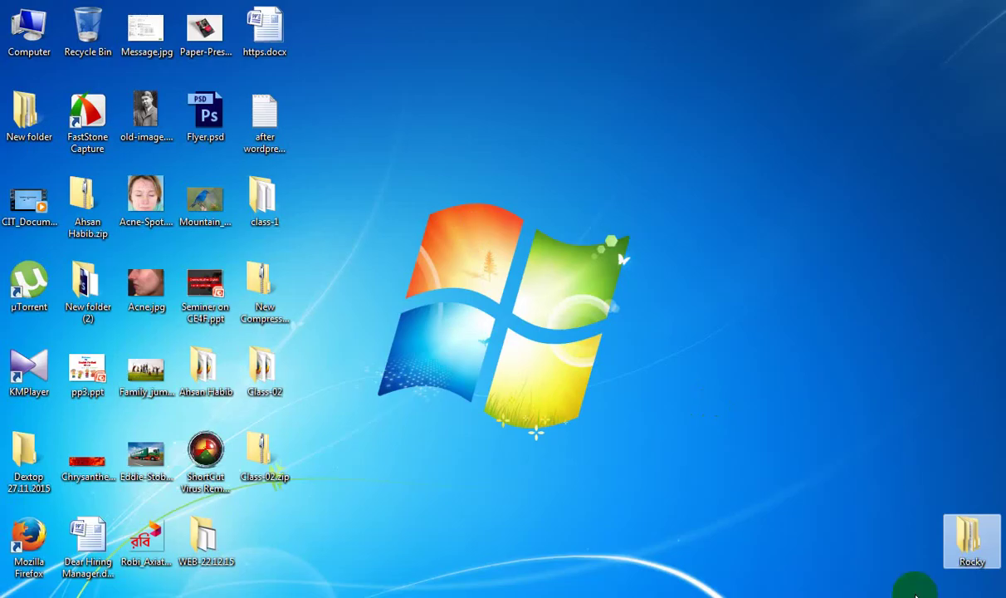
Step: Open Rocky > Class # 10 and try opening CIT LOGO.eps, dismissing the can't-open alert
double_click(971, 539)
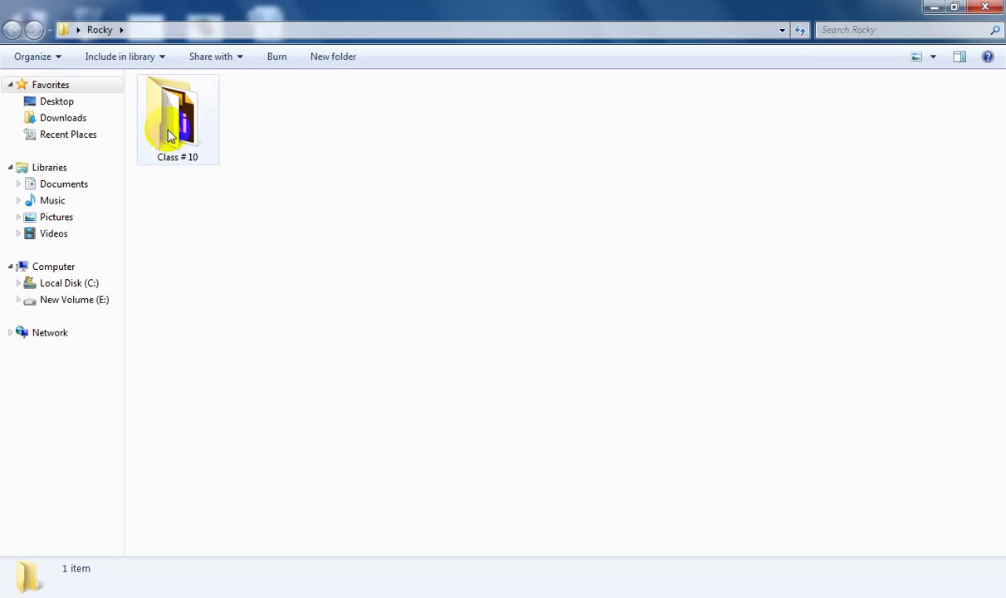
double_click(170, 132)
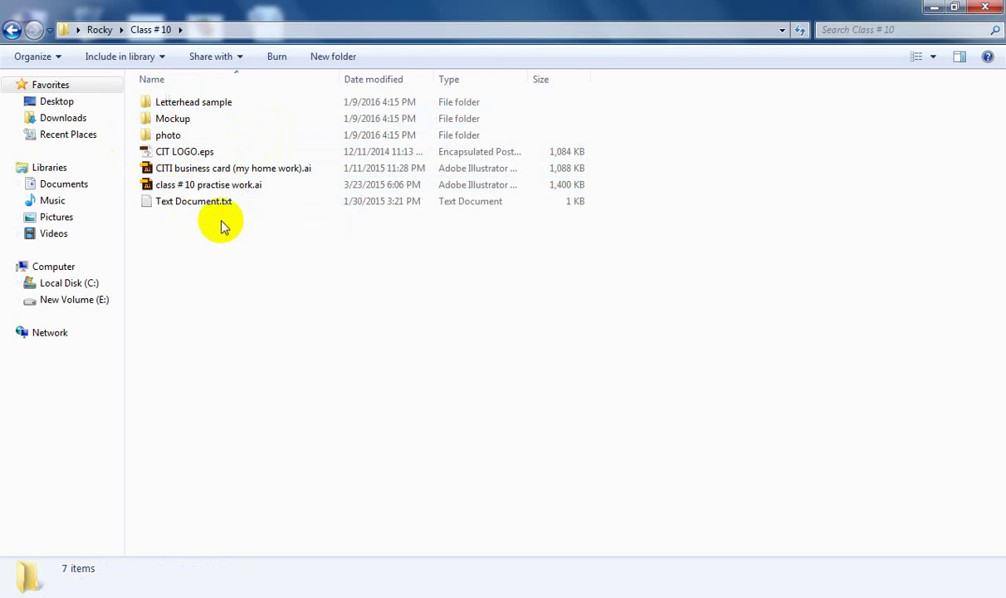
double_click(205, 156)
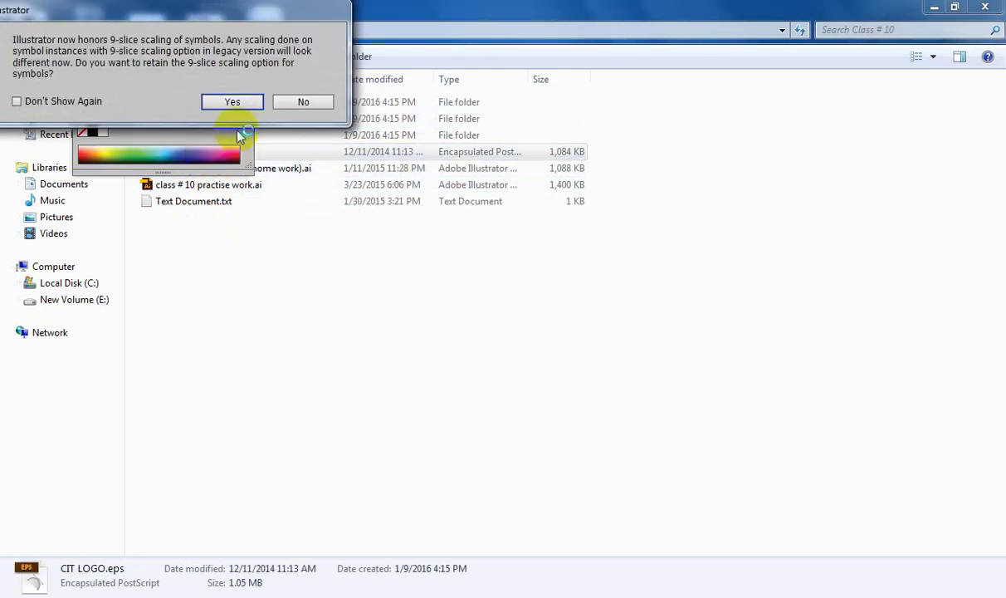
left_click(231, 100)
left_click(303, 91)
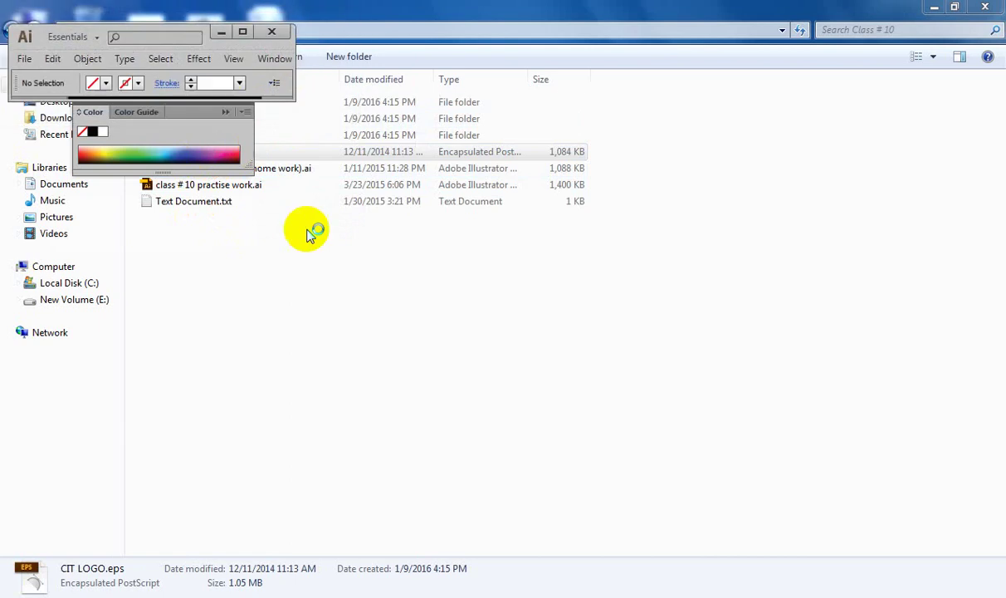
left_click(243, 32)
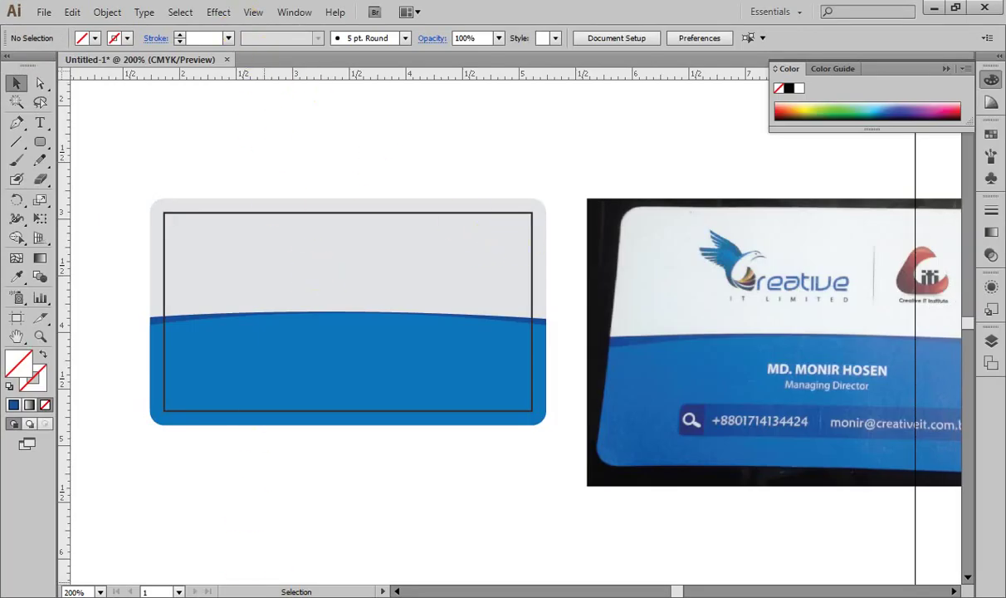
Step: Drag CIT LOGO.eps from the Class # 10 folder into Illustrator, keeping 9-slice scaling
left_click(935, 7)
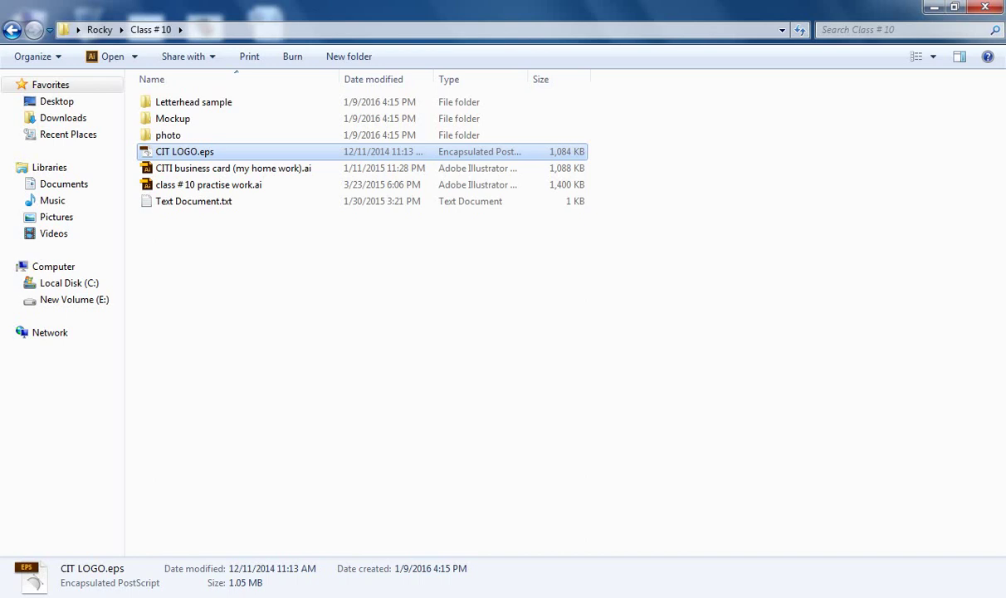
key("alt+Tab")
key("space")
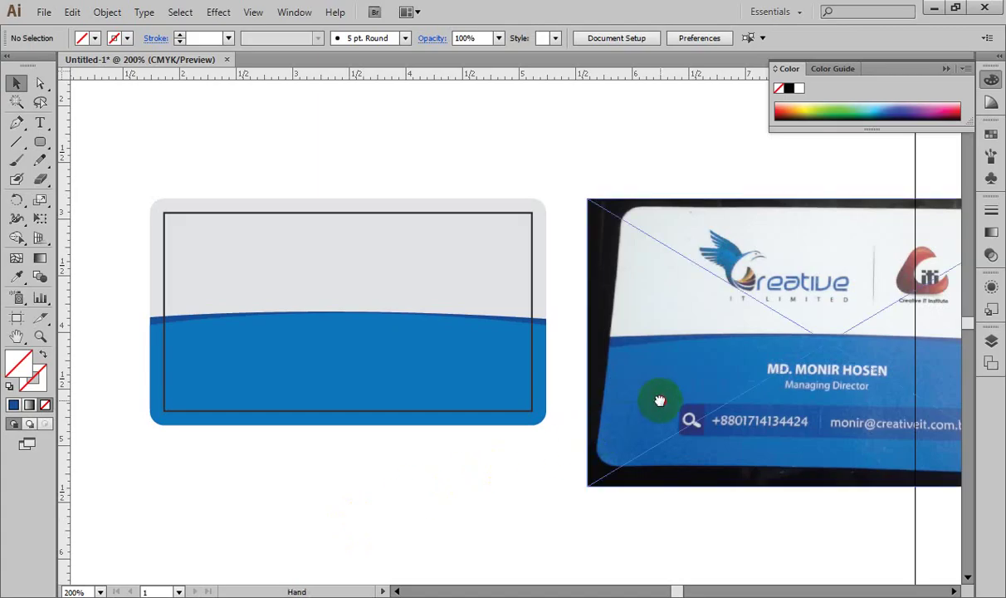
left_click_drag(659, 401, 539, 403)
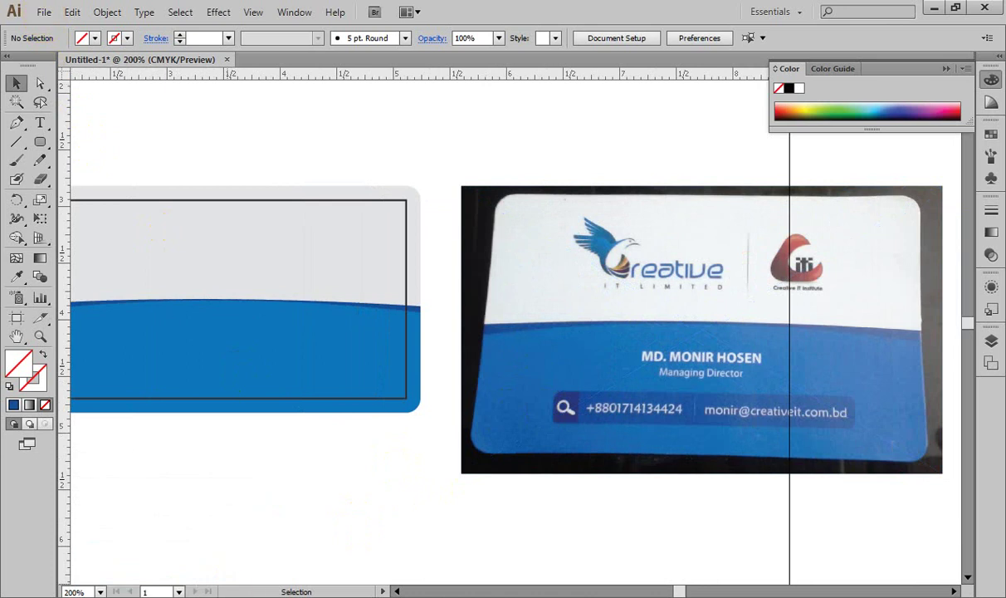
mouse_move(312, 593)
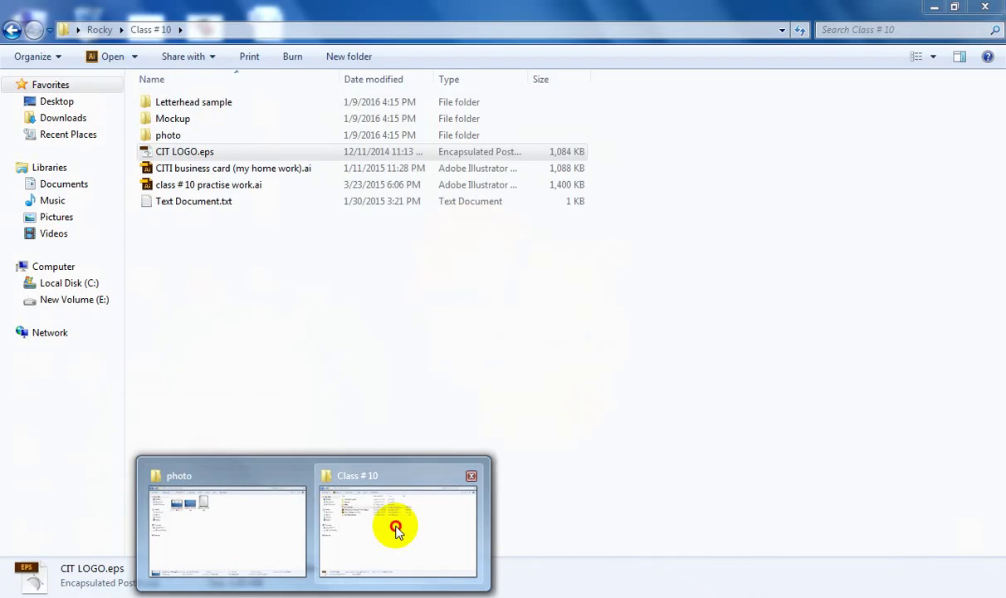
left_click(396, 581)
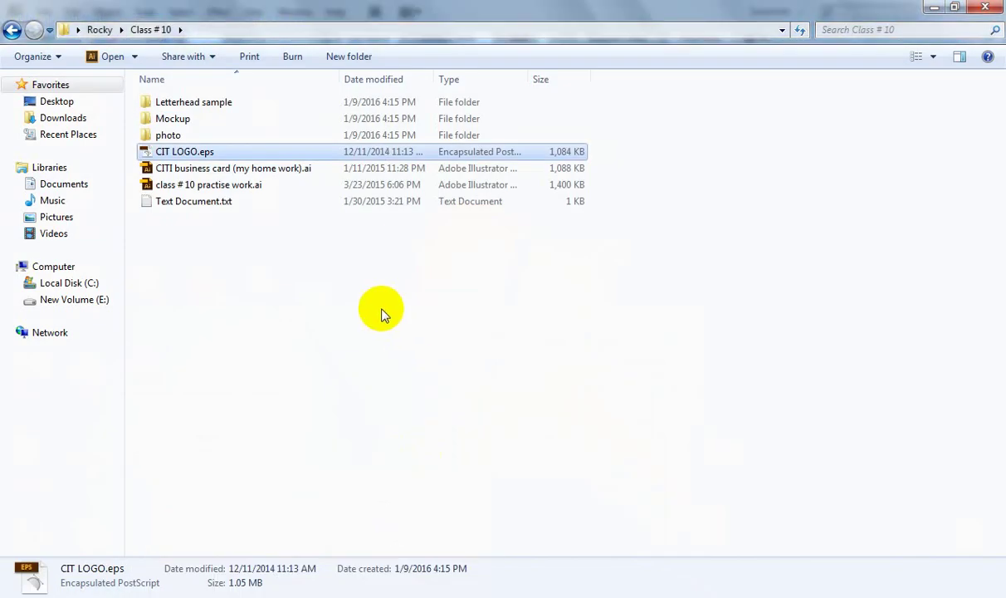
left_click_drag(207, 149, 828, 51)
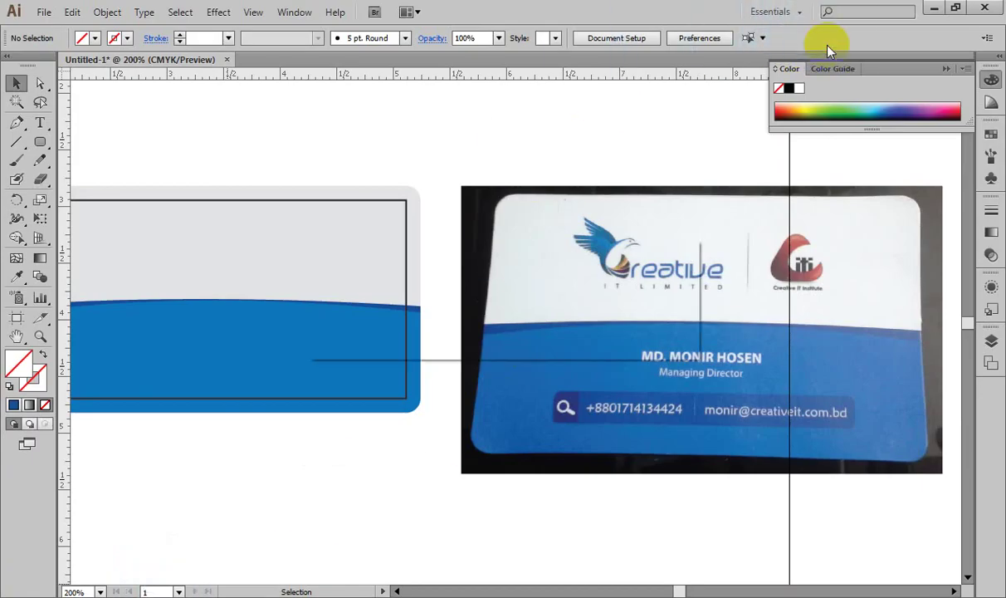
left_click(581, 337)
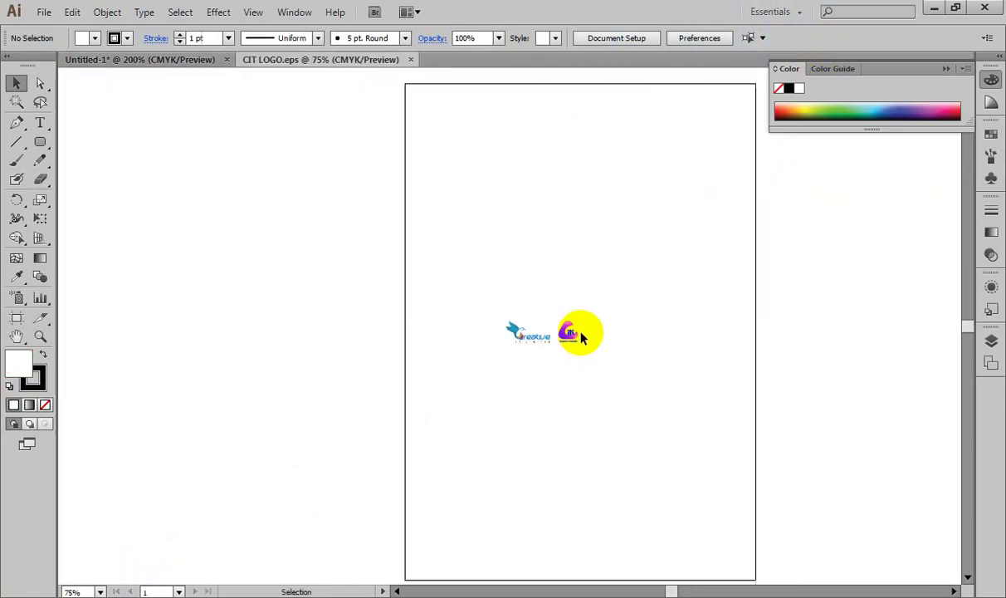
Step: Select the CIT logo artwork, paste it into the business card, and position it on the gray top area
left_click_drag(469, 293, 737, 395)
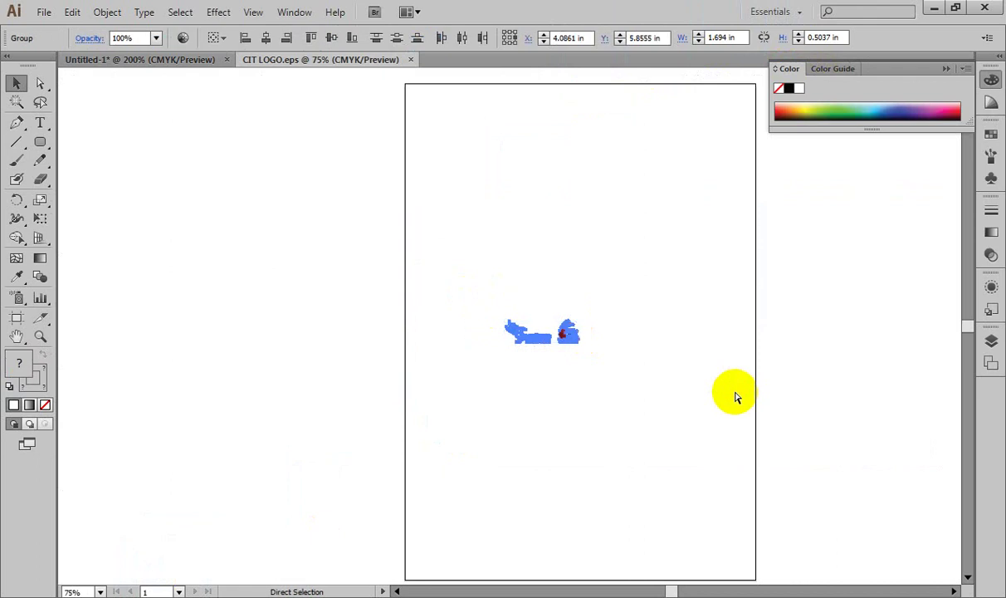
left_click(180, 62)
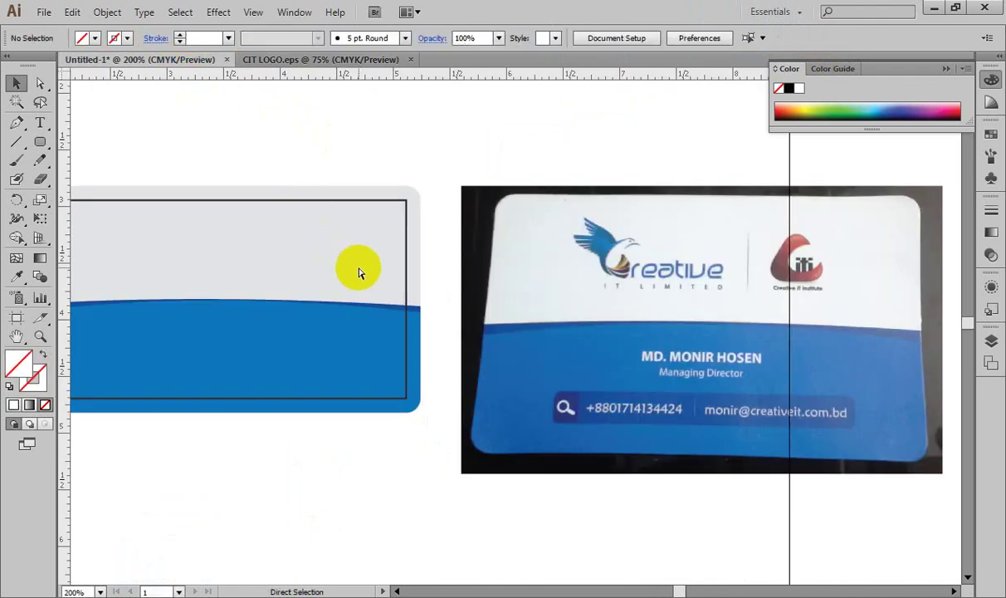
key("ctrl+v")
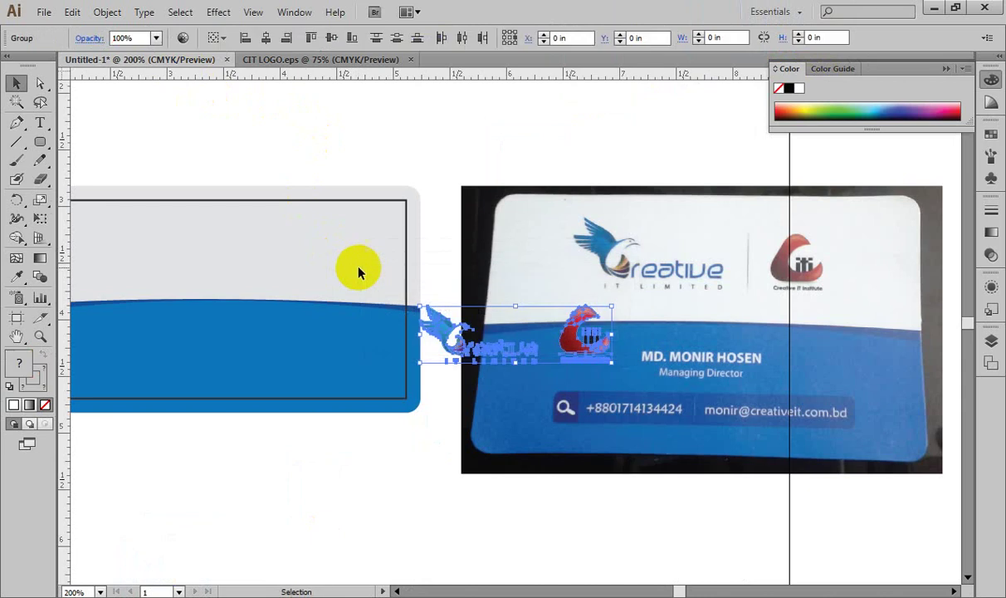
left_click_drag(436, 329, 139, 237)
left_click_drag(332, 335, 472, 353)
left_click_drag(318, 270, 312, 270)
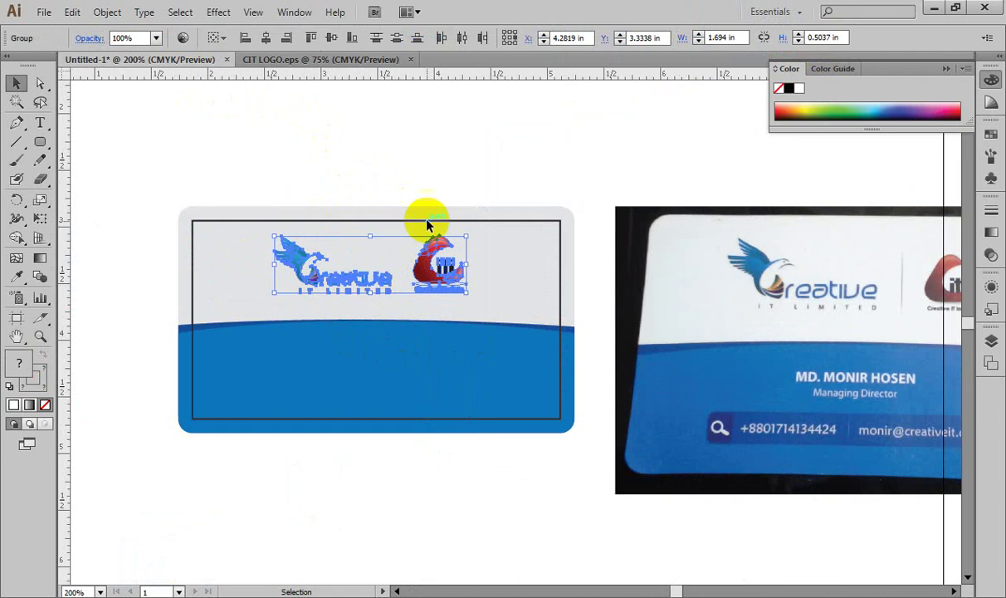
left_click_drag(427, 243, 427, 242)
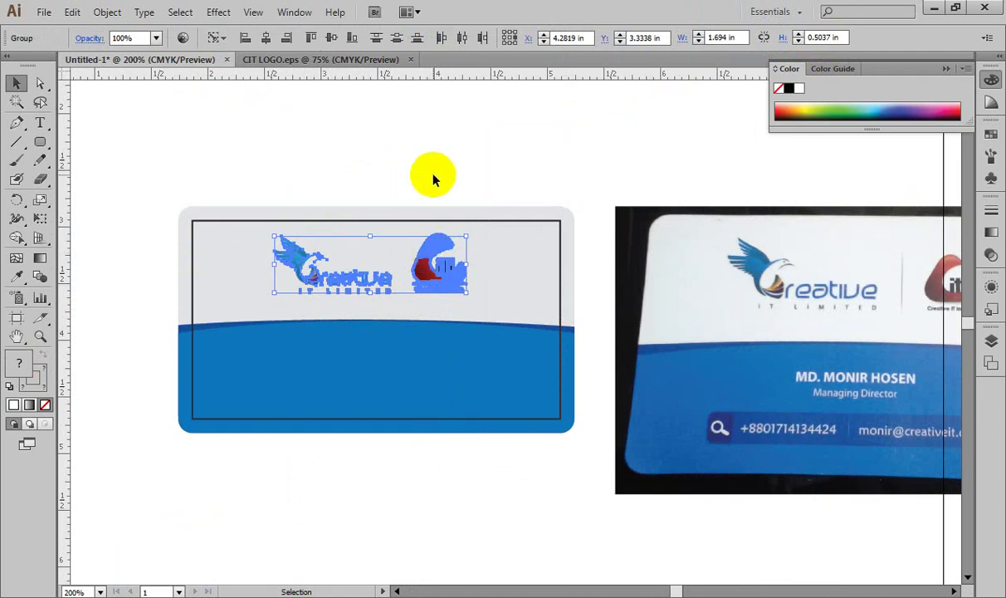
left_click(433, 177)
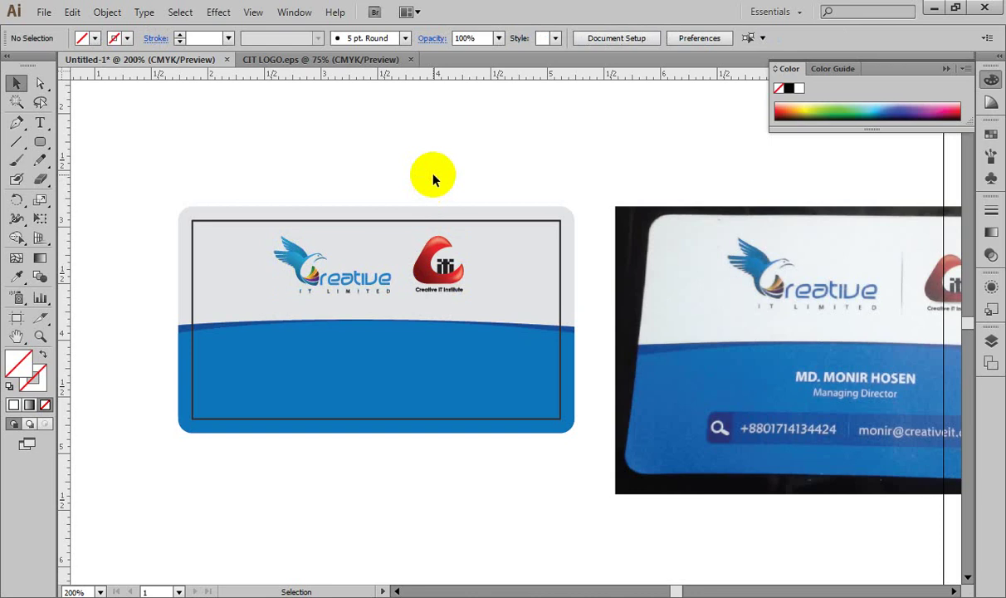
left_click_drag(396, 311, 270, 331)
Step: Type the cardholder's name on the blue area, centre-aligned at 8 pt
left_click(39, 123)
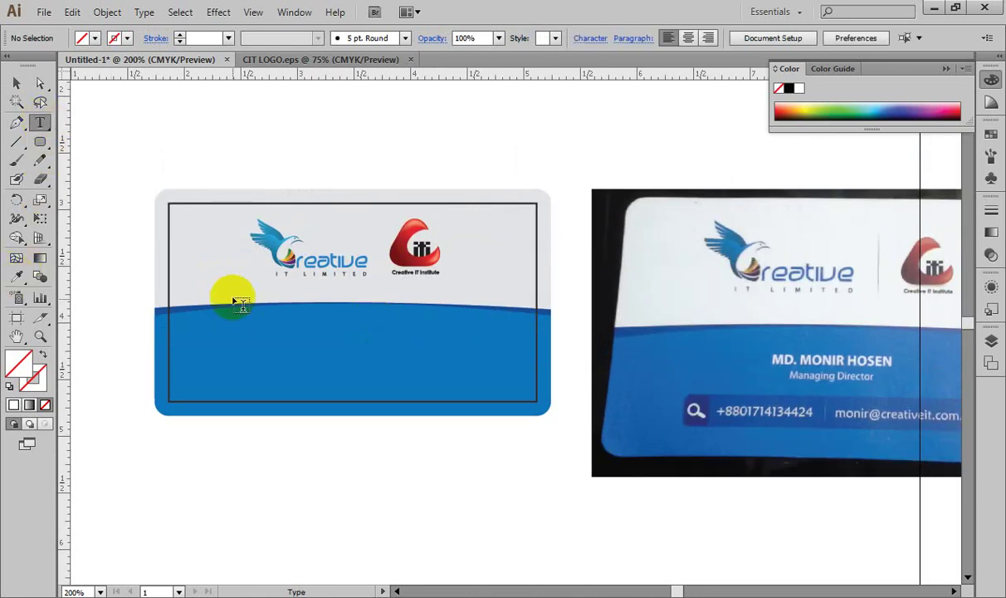
left_click(282, 332)
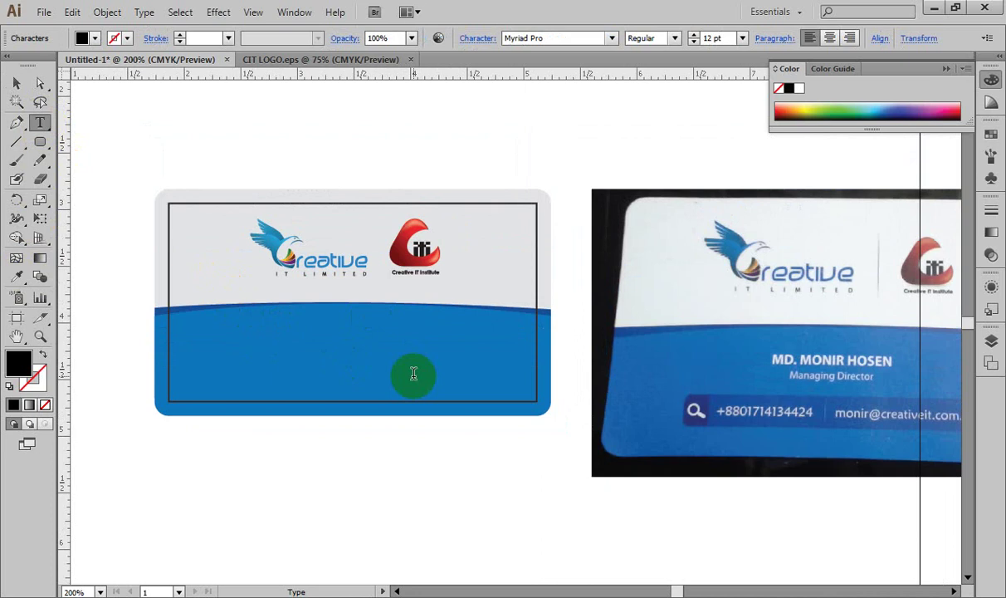
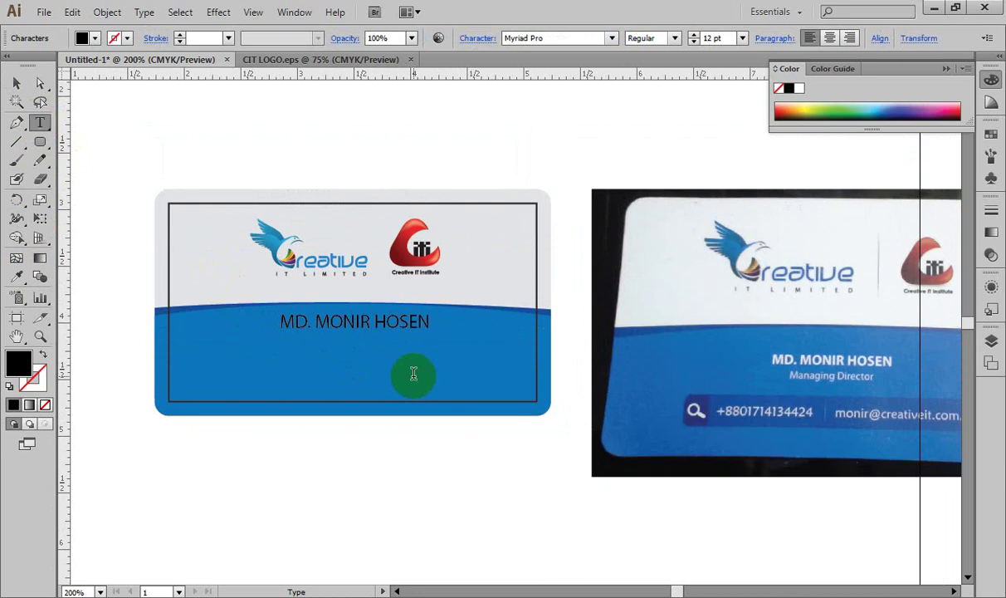
key("ctrl+a")
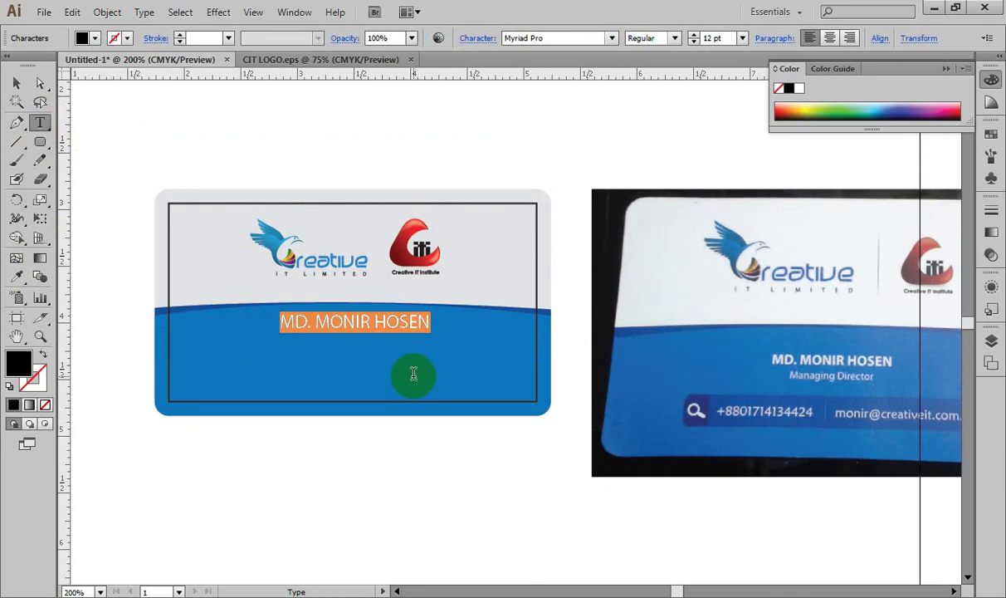
left_click(829, 37)
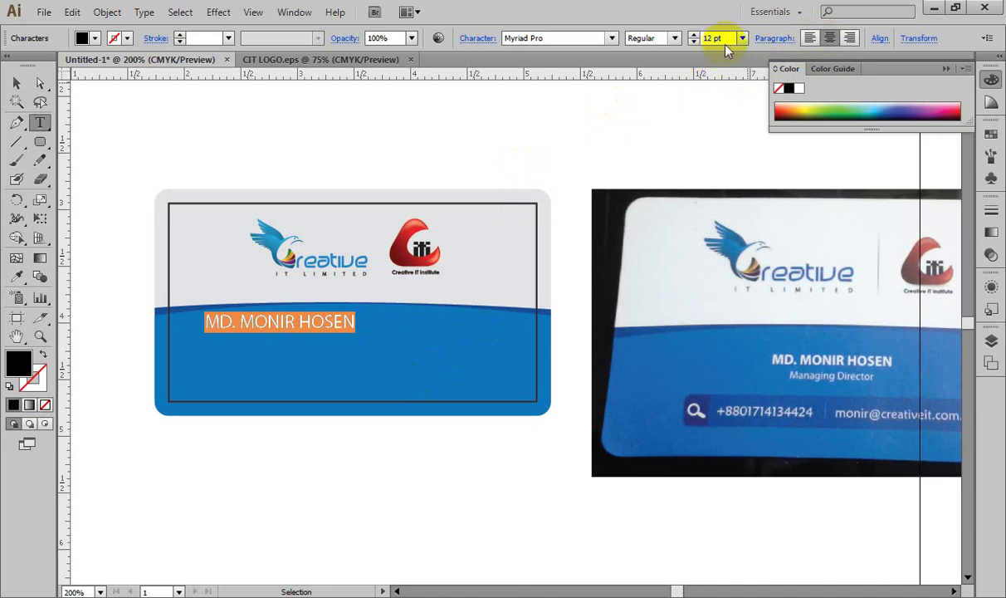
scroll(731, 37, "down", 2)
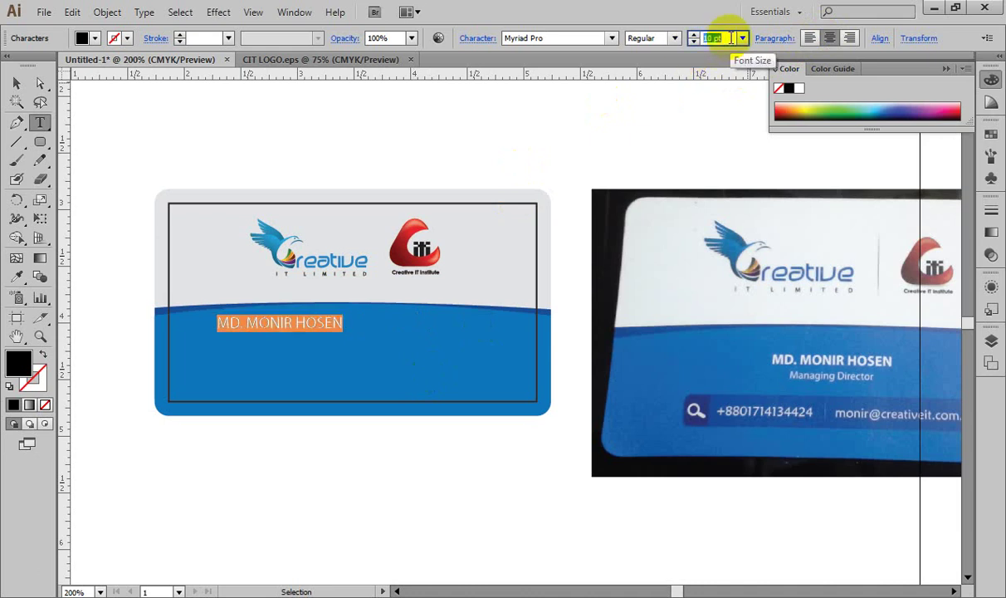
scroll(731, 38, "down", 1)
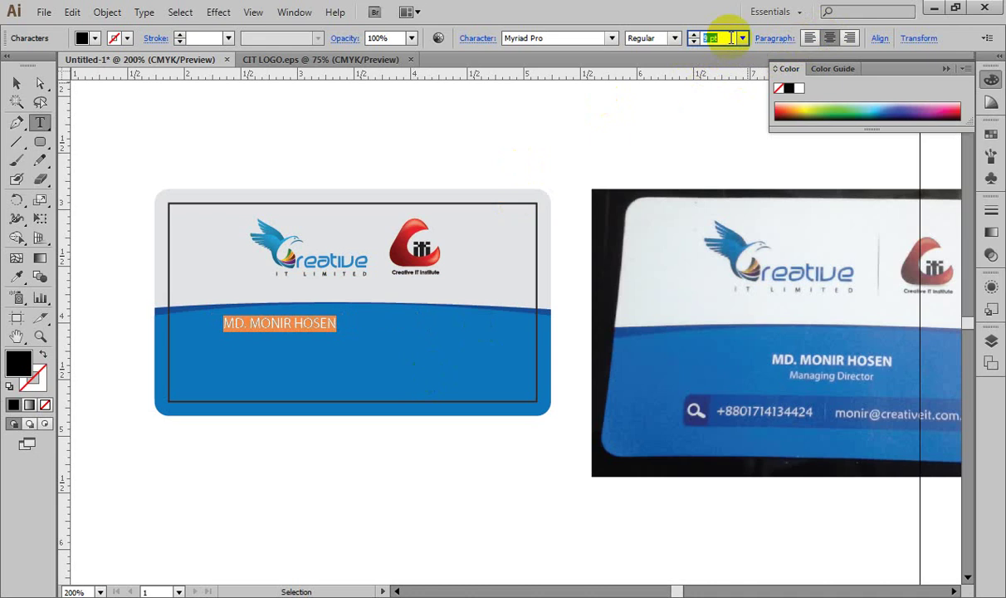
scroll(732, 38, "down", 1)
scroll(732, 38, "up", 1)
scroll(732, 39, "down", 1)
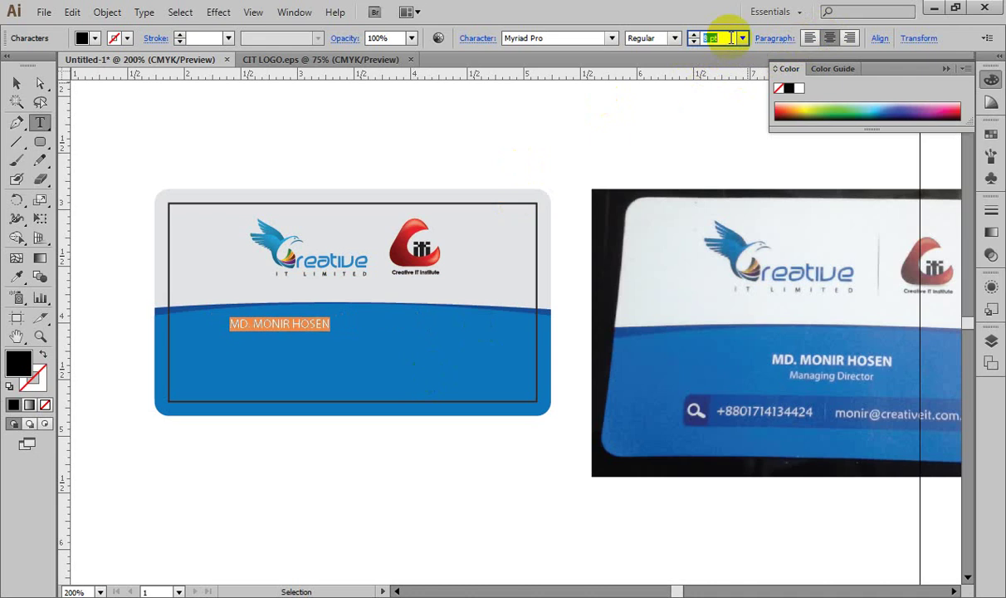
Step: Colour the name white (FFFFFF) and move it to the centre of the blue area
left_click(16, 83)
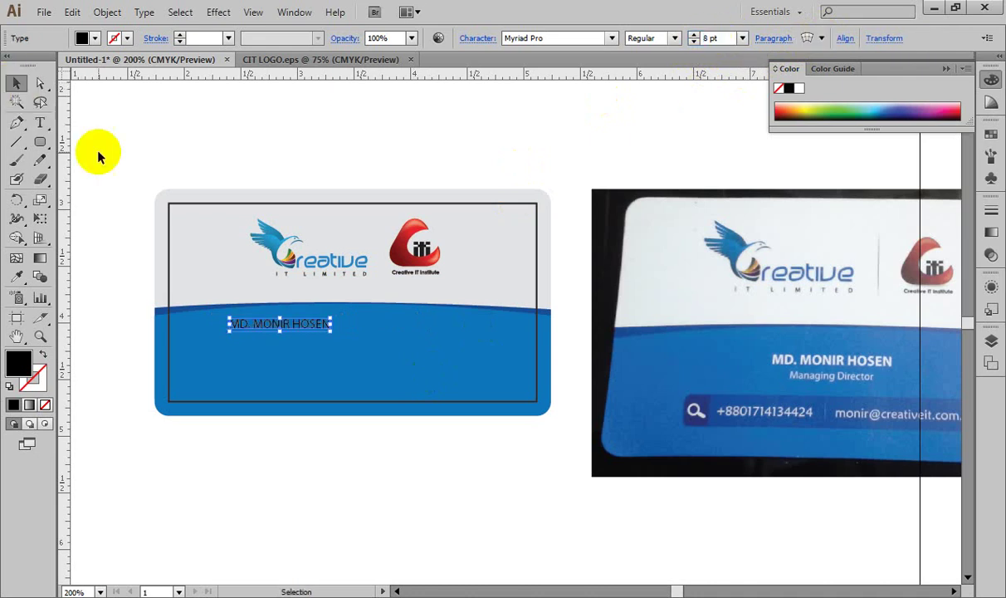
double_click(18, 361)
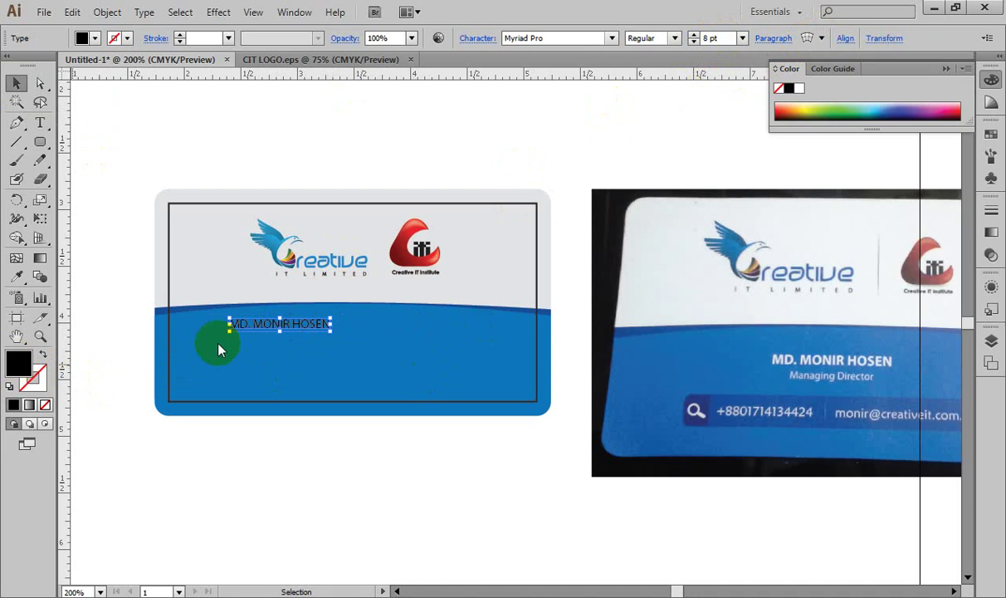
left_click(557, 284)
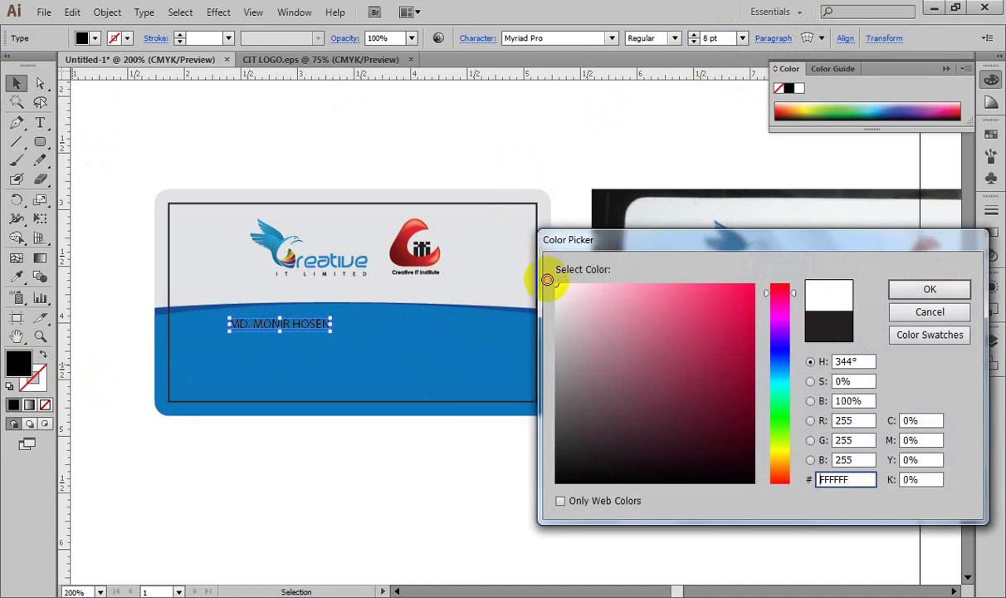
left_click(905, 291)
left_click(292, 324)
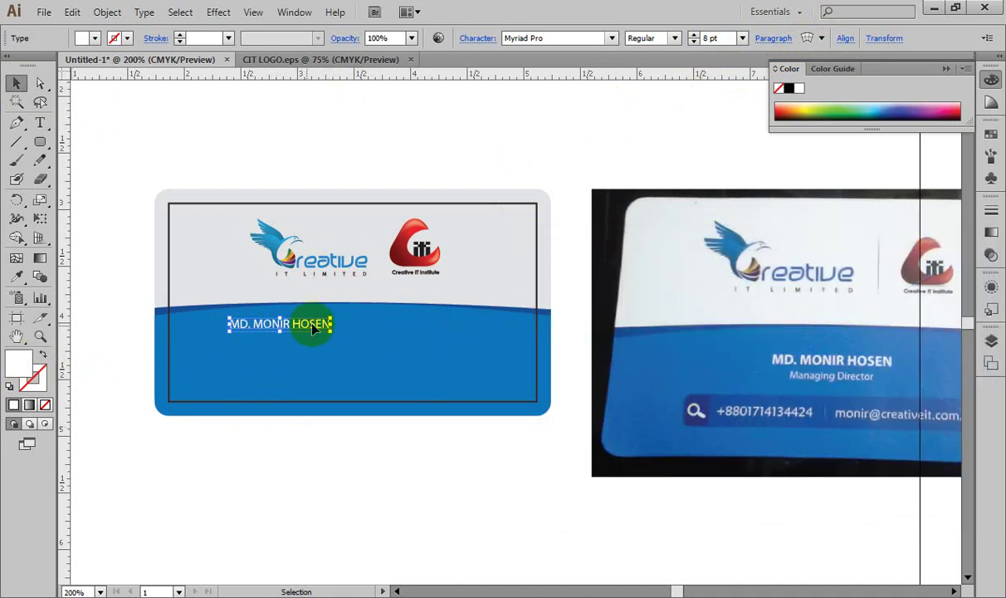
left_click_drag(302, 330, 370, 331)
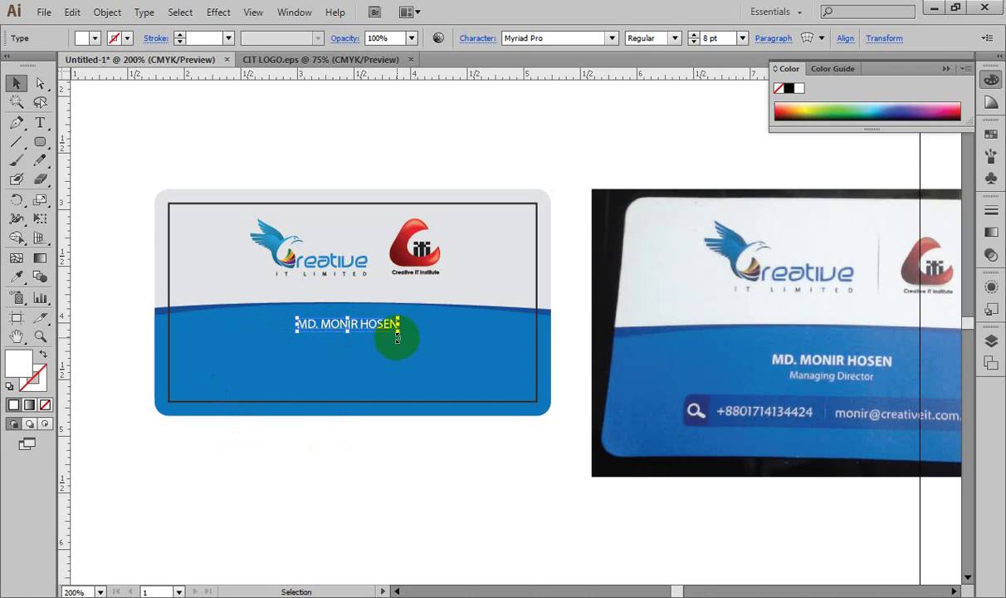
Step: At 400% zoom, Alt-drag a copy of the white name line directly beneath the original
key("ctrl+plus")
key("ctrl+plus")
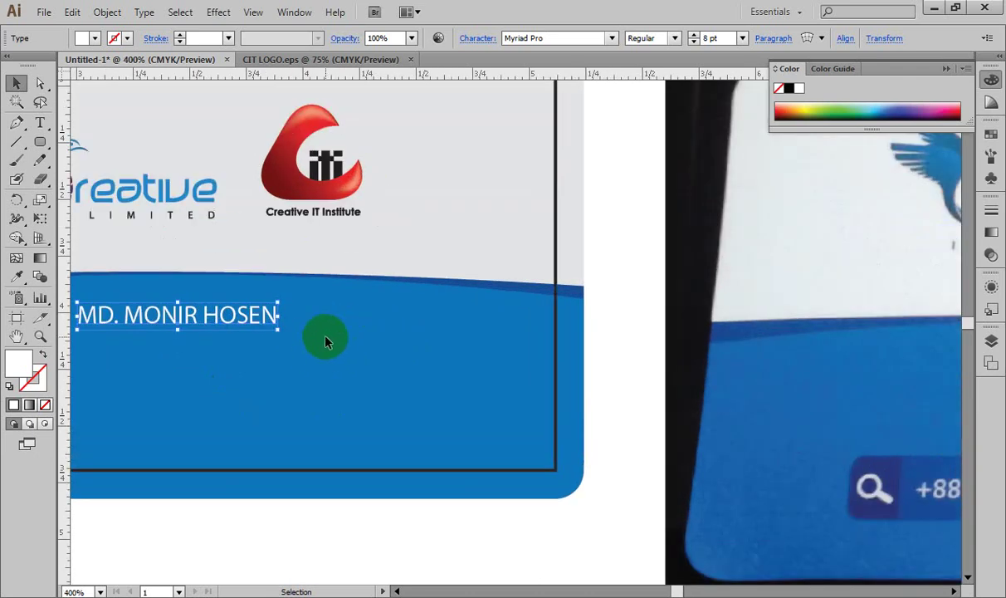
left_click_drag(322, 334, 697, 274)
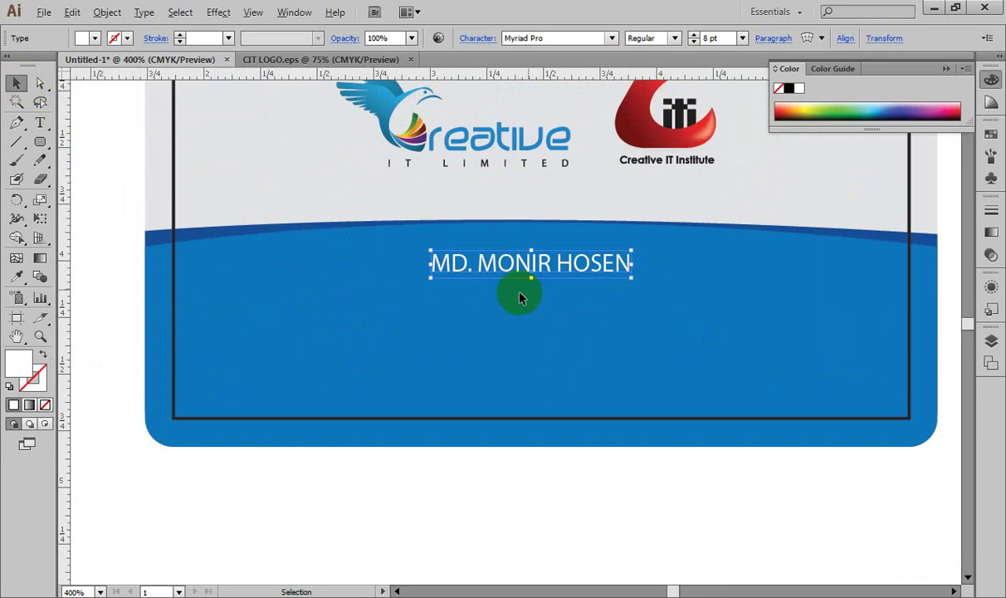
left_click_drag(523, 263, 528, 295)
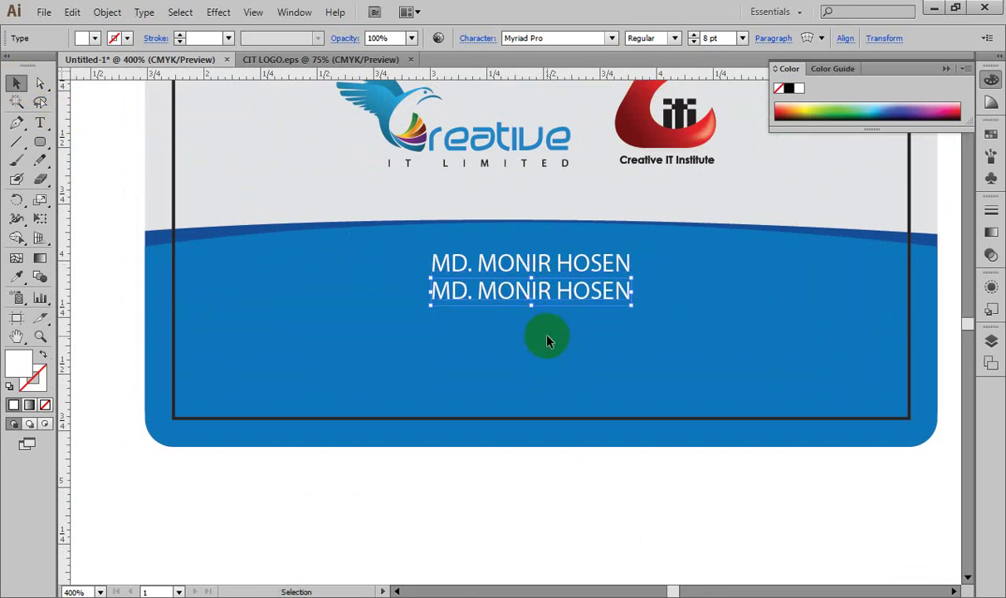
key("t")
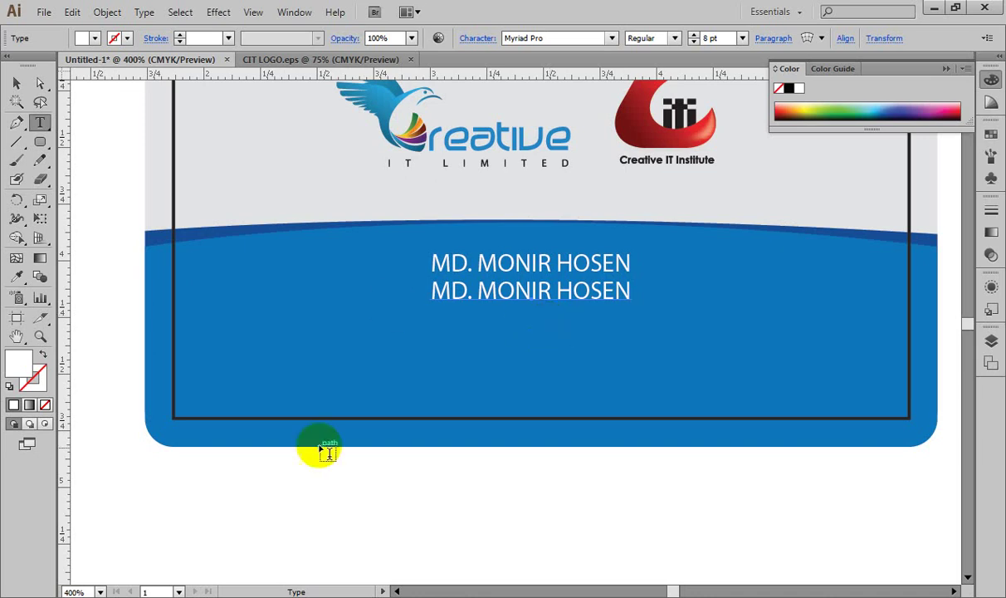
Step: Shrink the second name line's text to 6 pt
left_click(478, 262)
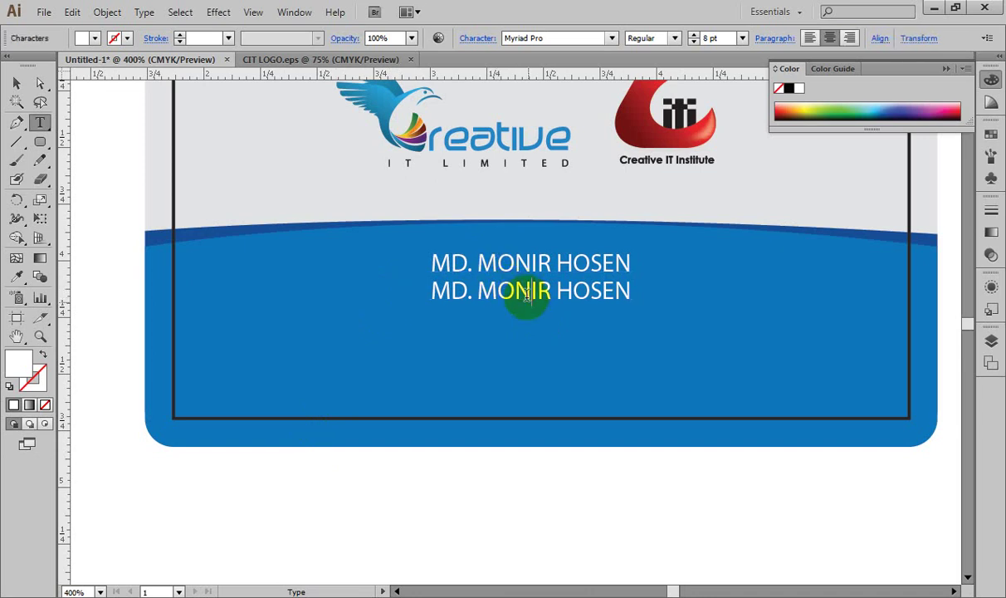
key("ctrl+a")
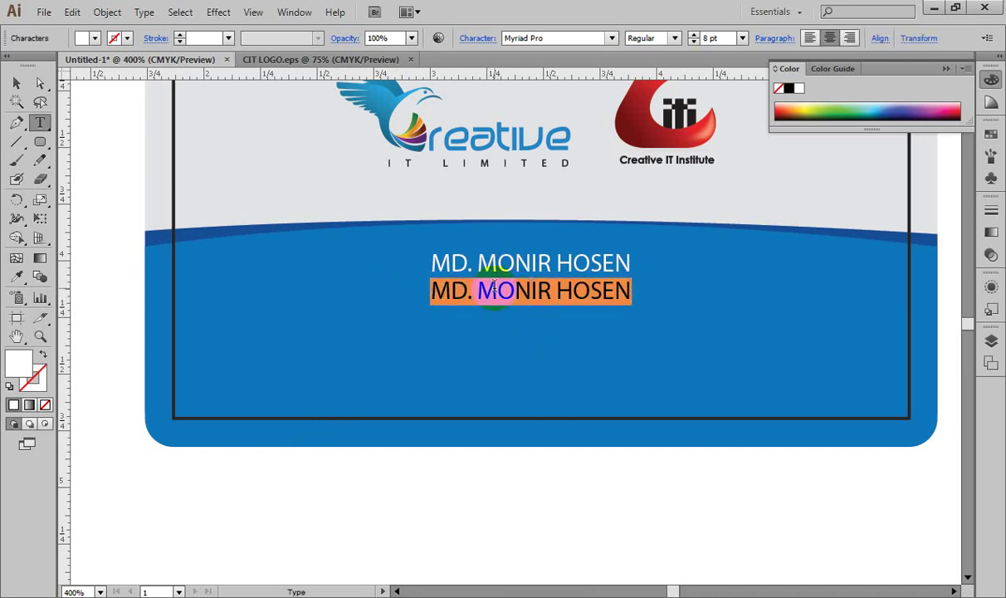
key("ctrl+shift+comma")
key("ctrl+shift+comma")
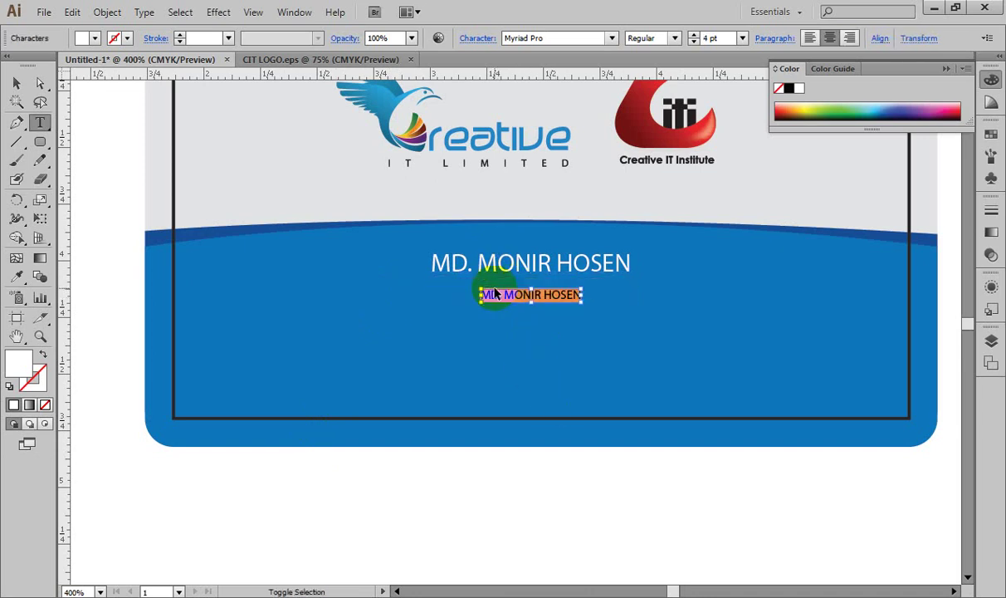
key("ctrl+shift+period")
key("ctrl+shift+period")
key("ctrl+shift+comma")
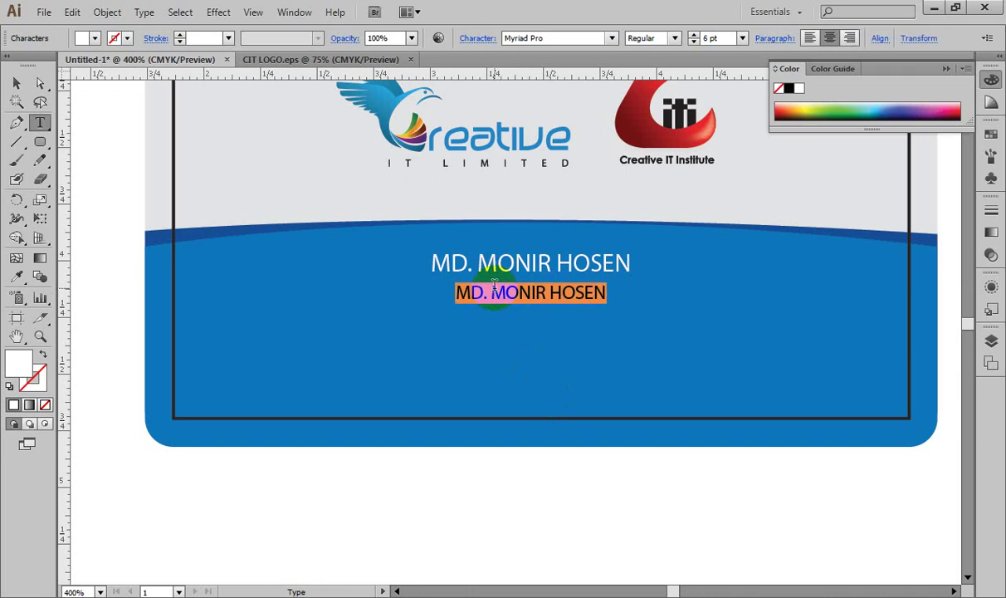
Step: Make the first name line Bold
left_click(536, 263)
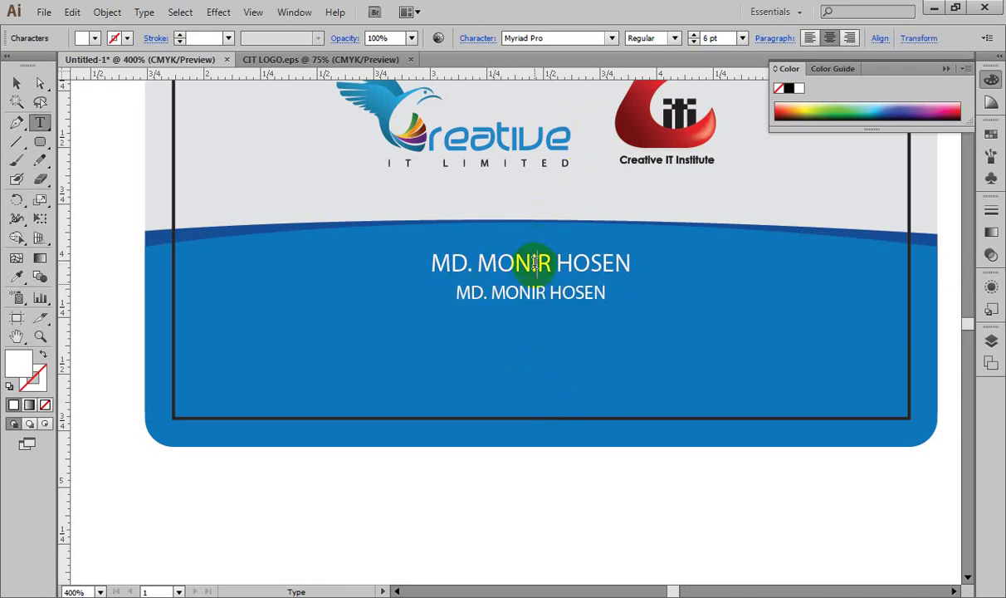
triple_click(558, 243)
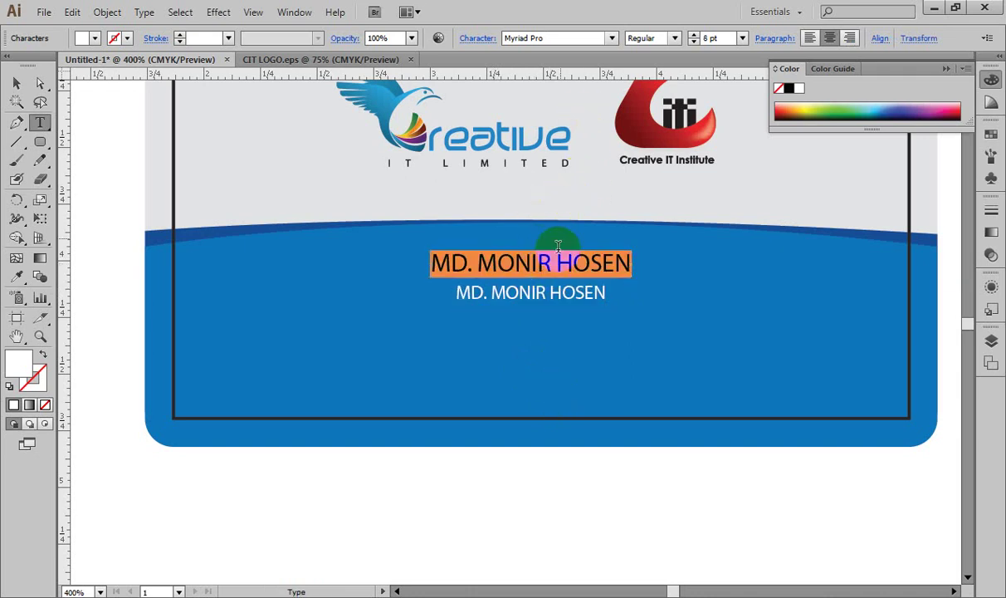
left_click(676, 38)
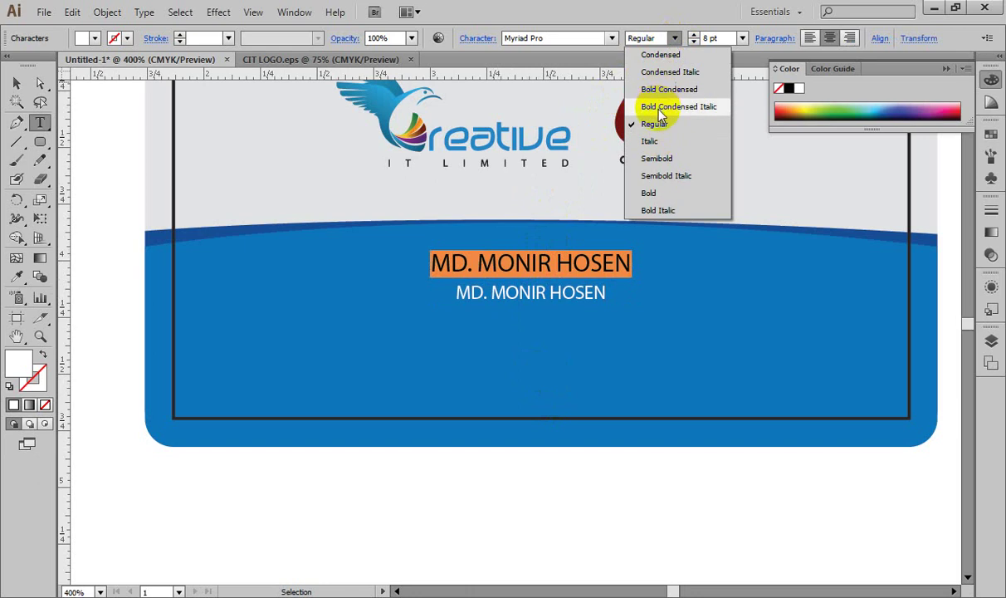
left_click(660, 193)
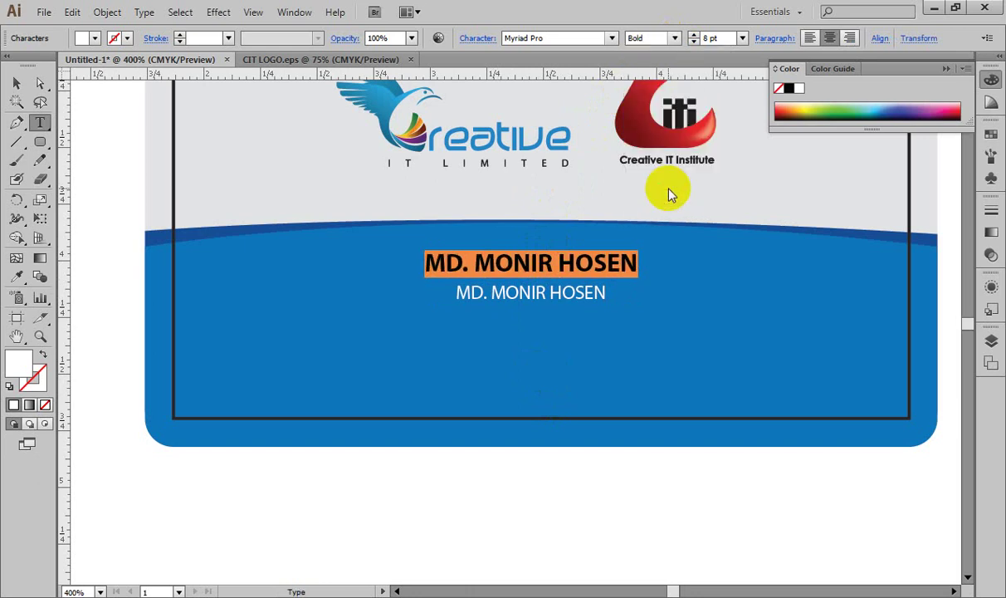
Step: Reposition the smaller second name line just beneath the bold name
left_click(504, 295)
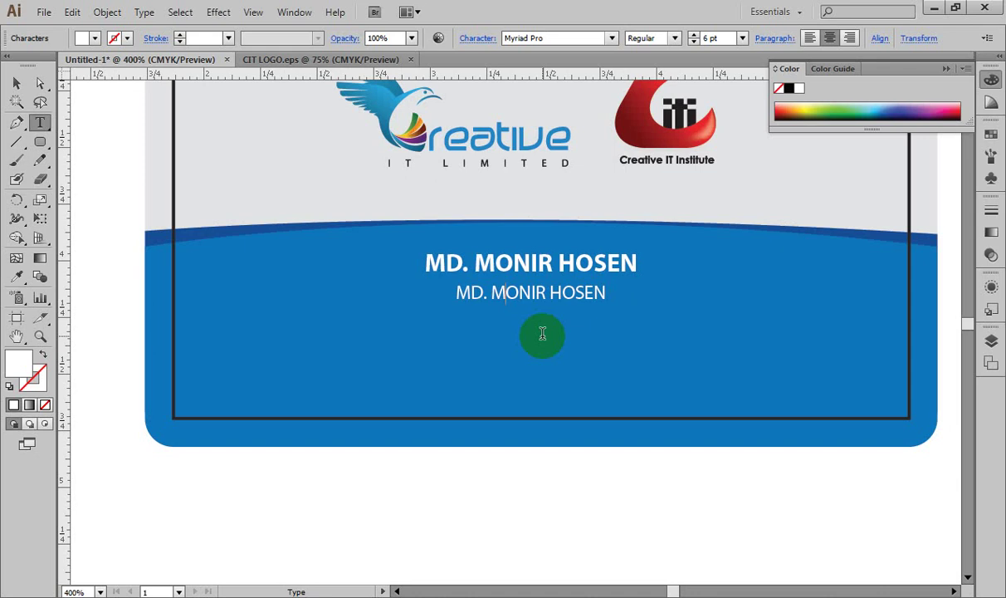
key("ctrl+a")
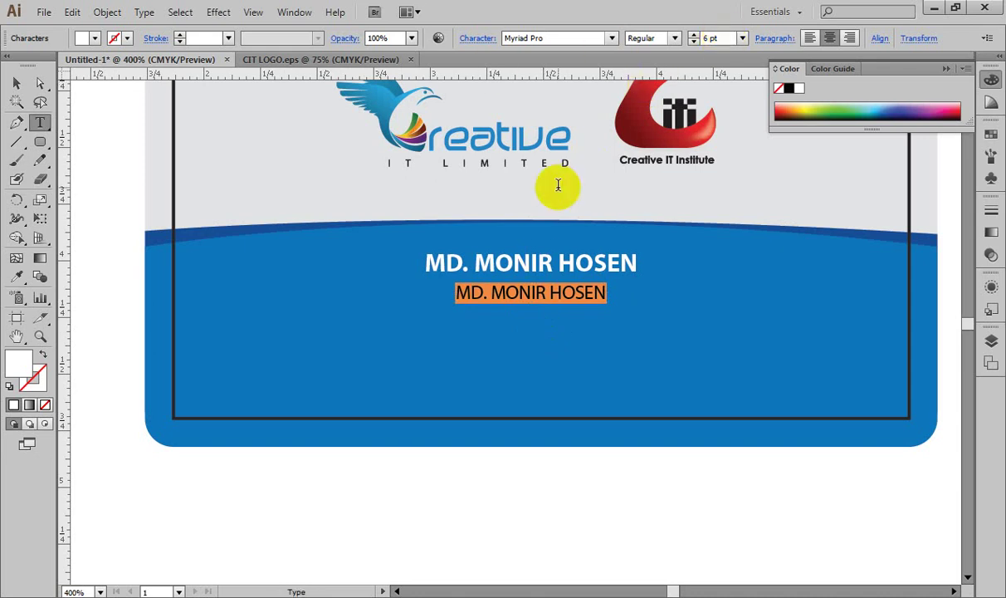
left_click(17, 84)
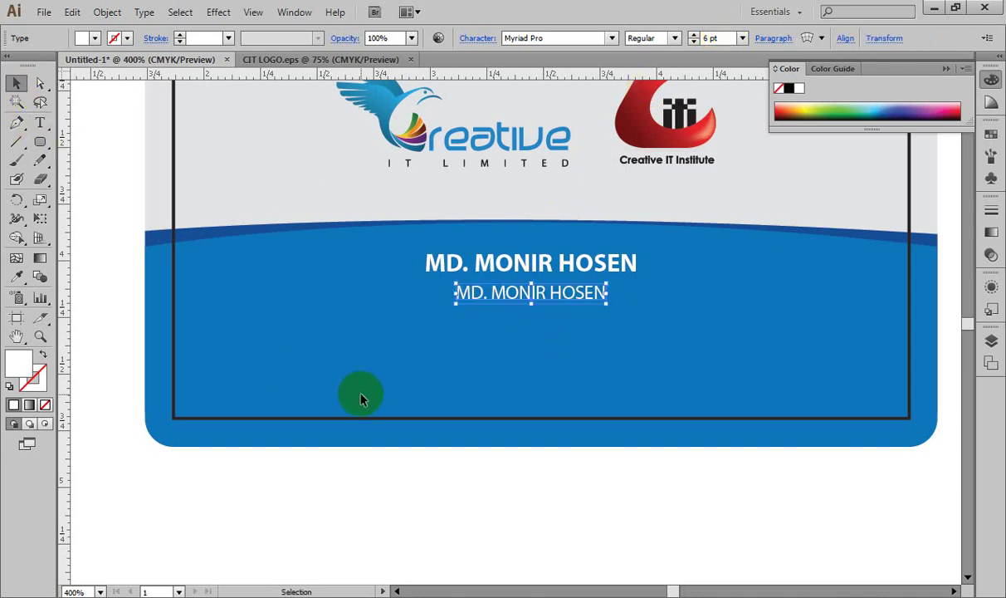
key("Up")
key("Up")
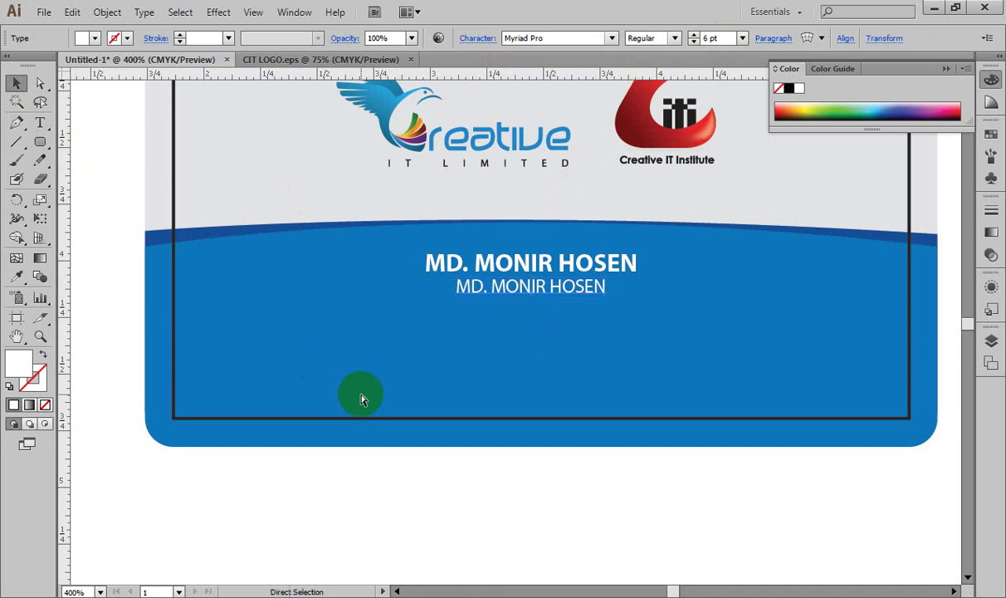
key("ctrl+minus")
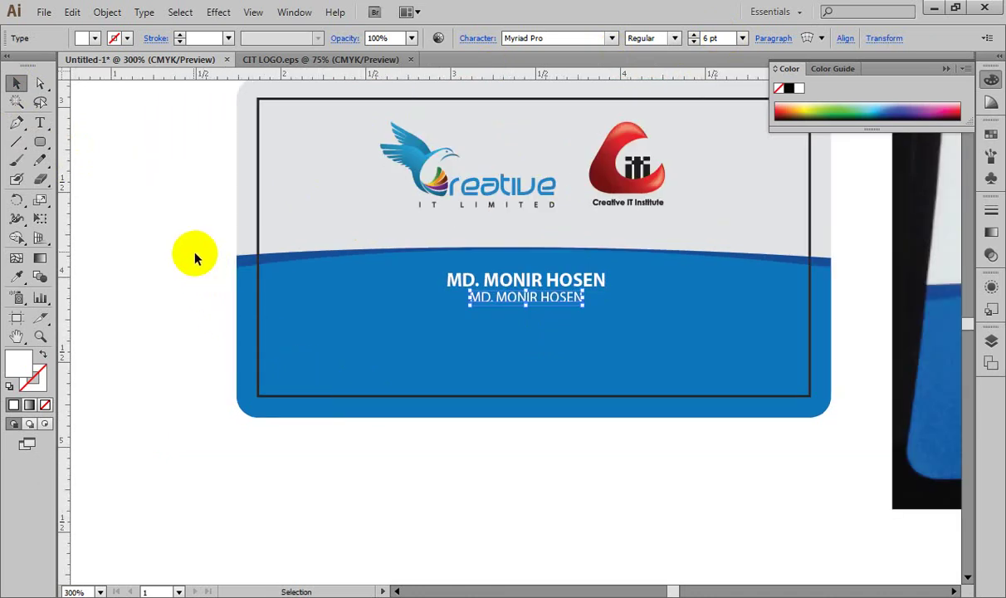
left_click(184, 217)
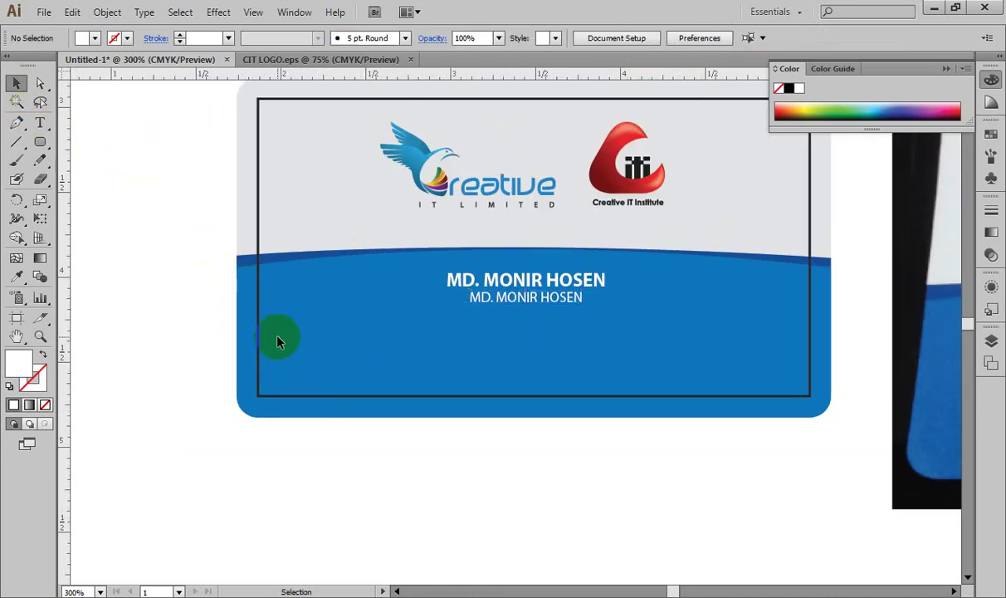
left_click(526, 302)
left_click_drag(525, 305, 528, 313)
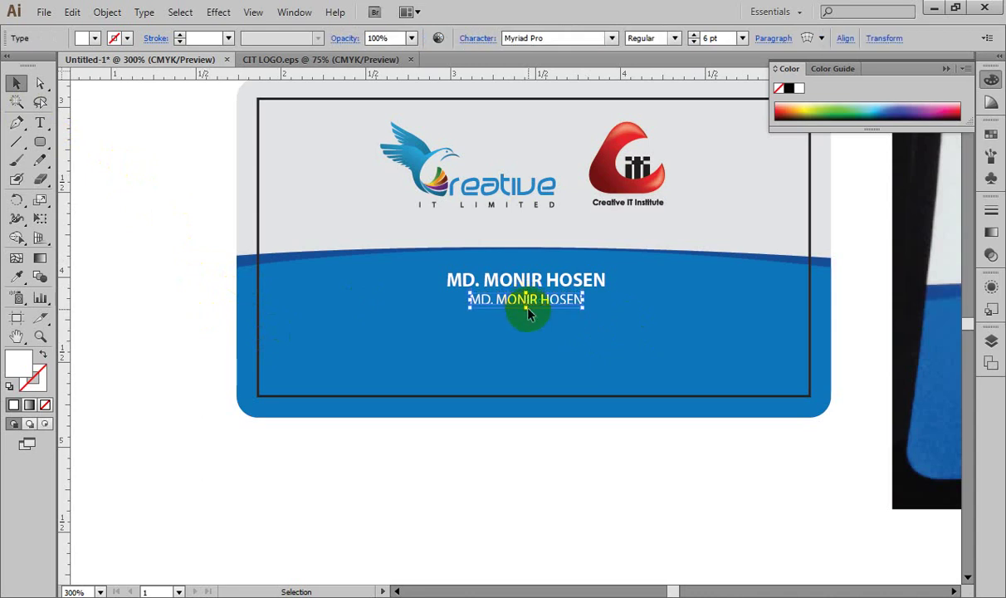
left_click(548, 470)
Step: Start drawing a long rounded rectangle bar, about 2.32 × 0.22 in, across the blue area
left_click_drag(636, 427, 548, 384)
left_click_drag(40, 141, 89, 160)
mouse_move(270, 373)
left_mouse_down()
mouse_move(522, 399)
mouse_move(655, 393)
left_mouse_up()
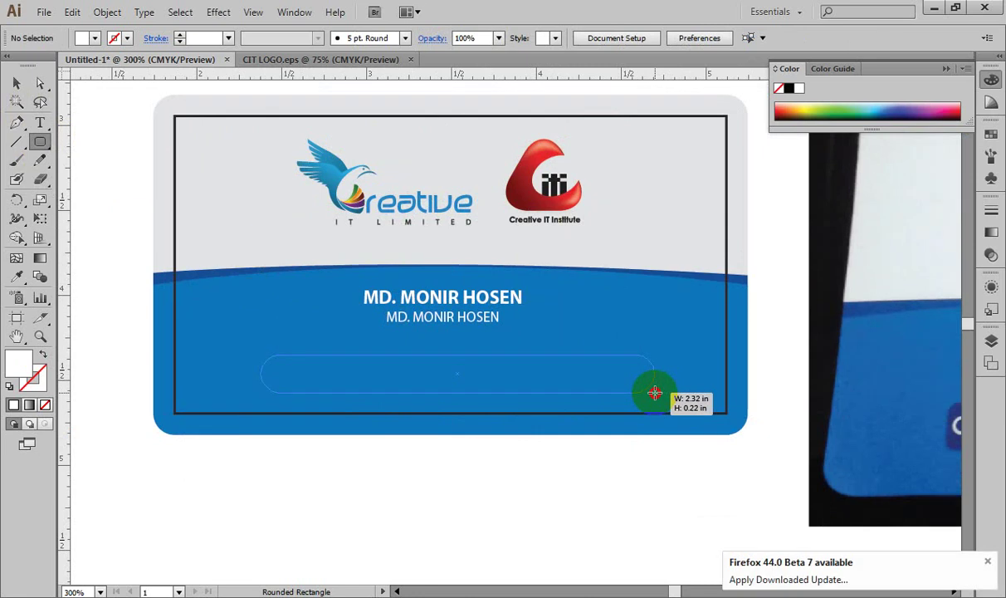
Step: Finish the rounded bar at about 2.39 × 0.2 in and fill it with the photo's blue
mouse_move(655, 393)
left_mouse_down()
mouse_move(698, 398)
mouse_move(673, 397)
left_mouse_up()
key("Left")
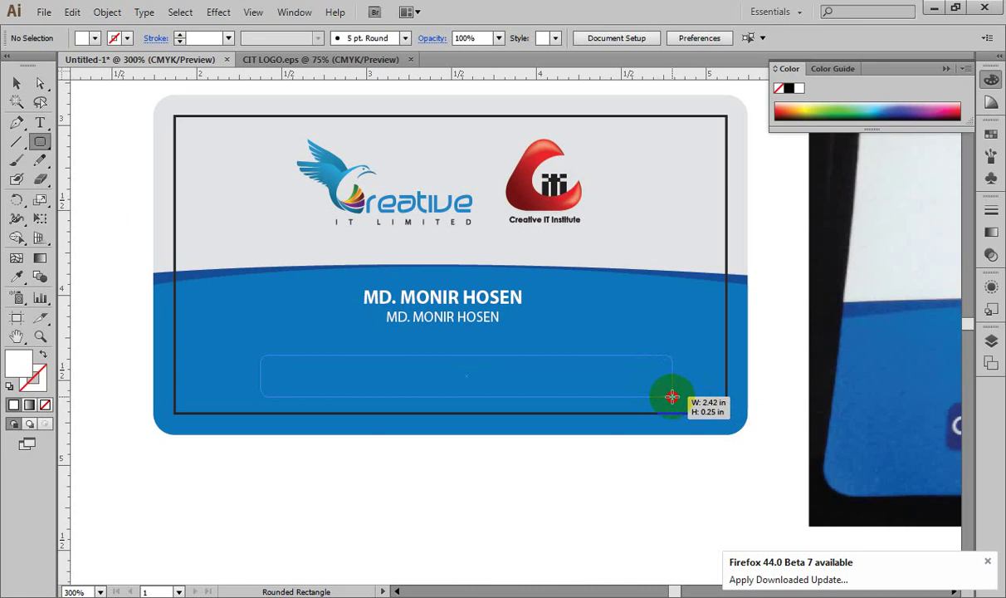
mouse_move(672, 397)
left_mouse_down()
mouse_move(649, 379)
mouse_move(528, 375)
left_mouse_up()
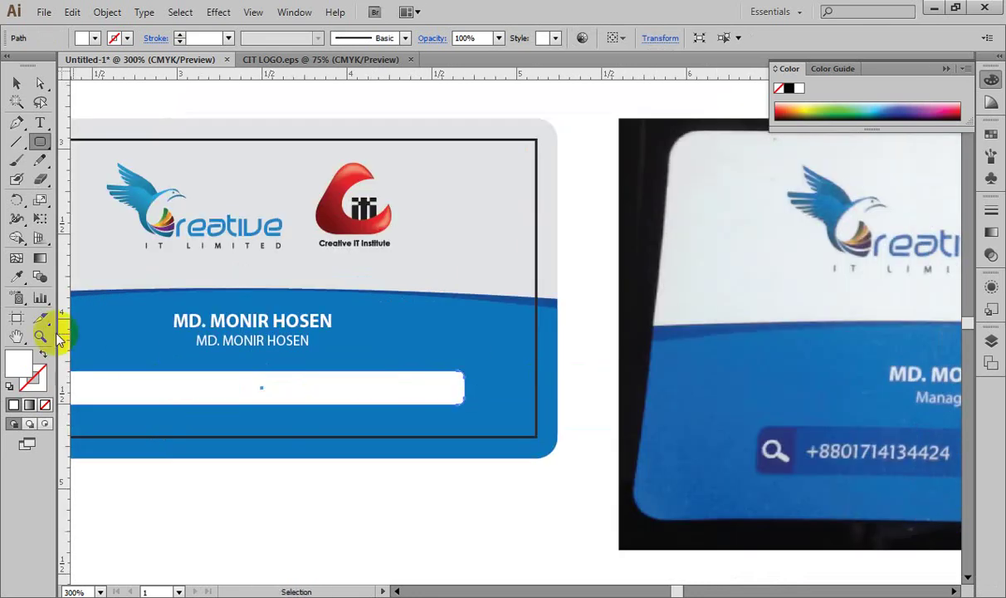
left_click(17, 275)
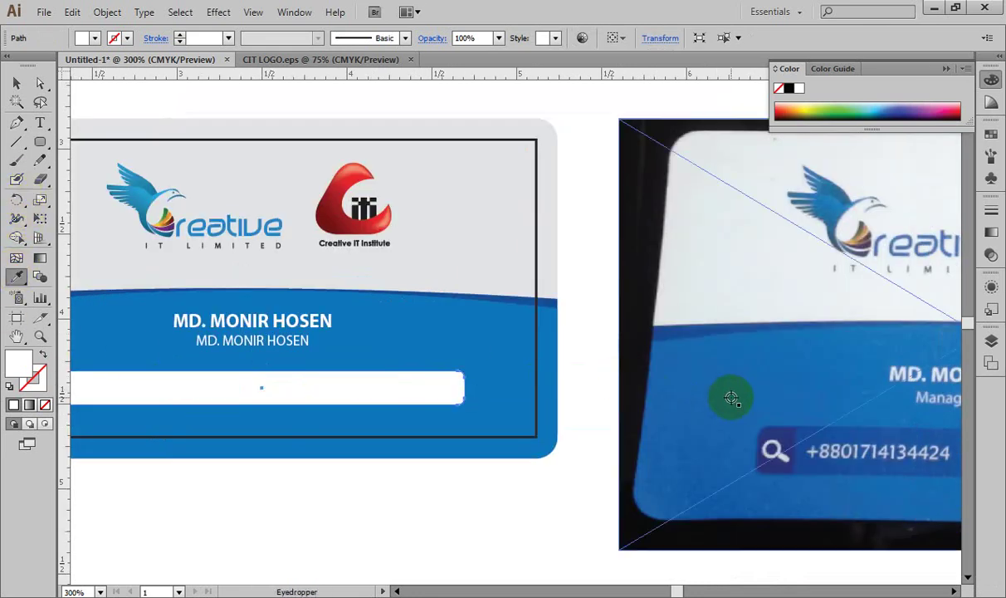
left_click(818, 423)
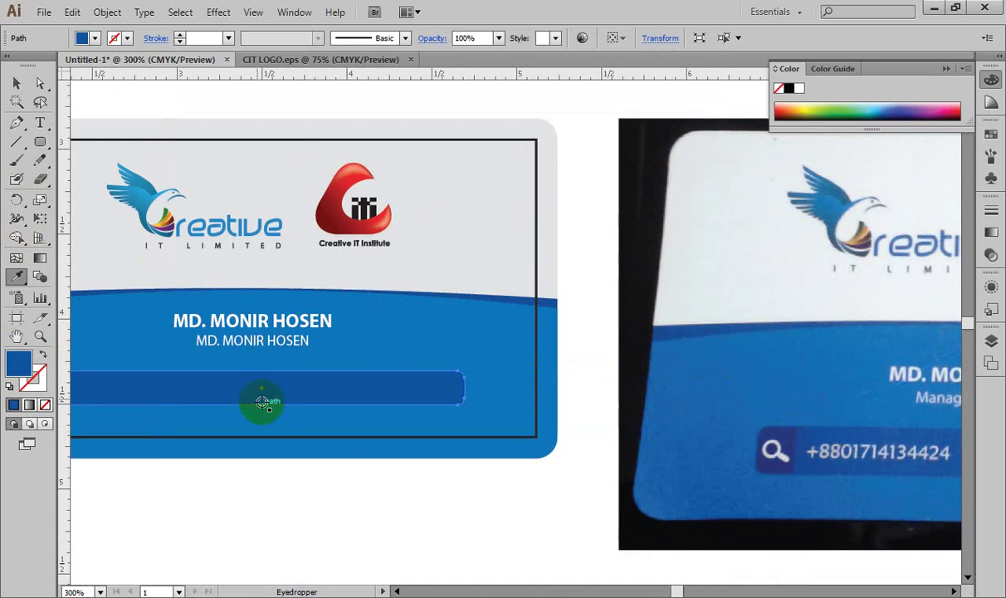
Step: Zoom out beside the reference photo and reselect the blue bar under the name
left_click(16, 83)
left_click(716, 508, "shift")
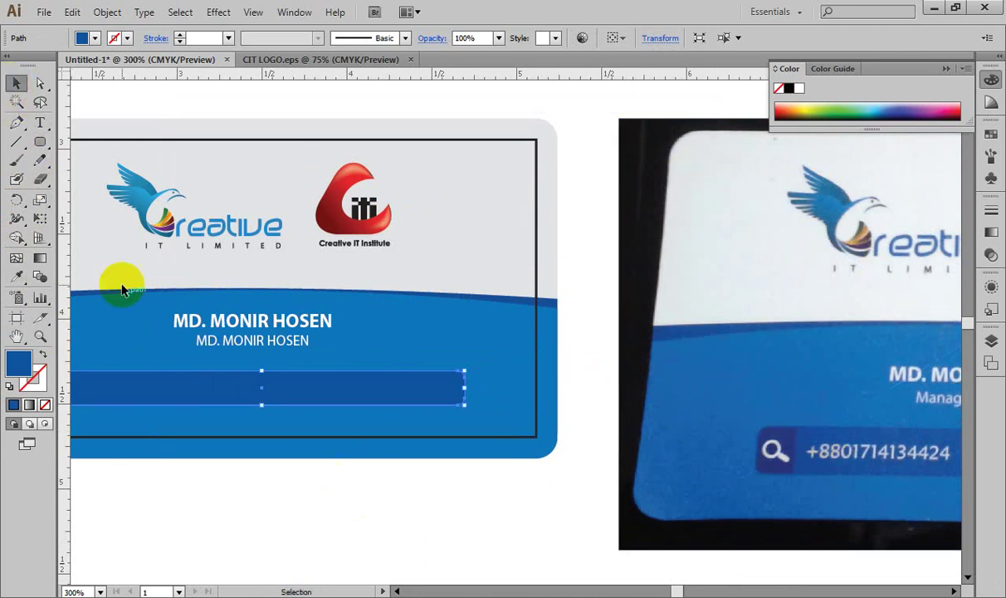
left_click(270, 523)
scroll(475, 516, "left", 2)
scroll(483, 498, "right", 3)
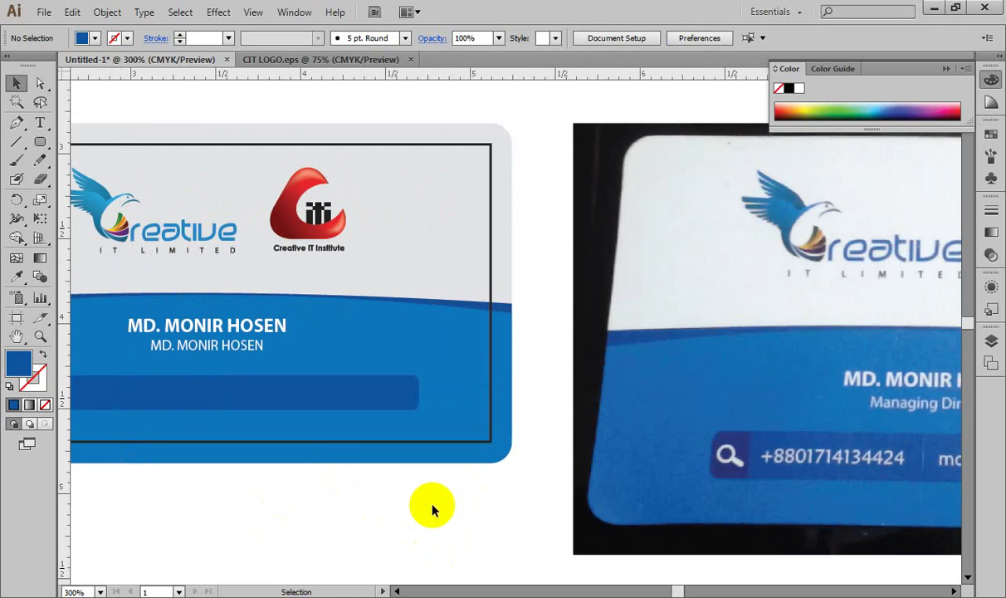
key("ctrl+minus")
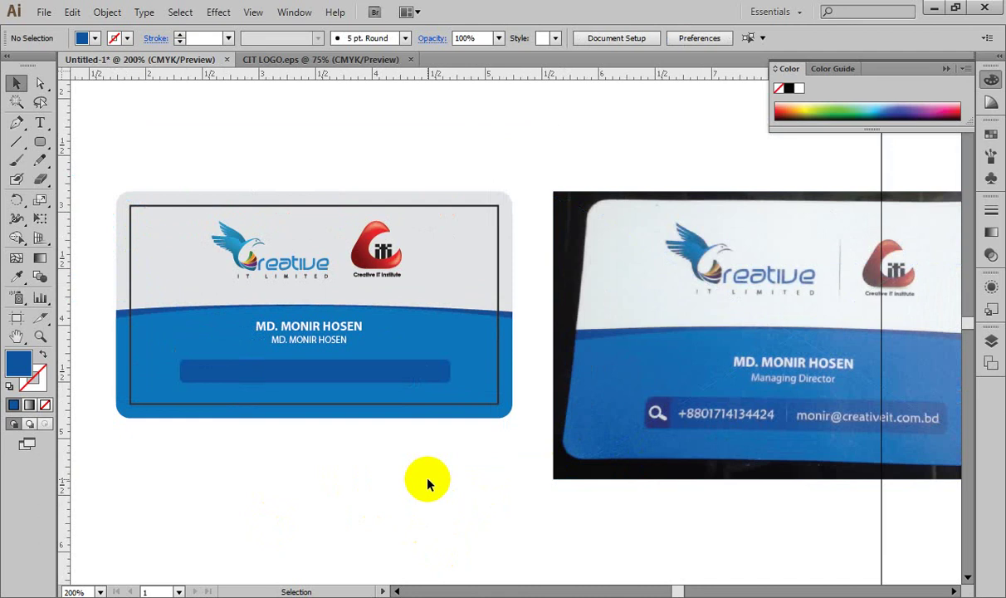
left_click(283, 376)
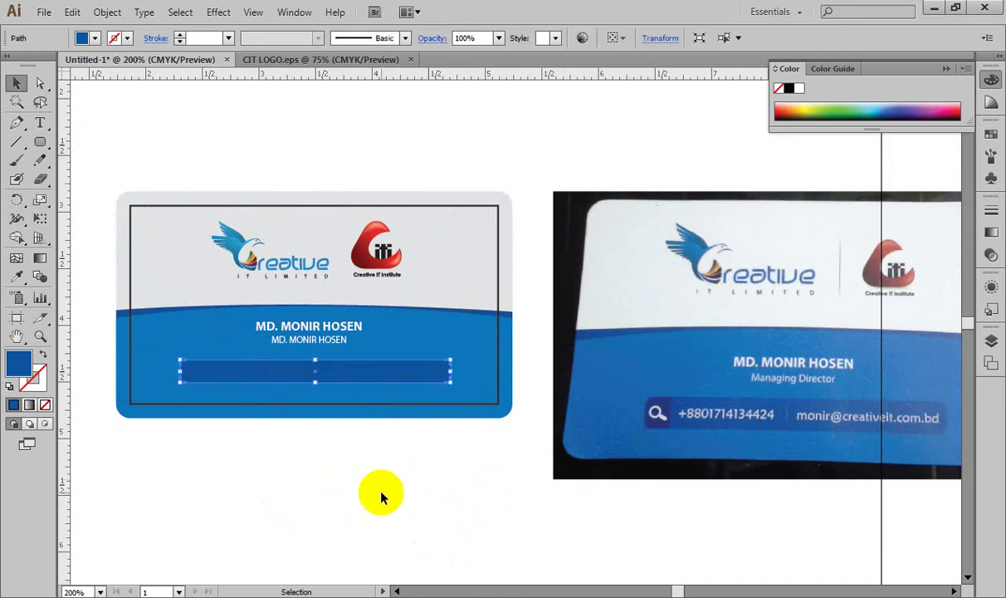
key("ctrl")
key("ctrl")
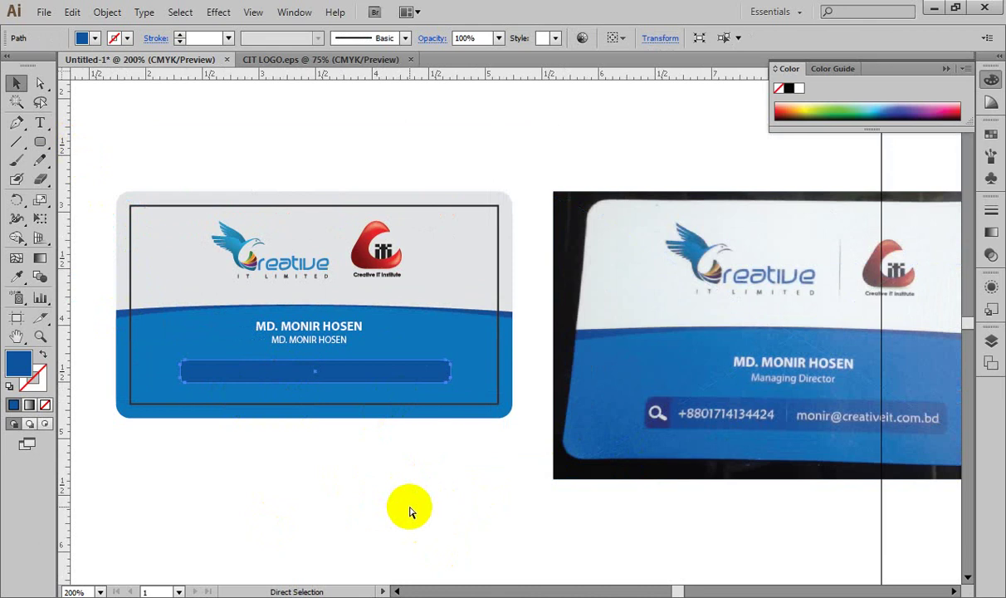
left_click(409, 507)
key("ctrl+z")
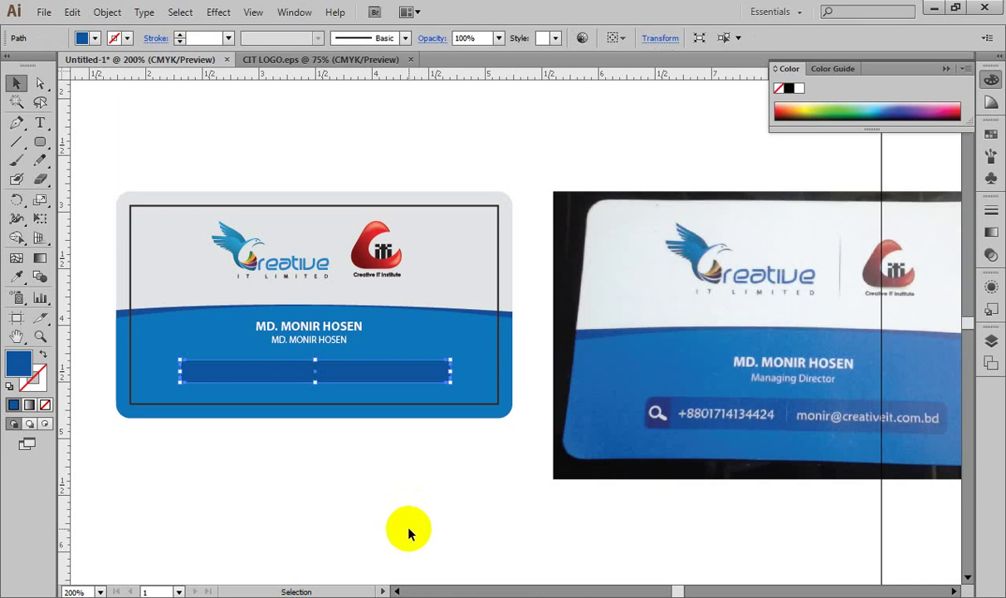
Step: Recolour the bar copy with the photo's navy and delete its right-end anchor points
left_click(15, 276)
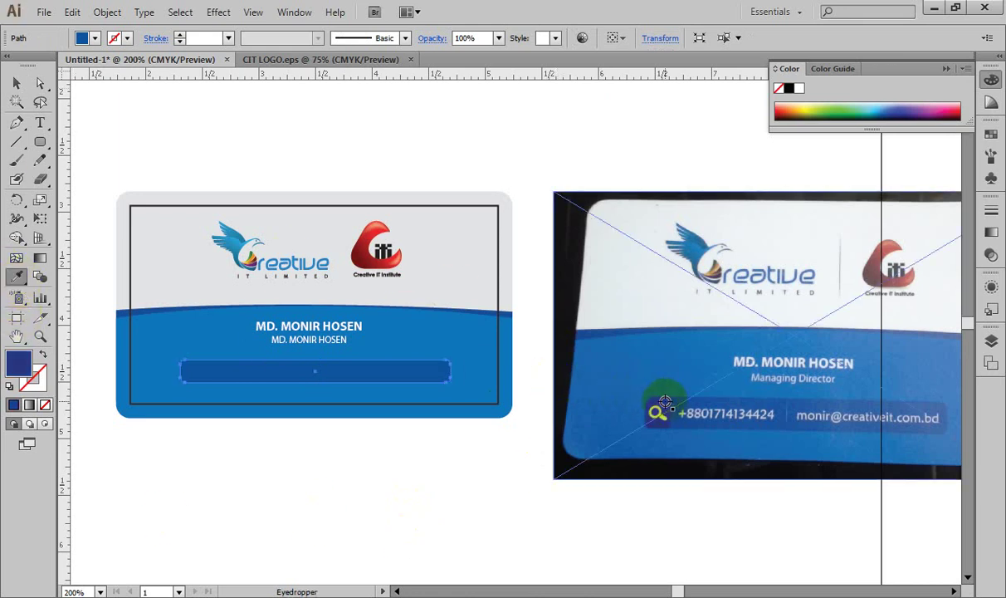
left_click(666, 402)
left_click(43, 82)
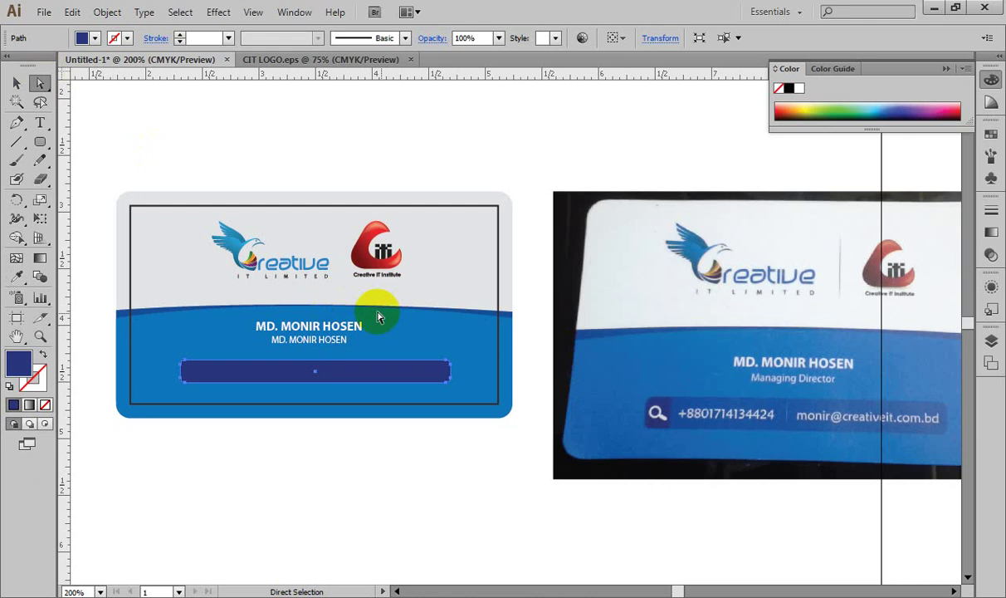
left_click_drag(461, 345, 429, 396)
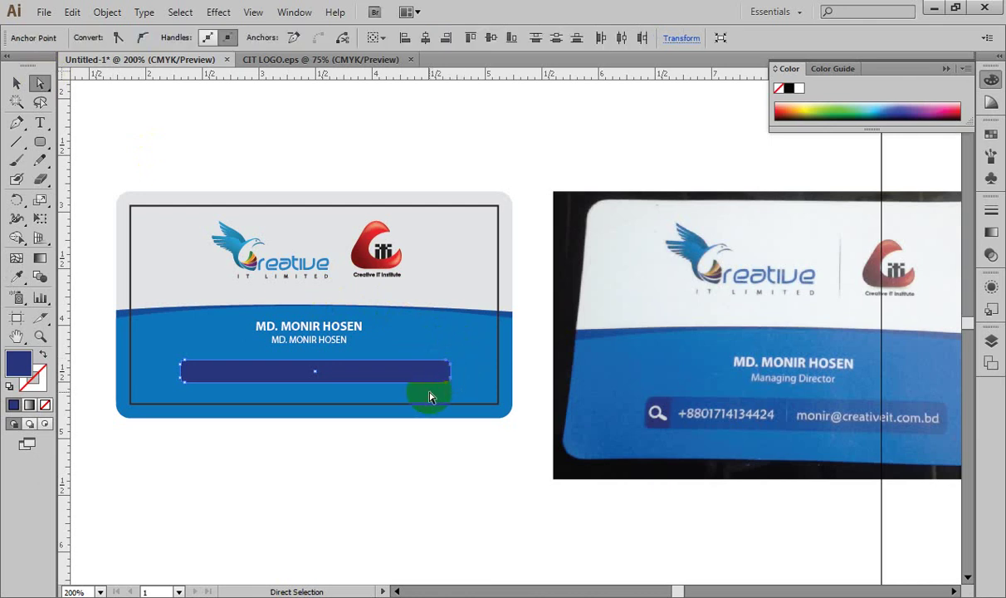
key("Delete")
Step: Redraw the navy block as a squared-off shape at the bar's left end with the Pen tool
key("ctrl+equal")
key("ctrl+equal")
key("ctrl+equal")
key("ctrl+equal")
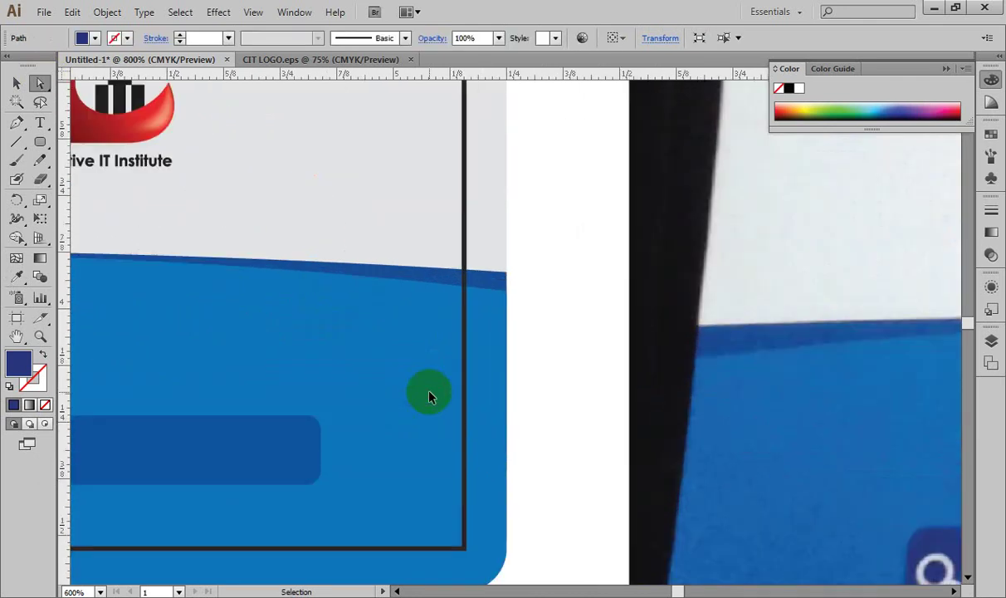
key("space")
left_click_drag(374, 426, 589, 452)
left_click(17, 122)
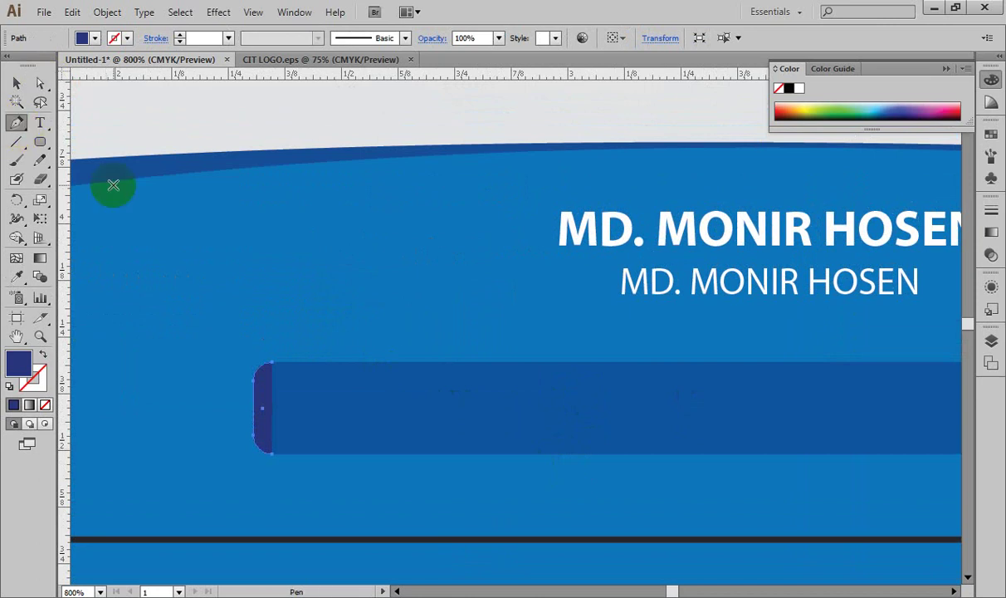
left_click(272, 365)
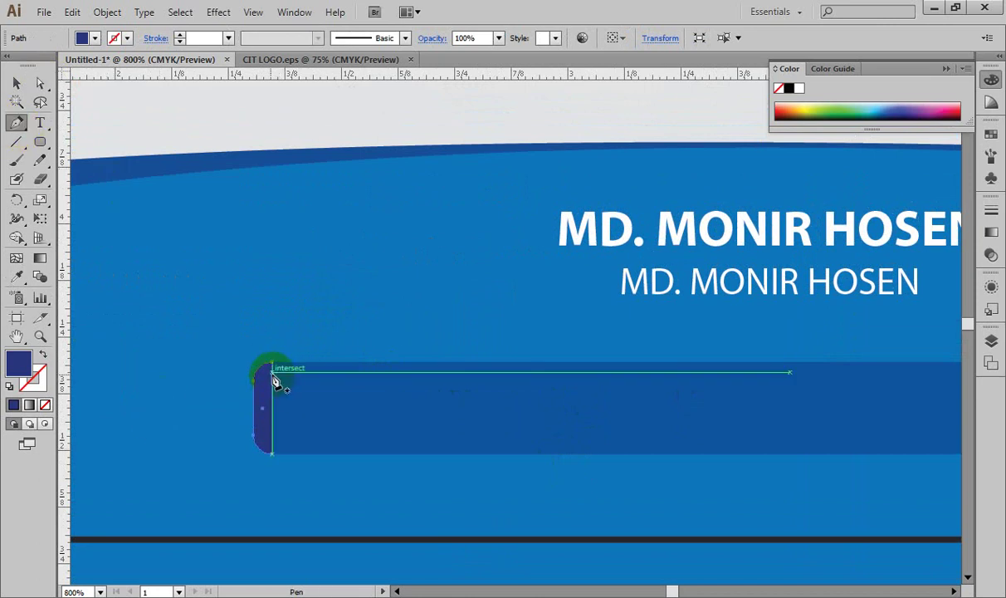
left_click_drag(277, 372, 392, 363)
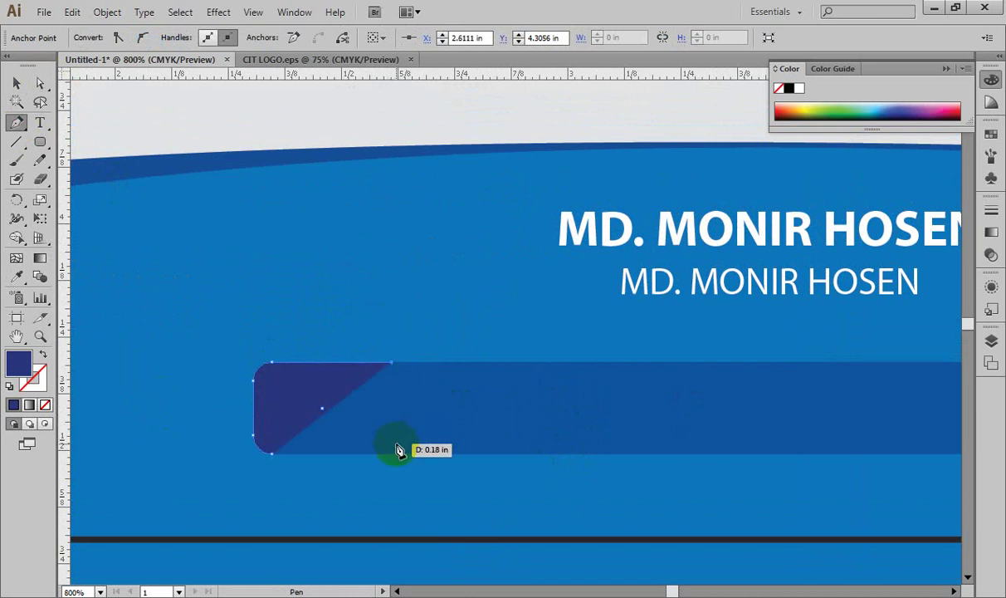
left_click(393, 452, "shift")
mouse_move(271, 453)
left_mouse_down()
mouse_move(248, 461)
mouse_move(274, 461)
left_mouse_up()
left_click(15, 83)
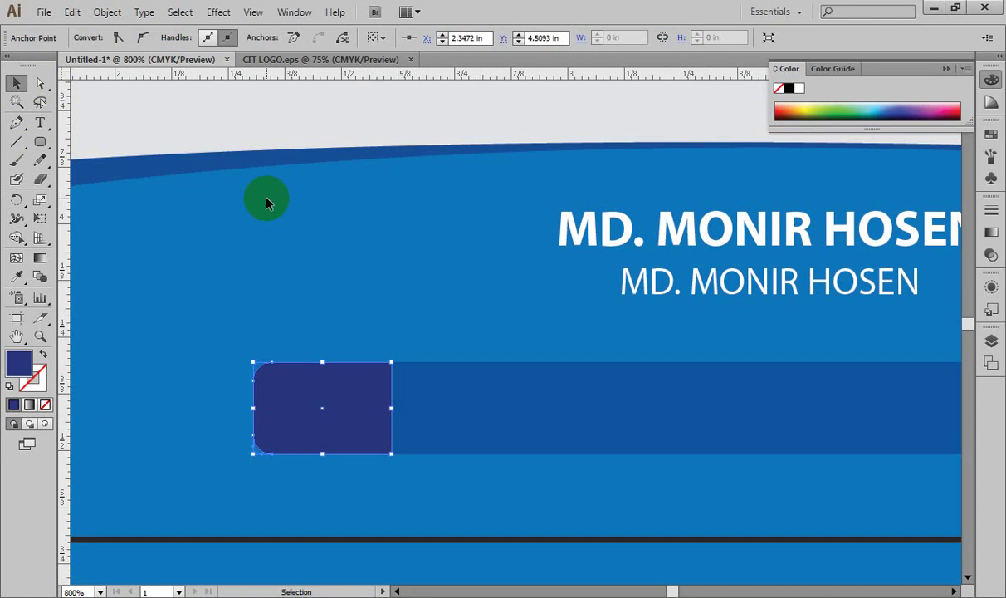
Step: Zoom out to view the whole card, then open a new browser tab and type 'flat'
key("ctrl+minus")
key("ctrl+minus")
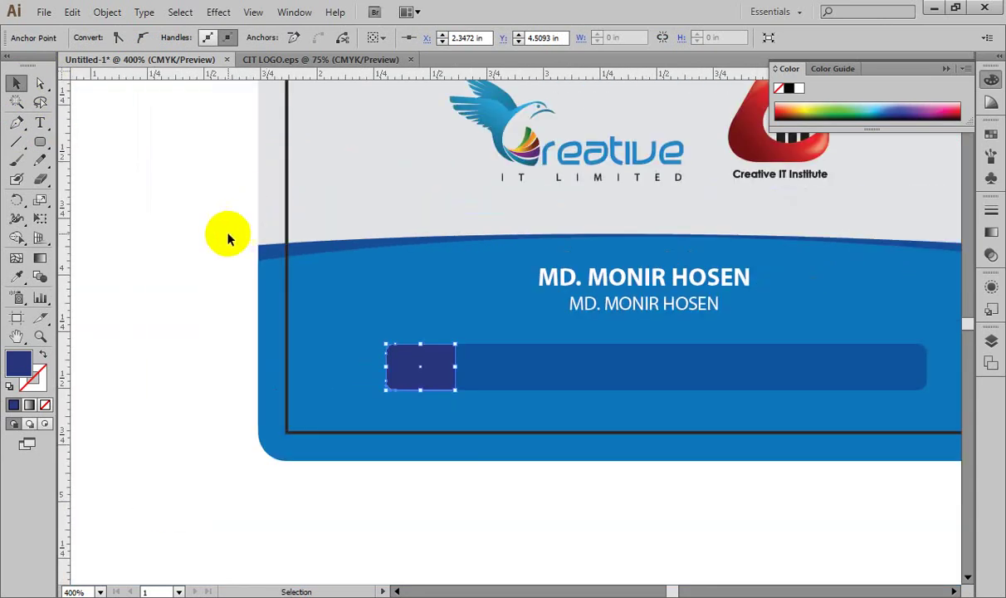
left_click(208, 240)
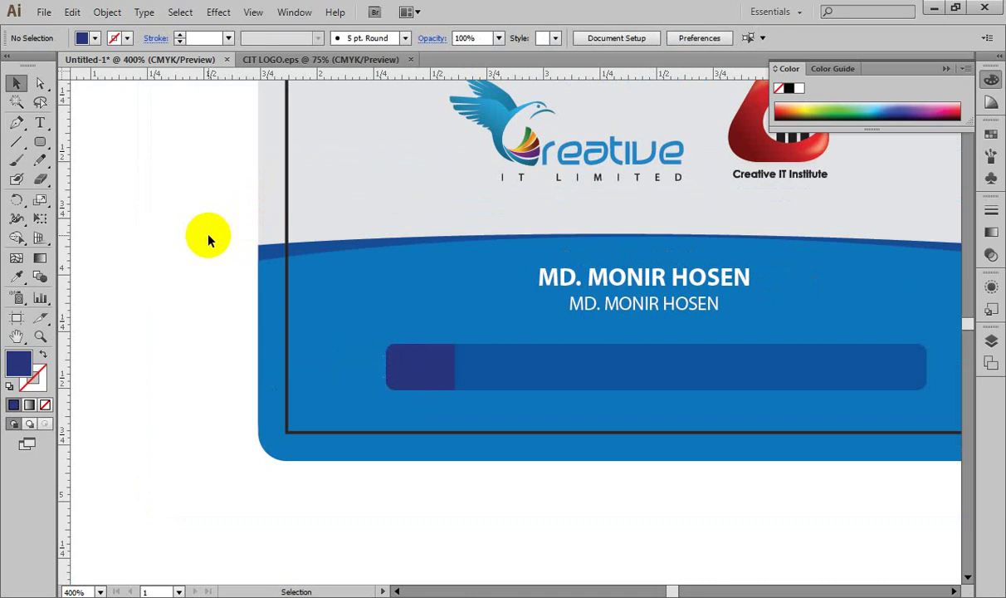
key("space")
left_click_drag(523, 346, 359, 395)
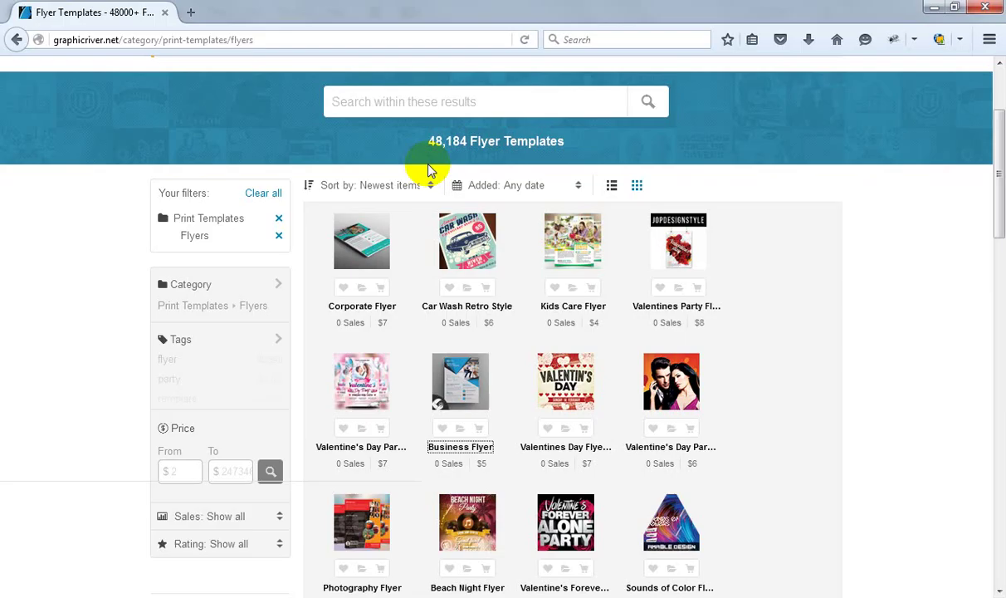
left_click(191, 12)
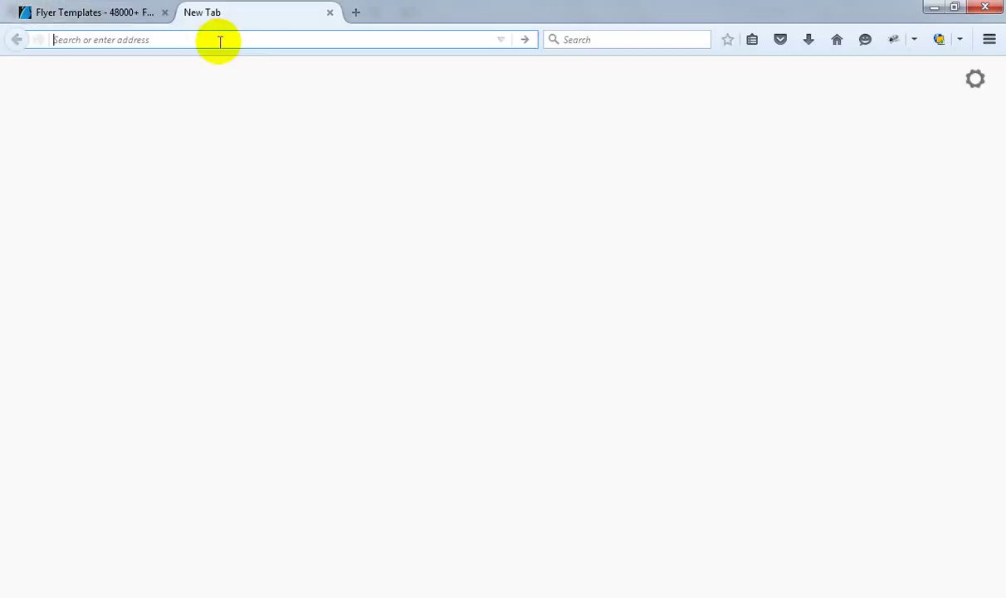
type("flat")
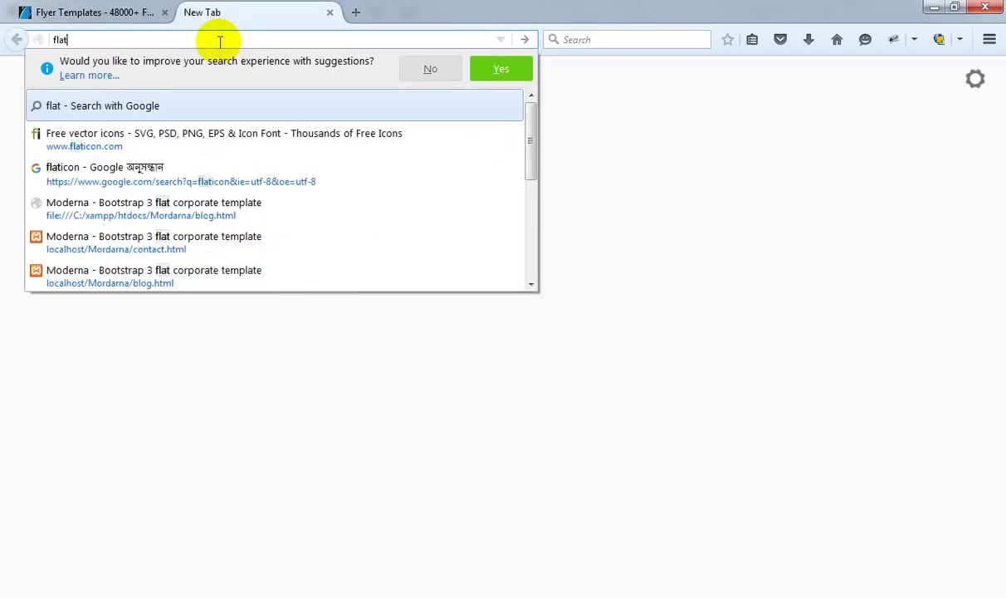
key("Down")
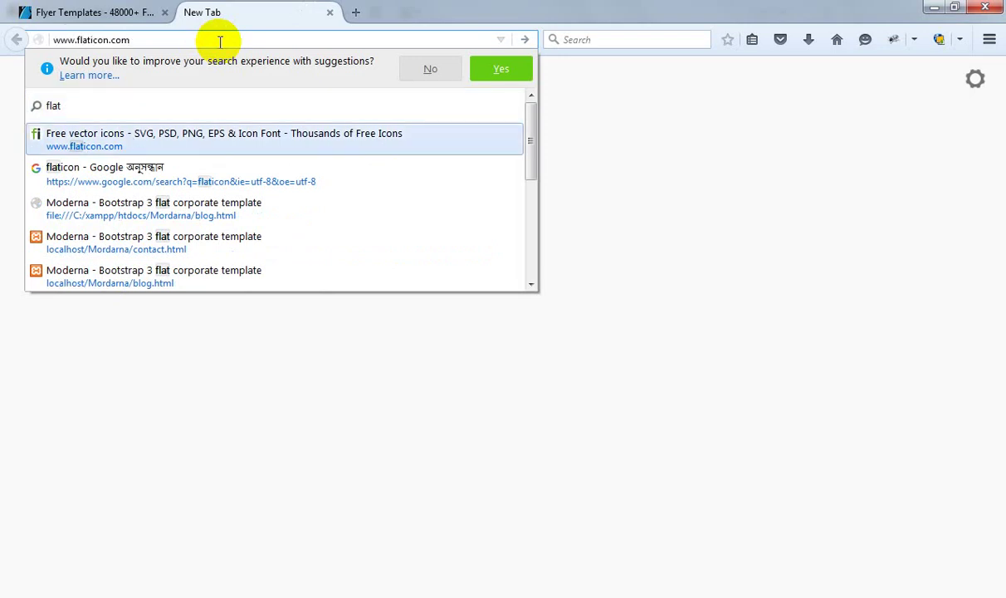
key("Return")
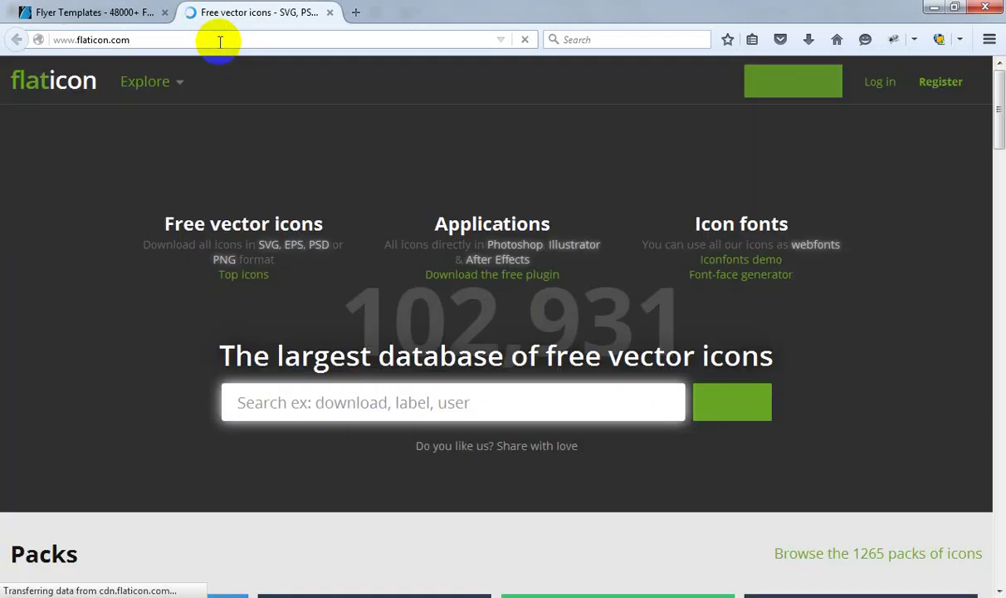
left_click(216, 43)
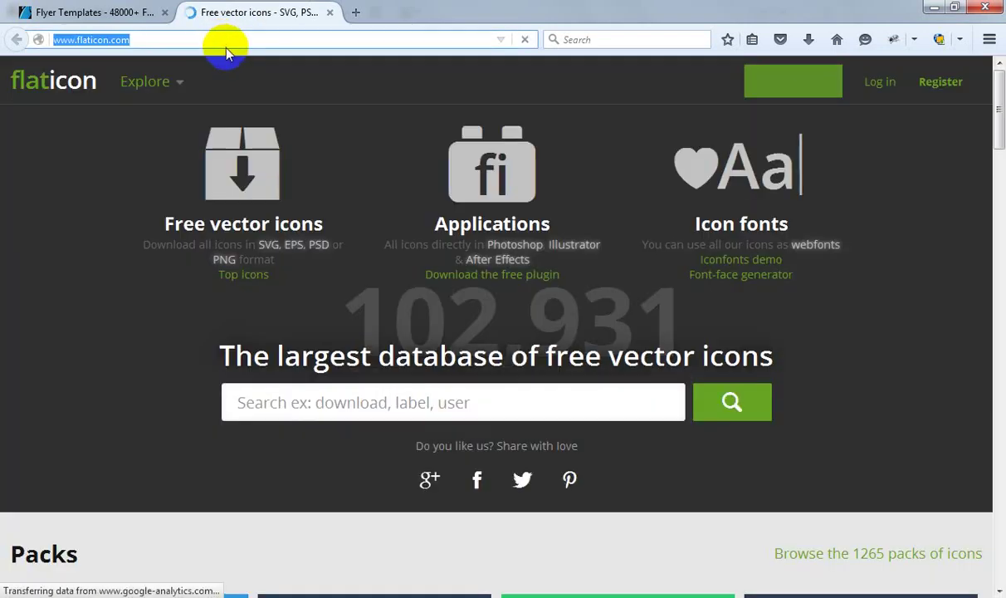
left_click(314, 405)
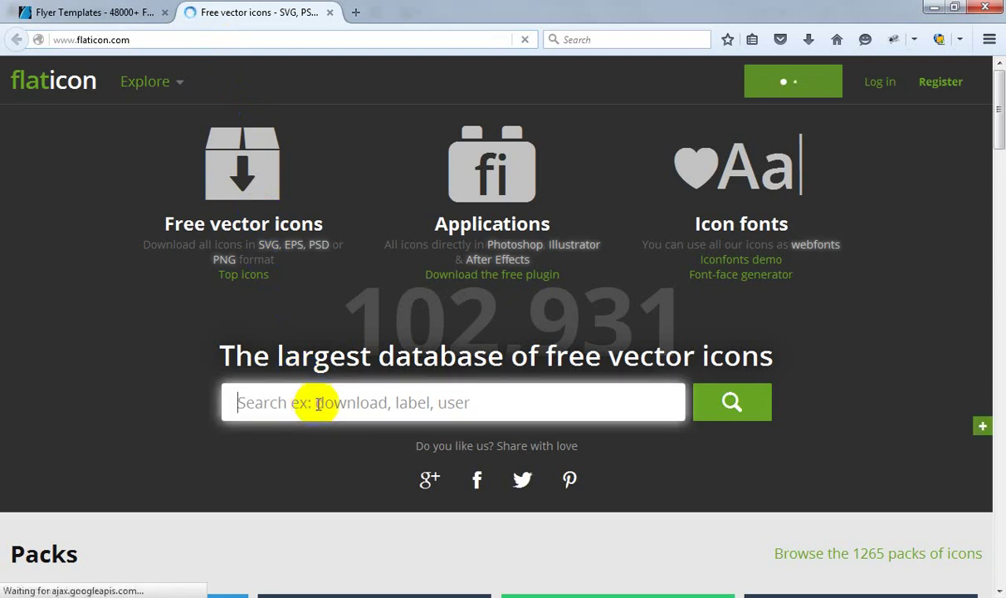
type("sear")
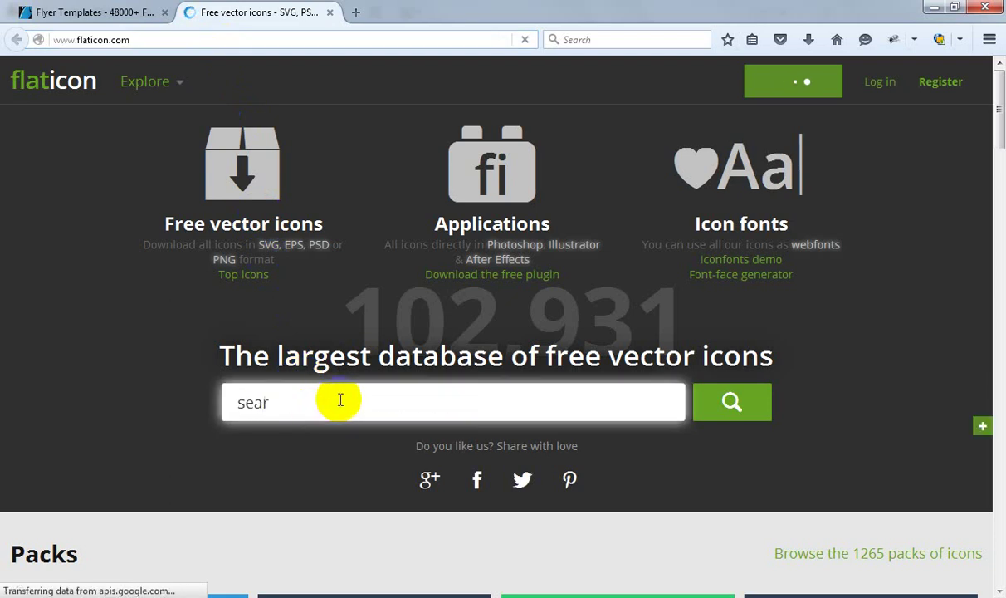
left_click(459, 435)
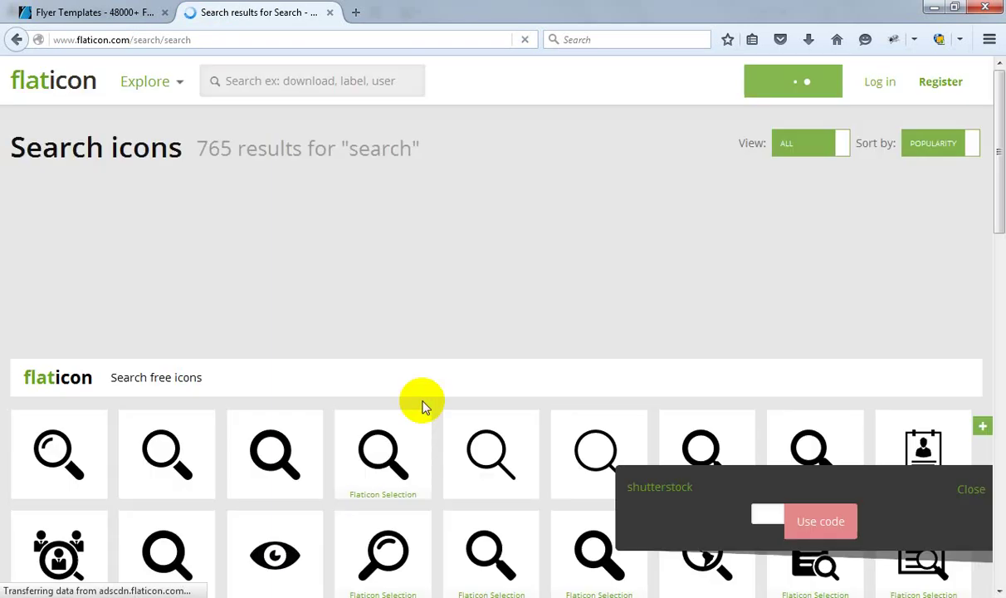
Step: Add the first magnifier icon to the Flaticon collection and delete the other two saved icons
scroll(415, 397, "down", 2)
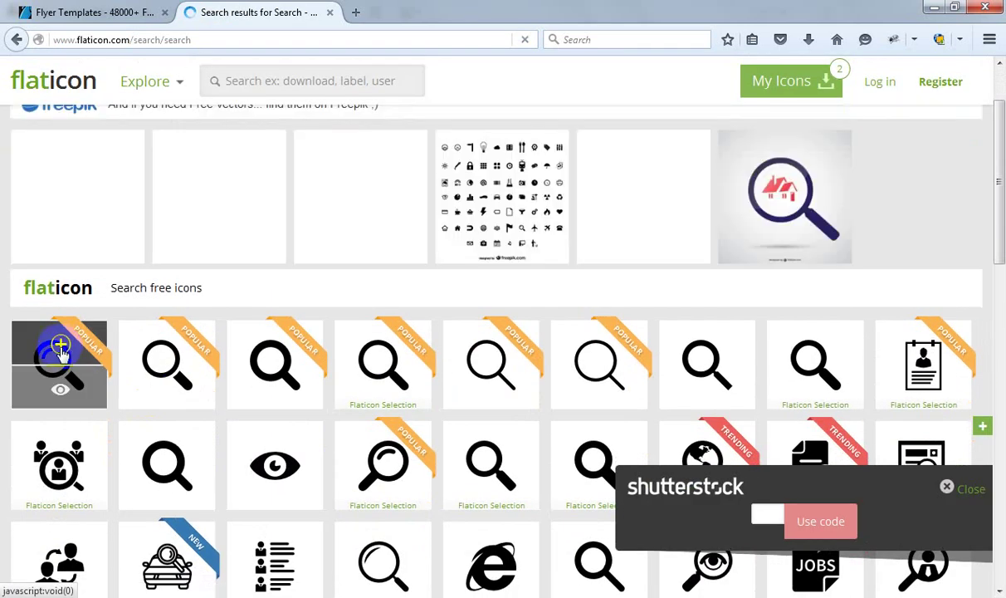
left_click(61, 347)
left_click(810, 81)
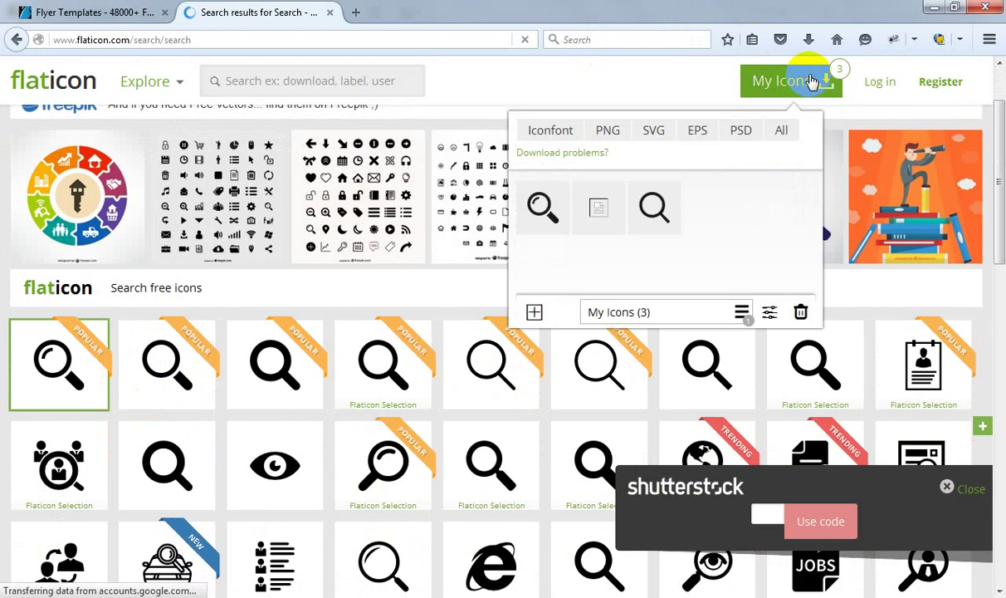
left_click(598, 210)
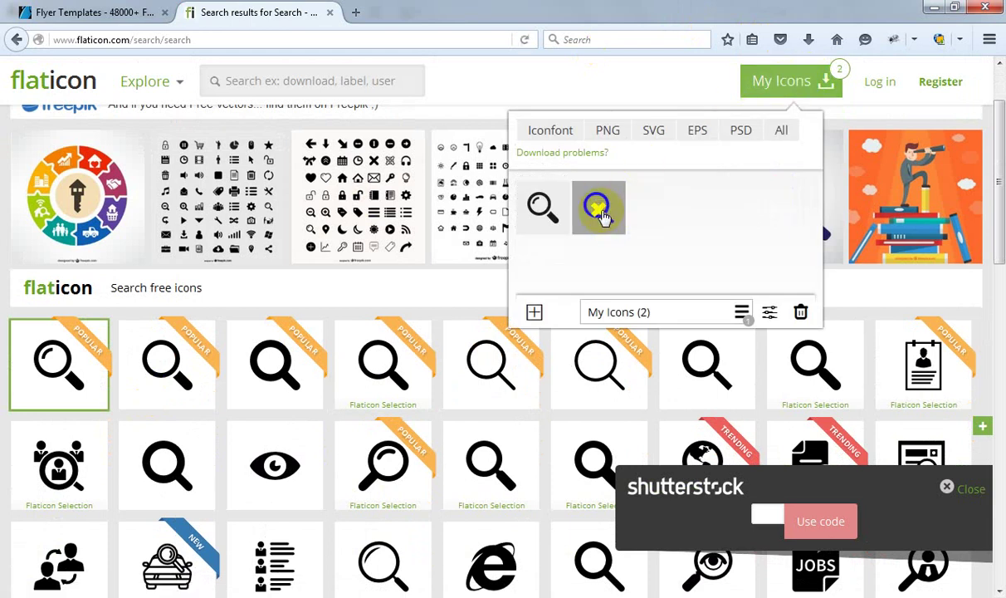
left_click(599, 210)
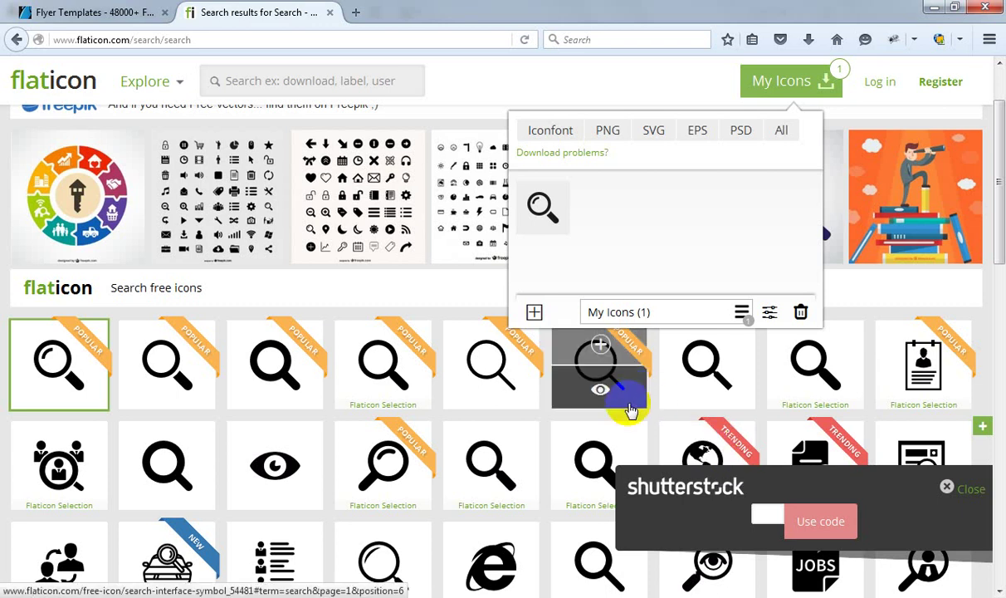
left_click(772, 136)
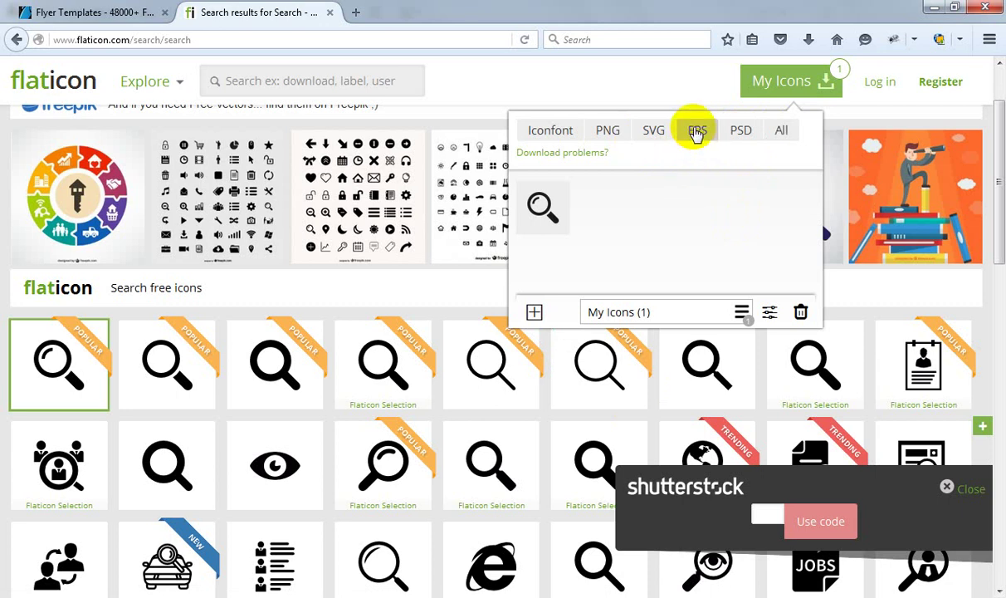
Step: Download the magnifier icon as a free EPS and dismiss the not-enough-room error
left_click(698, 134)
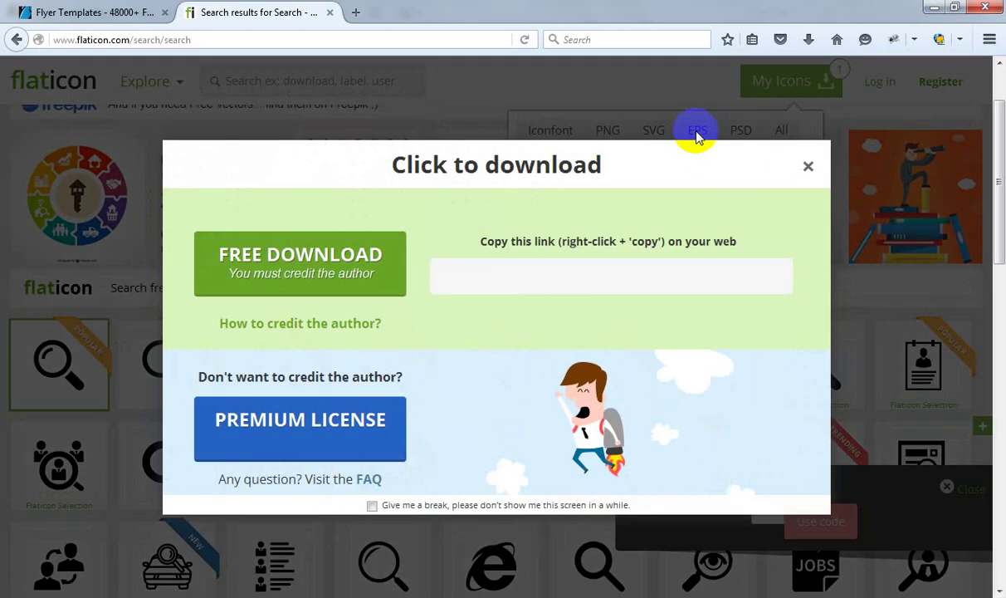
left_click(322, 264)
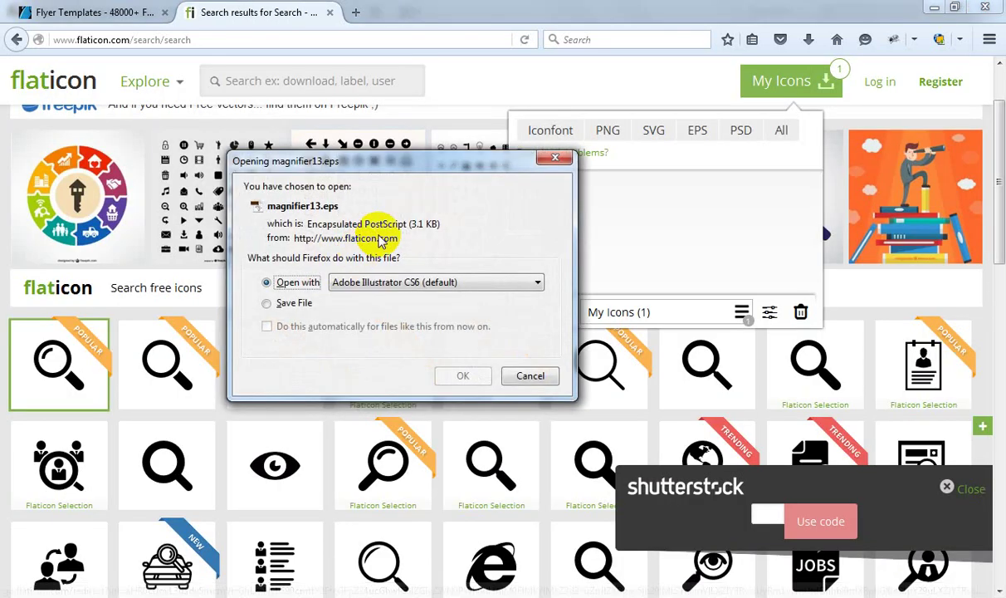
left_click(463, 376)
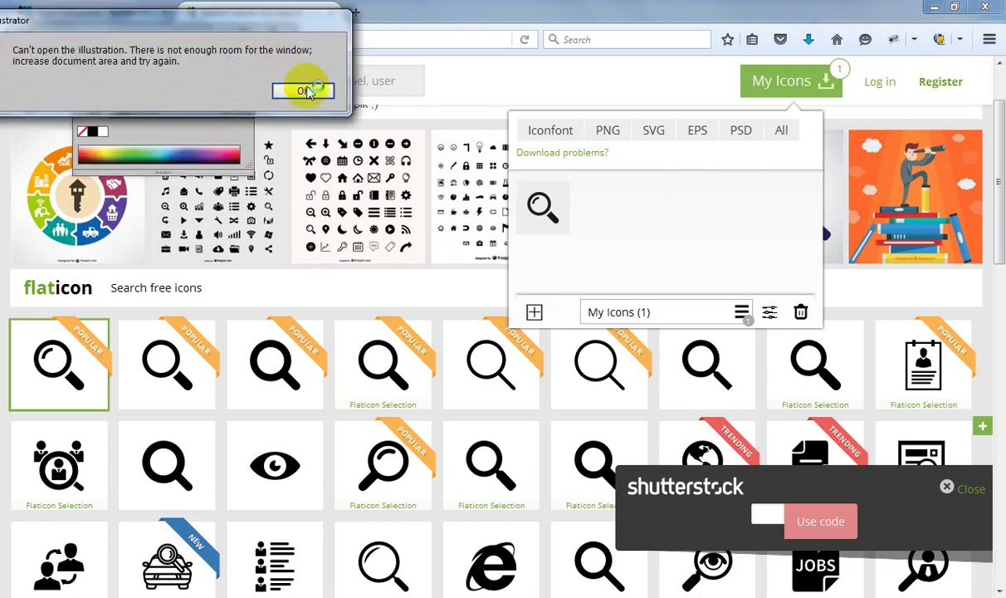
left_click(294, 87)
Step: Open magnifier13.eps in Illustrator by dragging it in from the Downloads folder
left_click(242, 31)
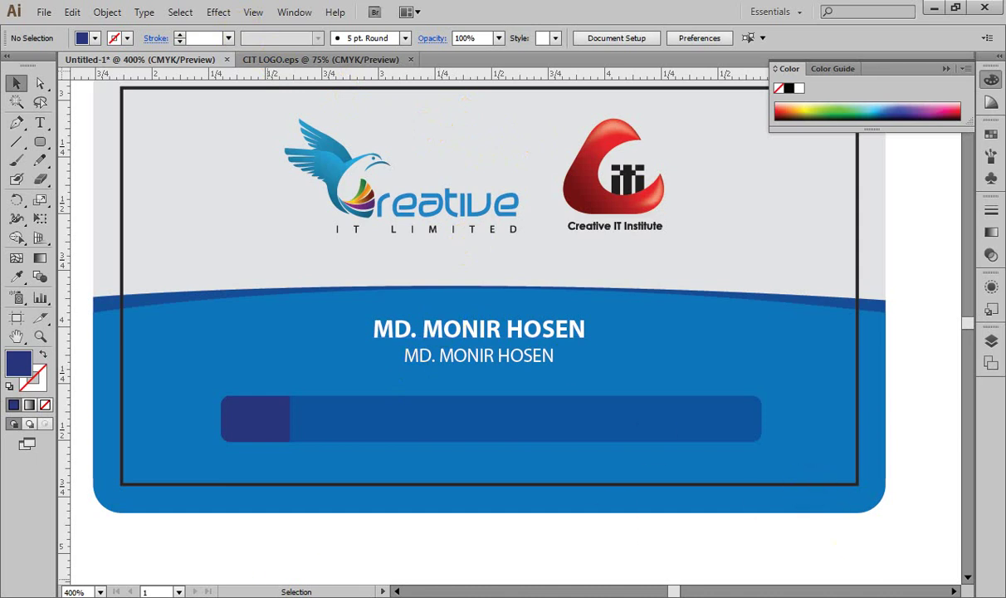
key("alt+Tab")
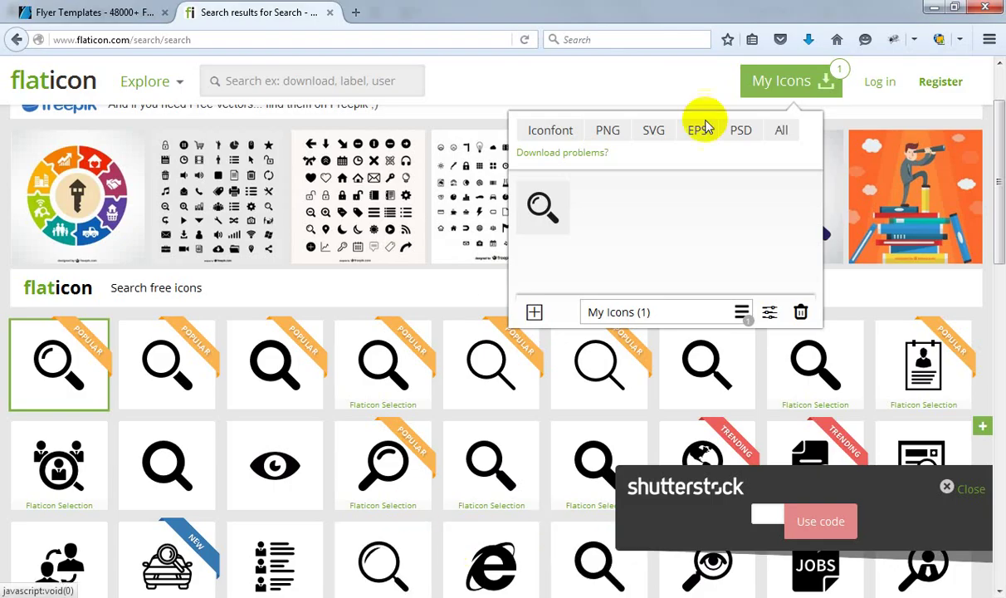
left_click(808, 40)
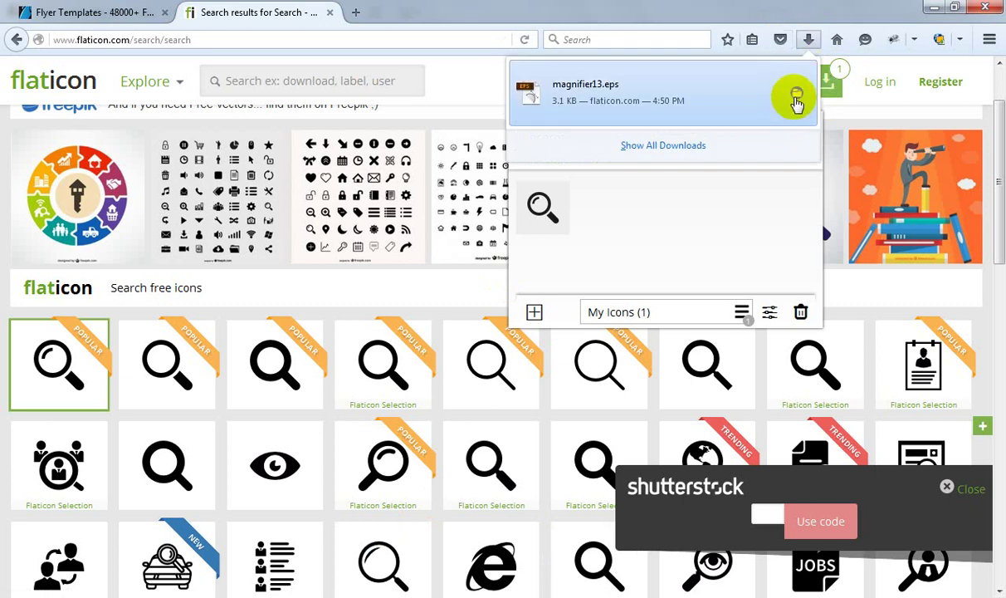
left_click(799, 104)
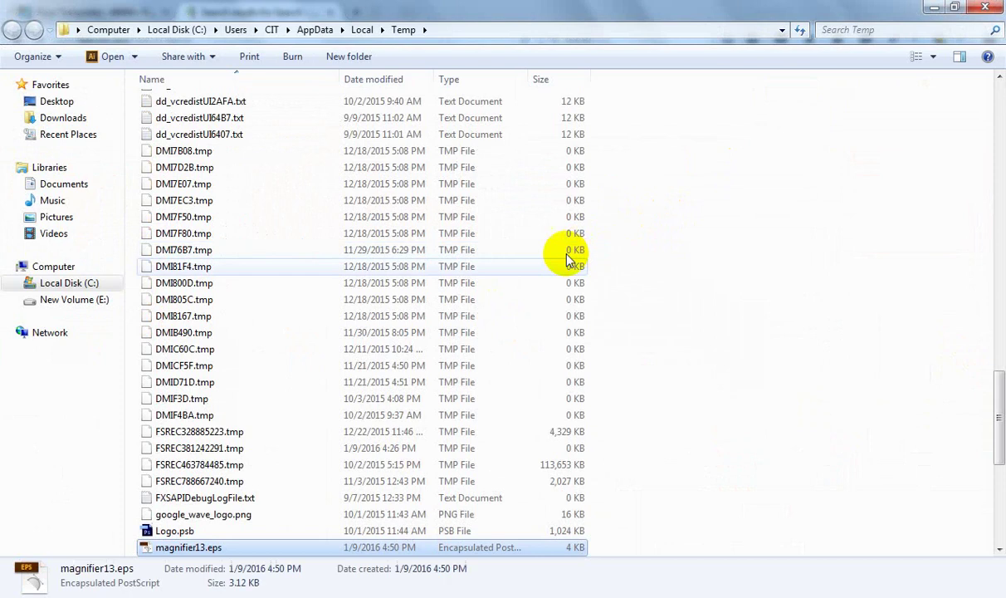
left_click_drag(218, 547, 826, 42)
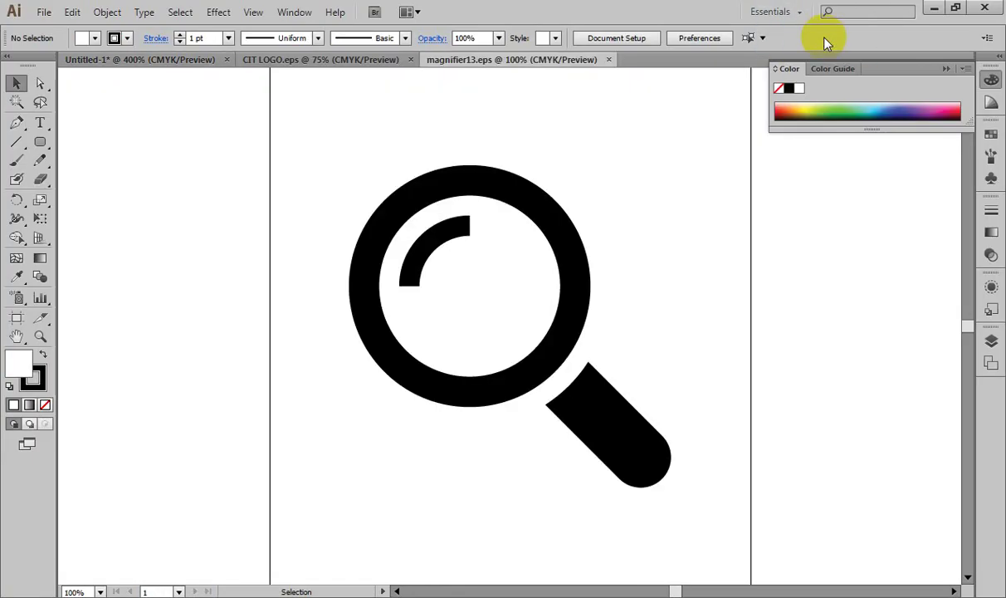
Step: Select the magnifier group and move it to a new spot on the artboard
left_click(525, 203)
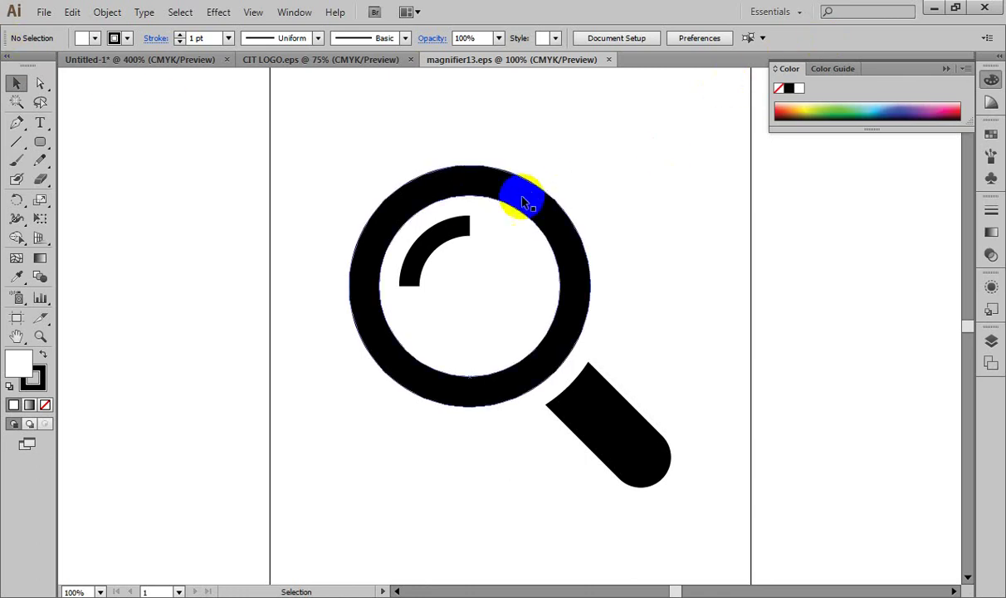
left_click_drag(525, 203, 453, 200)
left_click_drag(483, 259, 550, 259)
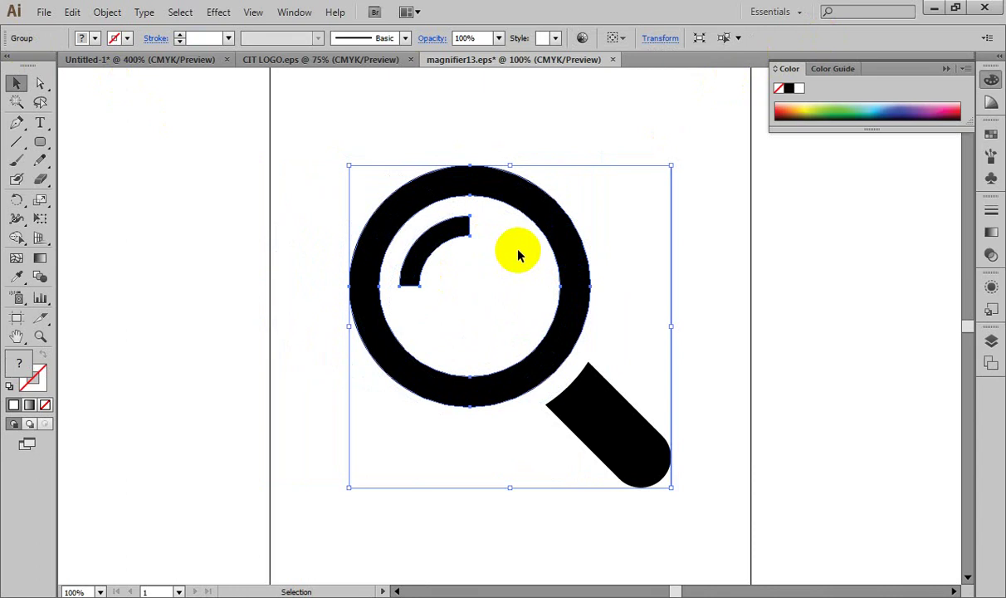
Step: Try a dark navy fill on the magnifier, undo it back to black, and open the Object menu
left_click_drag(872, 106, 899, 120)
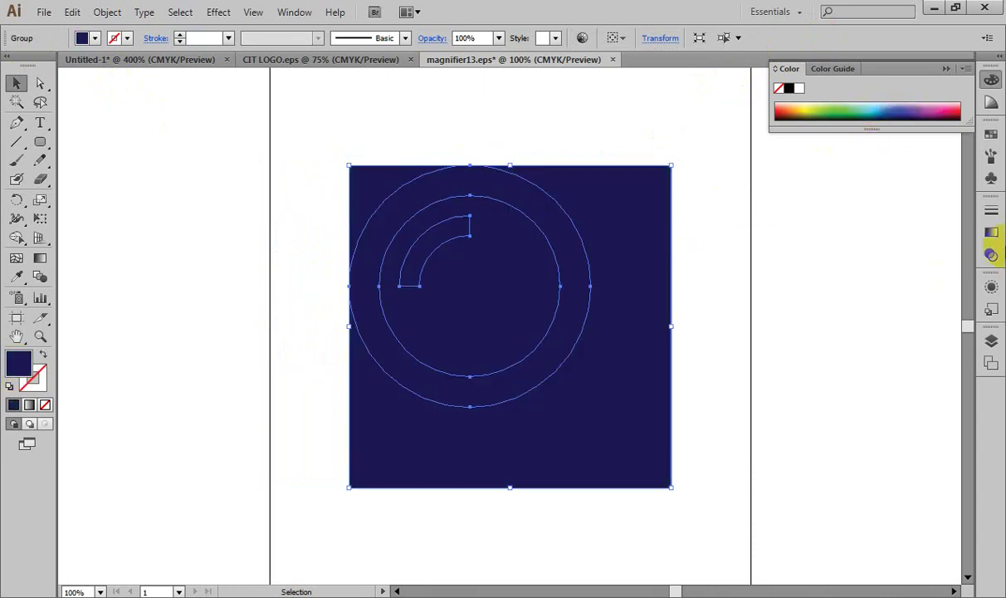
key("ctrl+z")
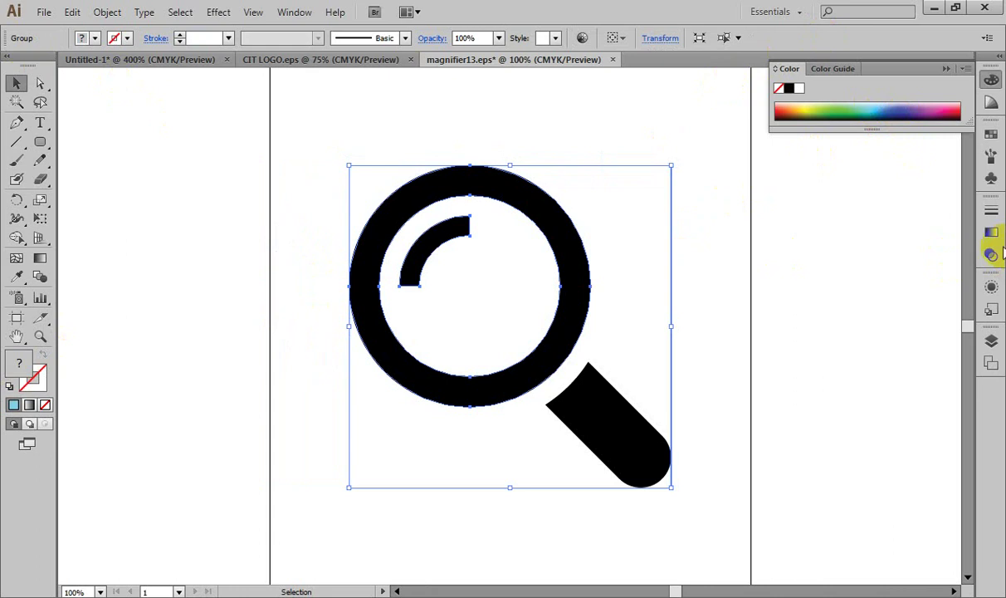
left_click(106, 12)
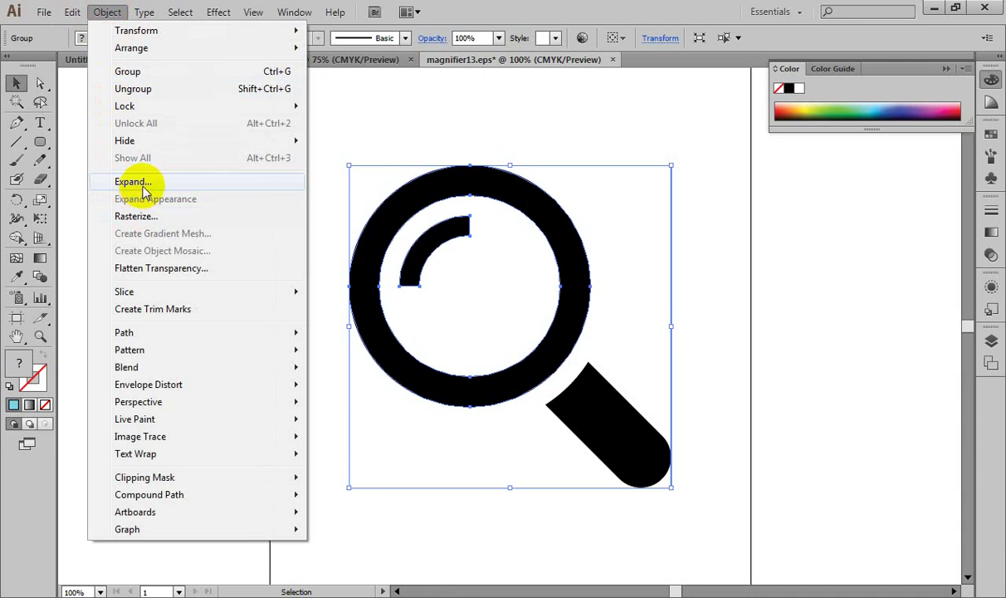
left_click(142, 183)
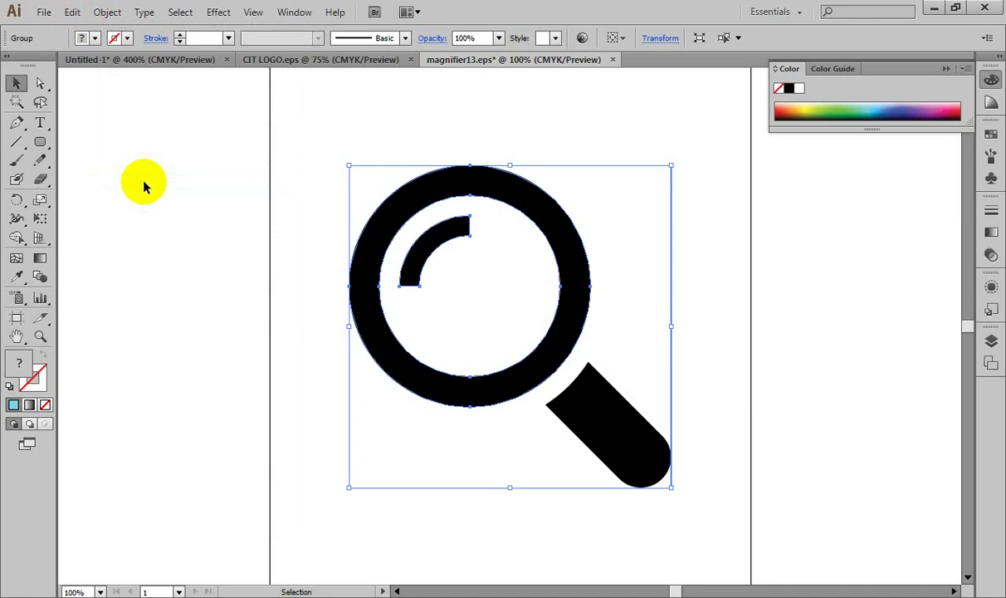
left_click(287, 176)
left_click(470, 246)
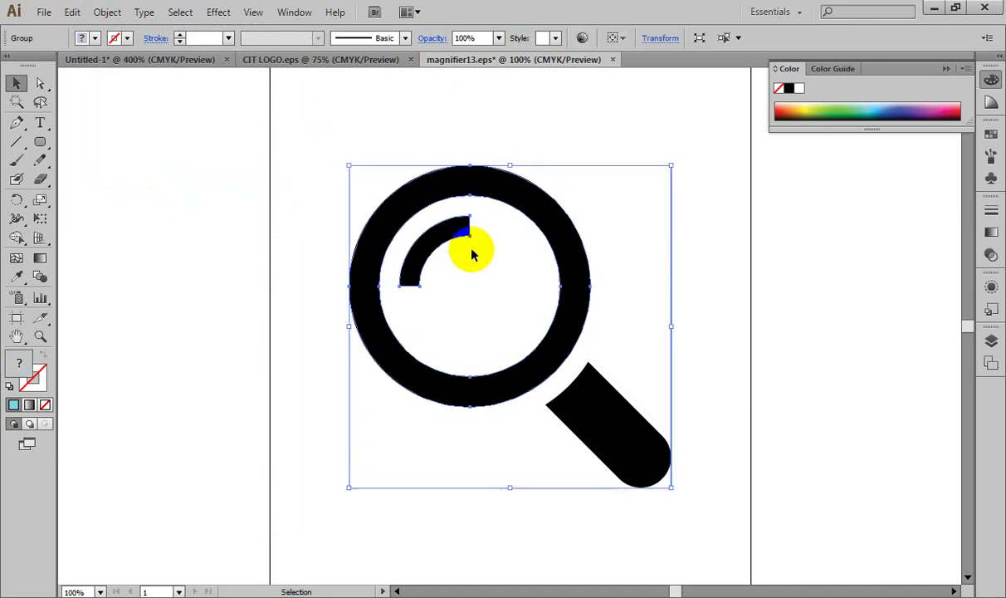
left_click(581, 224)
right_click(582, 224)
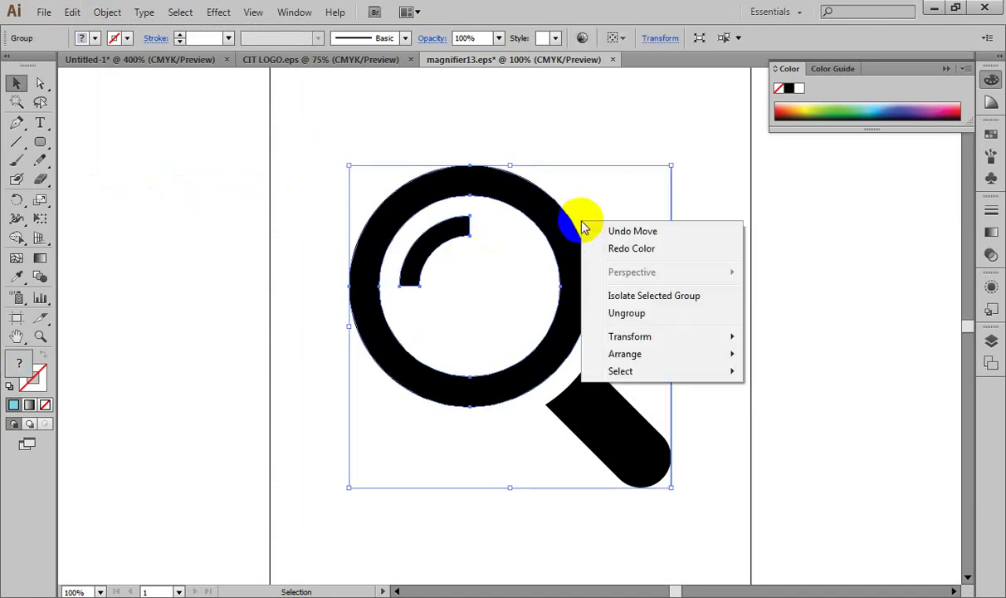
left_click(624, 320)
left_click(730, 240)
left_click_drag(674, 108, 646, 207)
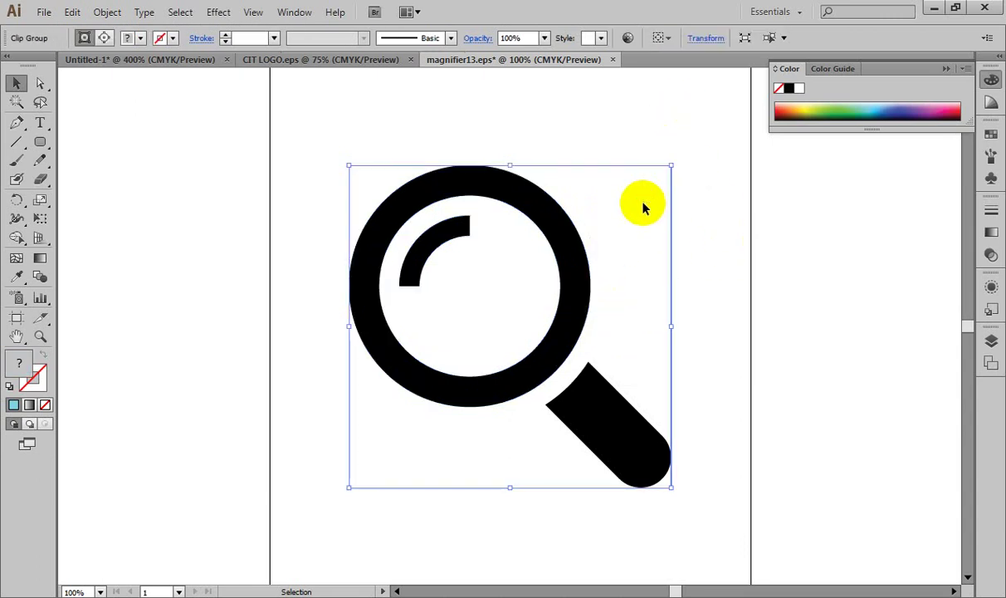
left_click(699, 158)
left_click_drag(696, 143, 633, 232)
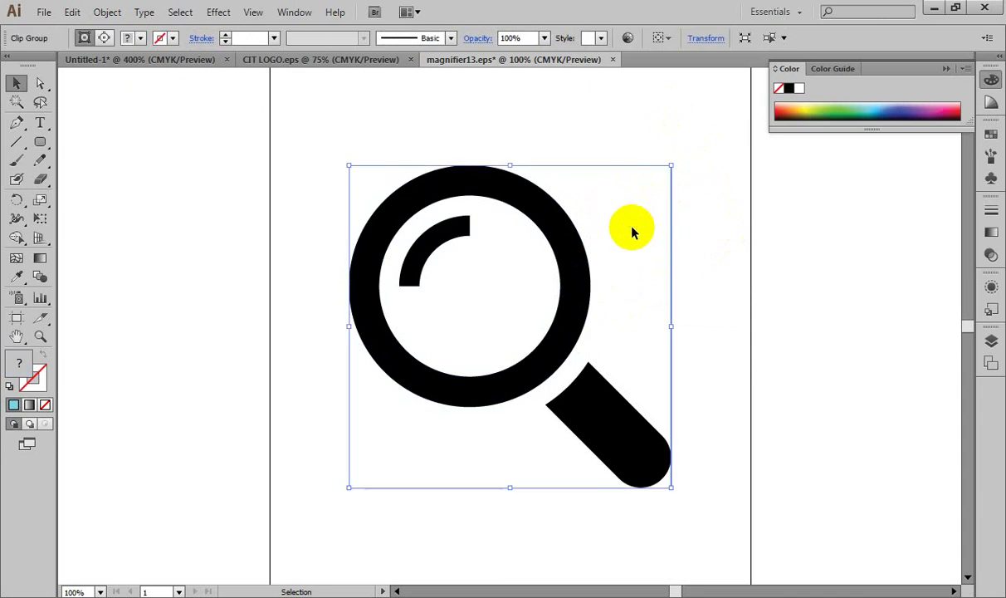
left_click(709, 130)
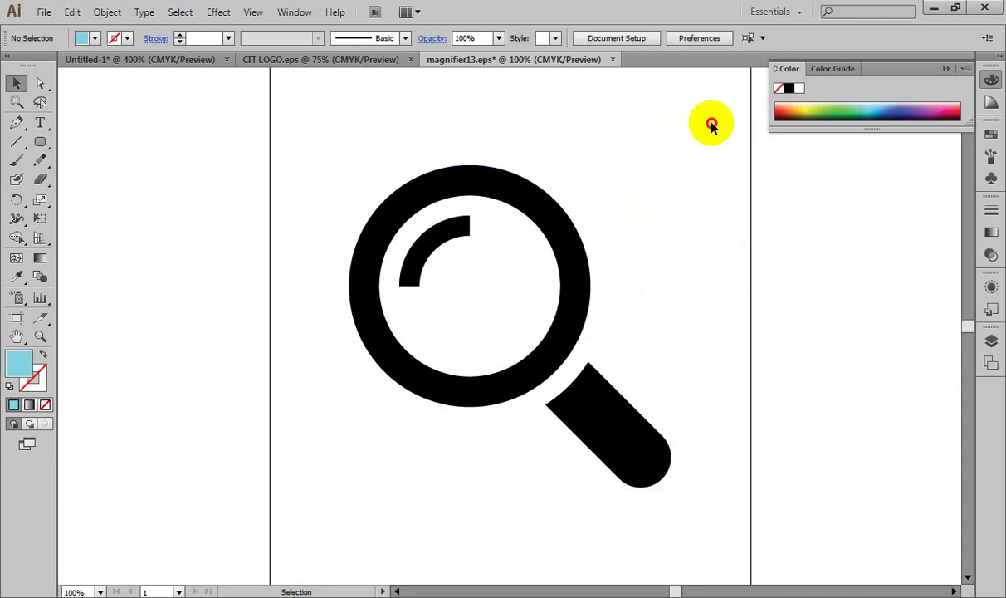
left_click_drag(710, 126, 650, 237)
right_click(652, 211)
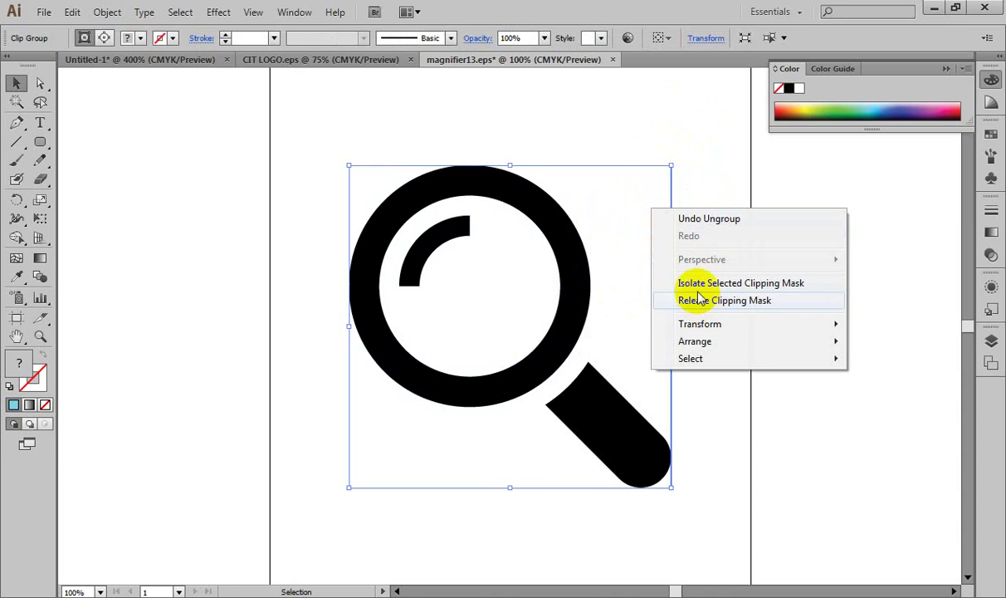
left_click(685, 129)
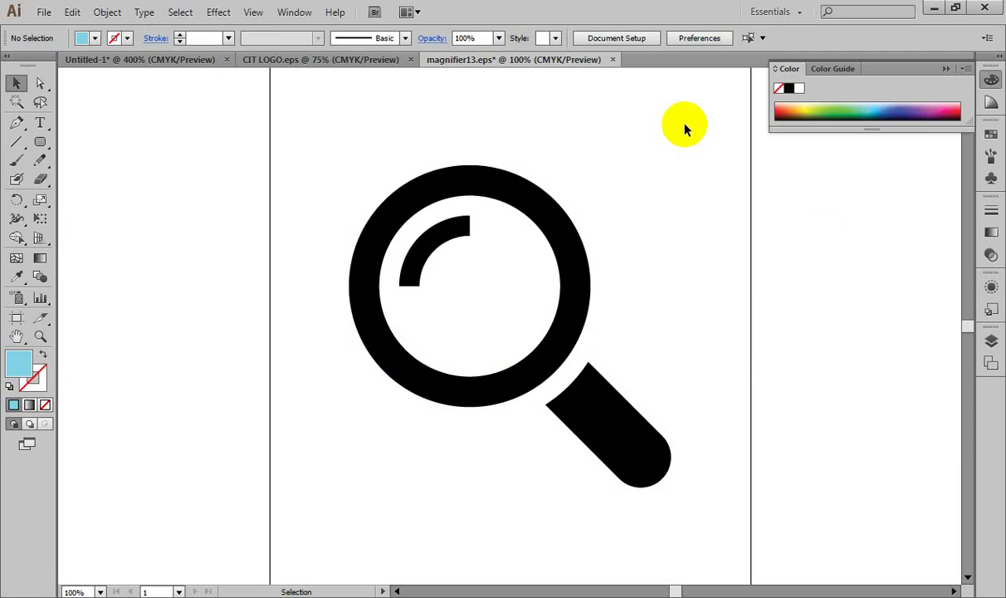
left_click_drag(681, 129, 615, 218)
left_click(681, 99)
left_click(548, 204)
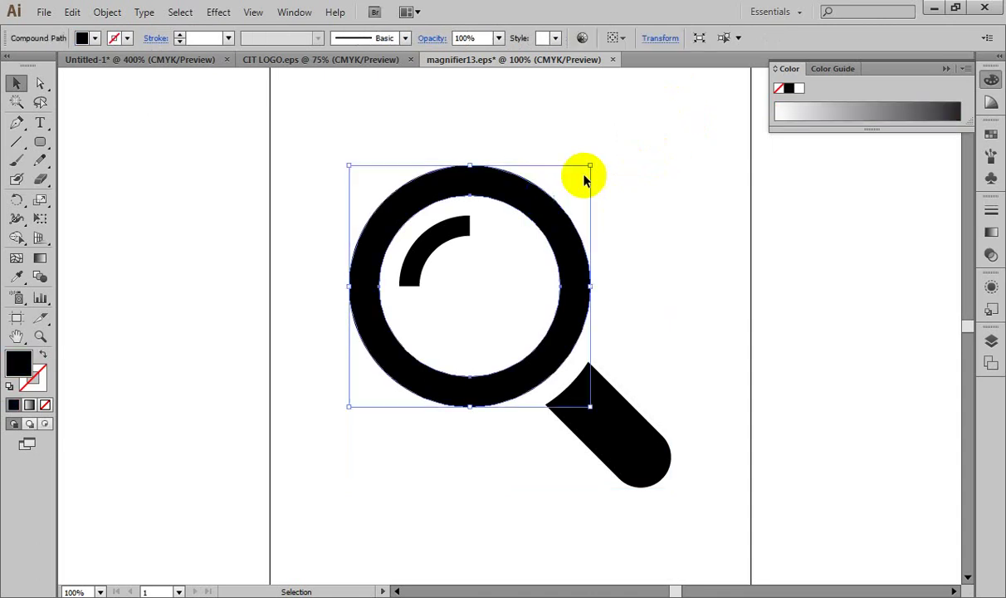
left_click_drag(687, 114, 634, 217)
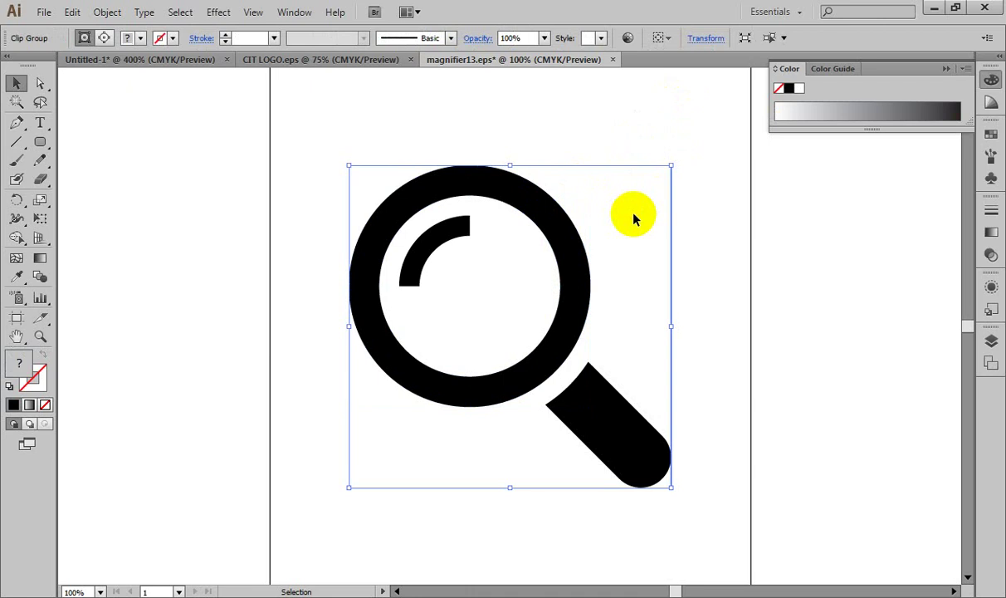
left_click_drag(635, 128, 629, 225)
right_click(628, 225)
left_click(669, 292)
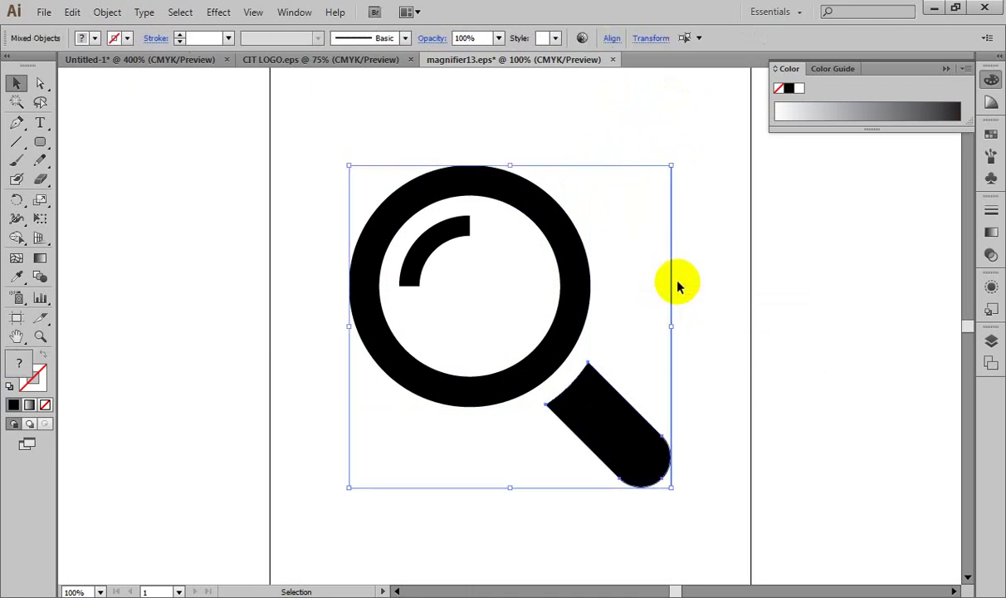
left_click(721, 186)
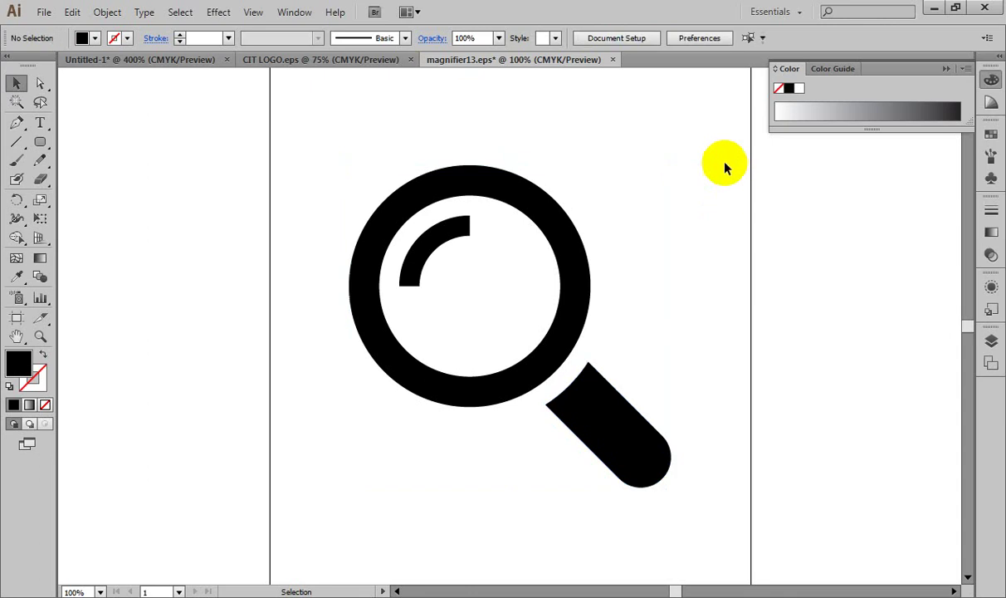
left_click_drag(703, 128, 653, 219)
left_click(653, 219)
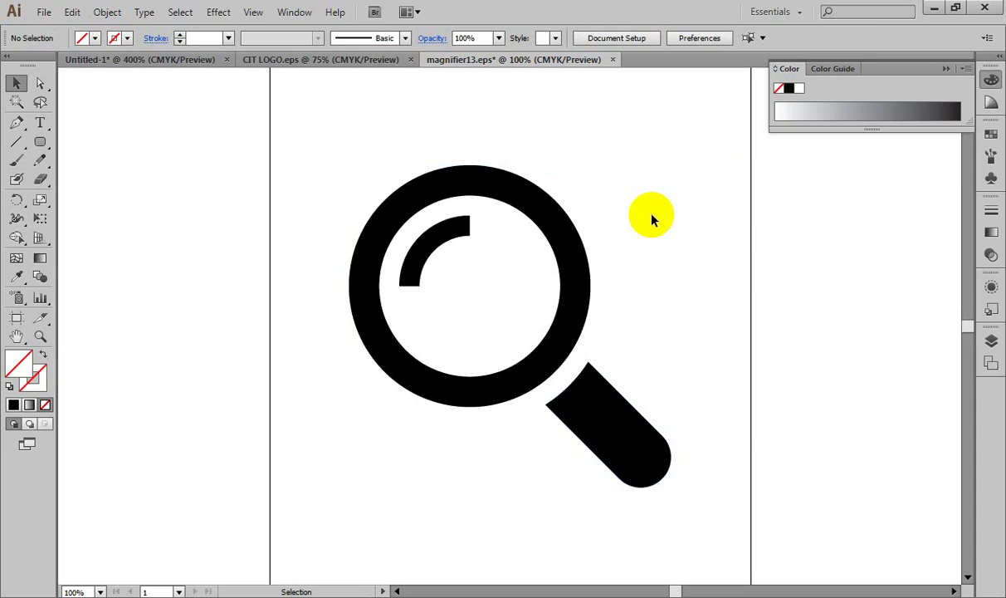
left_click_drag(291, 159, 676, 460)
left_click(716, 331)
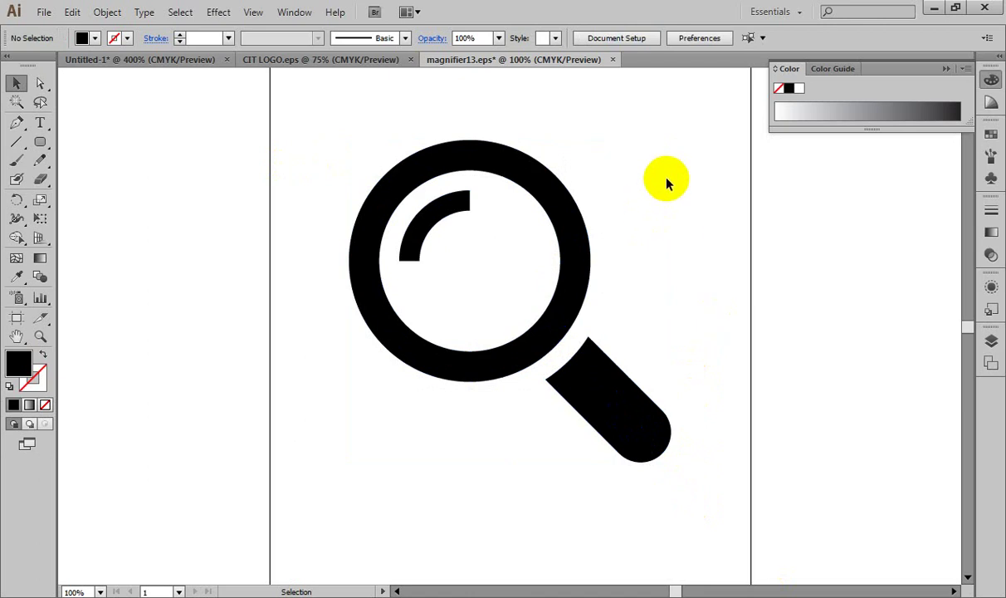
left_click(573, 323)
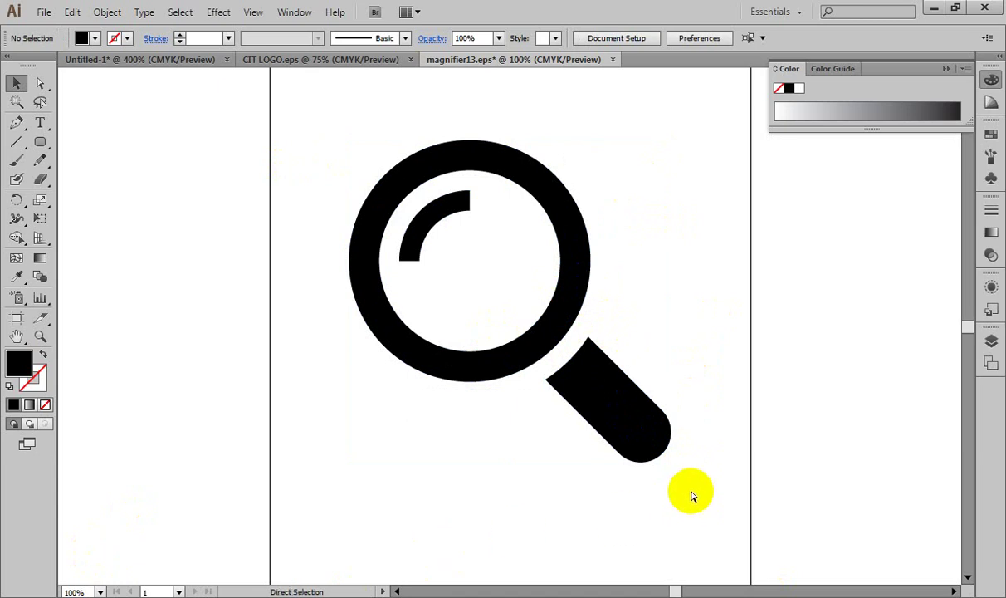
Step: Drag the black magnifier group a little lower and slightly left on the magnifier13.eps artboard
key("ctrl+z")
key("ctrl+z")
key("ctrl+z")
key("ctrl+z")
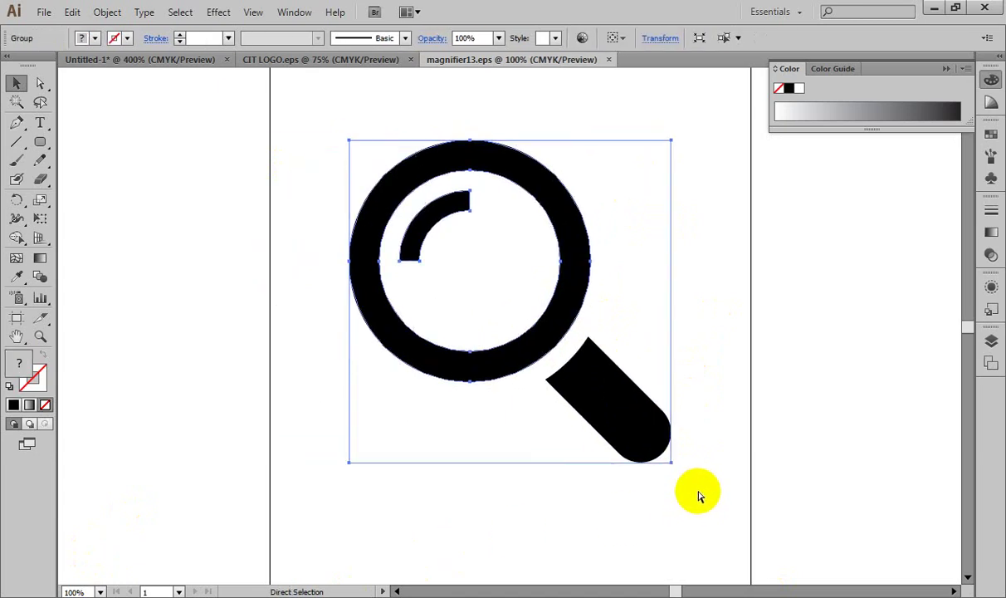
left_click_drag(588, 261, 582, 299)
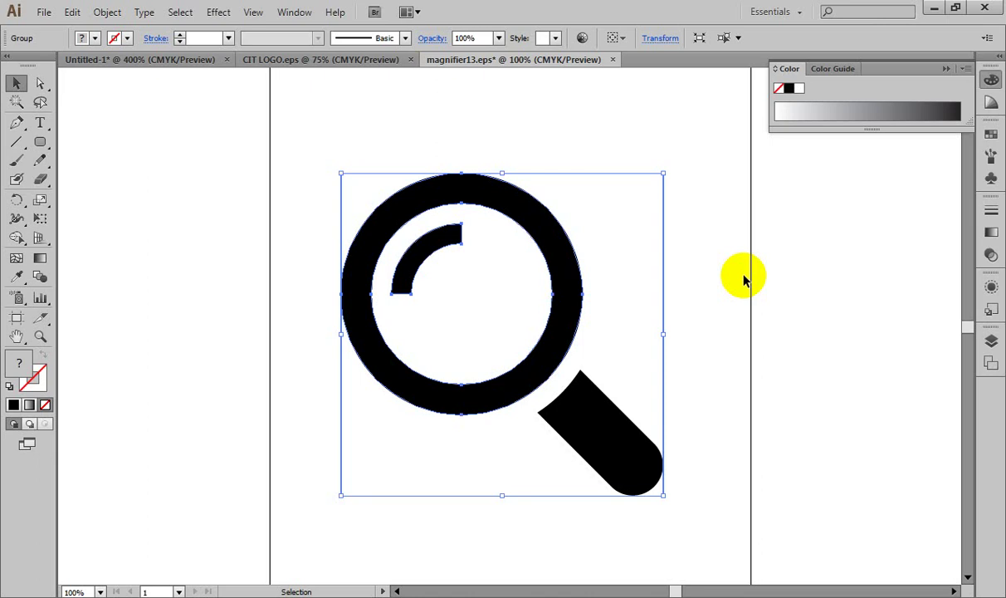
Step: Ungroup the magnifier artwork
left_click(107, 13)
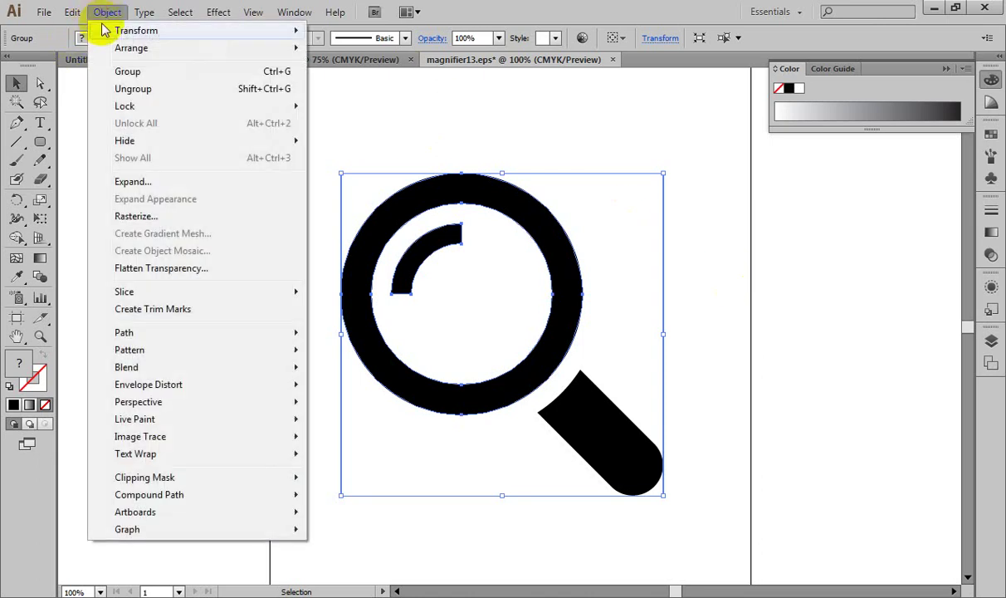
left_click(122, 183)
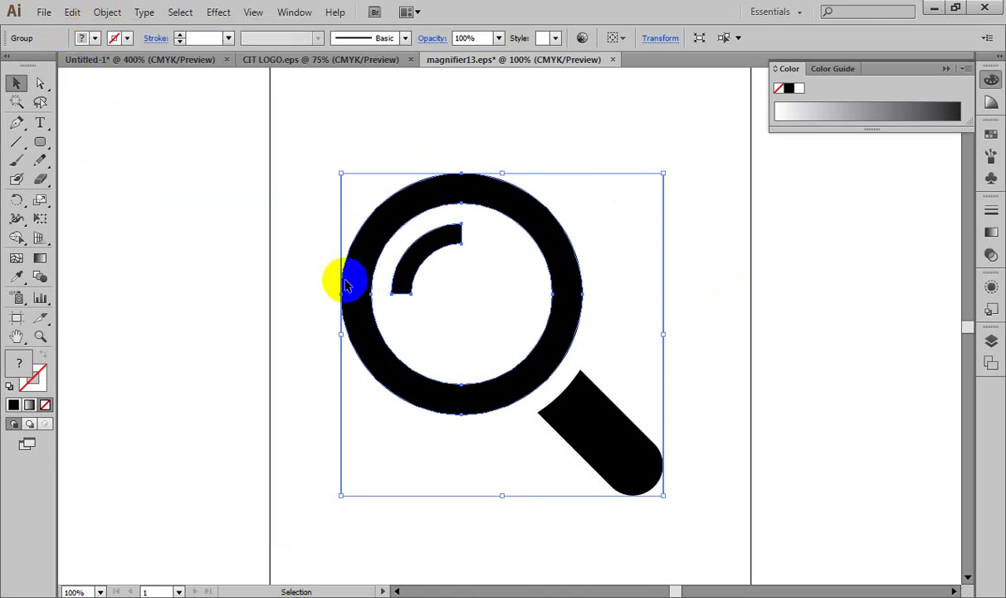
right_click(541, 241)
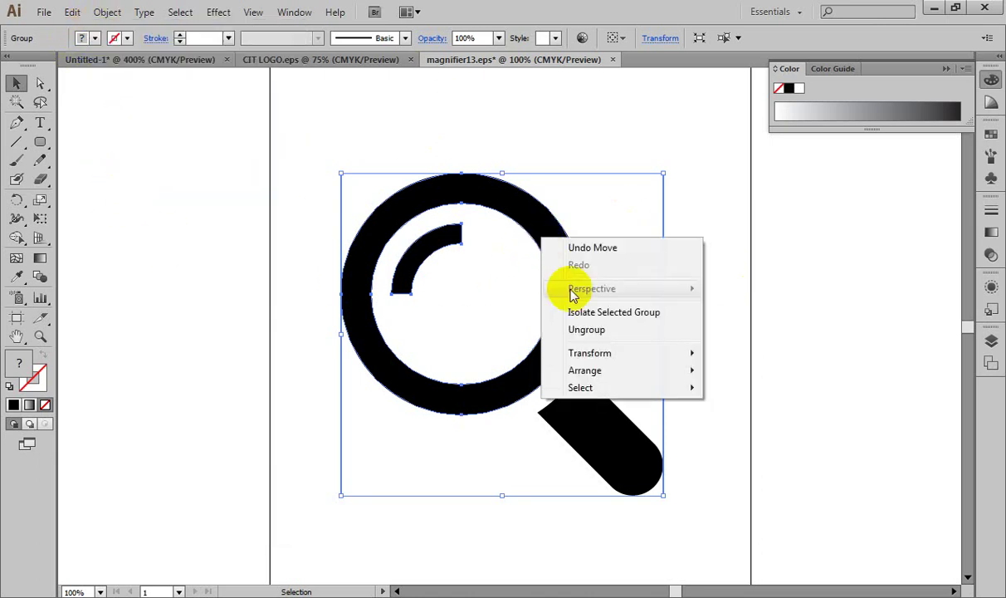
left_click(581, 330)
Step: Release the magnifier's clipping mask
left_click(739, 298)
left_click_drag(690, 127, 674, 186)
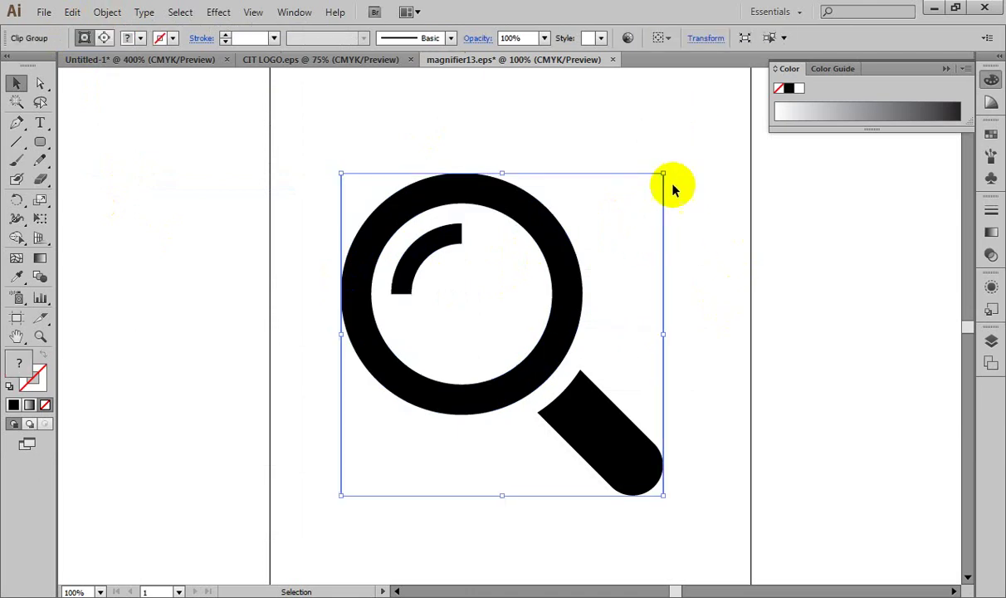
left_click_drag(701, 139, 640, 263)
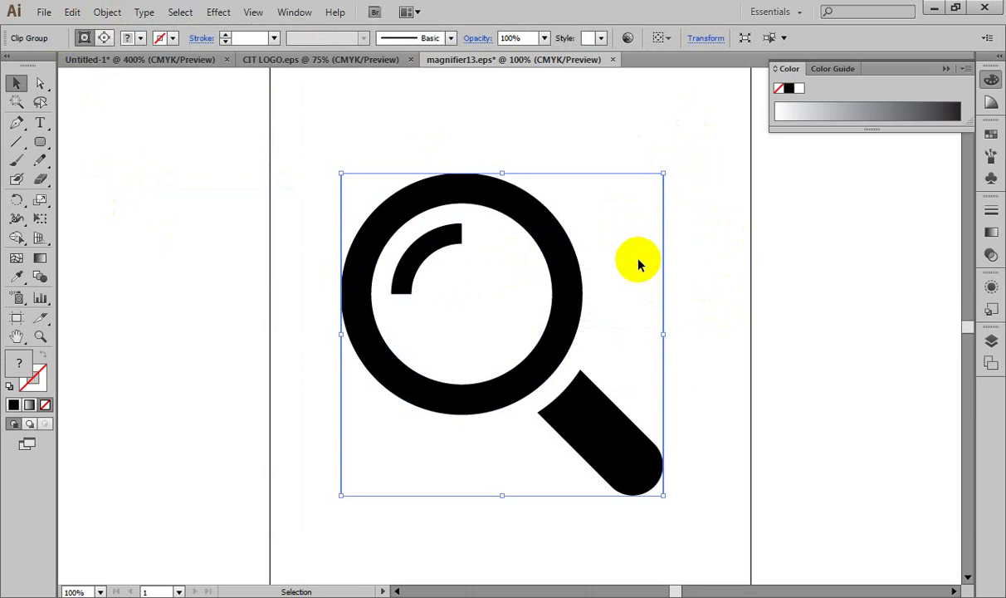
right_click(638, 255)
left_click(656, 344)
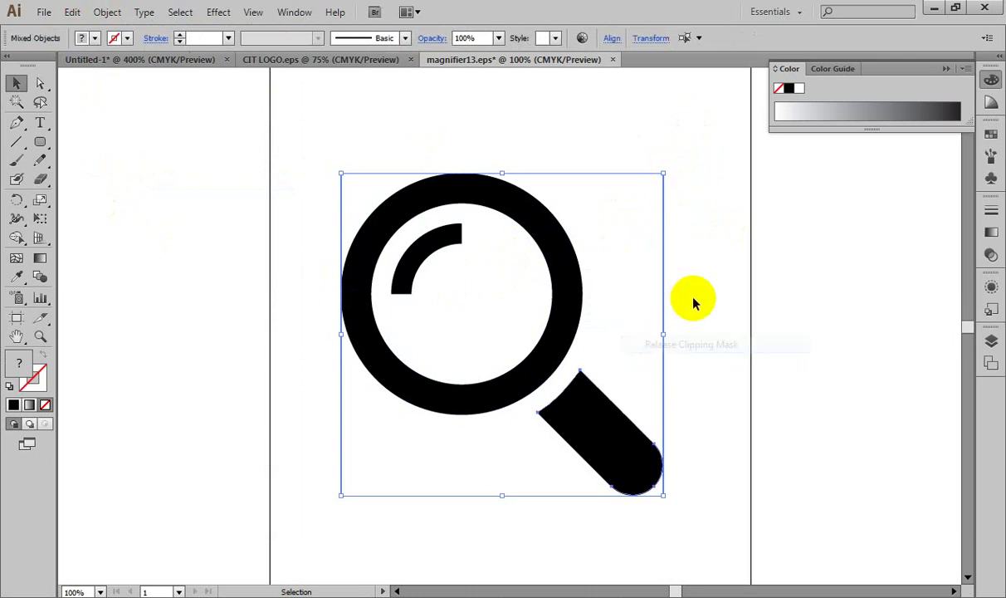
Step: Delete the leftover empty clipping rectangle and select the whole magnifier, ring and handle
left_click(694, 302)
left_click_drag(678, 141, 644, 233)
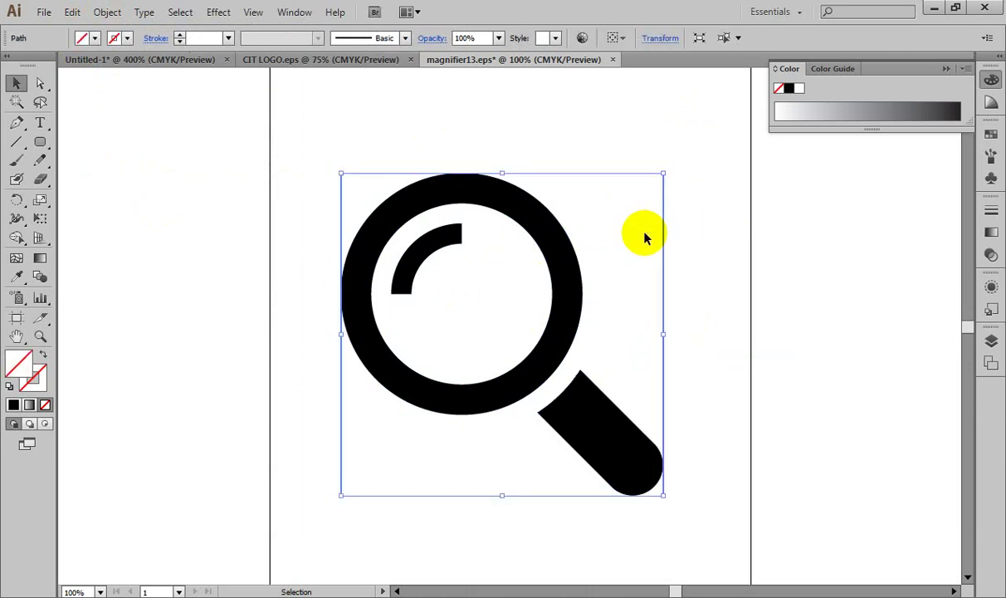
key("Delete")
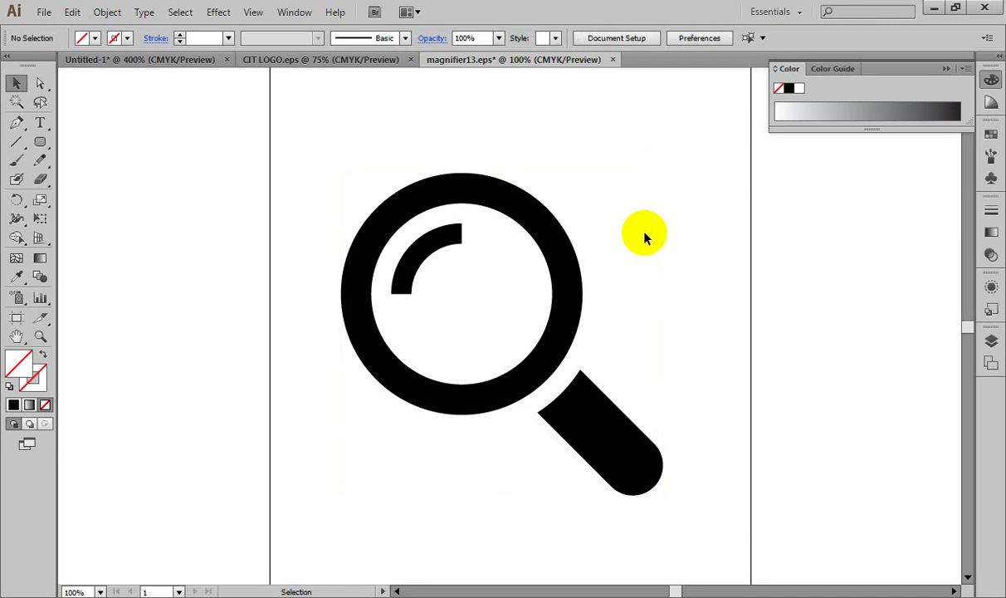
left_click(561, 240)
left_click(584, 395)
left_click(539, 322)
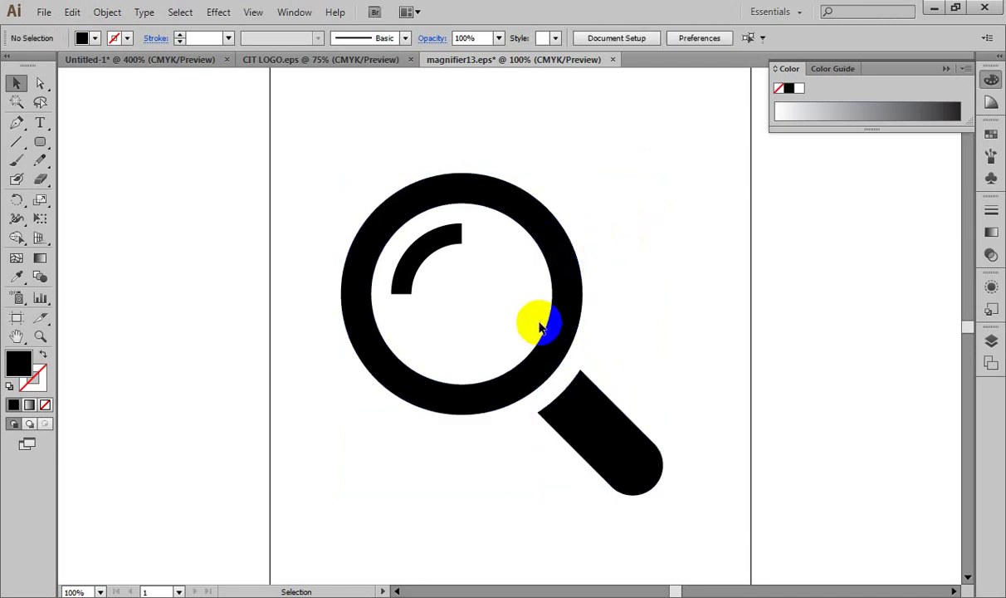
left_click_drag(337, 165, 716, 577)
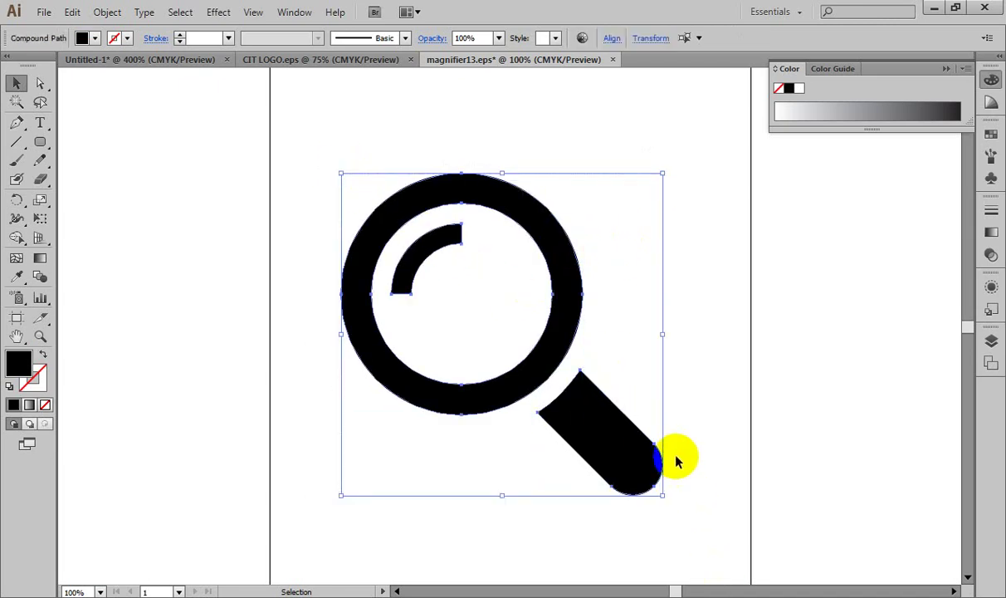
Step: Fill the magnifier with pink DD2A5E and set the Color panel to RGB
double_click(18, 359)
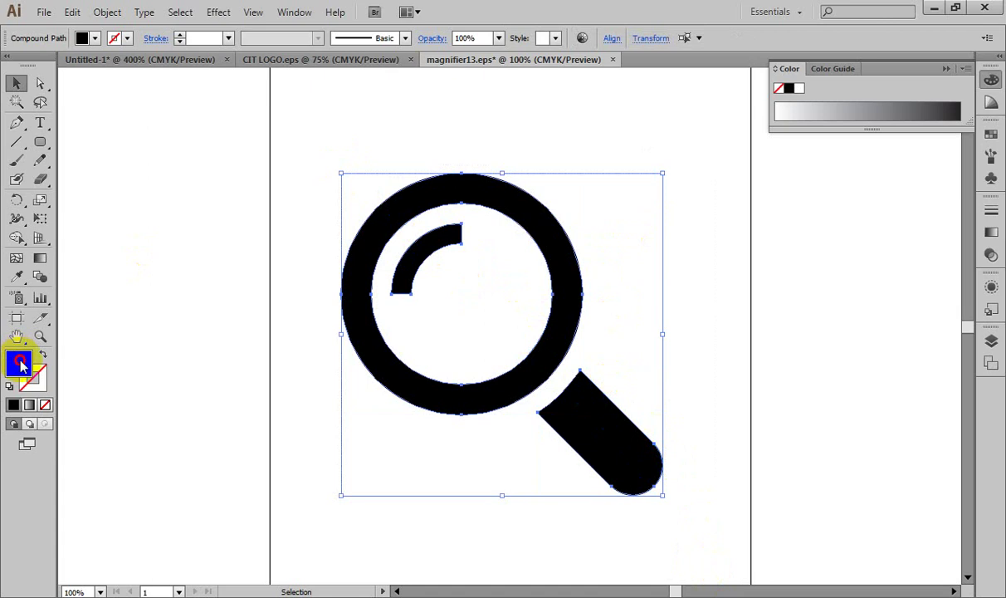
left_click(652, 333)
left_click(717, 310)
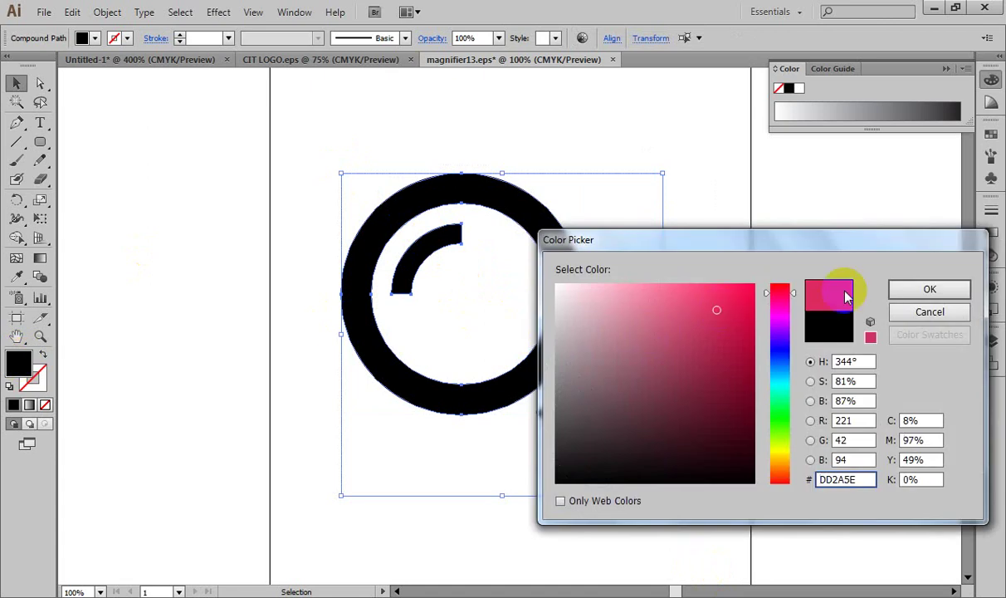
left_click(923, 288)
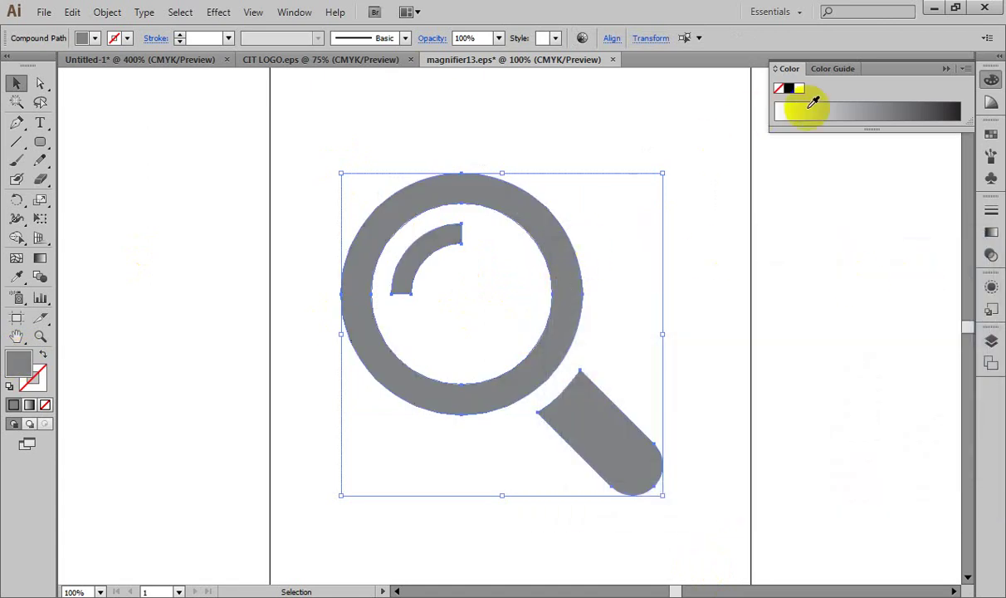
left_click(966, 69)
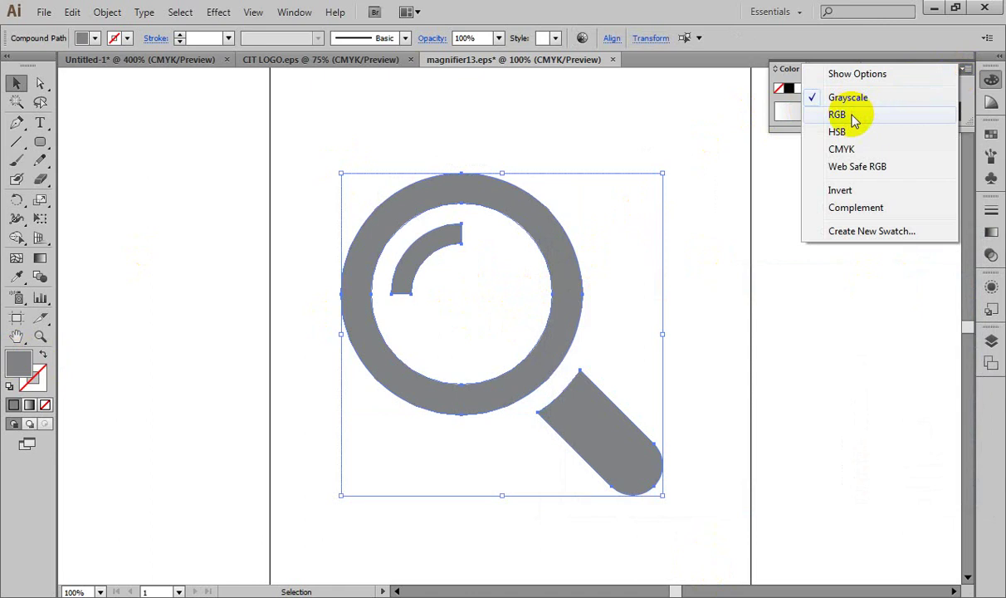
left_click(847, 115)
Step: Select and copy the pink magnifier, then switch to the Untitled-1 business card
left_click(775, 189)
left_click_drag(291, 135, 690, 506)
key("a")
key("v")
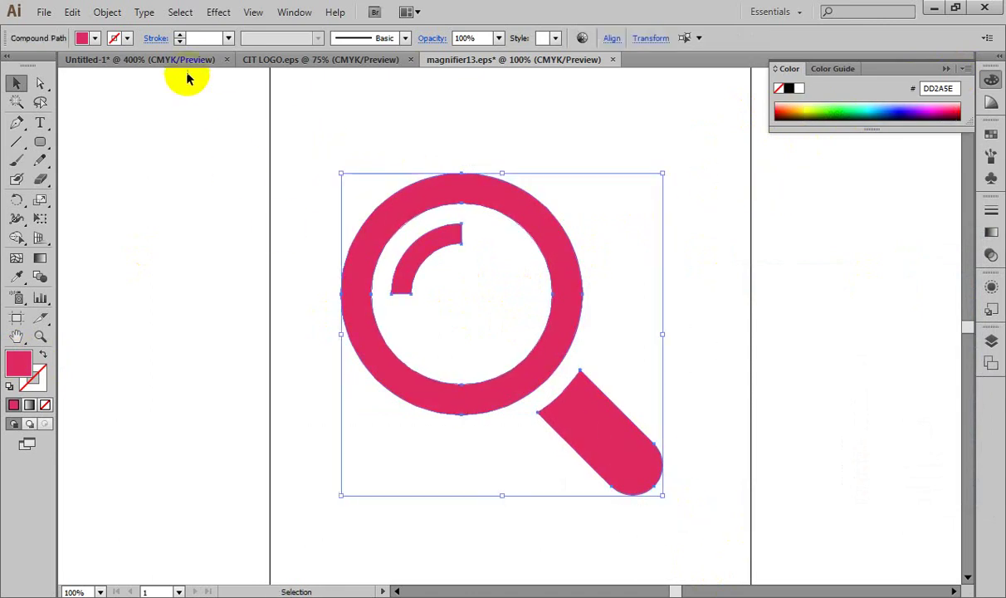
left_click(188, 61)
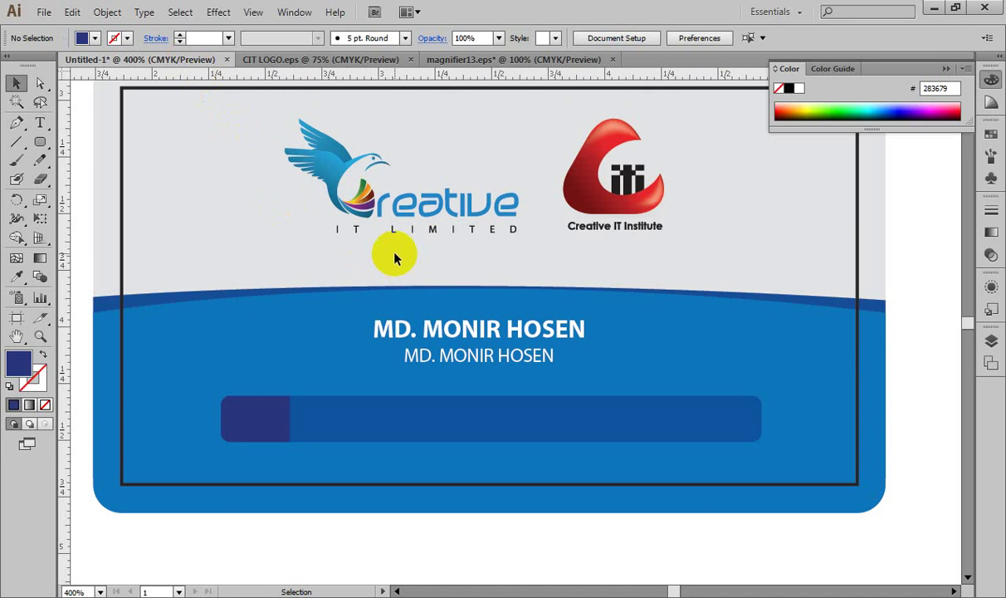
Step: Paste the magnifier into the card and scale it down into the search bar's navy left block
key("ctrl+v")
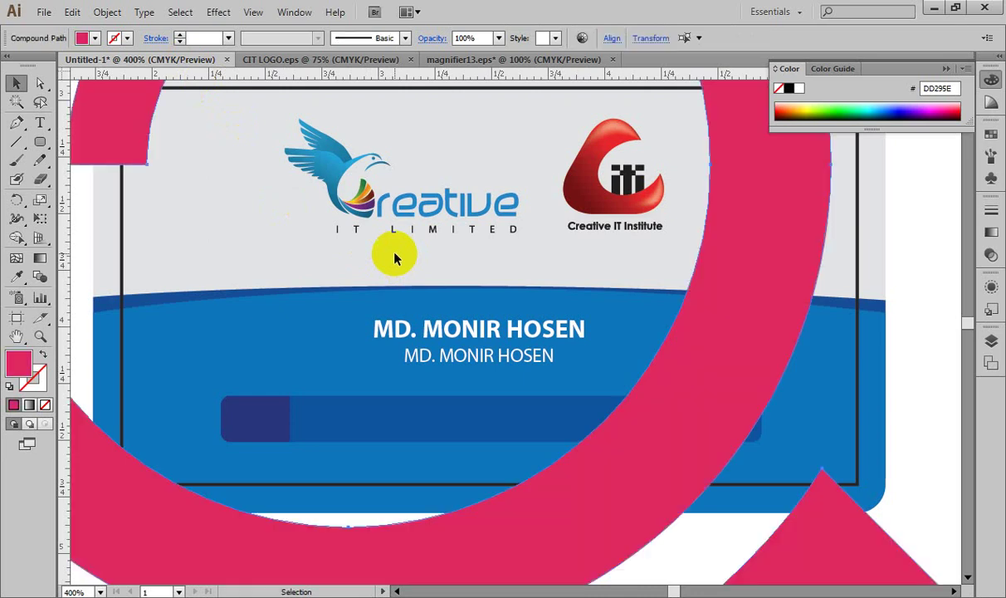
key("ctrl+minus")
key("ctrl+minus")
key("ctrl+minus")
key("ctrl+minus")
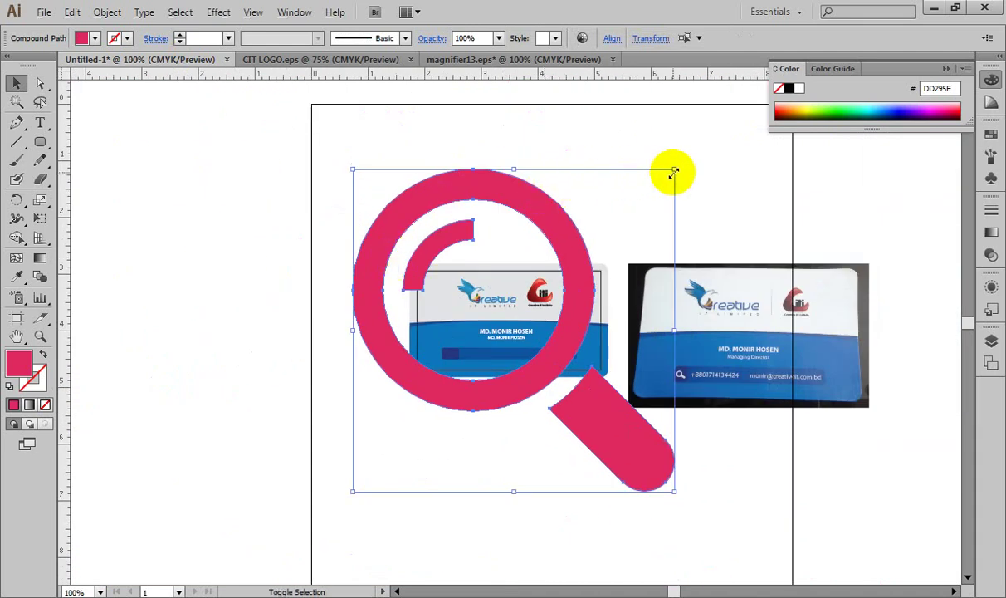
left_click_drag(675, 170, 529, 313)
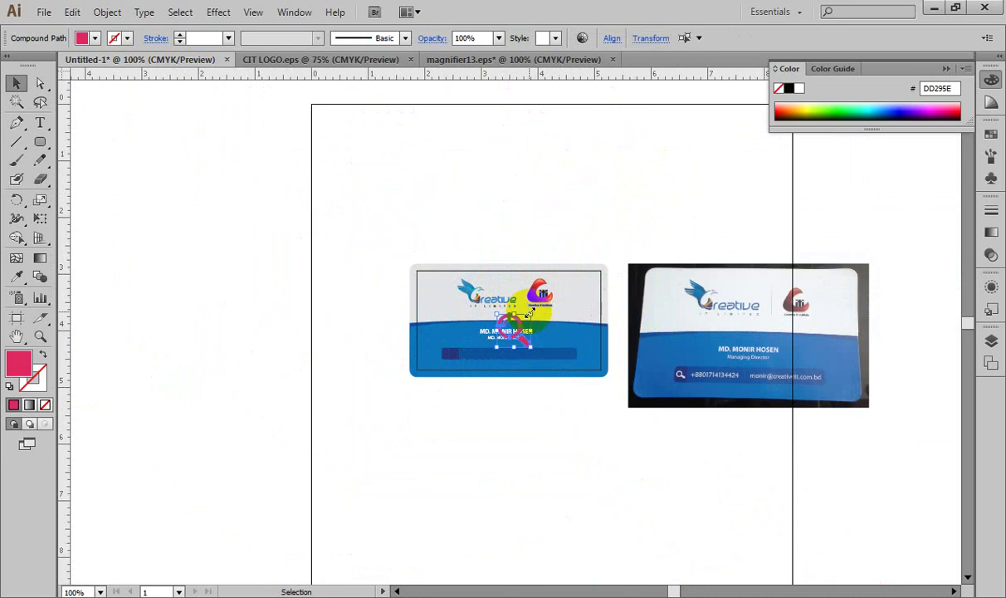
key("ctrl+equal")
key("ctrl+equal")
key("ctrl+equal")
key("ctrl+equal")
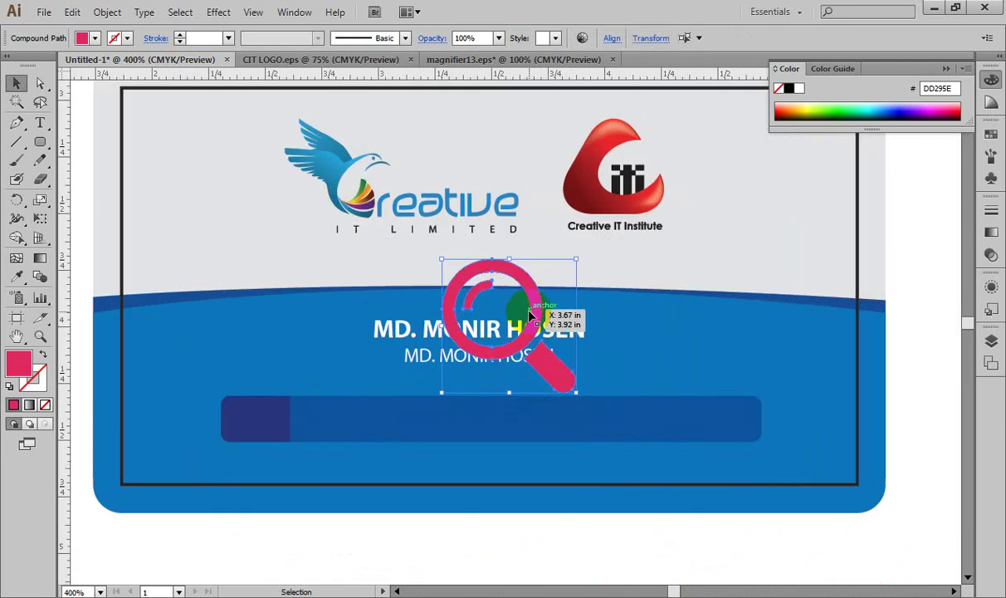
left_click_drag(578, 261, 254, 423)
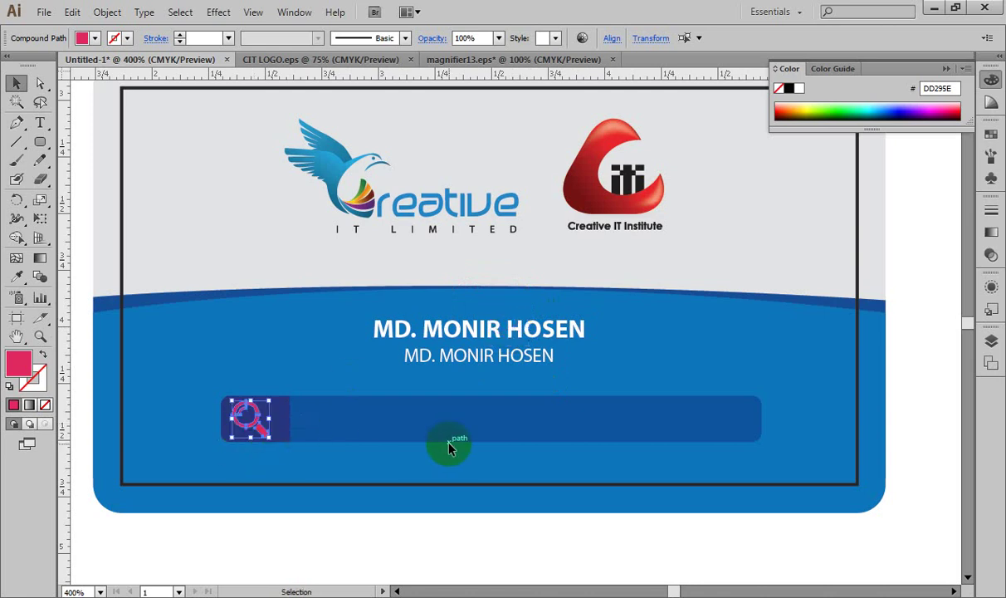
Step: Fill the magnifier icon with white (FFFFFF)
double_click(18, 363)
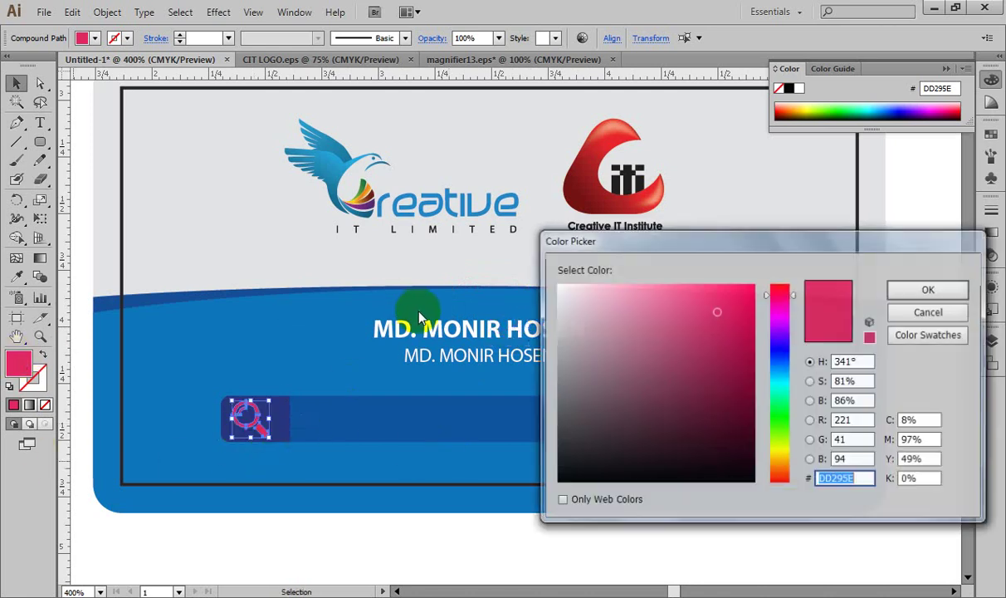
left_click_drag(558, 293, 555, 282)
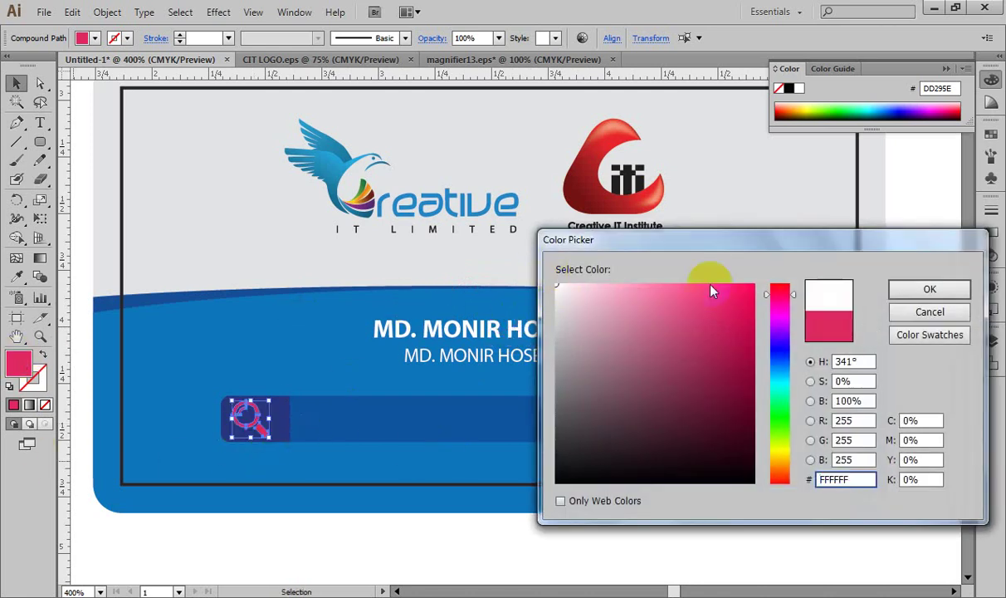
left_click(949, 289)
Step: Nudge the white magnifier slightly right within the navy block and reselect it
key("ctrl+plus")
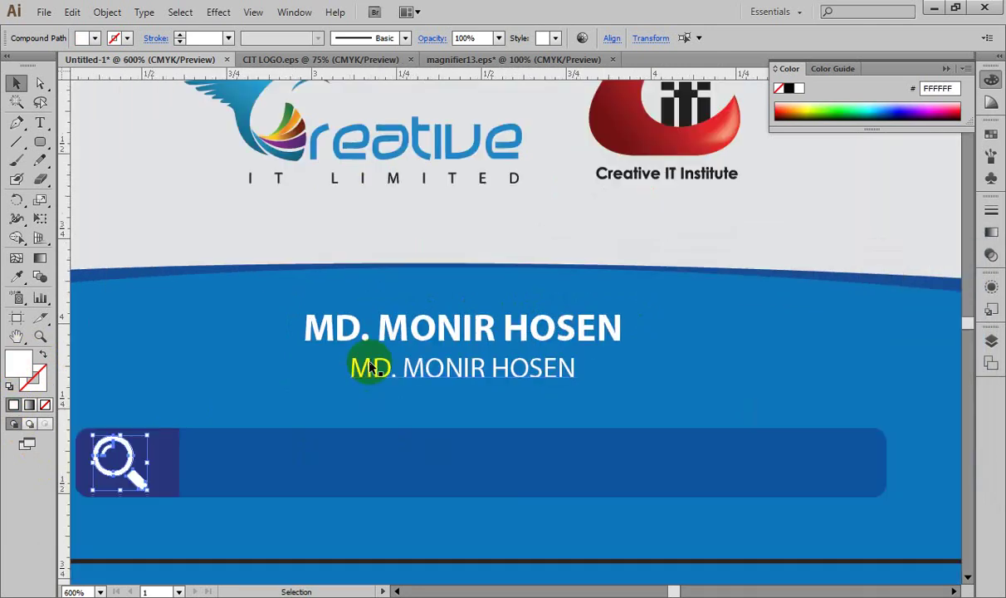
left_click_drag(389, 366, 506, 337)
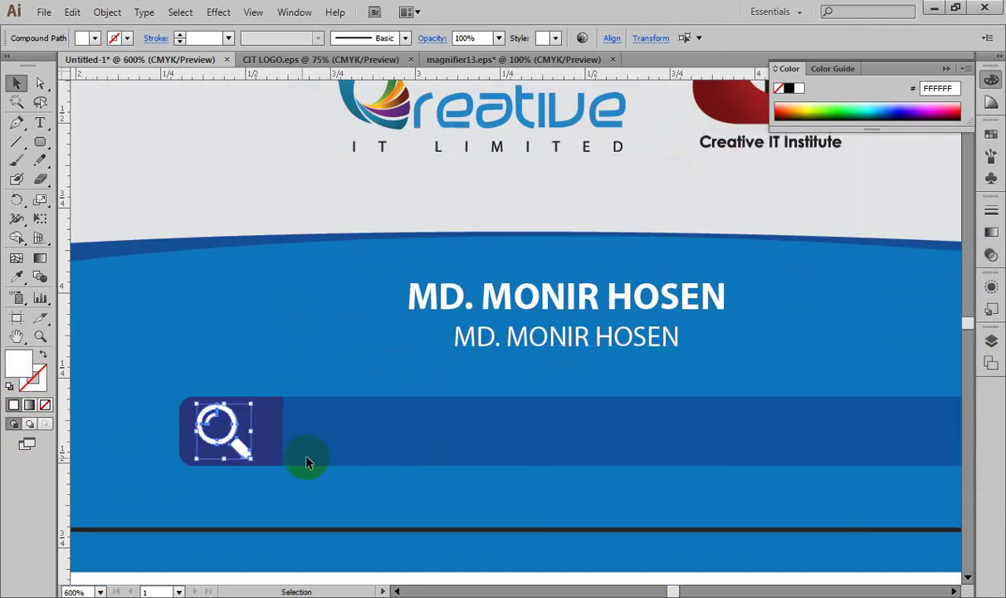
key("Right")
key("Right")
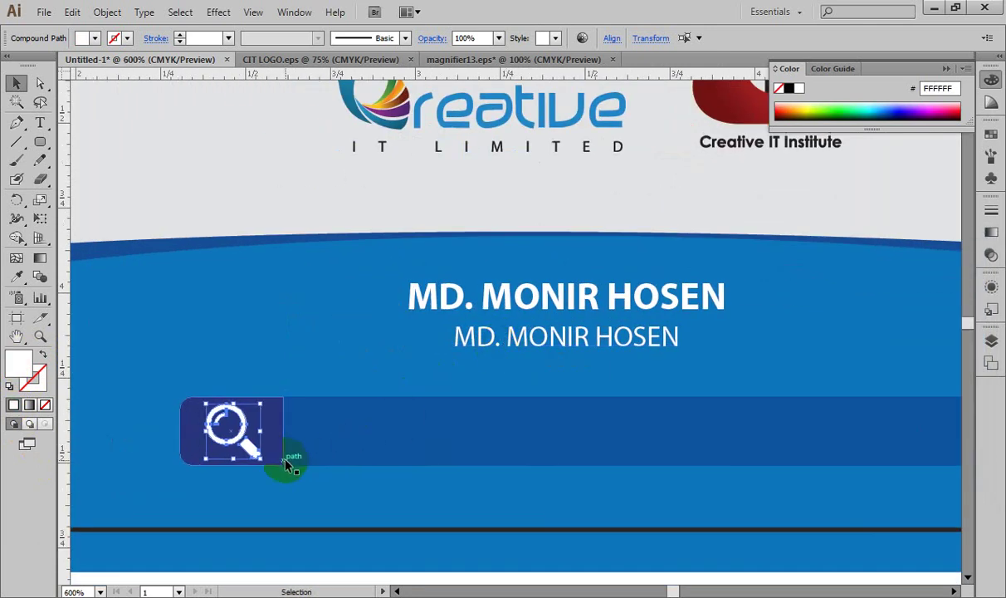
left_click(307, 538)
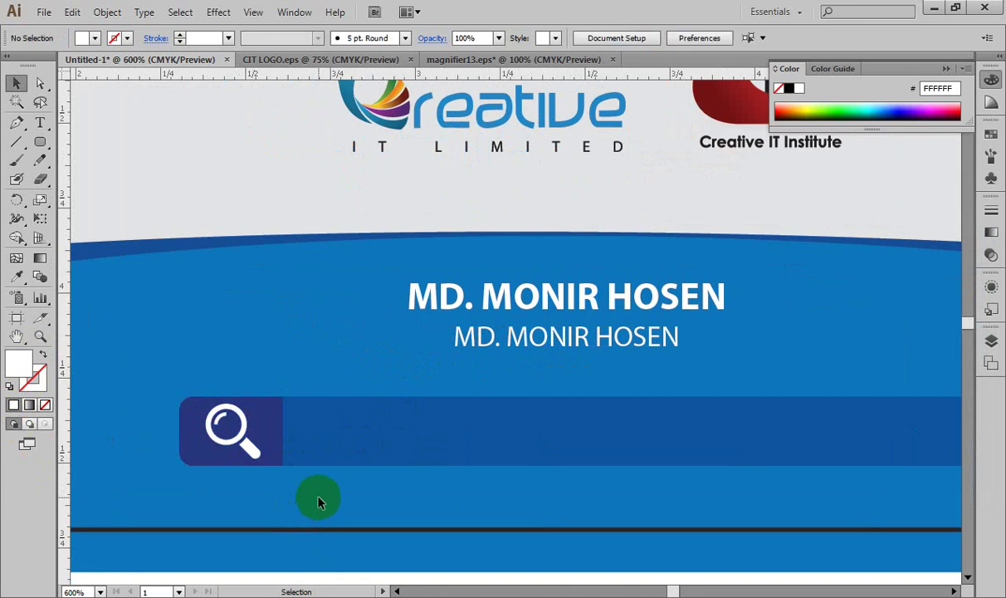
key("ctrl+minus")
left_click_drag(423, 446, 291, 440)
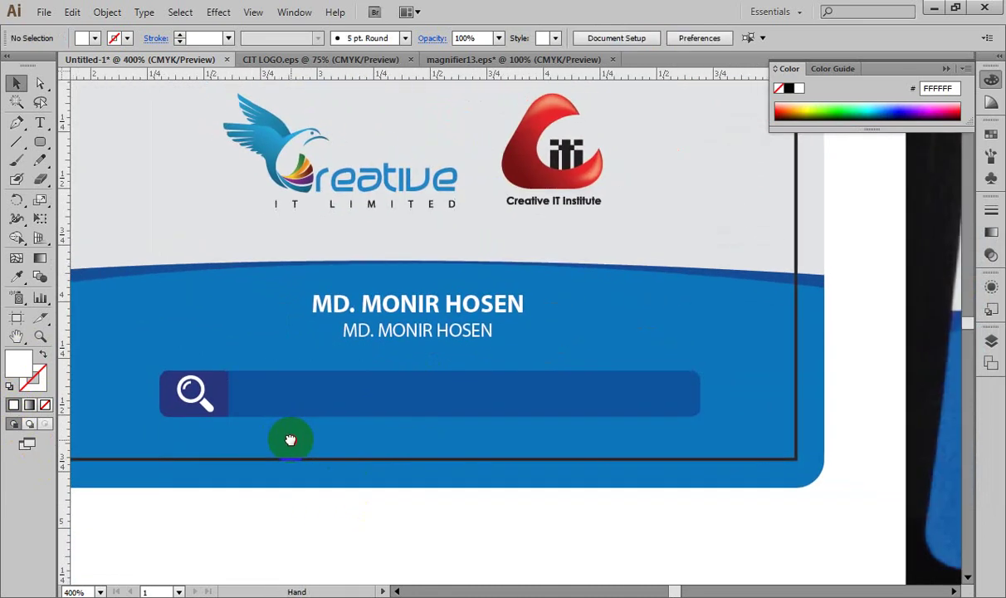
left_click(207, 406)
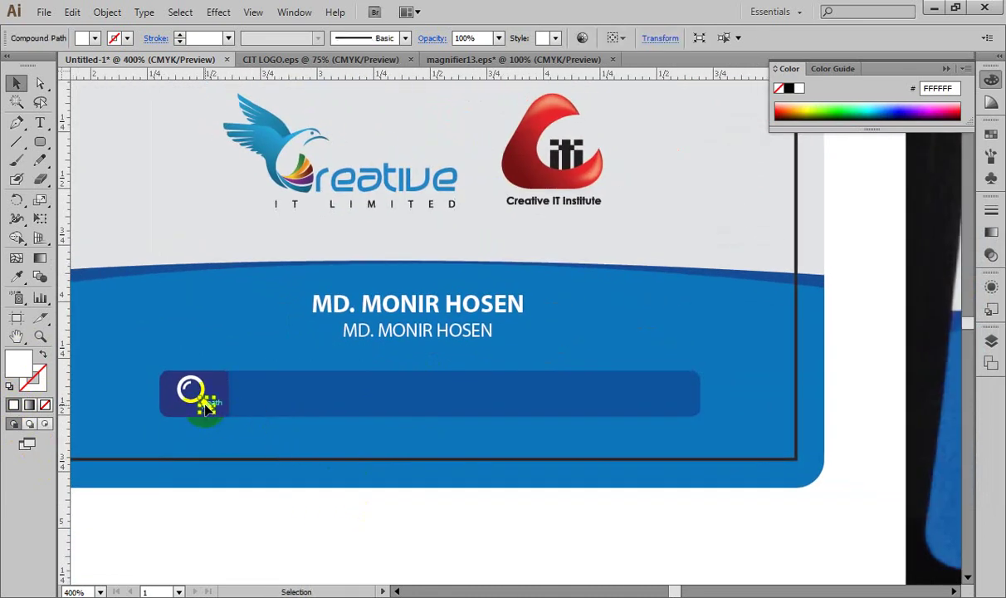
key("ctrl+plus")
key("ctrl+plus")
left_click_drag(206, 409, 590, 378)
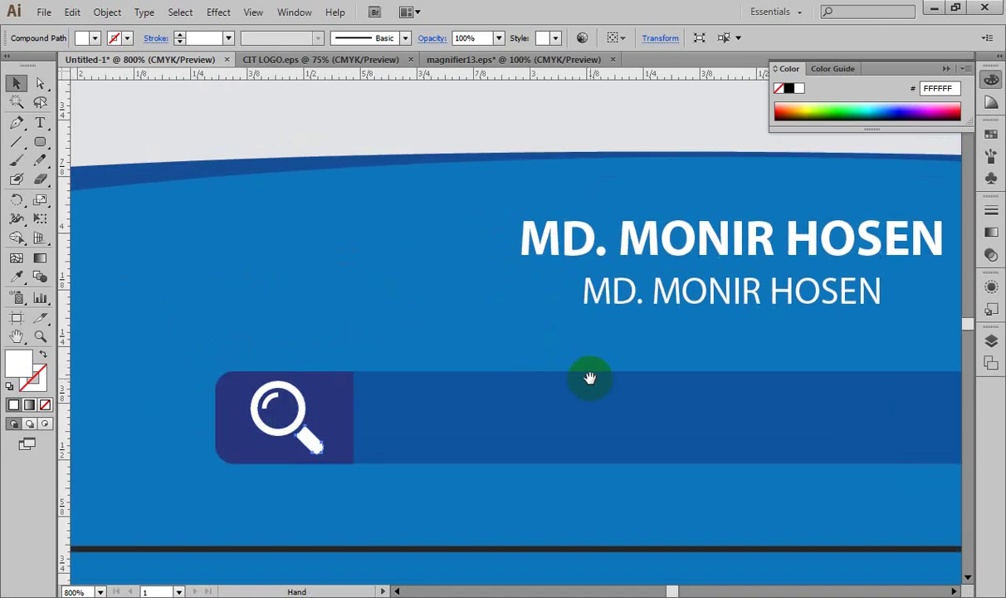
Step: Select all parts of the magnifier icon and group them with Ctrl+G
left_click(153, 339)
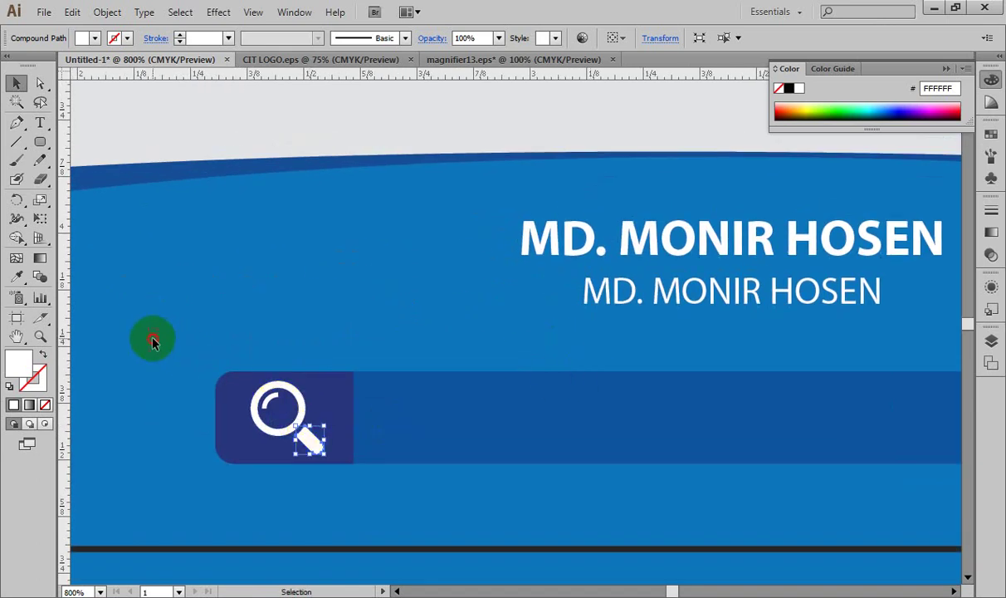
left_click_drag(152, 339, 231, 449)
key("ctrl+shift+a")
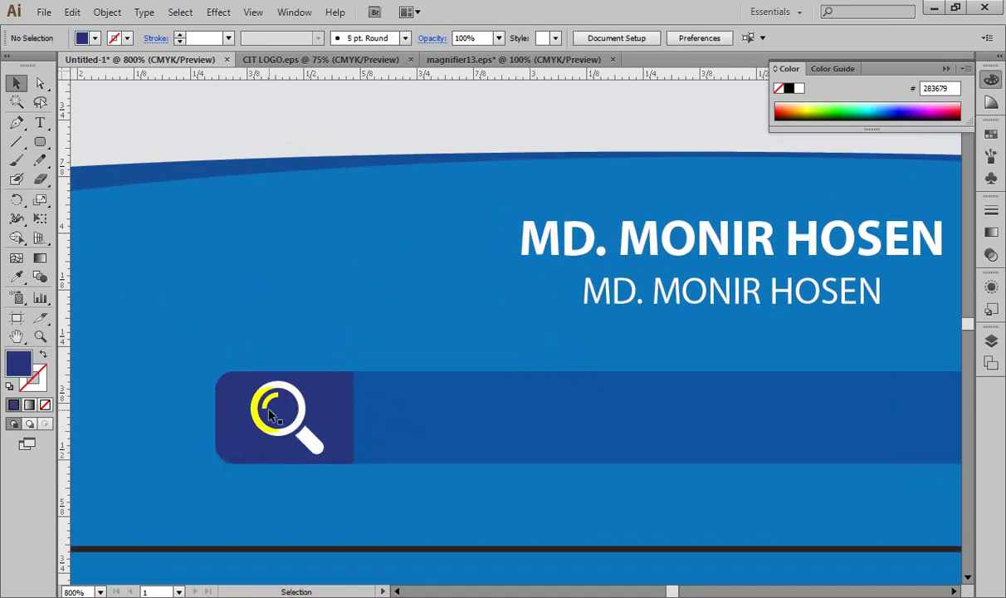
left_click_drag(270, 416, 315, 461)
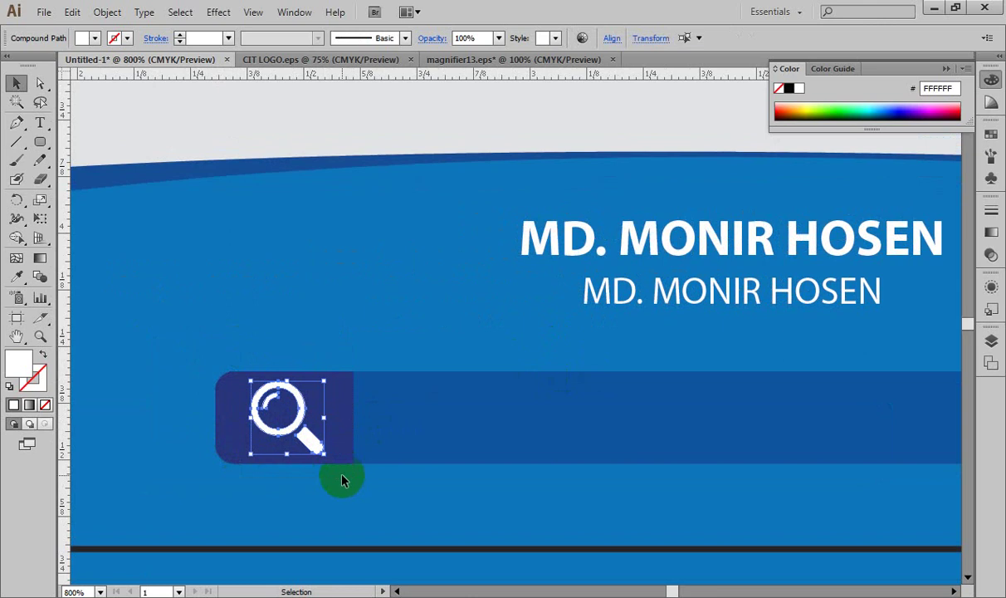
key("a")
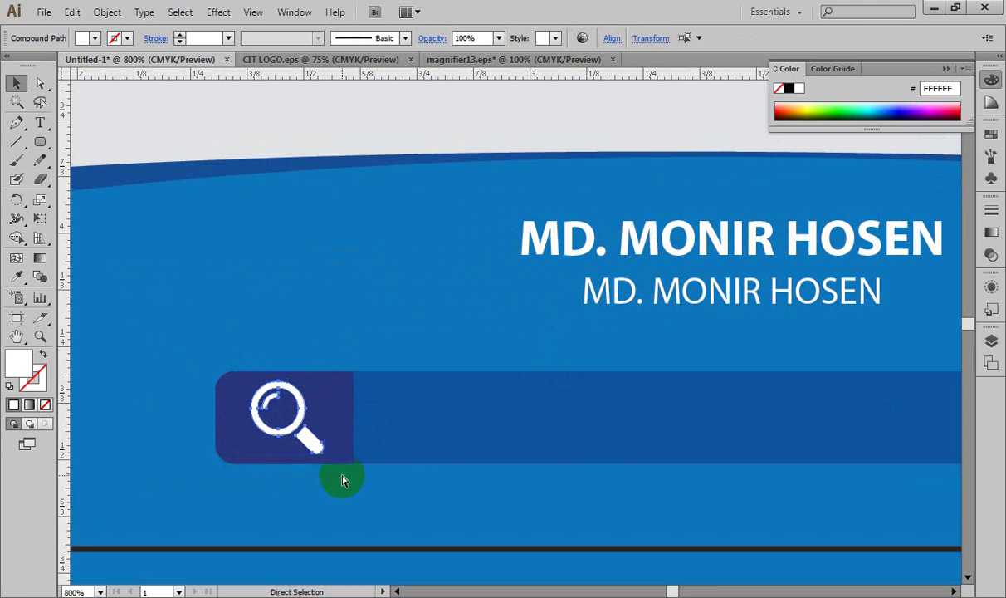
key("v")
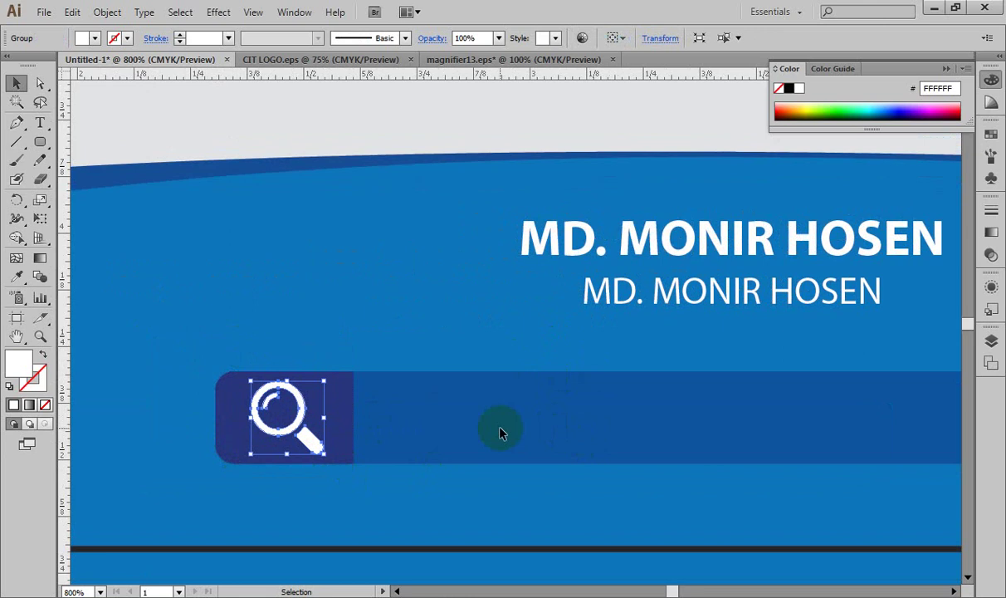
left_click(350, 417)
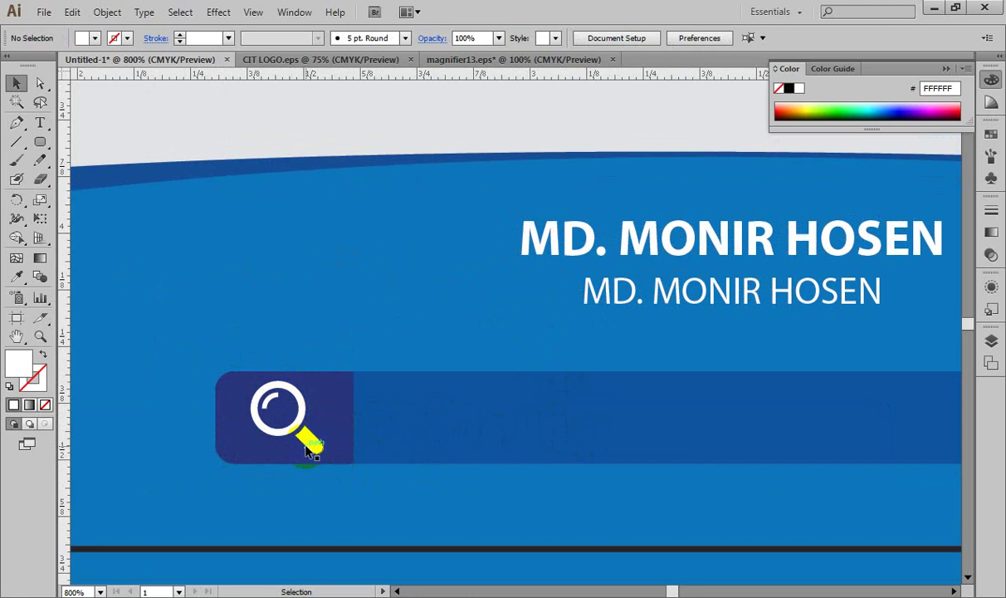
Step: Scale the grouped magnifier slightly smaller so it sits centred in the navy block
left_click(306, 437)
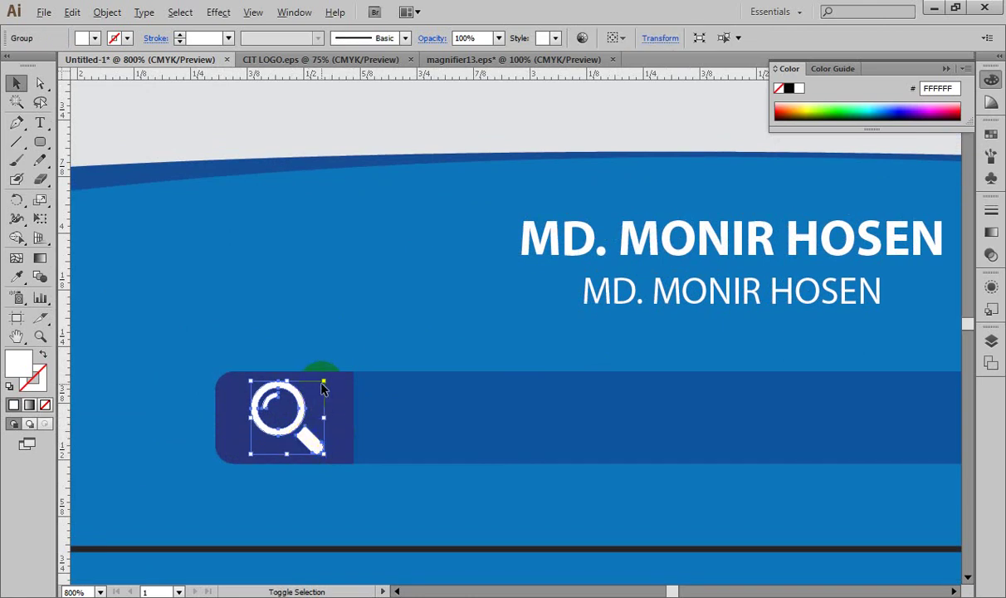
left_click_drag(324, 381, 316, 388)
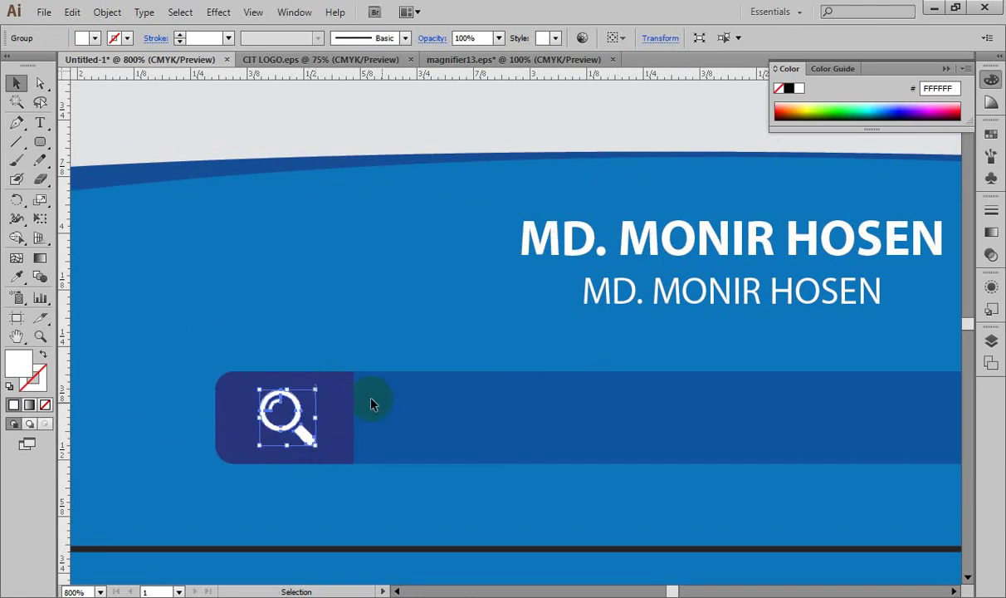
left_click(493, 422)
left_click_drag(498, 438, 360, 433)
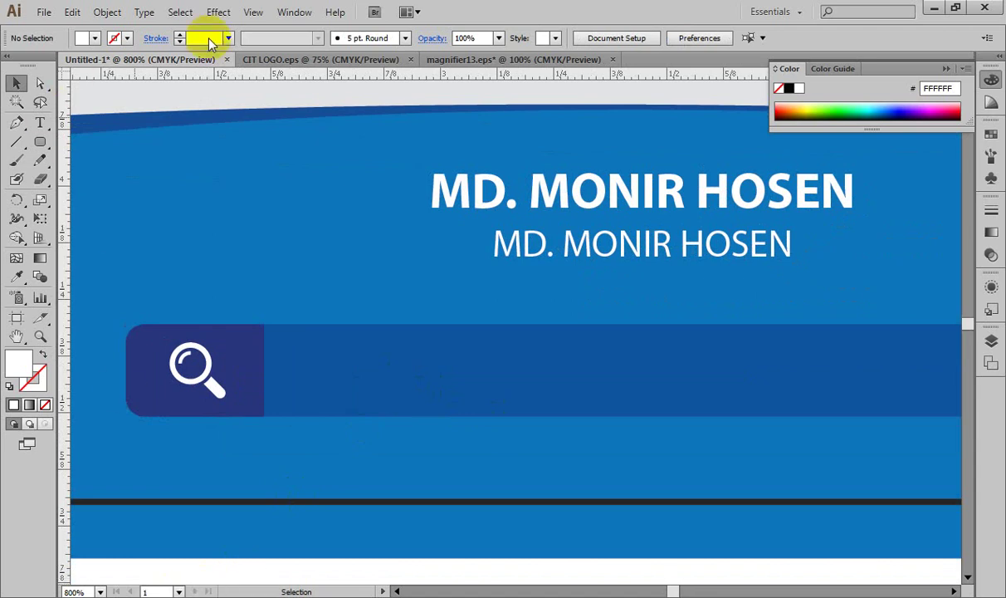
Step: Add a text line in the search bar beside the magnifier, starting the phone number with +880
left_click(40, 123)
left_click(324, 361)
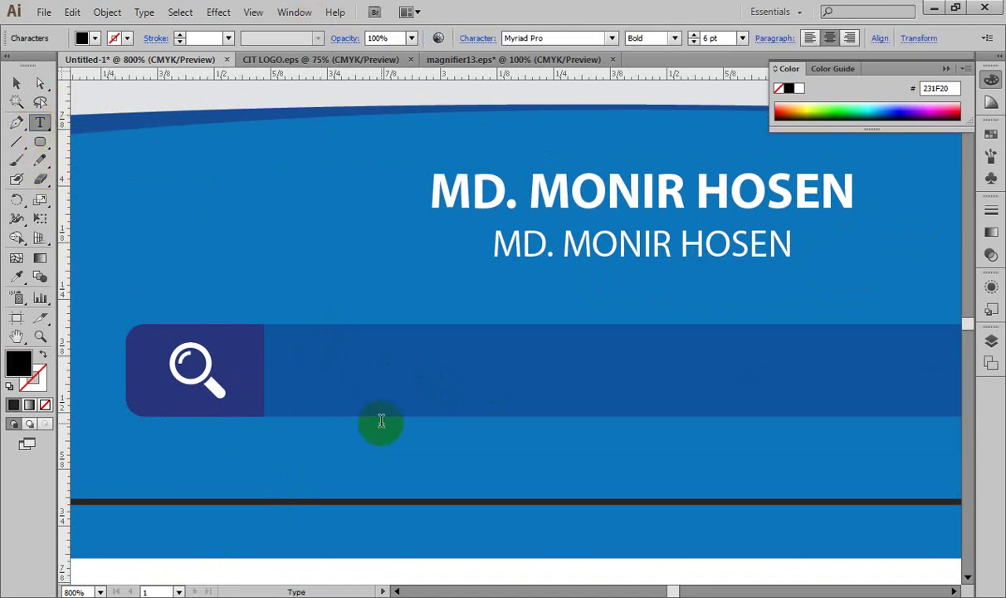
type("+880")
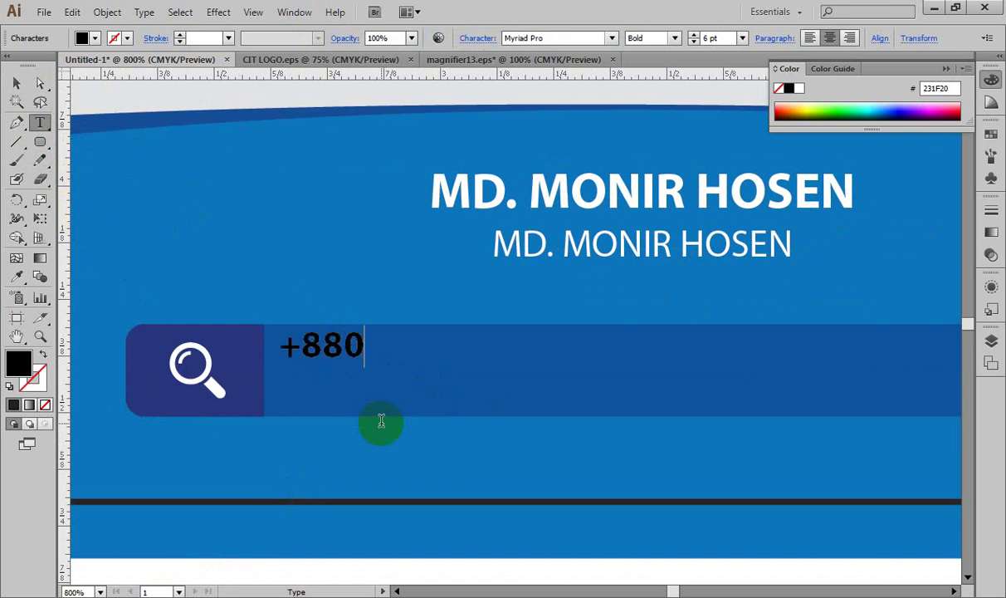
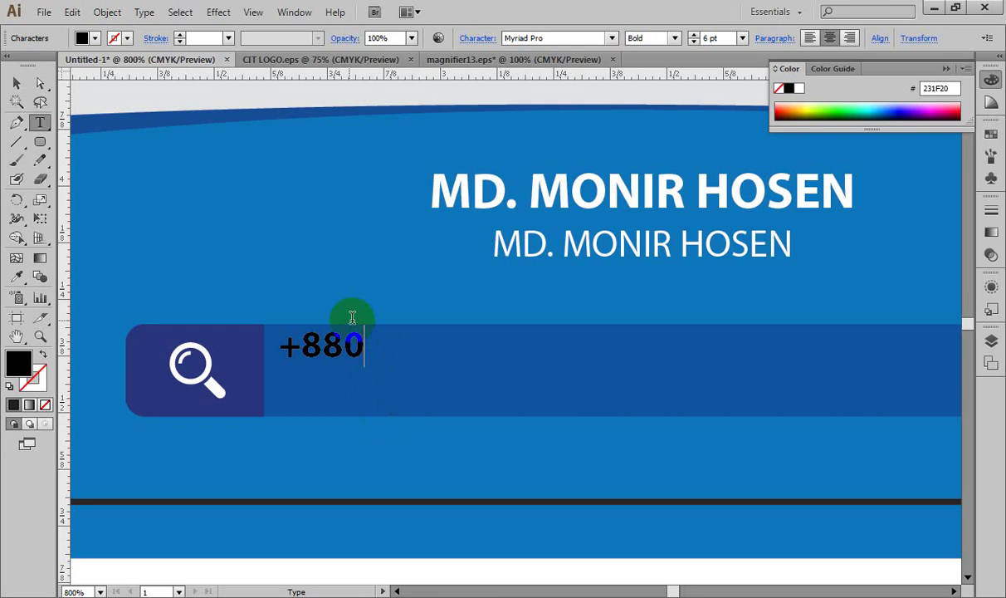
Step: Finish the phone number with 12345678 and move it just right of the magnifier
type("12345678")
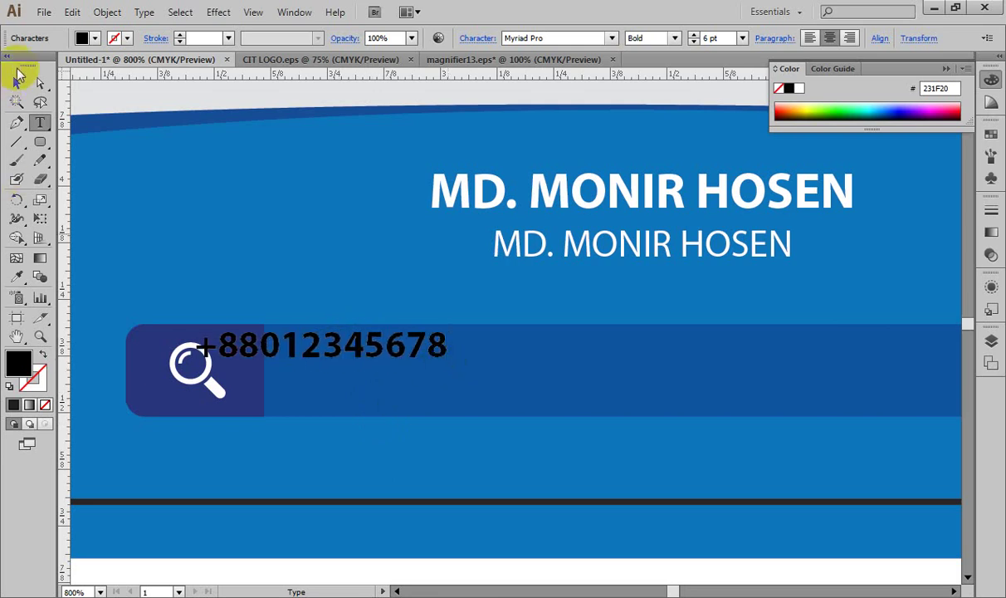
left_click(18, 84)
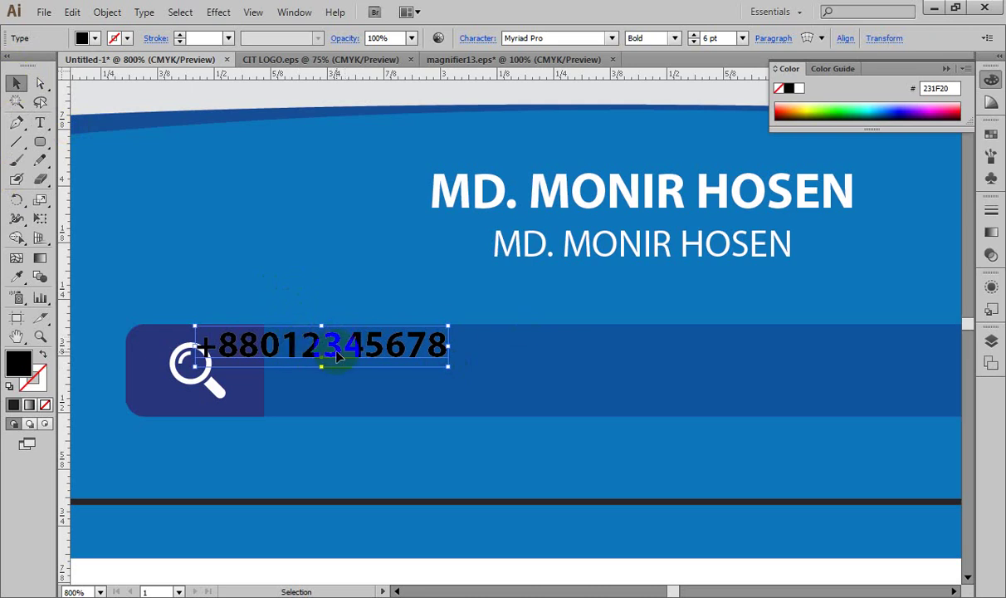
left_click_drag(332, 348, 431, 378)
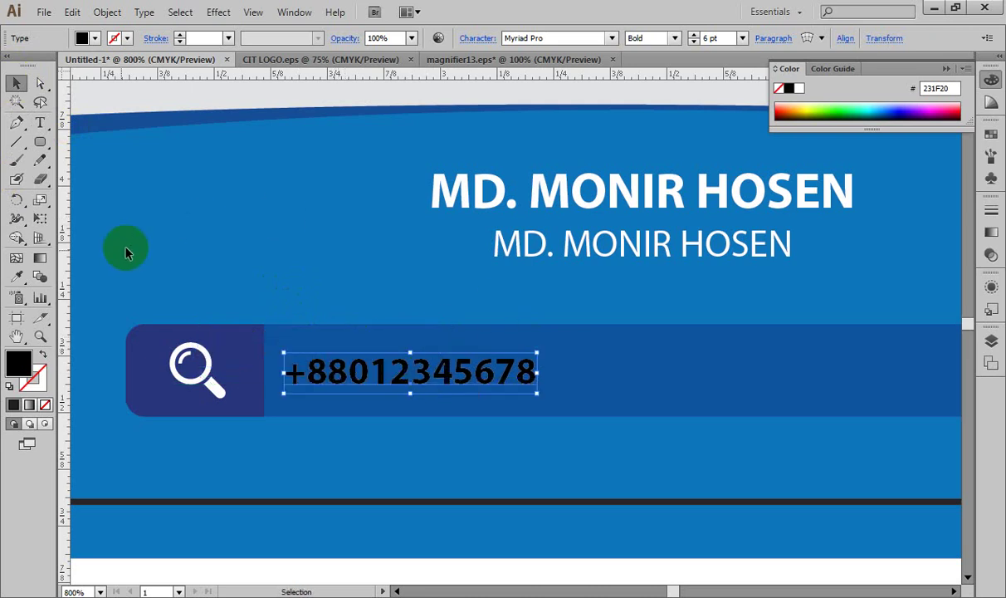
Step: Left-align the phone number, nudge it beside the magnifier, and set it to Regular weight
left_click(40, 123)
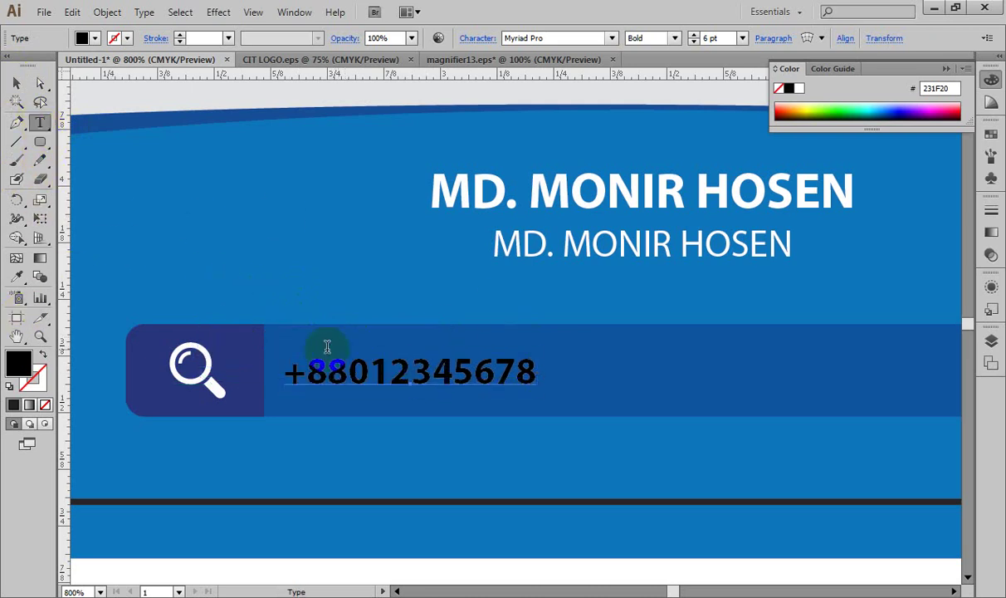
left_click(369, 371)
key("ctrl+a")
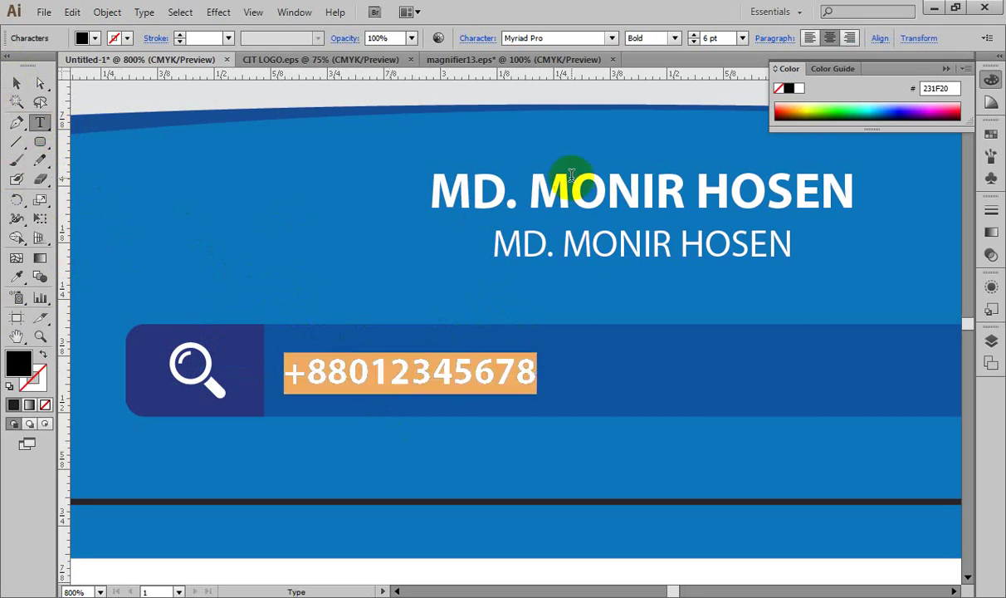
left_click(812, 38)
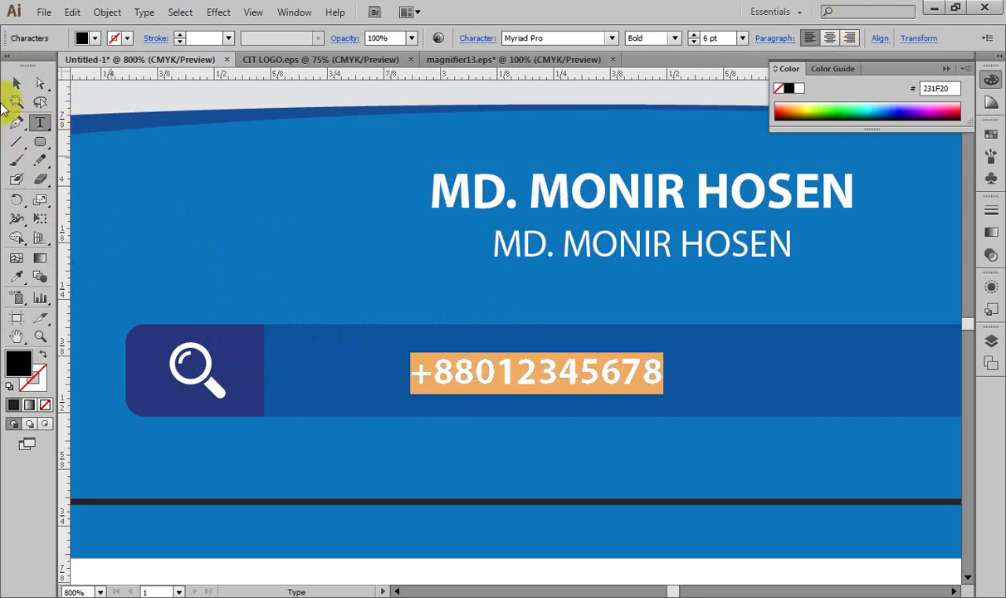
left_click(16, 84)
key("shift+Left")
key("shift+Left")
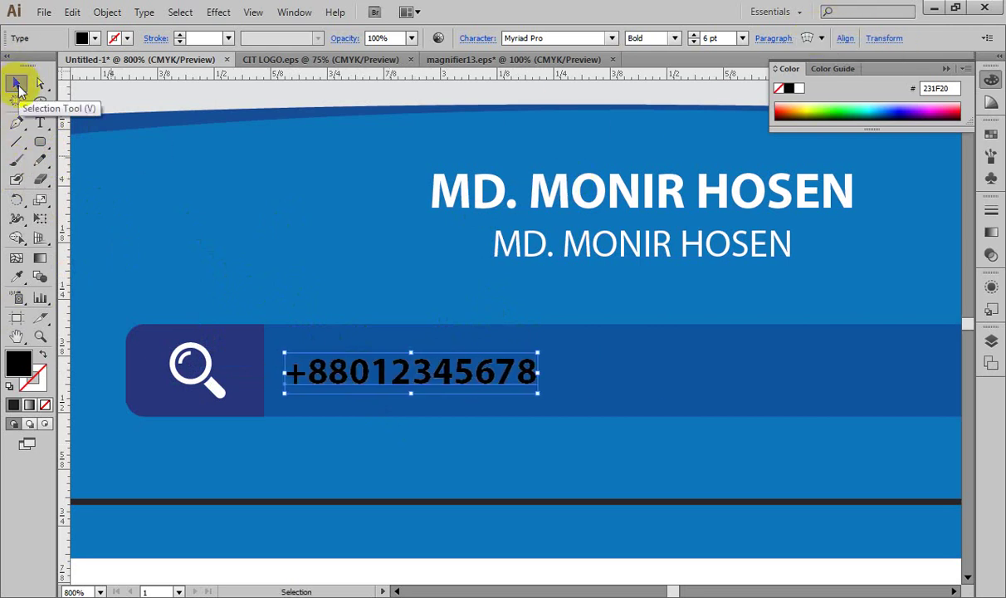
key("shift+Left")
key("shift+Right")
key("Up")
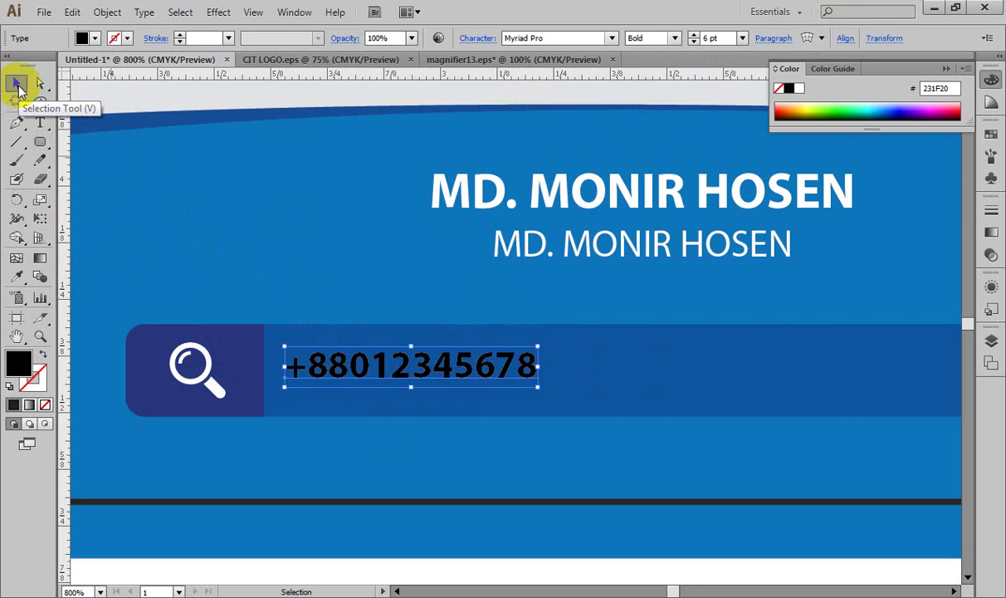
left_click(675, 39)
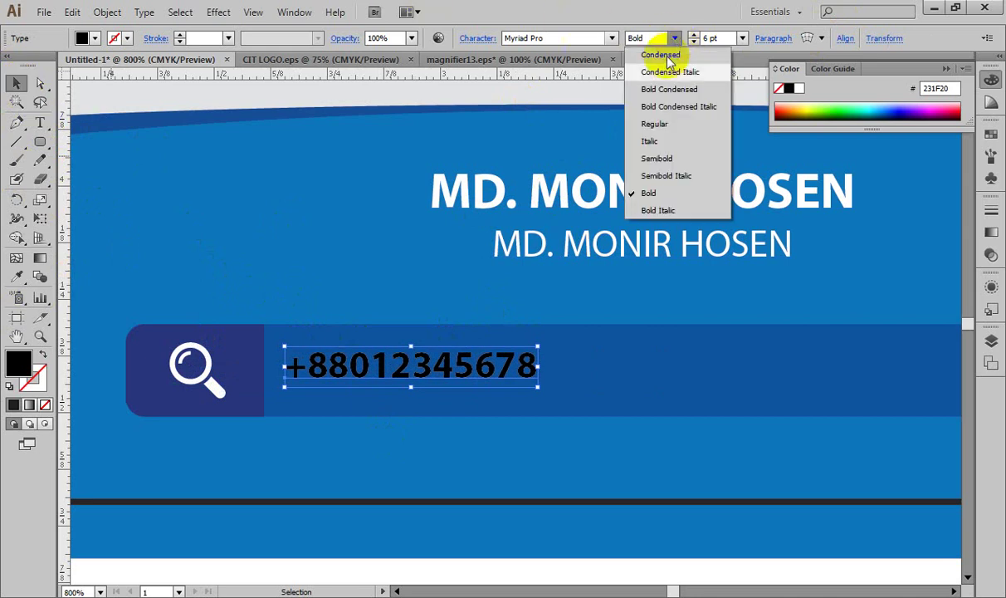
left_click(661, 124)
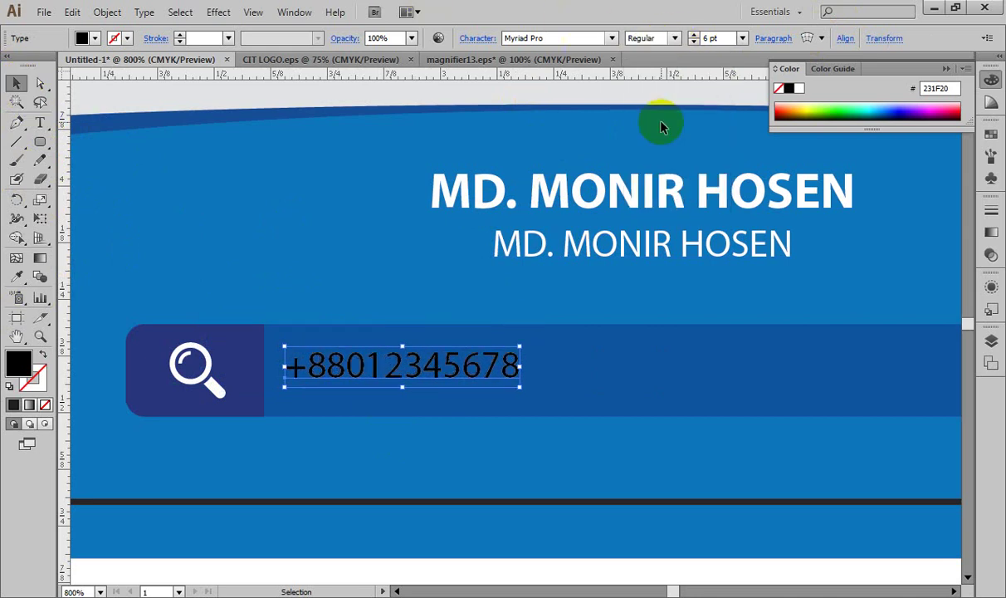
Step: Colour the phone number near-white (FFFDFE) and nudge it into its final position
double_click(18, 362)
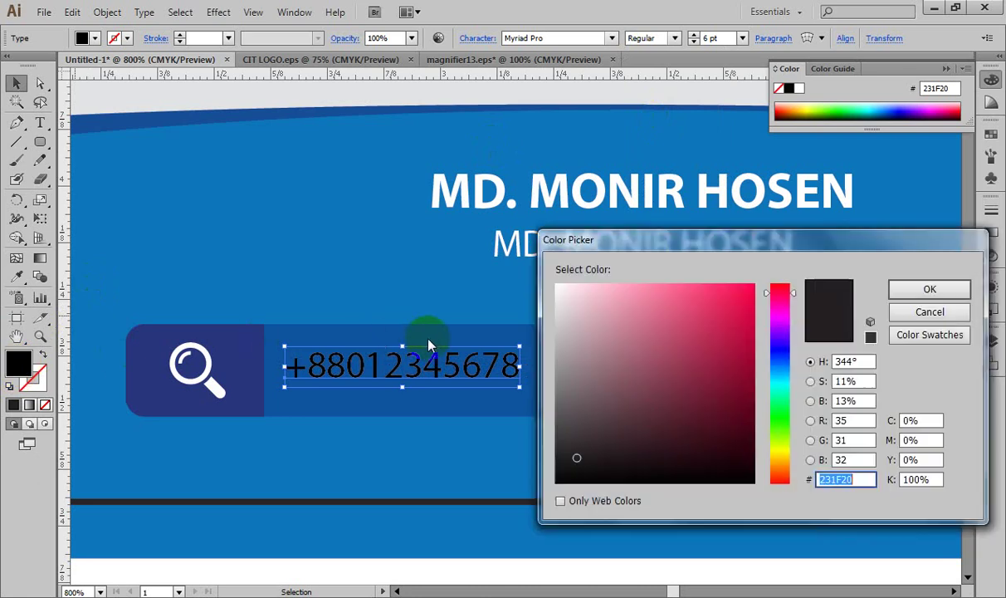
mouse_move(589, 308)
left_mouse_down()
mouse_move(530, 274)
mouse_move(554, 270)
left_mouse_up()
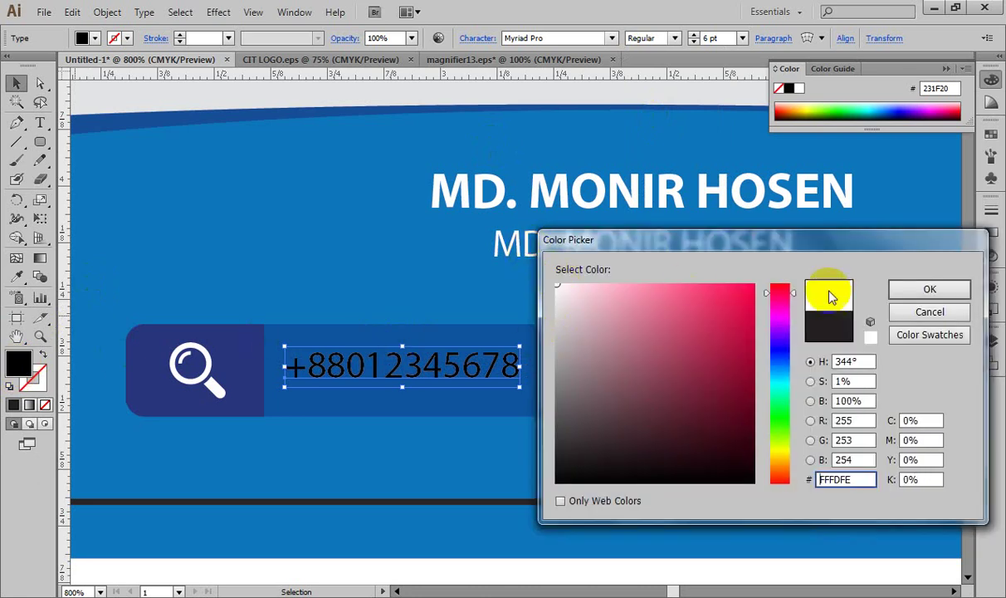
left_click(928, 289)
key("ctrl+minus")
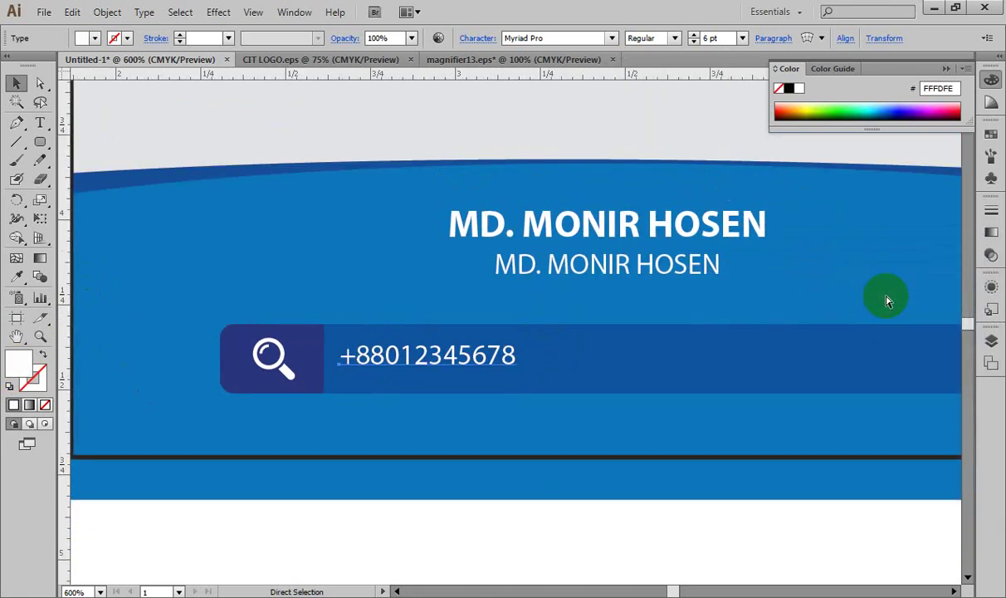
left_click_drag(771, 358, 625, 367)
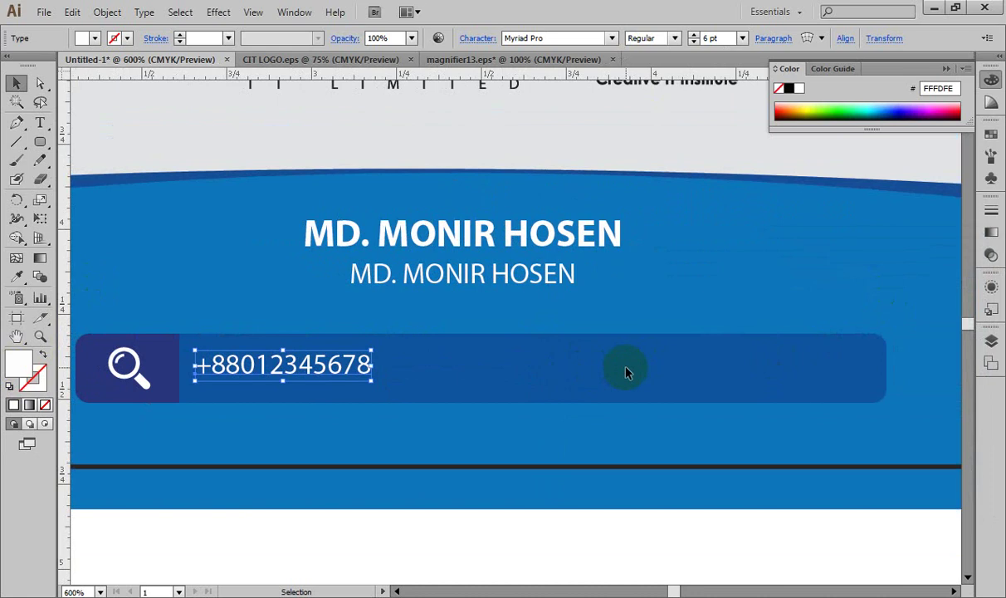
key("shift+Right")
key("Left")
key("Left")
key("Left")
key("Left")
key("Left")
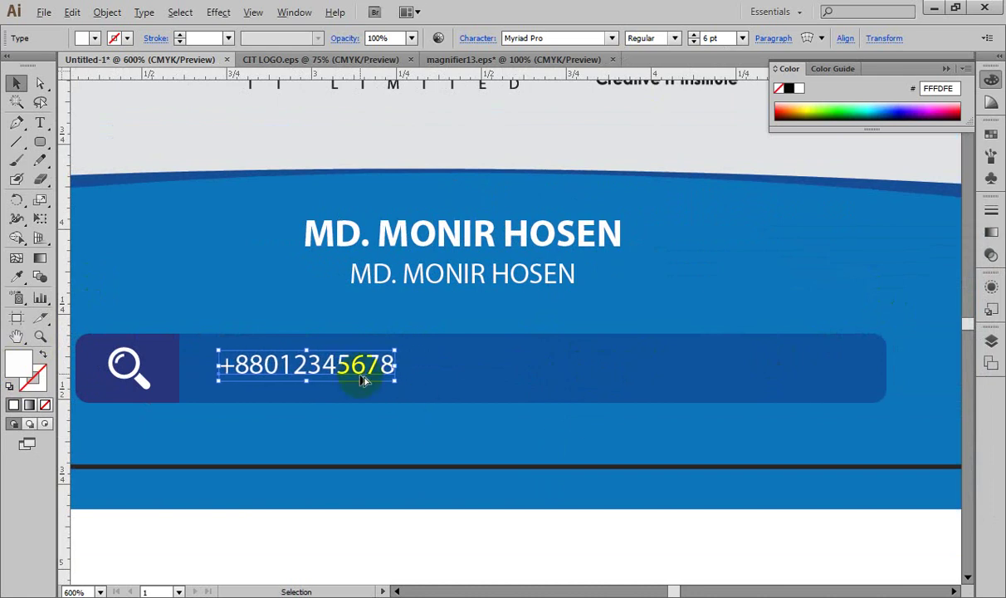
Step: Duplicate the phone number to the blue bar's right end and right-align the copy
left_click_drag(353, 362, 814, 382)
left_click(789, 364)
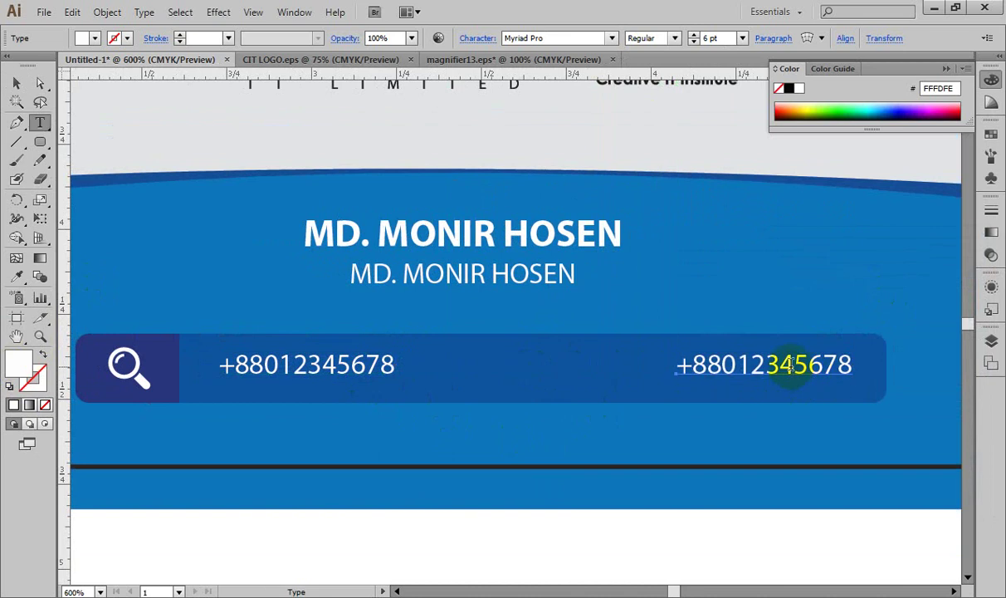
key("ctrl+a")
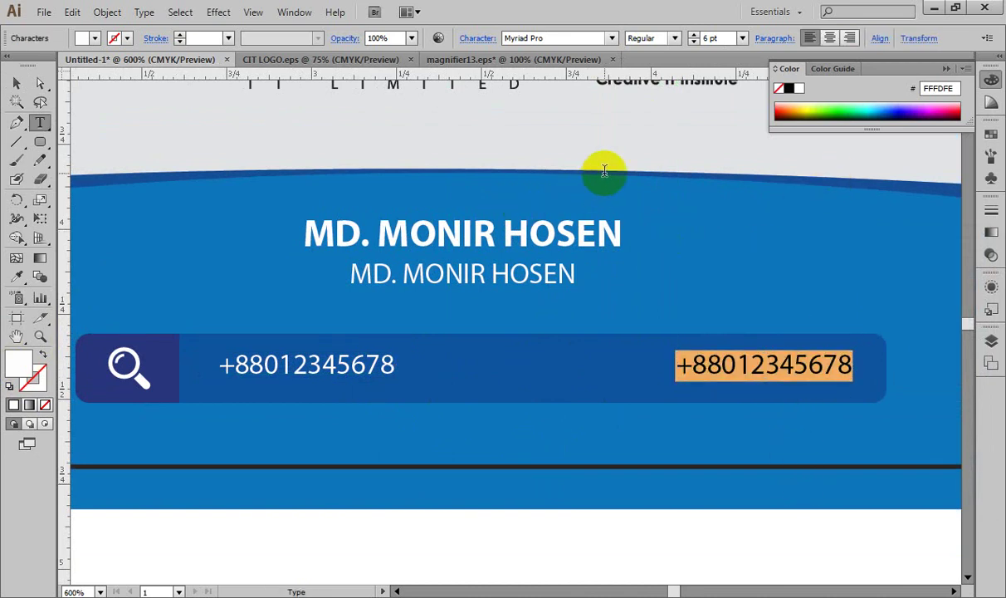
left_click(854, 41)
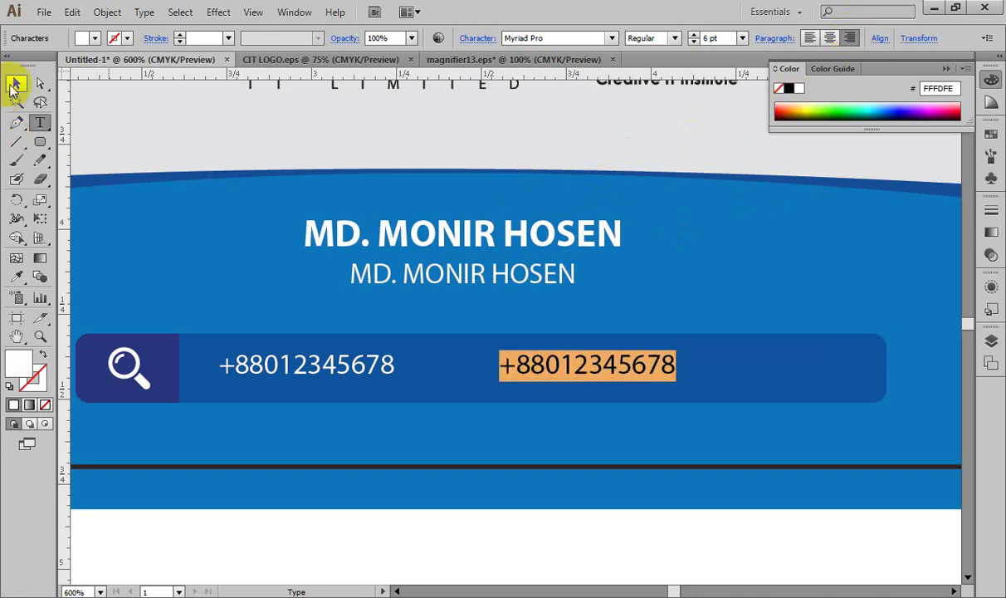
left_click(15, 84)
key("Right")
key("Right")
key("Right")
key("Right")
key("Right")
key("Right")
key("Right")
key("Right")
key("Right")
key("Right")
key("Right")
key("Right")
key("Right")
key("Right")
key("Right")
key("Right")
key("Right")
key("Right")
key("Right")
key("Right")
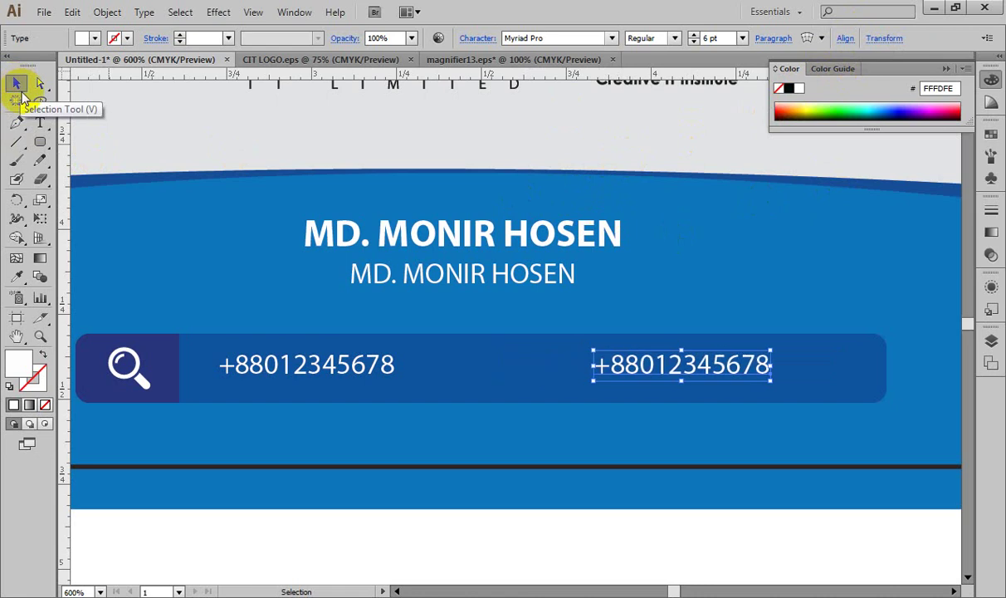
key("Left")
key("Left")
key("Left")
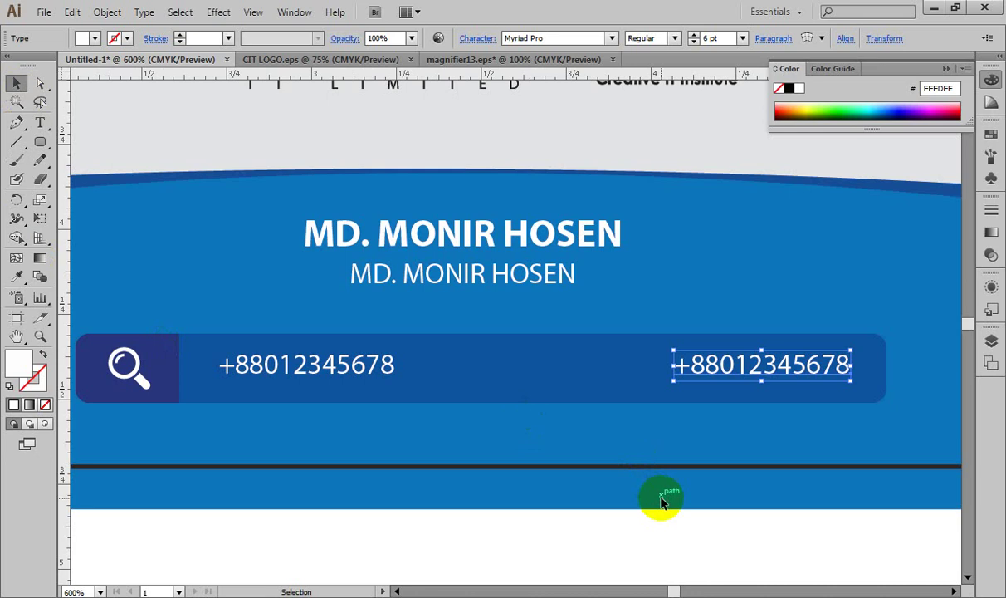
Step: Replace the right-hand phone number's text with a Gmail e-mail address
key("t")
left_click_drag(691, 364, 735, 364)
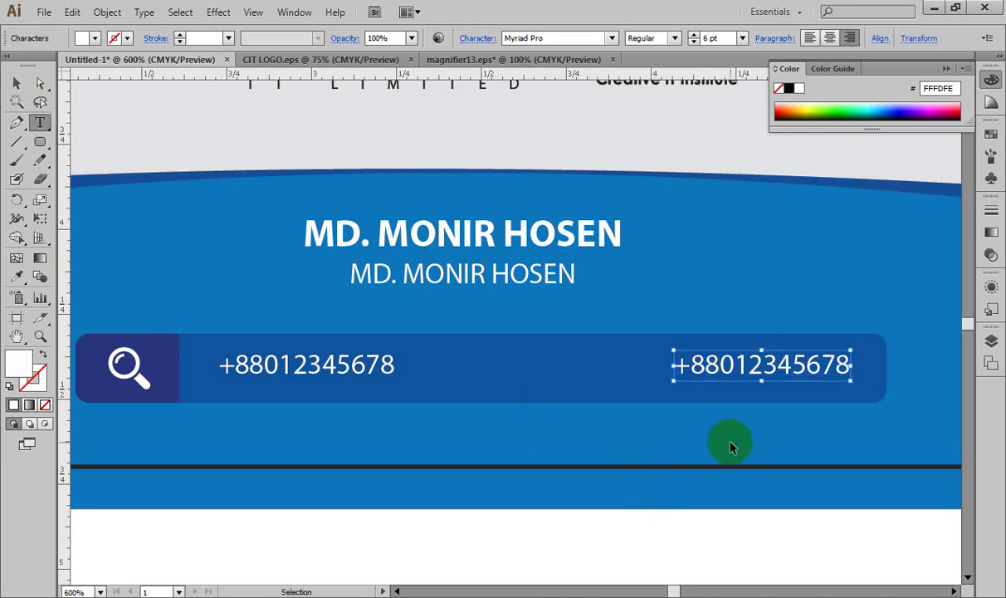
key("ctrl+a")
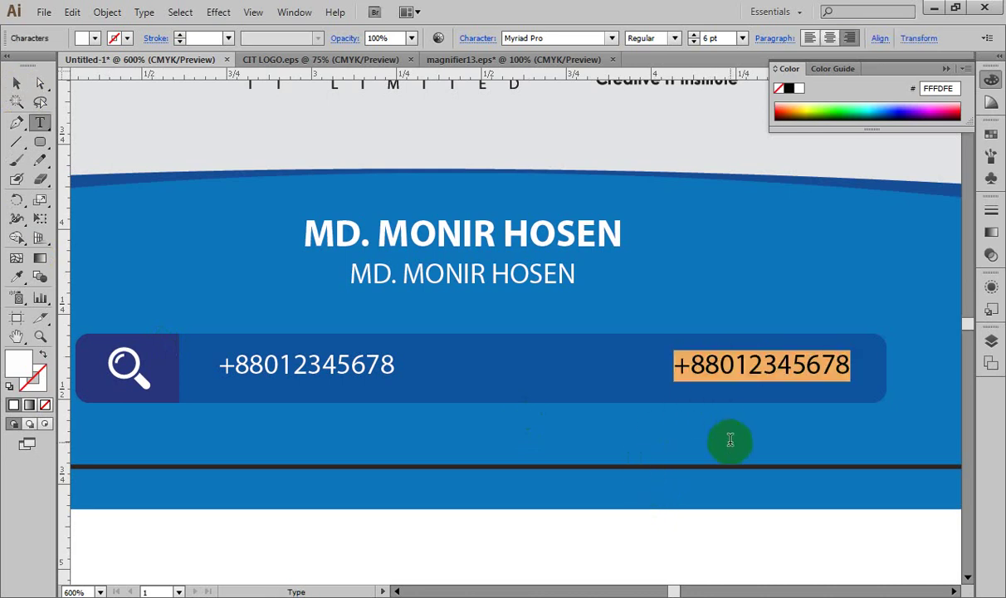
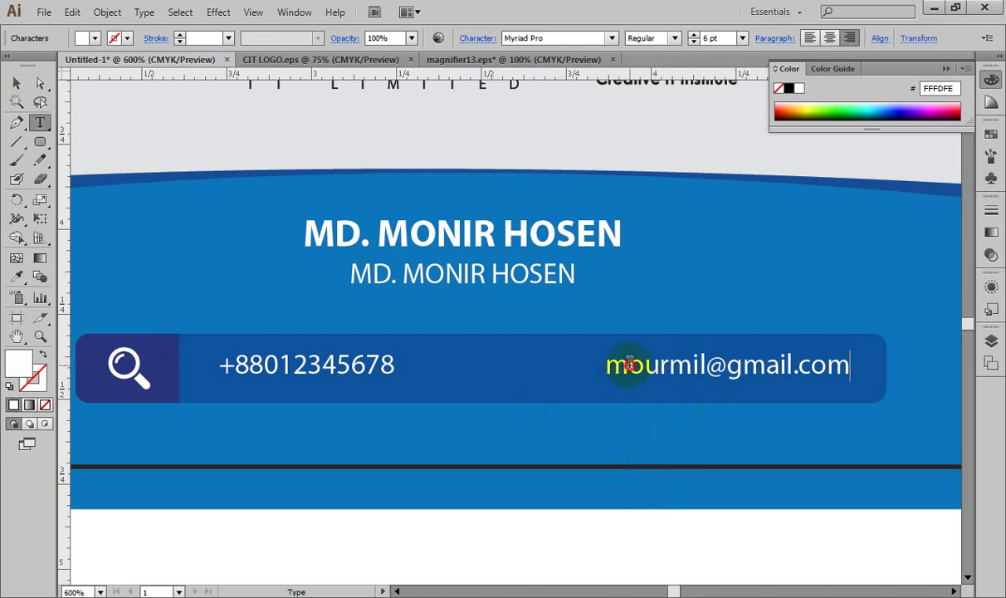
Step: Correct the typos in the e-mail address, fixing its first letter and adding a missing 'a'
key("Home")
key("Delete")
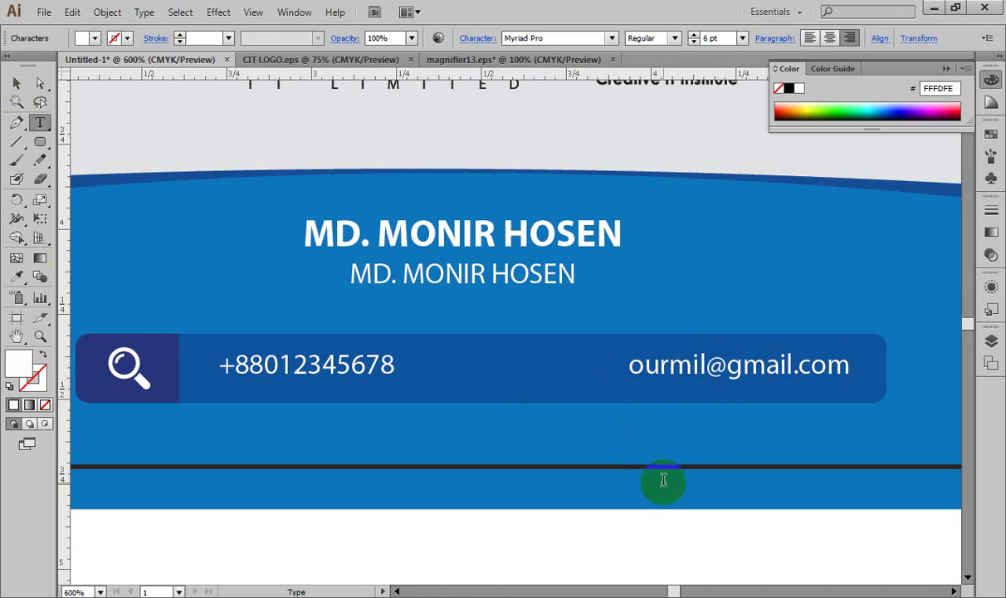
type("y")
left_click(695, 366)
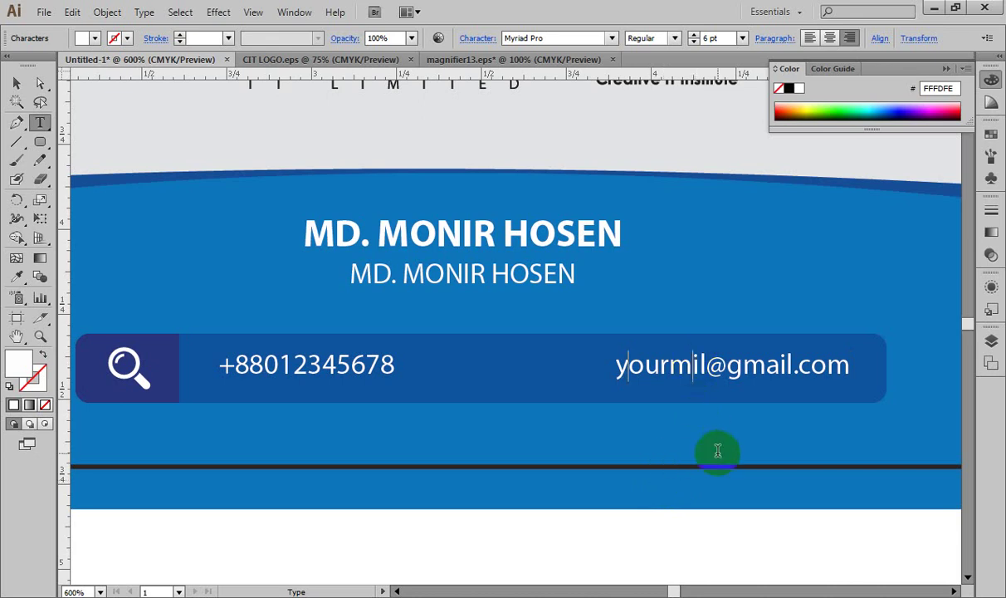
type("a")
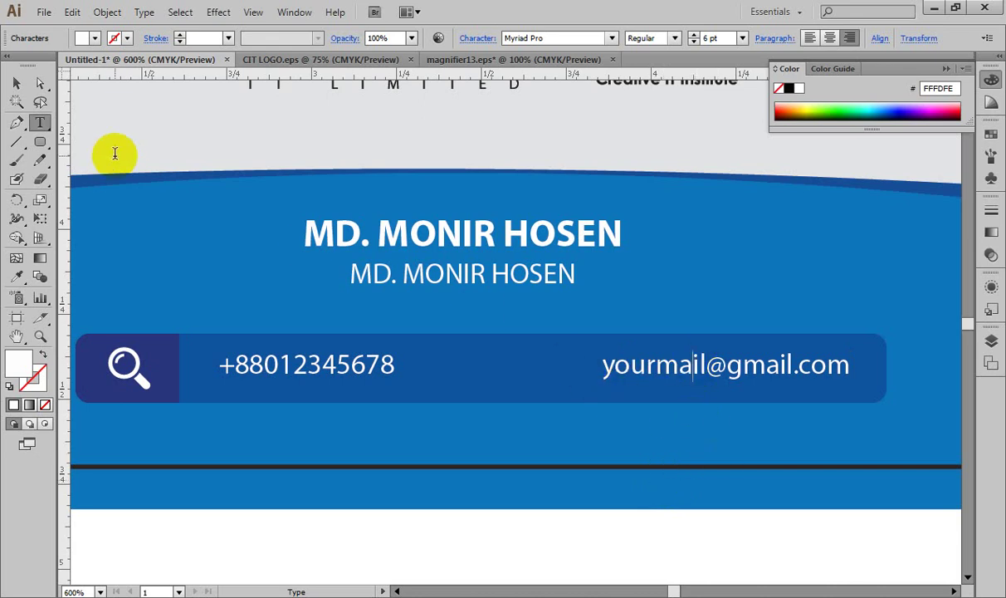
left_click(16, 83)
left_click(313, 320)
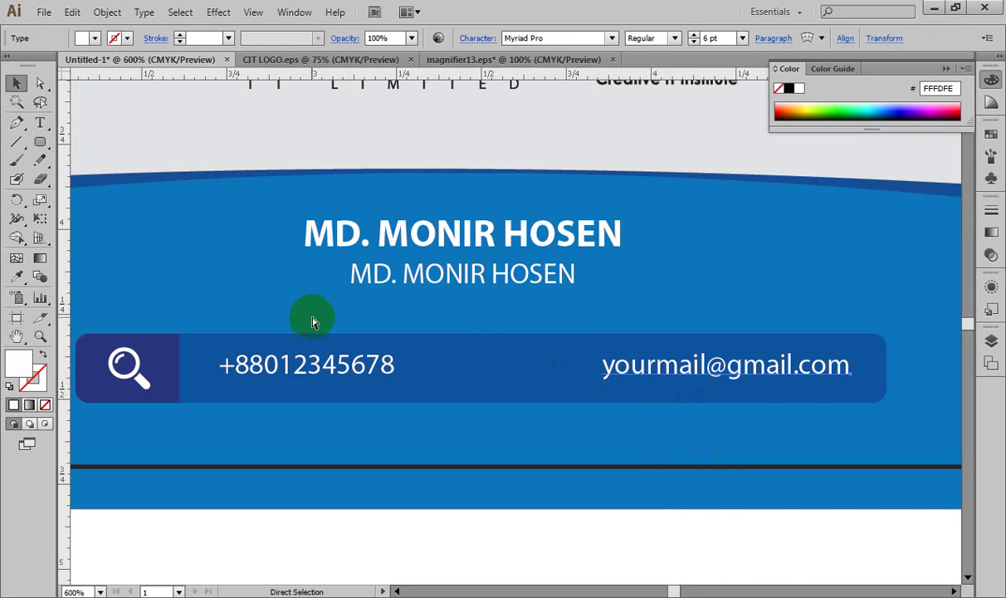
key("ctrl+minus")
left_click_drag(700, 393, 670, 463)
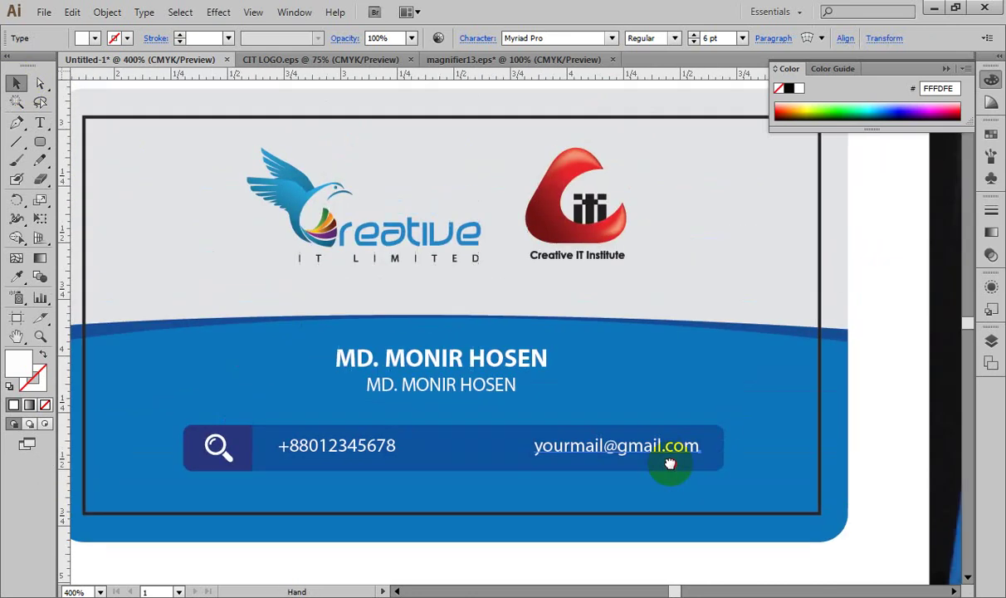
key("t")
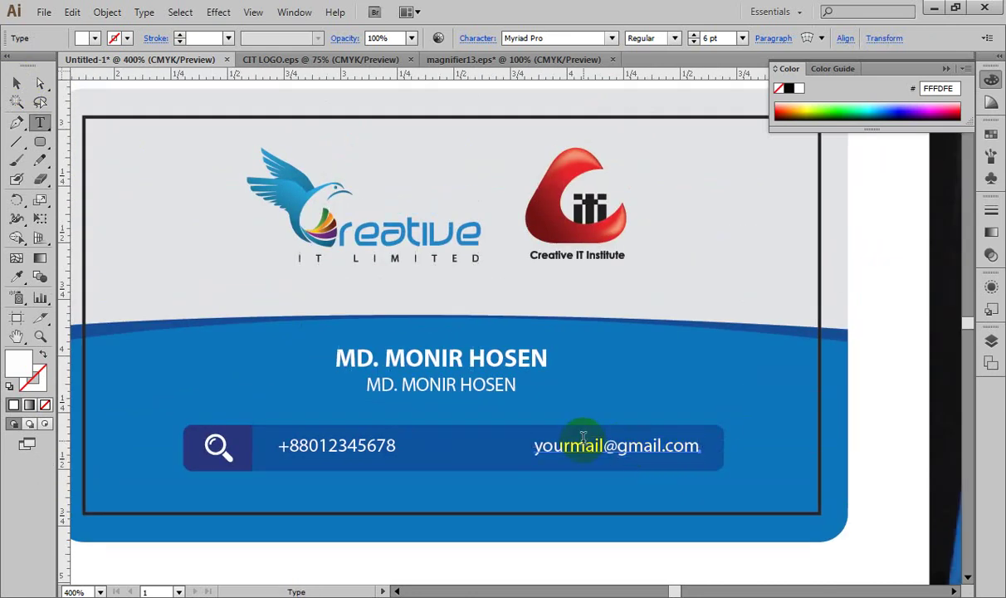
left_click(584, 438)
key("ctrl+a")
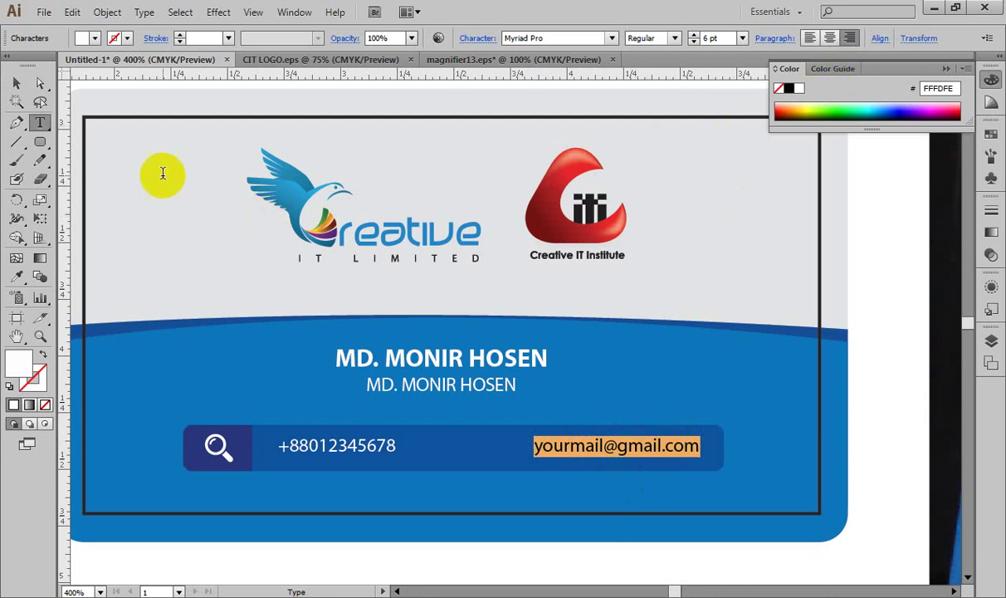
left_click(15, 83)
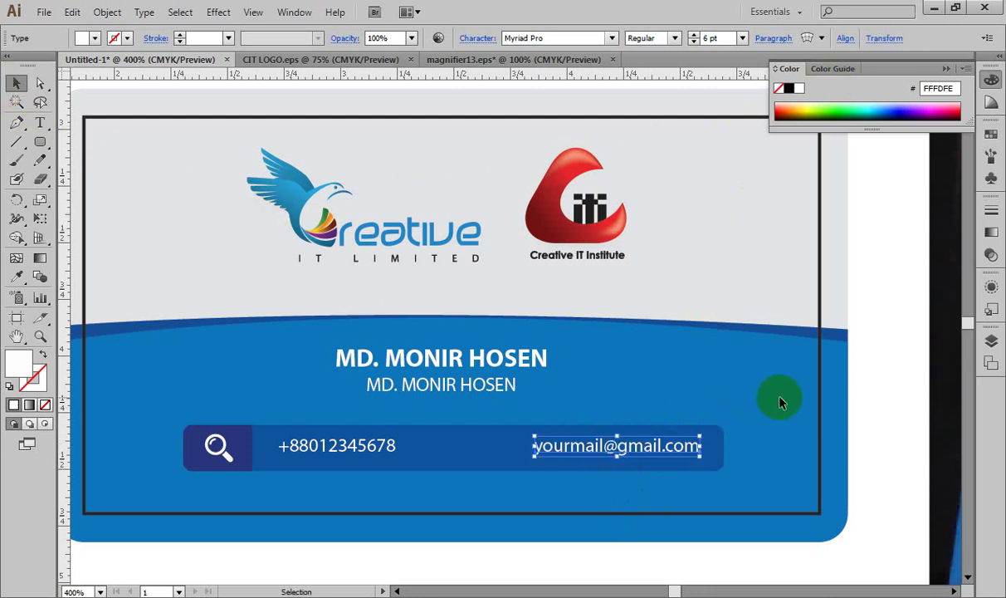
left_click(878, 378)
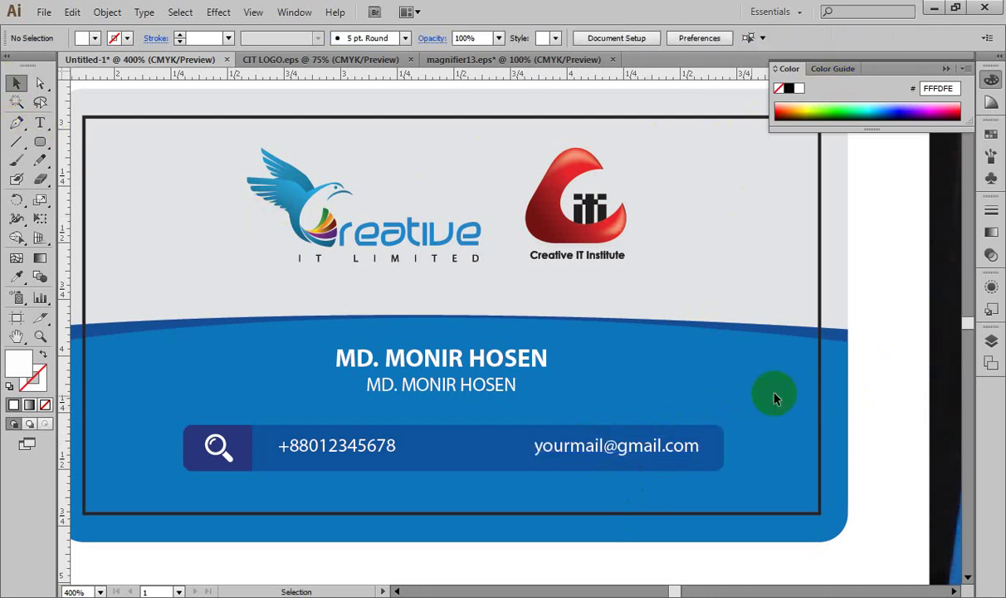
left_click(349, 446)
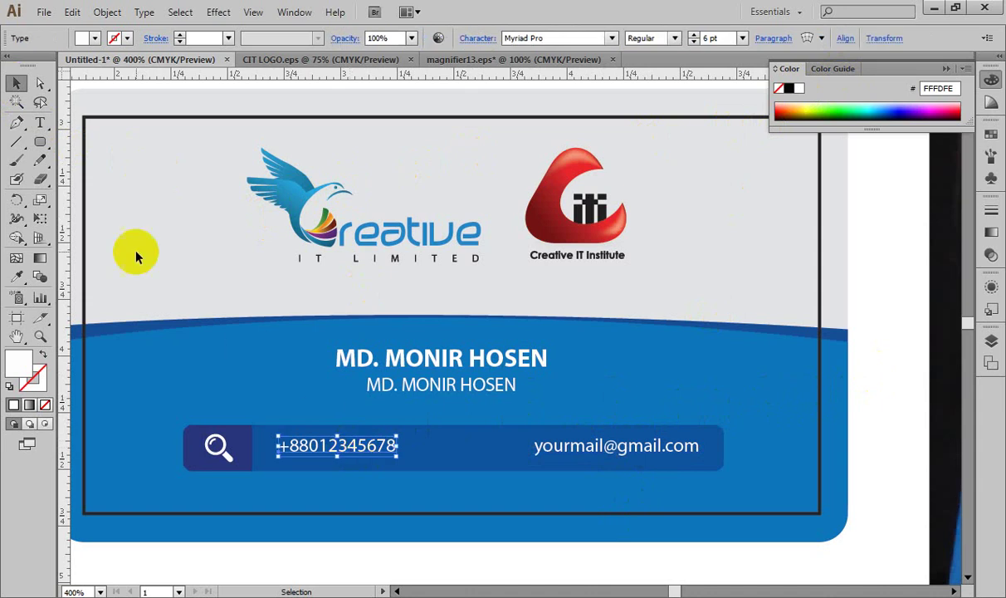
left_click(40, 122)
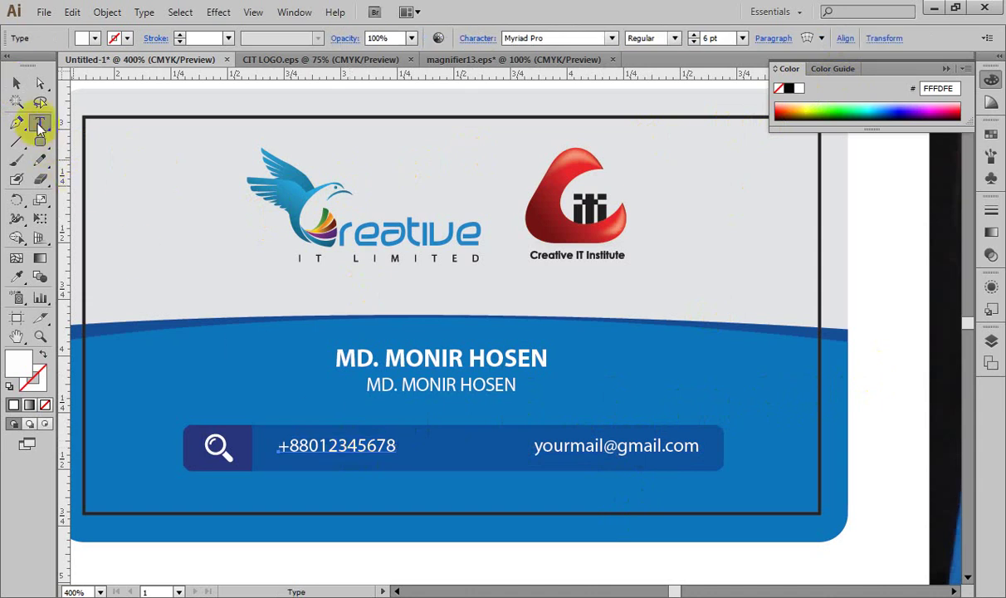
left_click(320, 446)
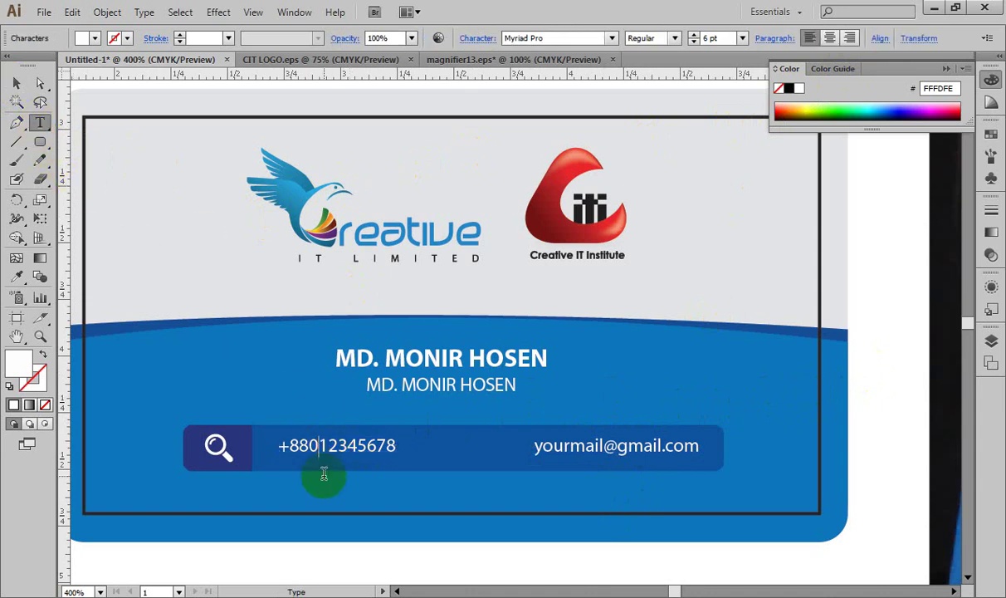
left_click(581, 450)
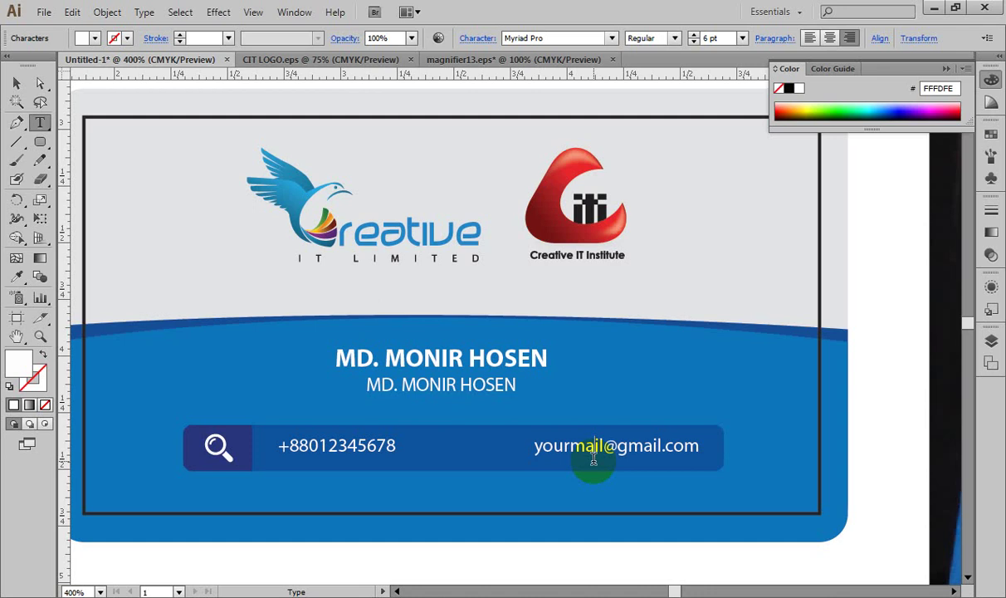
left_click(594, 457, "ctrl")
key("ctrl+minus")
key("ctrl+minus")
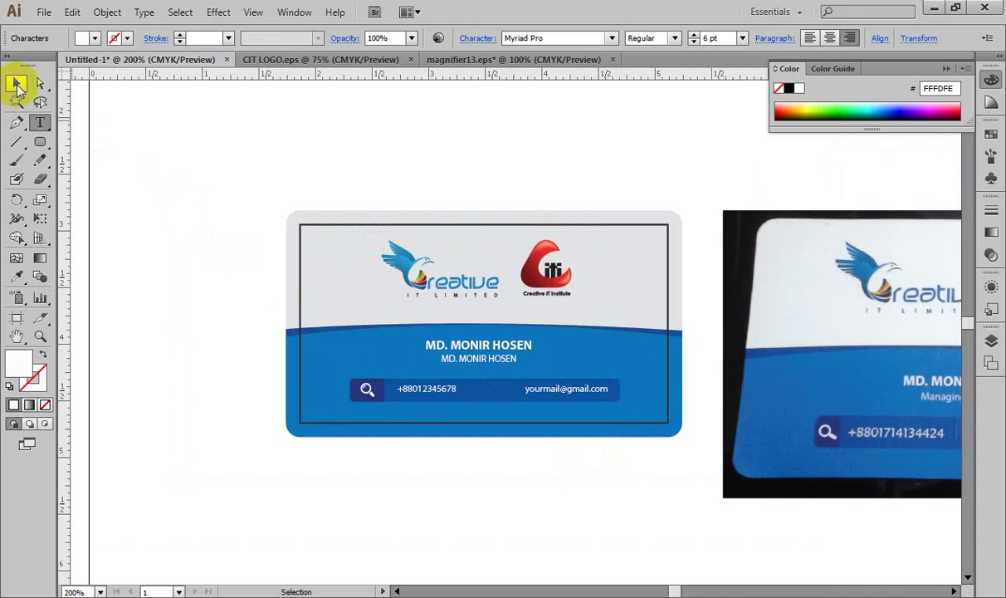
left_click(16, 83)
left_click(243, 256)
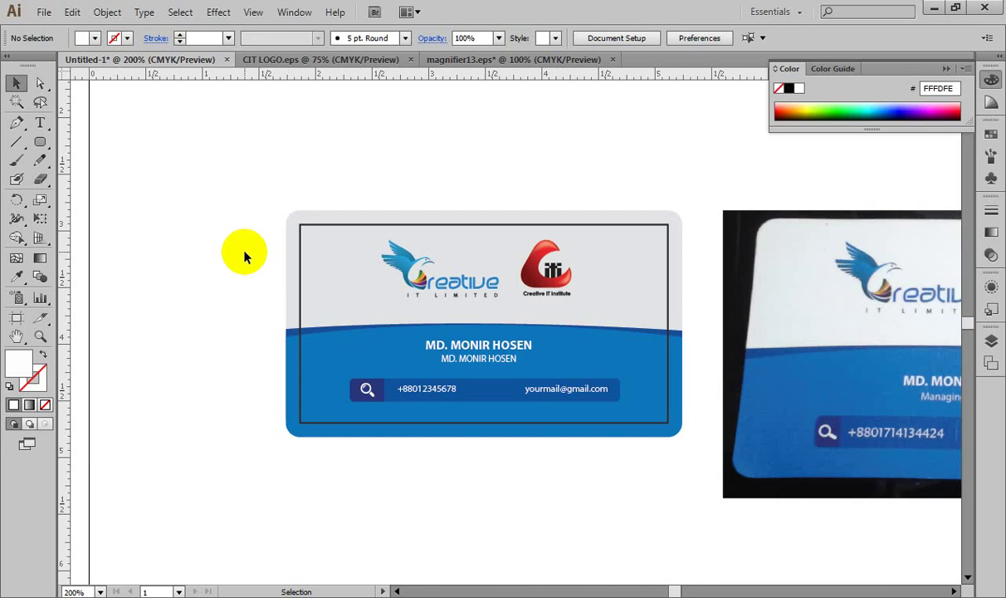
Step: Unlock all objects and show all hidden ones to reveal the red backing
key("ctrl+alt")
key("ctrl+alt+2")
key("ctrl+alt+3")
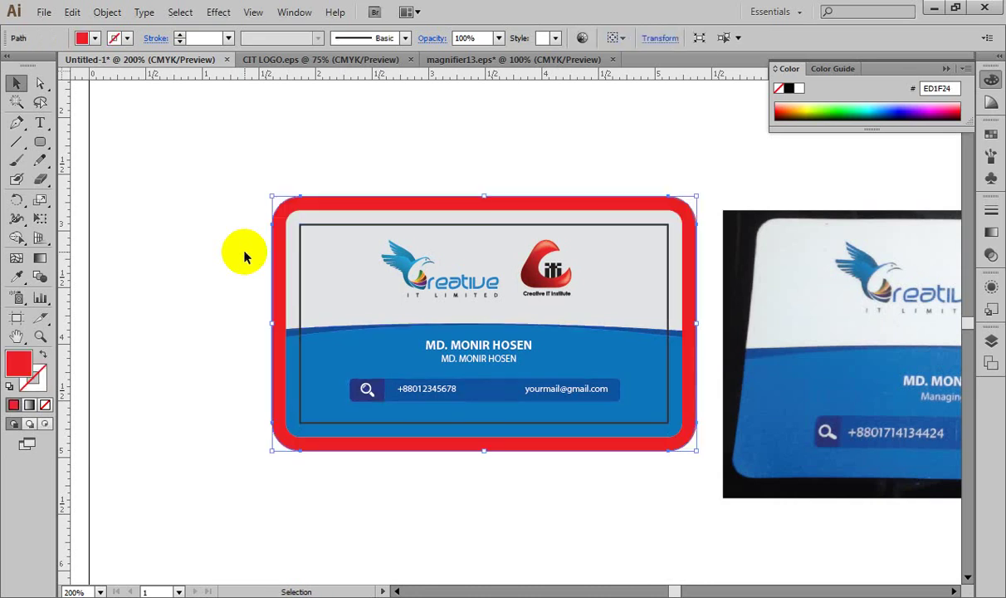
Step: Select the entire business card and duplicate it straight down below the original
key("ctrl+minus")
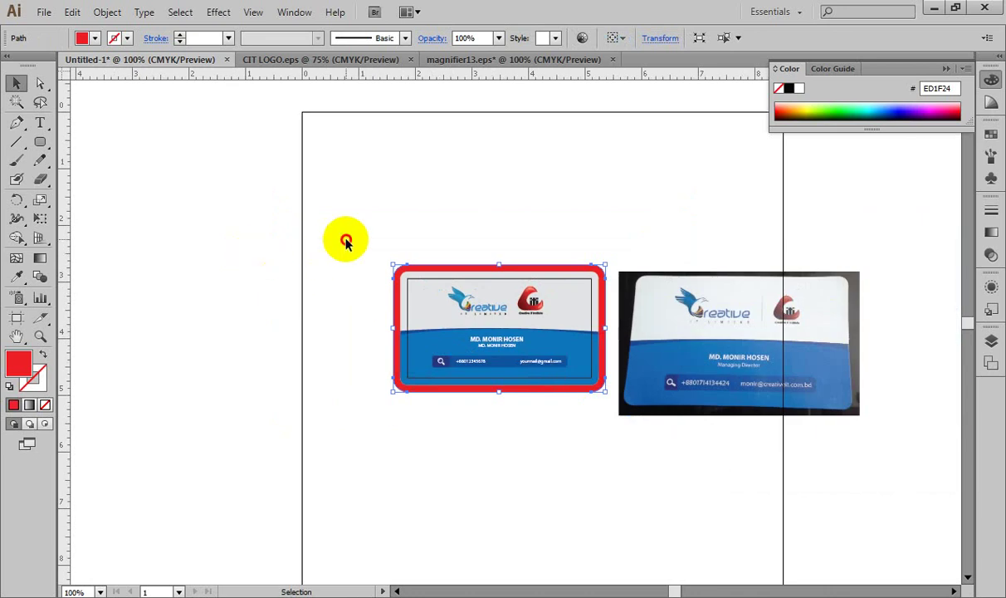
left_click(370, 241)
left_click_drag(361, 220, 585, 430)
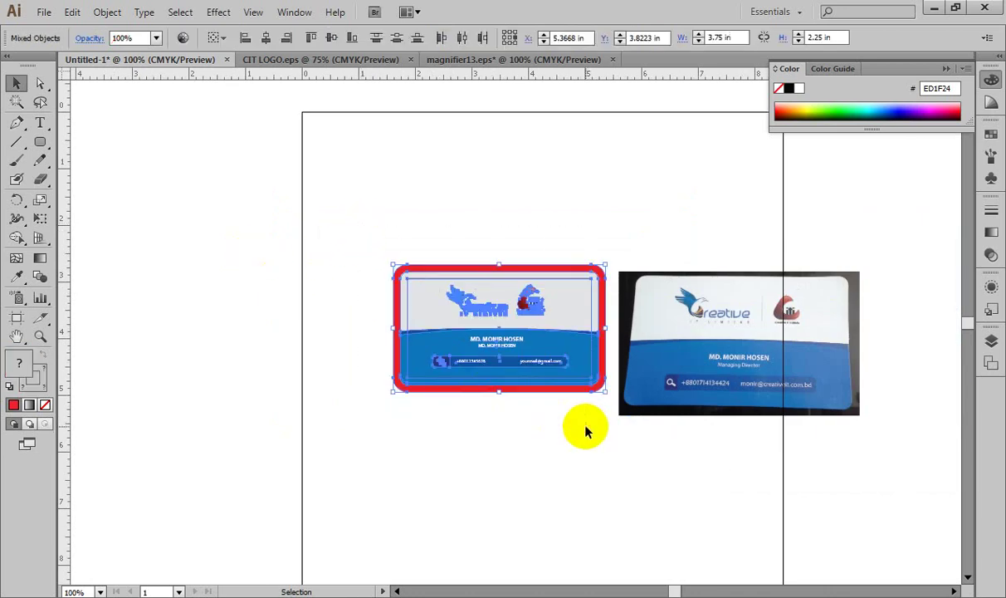
left_click_drag(539, 359, 573, 516)
left_click(744, 498)
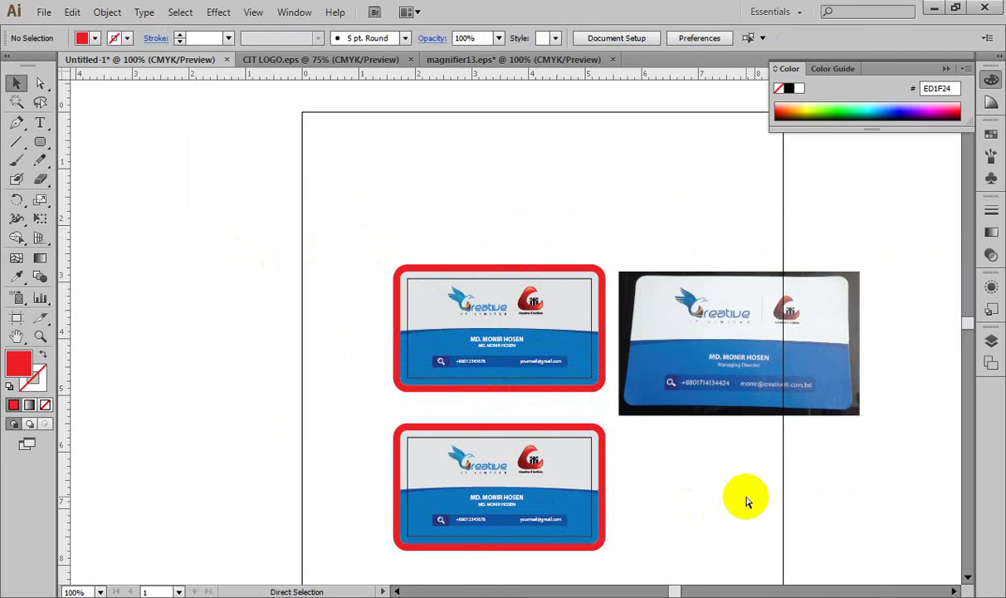
Step: Delete the red borders from both the top and lower cards
key("ctrl+equal")
left_click_drag(736, 467, 745, 287)
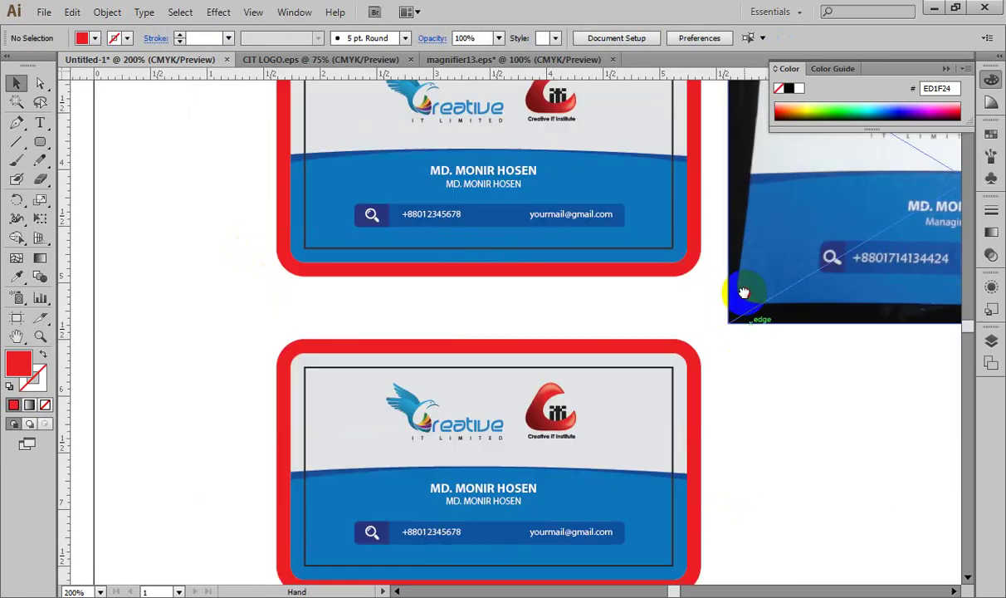
left_click(274, 261)
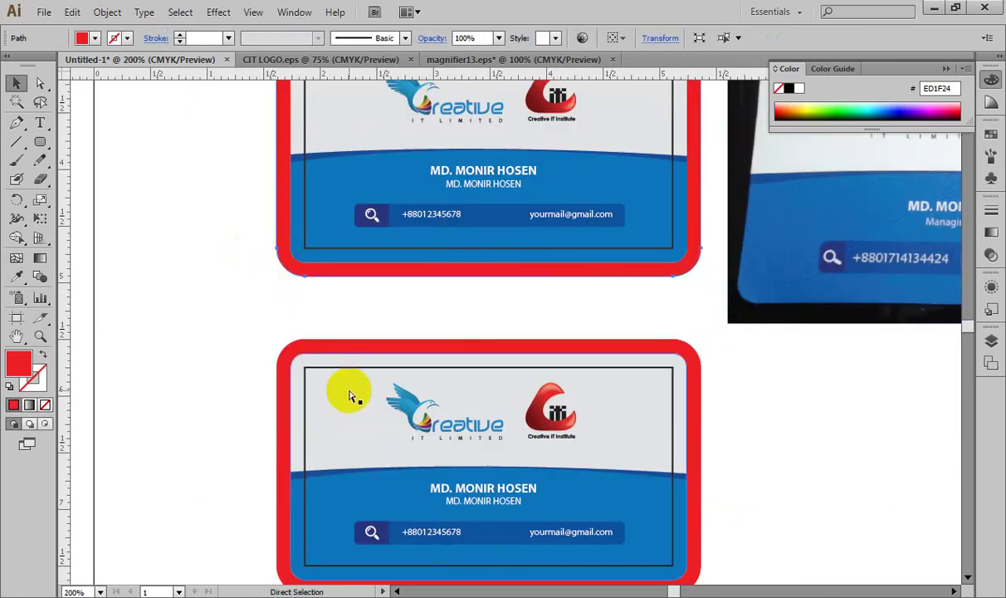
key("Delete")
left_click(334, 351)
key("Delete")
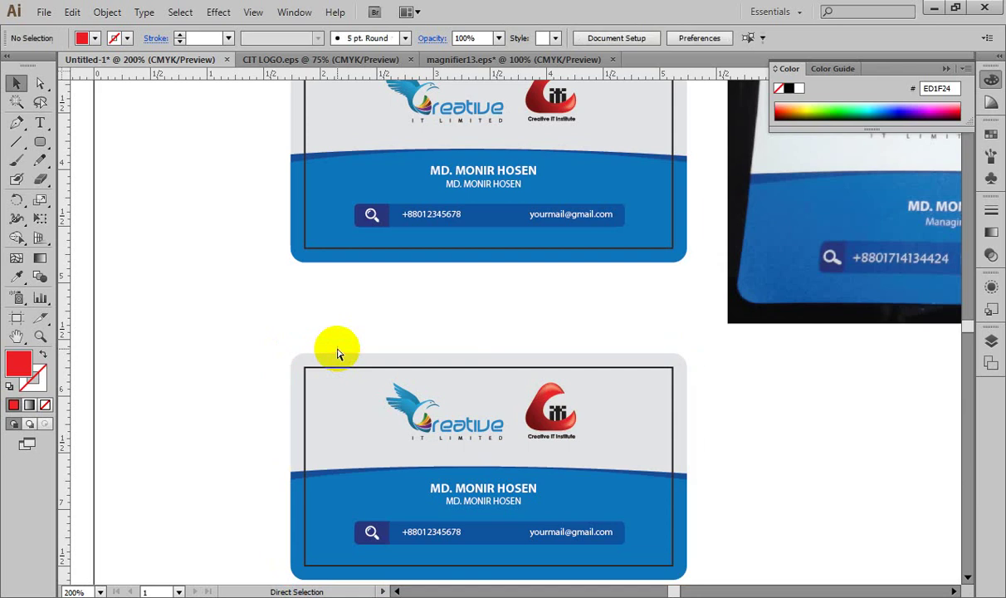
Step: Lock the lower card's background shapes with Ctrl+2
left_click(402, 380)
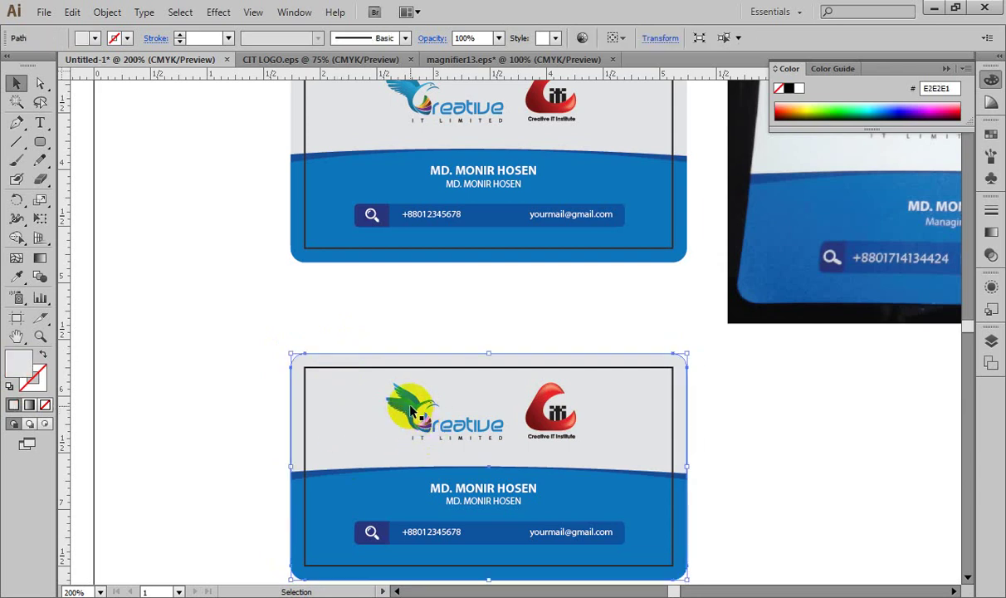
left_click(377, 348)
left_click_drag(229, 337, 350, 502)
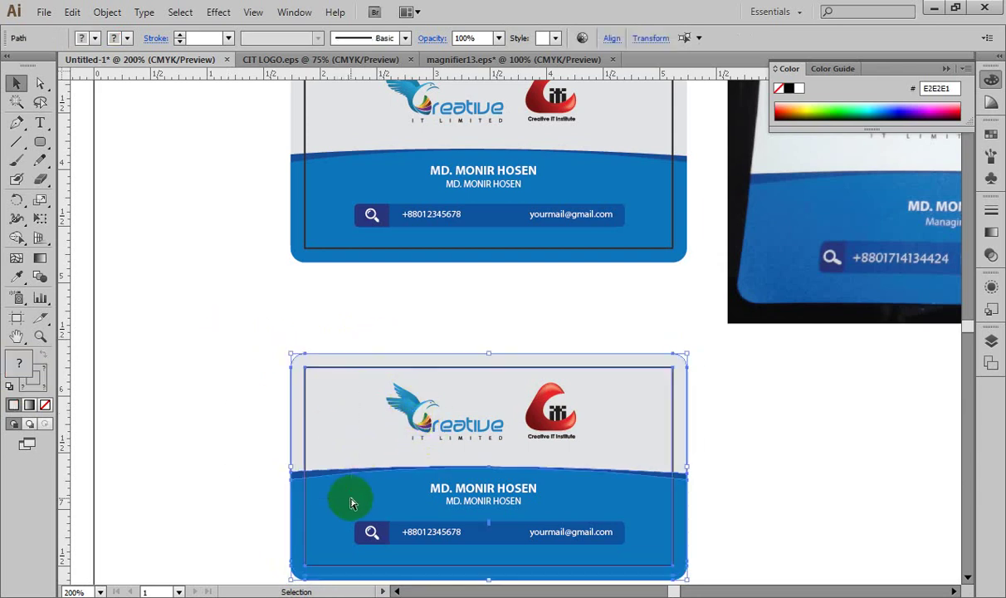
key("ctrl+2")
left_click(398, 311)
Step: Delete the bird logo, CIT logo and name text from the lower card
left_click(407, 405)
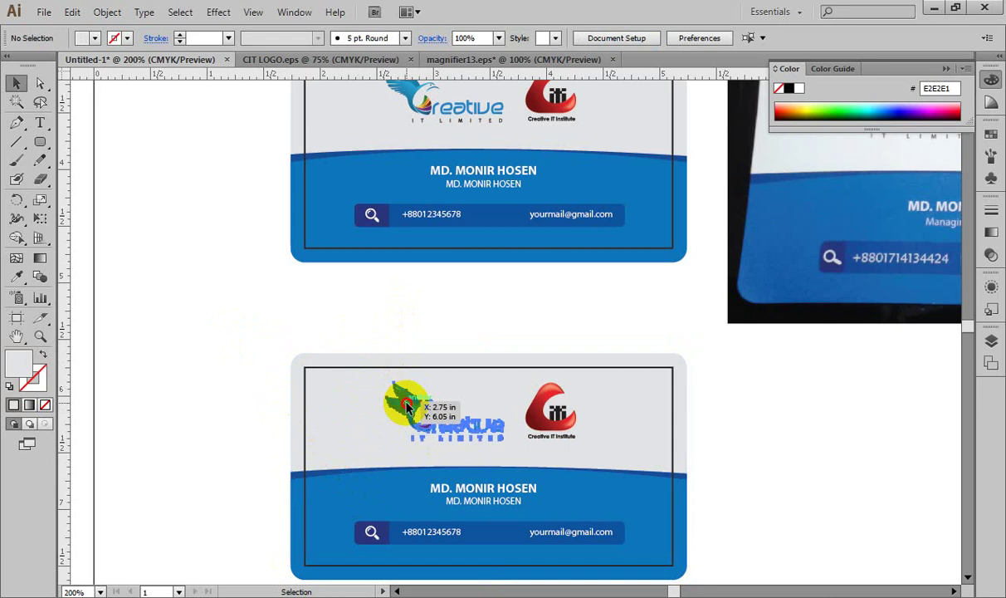
key("Delete")
left_click(549, 407)
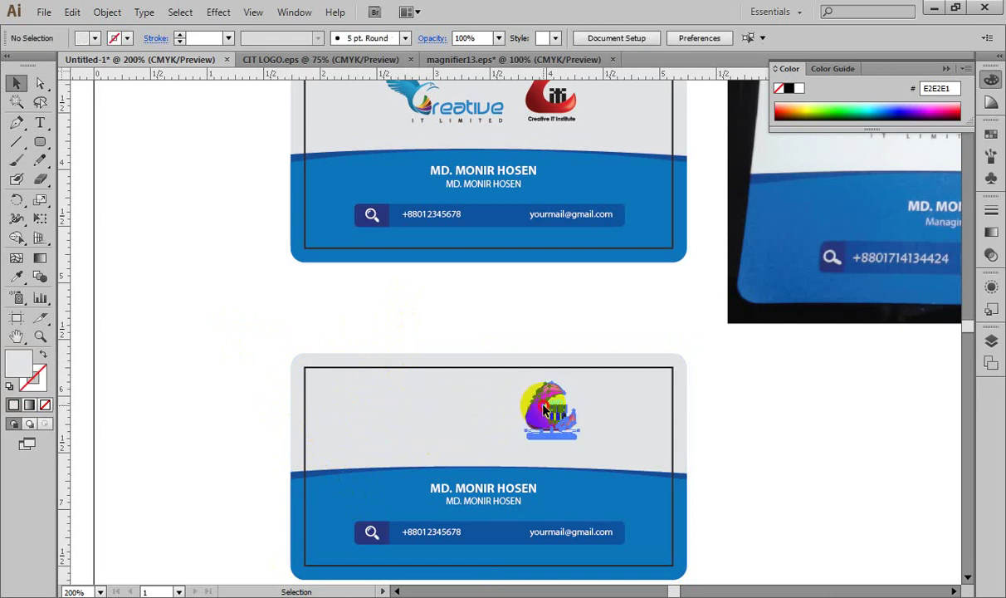
key("Delete")
left_click(506, 491)
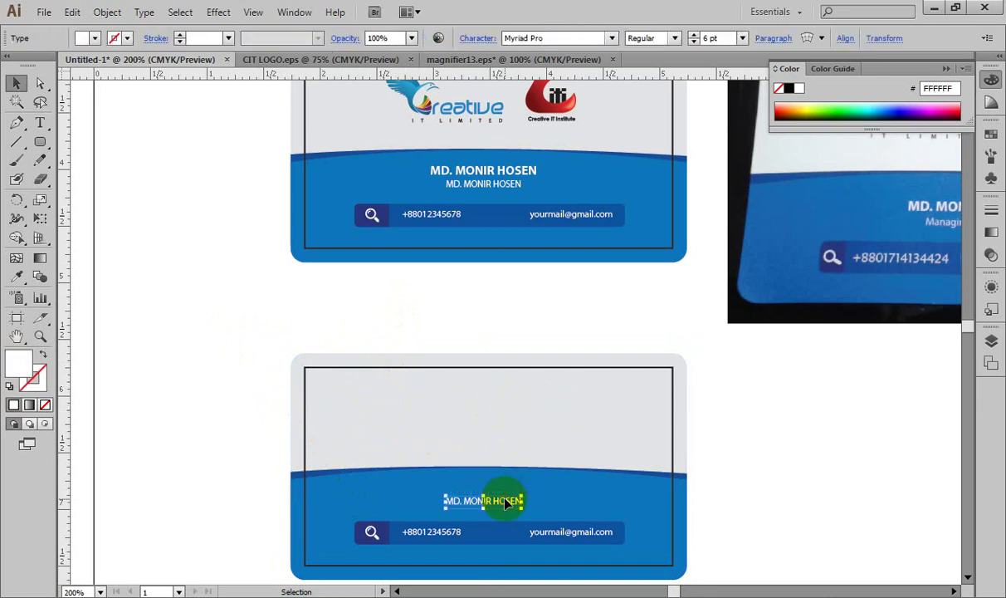
key("Delete")
Step: Delete the lower card's e-mail, phone number, magnifier icon and search bar
left_click(541, 536)
key("Delete")
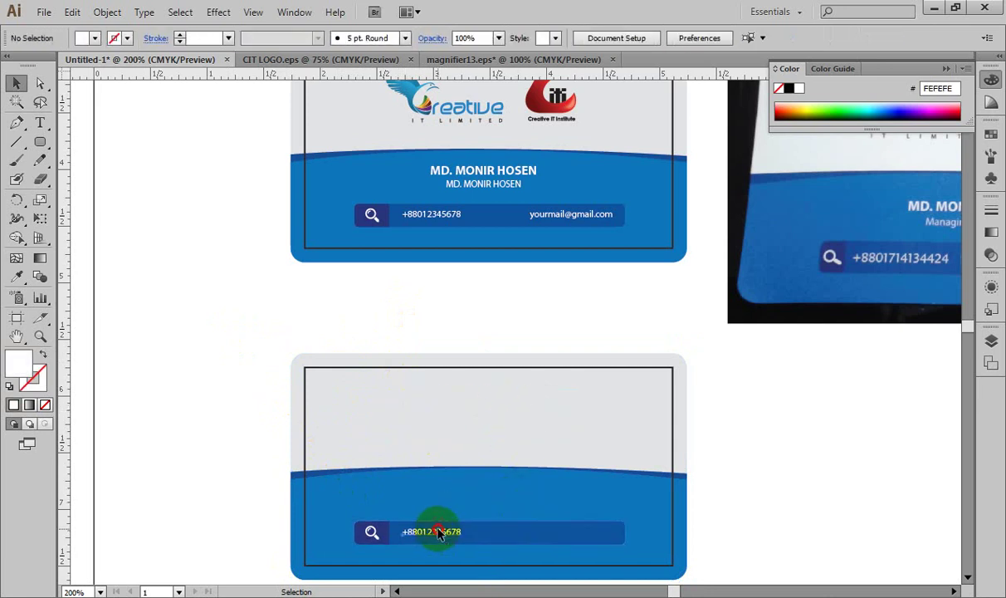
left_click(436, 536)
key("Delete")
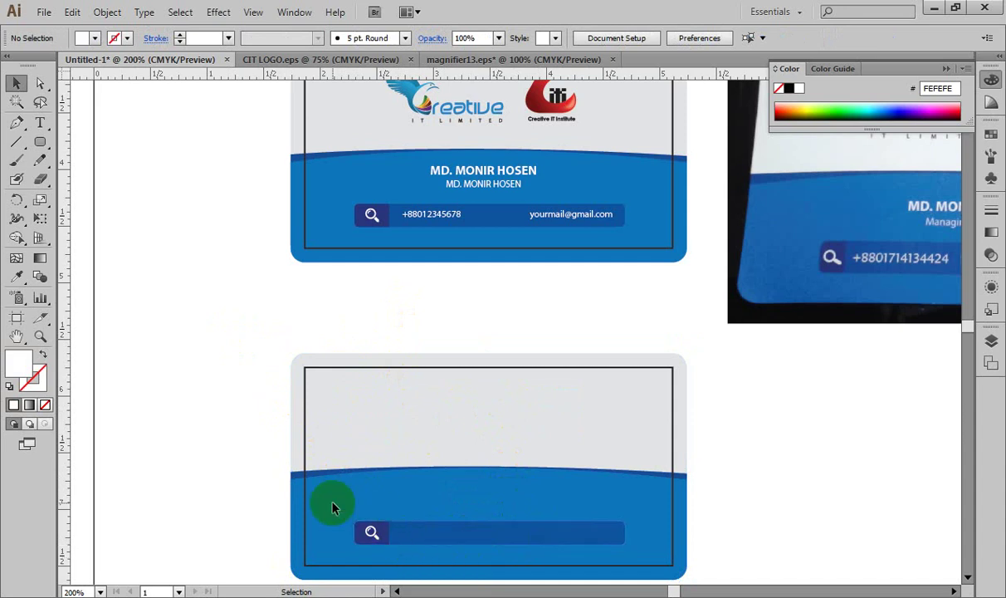
left_click_drag(332, 506, 646, 555)
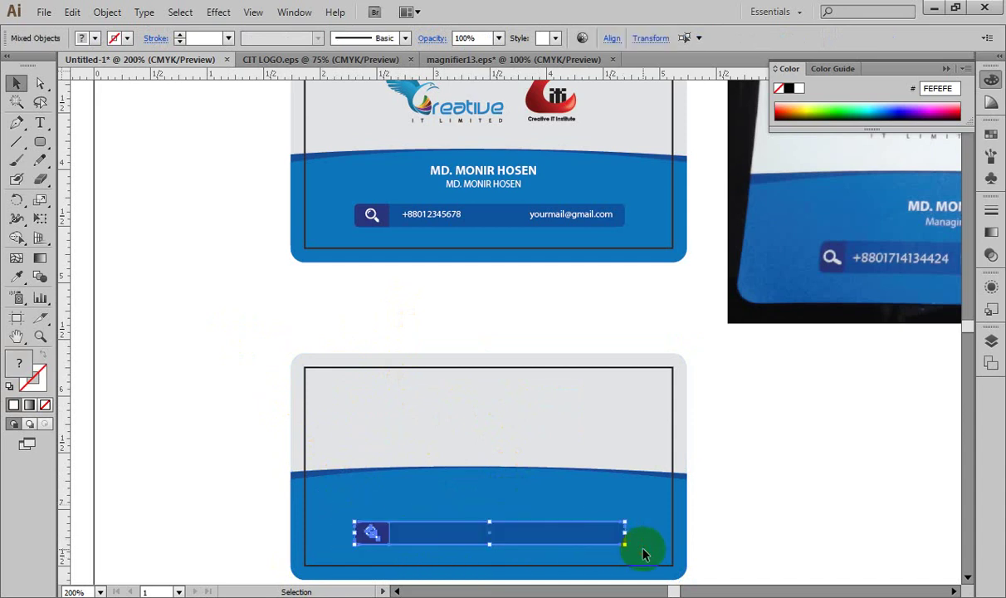
key("Delete")
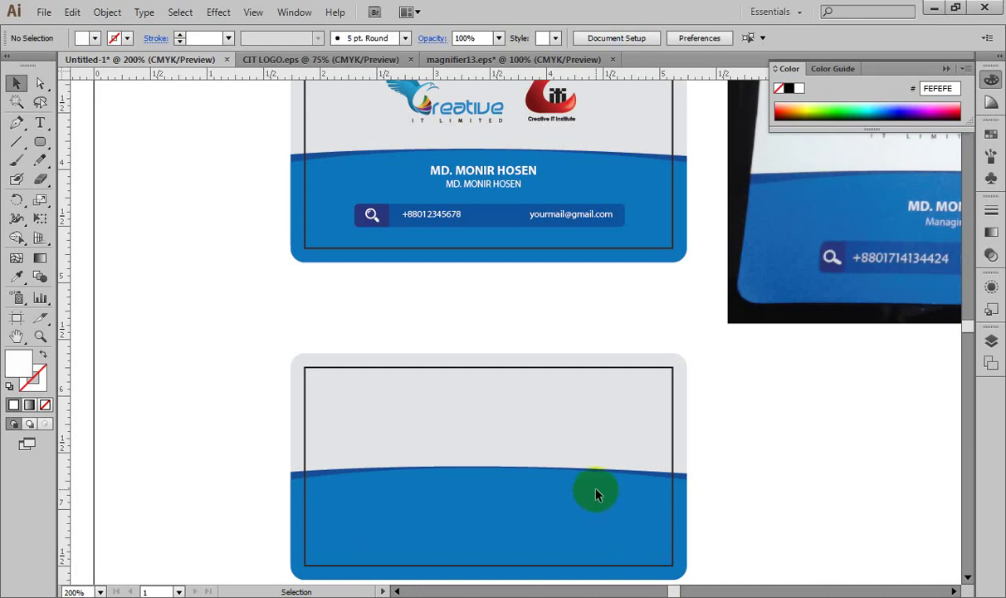
left_click_drag(564, 462, 485, 403)
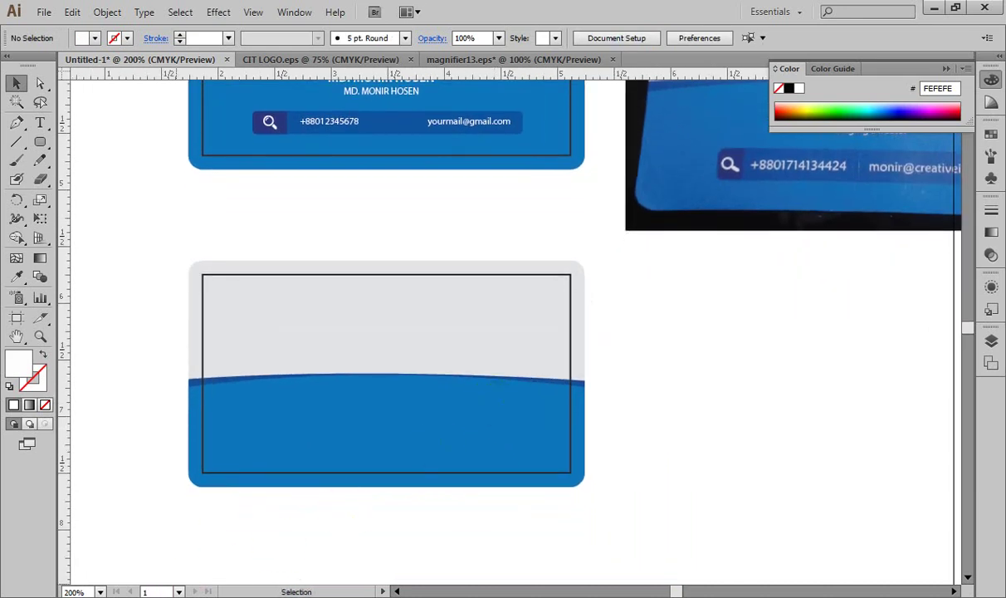
Step: Place the card-back reference photo 20150111_224351.jpg from the photos folder
mouse_move(313, 597)
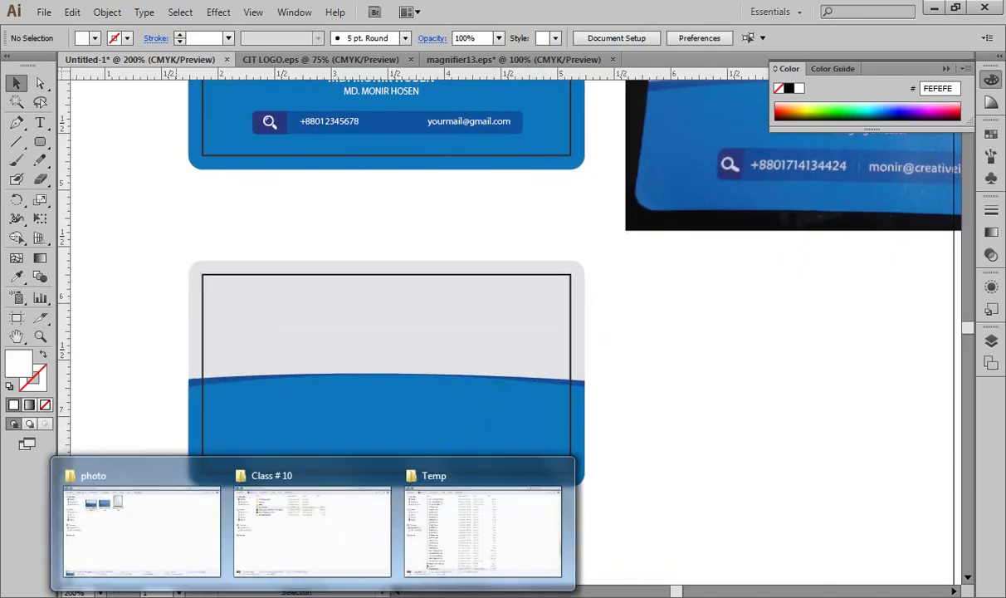
left_click(177, 524)
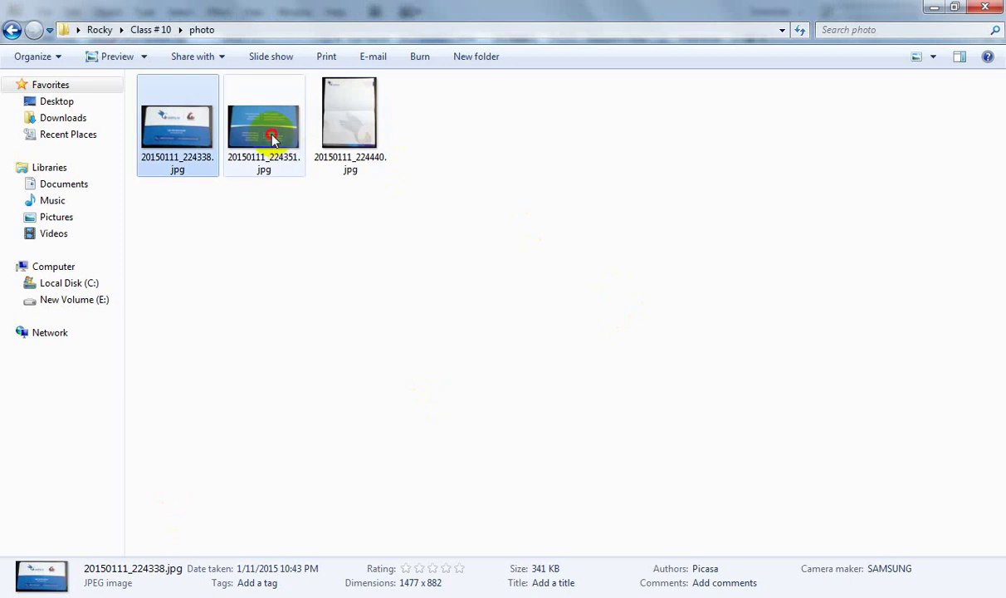
left_click_drag(273, 139, 708, 427)
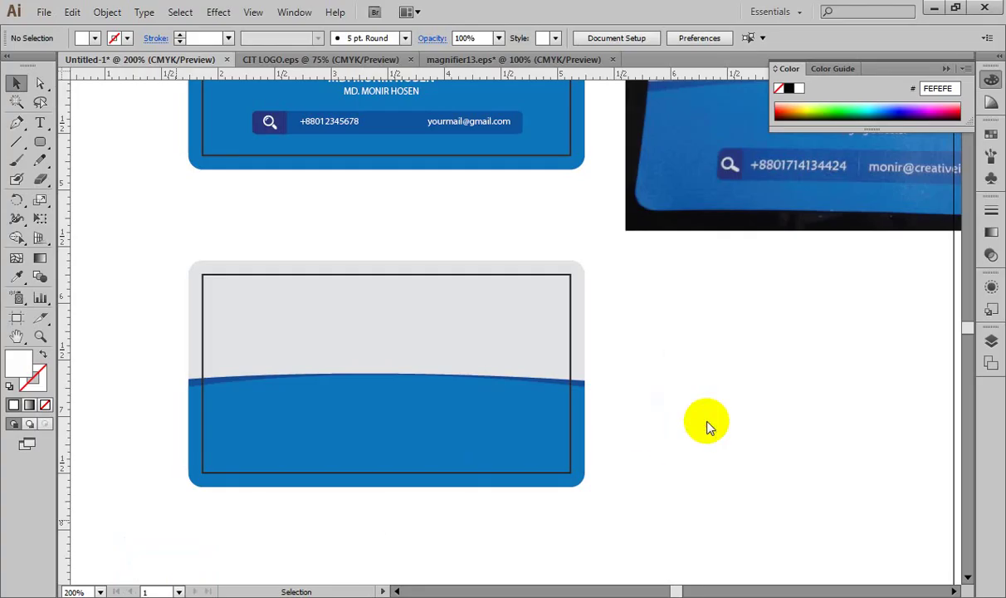
Step: Scale the photo down to card size and set it beside the other cards
key("ctrl+minus")
key("ctrl+minus")
key("ctrl+minus")
key("ctrl+minus")
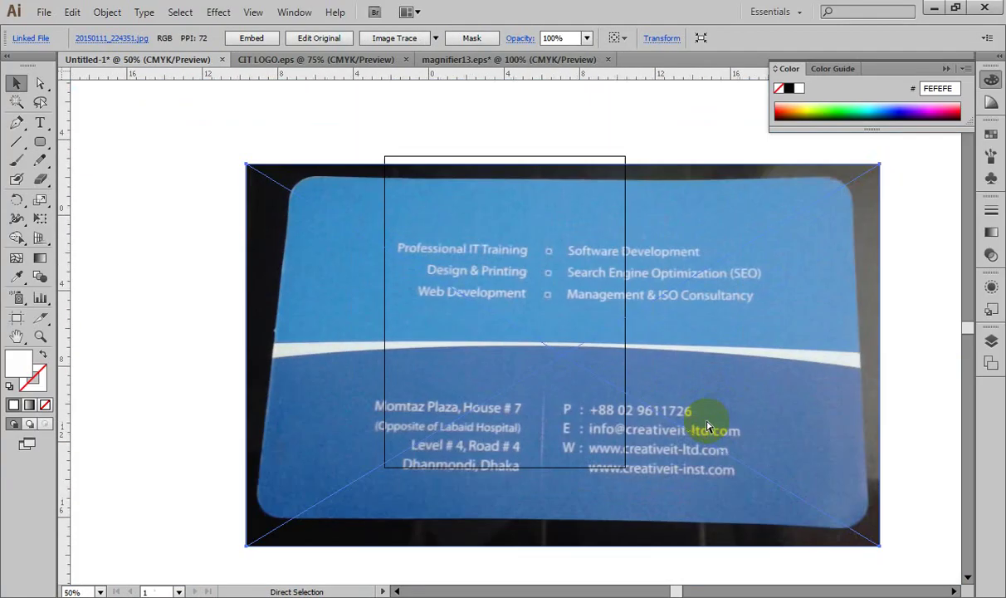
key("ctrl+minus")
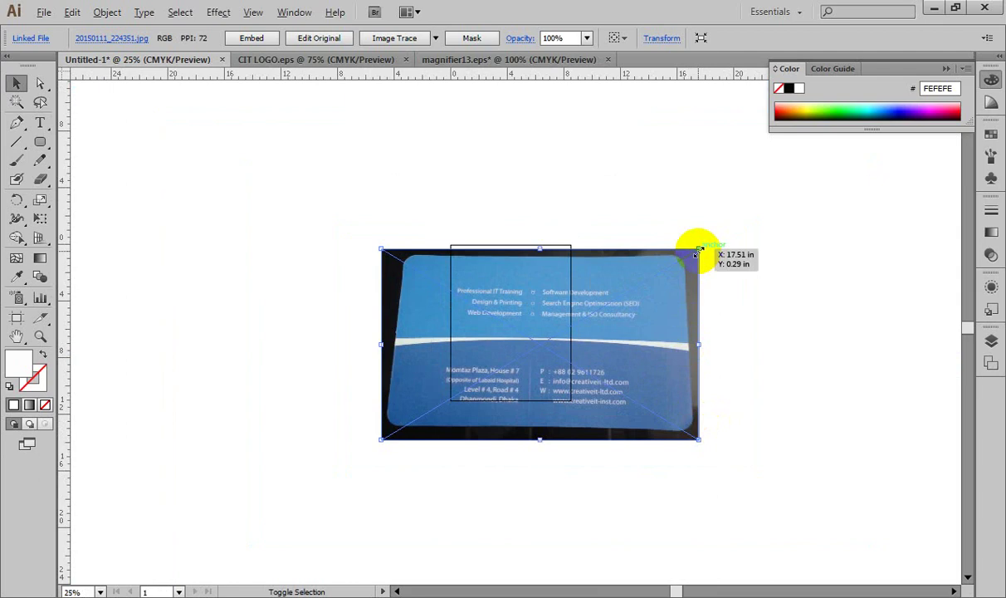
left_click_drag(699, 250, 648, 326)
left_click_drag(530, 337, 564, 341)
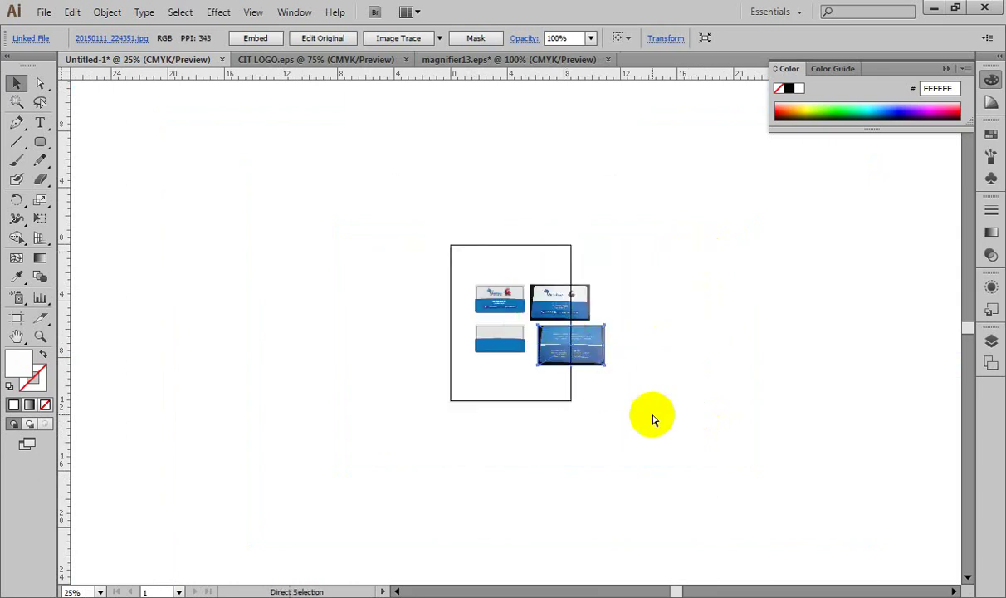
key("ctrl+plus")
key("ctrl+plus")
key("ctrl+plus")
key("ctrl+plus")
key("ctrl+plus")
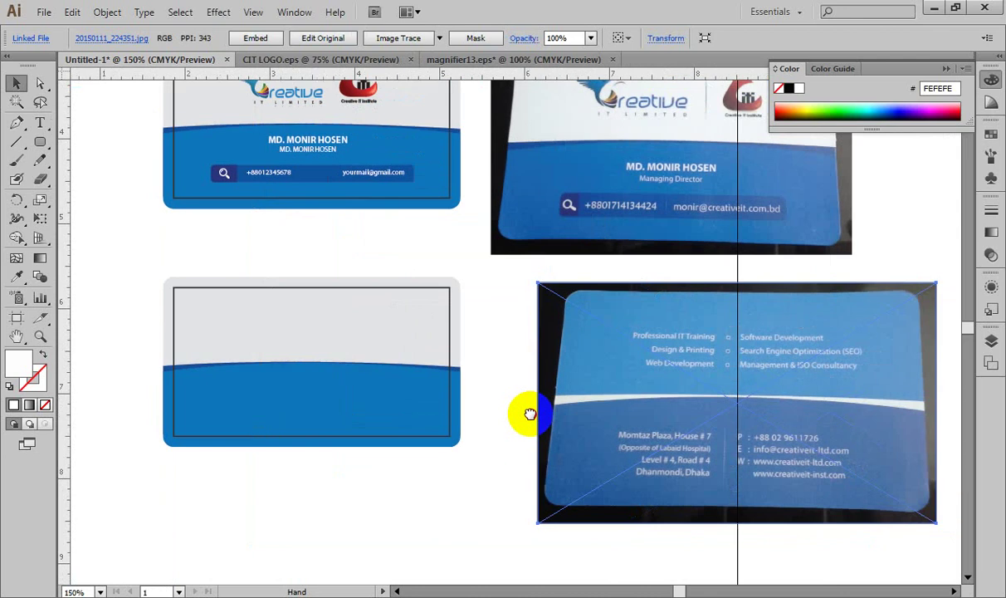
Step: Fill the whole blank card with blue sampled from the photo
left_click(483, 392)
left_click(394, 329)
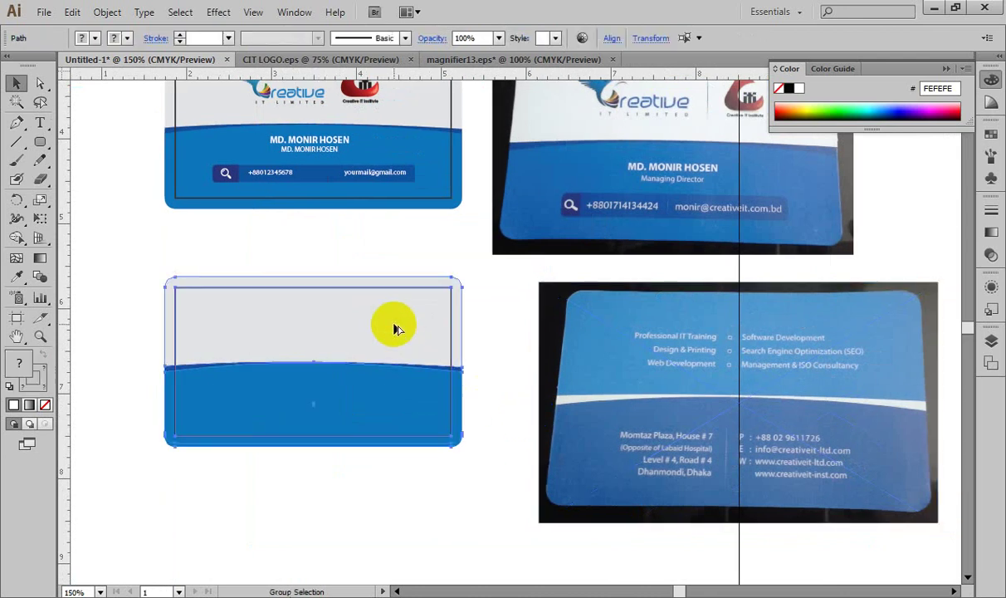
left_click(128, 243)
left_click(216, 311)
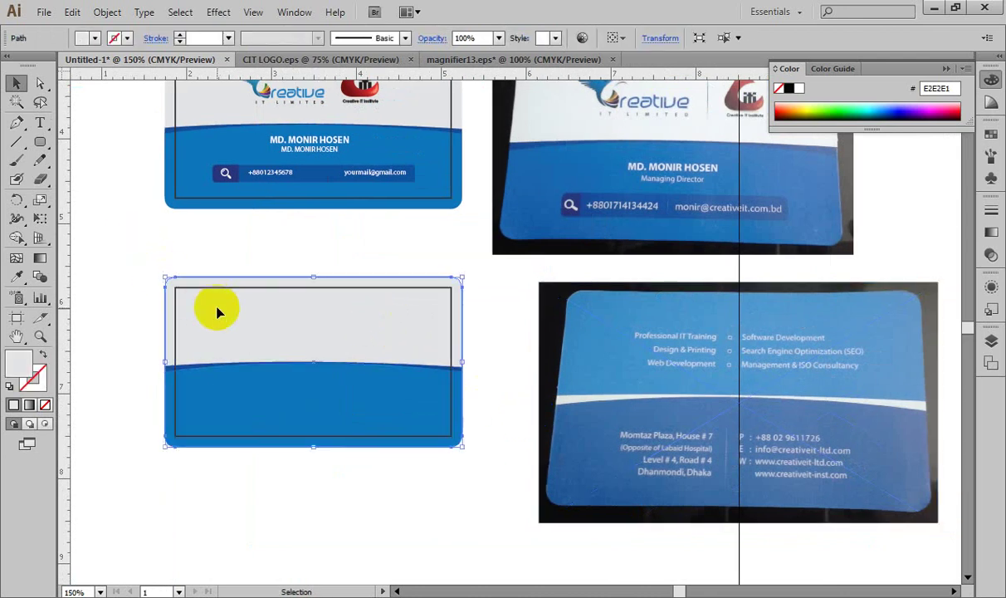
left_click(17, 277)
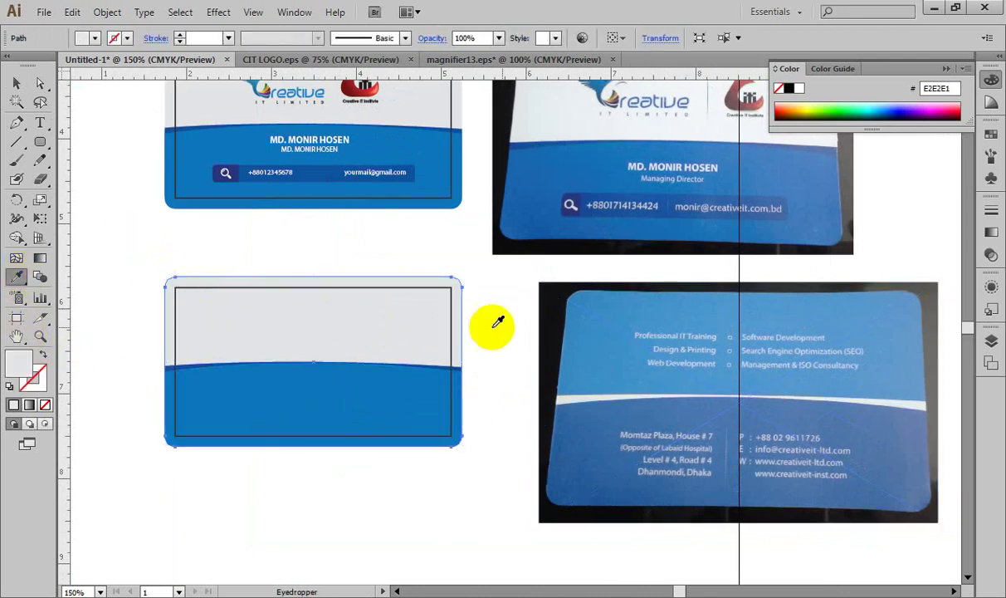
left_click(592, 330)
Step: Give the card's lower shape the photo's darker blue, 4978B2
left_click(18, 83)
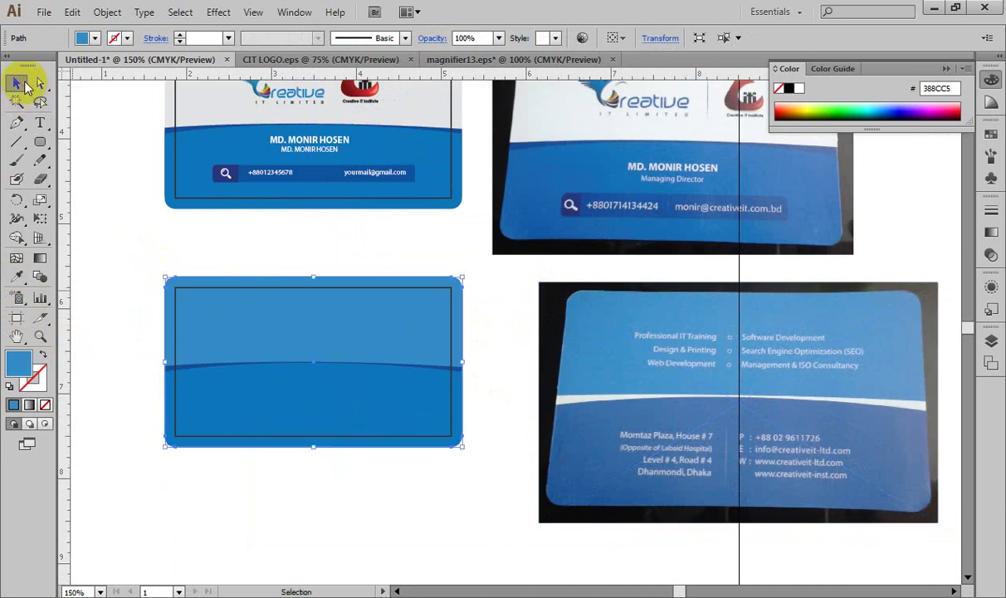
left_click(299, 397)
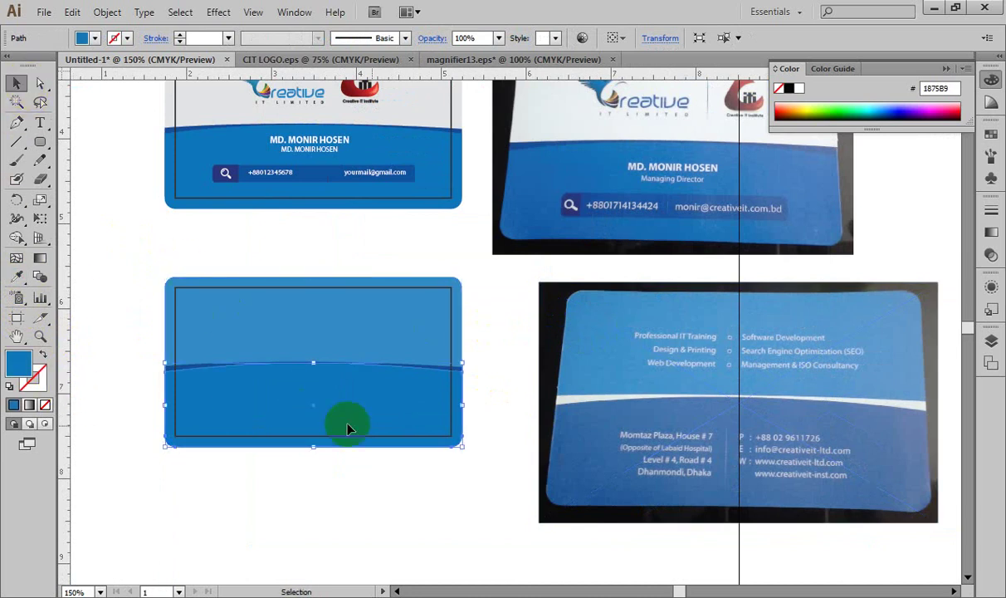
left_click(17, 276)
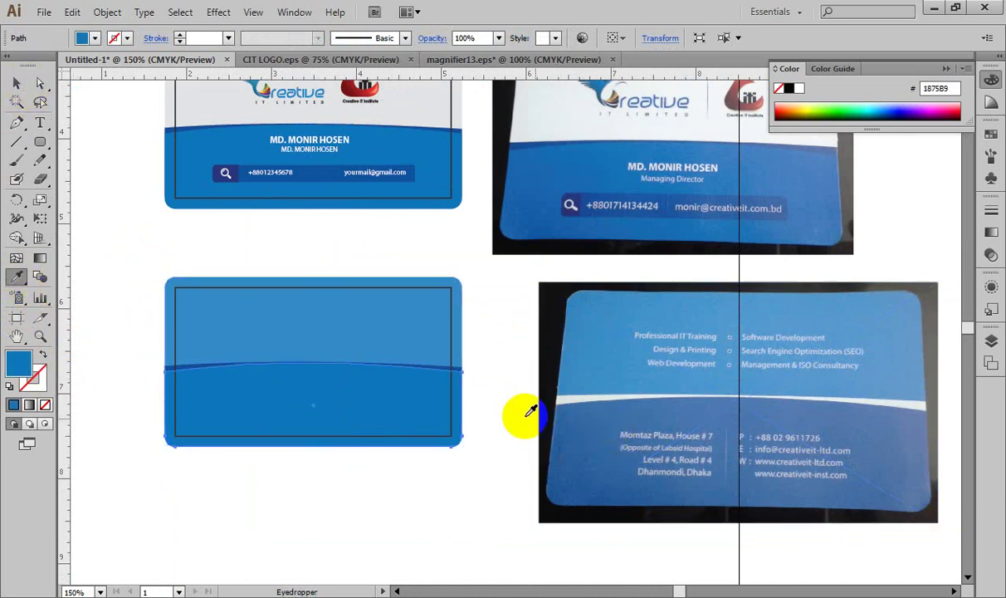
left_click(648, 408)
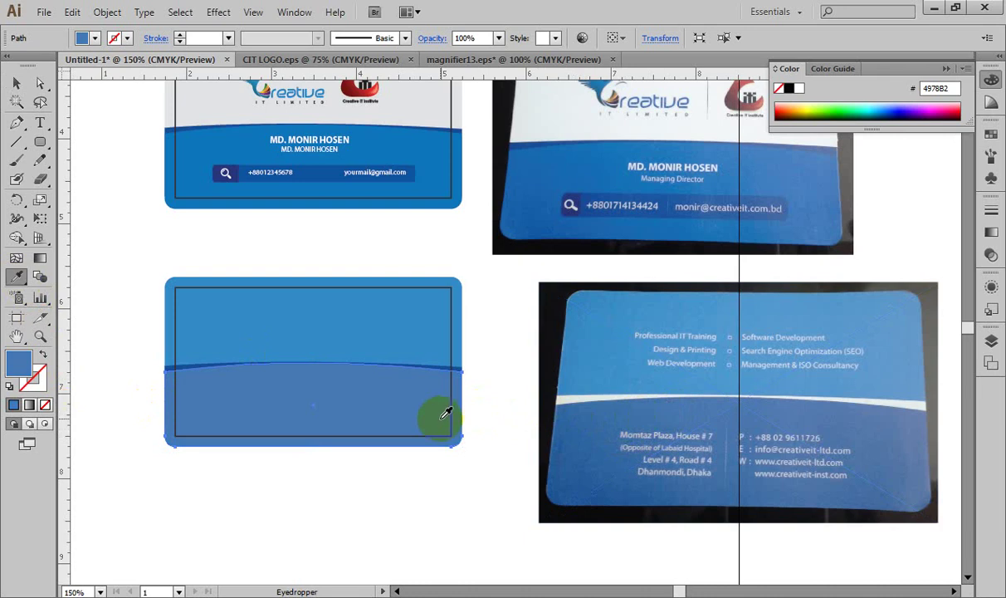
Step: Turn the dividing stripe between the halves white by sampling the blank canvas
key("ctrl+plus")
key("ctrl+plus")
key("ctrl+plus")
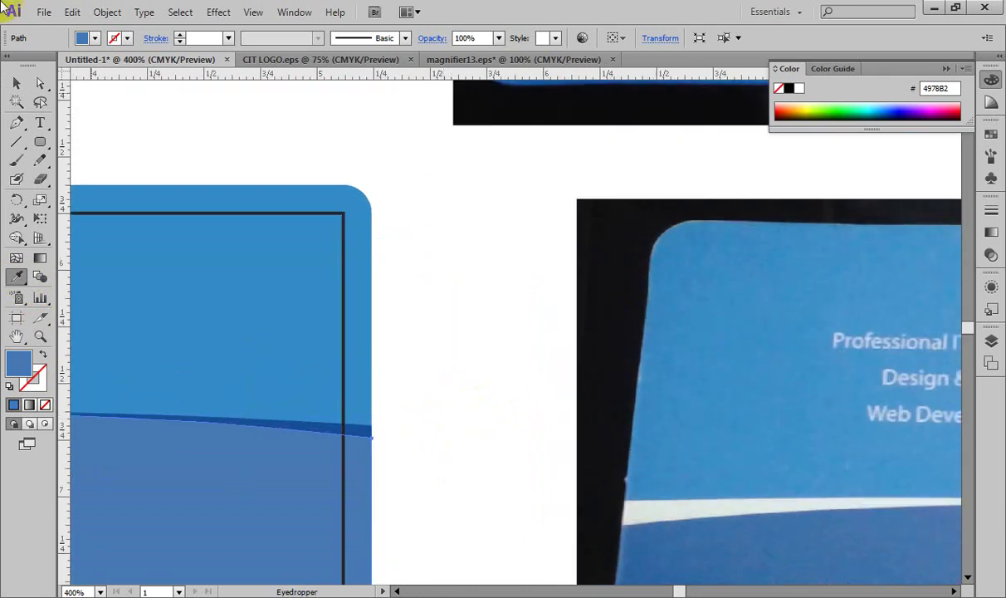
left_click(17, 83)
left_click(418, 252)
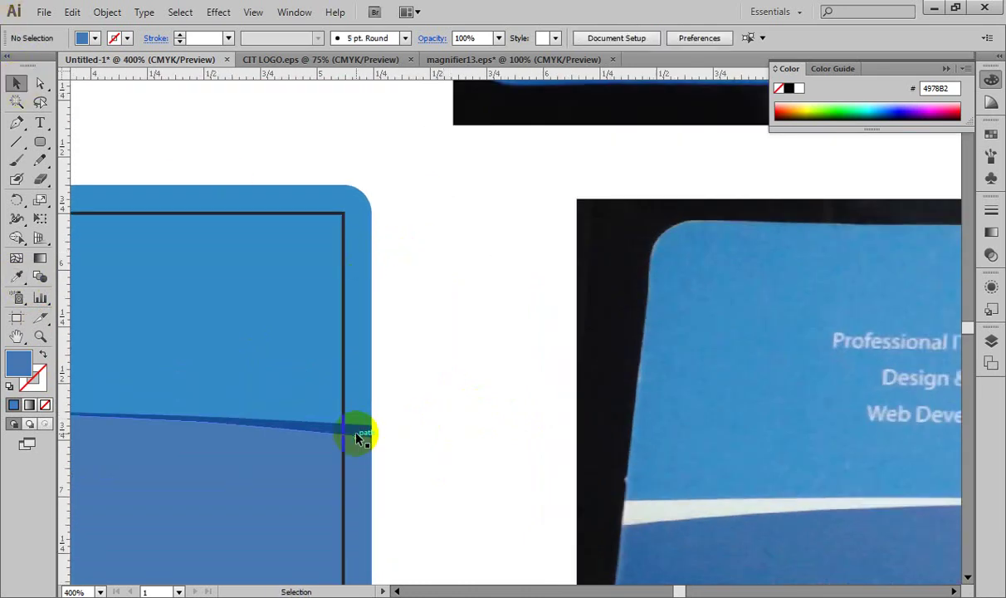
left_click(354, 428)
left_click(15, 277)
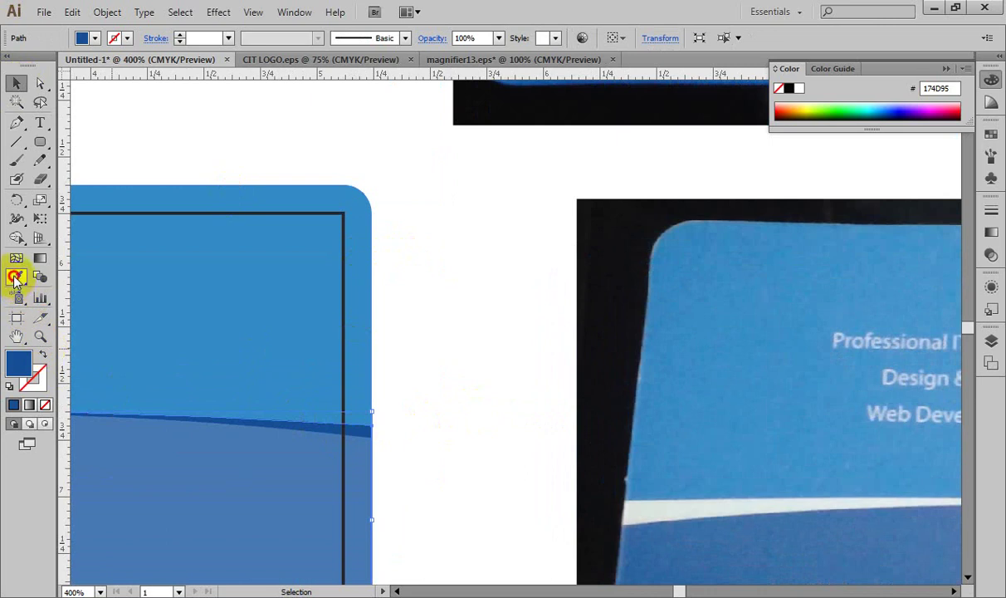
left_click(405, 328)
key("ctrl+minus")
key("ctrl+minus")
key("ctrl+minus")
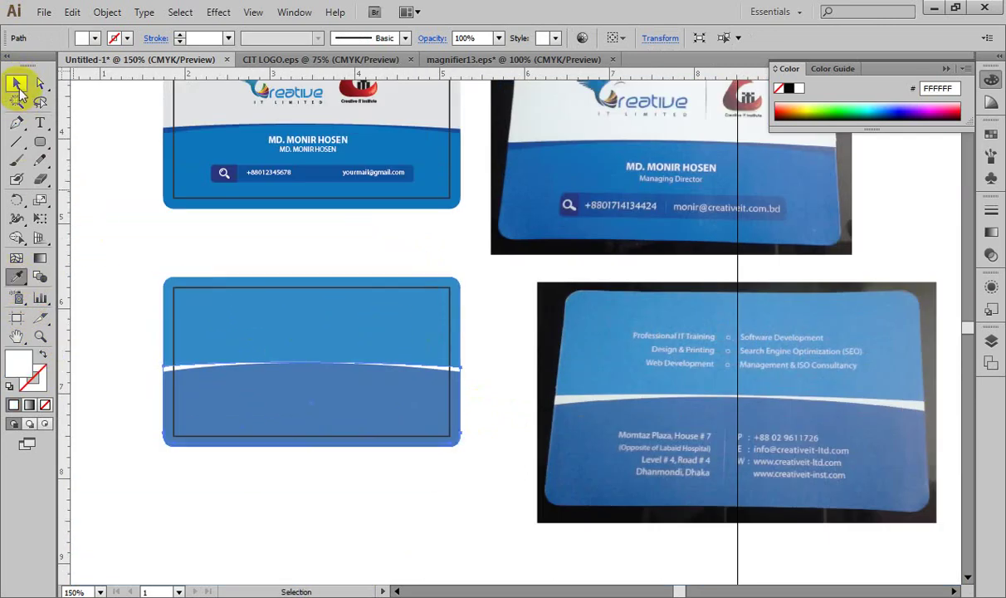
Step: Set the front card's border rectangle stroke to None
left_click(102, 184)
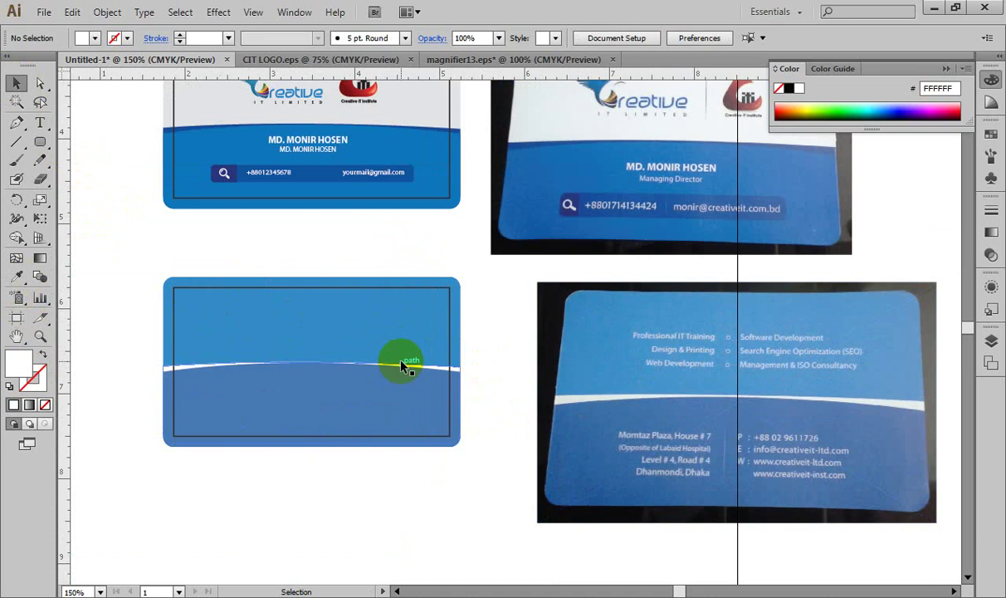
key("ctrl+plus")
key("ctrl+plus")
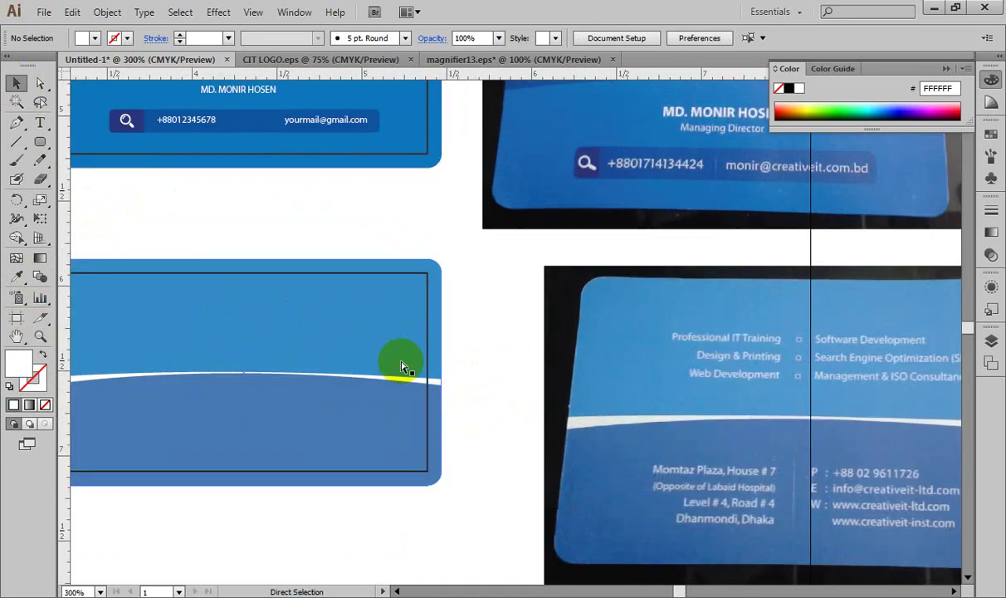
left_click_drag(406, 360, 514, 476)
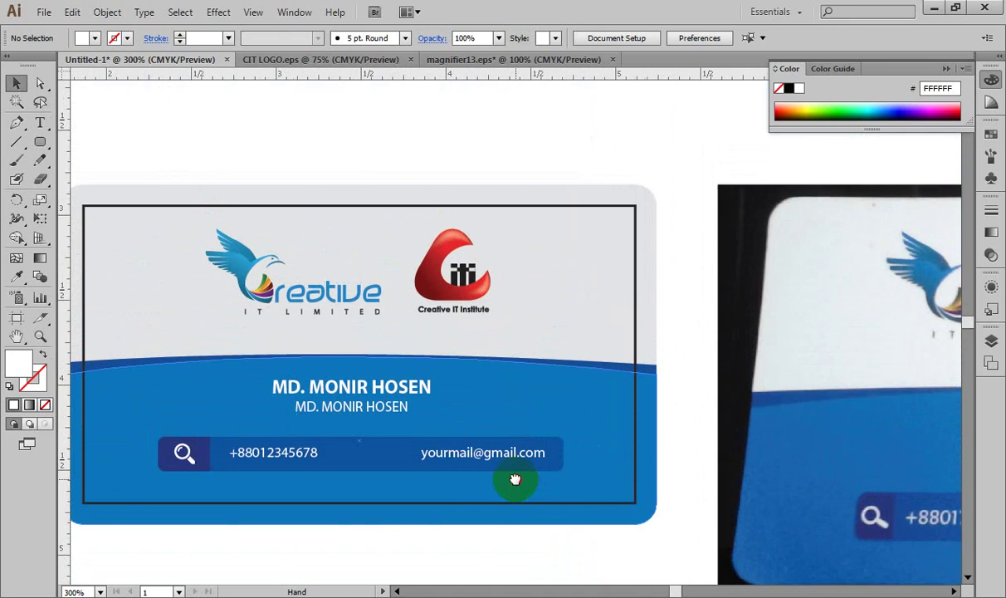
left_click(491, 207)
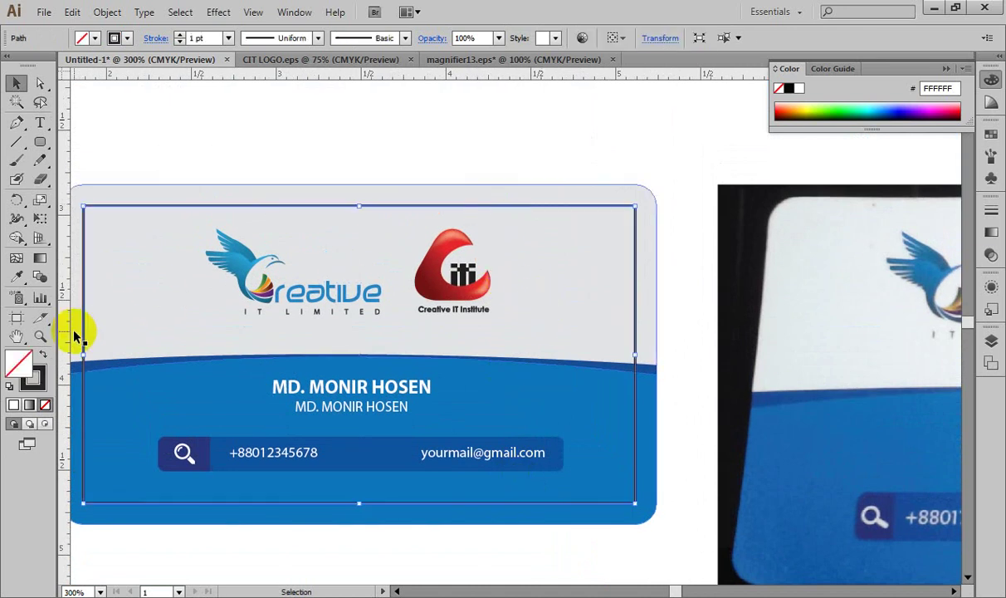
left_click(40, 375)
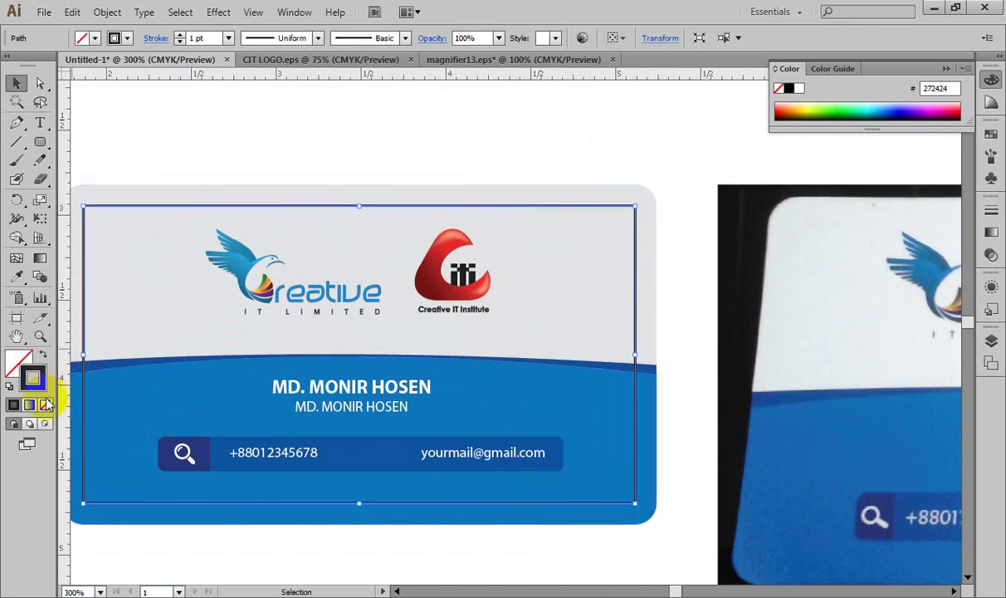
left_click(46, 405)
left_click(532, 147)
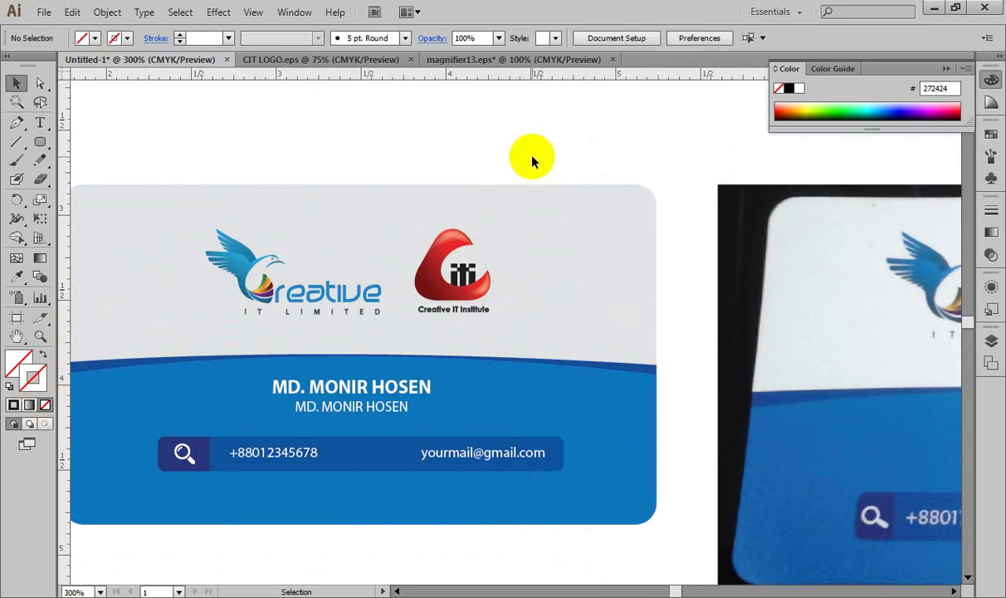
Step: Make the front card's background fill pure white (FFFFFF) sampled from the artboard
left_click(545, 202)
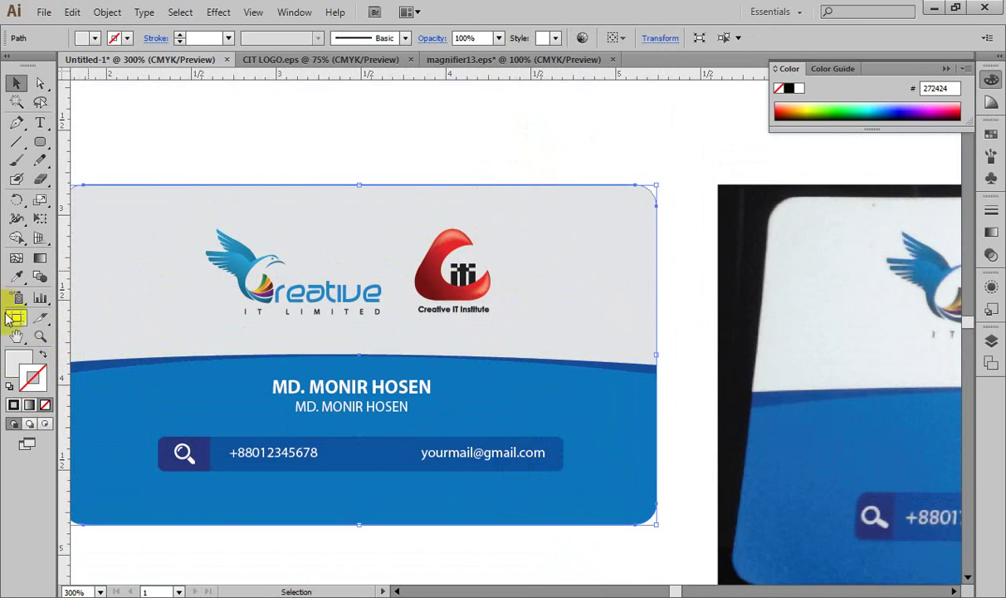
left_click(20, 363)
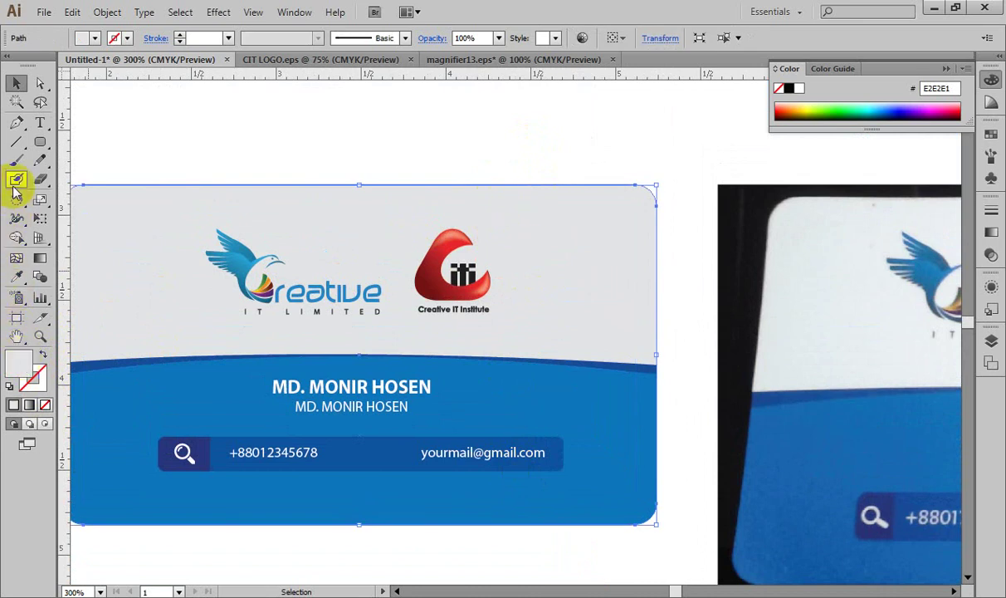
left_click(18, 278)
left_click(125, 151)
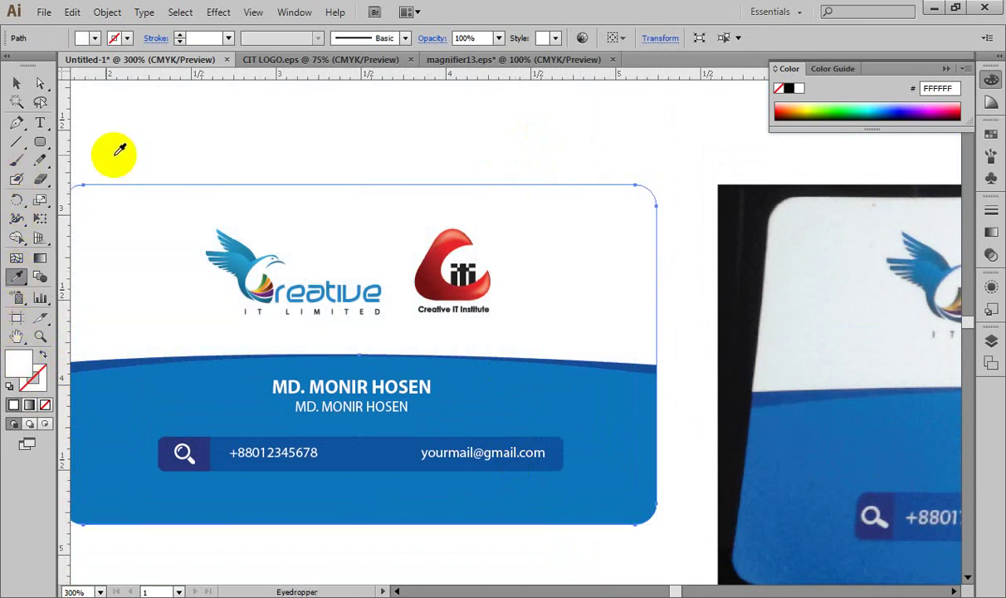
left_click(16, 83)
key("ctrl+minus")
key("ctrl+minus")
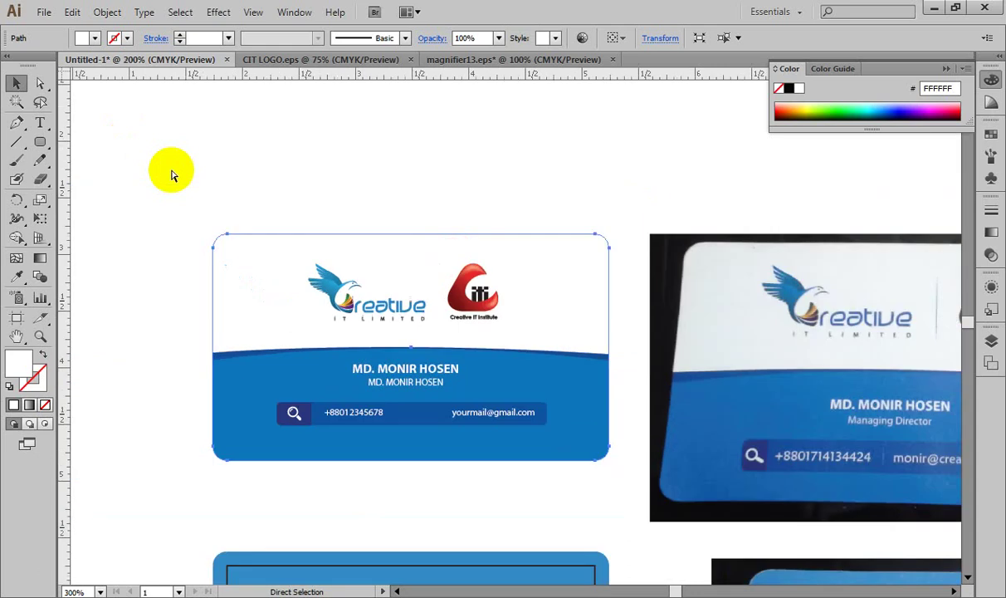
Step: Delete the front and back reference photos placed beside the two redrawn cards
left_click_drag(367, 328, 391, 233)
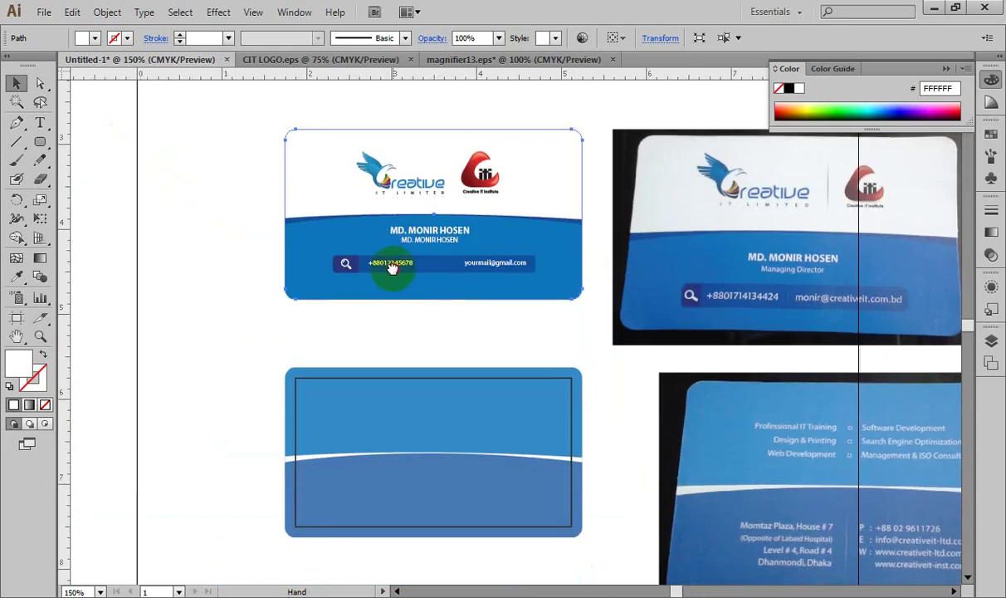
left_click(156, 220)
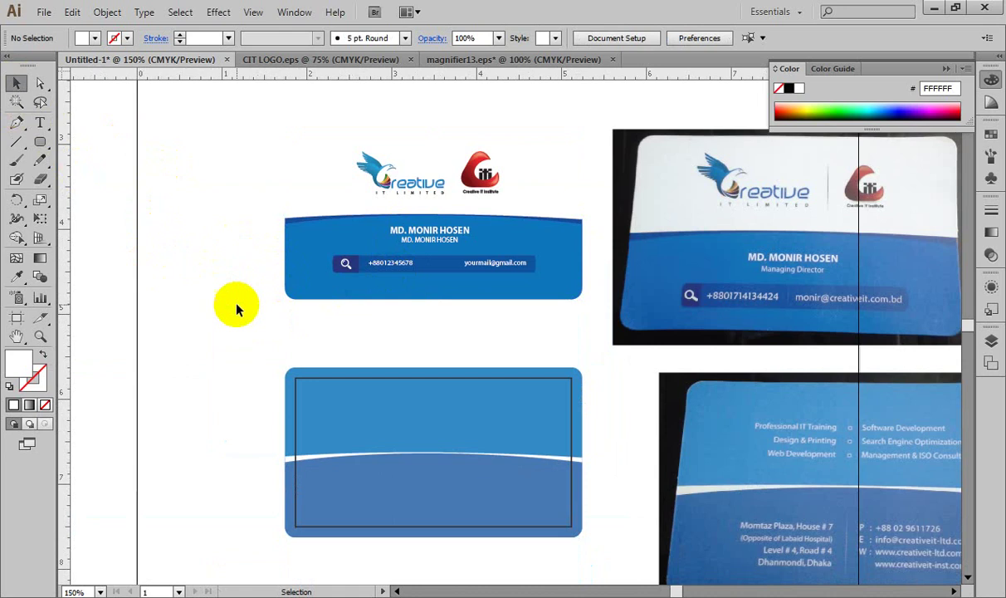
left_click_drag(248, 336, 592, 106)
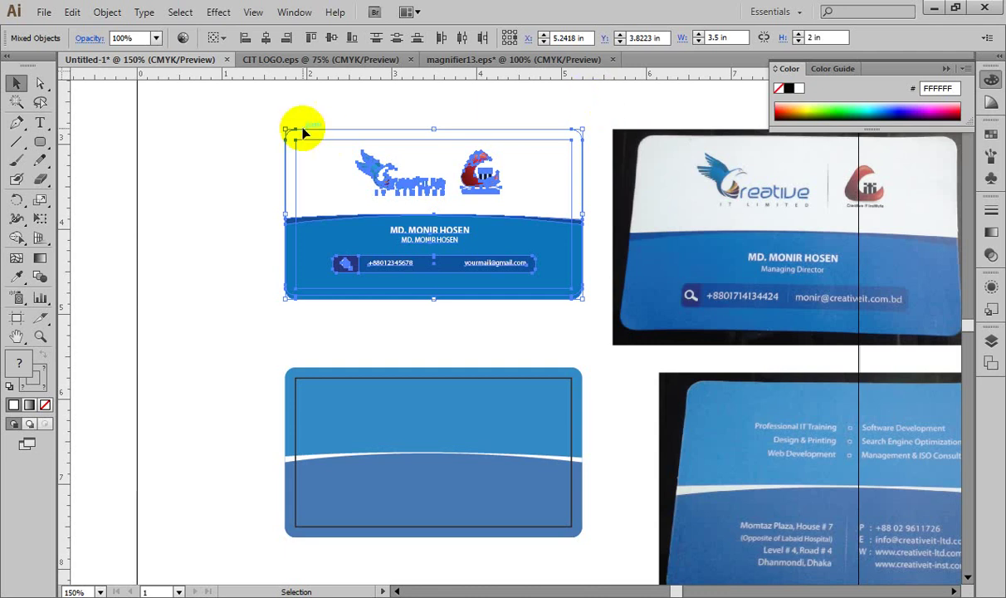
key("ctrl+minus")
key("ctrl+minus")
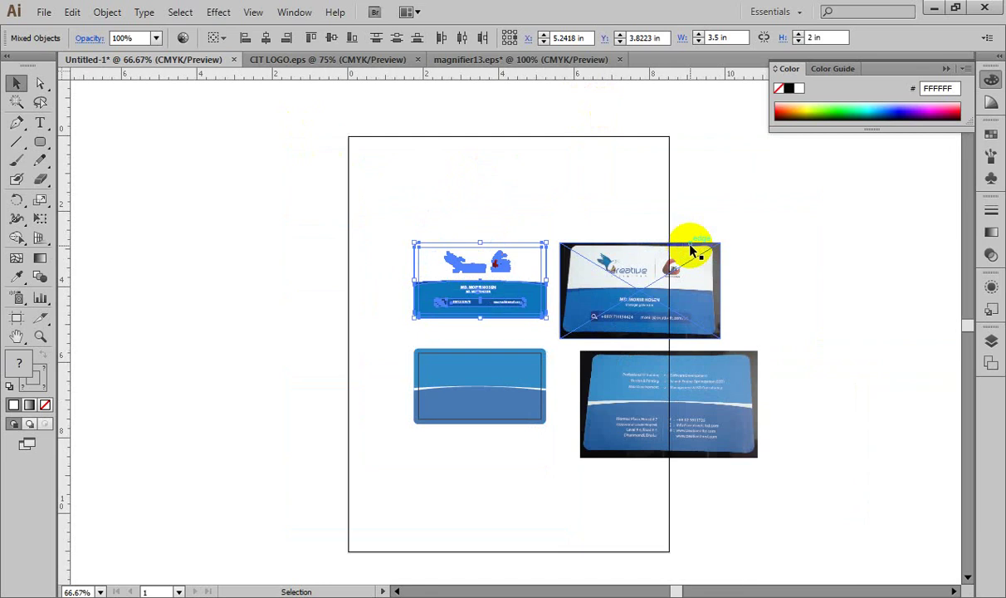
left_click(701, 266)
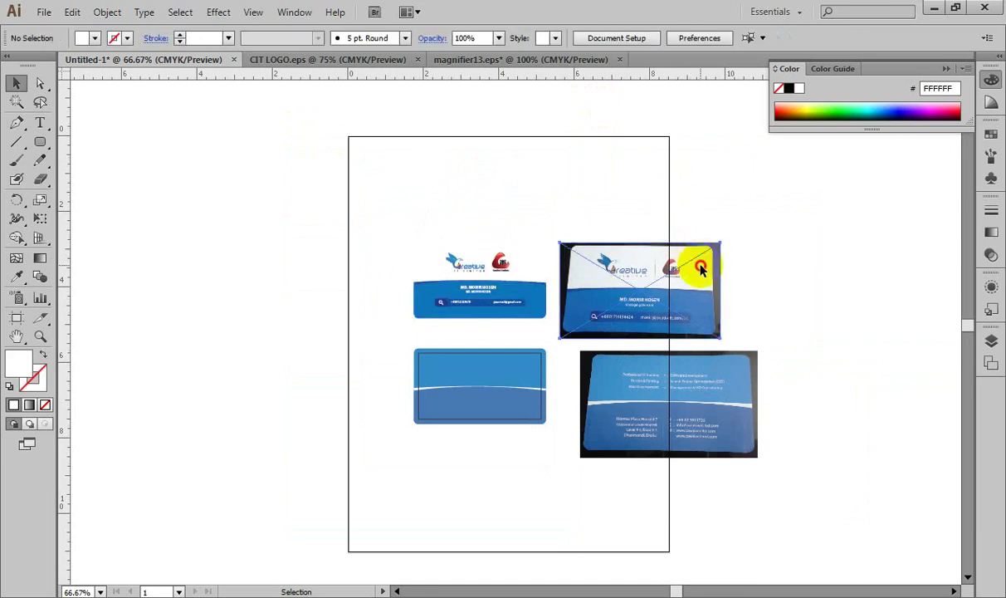
key("Delete")
left_click(735, 361)
key("Delete")
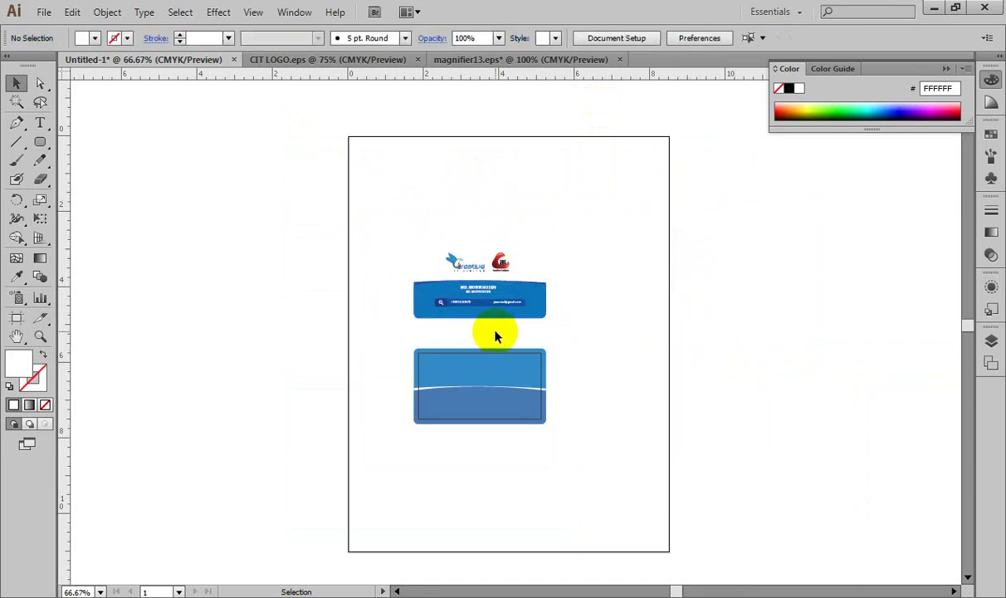
left_click_drag(488, 287, 744, 274)
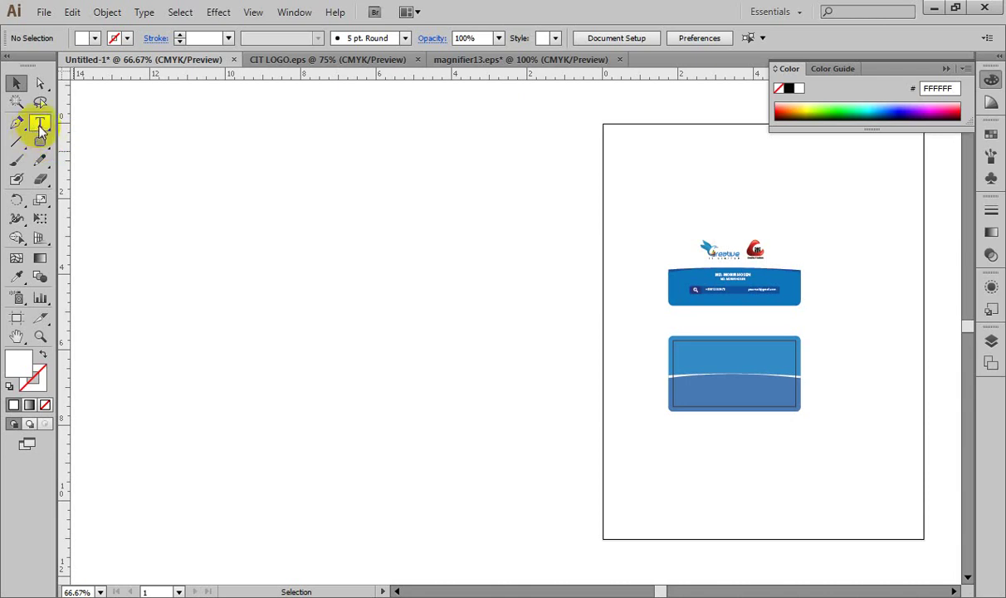
Step: Swap the Rounded Rectangle tool for the plain Rectangle Tool
left_click(40, 141)
left_click_drag(40, 141, 107, 147)
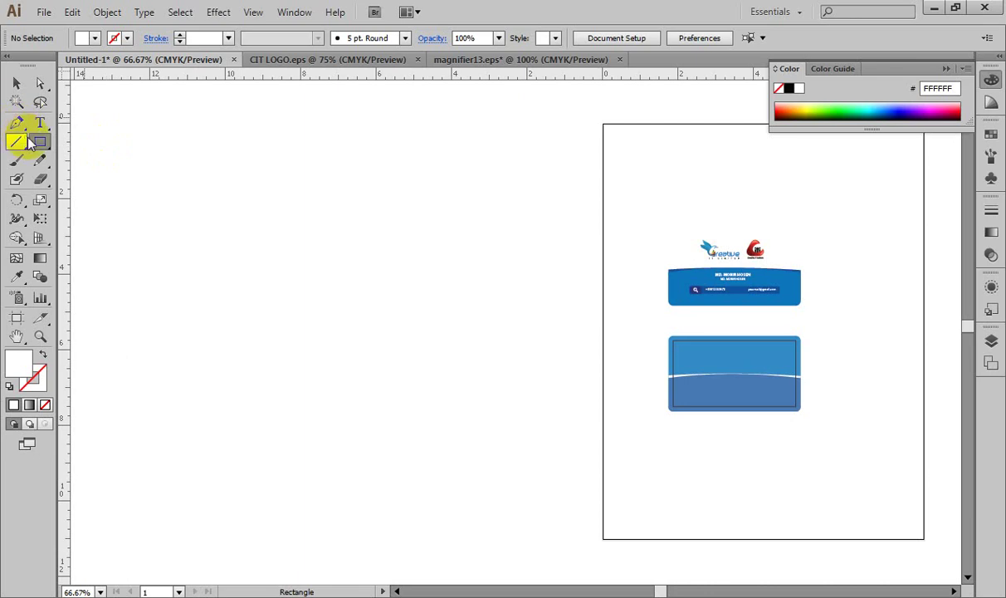
Step: Create a rectangle with exact Width 8.5 in and Height 11 in
left_click(374, 169)
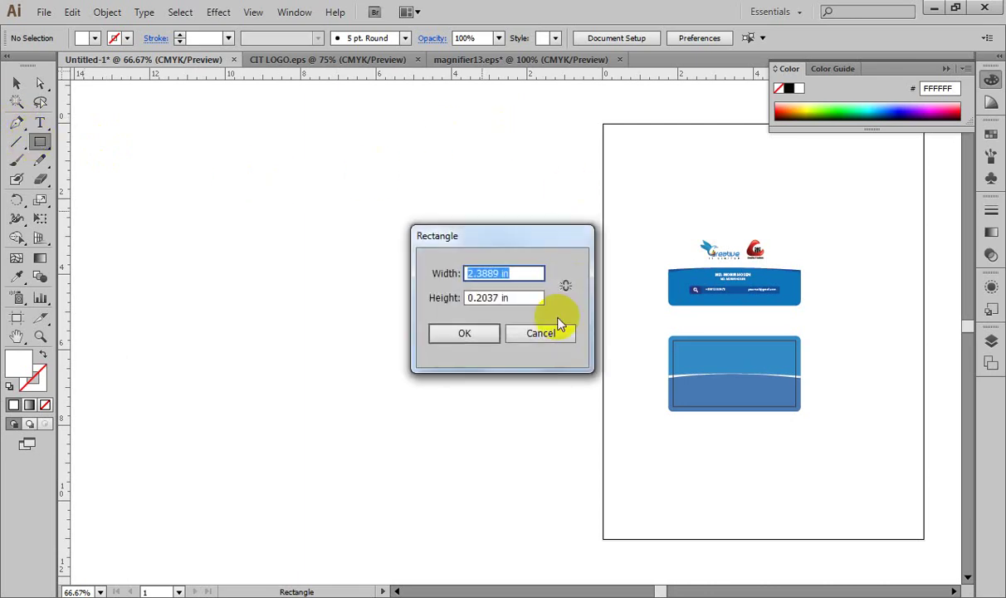
type("8.5")
key("Tab")
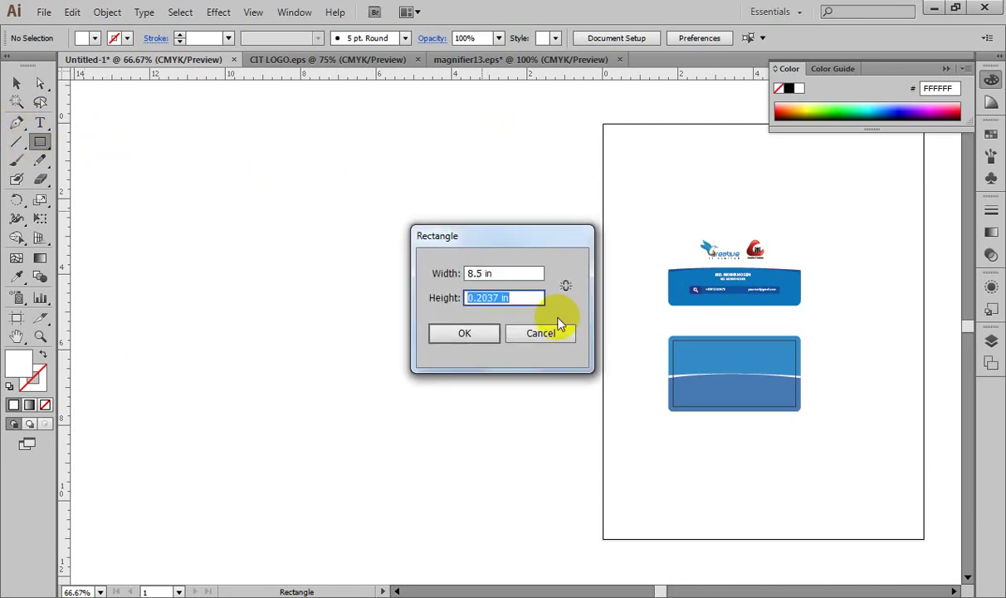
type("11")
key("Tab")
key("Return")
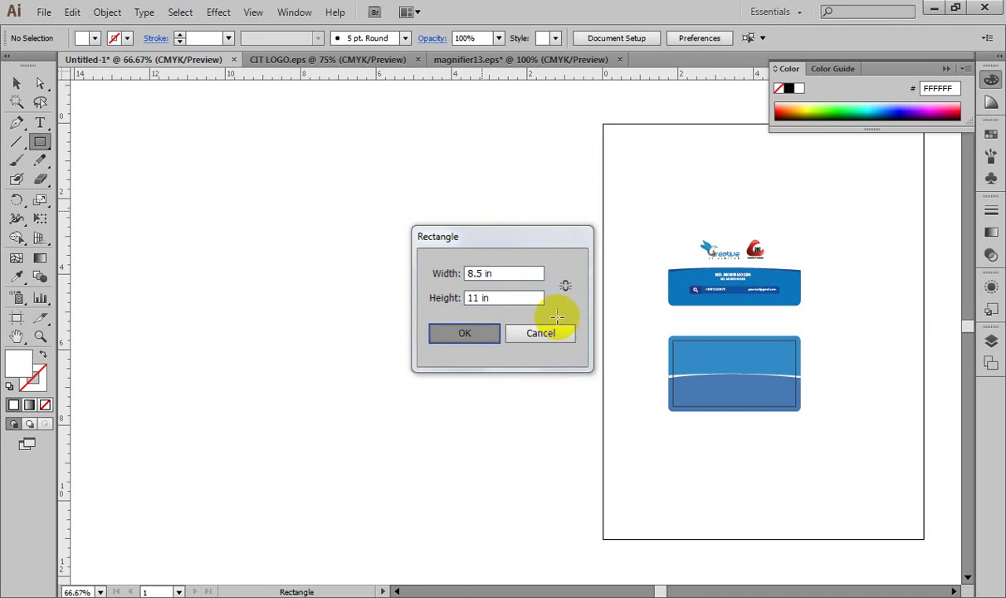
Step: Move the new rectangle up-left beside the page and fill it light grey E5E3E4
left_click(17, 83)
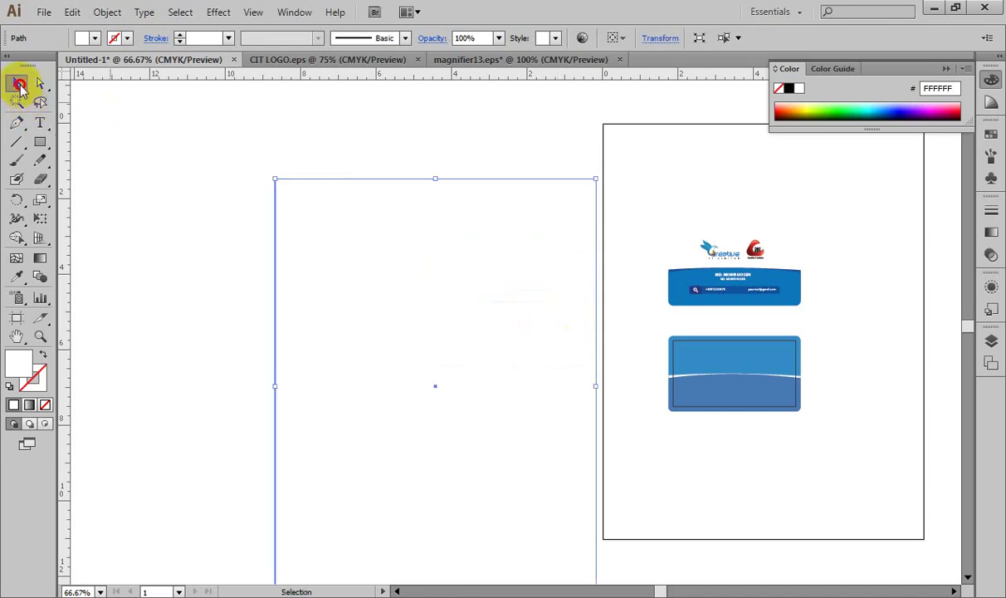
left_click_drag(323, 201, 263, 167)
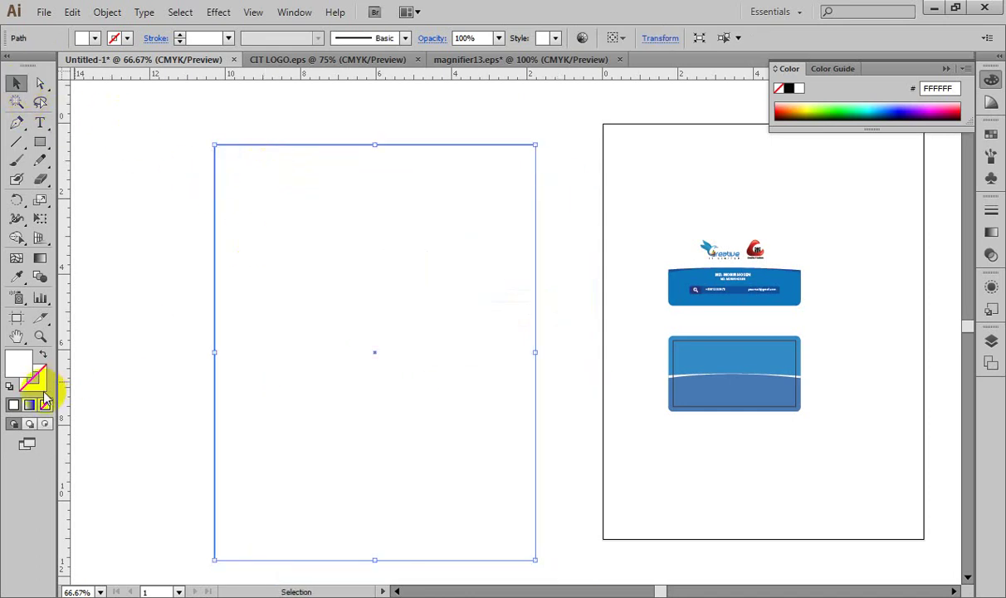
double_click(20, 361)
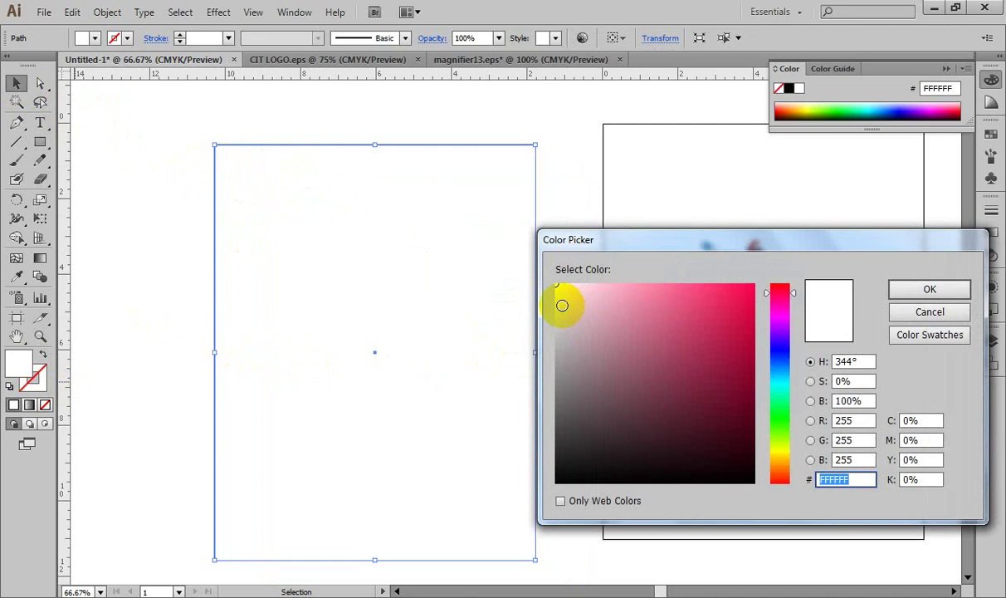
left_click(557, 303)
left_click(914, 298)
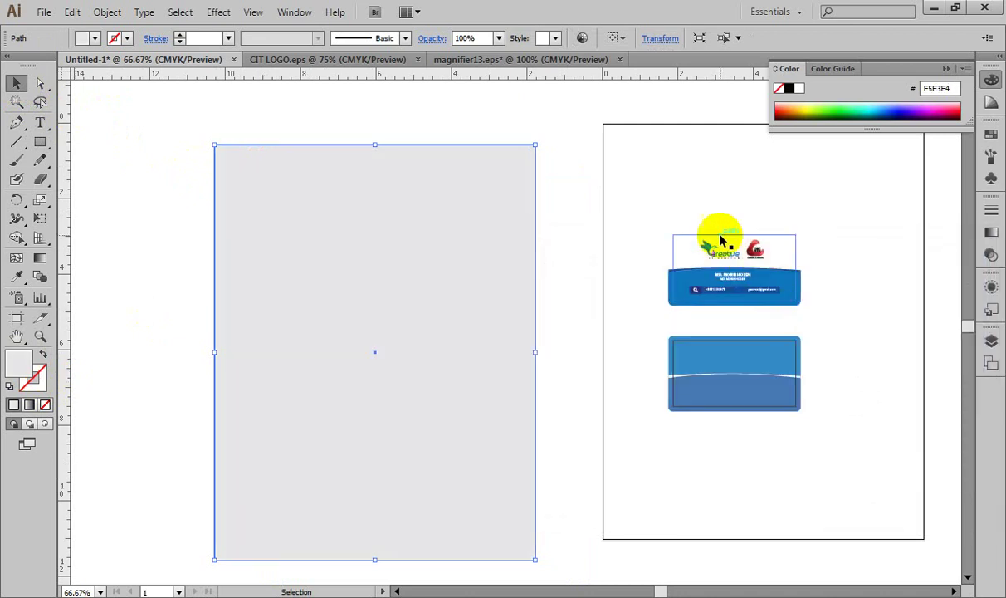
left_click_drag(184, 122, 287, 186)
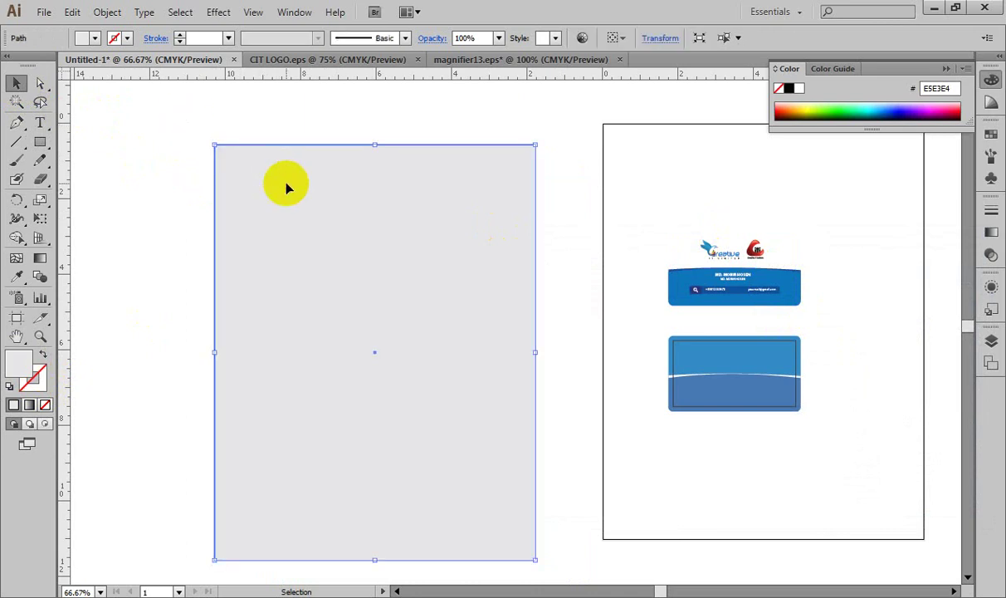
Step: Open Offset Path for the grey rectangle and enter a 0.25 in offset
left_click(107, 11)
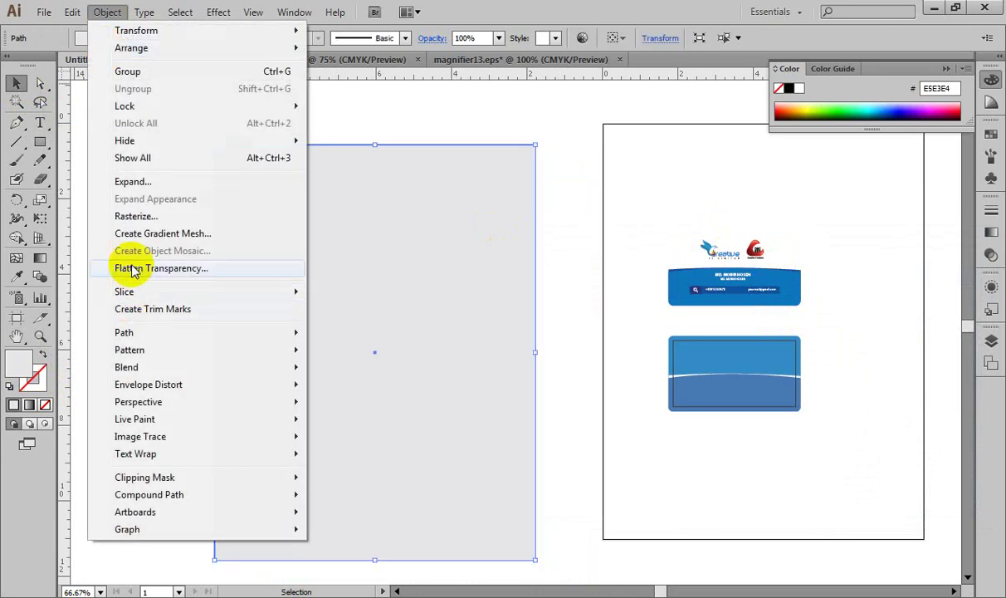
mouse_move(151, 334)
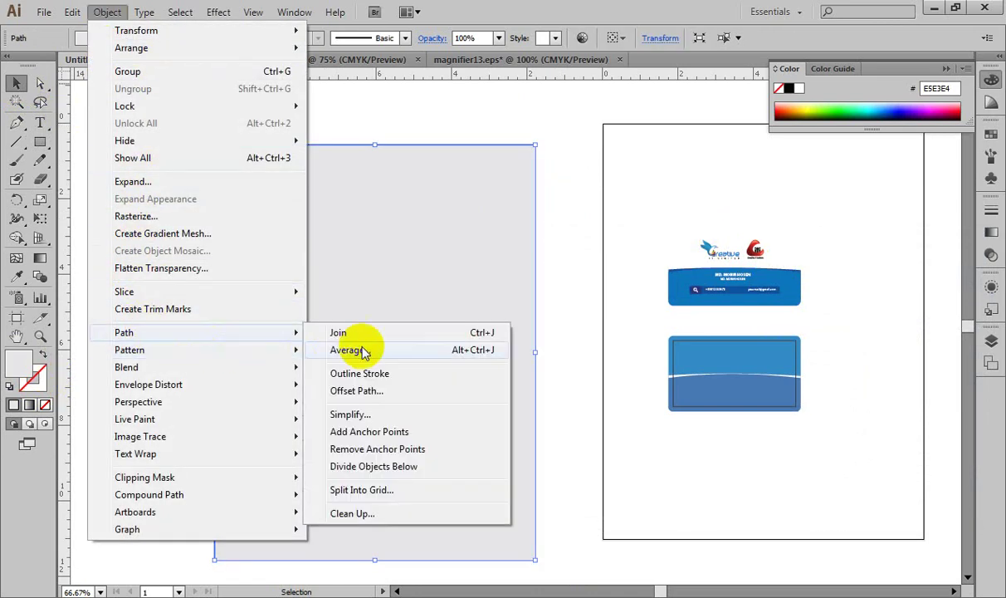
left_click(390, 392)
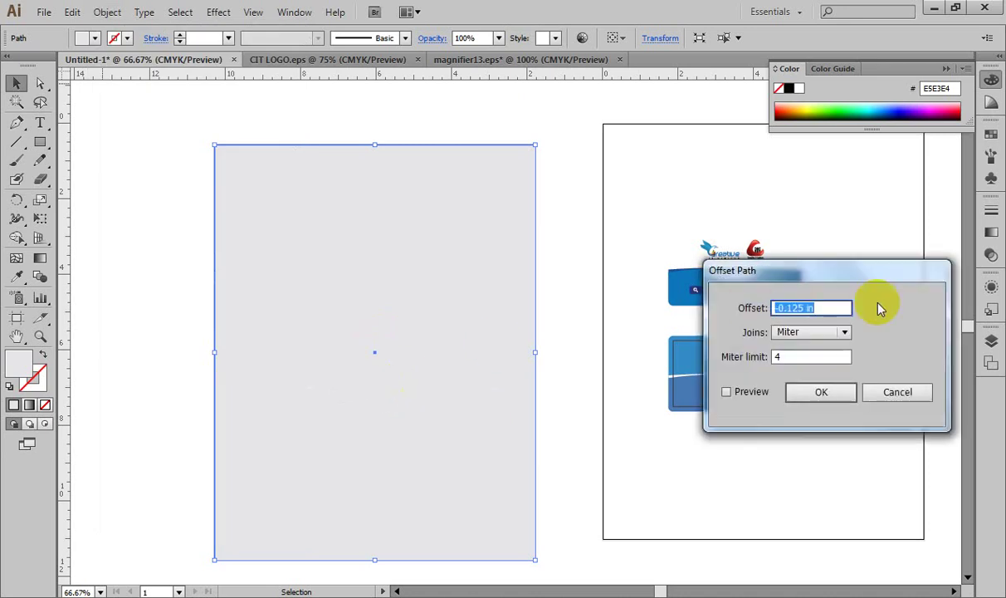
left_click(793, 308)
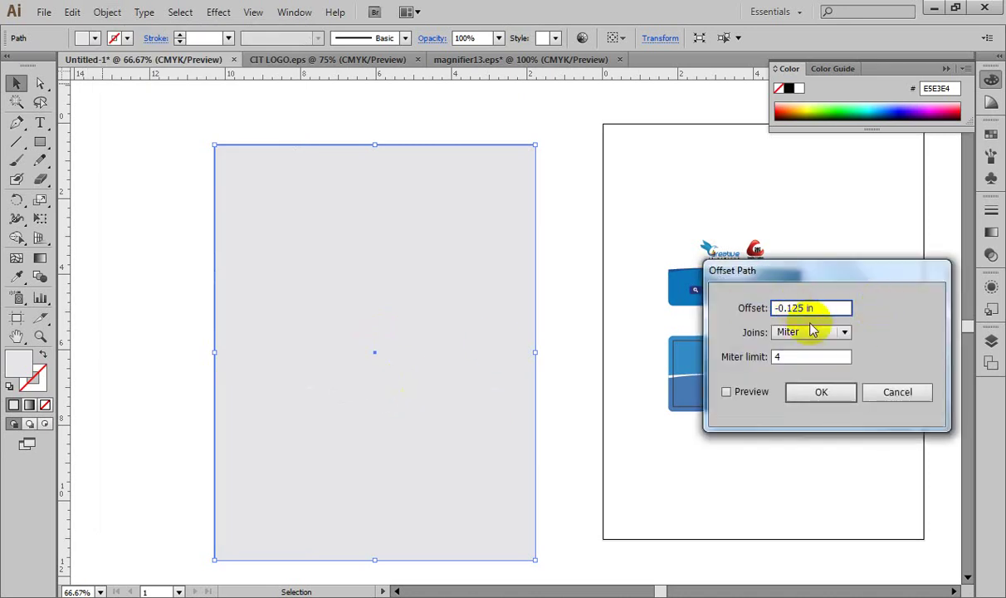
key("BackSpace")
key("Left")
key("Left")
key("BackSpace")
Step: Preview the offset, make it -0.25 in so it goes inward, and apply it
left_click(727, 393)
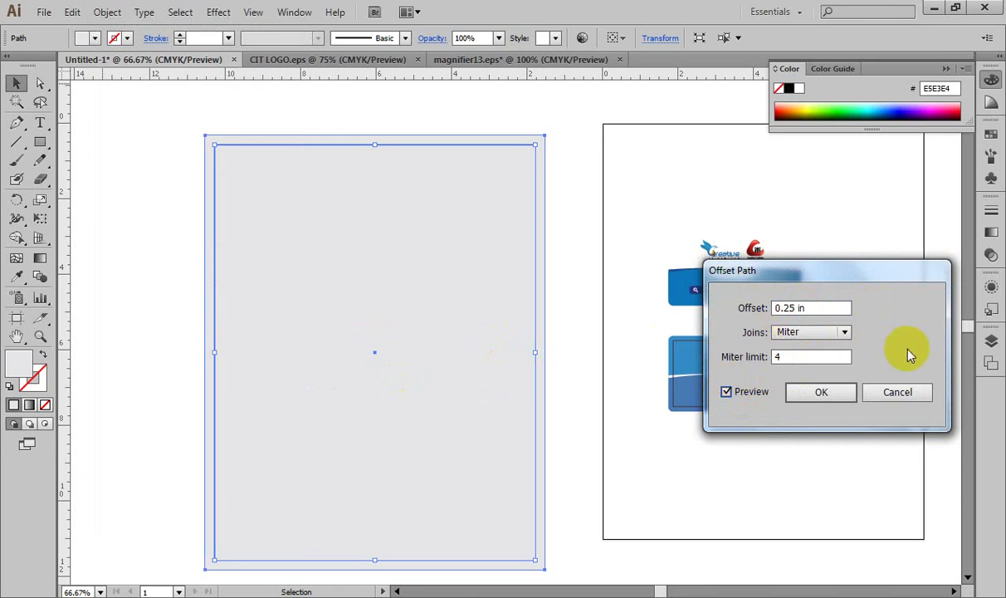
left_click(822, 308)
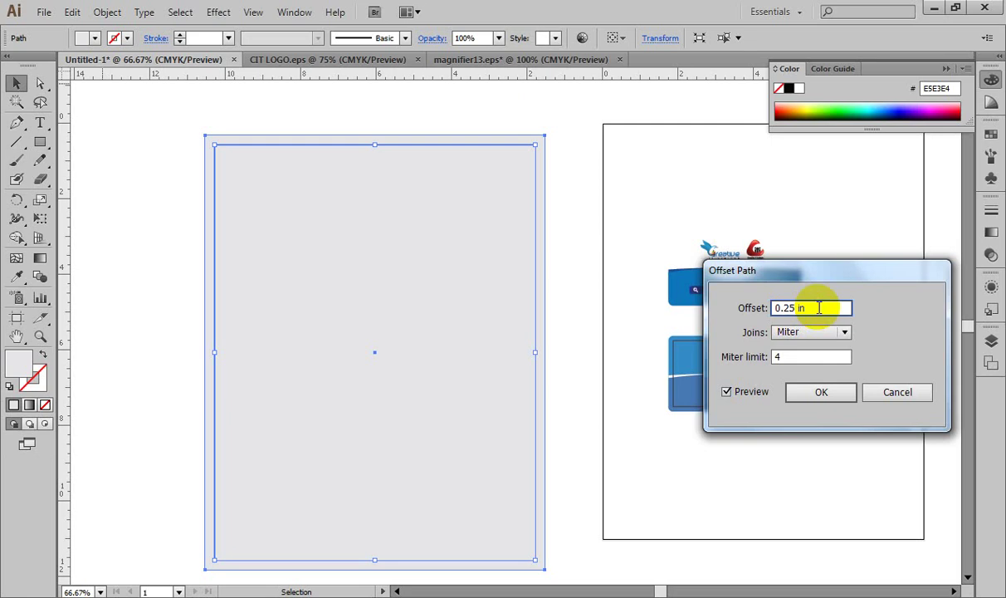
key("Home")
type("-")
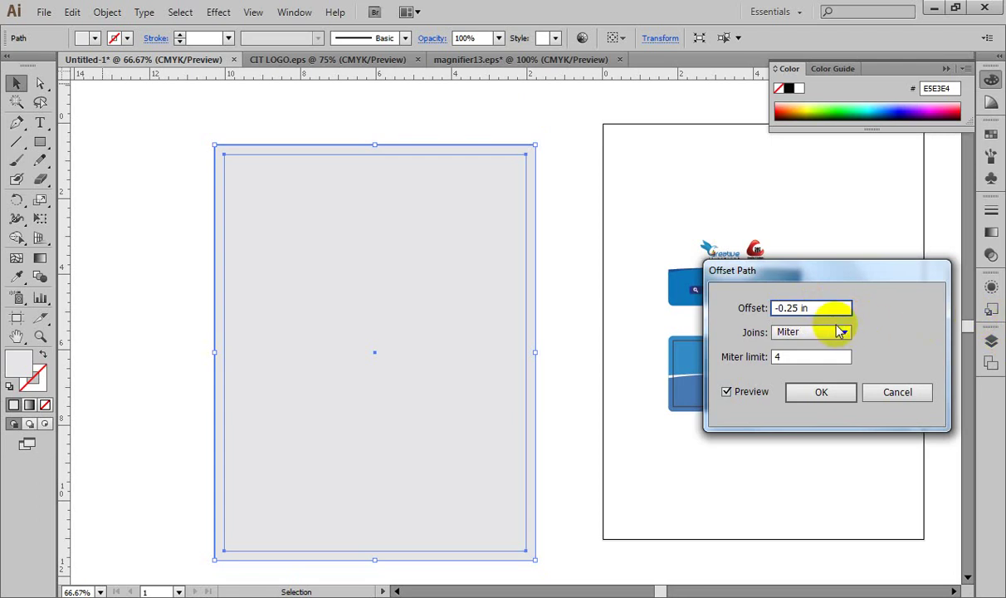
left_click(832, 393)
left_click(547, 145)
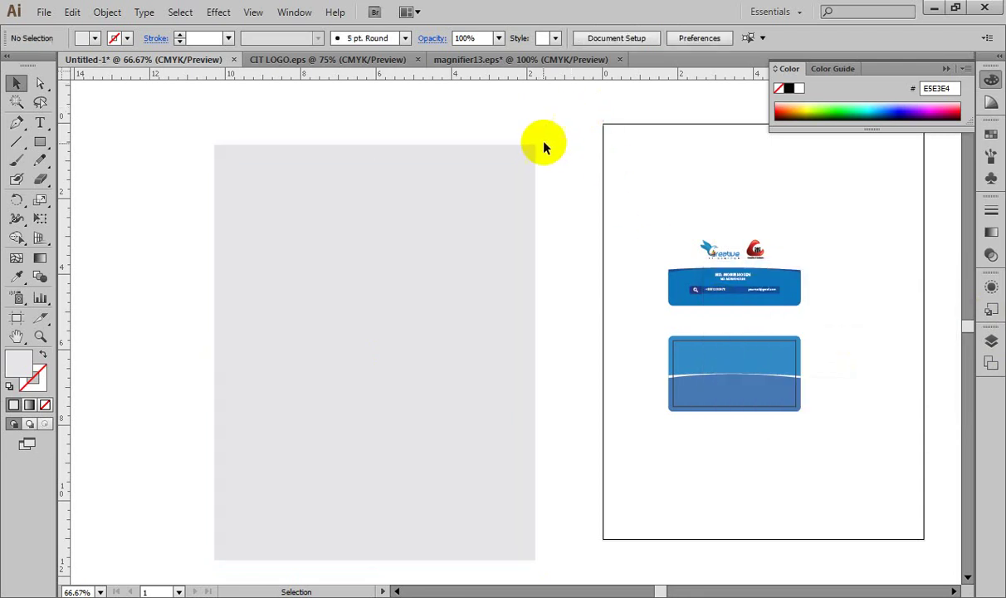
Step: Apply another Offset Path of -0.125 in to the grey rectangle, checking it with Preview
left_click(533, 149)
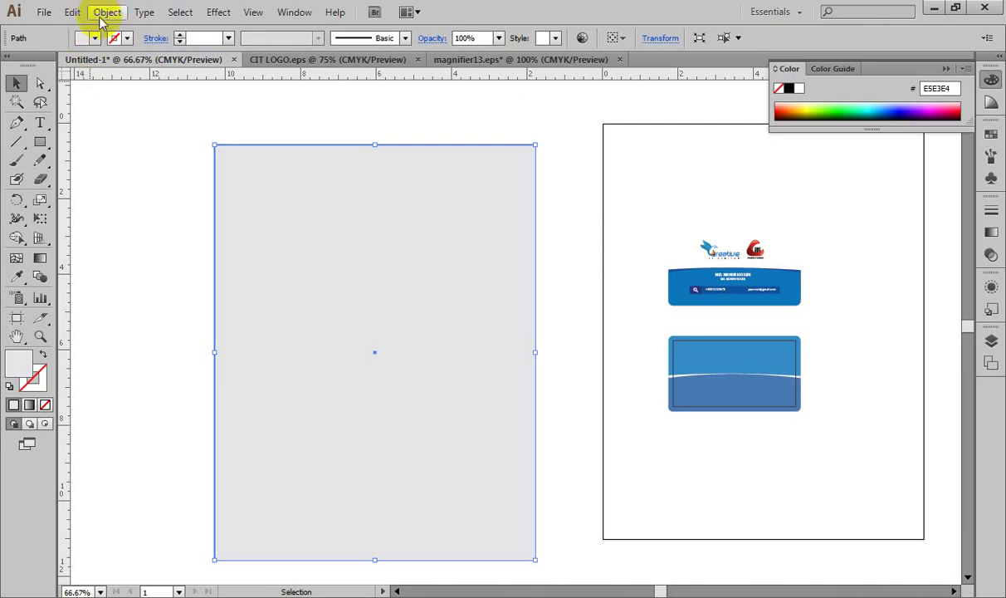
left_click(107, 12)
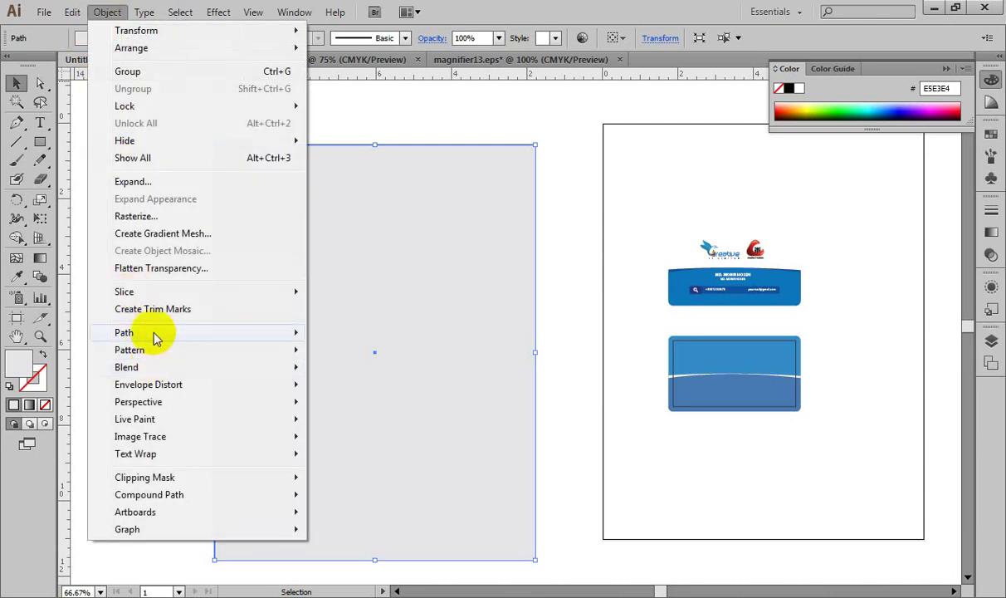
mouse_move(156, 333)
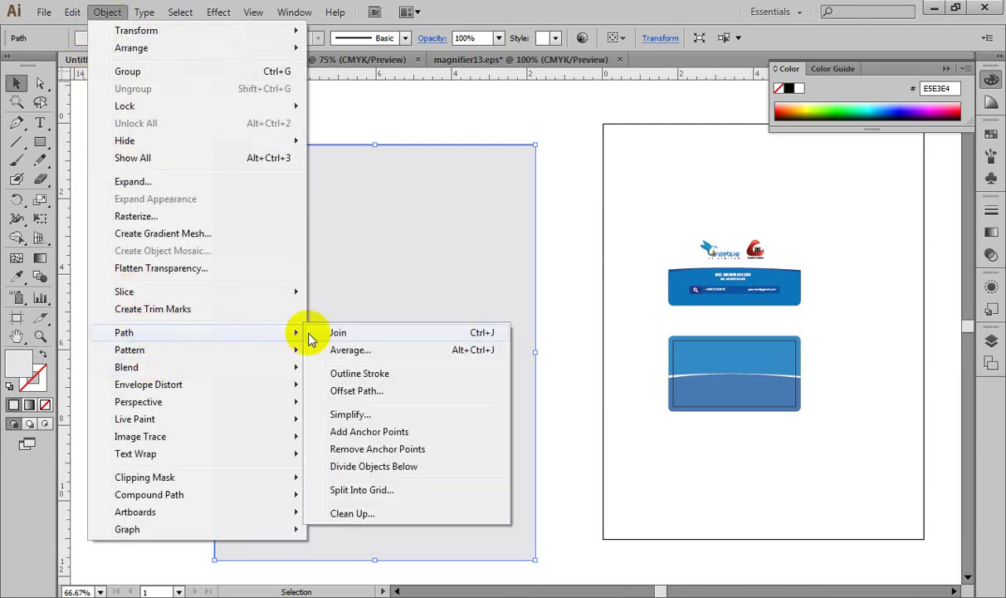
left_click(355, 390)
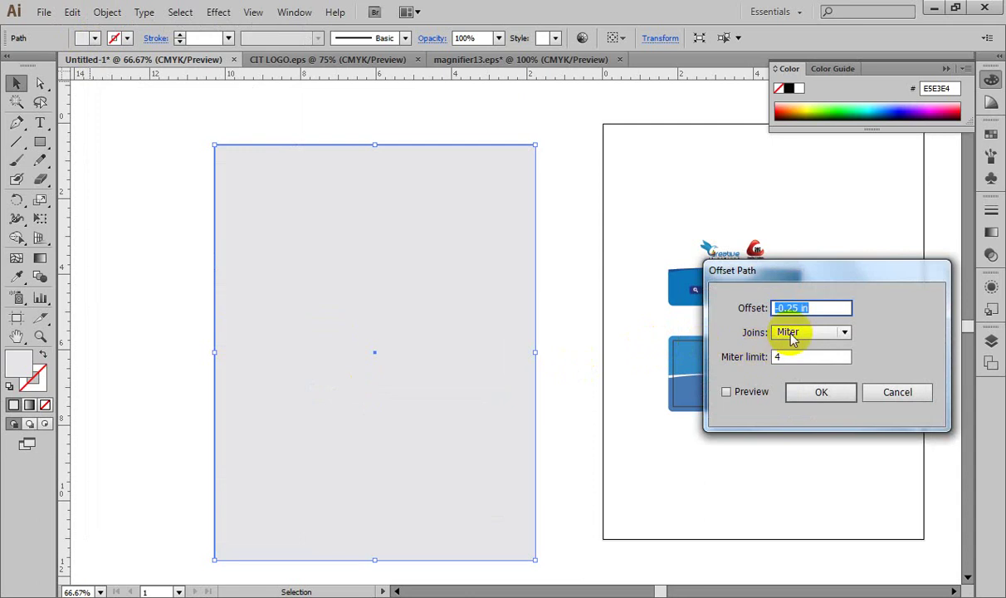
left_click(786, 308)
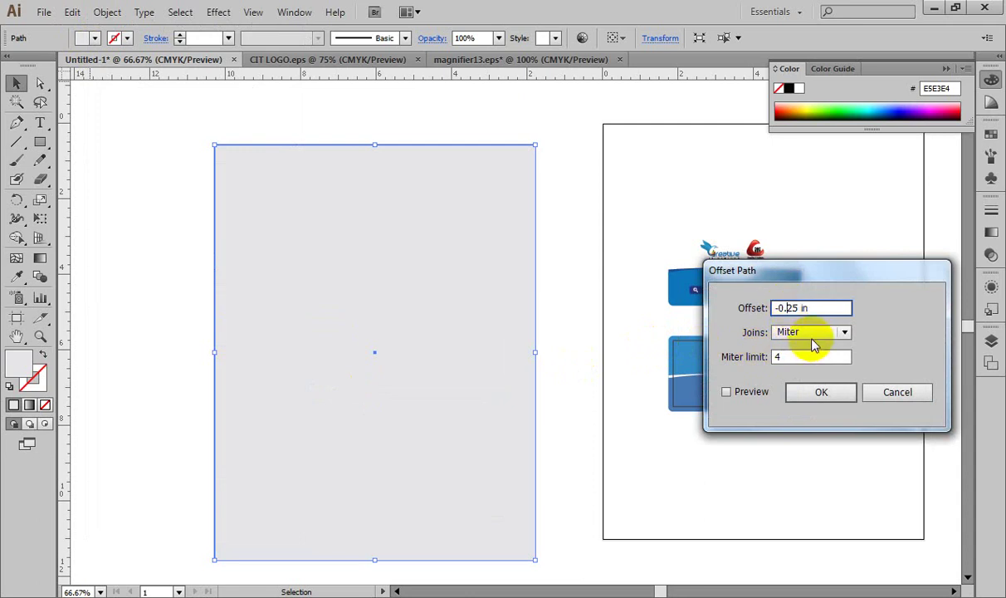
type("1")
left_click(727, 392)
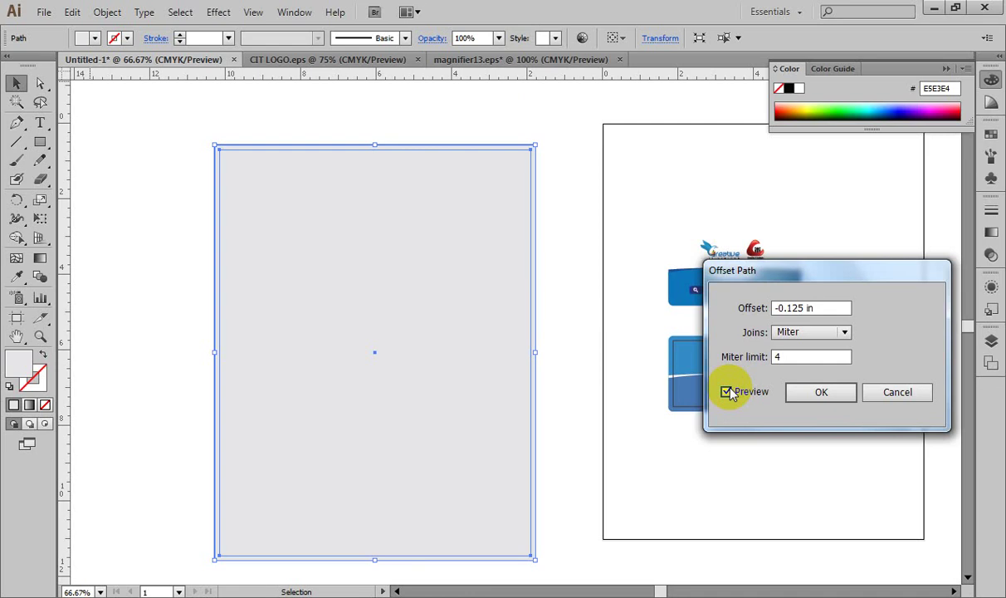
left_click(831, 401)
left_click(568, 306)
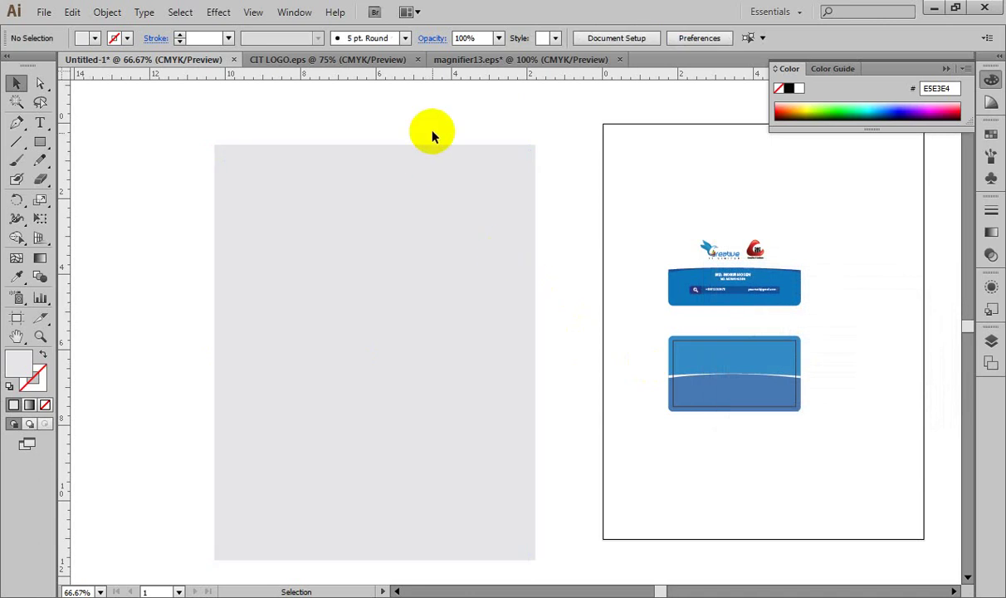
Step: Give the inner offset rectangle no fill and a dark grey 282525 stroke
left_click(437, 146)
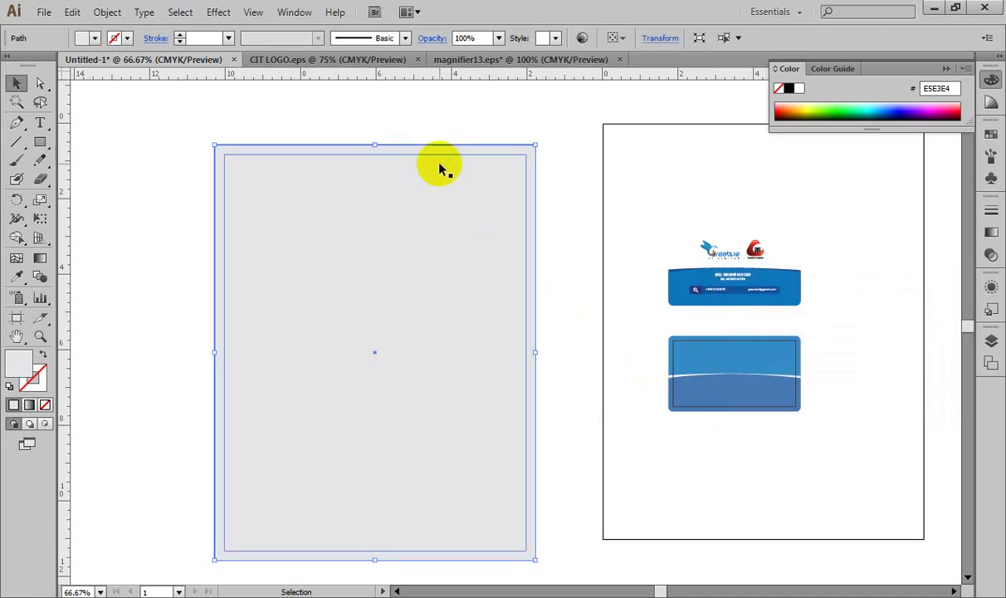
left_click(440, 160)
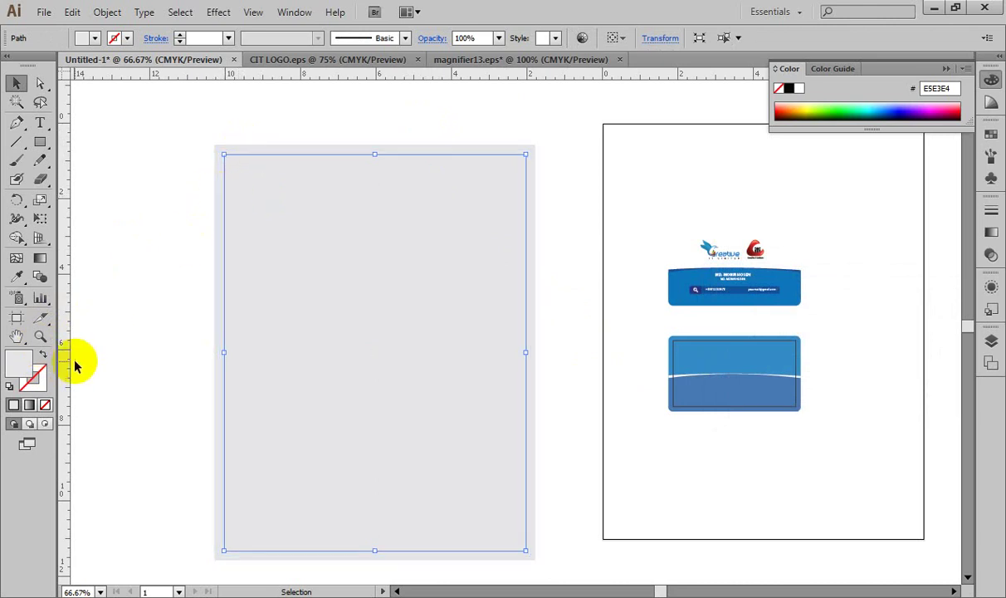
left_click(44, 404)
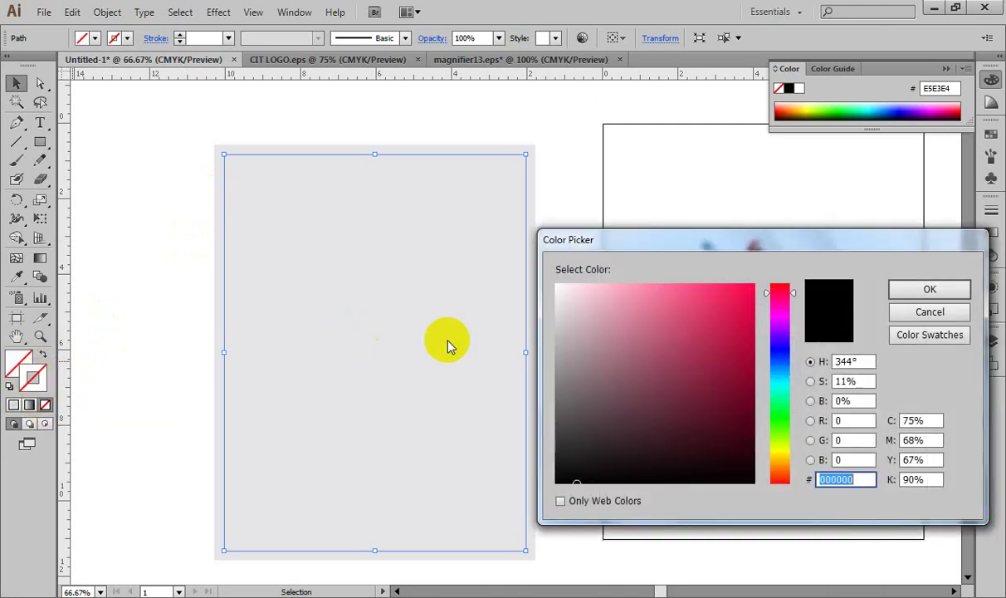
left_click_drag(598, 332, 592, 435)
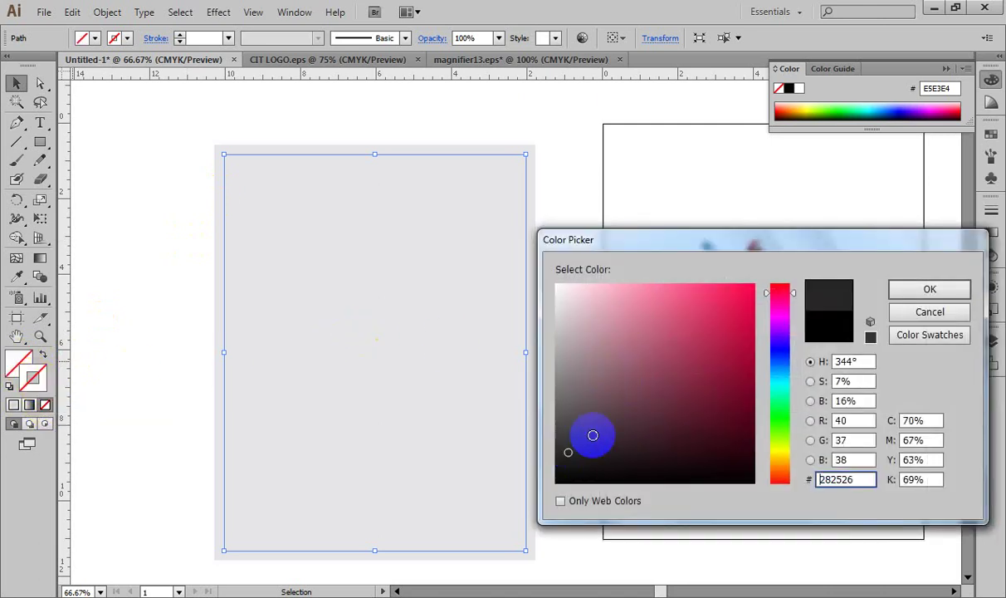
left_click(912, 287)
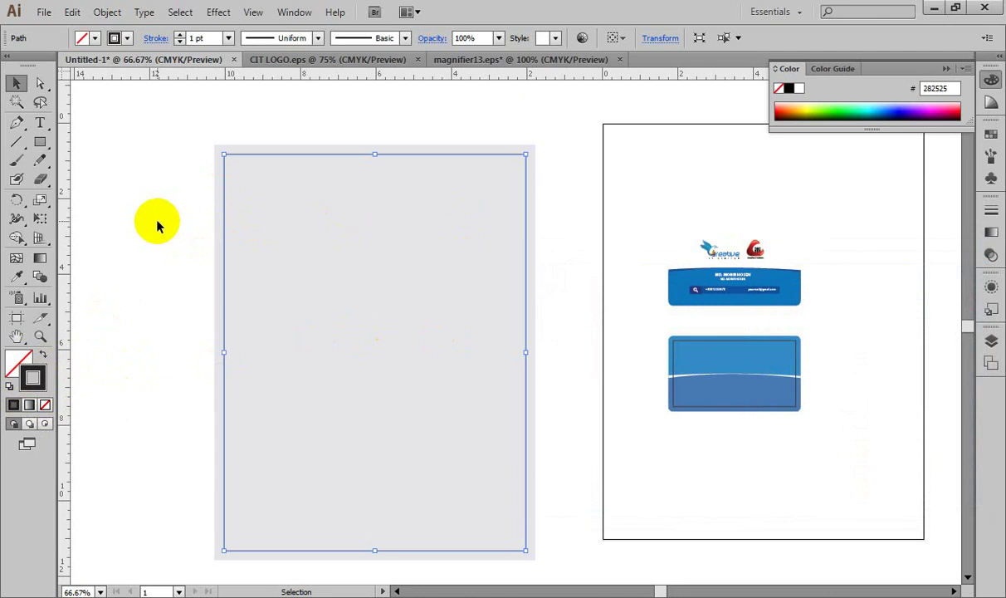
left_click(154, 213)
Step: Set the fill colour to pure red FF0000 in the Color Picker
left_click_drag(185, 131, 224, 149)
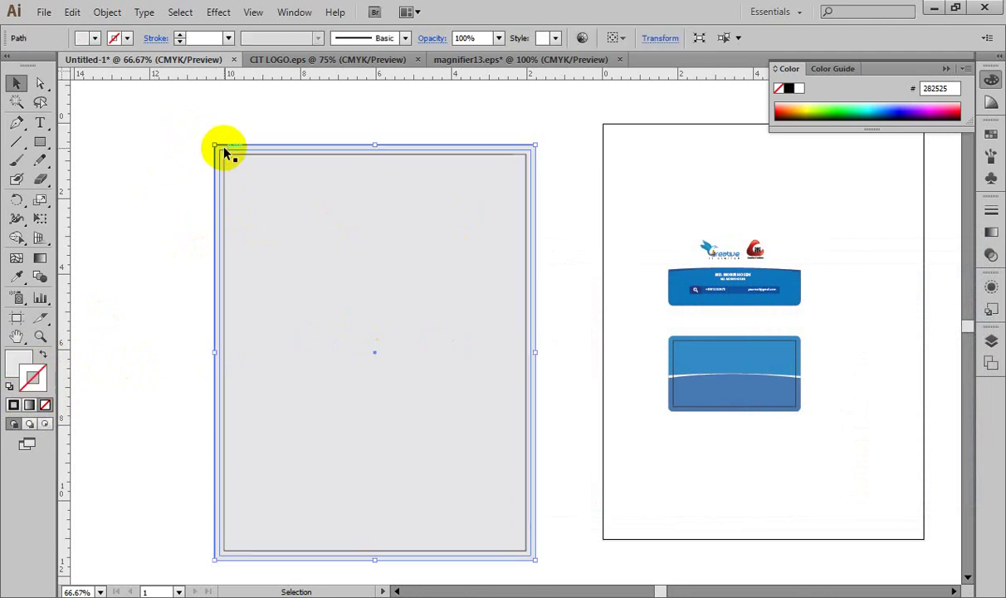
double_click(16, 363)
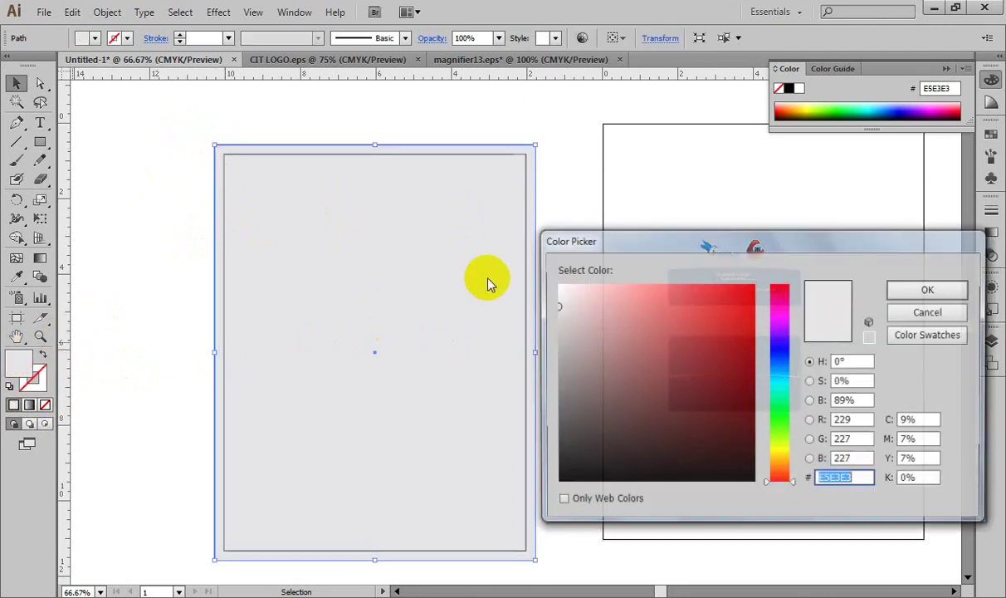
left_click_drag(698, 300, 818, 289)
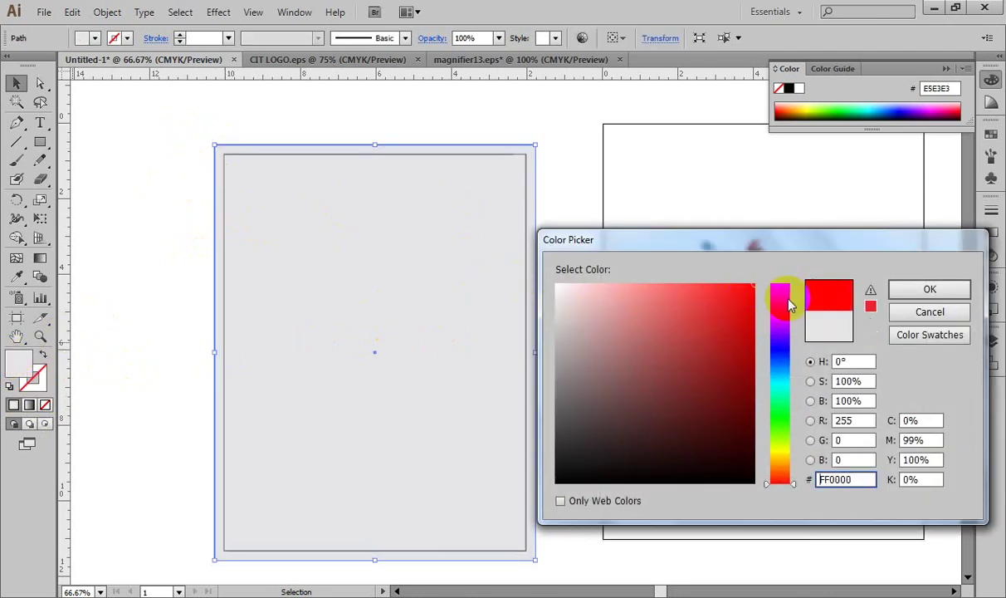
left_click(782, 284)
key("Return")
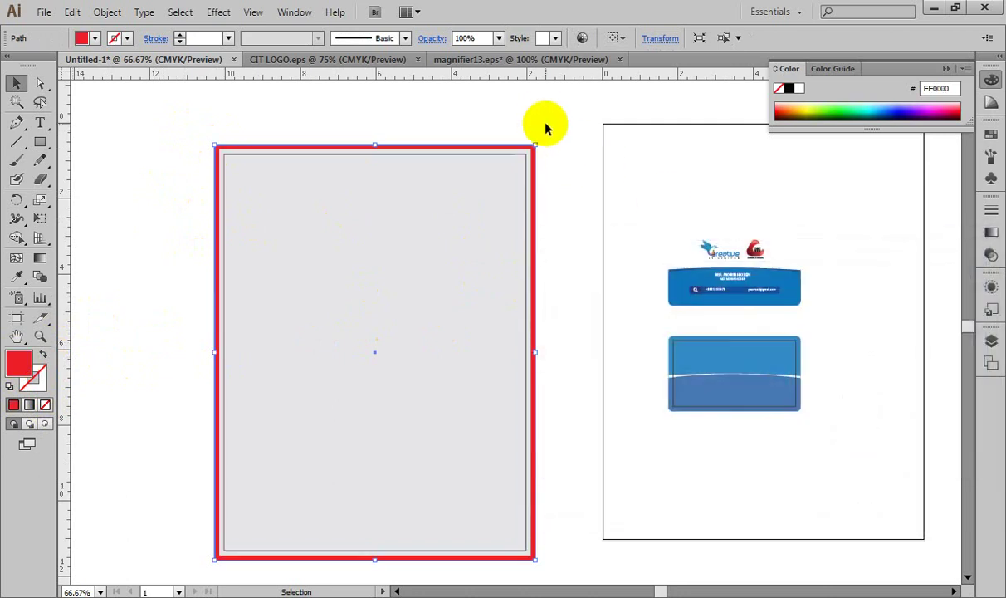
Step: Deselect the page rectangle, zoom in to inspect it, then zoom back out
left_click(540, 115)
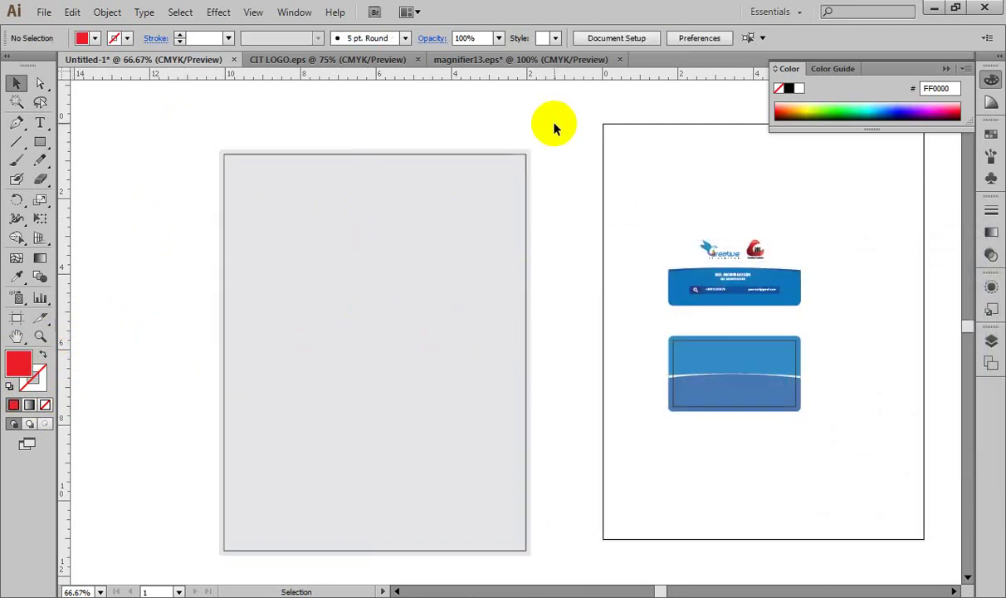
key("ctrl+plus")
key("ctrl+plus")
left_click_drag(395, 155, 544, 289)
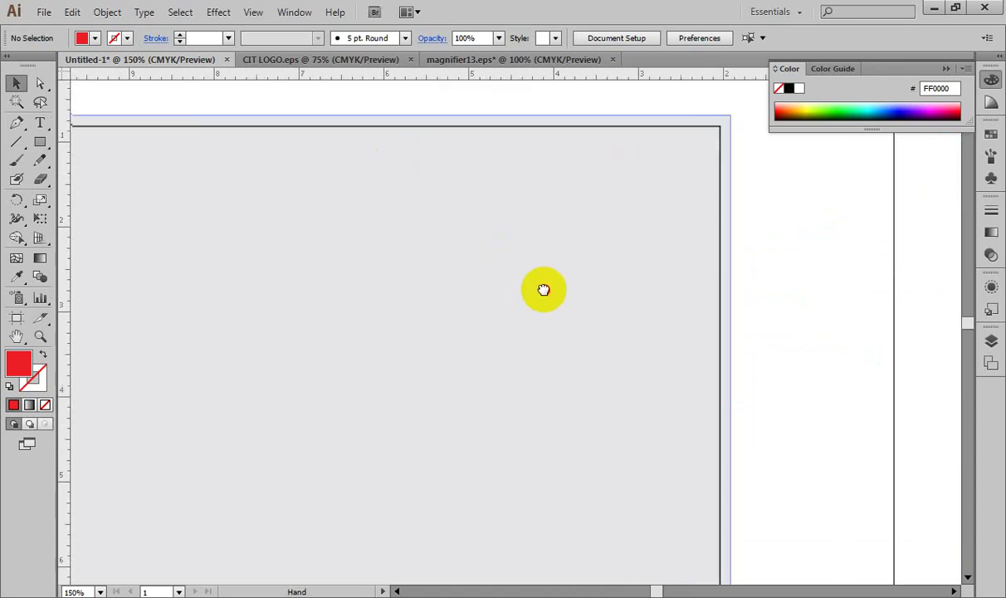
key("ctrl+minus")
key("ctrl+minus")
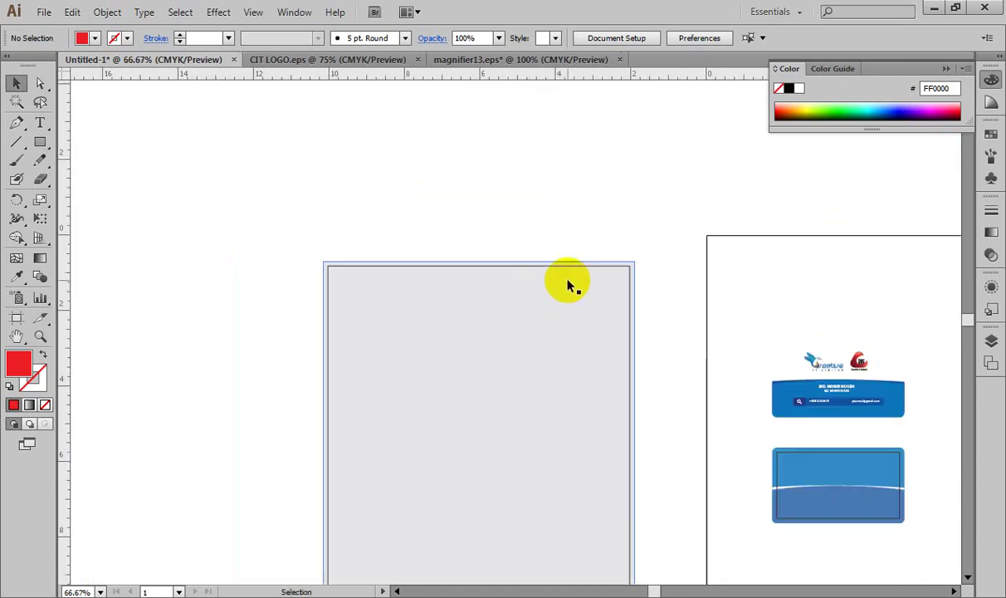
scroll(568, 285, "down", 3)
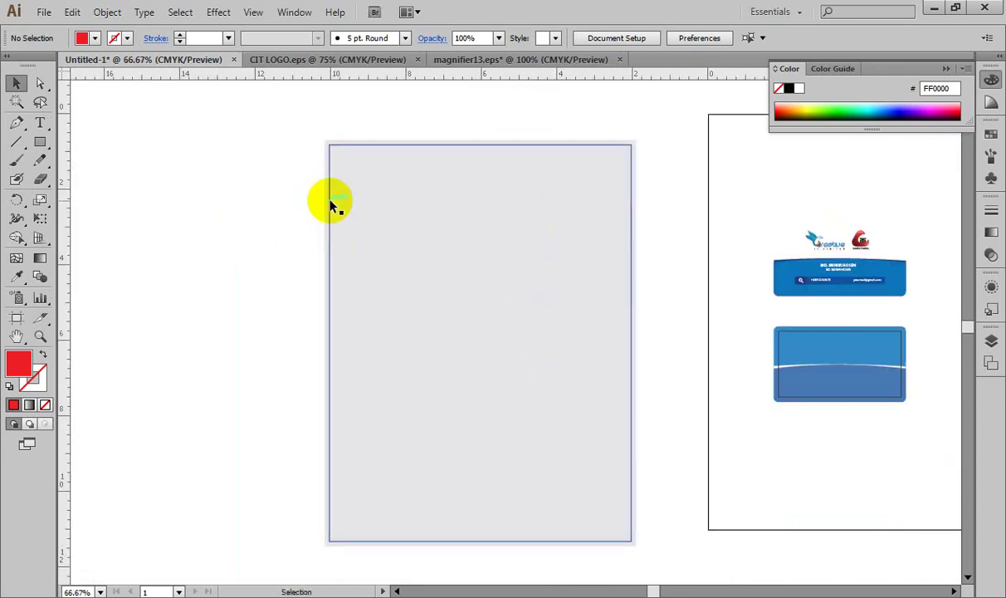
Step: Show the Transform panel for the page rectangle and position it beside the artboard
left_click(353, 152)
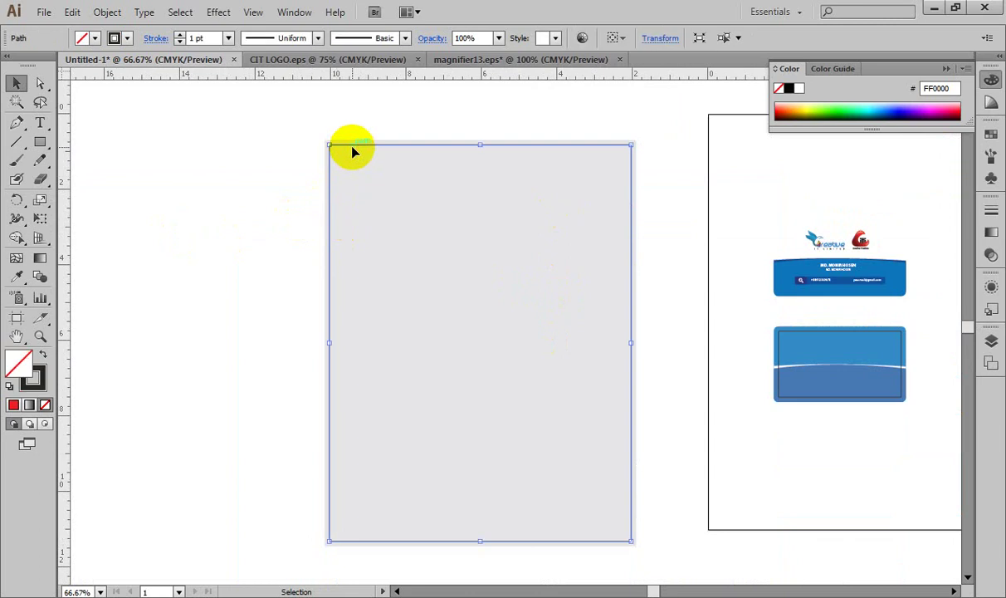
left_click(292, 11)
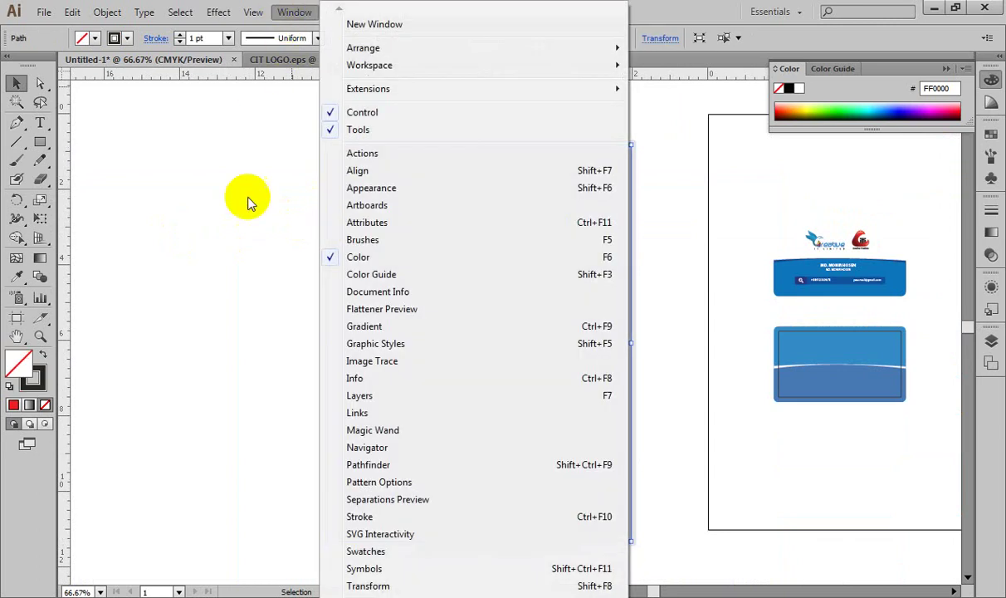
left_click(370, 586)
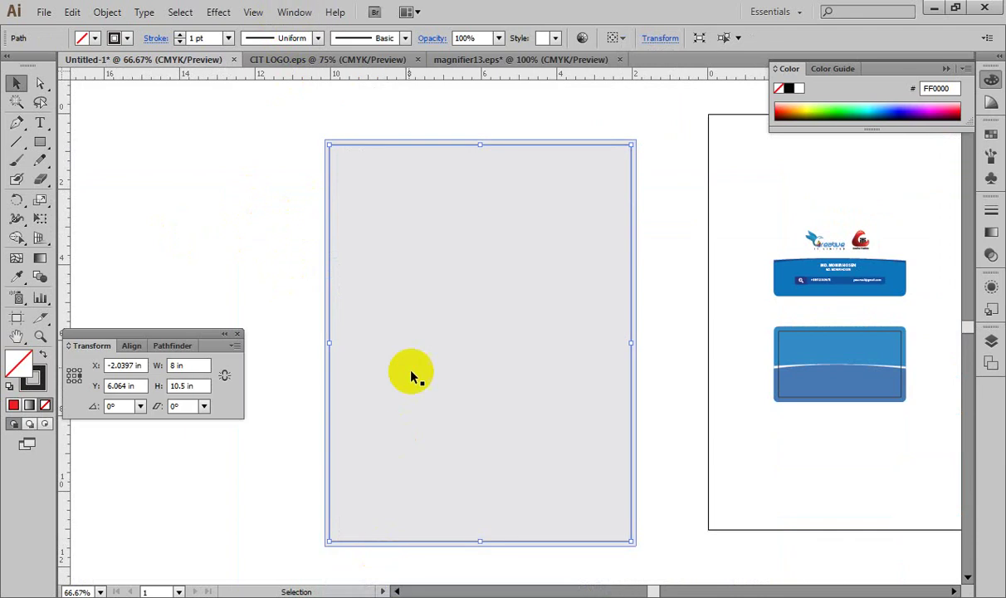
left_click_drag(176, 333, 207, 209)
Step: Zoom to 100% and bring the page's top-left corner into view
left_click(266, 133)
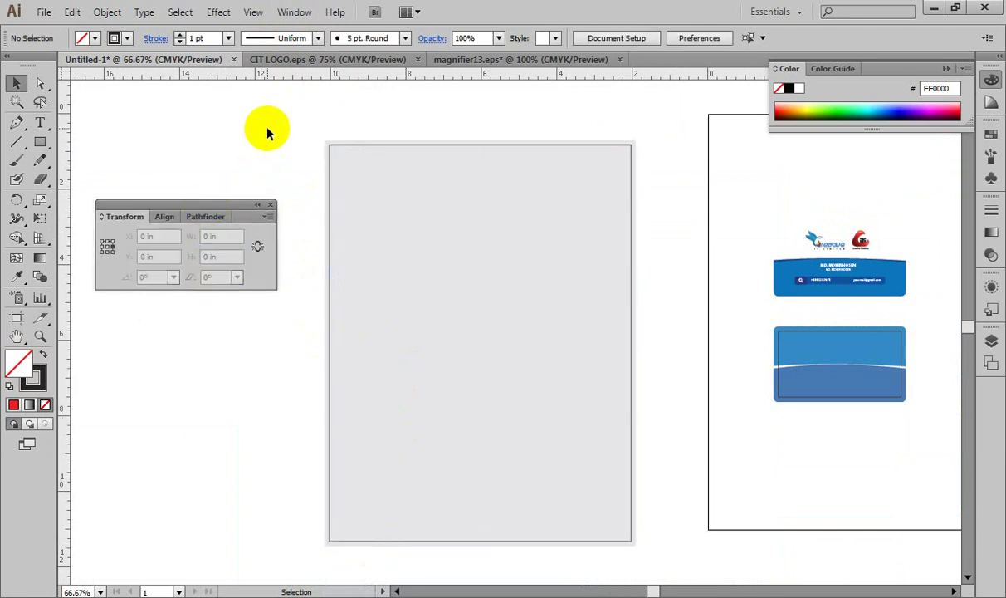
key("ctrl+1")
left_click_drag(270, 135, 539, 359)
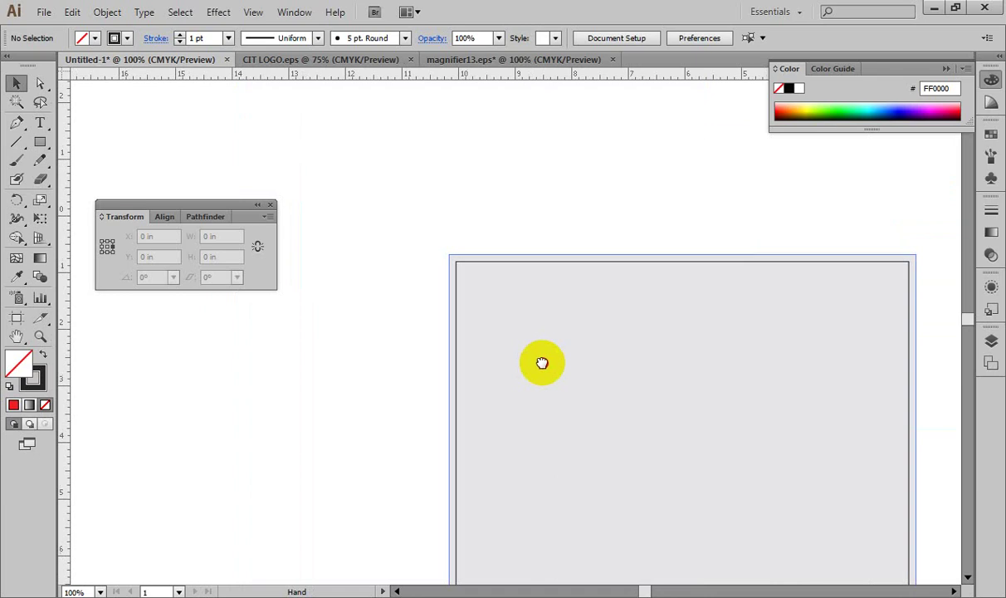
left_click(455, 264)
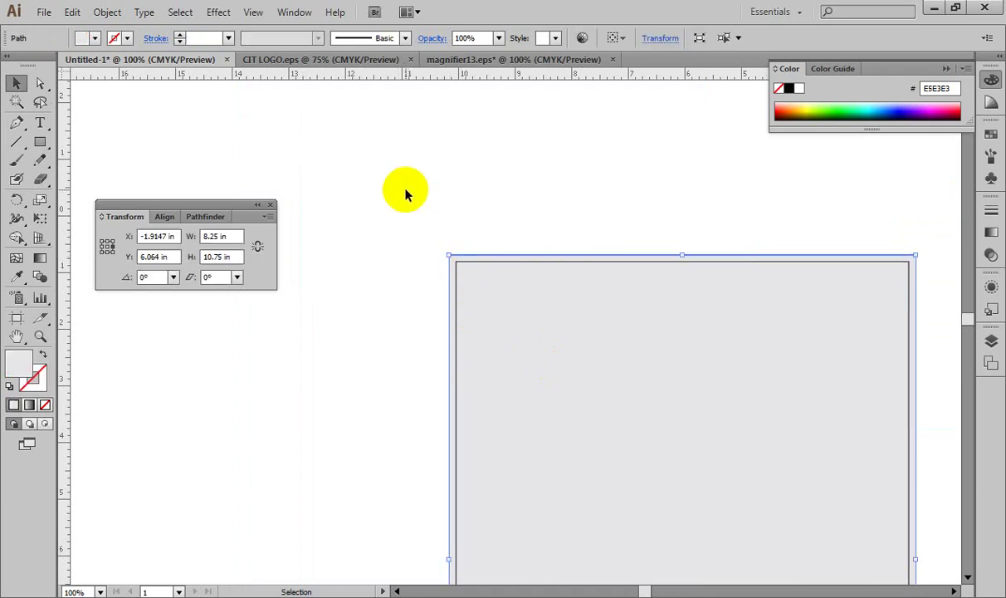
left_click(411, 209)
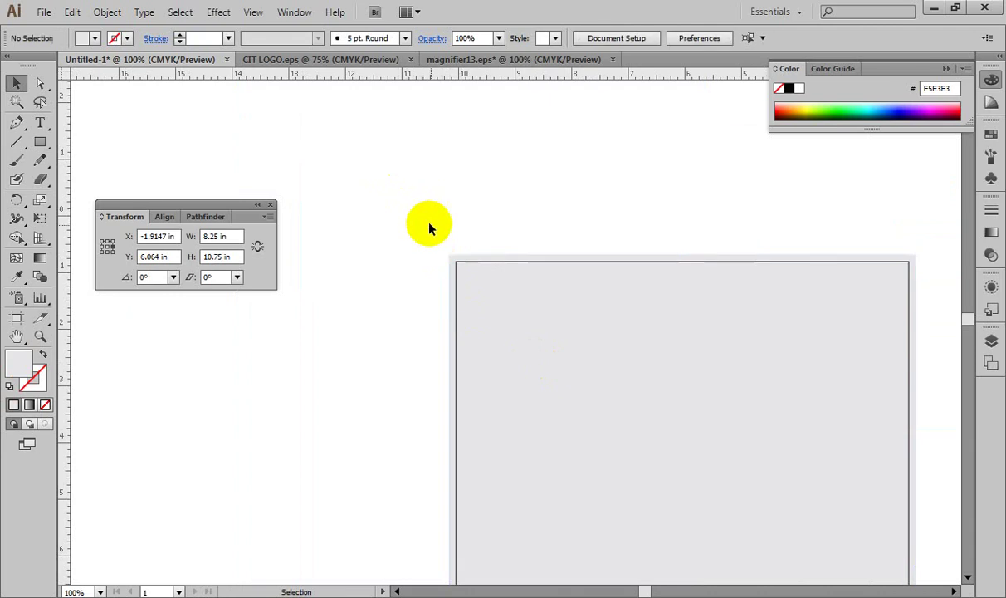
left_click(475, 264)
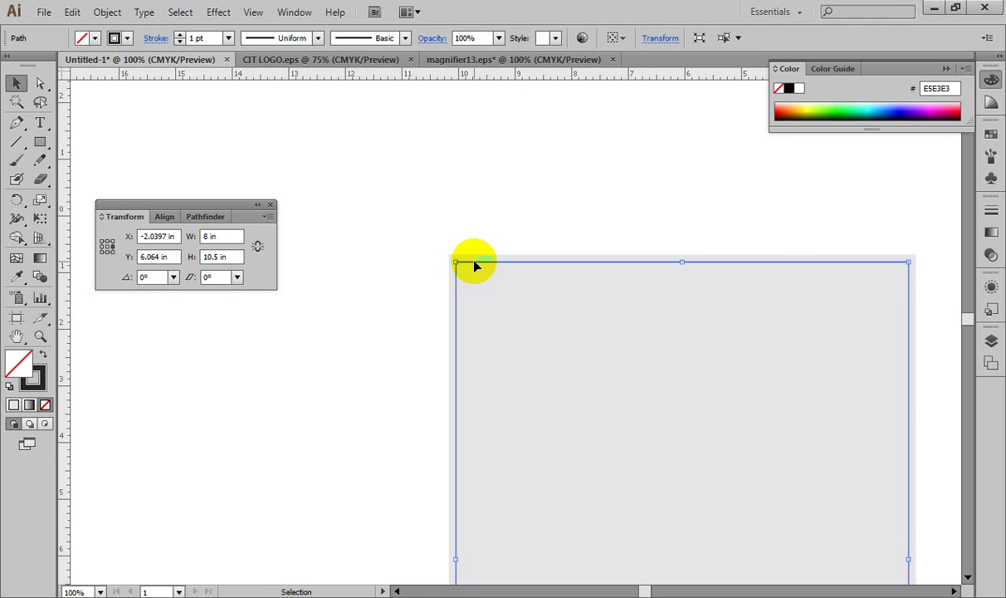
left_click_drag(683, 263, 681, 281)
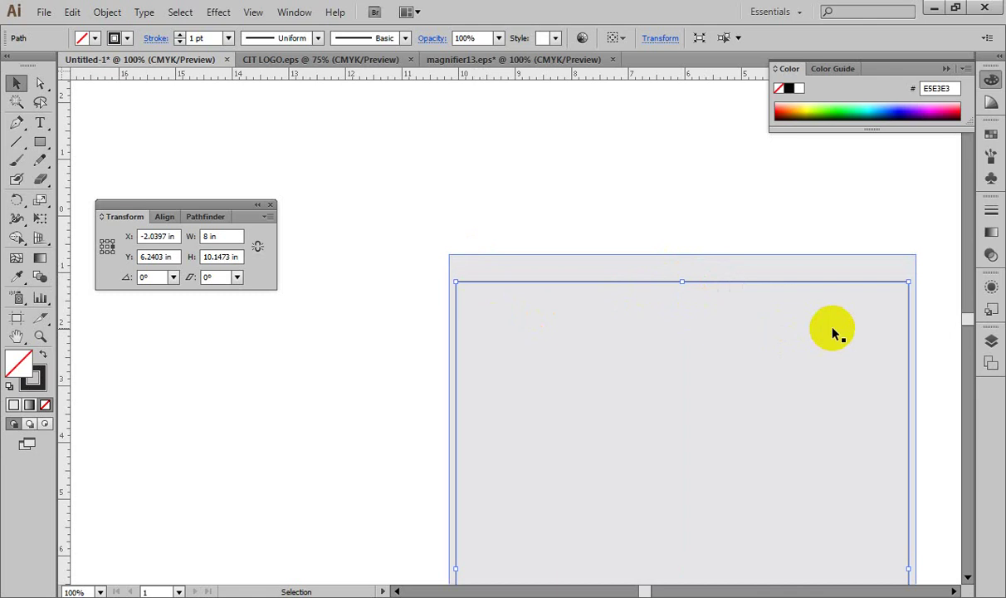
key("a")
key("ctrl+z")
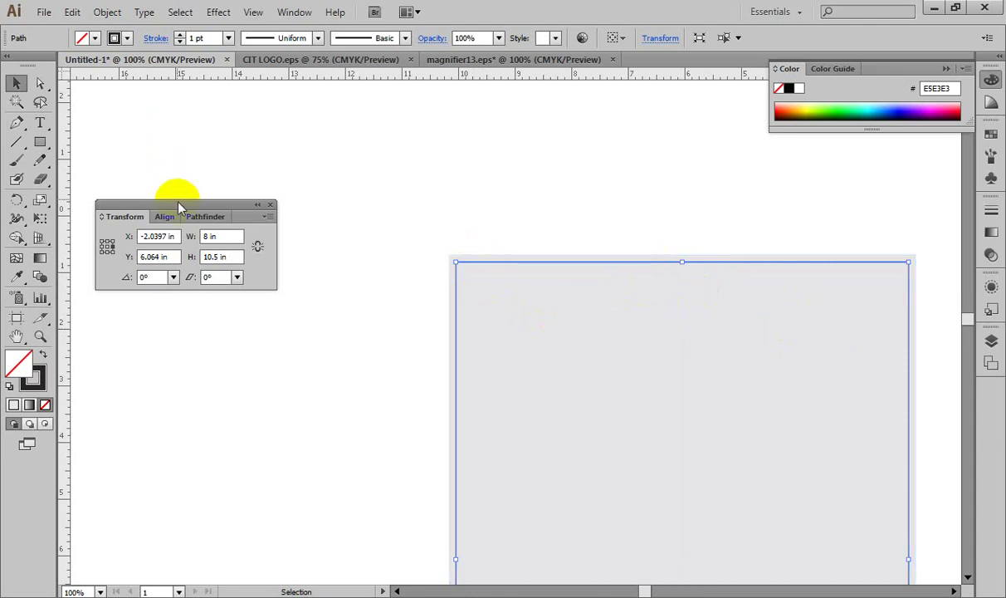
left_click_drag(178, 204, 166, 166)
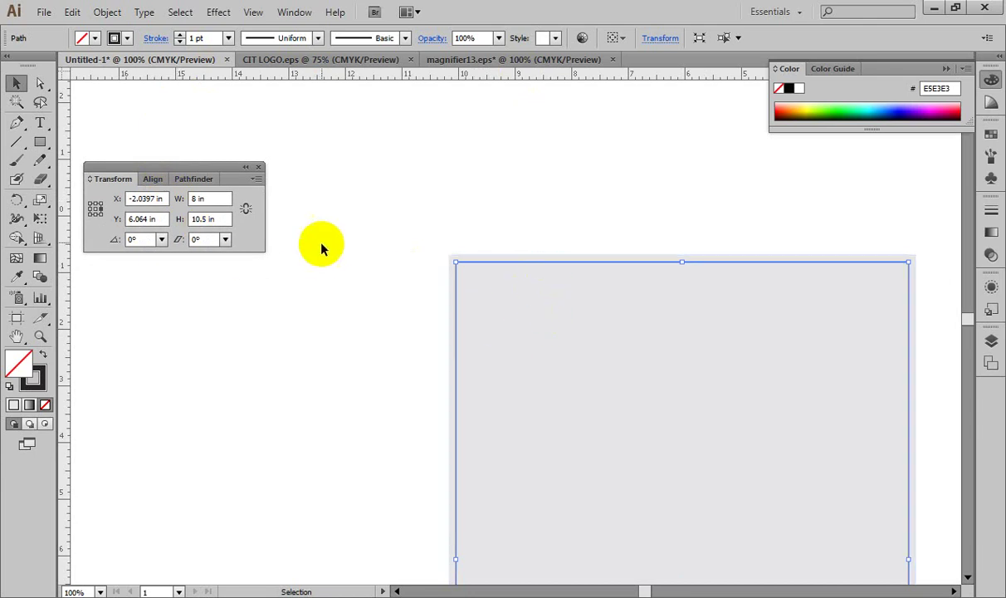
left_click(456, 255)
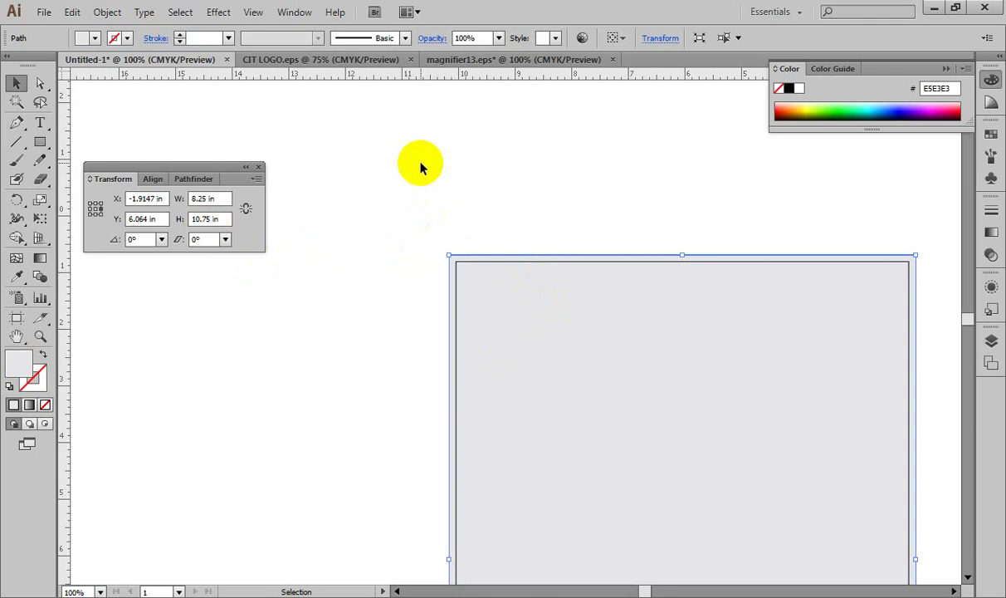
left_click(482, 263)
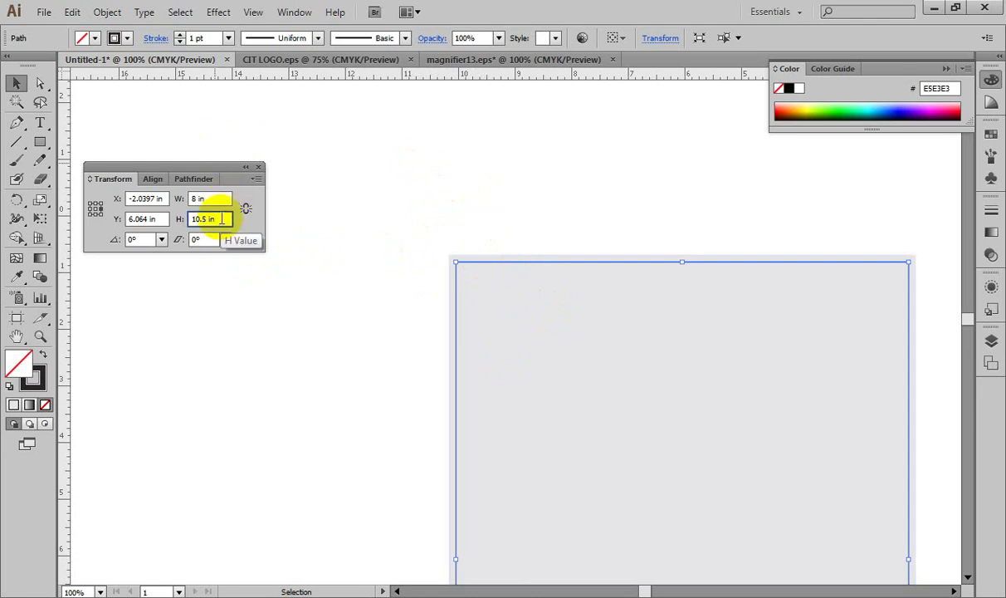
key("BackSpace")
key("BackSpace")
key("BackSpace")
key("BackSpace")
key("BackSpace")
key("Tab")
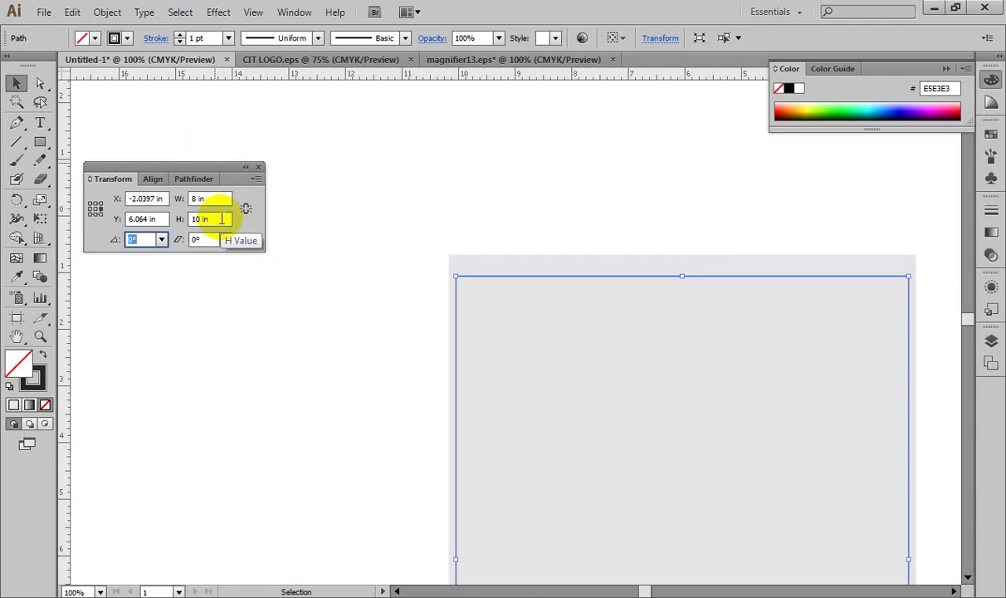
key("ctrl+minus")
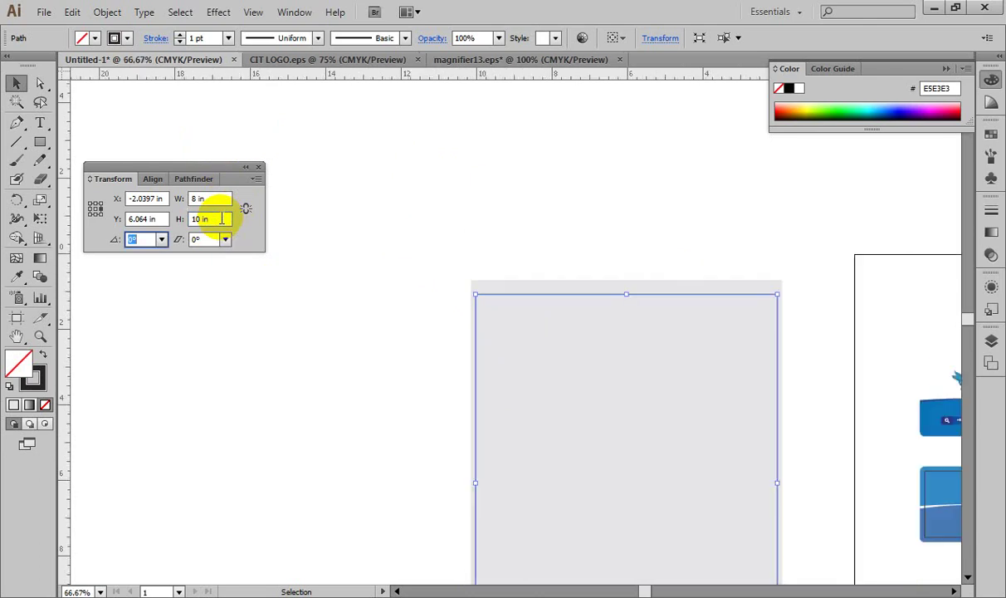
left_click_drag(515, 353, 486, 240)
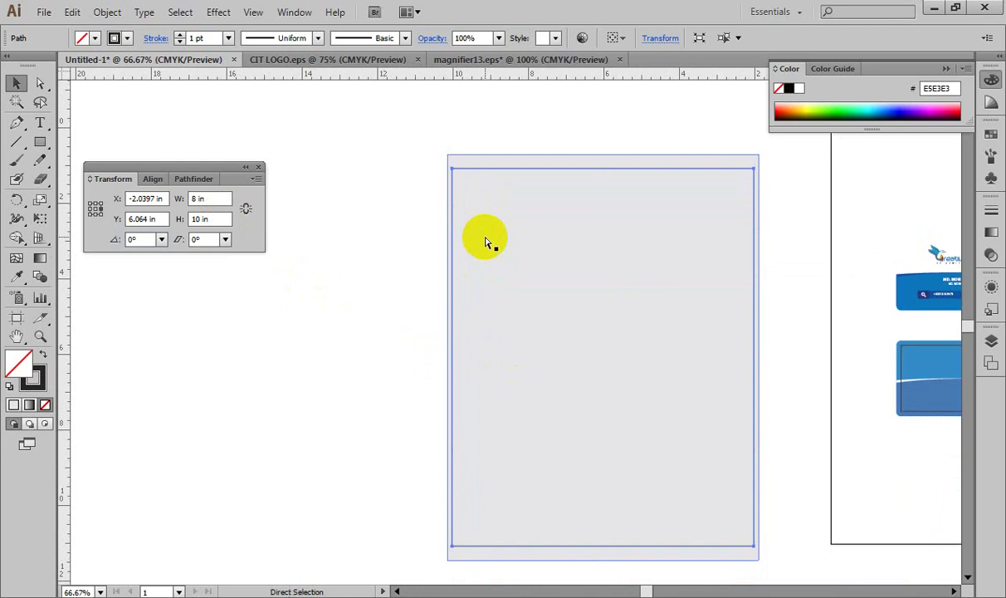
key("ctrl+z")
left_click(220, 220)
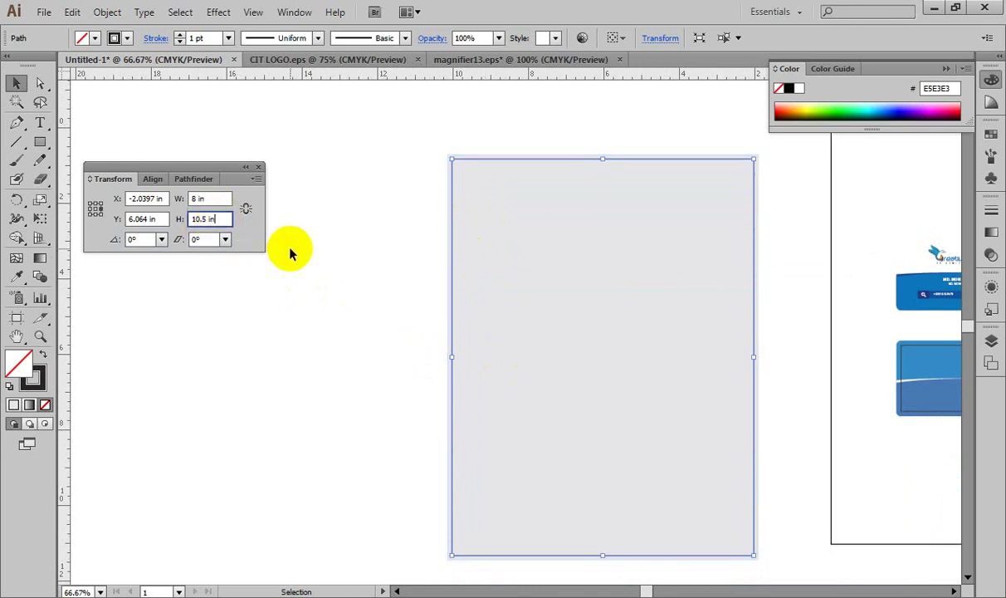
Step: Try setting the inner rectangle's height to 10 in, then undo back to 10.5 in
key("BackSpace")
key("BackSpace")
key("BackSpace")
key("BackSpace")
key("BackSpace")
key("Tab")
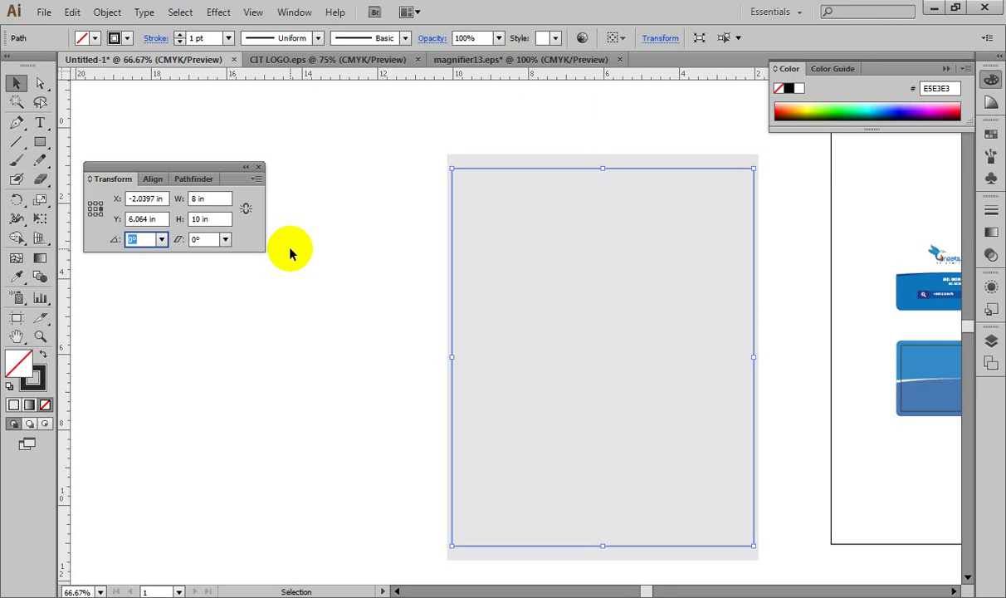
key("ctrl+z")
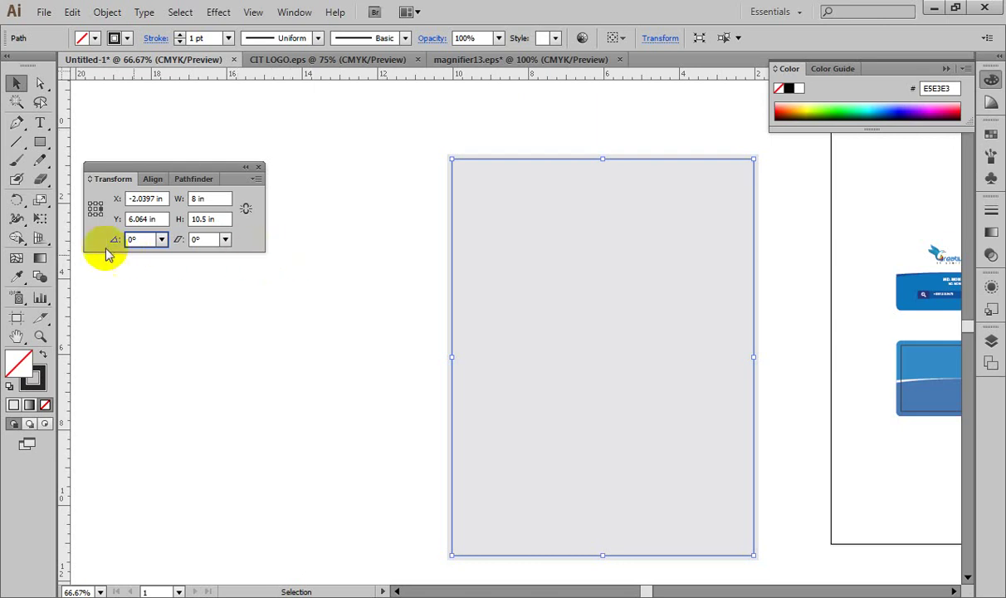
Step: Using the bottom-left reference point, set the inner rectangle's height to 10 in
left_click(90, 214)
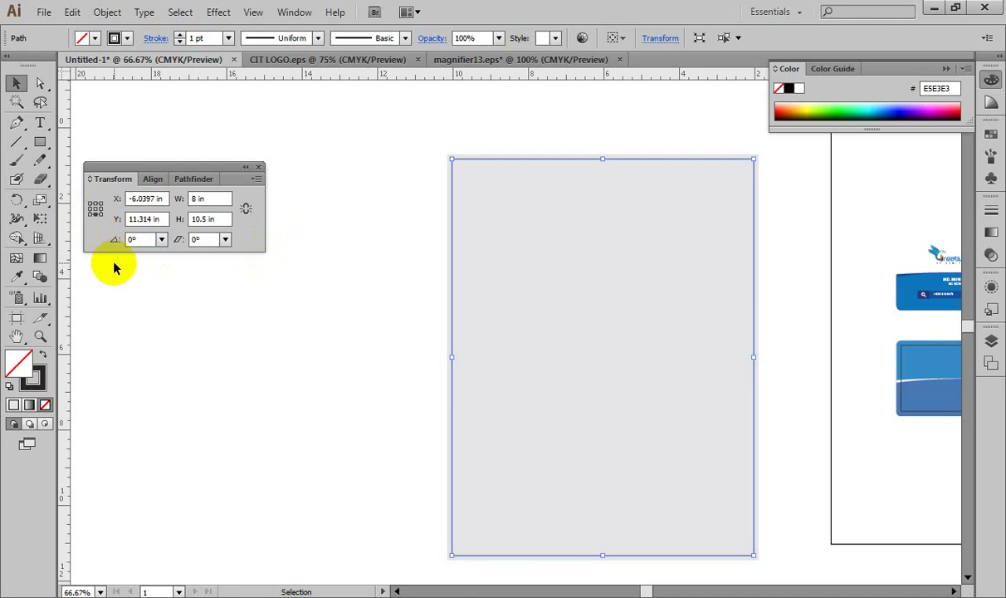
left_click(215, 219)
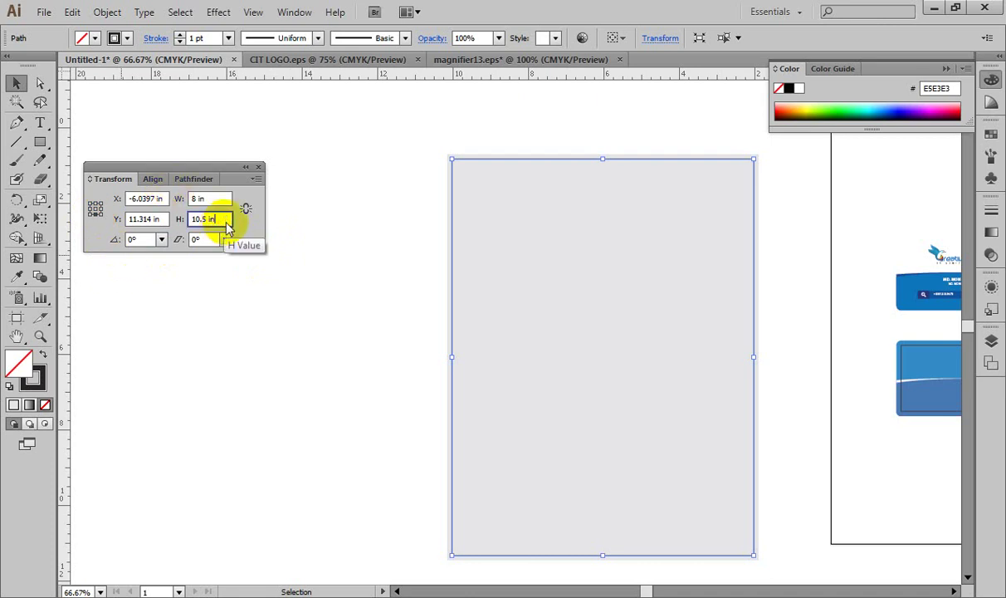
key("BackSpace")
key("BackSpace")
key("BackSpace")
key("BackSpace")
key("BackSpace")
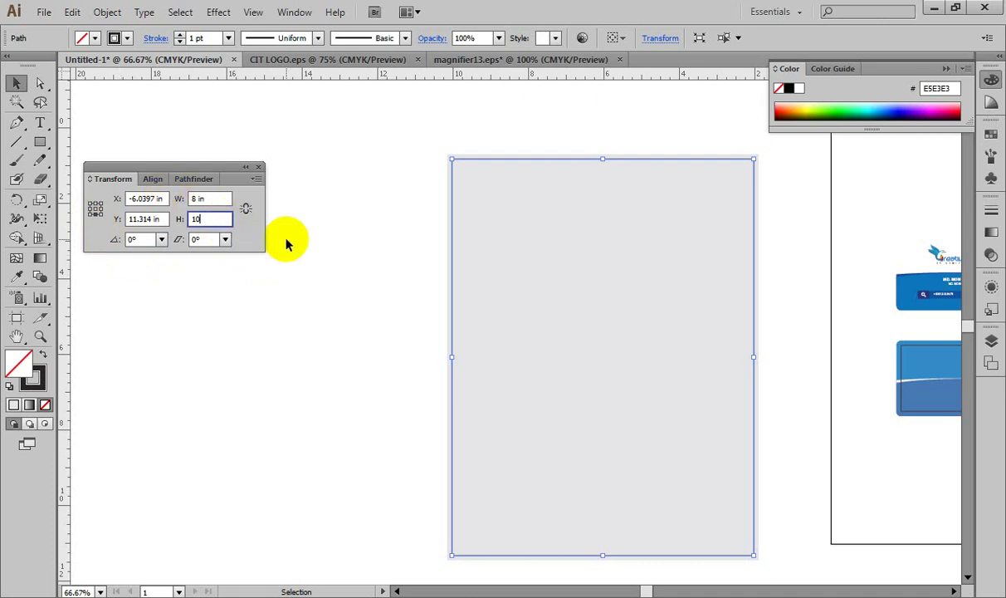
key("Tab")
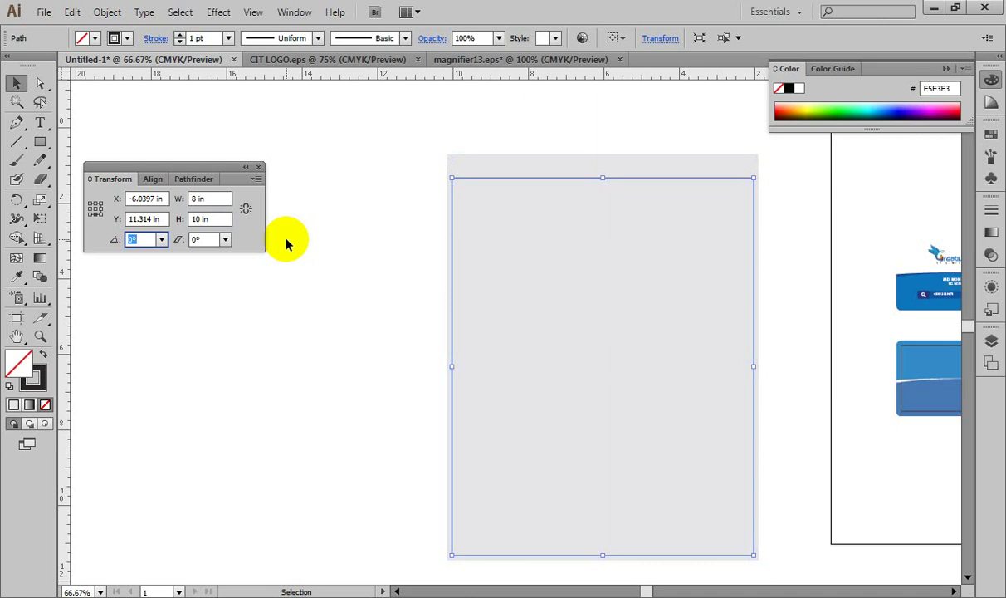
key("ctrl+1")
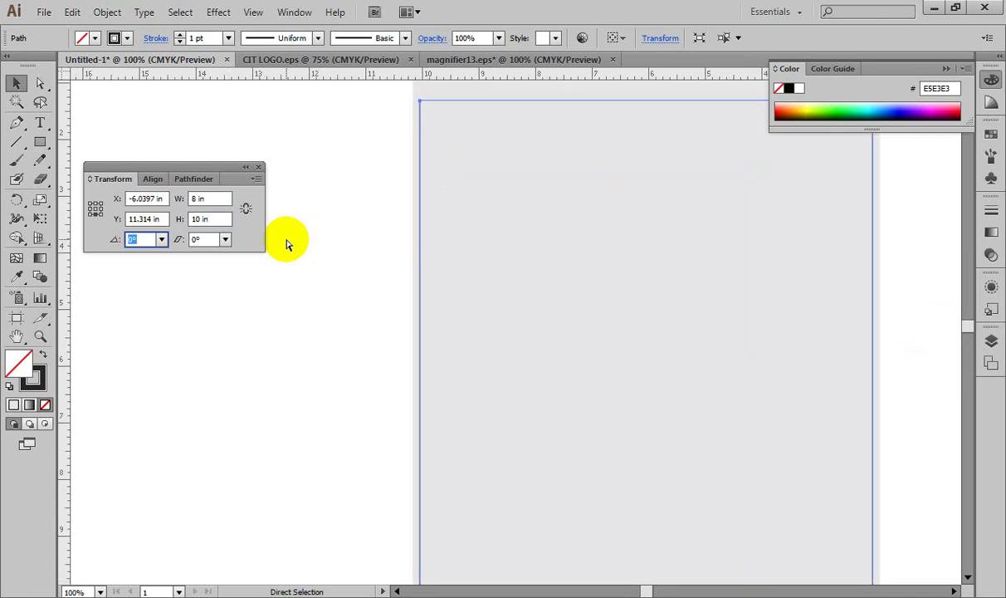
left_click_drag(483, 223, 395, 276)
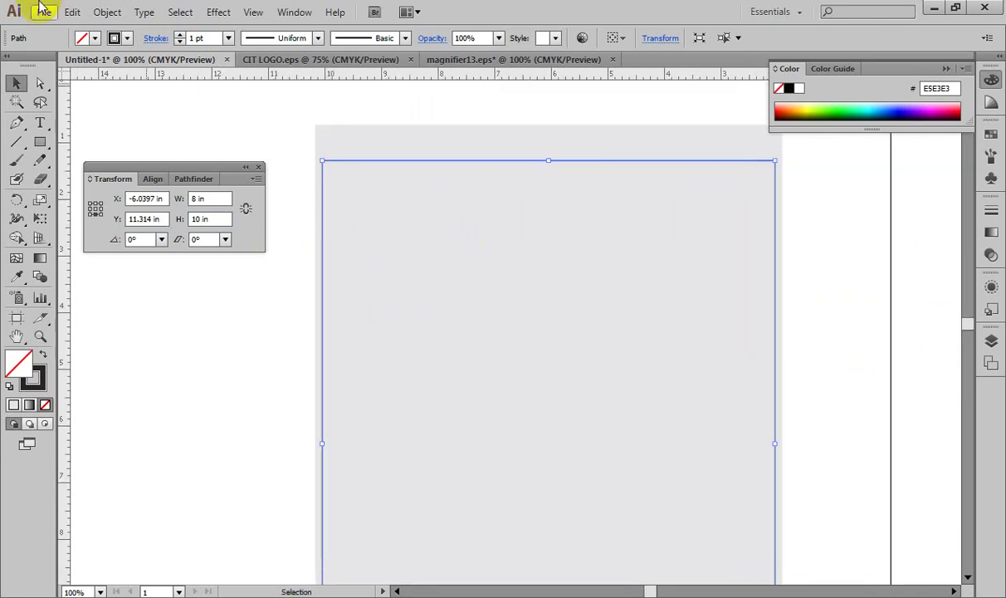
Step: Paste the blue Creative logo from CIT LOGO into the letterhead, enlarged, at top-left
left_click(320, 60)
left_click(478, 287)
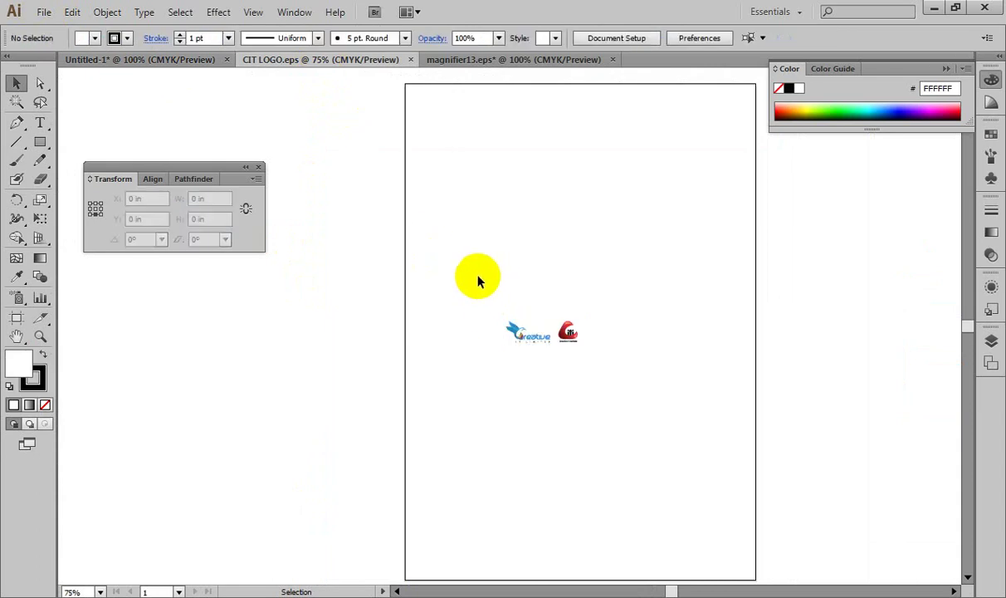
left_click_drag(471, 292, 550, 371)
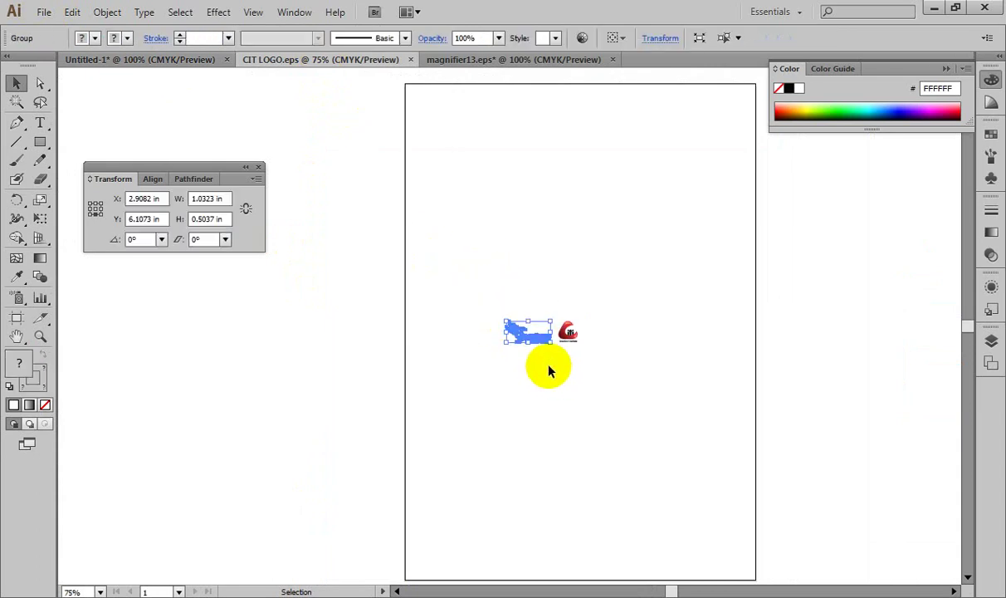
left_click(179, 58)
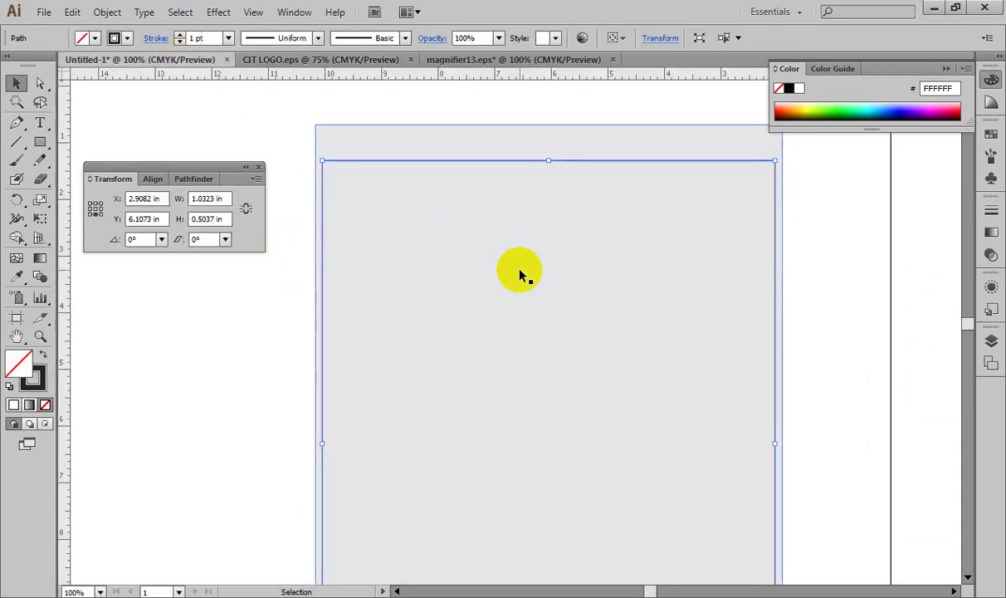
key("ctrl+v")
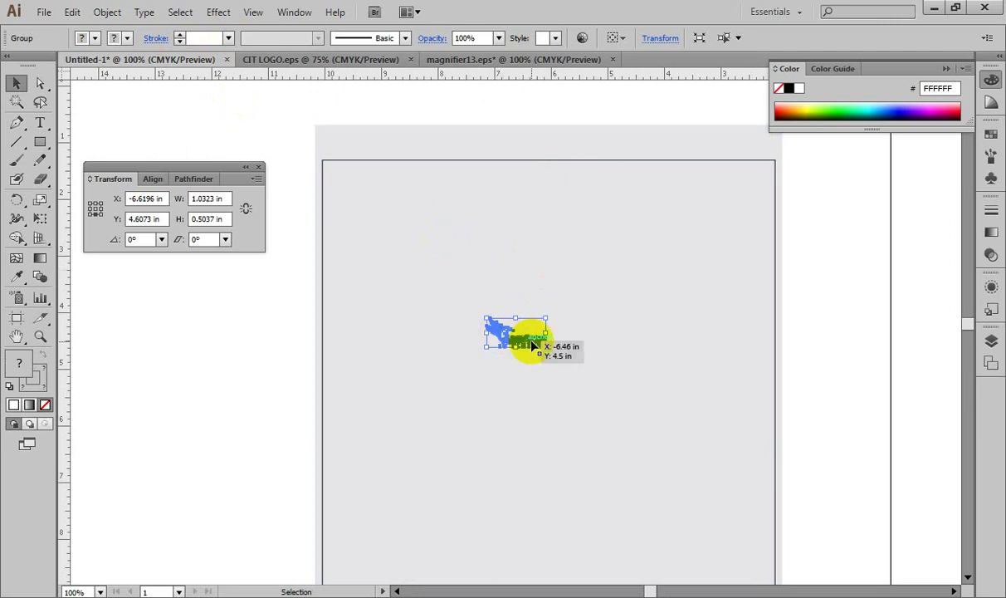
mouse_move(547, 318)
left_mouse_down()
mouse_move(575, 294)
mouse_move(564, 319)
left_mouse_up()
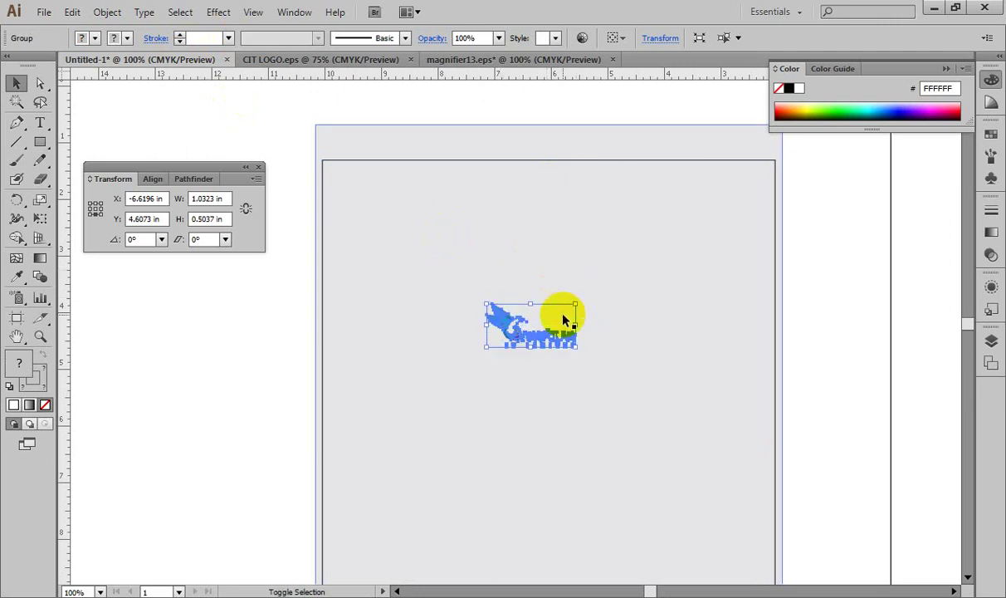
left_click_drag(490, 313, 334, 173)
Step: Zoom out to view the whole letterhead, then return to the CIT LOGO document
left_click(415, 272)
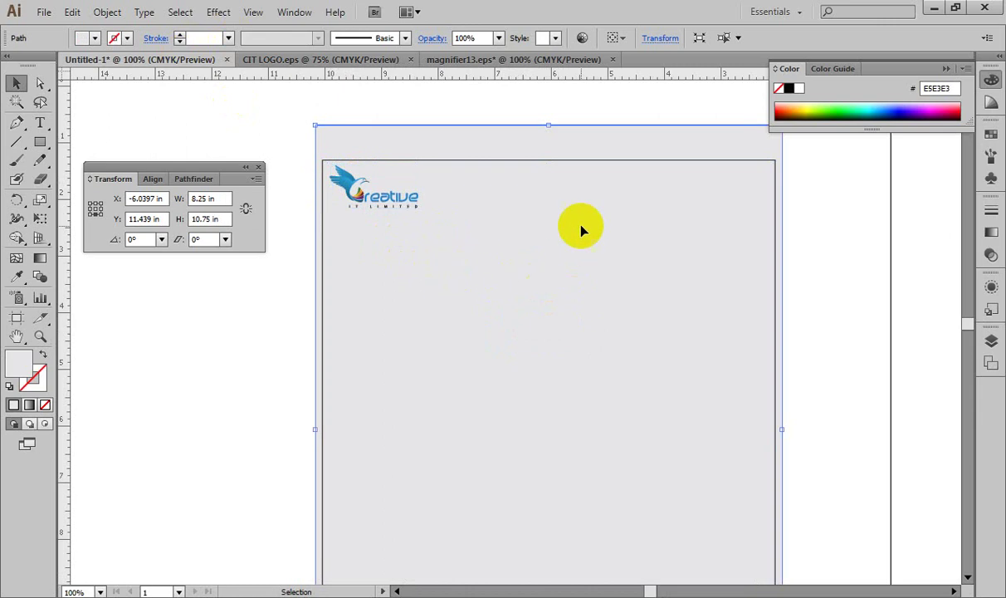
left_click_drag(620, 311, 555, 243)
key("ctrl+minus")
left_click(667, 305)
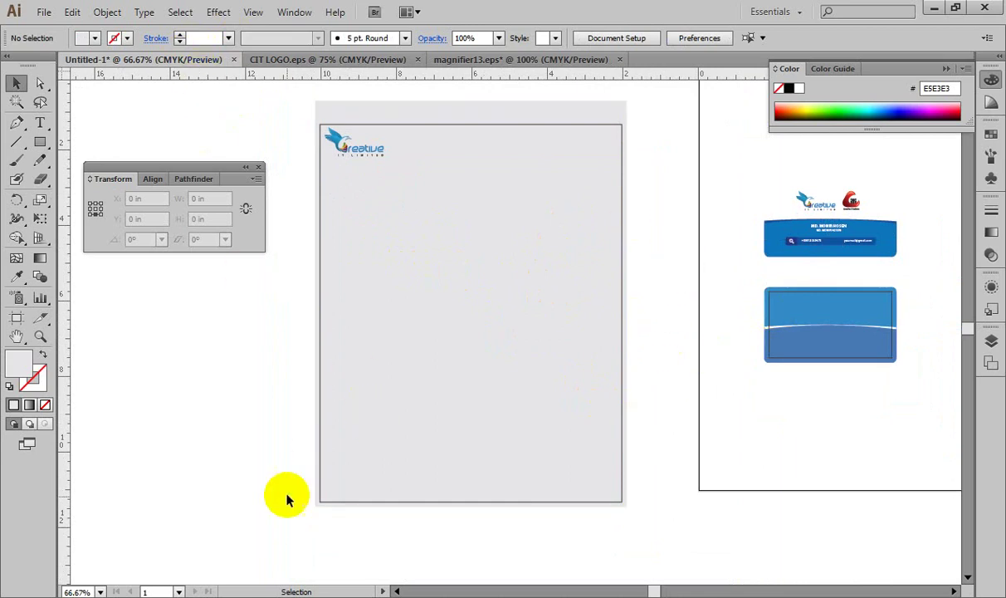
mouse_move(33, 581)
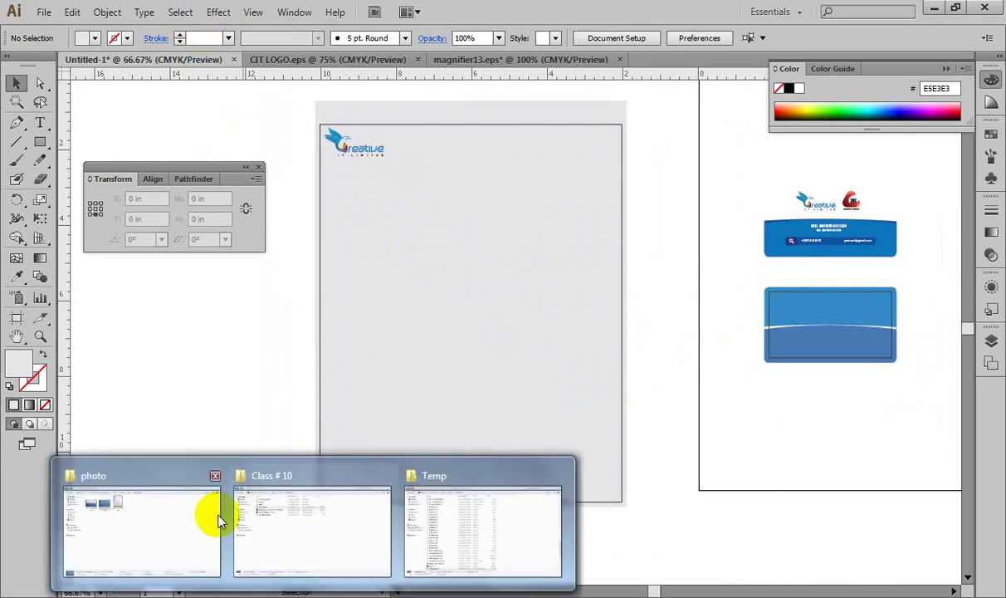
mouse_move(198, 512)
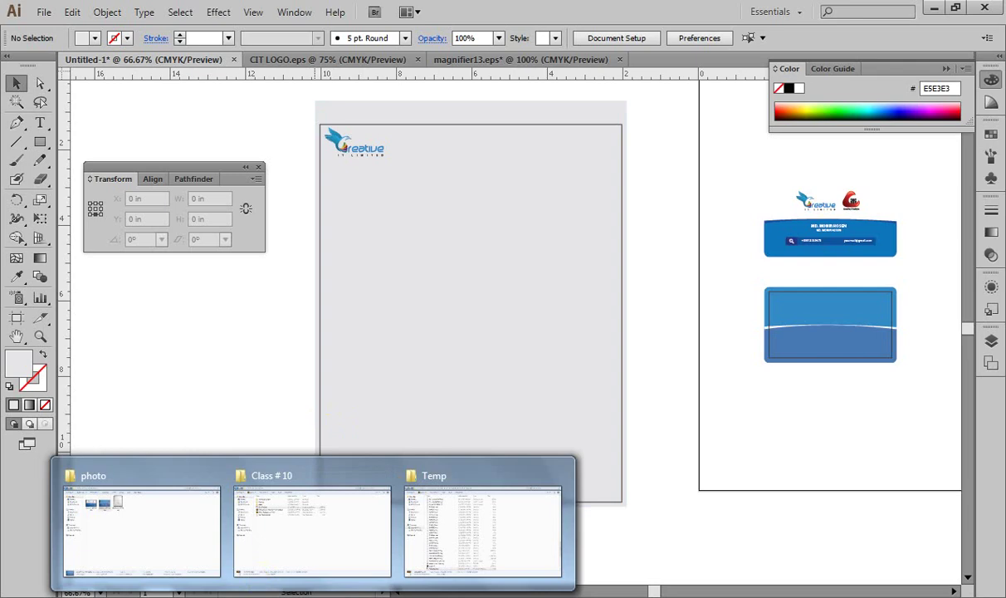
key("alt+Tab")
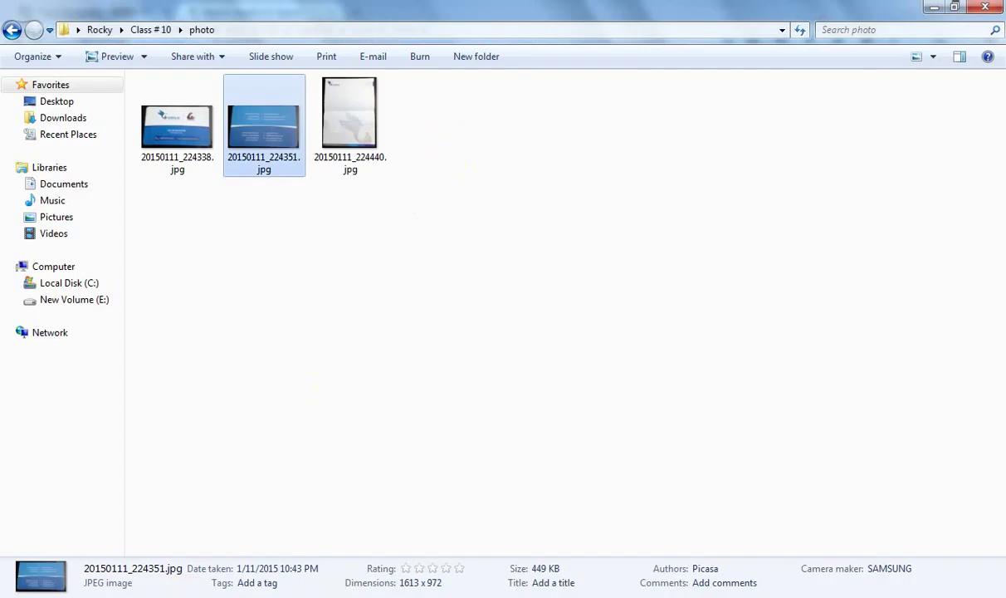
key("alt+Tab")
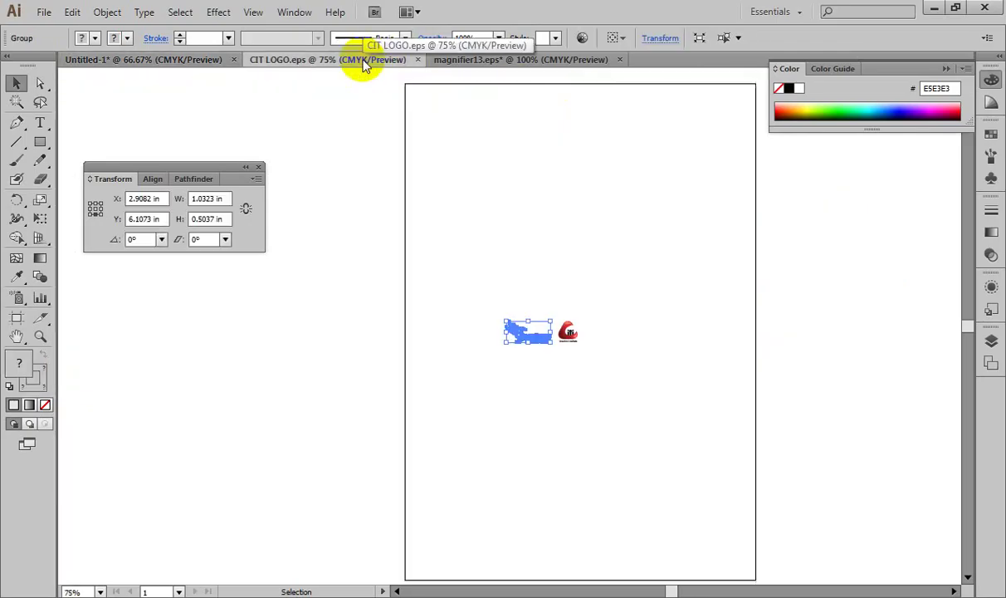
Step: Lasso-select just the bird symbol in CIT LOGO and paste it into the letterhead
key("ctrl+equal")
key("ctrl+equal")
key("ctrl+equal")
key("ctrl+equal")
key("ctrl+equal")
key("ctrl+equal")
key("ctrl+equal")
key("ctrl+equal")
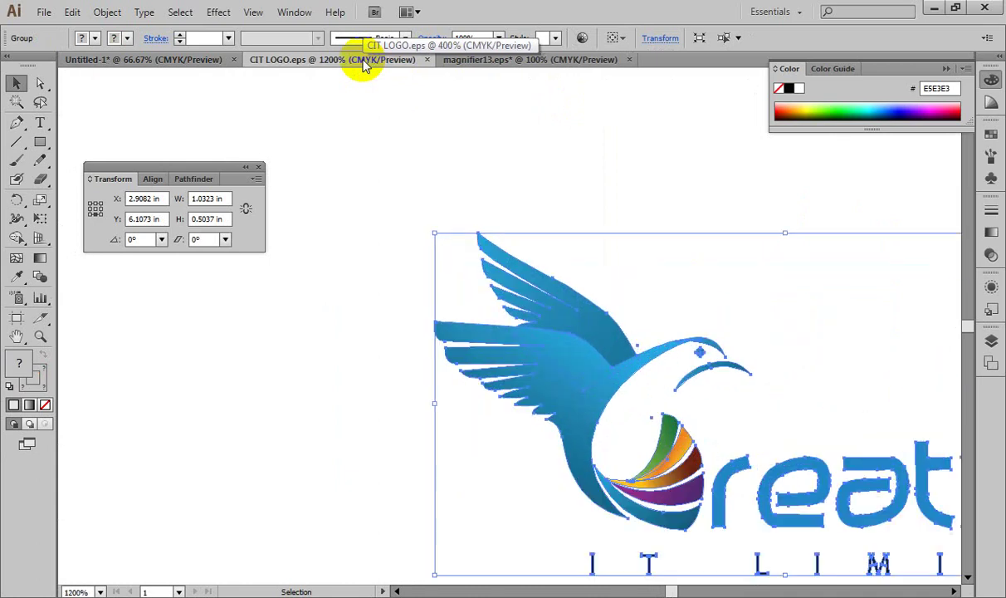
left_click_drag(483, 253, 411, 274)
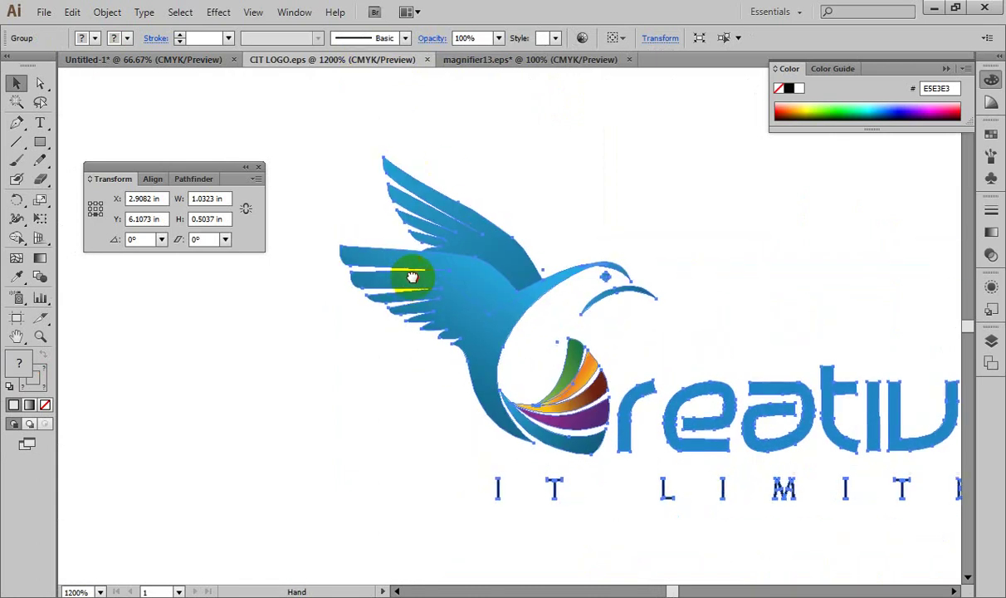
left_click(348, 119)
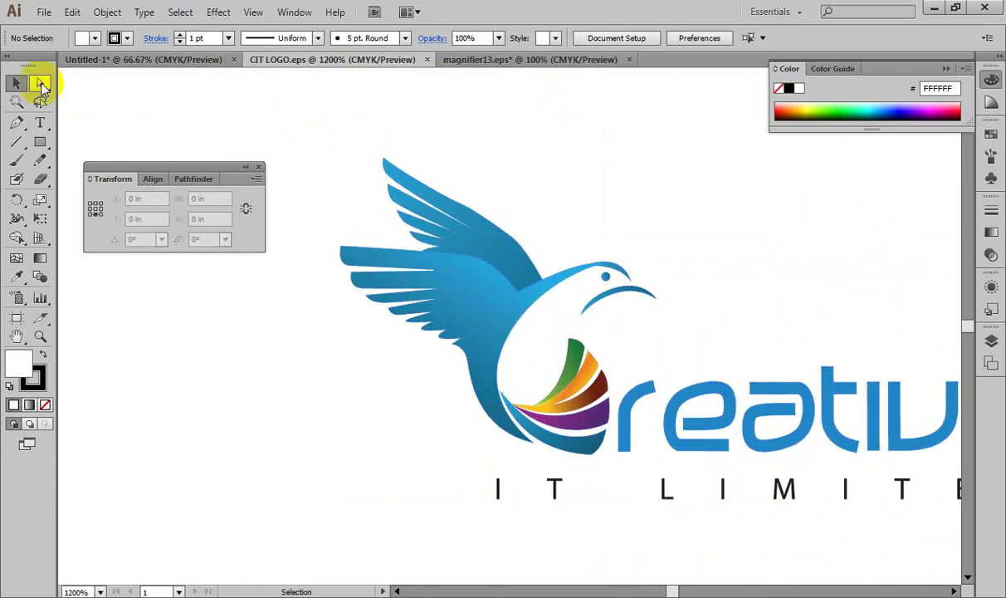
left_click(39, 104)
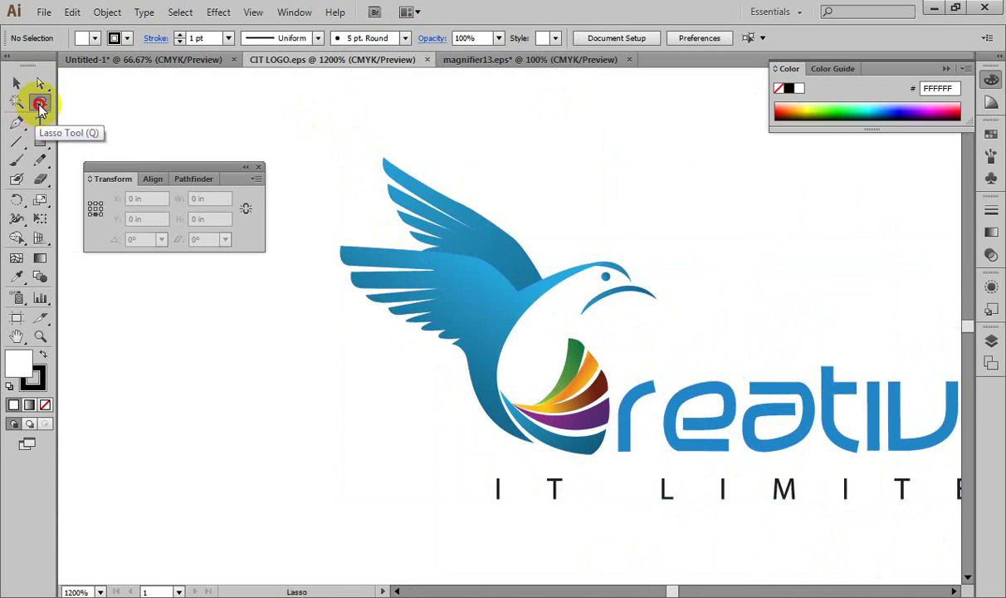
mouse_move(311, 141)
left_mouse_down()
mouse_move(421, 133)
mouse_move(731, 256)
mouse_move(708, 307)
mouse_move(641, 333)
mouse_move(602, 455)
mouse_move(584, 467)
mouse_move(527, 466)
mouse_move(443, 427)
mouse_move(313, 305)
mouse_move(298, 216)
mouse_move(327, 181)
mouse_move(304, 118)
left_mouse_up()
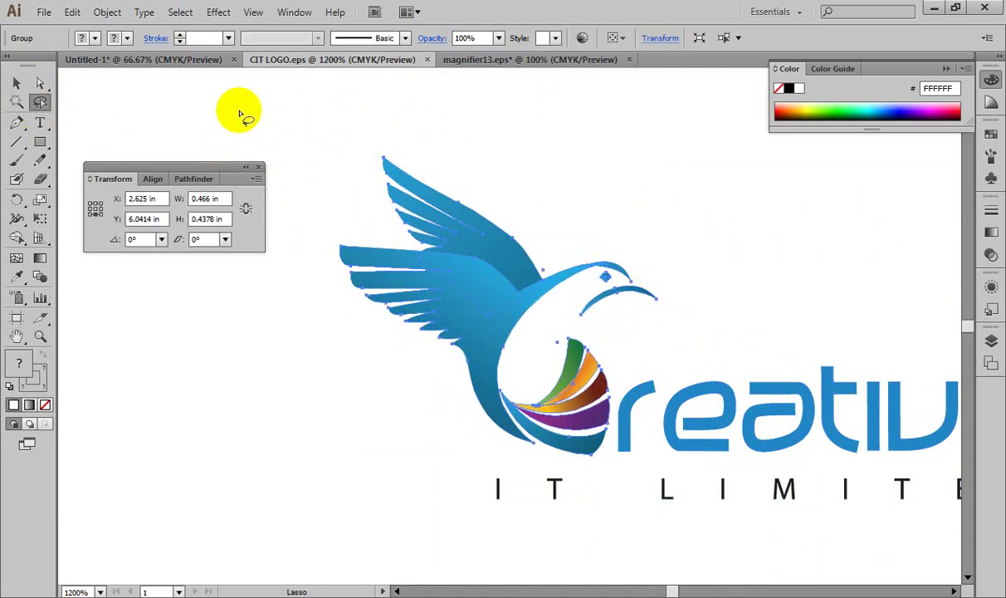
left_click(180, 61)
key("ctrl+v")
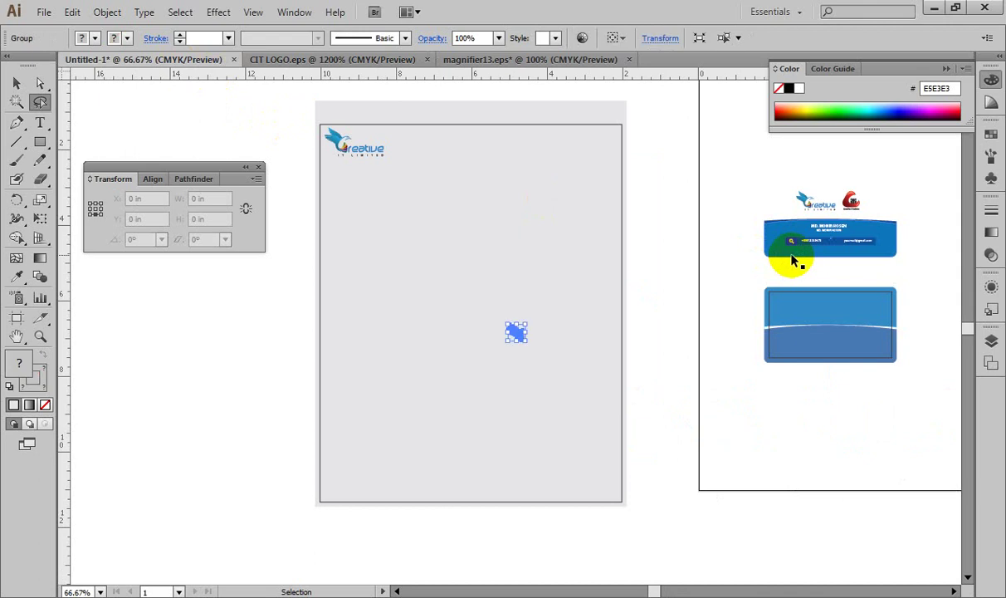
Step: Scale the bird to about 6.06 × 5.69 in and drag it past the bottom-right page corner
key("ctrl+=")
key("ctrl+=")
key("ctrl+=")
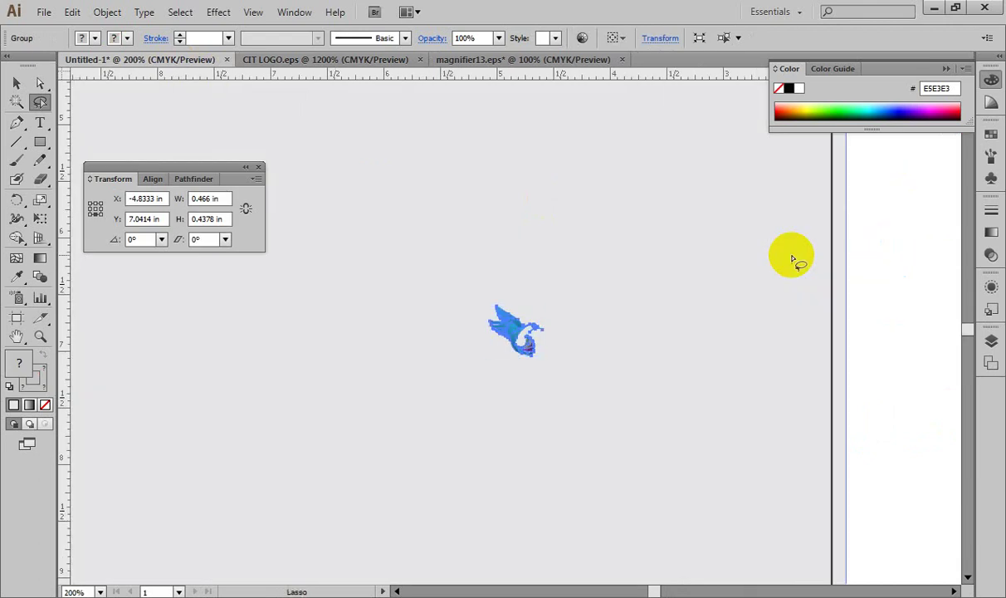
left_click(16, 83)
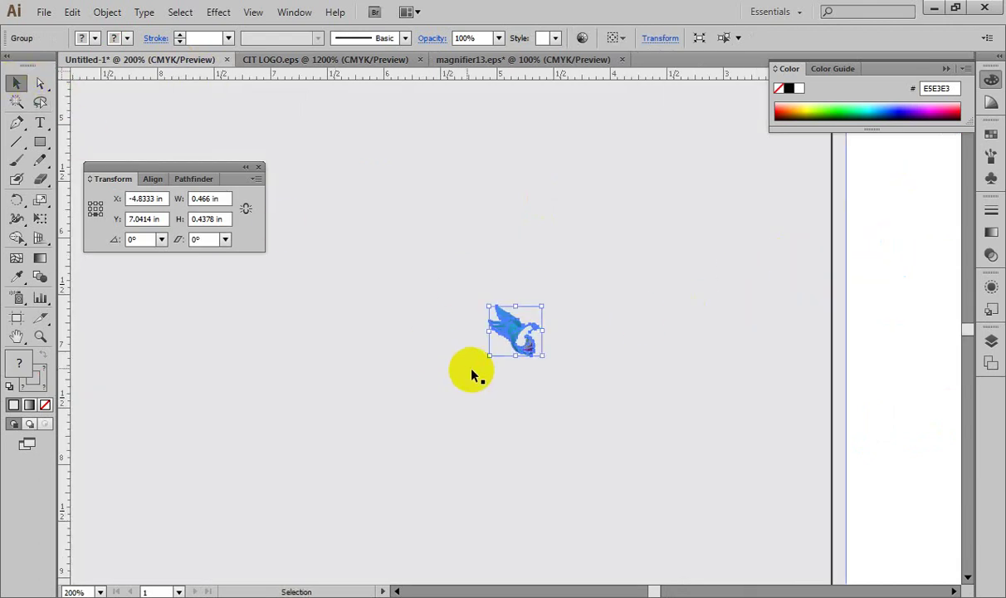
left_click_drag(542, 356, 689, 506)
key("ctrl+minus")
key("ctrl+minus")
key("ctrl+minus")
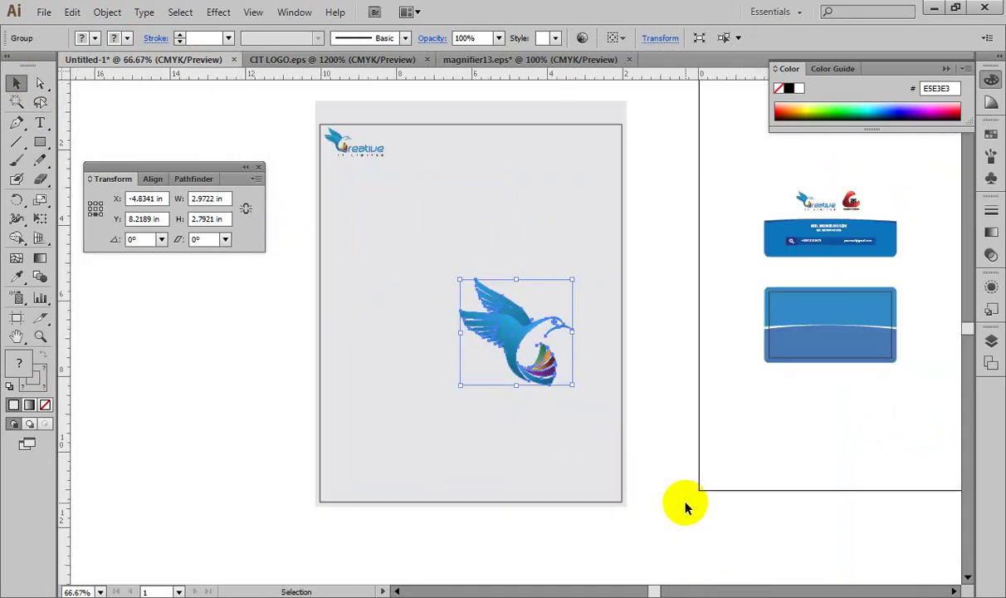
left_click_drag(509, 349, 480, 354)
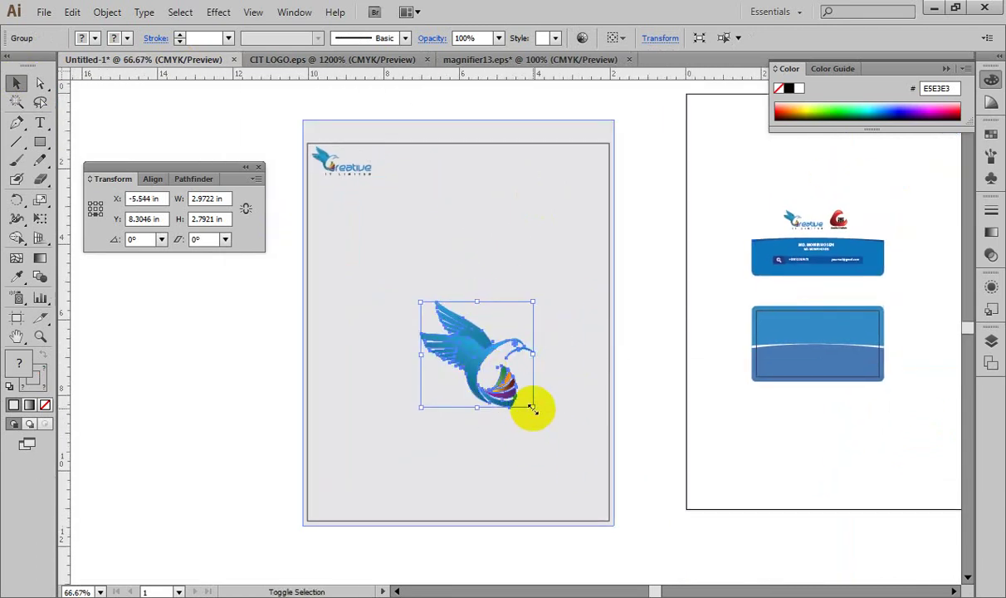
left_click_drag(533, 408, 615, 534)
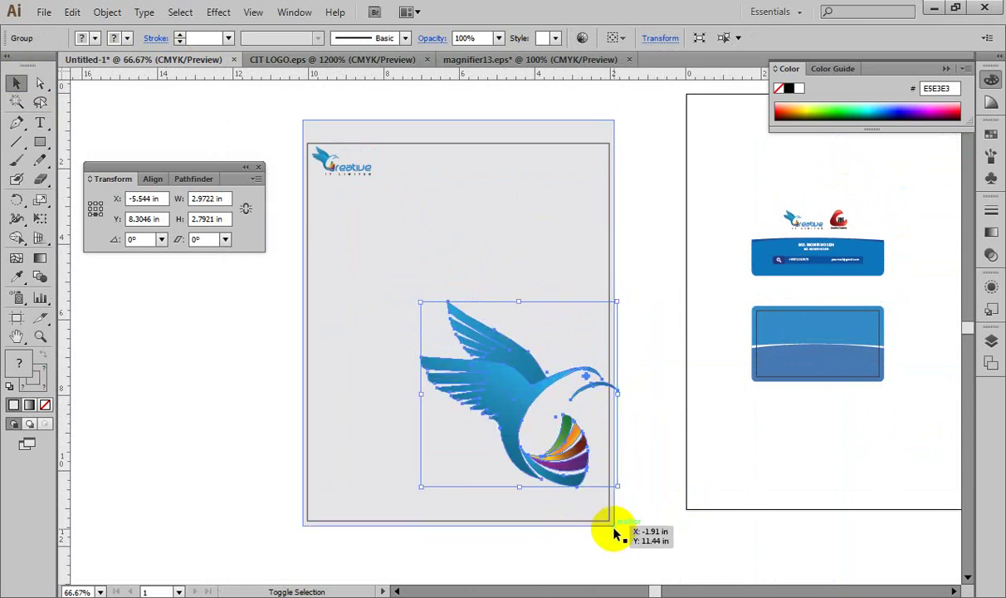
left_click_drag(516, 393, 652, 539)
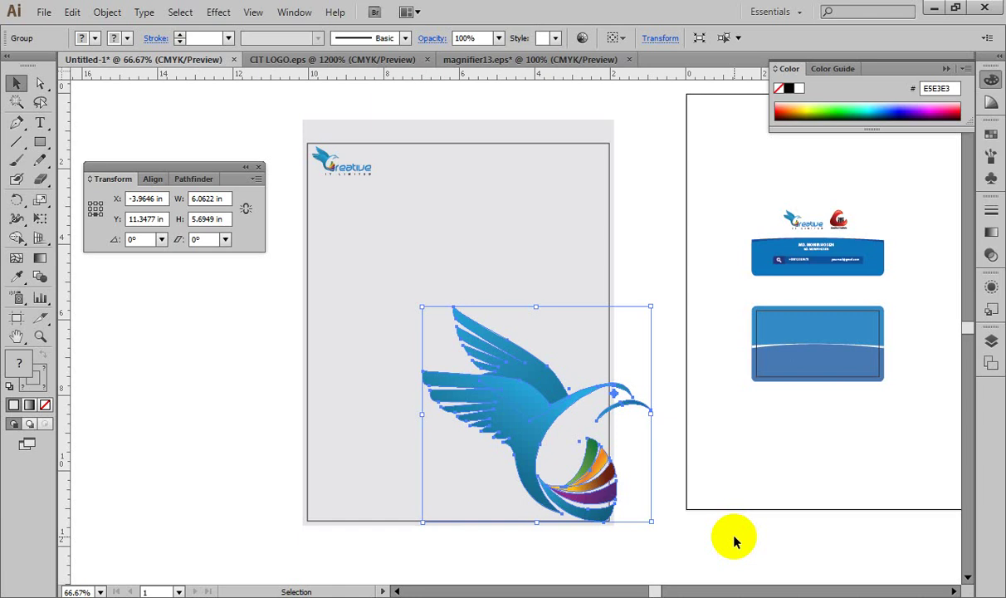
left_click_drag(529, 423, 554, 428)
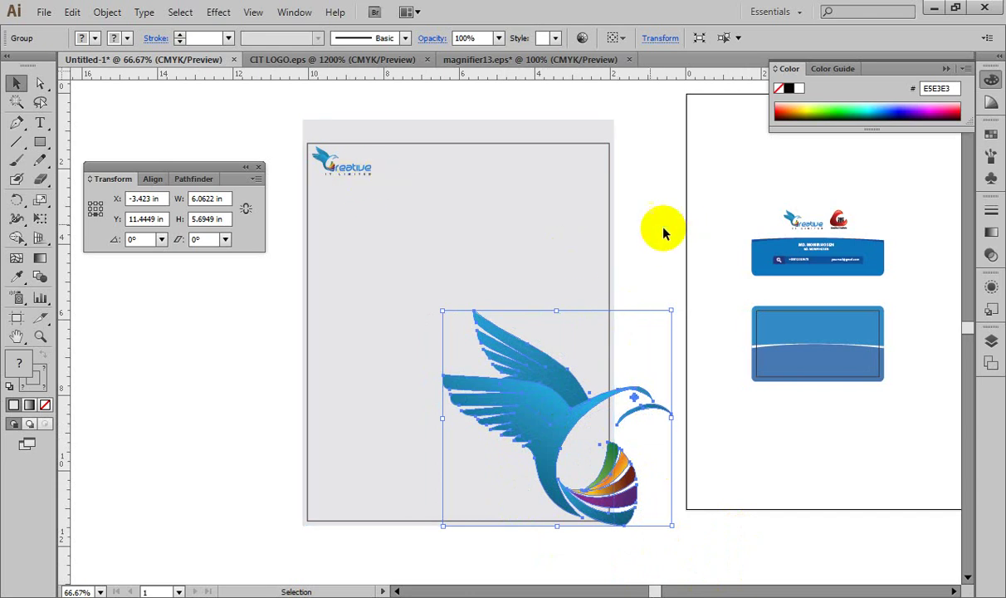
Step: Nudge the bird watermark slightly left to X −3.8397 in, mostly inside the page's right edge
left_click(660, 260)
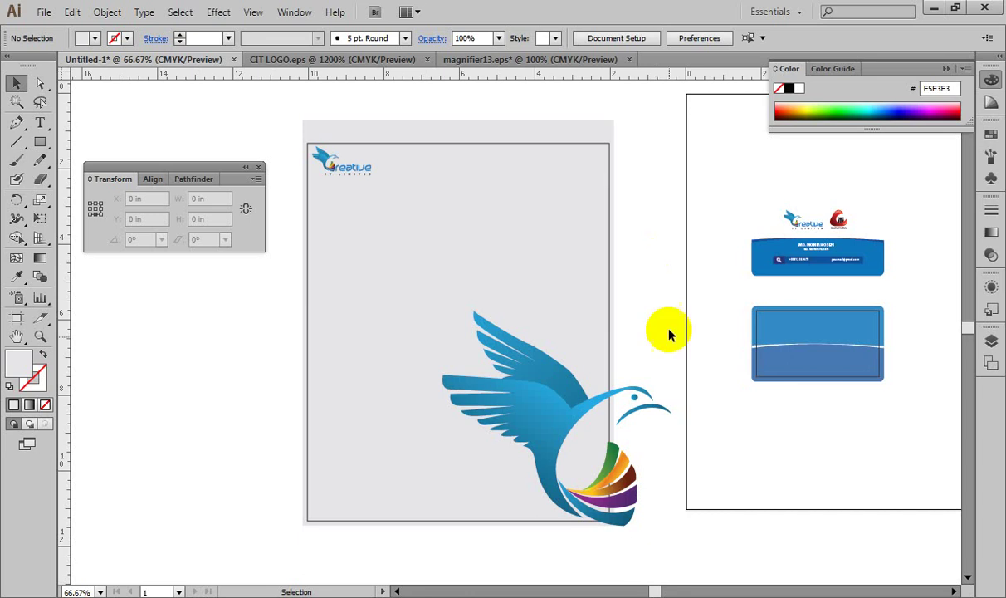
left_click(637, 395)
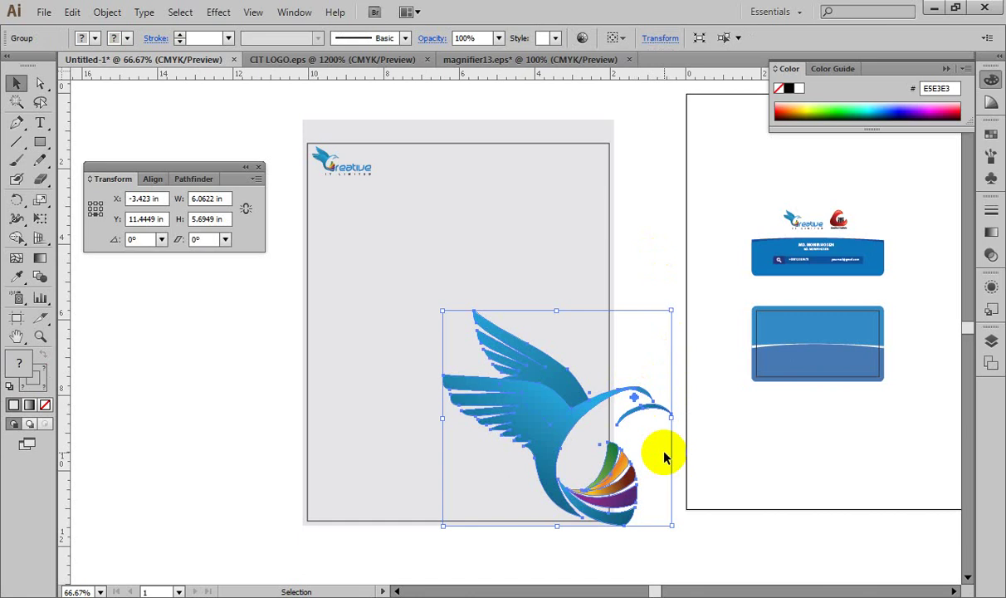
key("shift+Left")
key("shift+Left")
key("shift+Left")
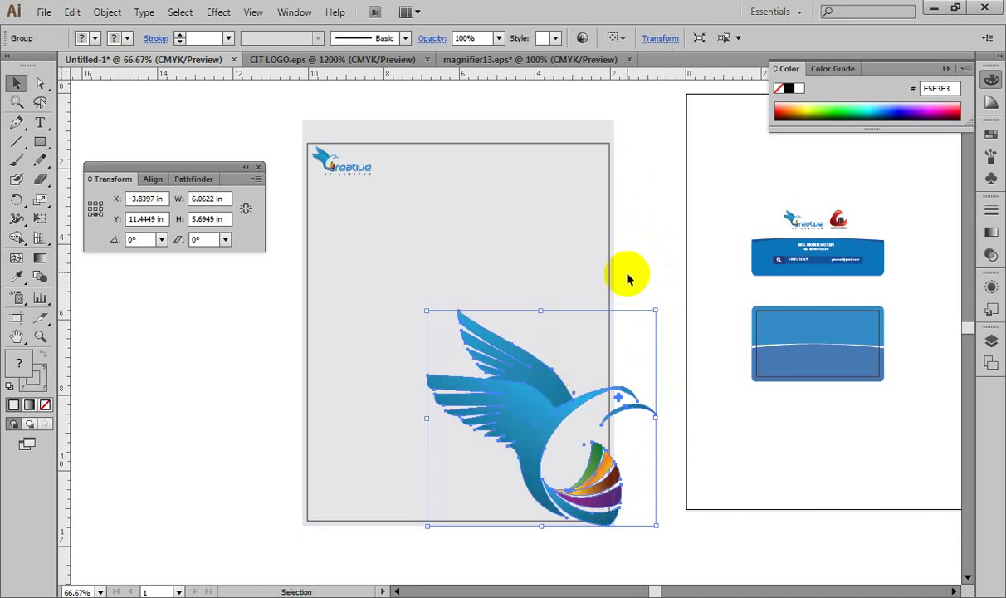
left_click(586, 364)
left_click(532, 414)
left_click(466, 37)
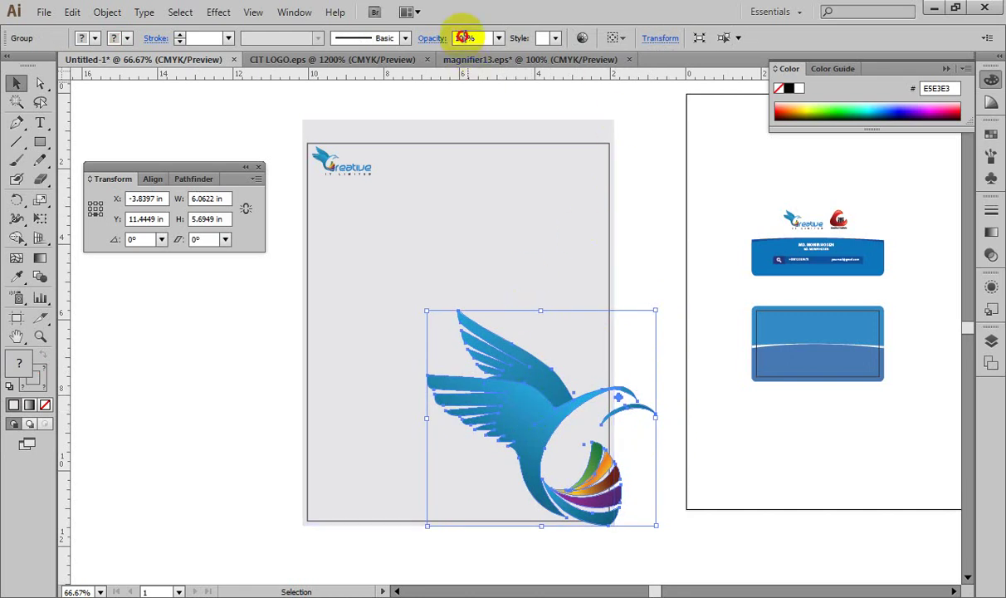
key("BackSpace")
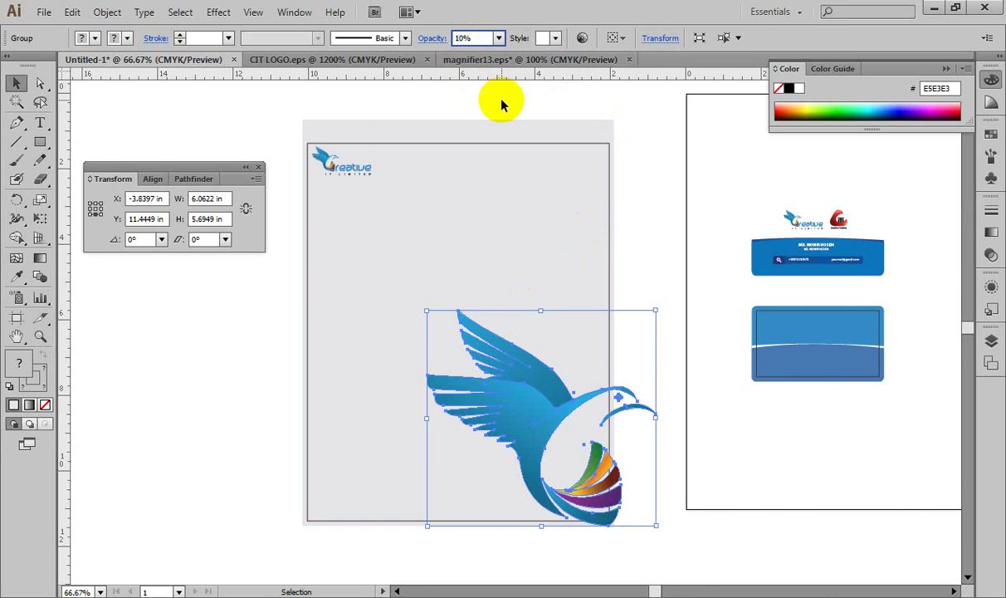
key("Tab")
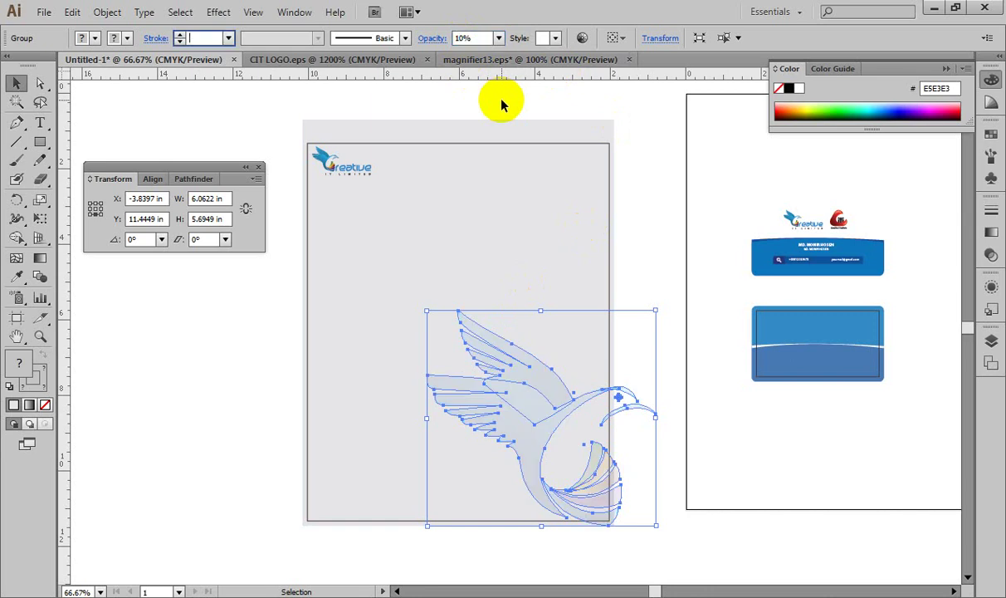
left_click(660, 223)
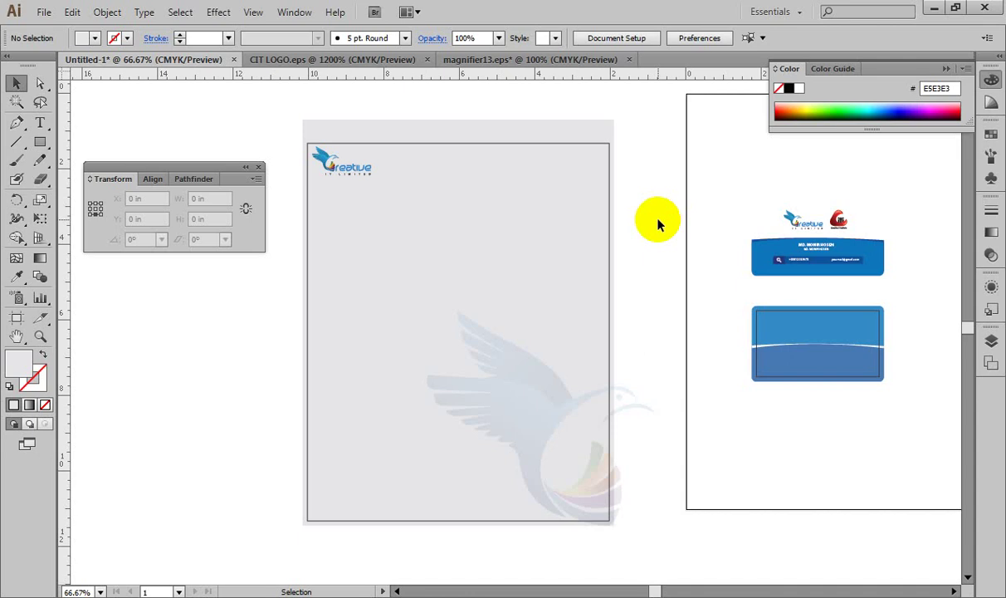
left_click(629, 399)
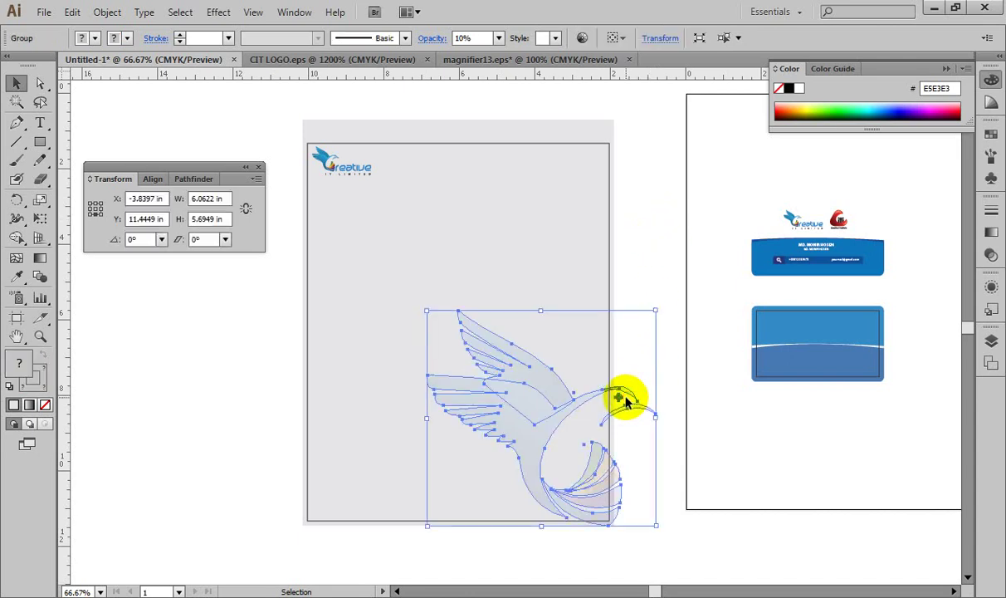
left_click(563, 131)
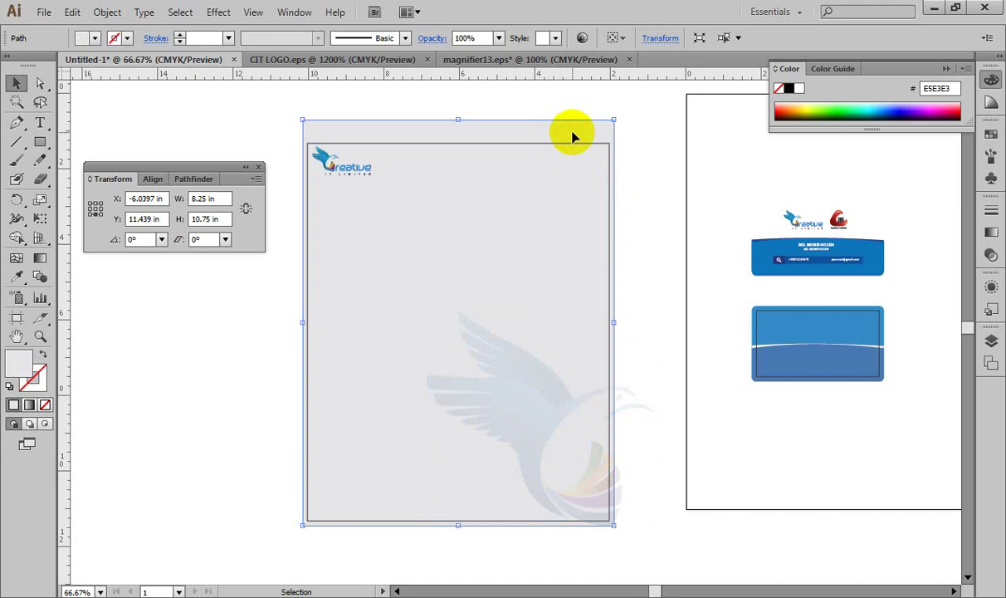
Step: Fill the background rectangle green and select it together with the bird watermark
left_click(827, 108)
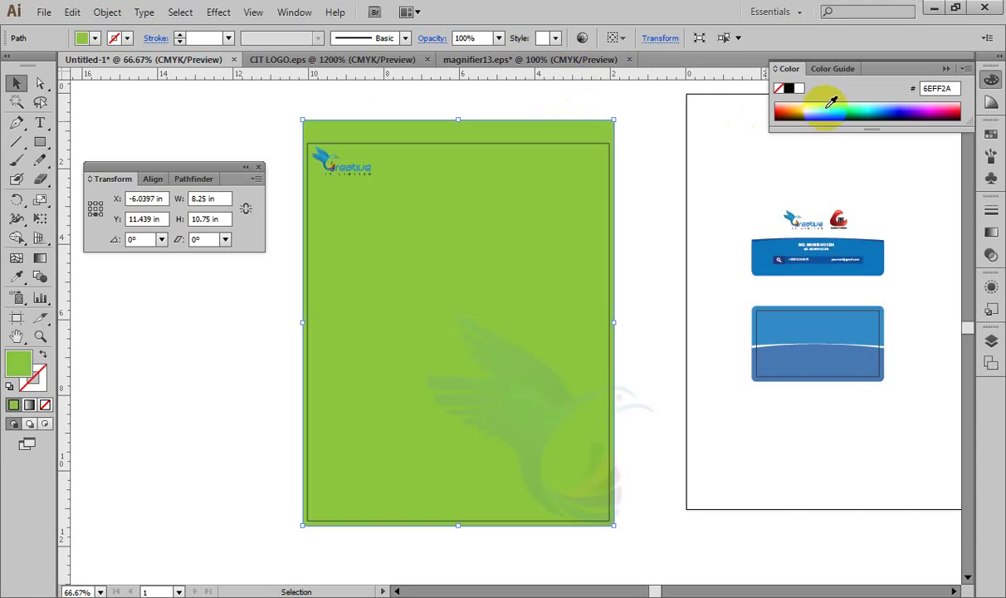
left_click(633, 398, "shift")
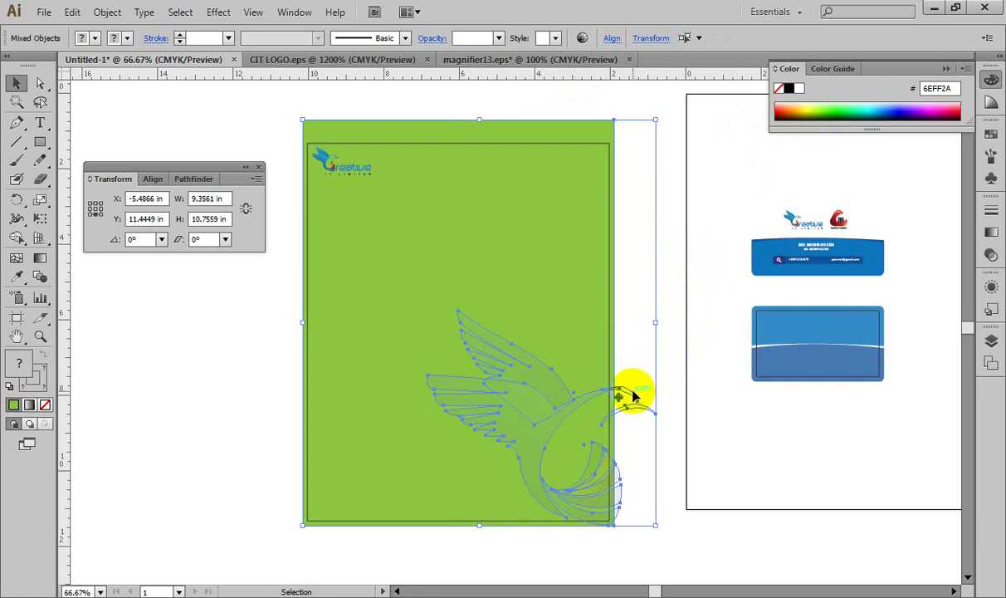
key("ctrl")
key("ctrl+z")
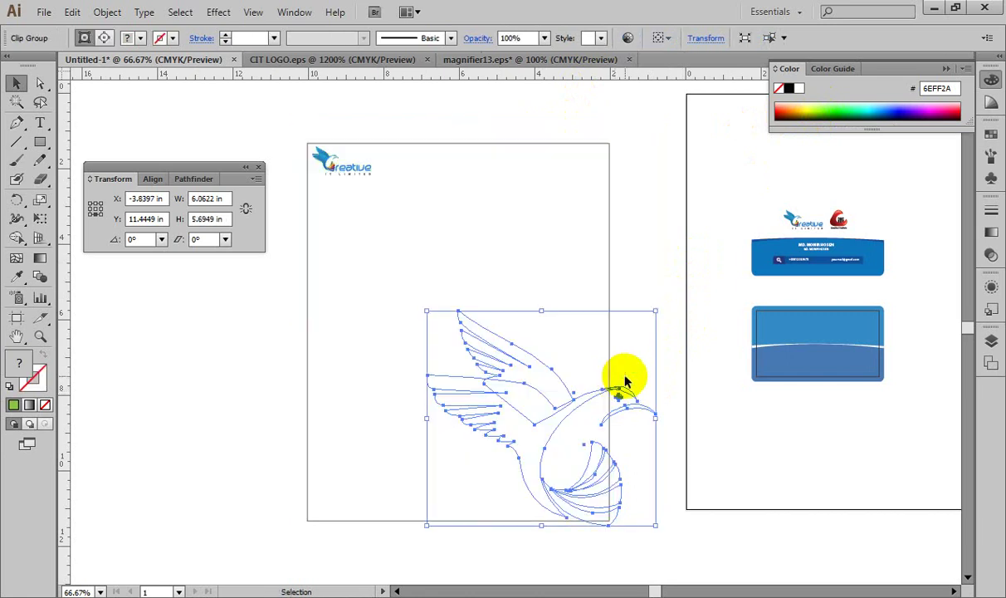
key("ctrl+shift+z")
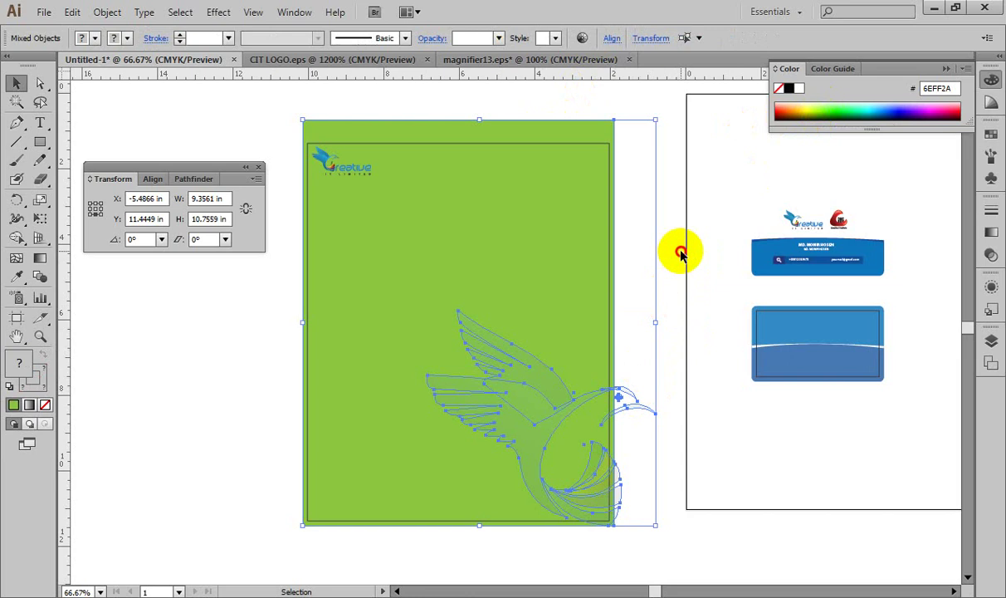
Step: Clip the bird to the green rectangle with Ctrl+7, inspect it, then undo
left_click(677, 258)
left_click(585, 133, "ctrl")
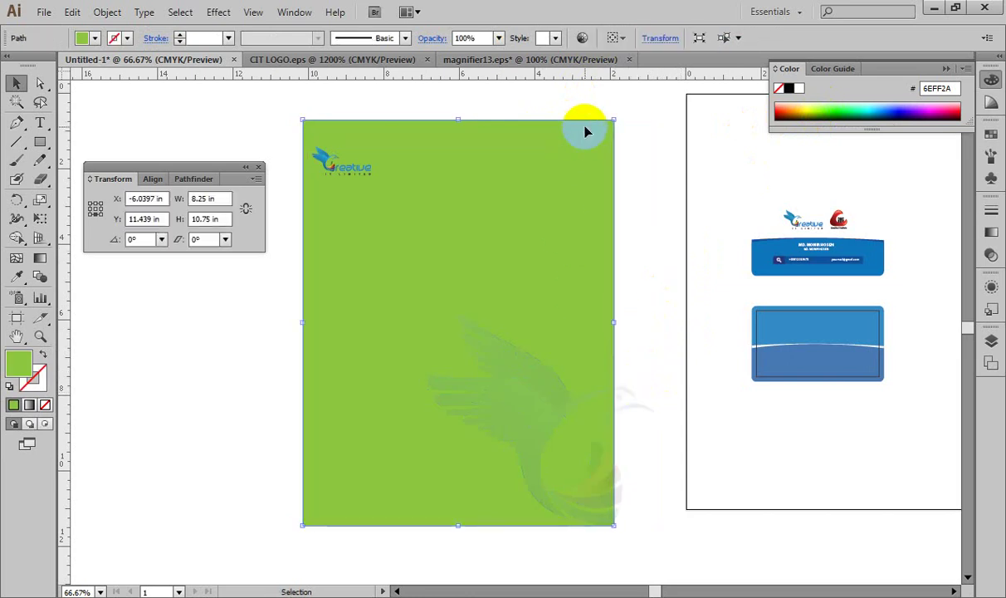
left_click(631, 398, "shift")
left_click(631, 398, "shift")
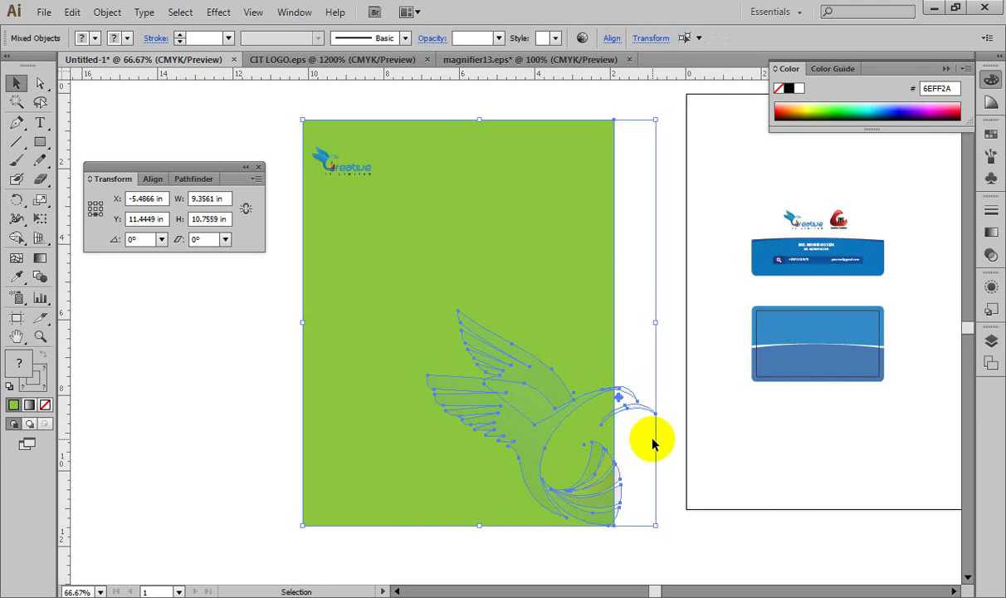
key("ctrl+7")
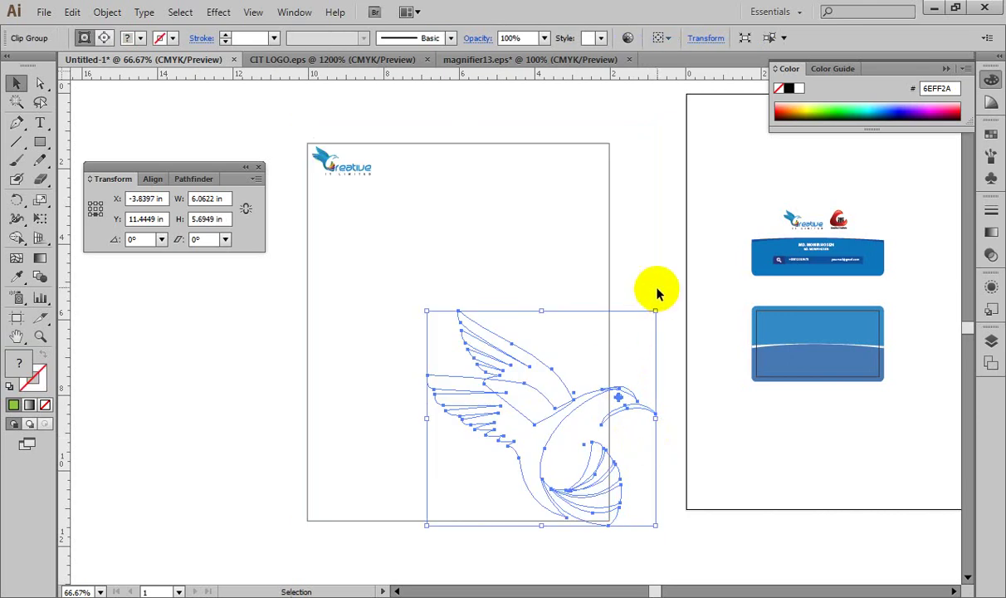
left_click(660, 266)
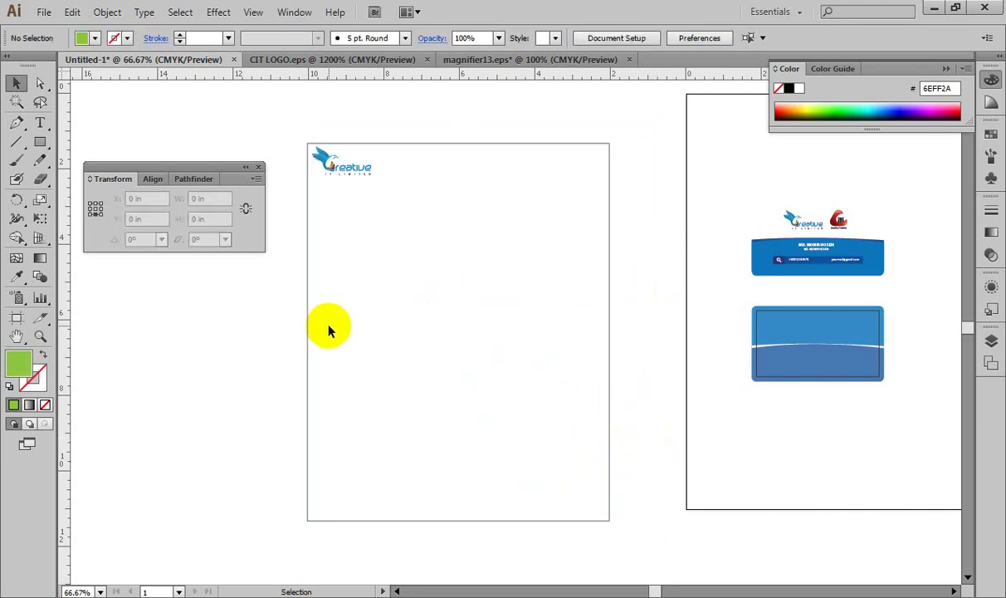
key("a")
key("ctrl+z")
key("ctrl+z")
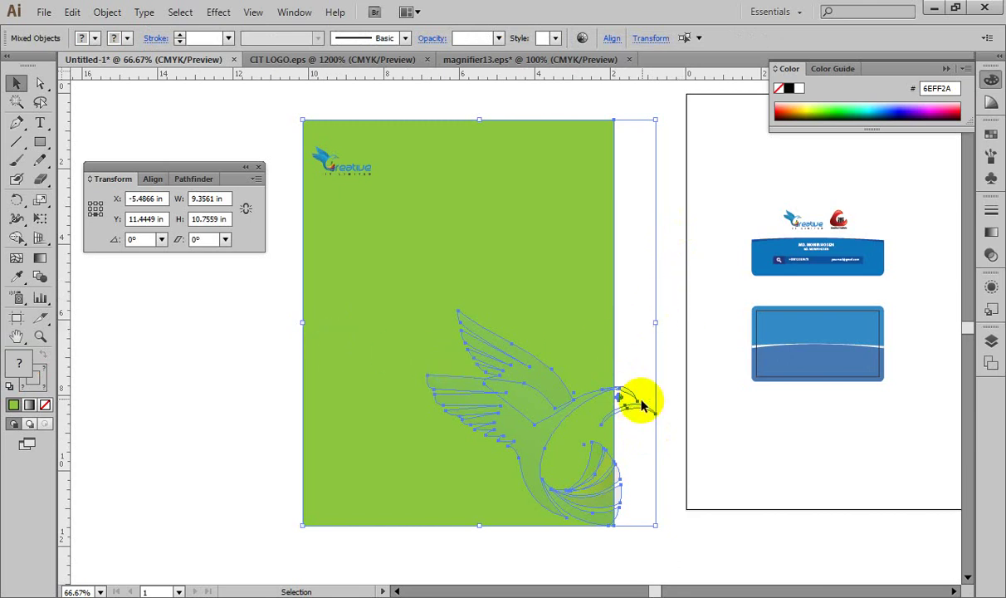
Step: Repeat the trial clip of the bird to the green rectangle and undo it again
left_click(669, 332)
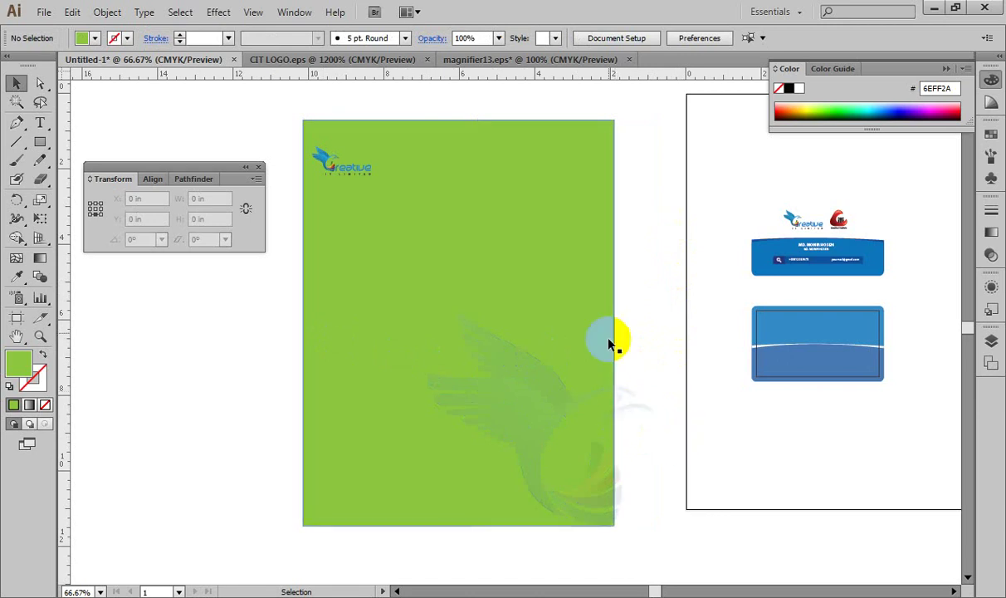
left_click(620, 236)
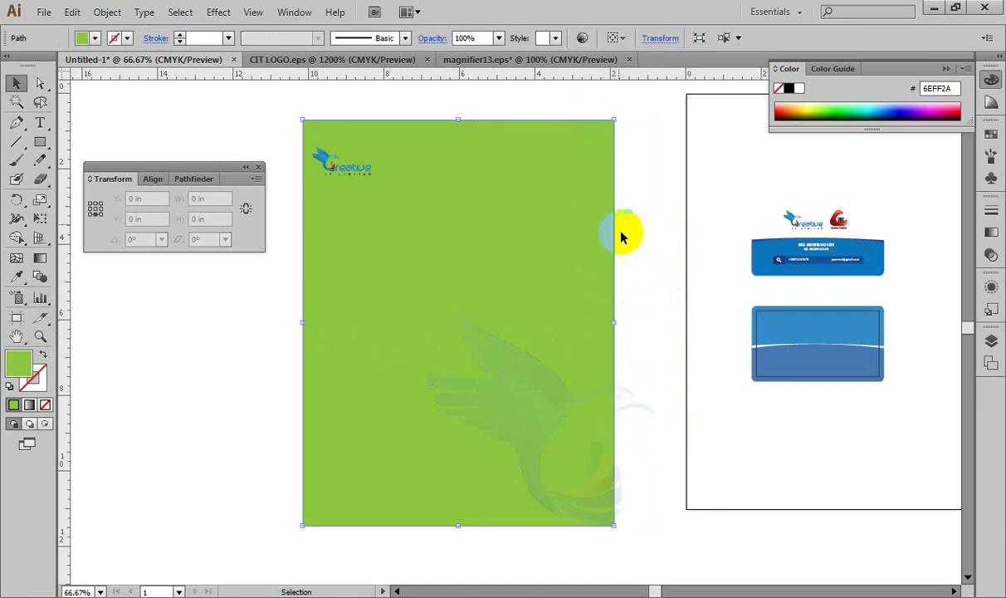
left_click(631, 404, "shift")
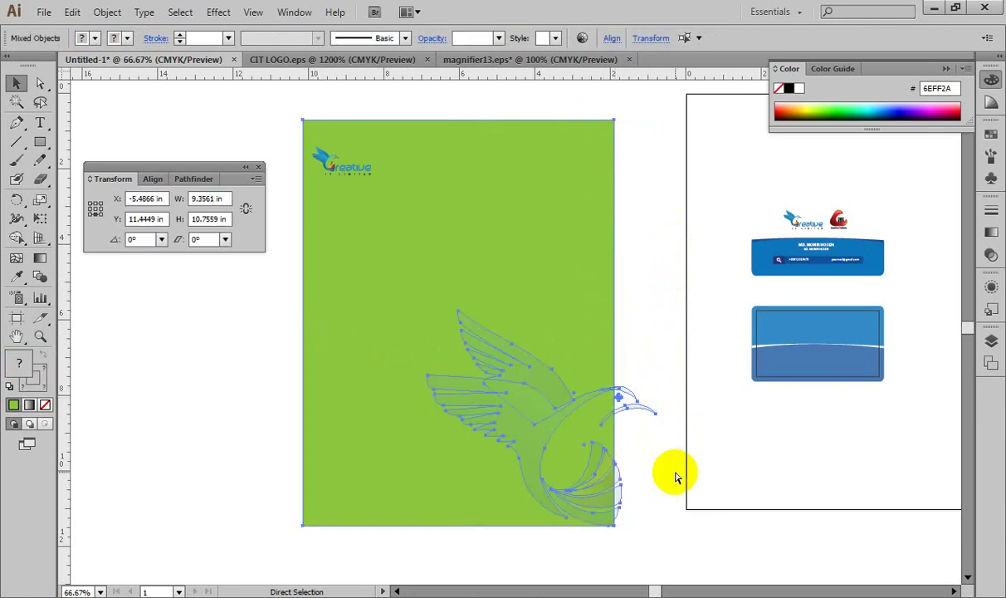
key("ctrl+7")
left_click(705, 552)
key("ctrl+z")
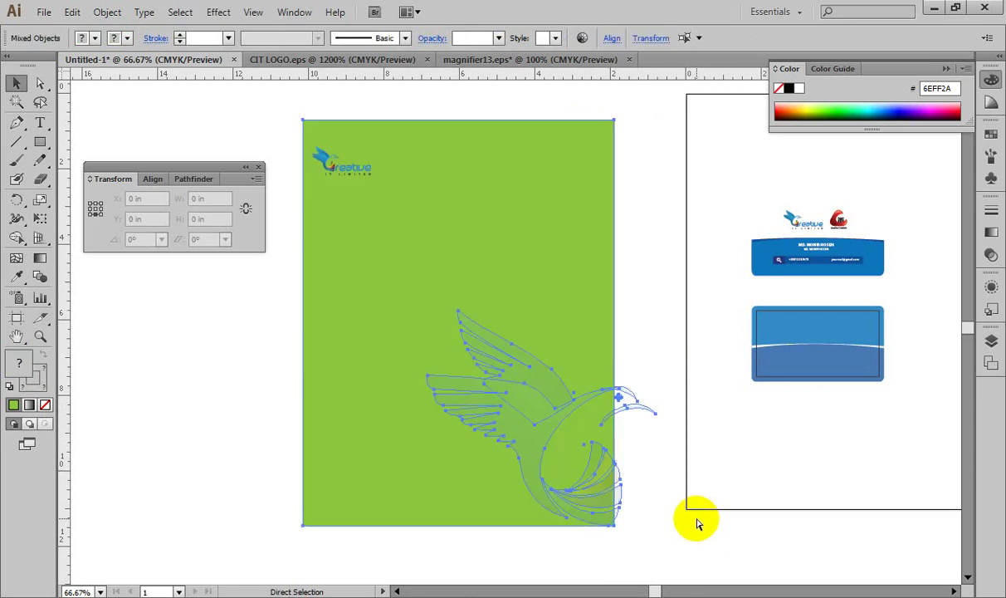
Step: Bring the green background rectangle in front of the bird artwork
left_click(646, 409)
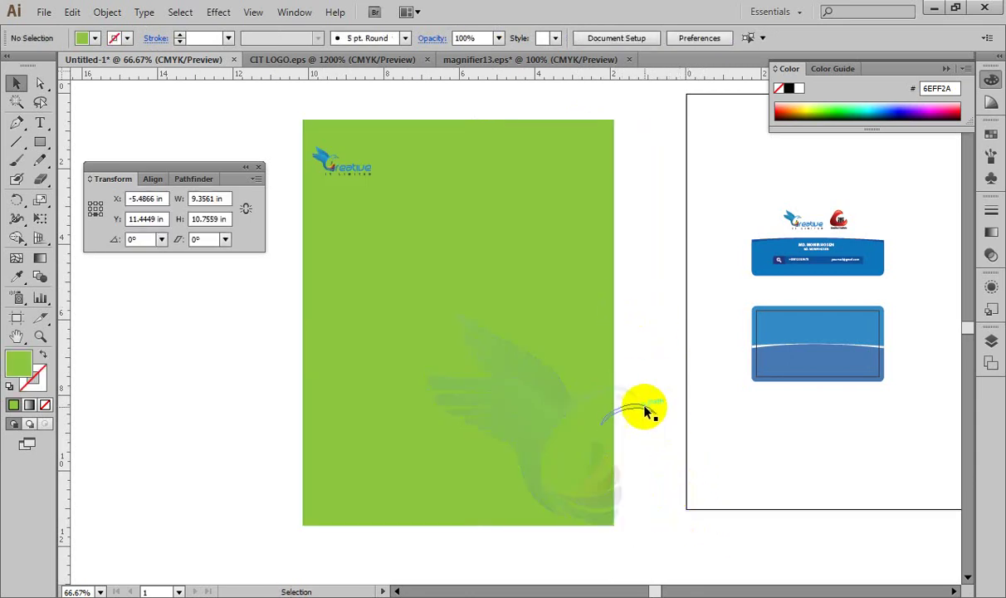
left_click(646, 409)
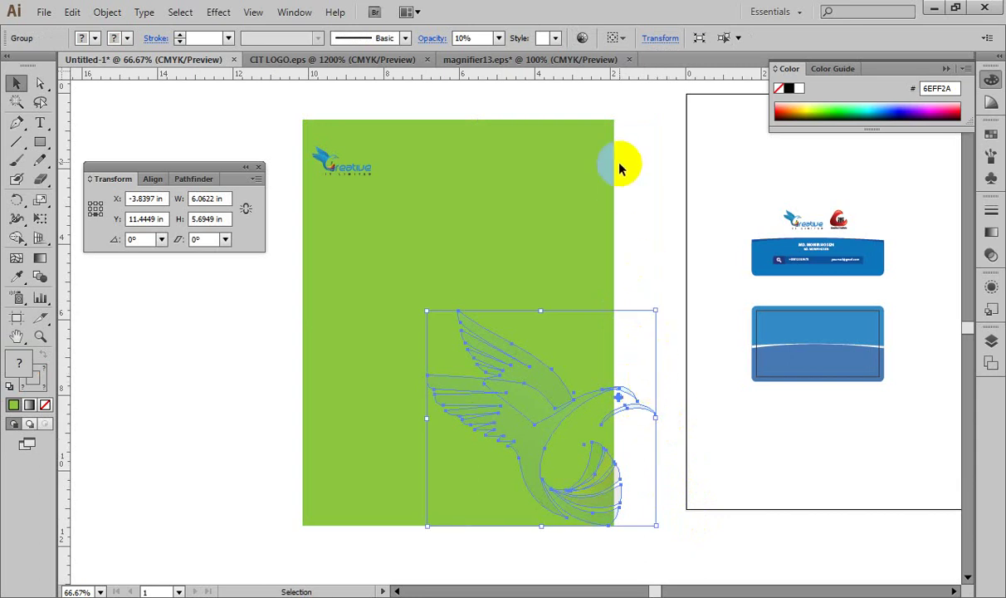
left_click(607, 129)
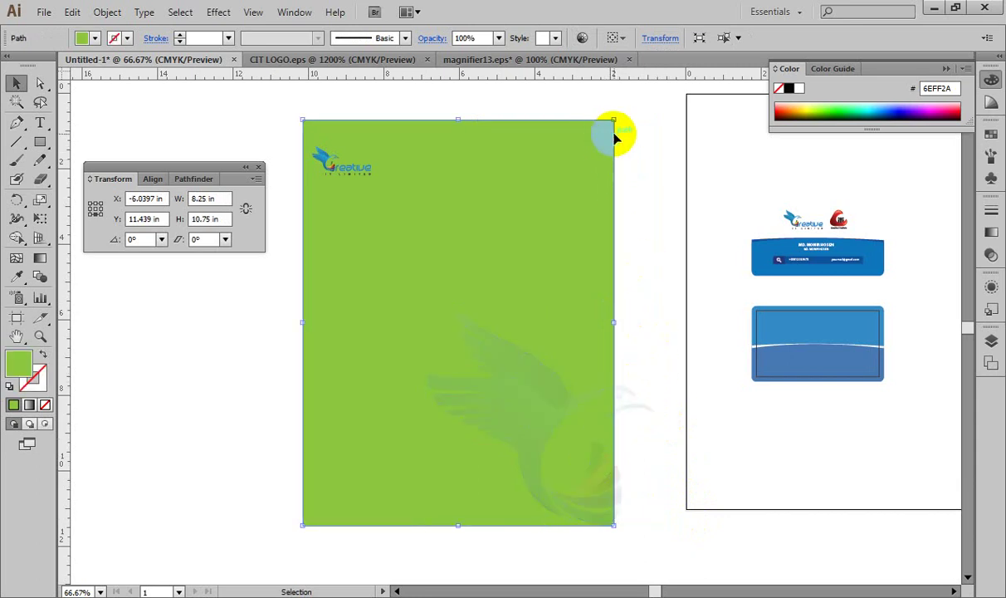
key("ctrl+shift+bracketright")
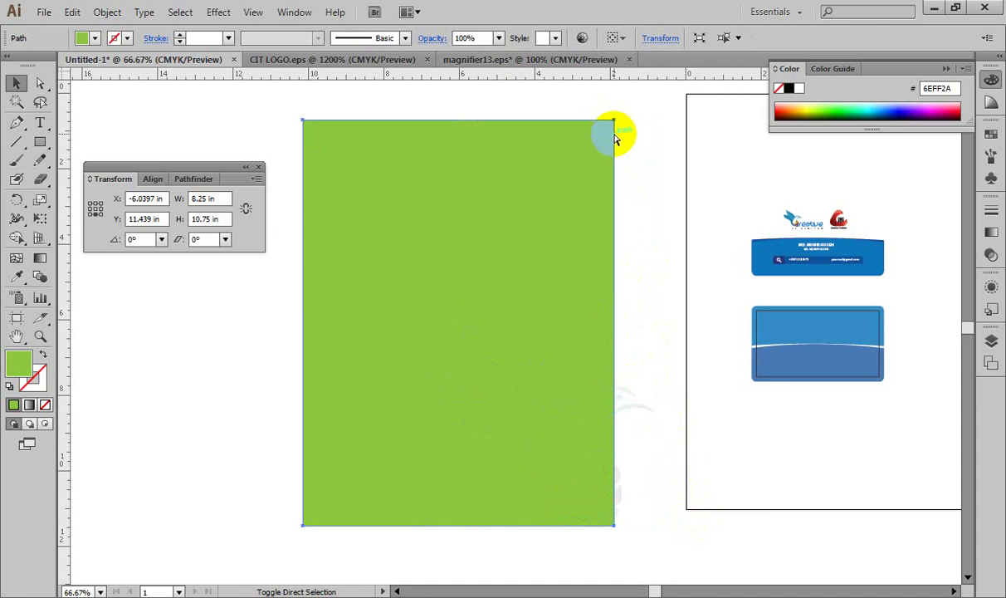
Step: Clip the bird watermark to the front green rectangle with Ctrl+7 after dismissing an error
left_click(639, 408, "ctrl")
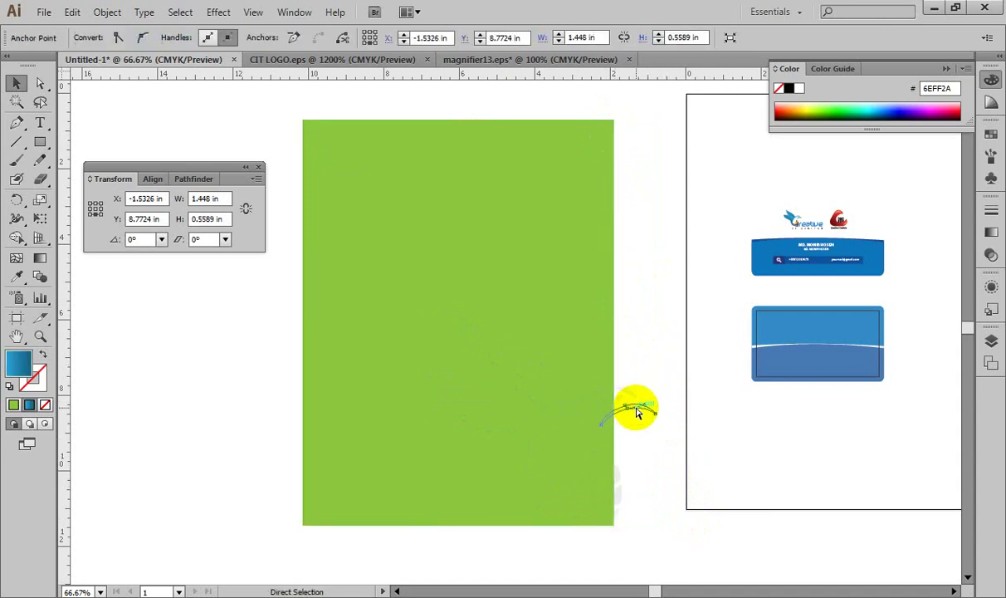
key("ctrl+7")
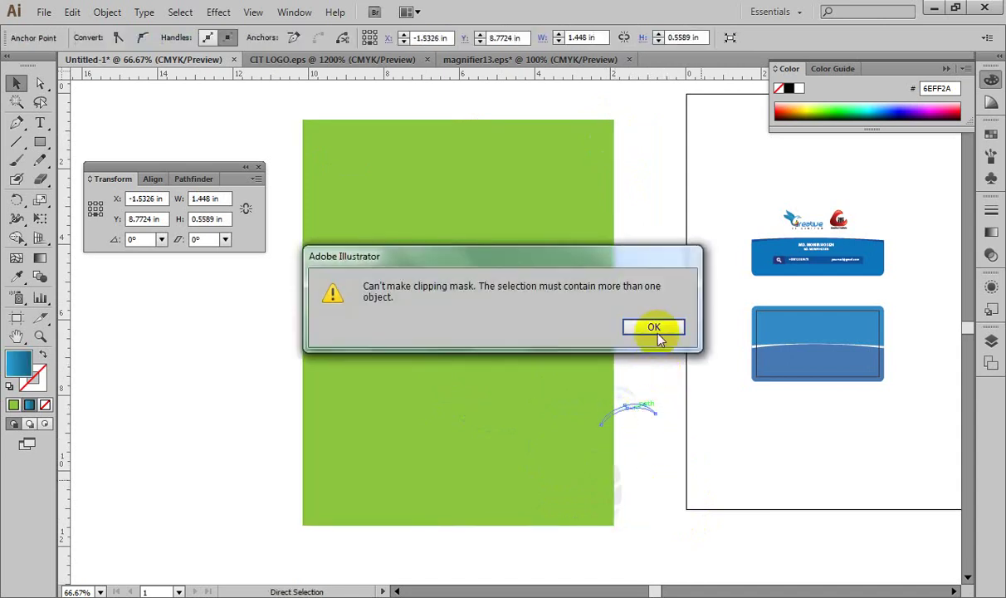
left_click(657, 330)
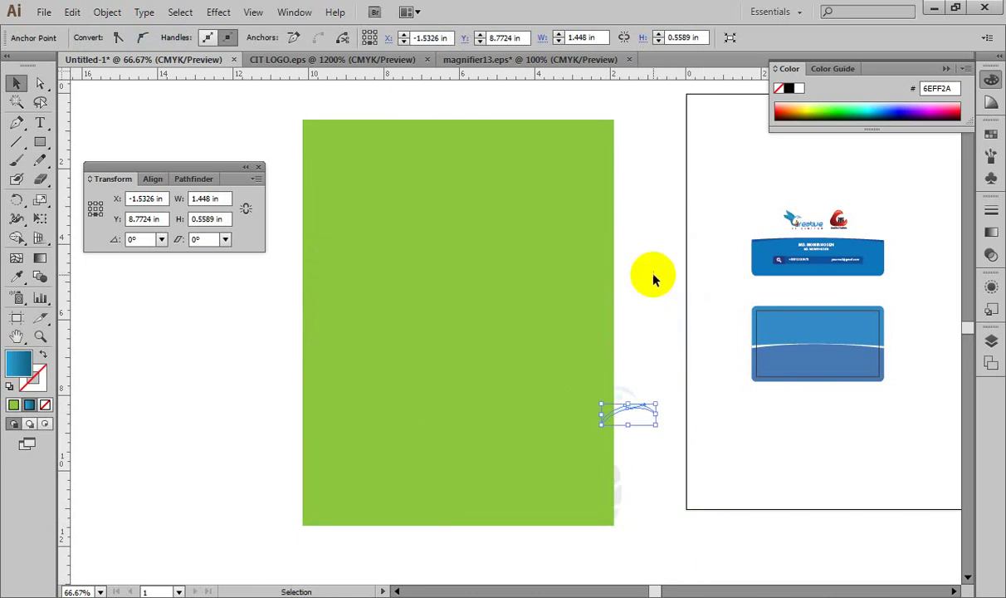
left_click(573, 127)
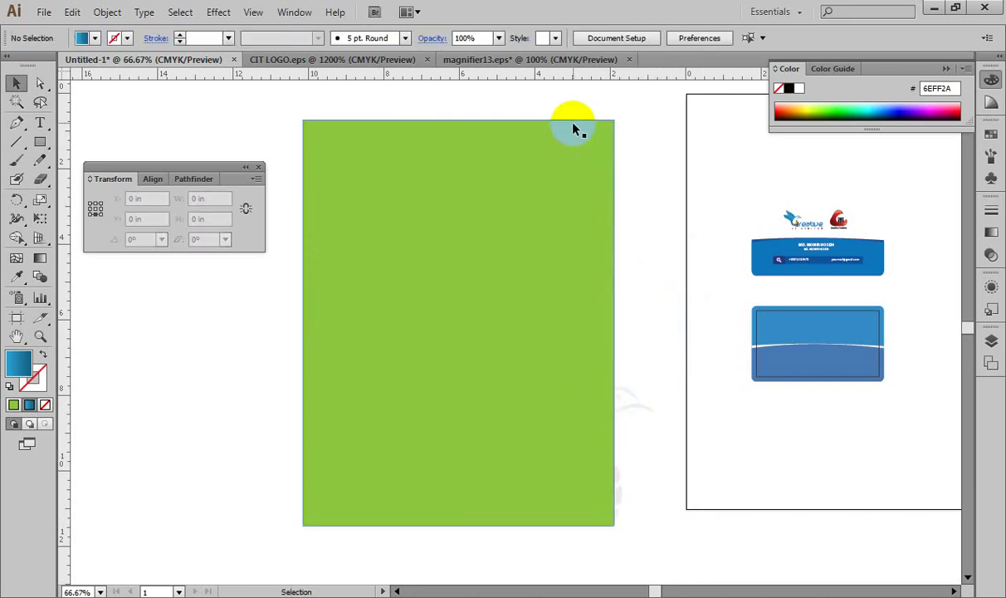
left_click(627, 405, "shift")
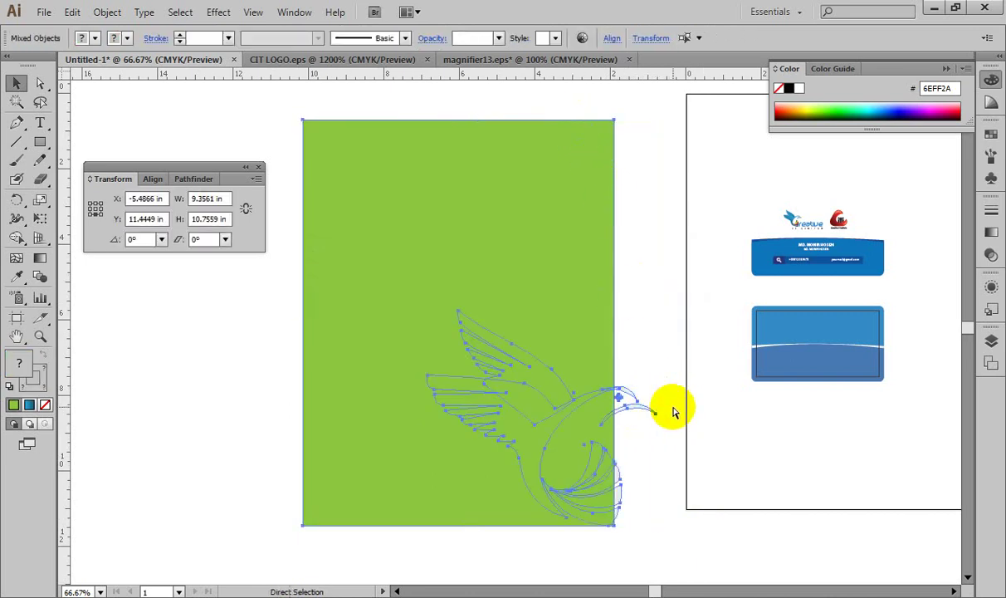
key("ctrl+7")
left_click(681, 360)
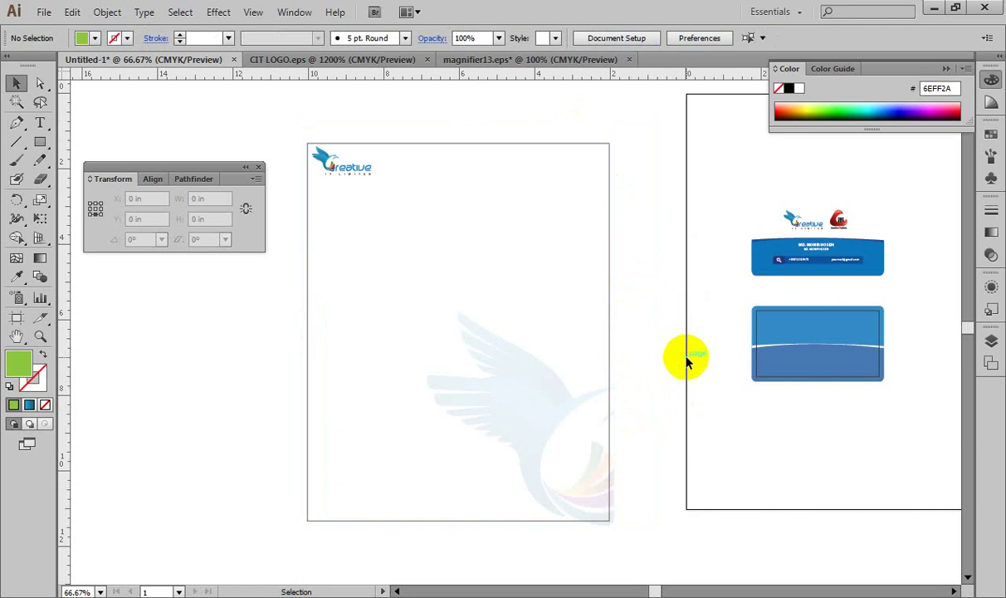
Step: Undo the clipping mask to return to the grey background
key("a")
key("ctrl+a")
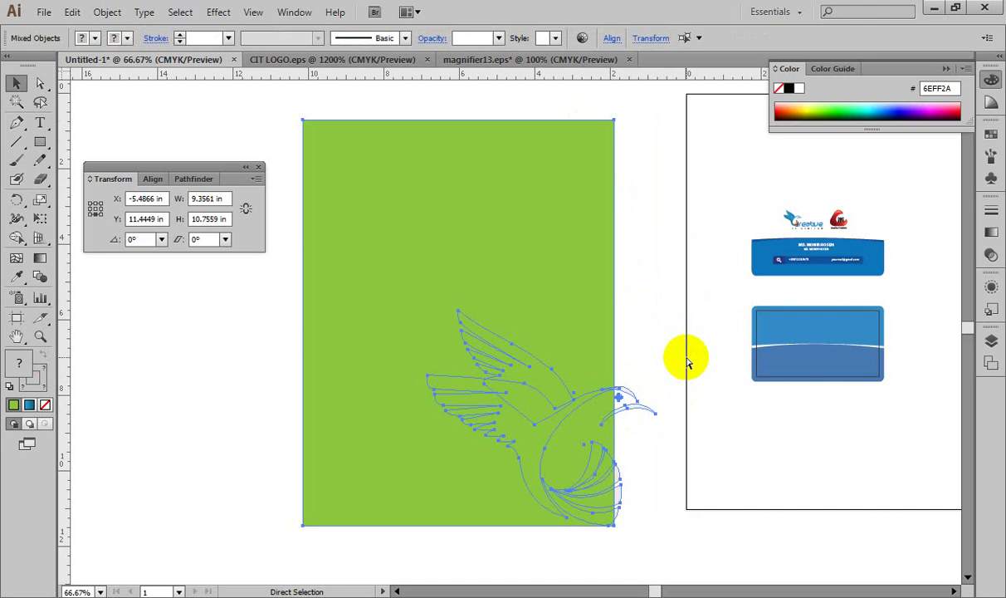
key("ctrl+z")
key("ctrl+z")
key("ctrl+z")
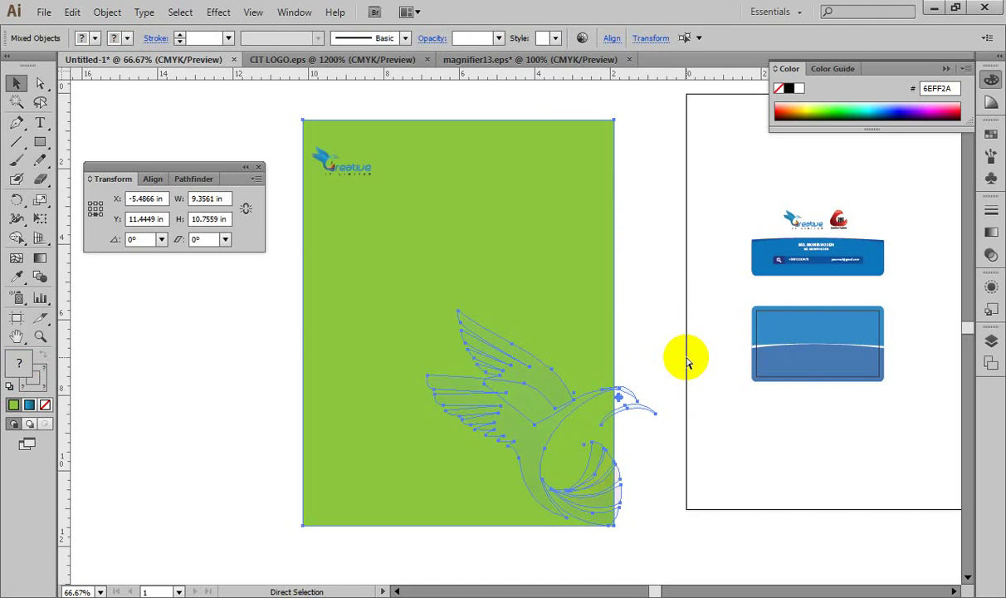
key("v")
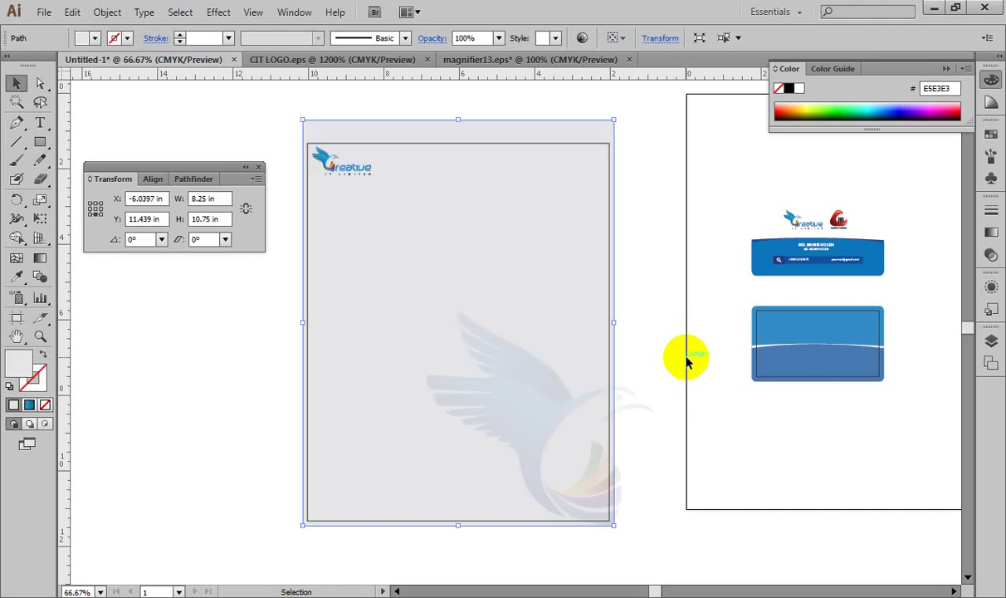
Step: Copy the grey 8.25 × 10.75 in page rectangle and paste it in front of the artwork
left_click(652, 162)
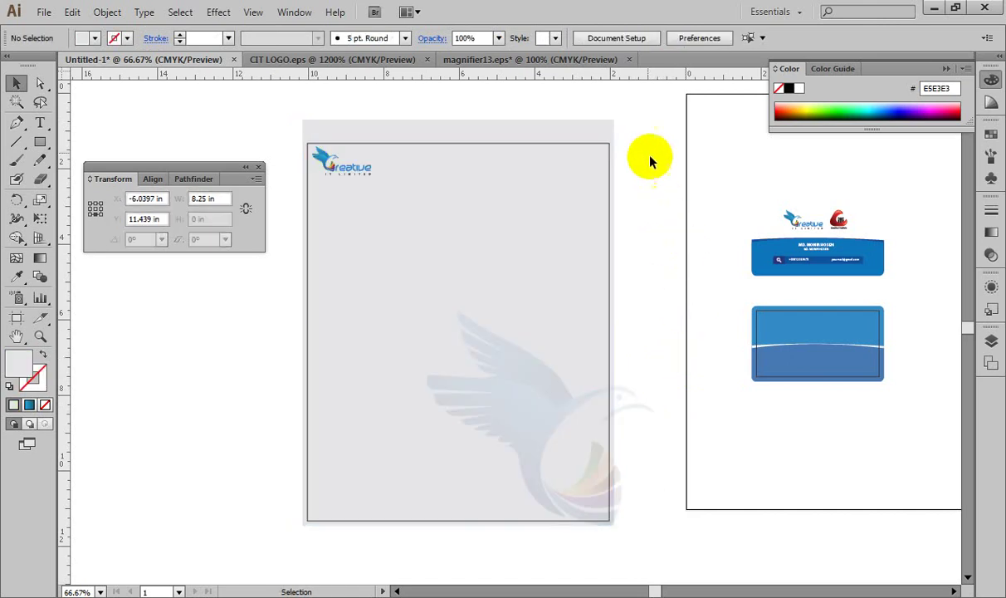
left_click(587, 137)
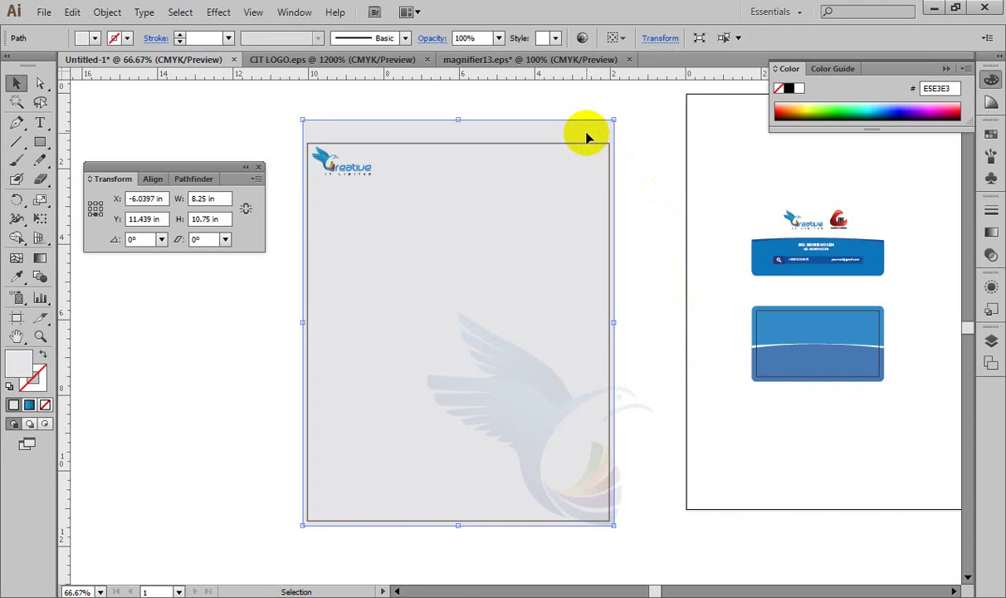
key("a")
key("ctrl+x")
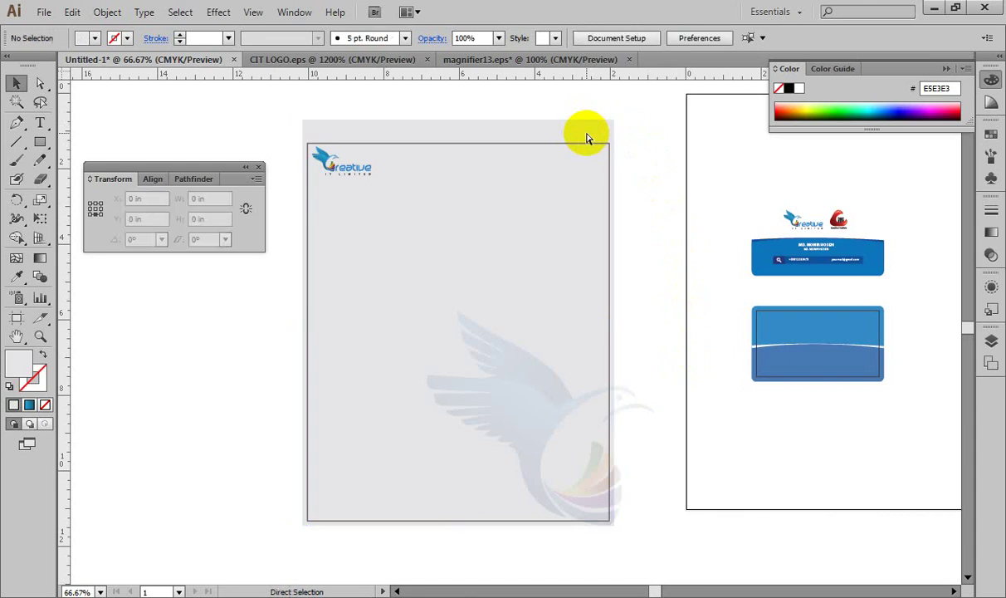
key("ctrl+f")
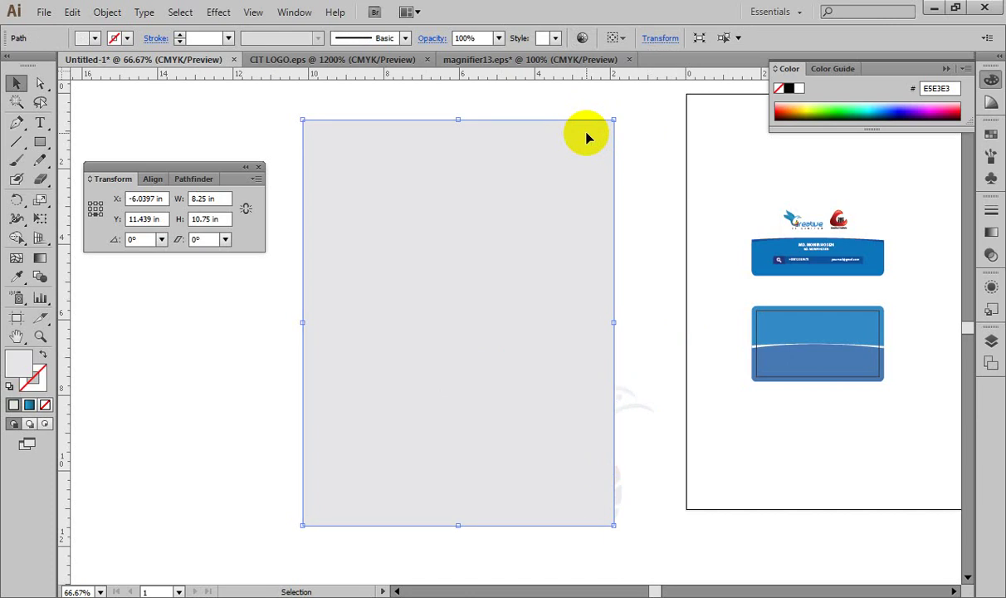
Step: Clip the faded bird inside the front grey rectangle and inspect its paths
left_click(628, 415, "shift")
key("ctrl+7")
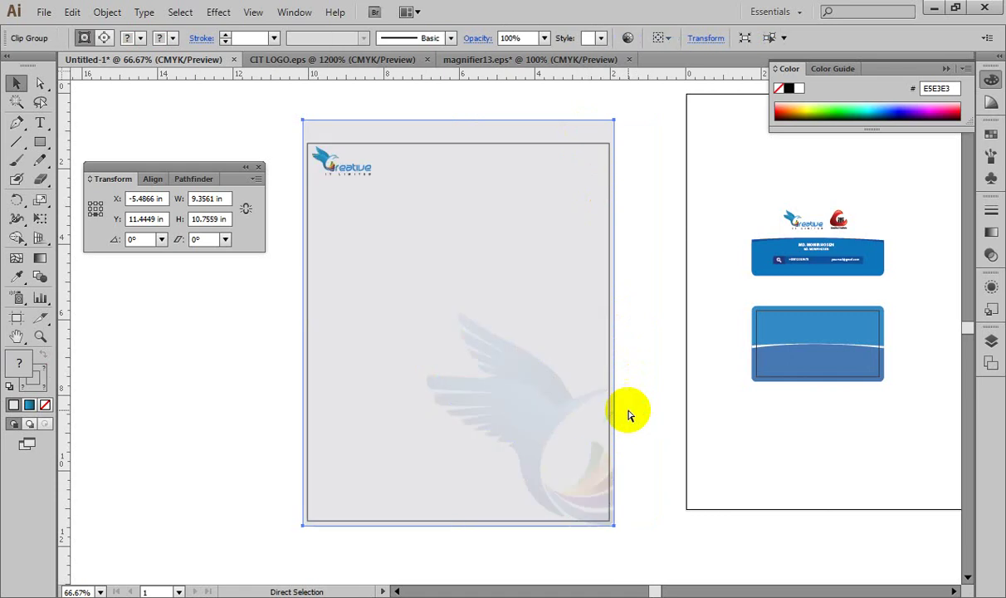
key("v")
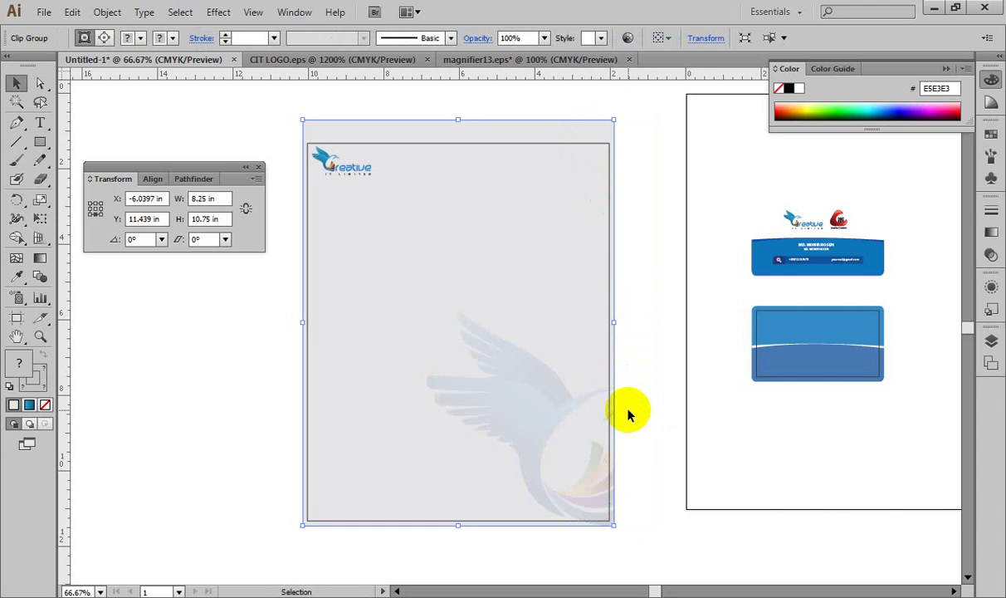
key("a")
left_click(629, 415)
left_click(629, 415)
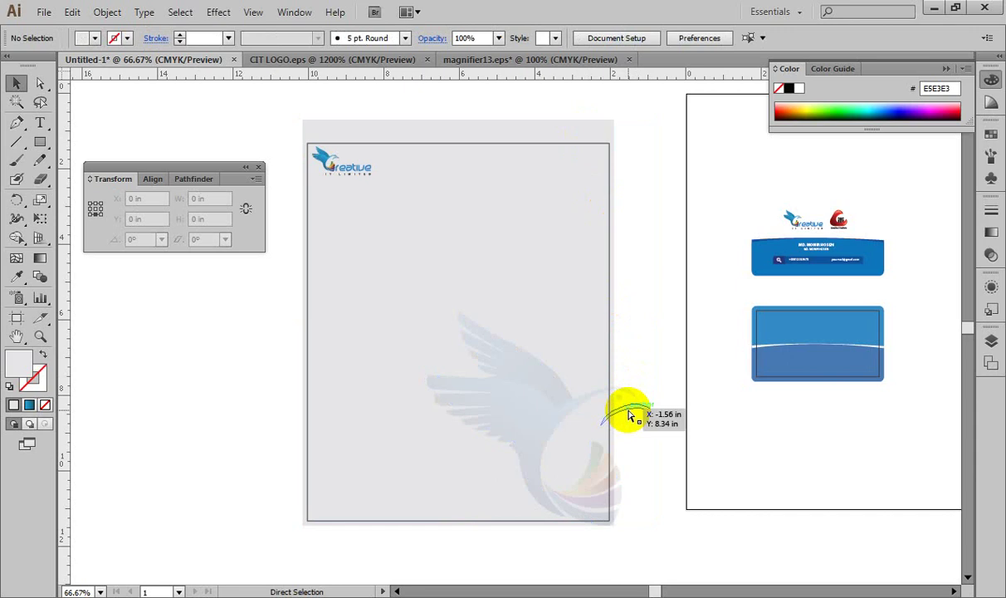
key("v")
Step: Undo to the full-colour bird, redo the fade, and select the grey background rectangle
left_click(569, 127)
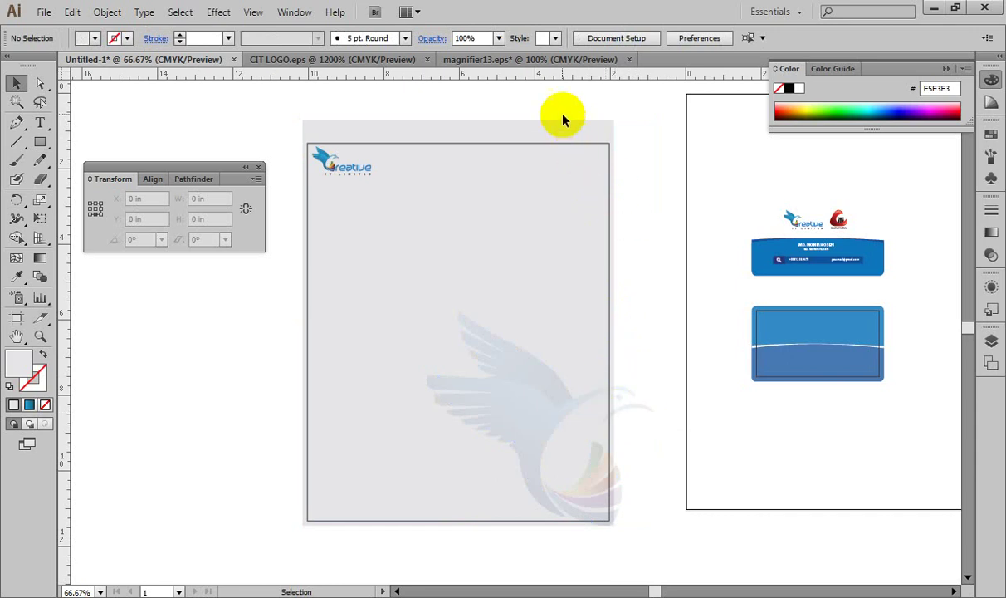
left_click(546, 131)
left_click(606, 134)
key("ctrl+z")
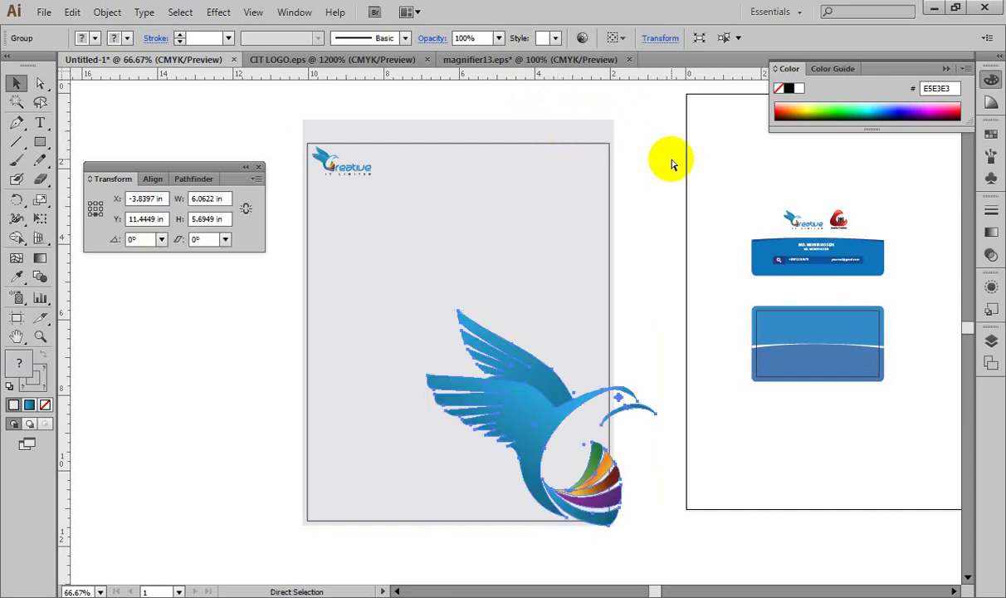
key("ctrl+shift+z")
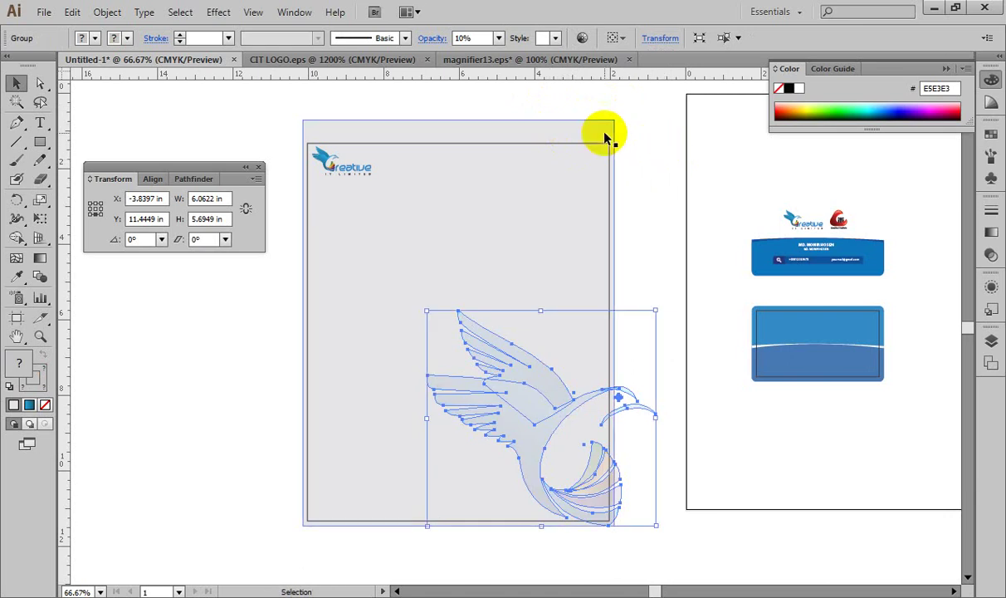
left_click(607, 135)
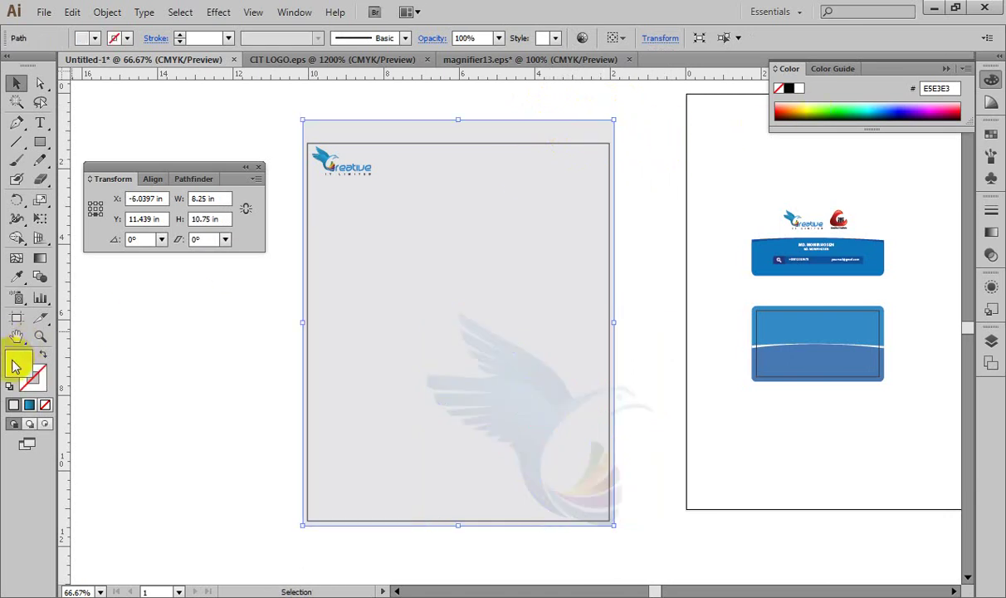
Step: Fill the background rectangle with a green colour from the Color Picker
left_click(654, 285)
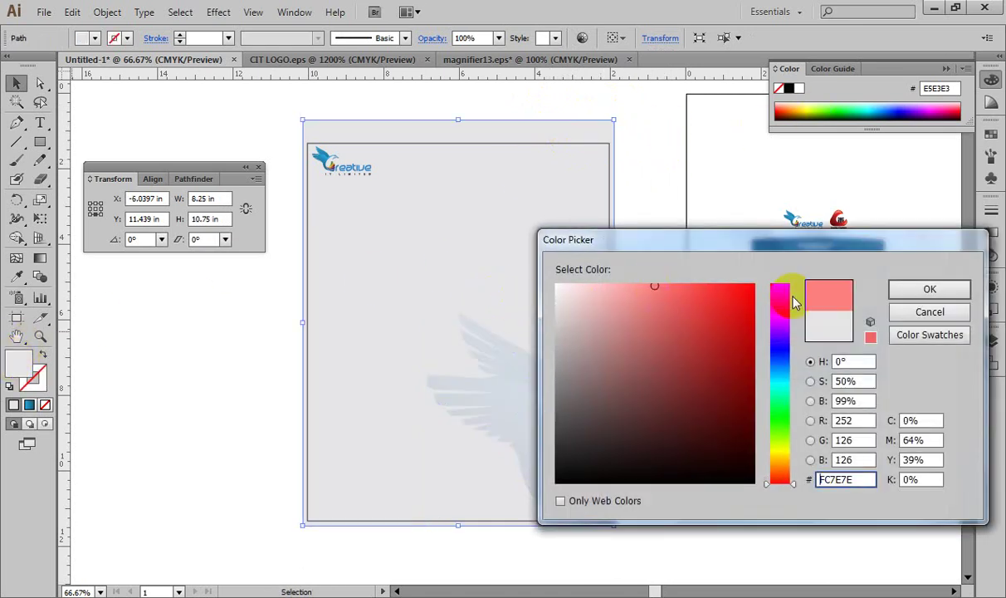
left_click(781, 402)
left_click_drag(674, 294, 727, 289)
left_click(907, 289)
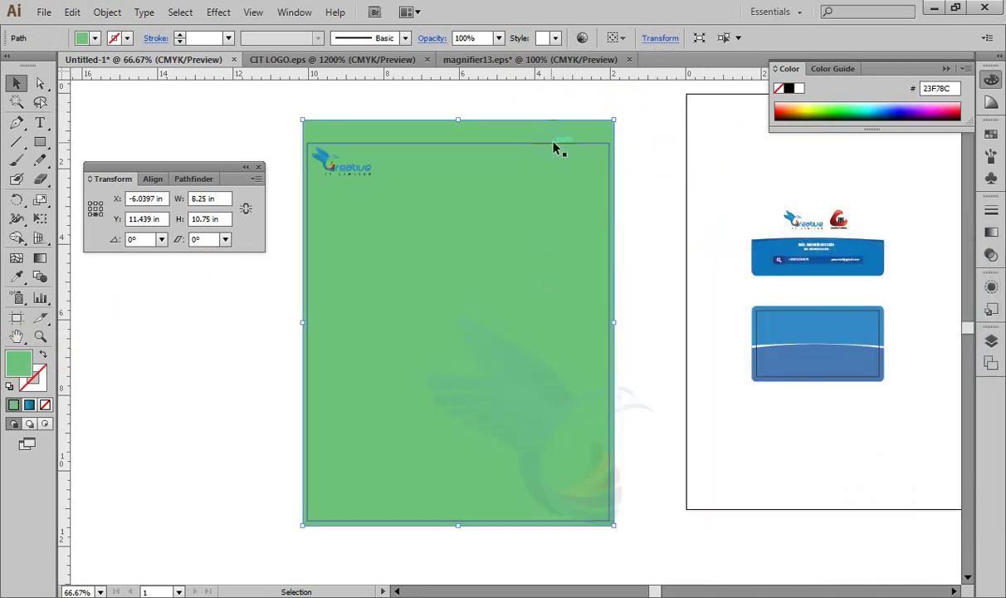
Step: Change the fill to pale yellow FCF29A and paste a copy in front of everything
double_click(23, 374)
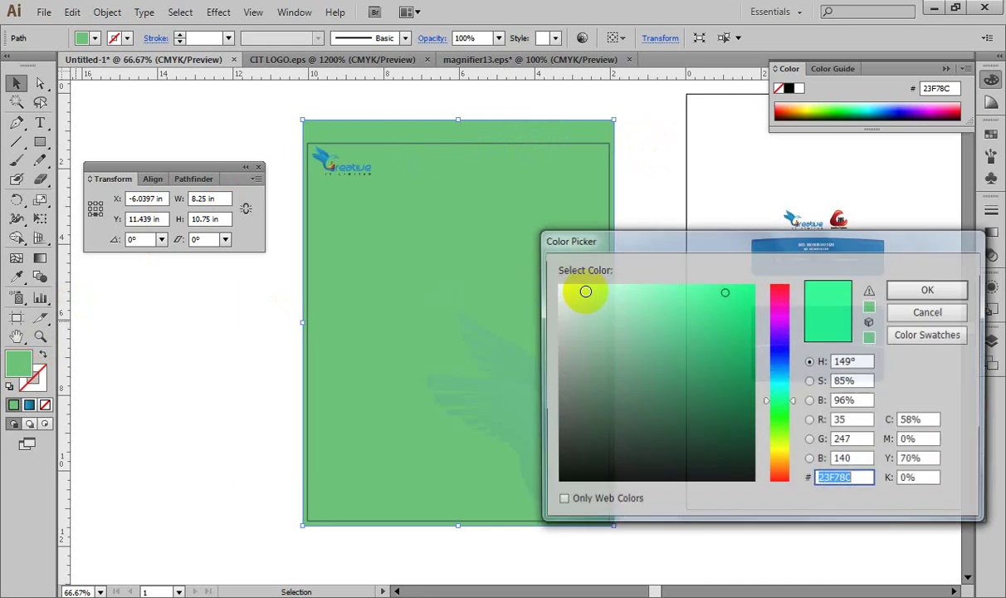
mouse_move(584, 292)
left_mouse_down()
mouse_move(647, 290)
mouse_move(620, 288)
mouse_move(634, 286)
left_mouse_up()
left_click(781, 457)
left_click(902, 288)
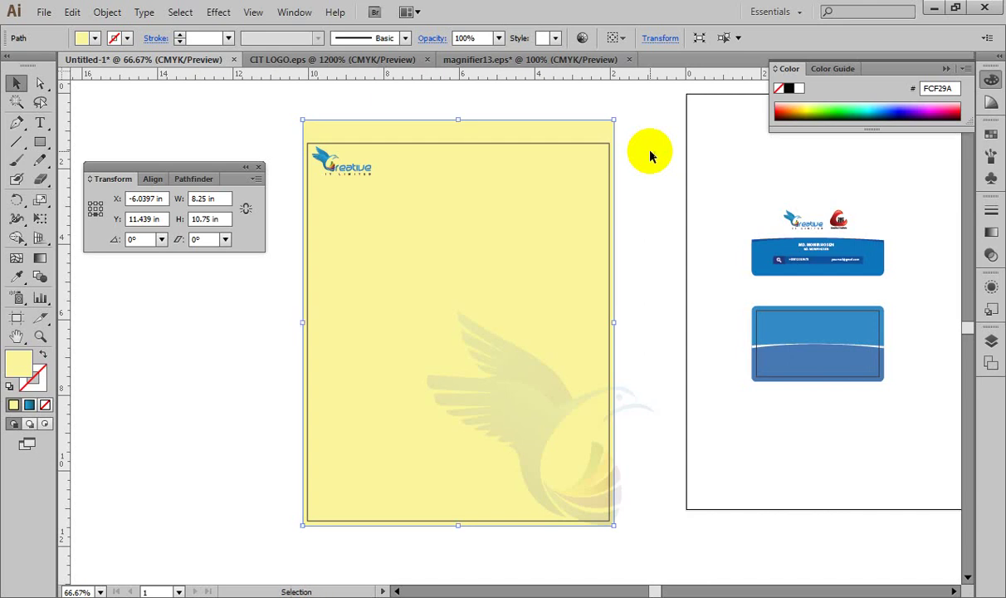
key("ctrl+shift+a")
key("ctrl+z")
key("ctrl+z")
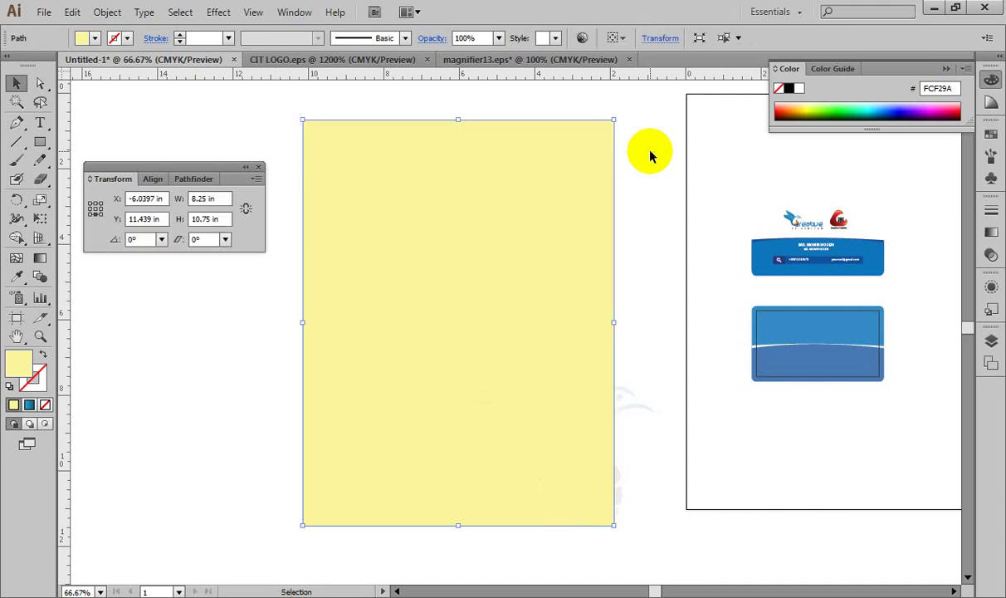
Step: Clip the bird watermark inside the yellow rectangle with Ctrl+7
left_click(636, 405, "shift")
key("ctrl")
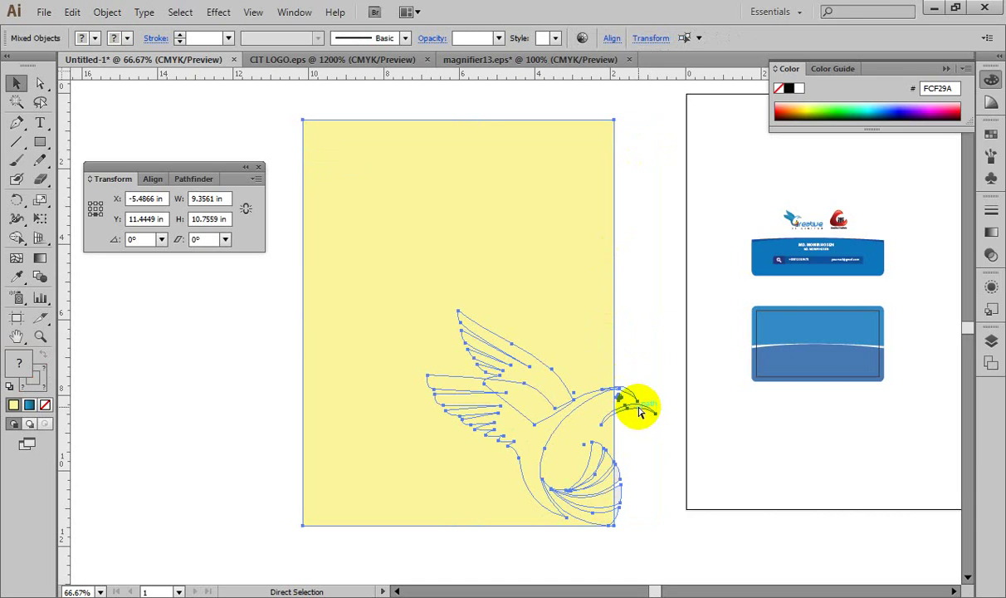
key("ctrl+7")
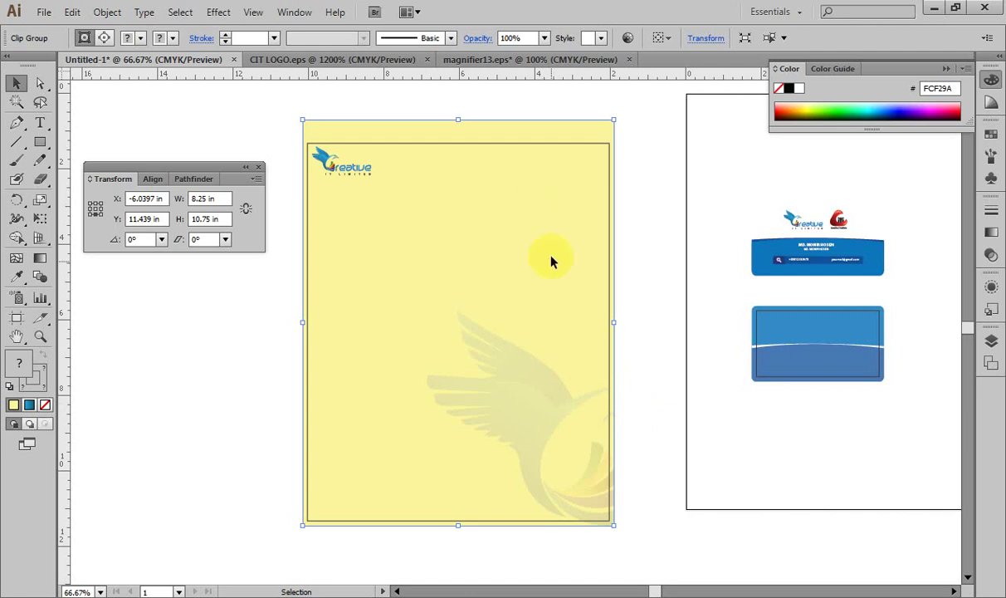
Step: Release the clipping mask, remake it with Ctrl+7, then check the Creative logo
right_click(554, 241)
left_click(624, 332)
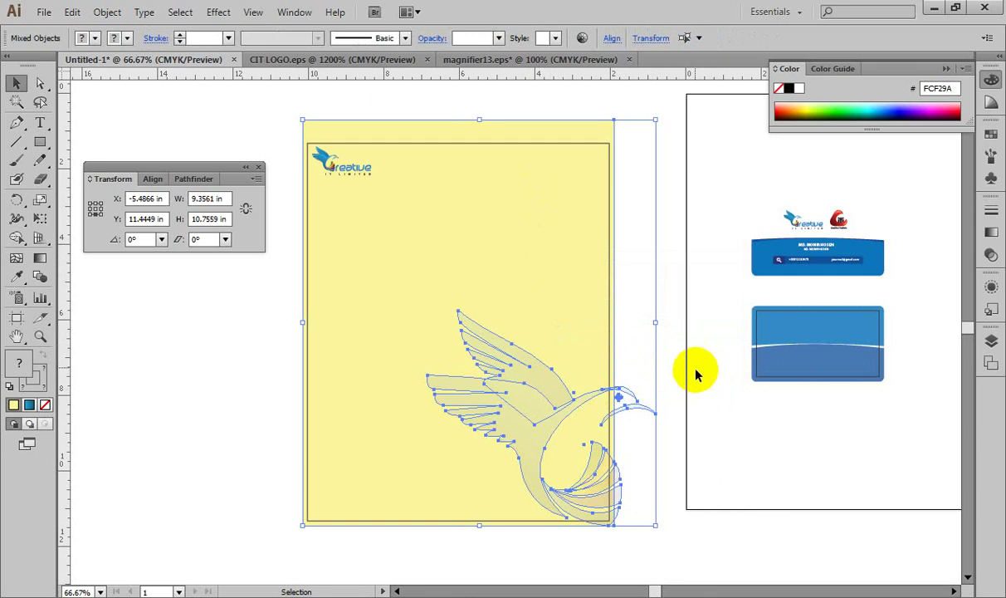
key("ctrl+7")
left_click(624, 125)
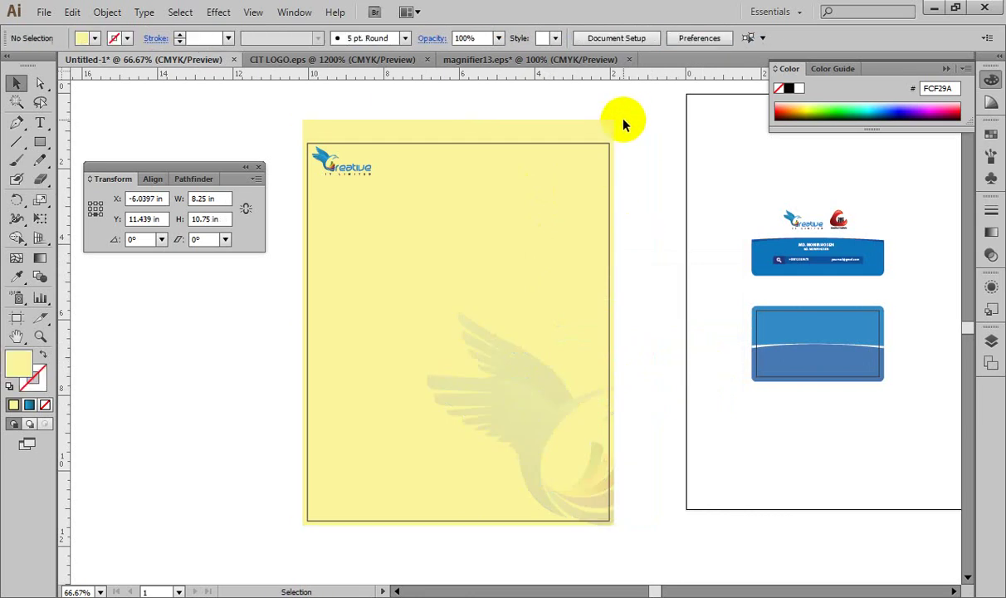
left_click_drag(481, 326, 594, 372)
left_click(499, 186)
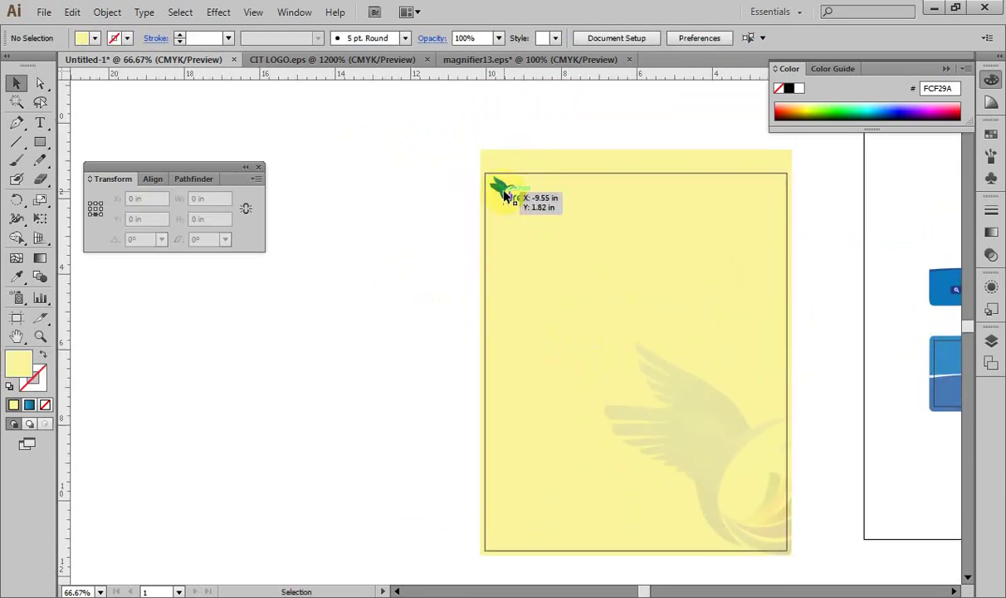
left_click(427, 198)
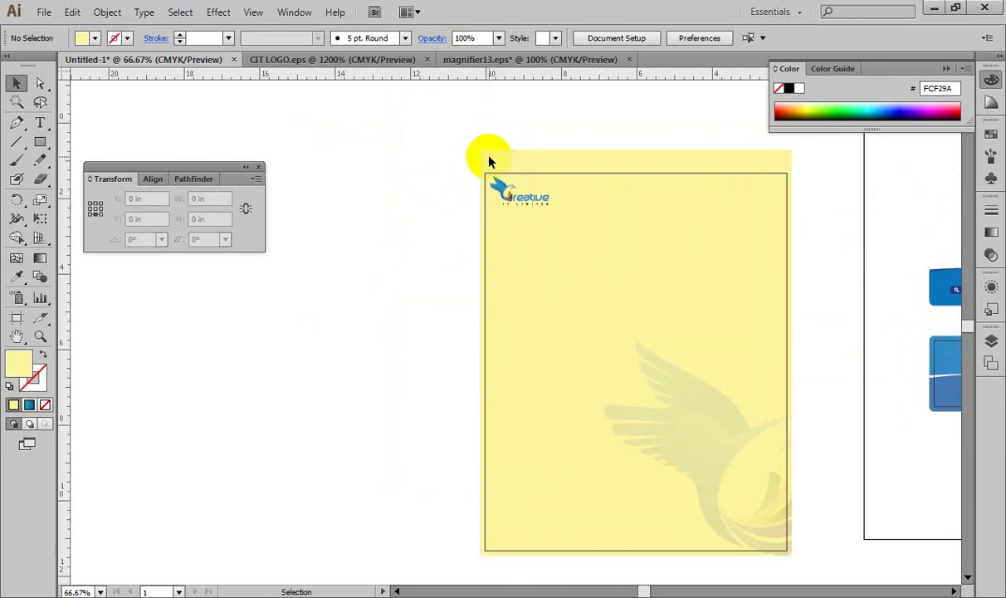
left_click(489, 154)
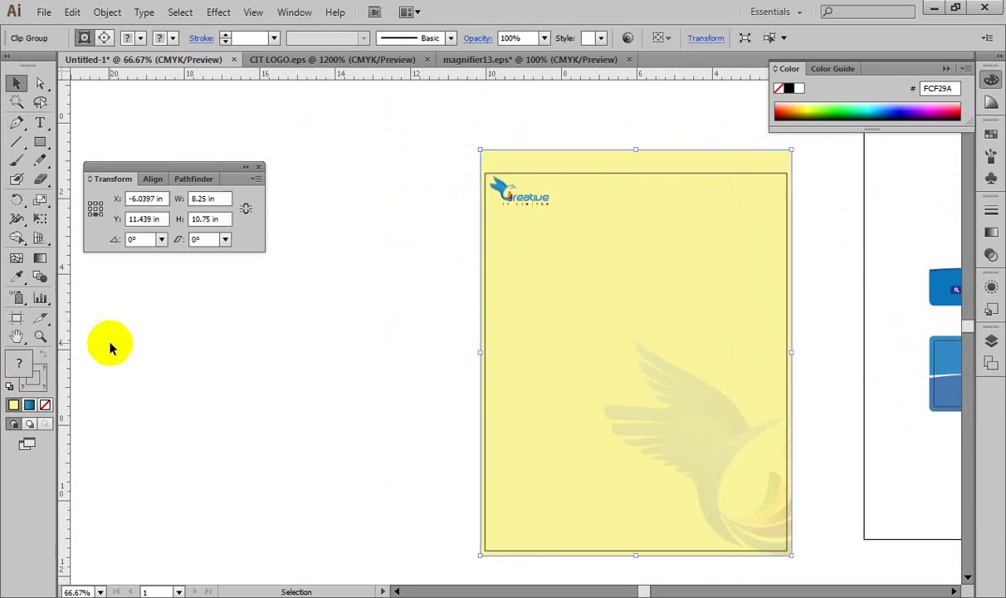
left_click(266, 342)
key("ctrl+minus")
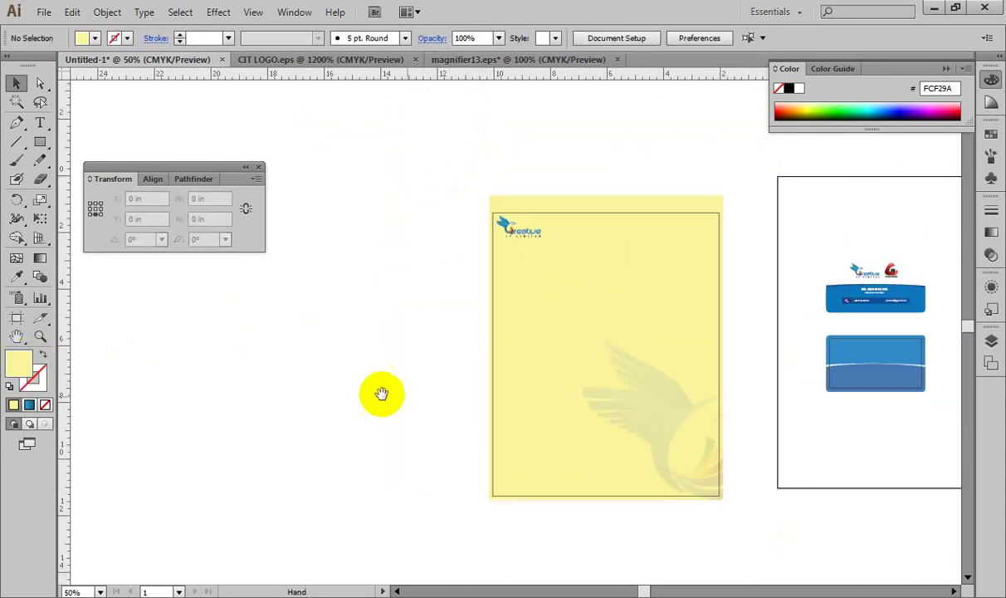
left_click_drag(382, 395, 564, 412)
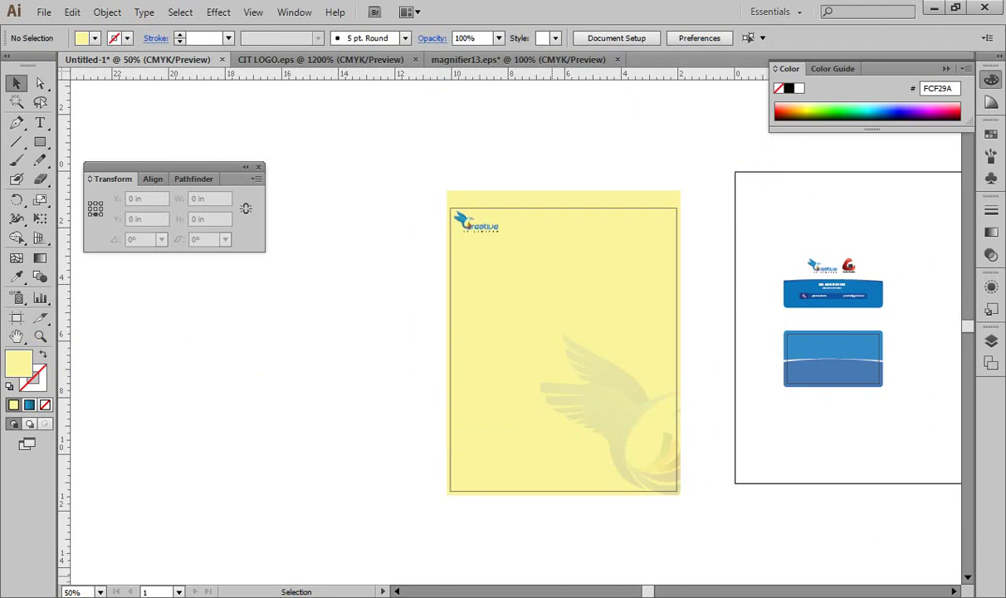
left_click_drag(568, 533, 669, 430)
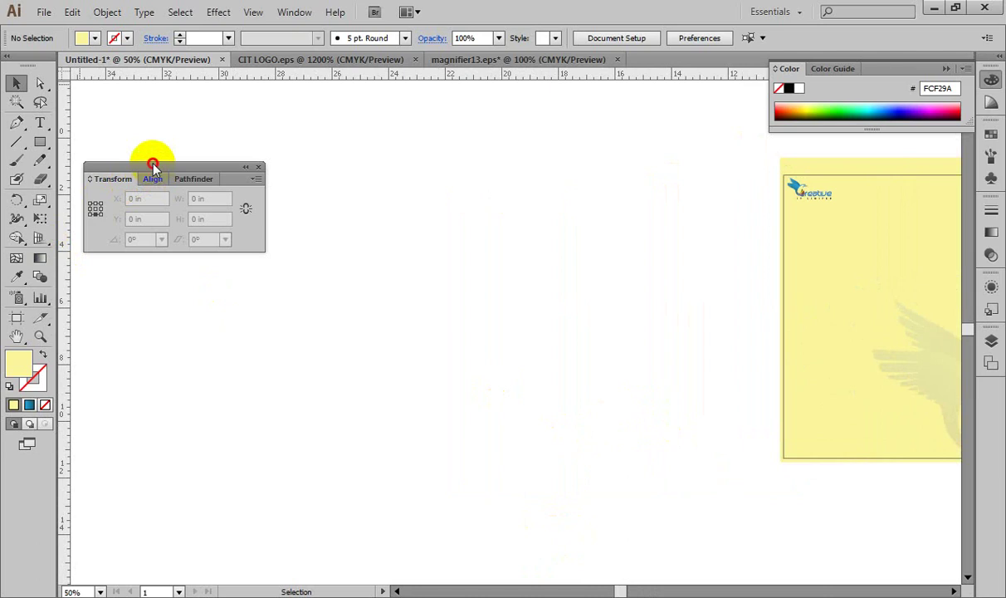
left_click_drag(153, 164, 126, 94)
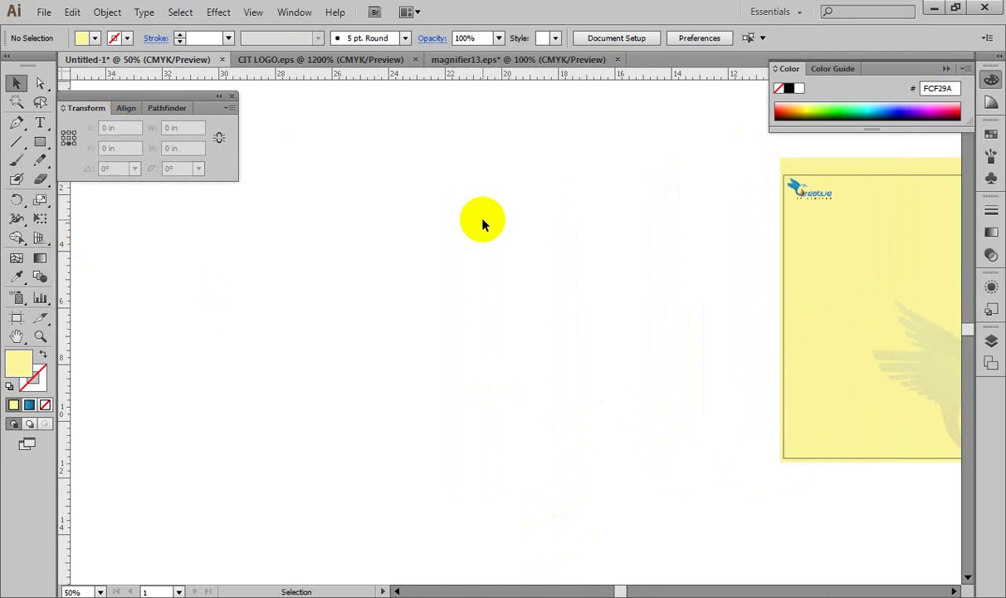
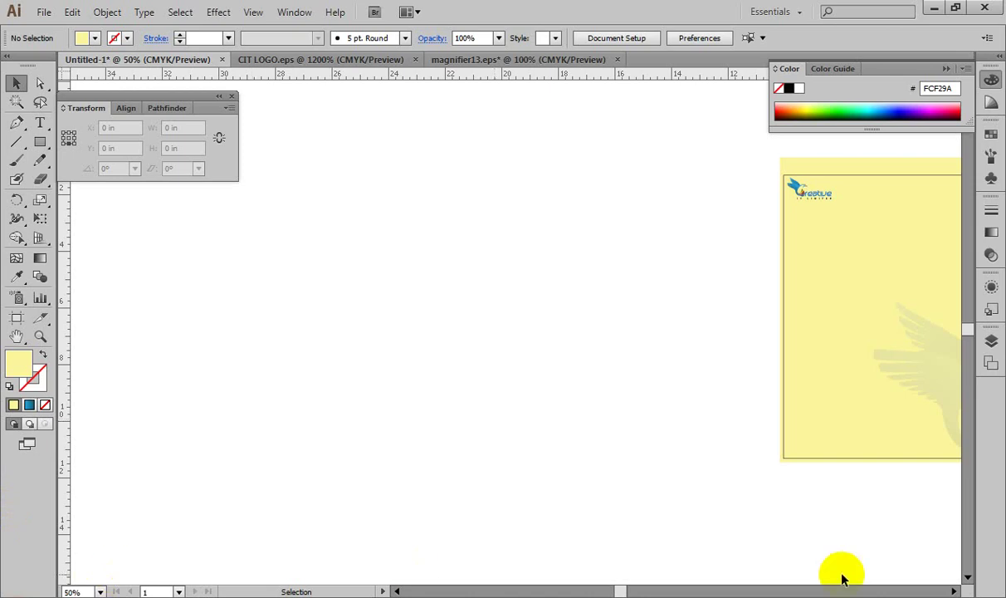
Step: Open the Windows date and time calendar from the taskbar clock
left_click(955, 597)
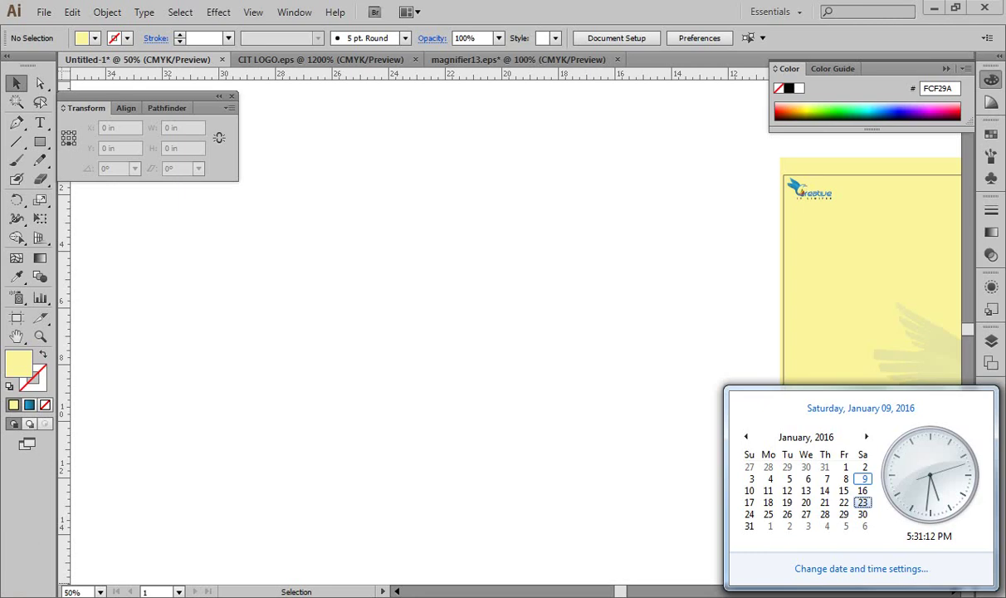
Step: Dismiss the calendar flyout to get back to the yellow letterhead in Illustrator
key("Escape")
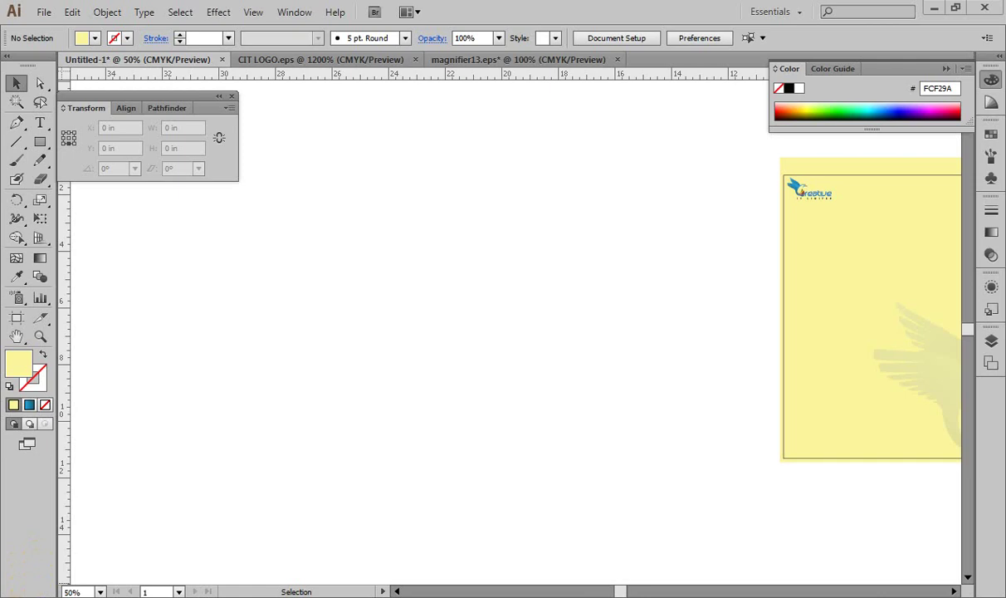
Step: Draw a rectangle 10 in wide by 4.25 in tall on the empty canvas
left_click(40, 143)
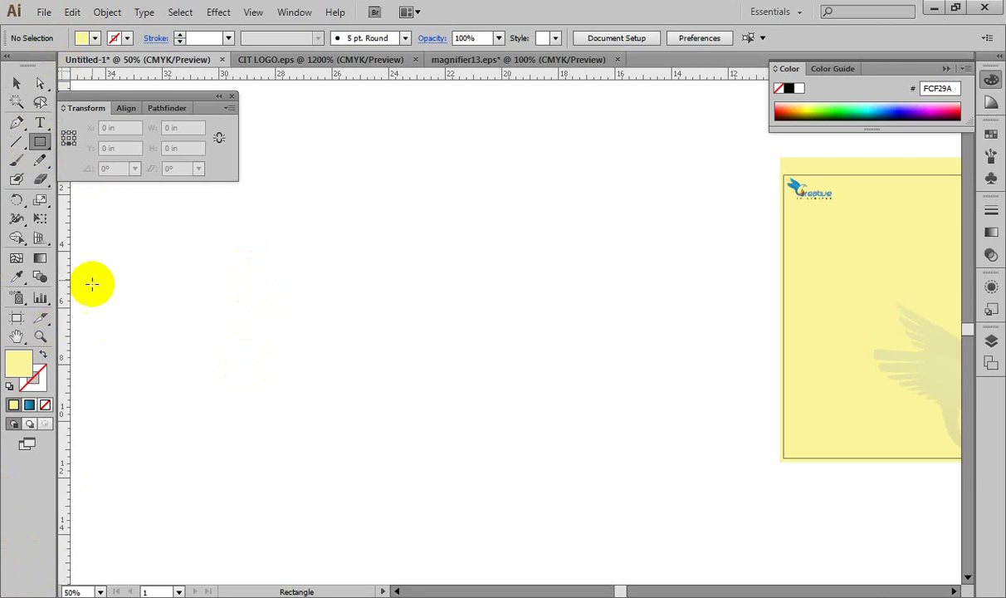
left_click(292, 287)
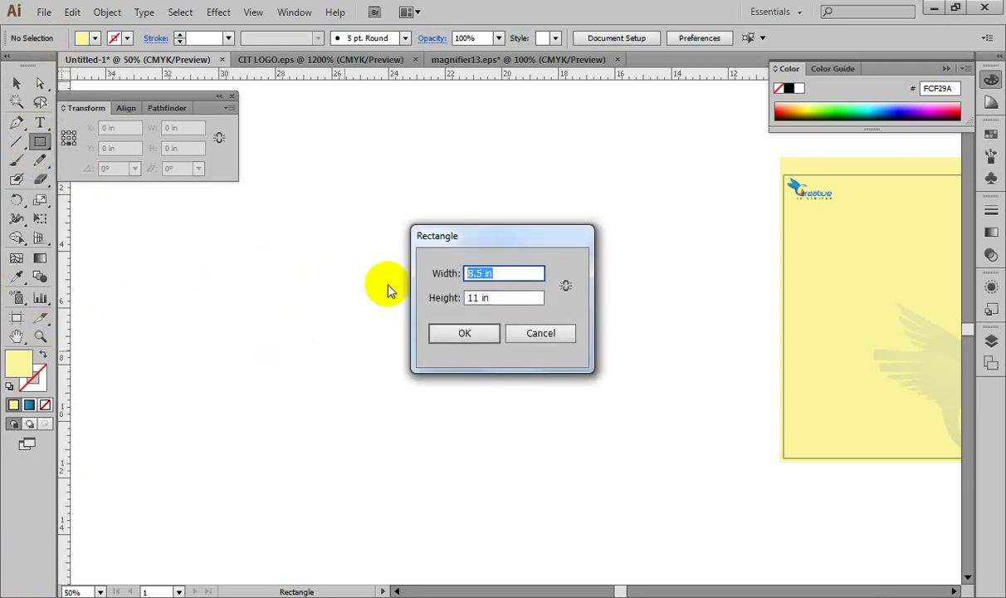
type("10")
key("Tab")
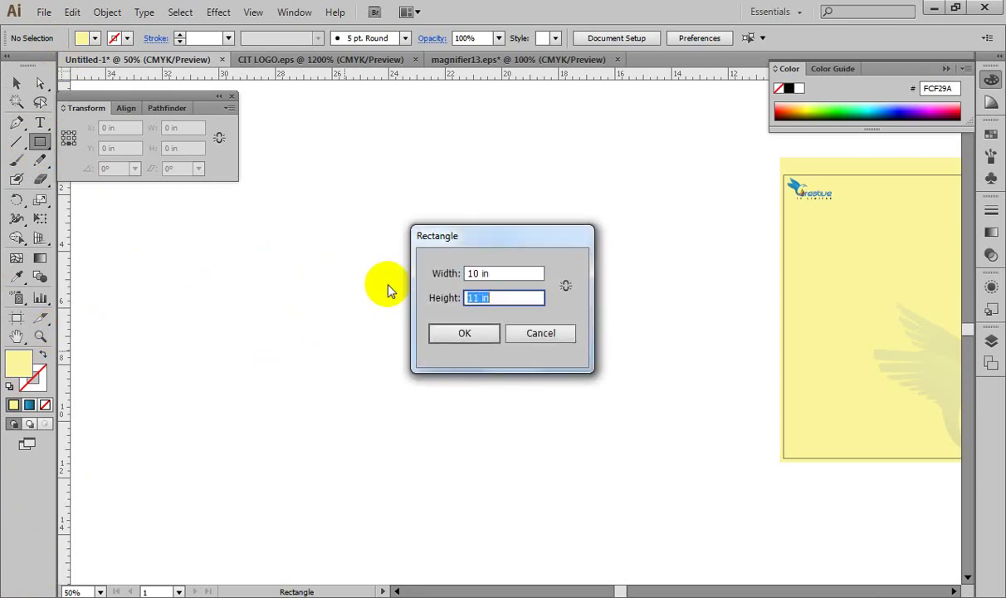
type("4.25")
key("Return")
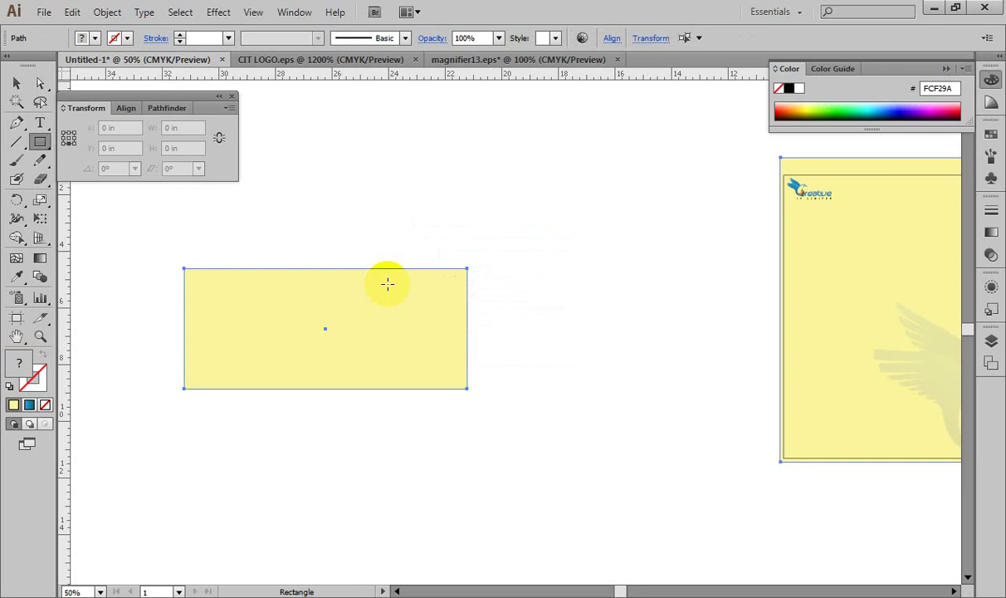
Step: Shift the new rectangle down-left, pan away from the letterhead, and reselect it
left_click(16, 83)
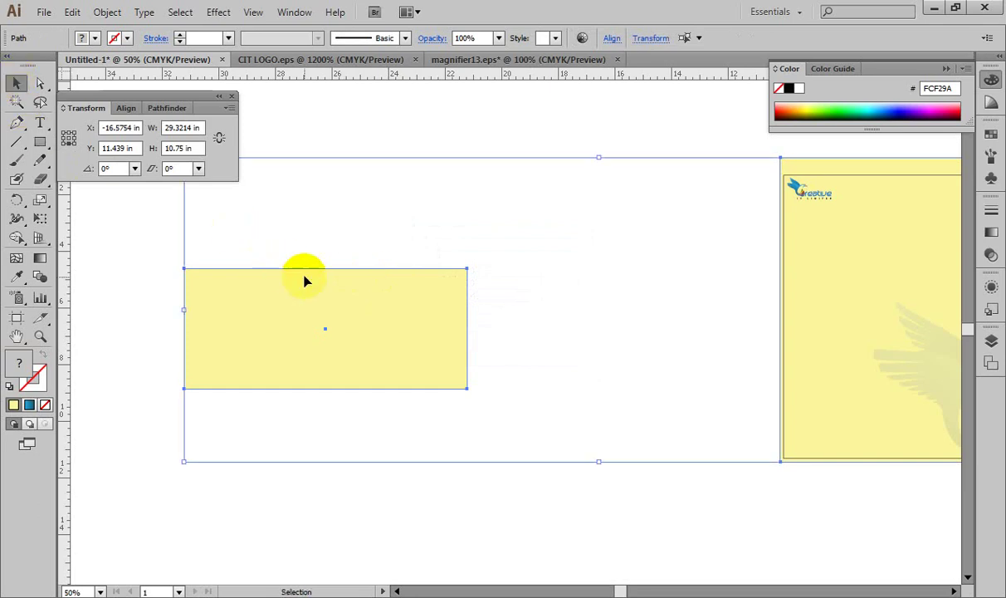
left_click(444, 436)
left_click(423, 346)
left_click_drag(423, 347, 355, 371)
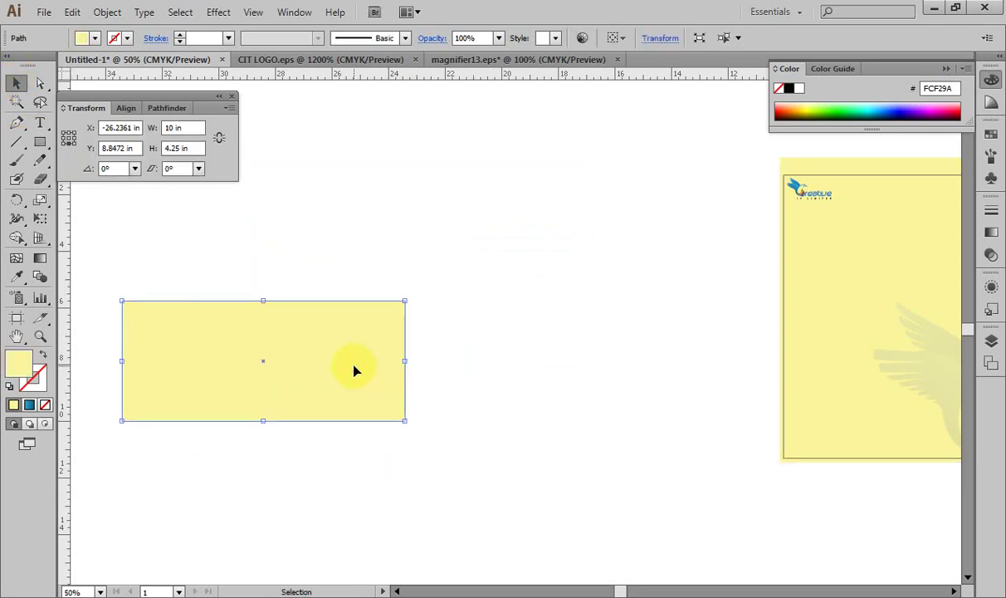
key("space")
left_click_drag(474, 350, 673, 315)
left_click_drag(461, 332, 431, 319)
left_click(531, 385)
left_click(456, 328)
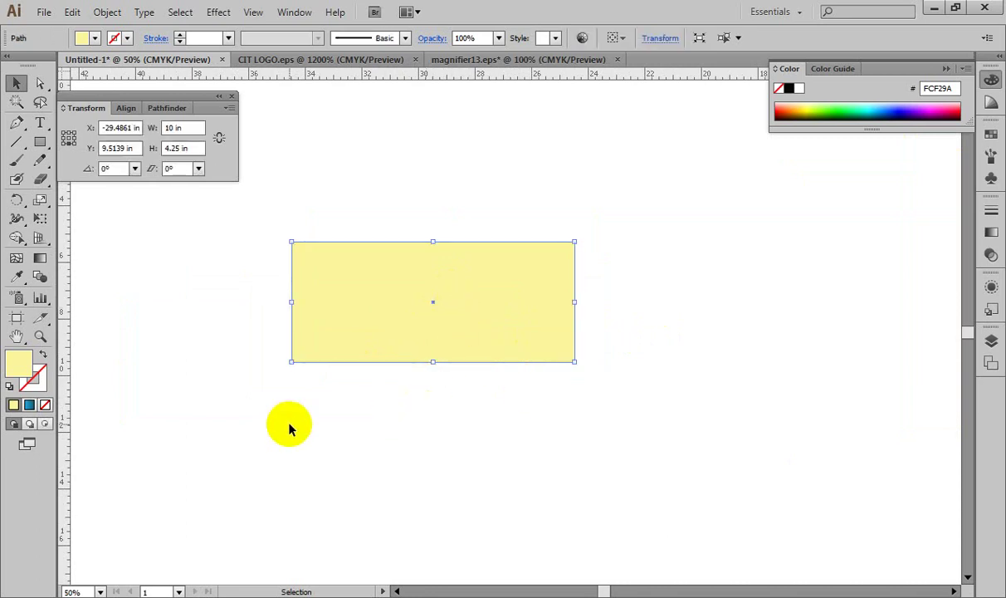
Step: Fill the rectangle with light grey E0E0E0
double_click(19, 361)
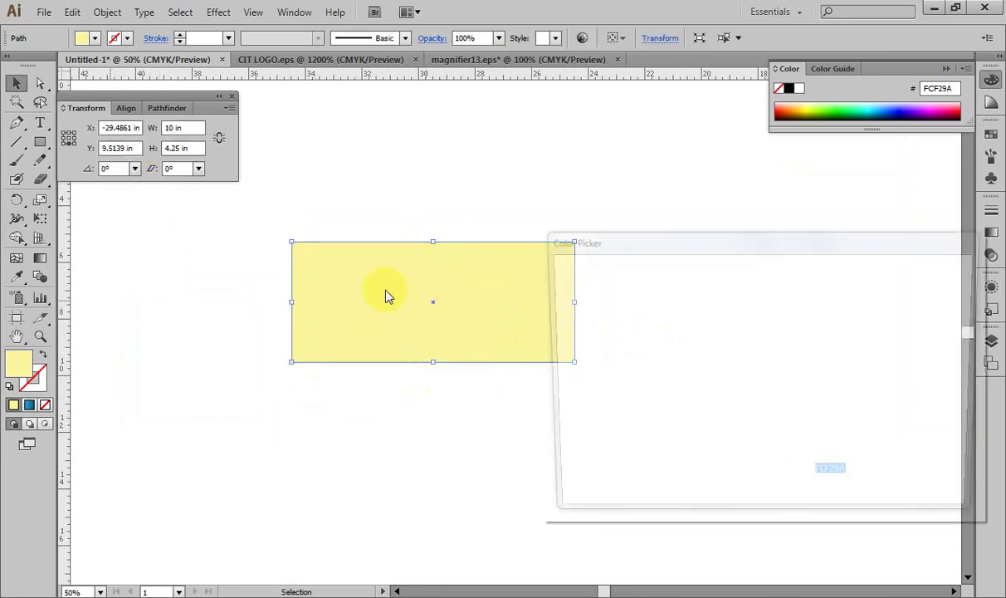
type("E0E0E0")
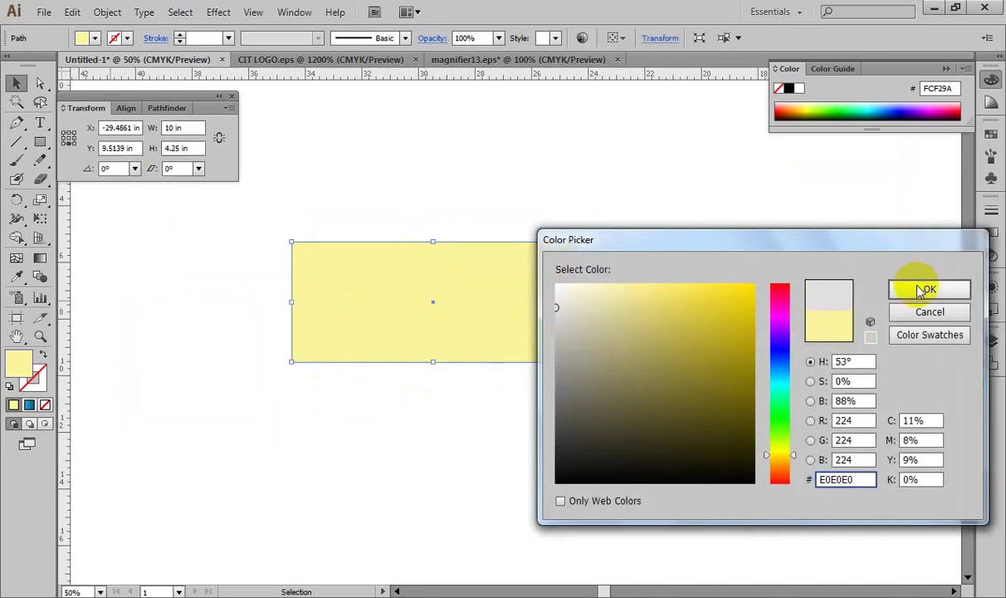
left_click(923, 287)
left_click(538, 250)
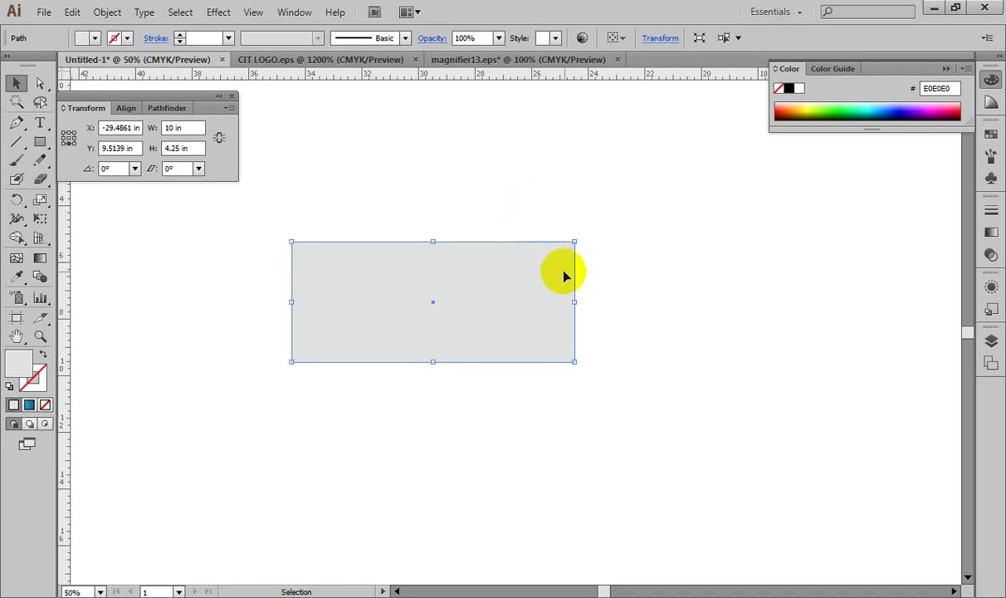
left_click(618, 243)
left_click(536, 275)
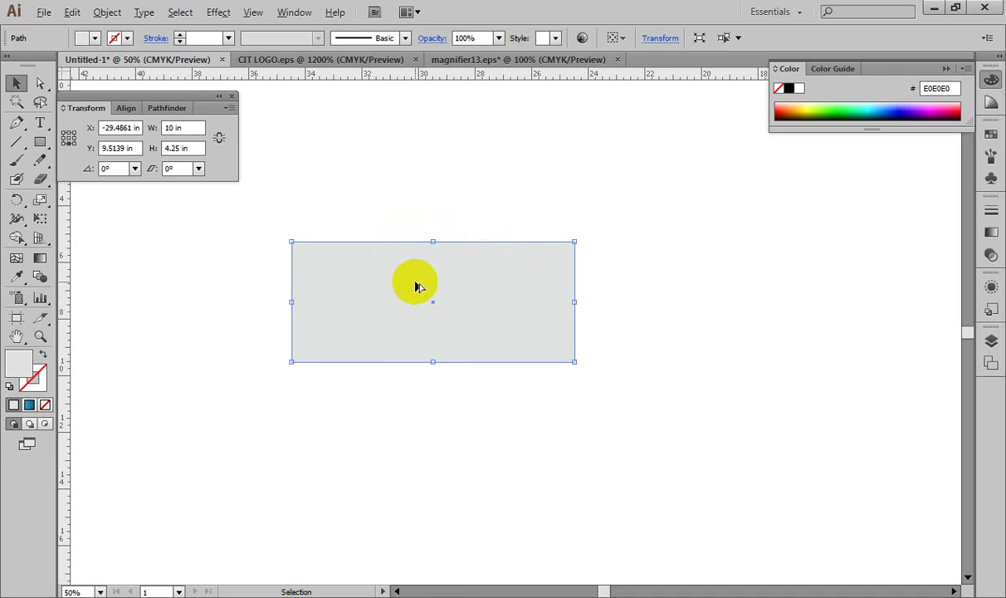
left_click_drag(416, 268, 410, 163)
left_click_drag(433, 121, 432, 187)
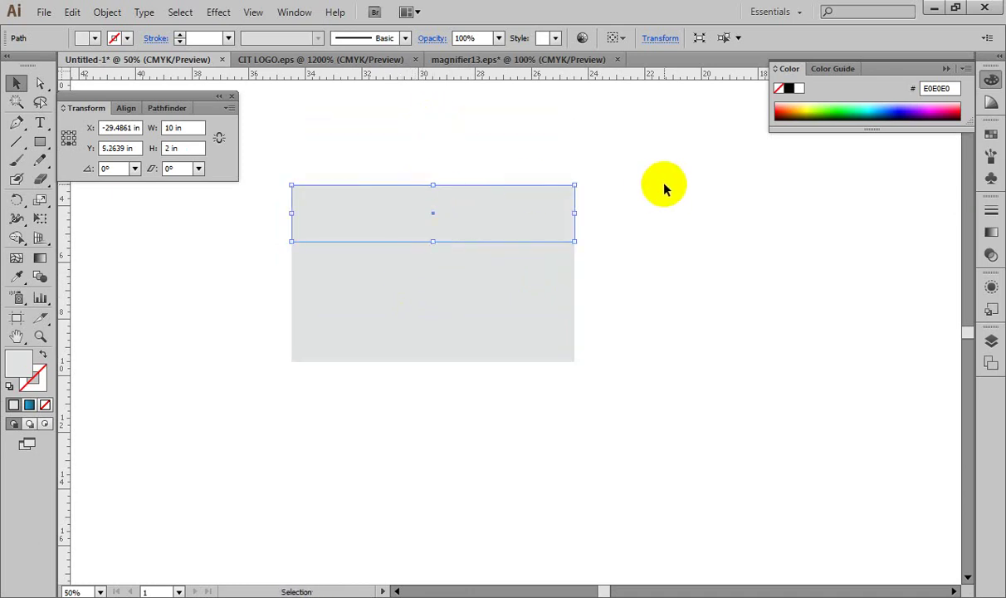
key("ctrl+z")
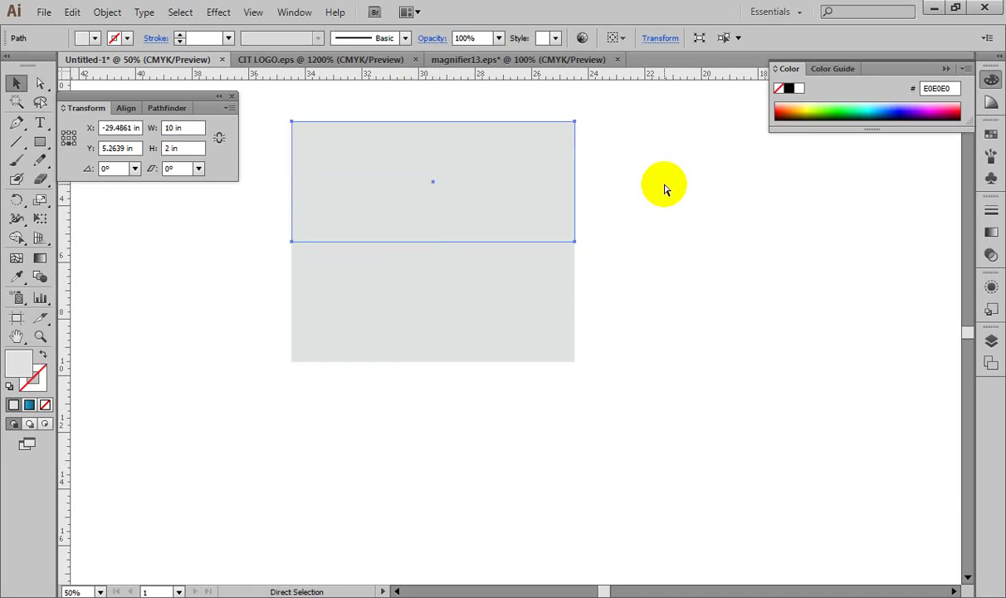
key("ctrl+z")
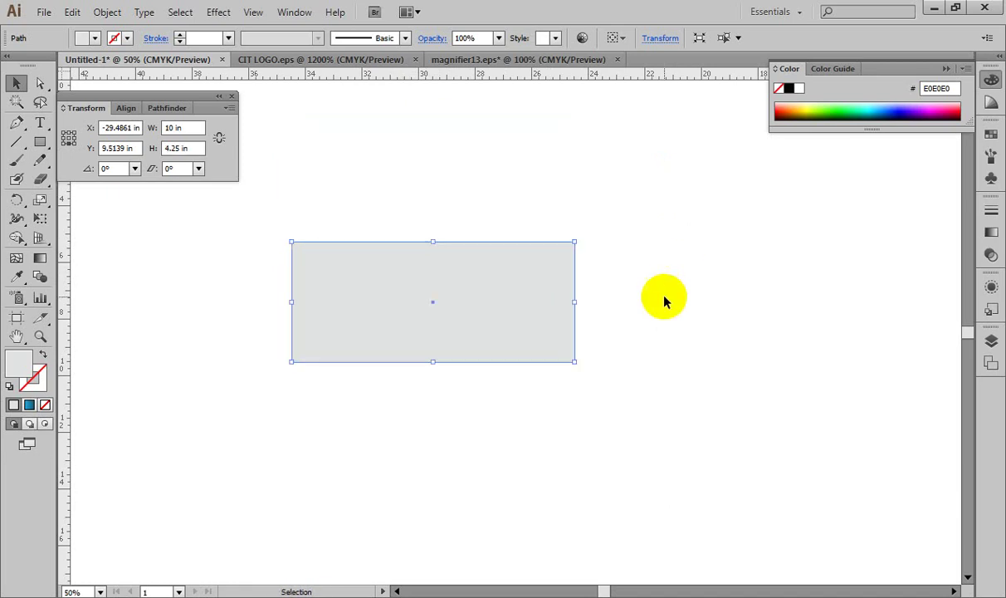
left_click(664, 301)
left_click(510, 311)
Step: Nudge the grey rectangle down and right, reselect it, and point to Object > Transform
left_click_drag(511, 310, 530, 352)
left_click_drag(647, 238, 467, 385)
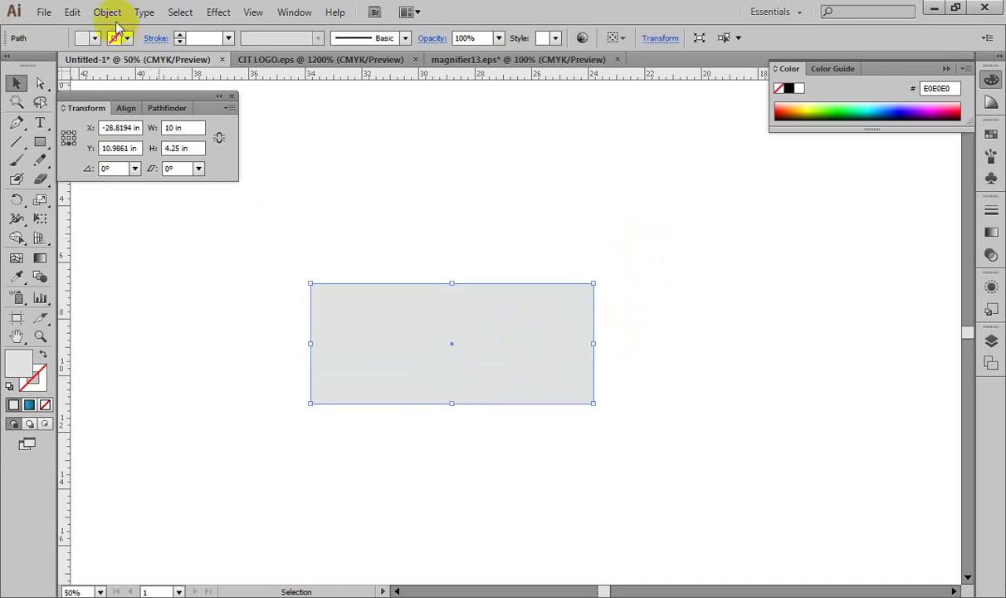
left_click(107, 12)
mouse_move(208, 31)
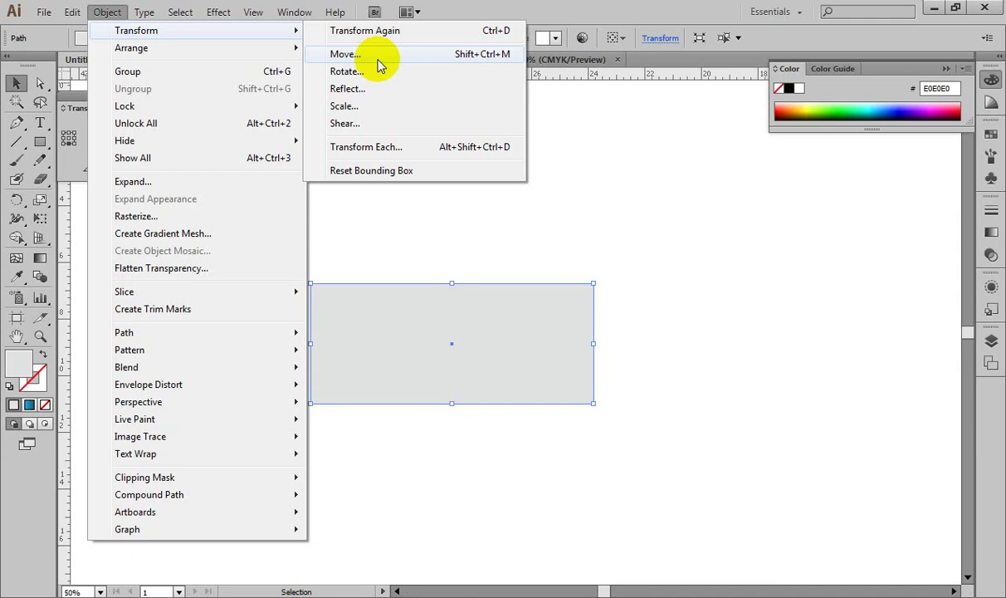
Step: Cancel the Move dialog and drag the grey rectangle lower on the canvas instead
left_click(378, 58)
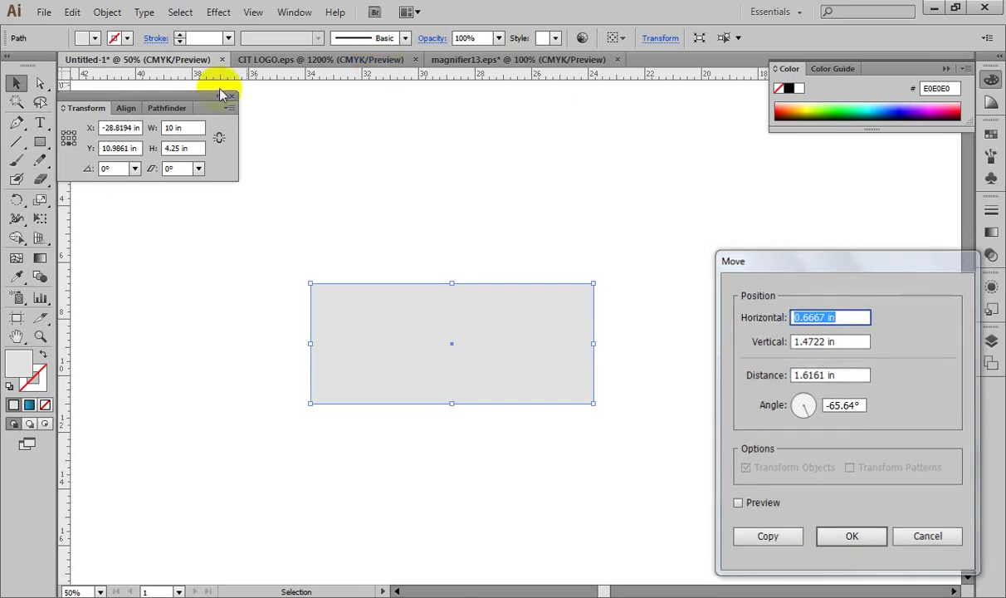
key("Escape")
left_click_drag(408, 322, 396, 371)
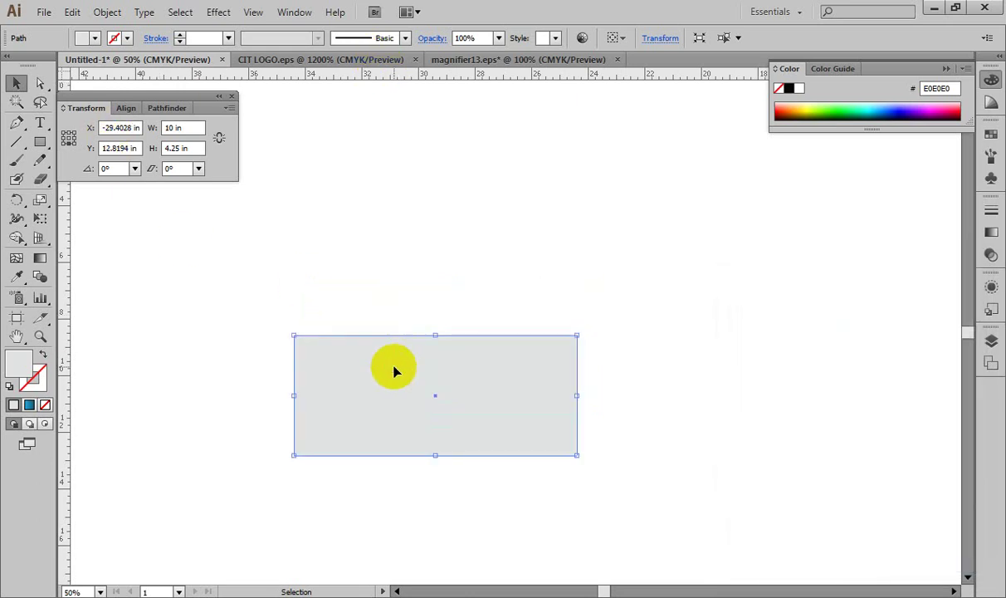
Step: Reopen the Move dialog for the grey rectangle with Enter
key("Return")
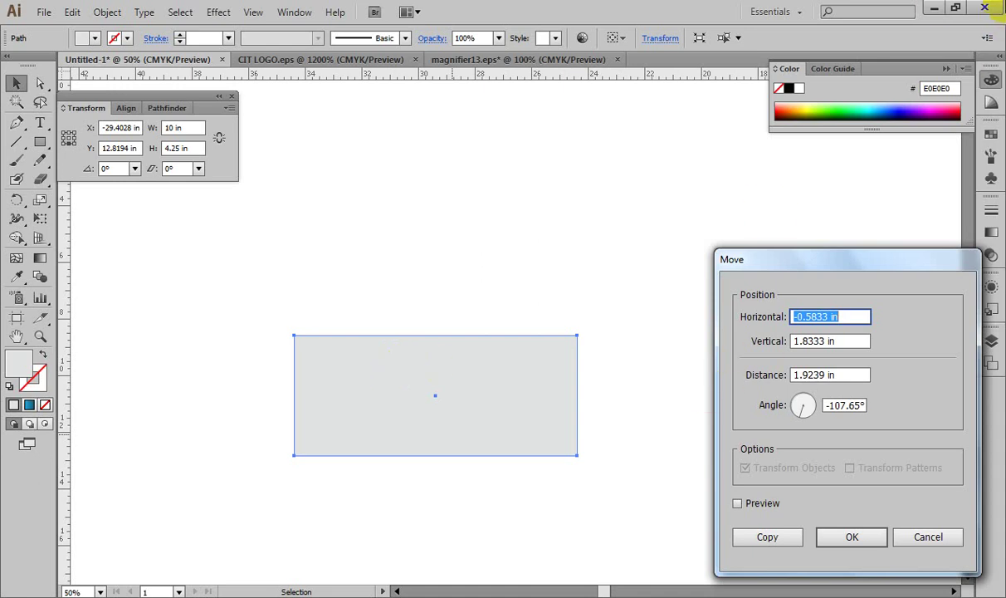
Step: Enter Horizontal 0 in and Vertical 4.25 in, toggling the preview to compare positions
type("0")
key("Tab")
type("4.25")
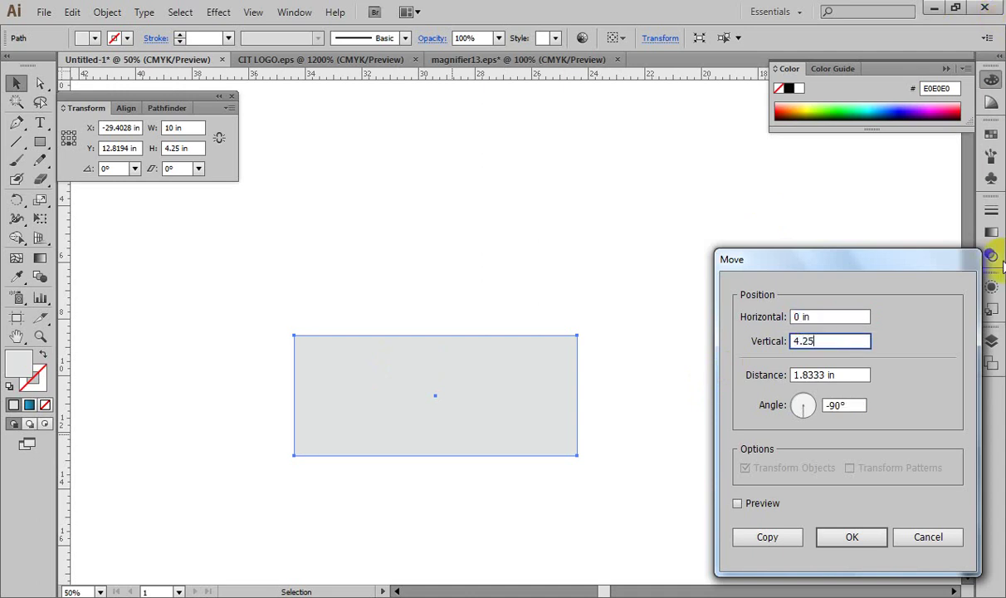
left_click(737, 503)
left_click(738, 504)
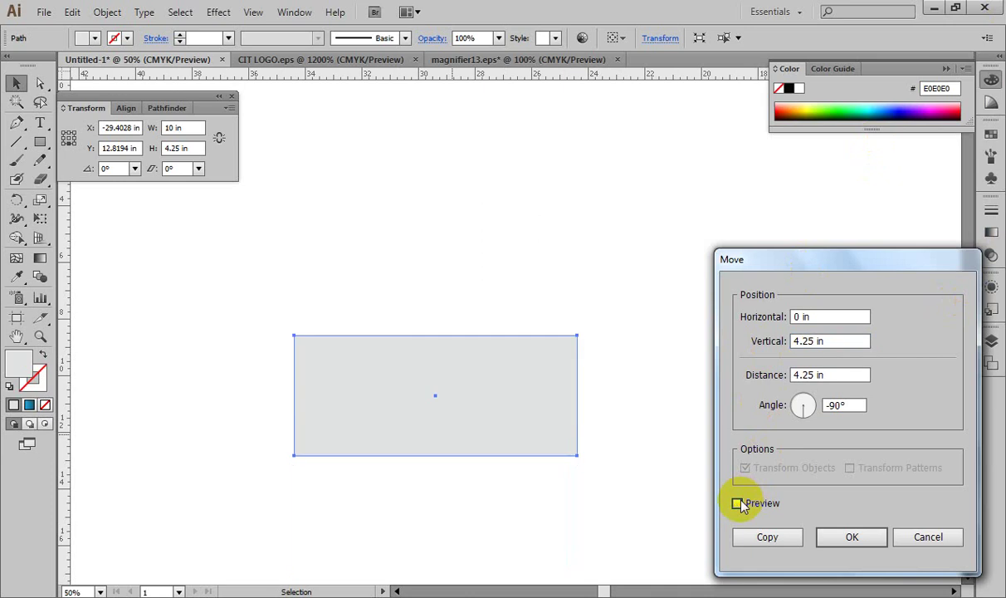
left_click(739, 503)
left_click(739, 504)
left_click(738, 503)
left_click(738, 503)
left_click(738, 504)
left_click(738, 503)
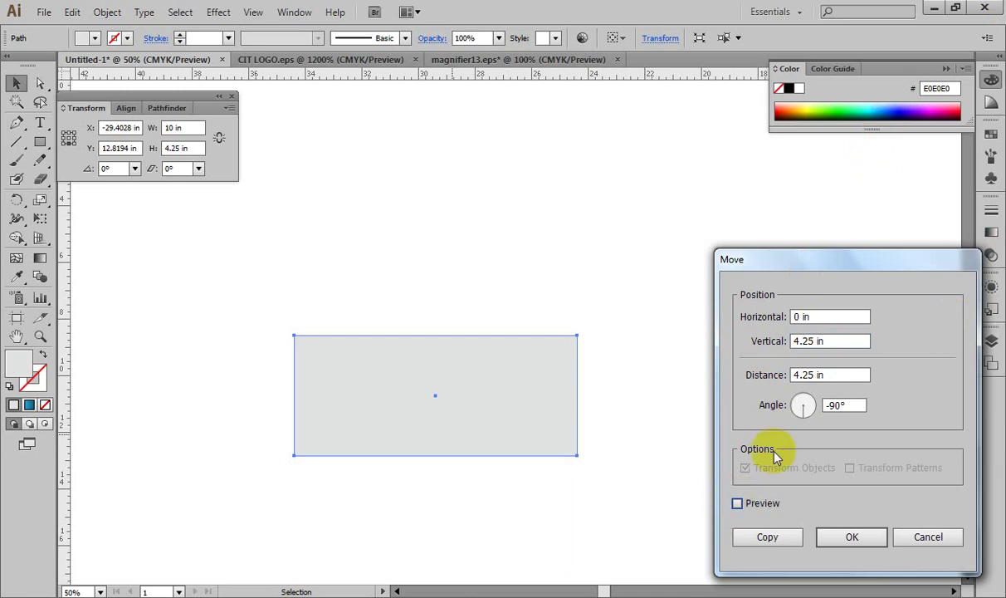
Step: Change the vertical distance to -4.25 in and copy the rectangle above the original
left_click(796, 340)
type("-")
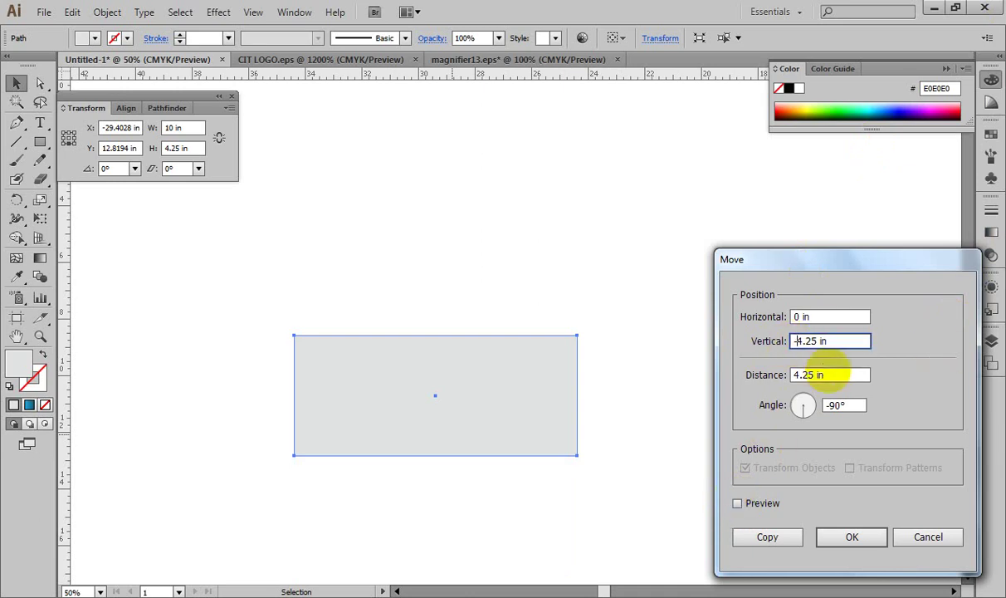
key("Tab")
left_click(737, 504)
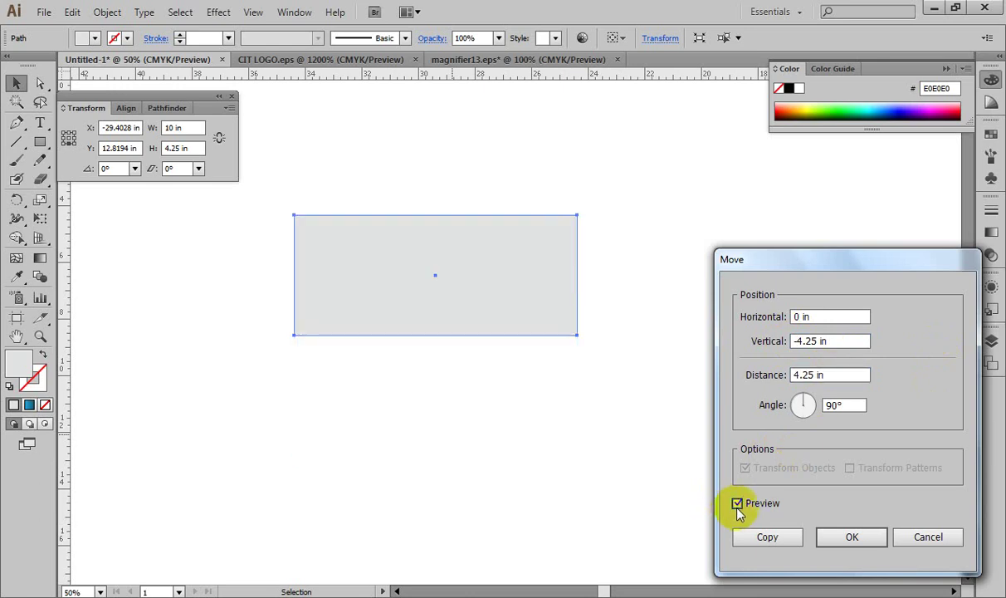
left_click(738, 504)
left_click(737, 504)
left_click(765, 536)
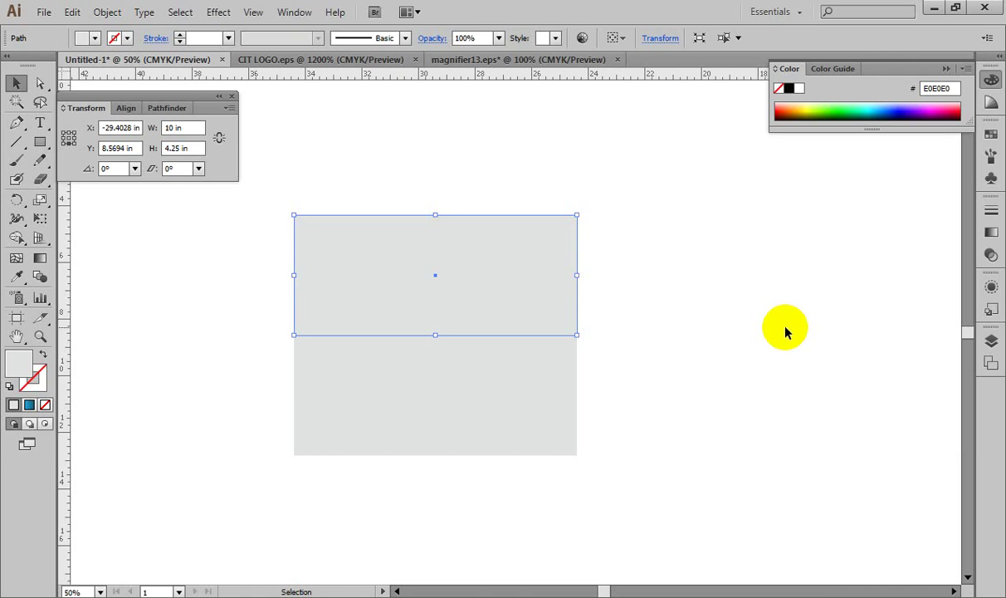
Step: Undo an accidental move of the top rectangle, then select the bottom grey rectangle
left_click_drag(519, 247, 519, 345)
key("ctrl+z")
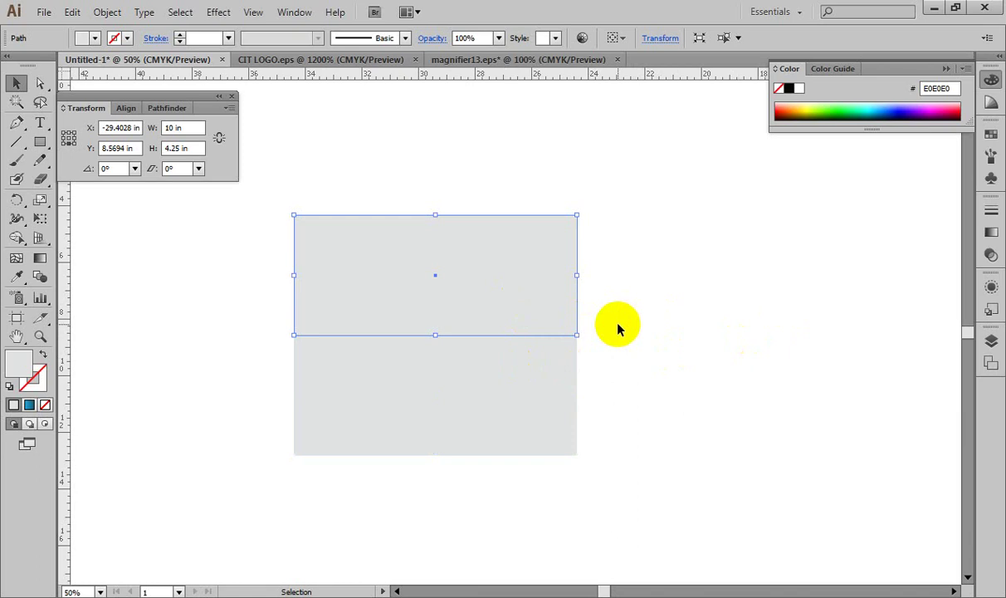
left_click_drag(465, 353, 494, 240)
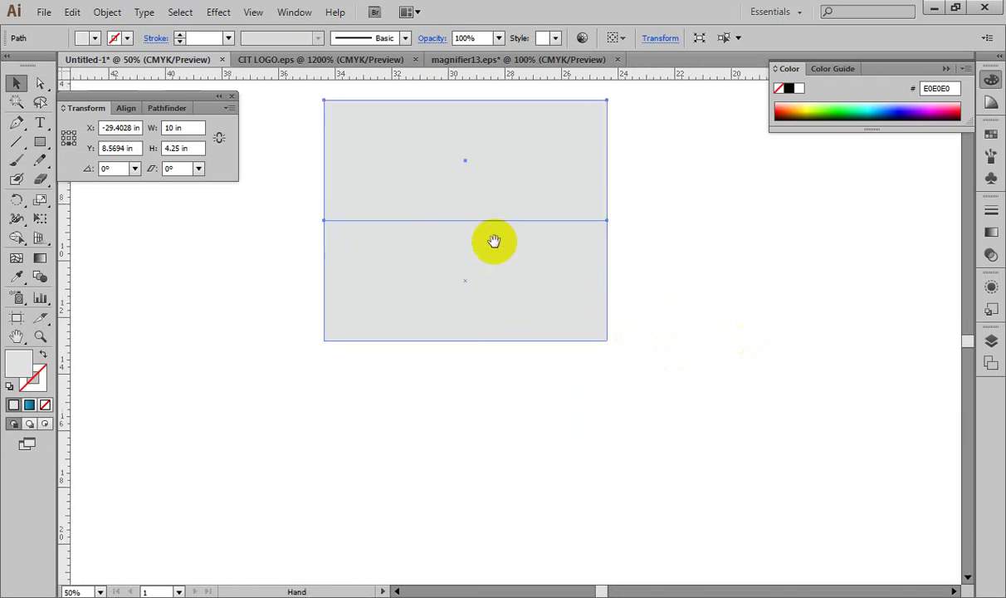
key("ctrl+shift+a")
left_click(583, 282)
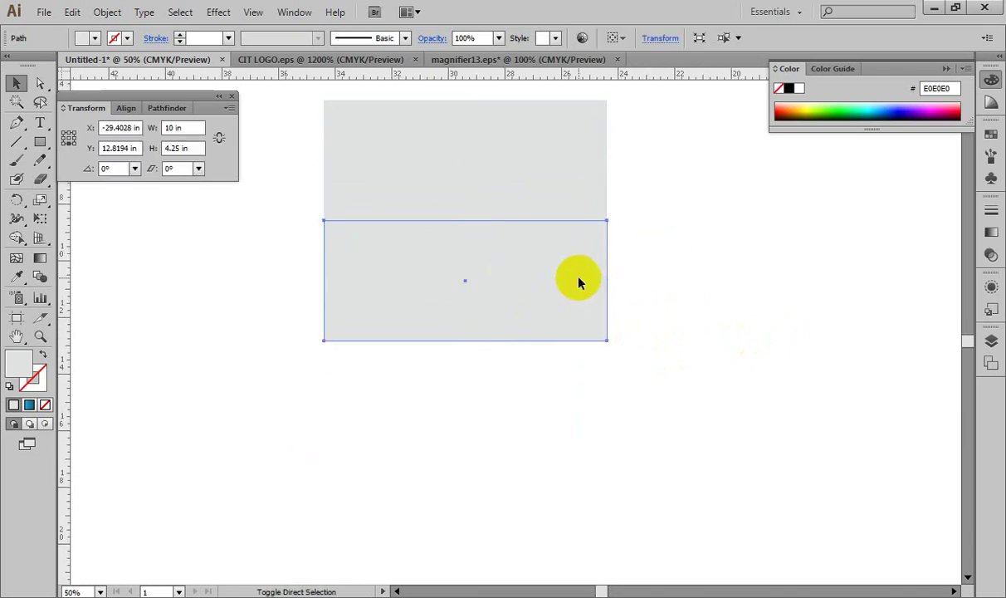
Step: Copy the bottom rectangle 4.25 in downward with the Move dialog, then deselect
key("Return")
left_click(738, 503)
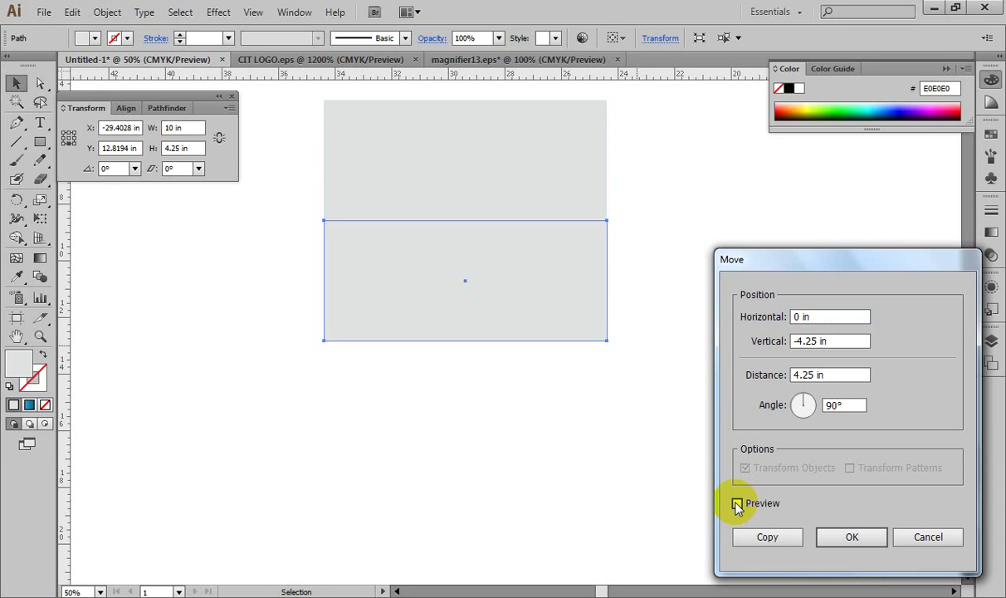
left_click(809, 341)
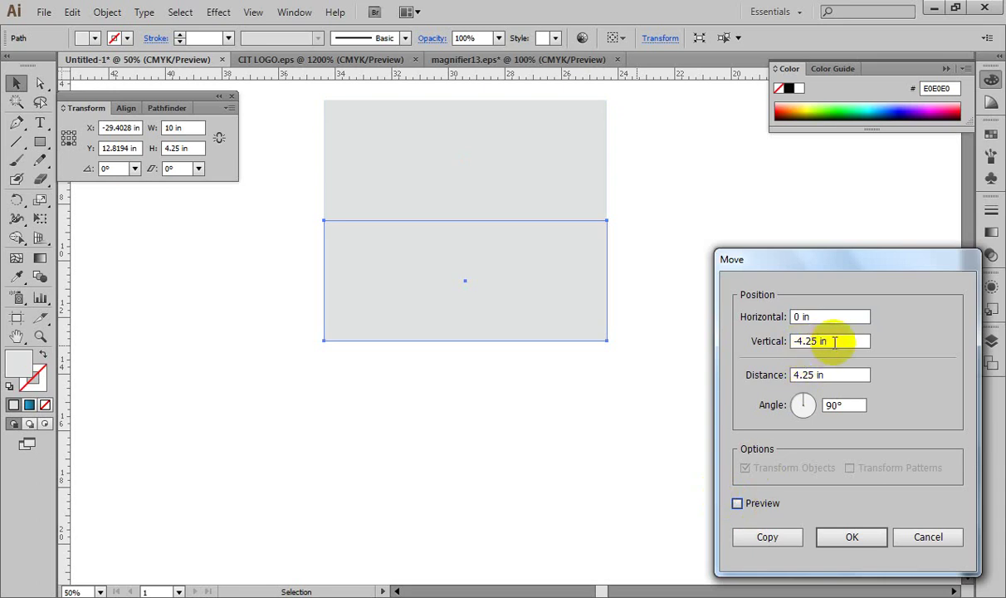
left_click(843, 341)
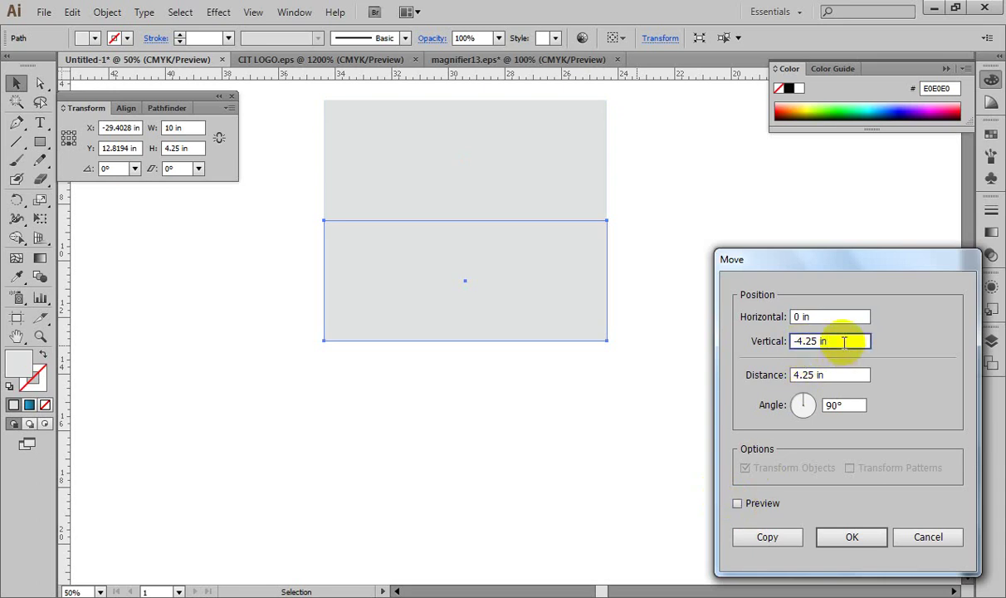
type("-4")
key("BackSpace")
key("BackSpace")
key("Home")
key("Delete")
left_click(740, 504)
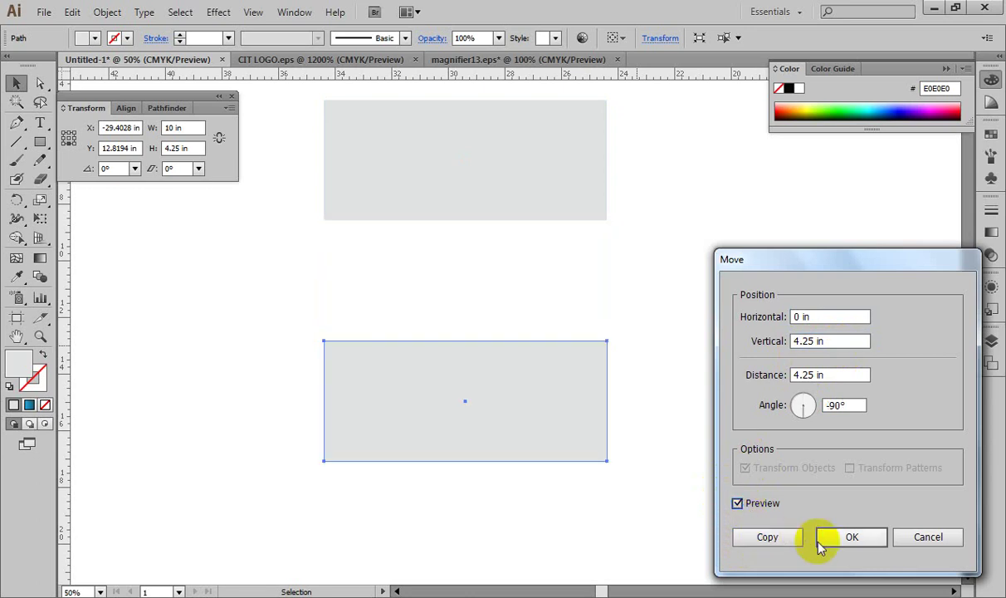
left_click(769, 537)
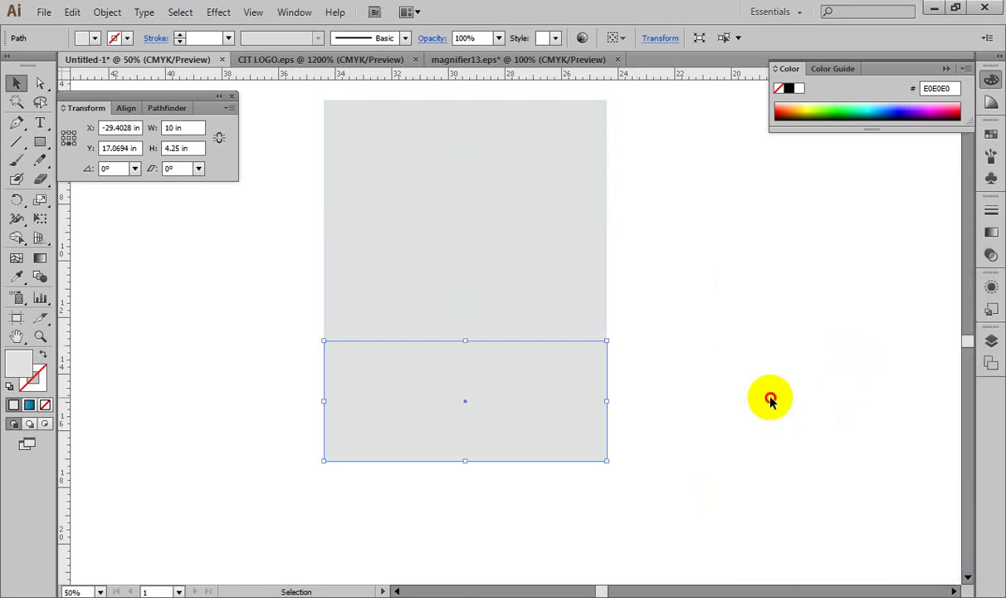
left_click(771, 400)
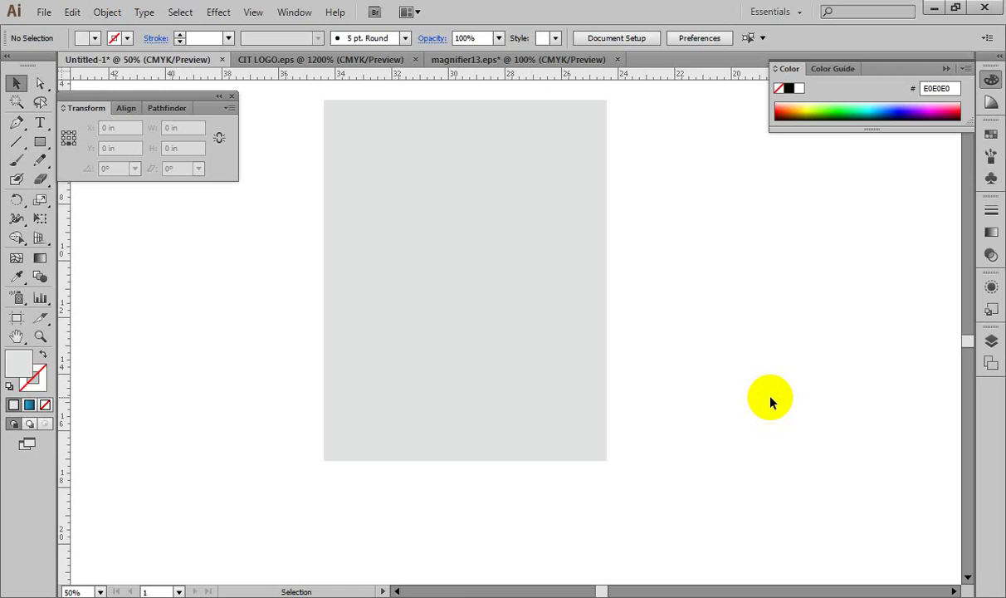
Step: Marquee-select all three bands, then deselect and pick only the top rectangle
left_click(630, 97)
left_click_drag(631, 97, 465, 476)
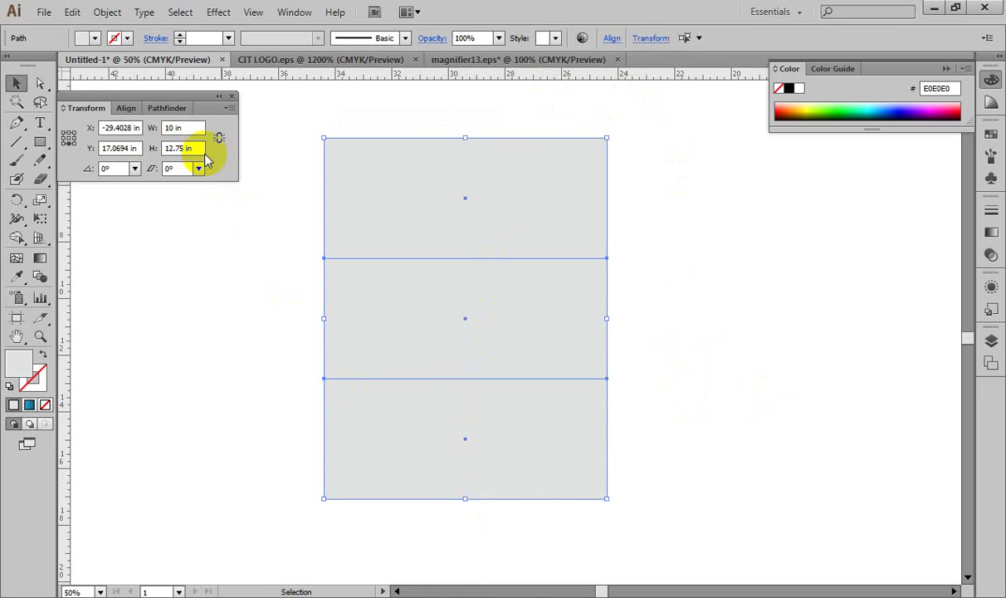
left_click(676, 191)
left_click(554, 190)
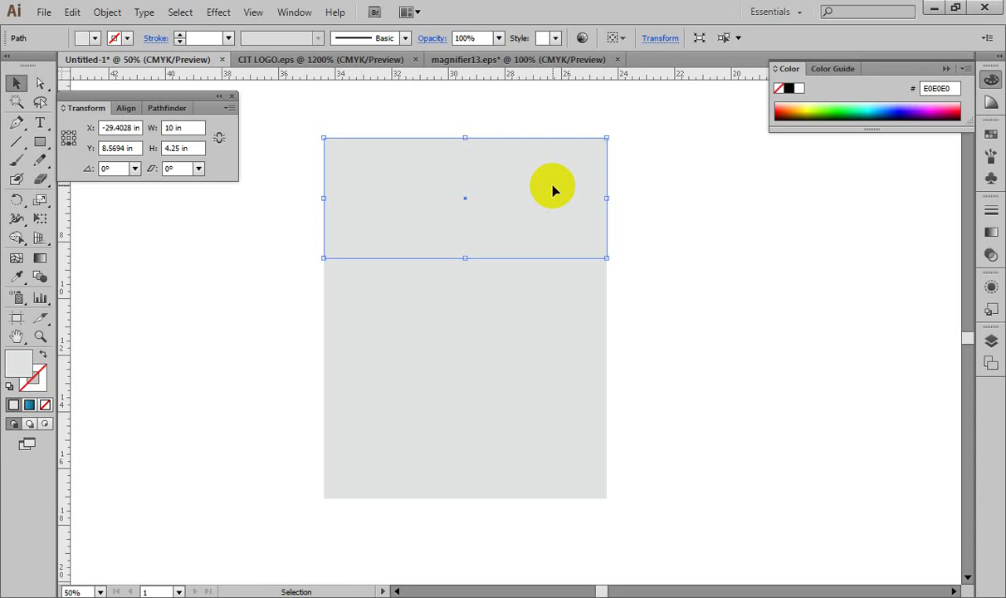
Step: Try setting the top rectangle's height to 1 in, undoing both attempts
left_click(195, 147)
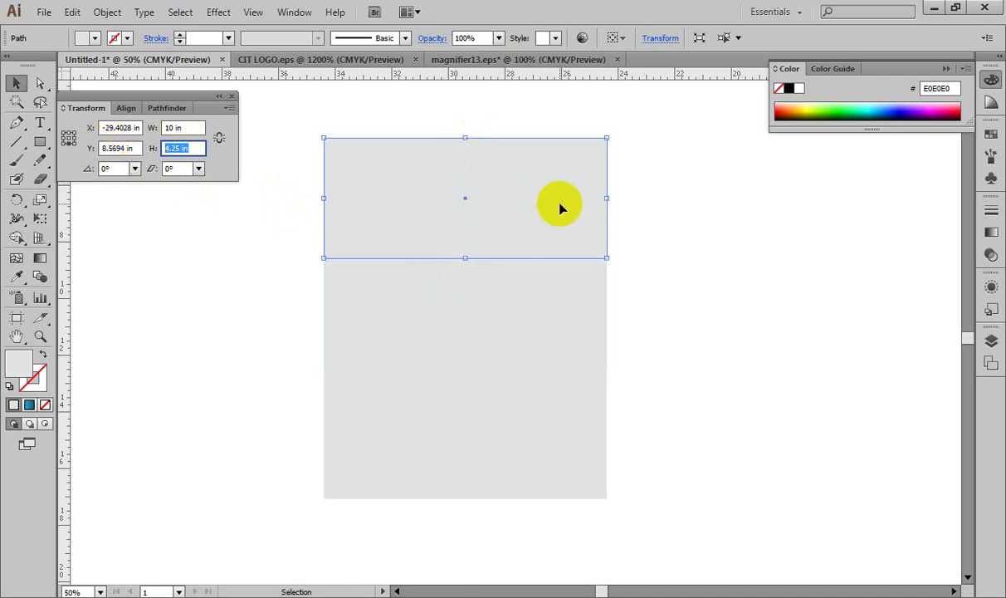
type("1")
key("Tab")
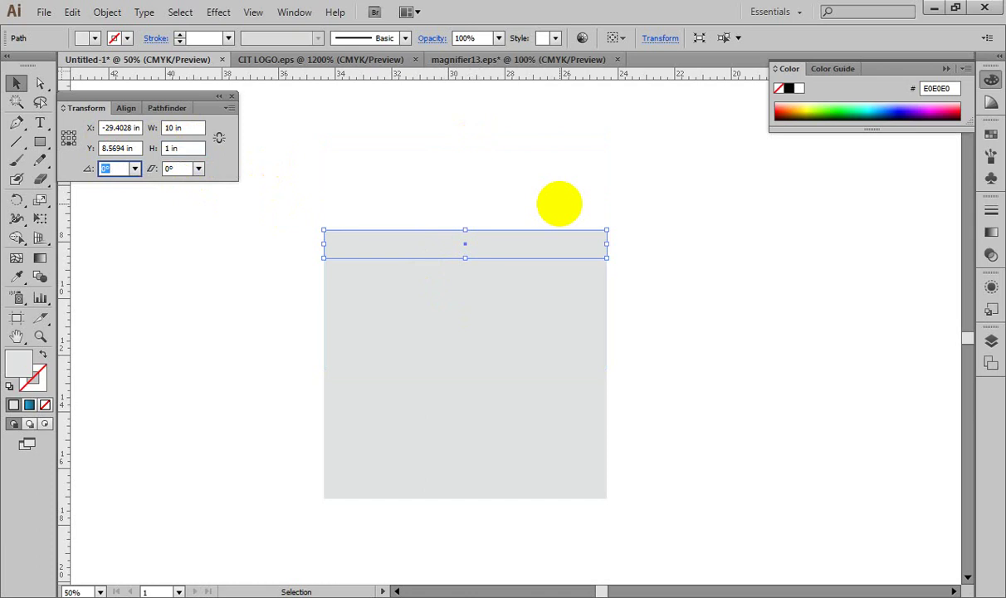
key("ctrl+z")
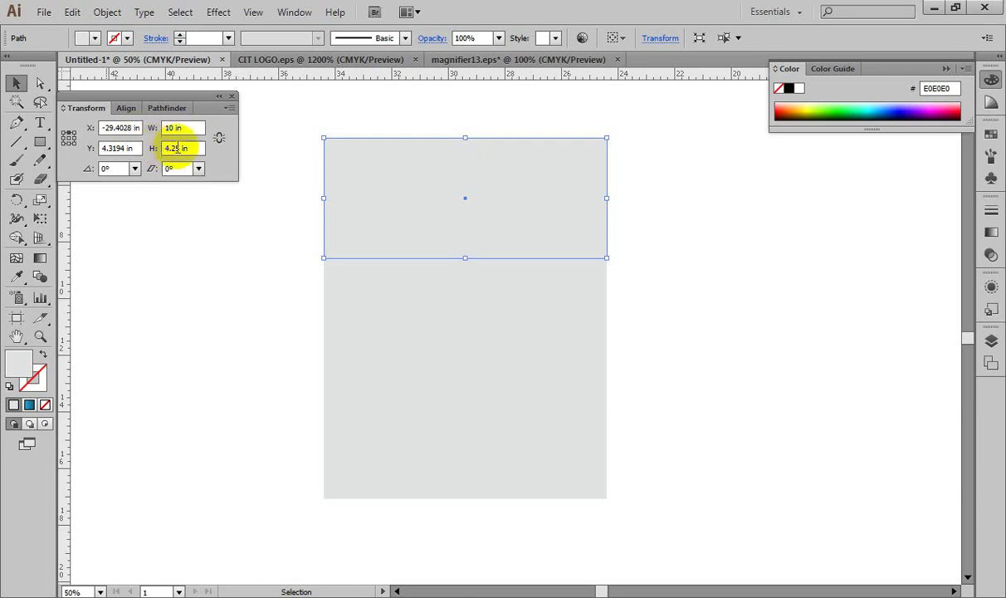
left_click_drag(195, 149, 80, 124)
type("1")
key("Tab")
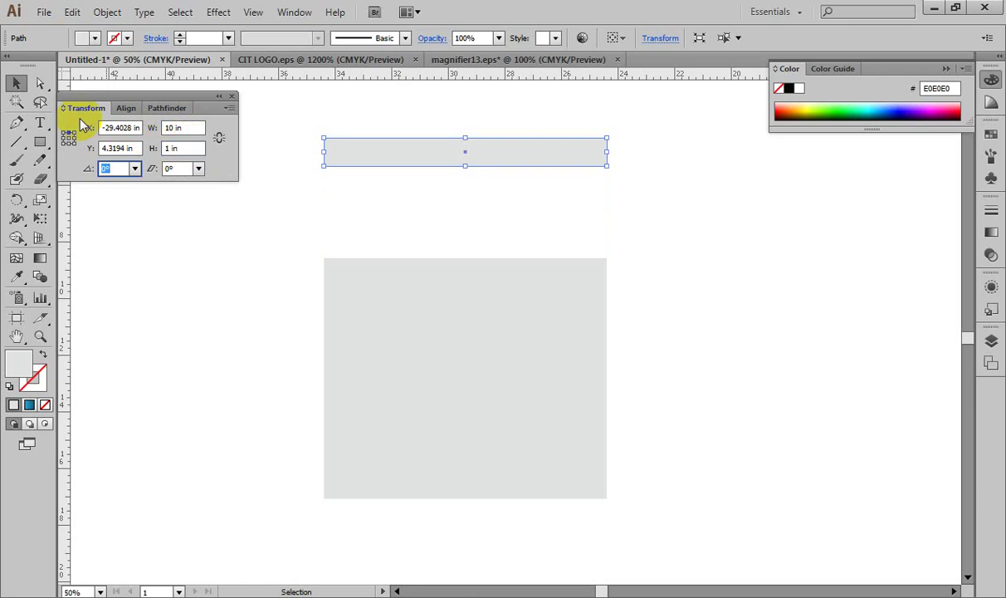
key("ctrl+z")
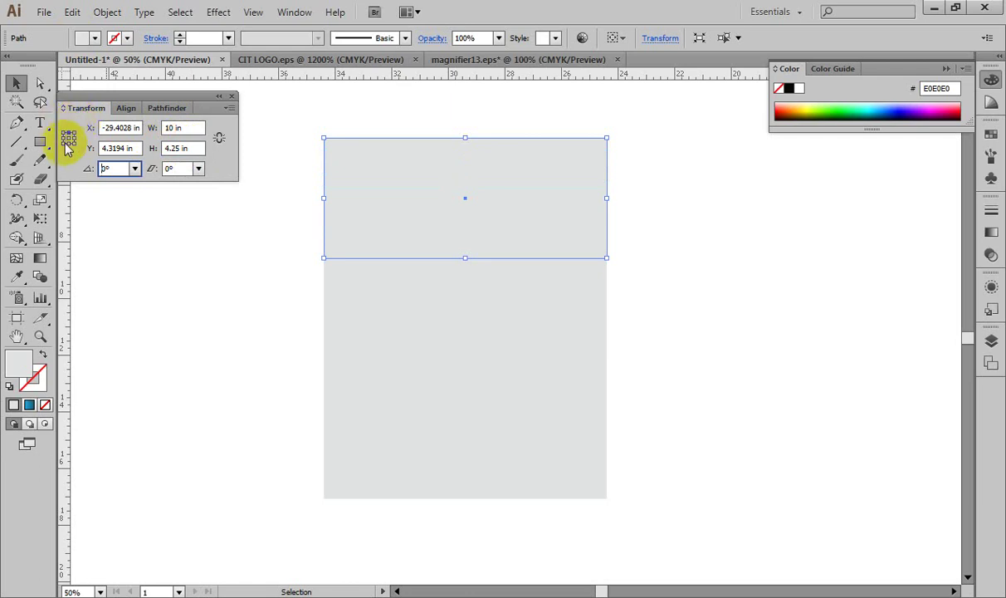
Step: Set the bottom-centre reference point, enter height 1 in, then select all three bands
left_click(66, 137)
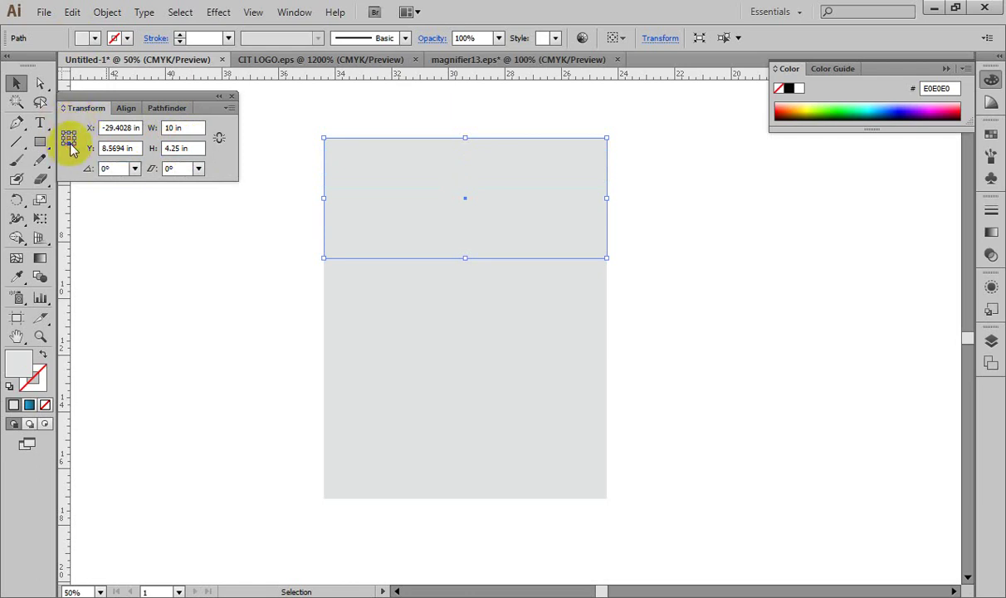
left_click(183, 148)
type("1")
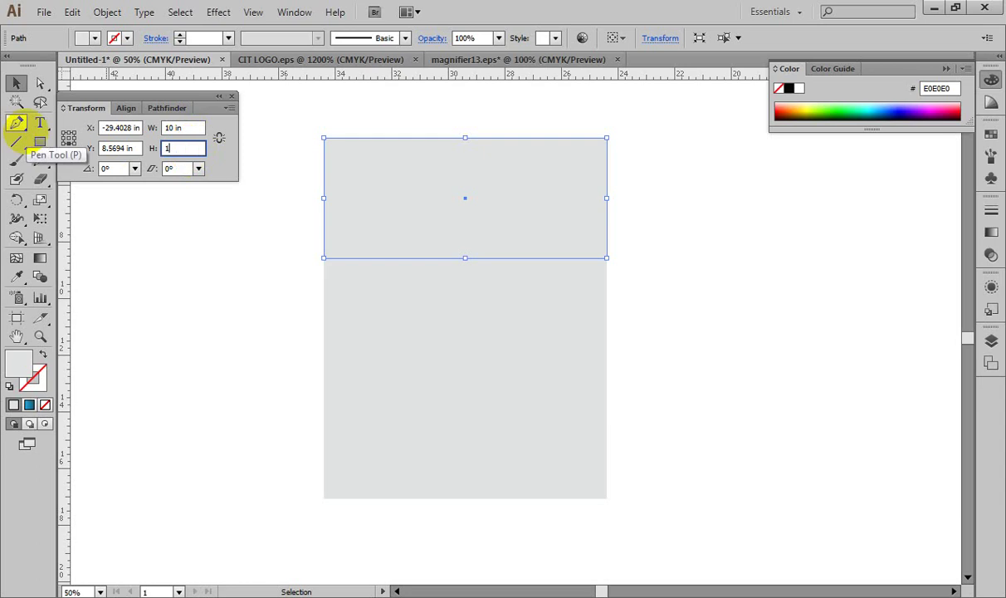
key("Tab")
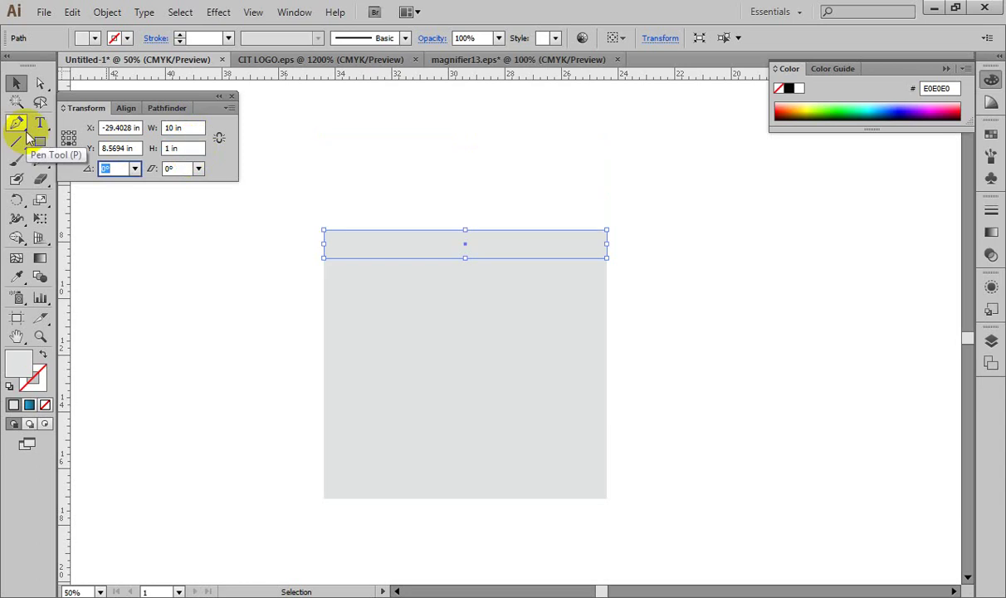
left_click_drag(505, 173, 384, 525)
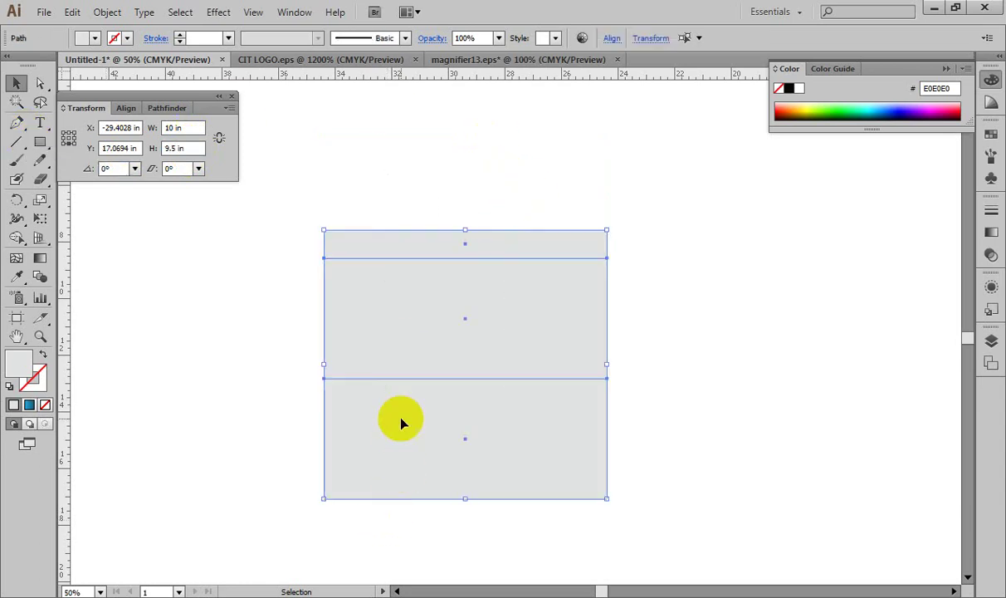
Step: Try setting the bottom rectangle's height to 3.75 in, then undo back to 4.25 in
left_click(213, 353)
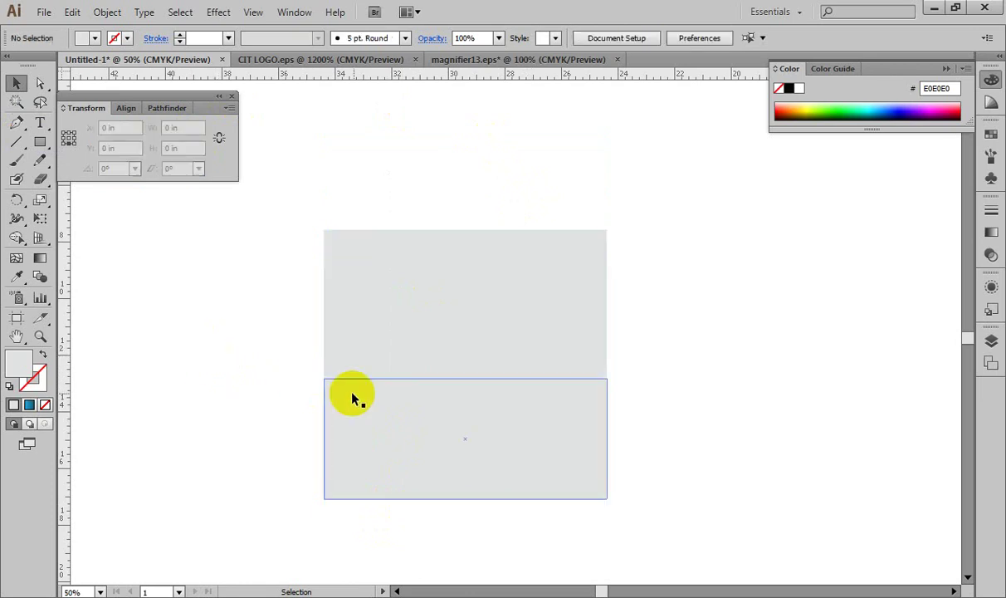
left_click(380, 407)
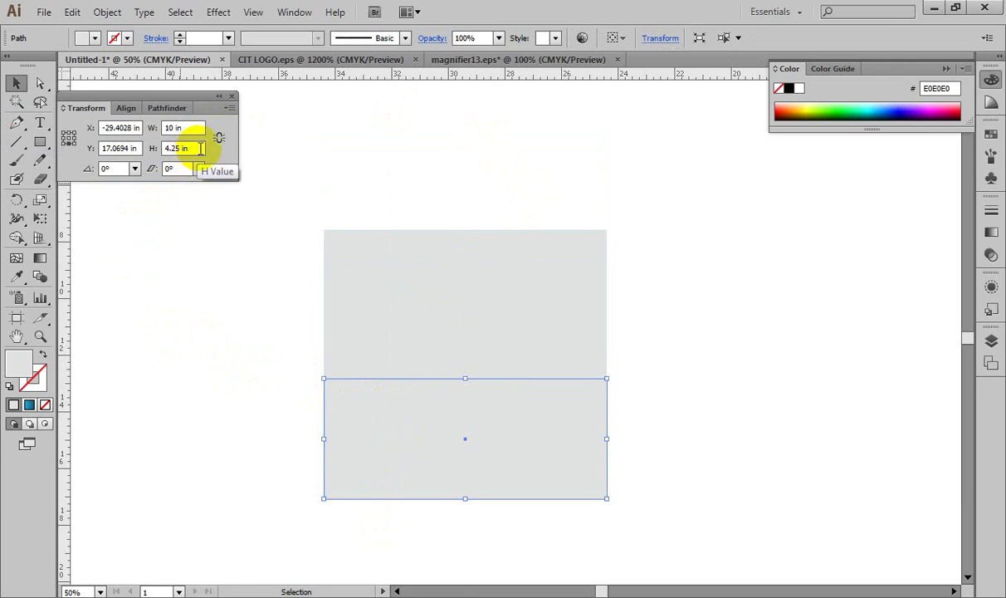
left_click(198, 147)
type("3.")
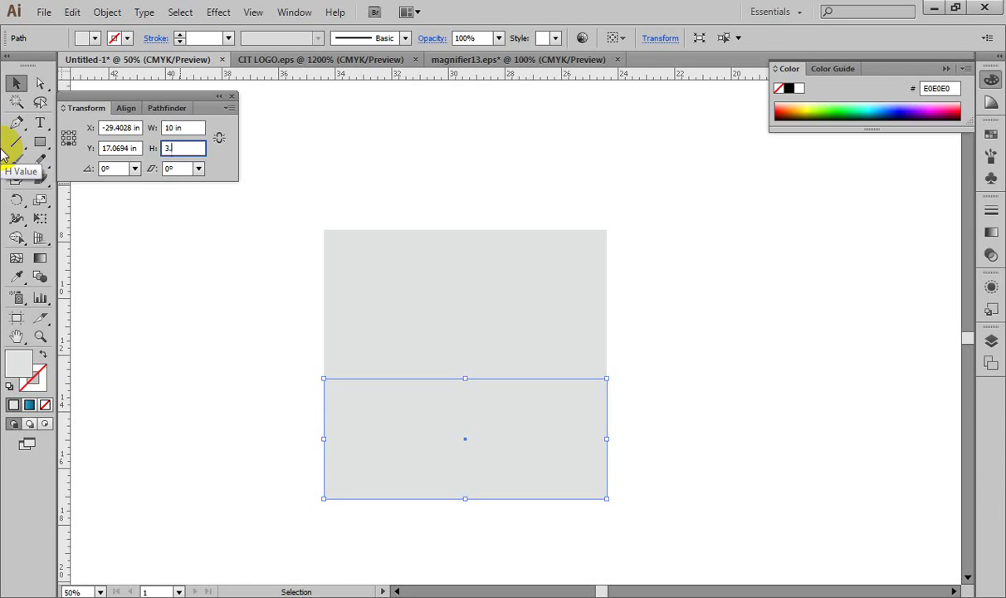
type("75")
key("Tab")
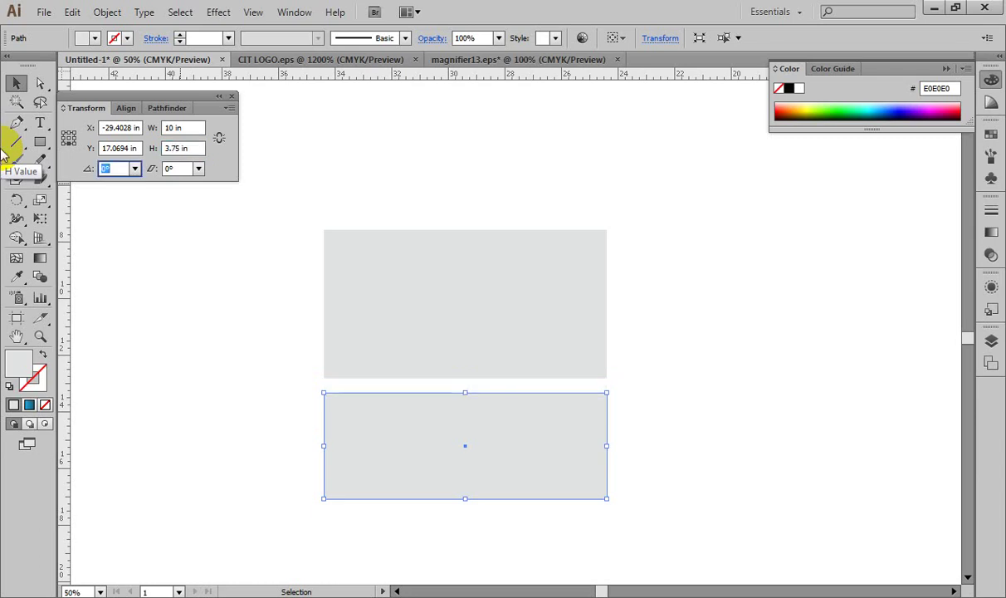
key("ctrl+z")
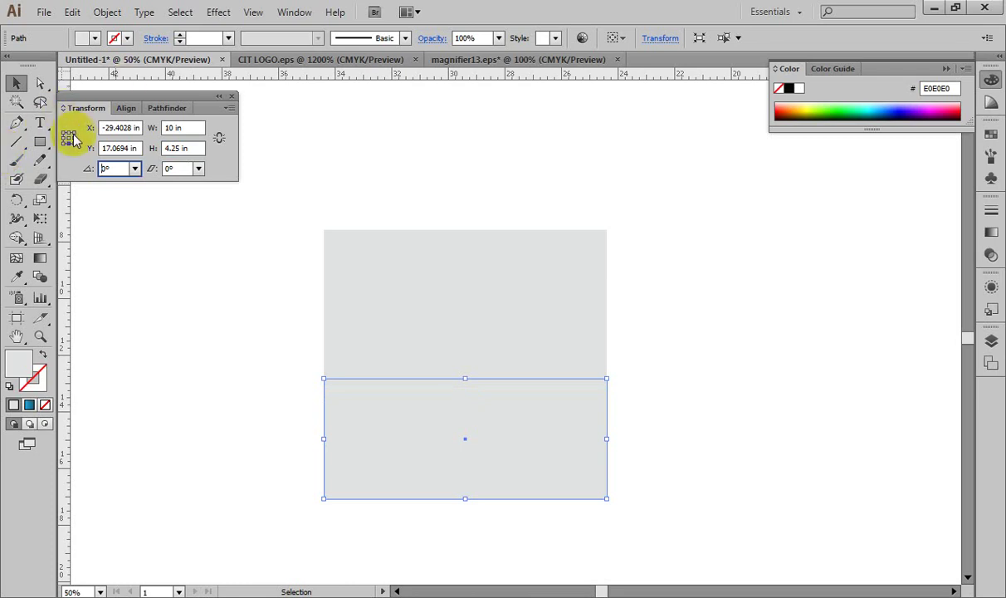
Step: Resize the bottom band to 3.75 in tall anchored at top-center, then select all three rectangles
left_click(68, 141)
left_click(189, 148)
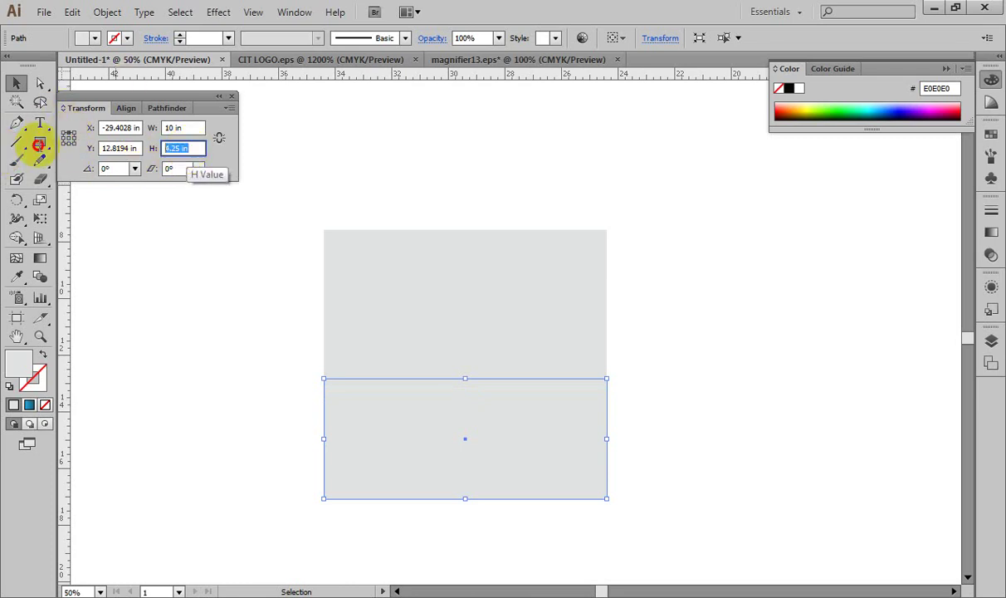
type("3.75")
key("Tab")
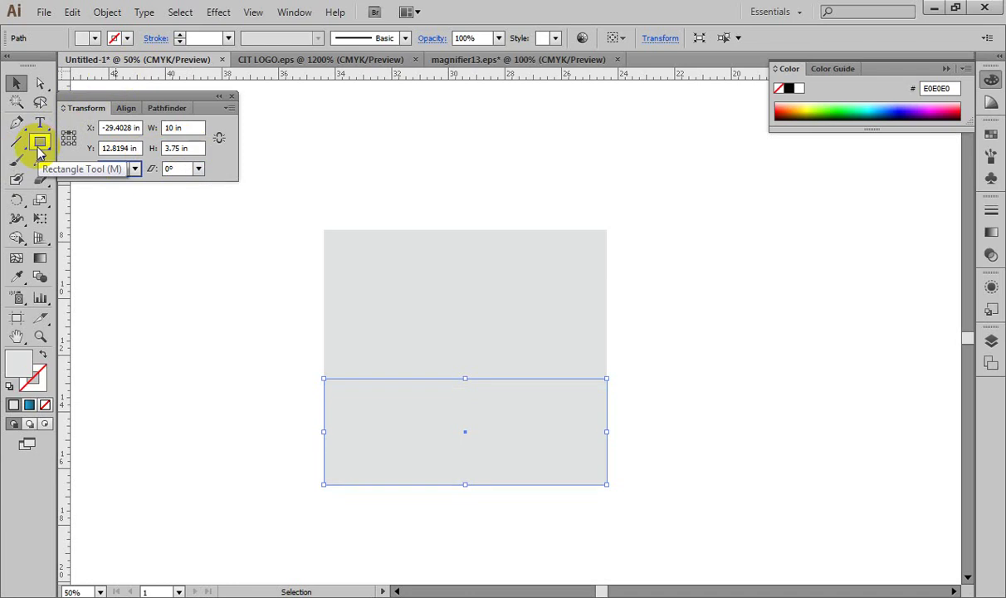
left_click(337, 200)
left_click_drag(338, 200, 525, 519)
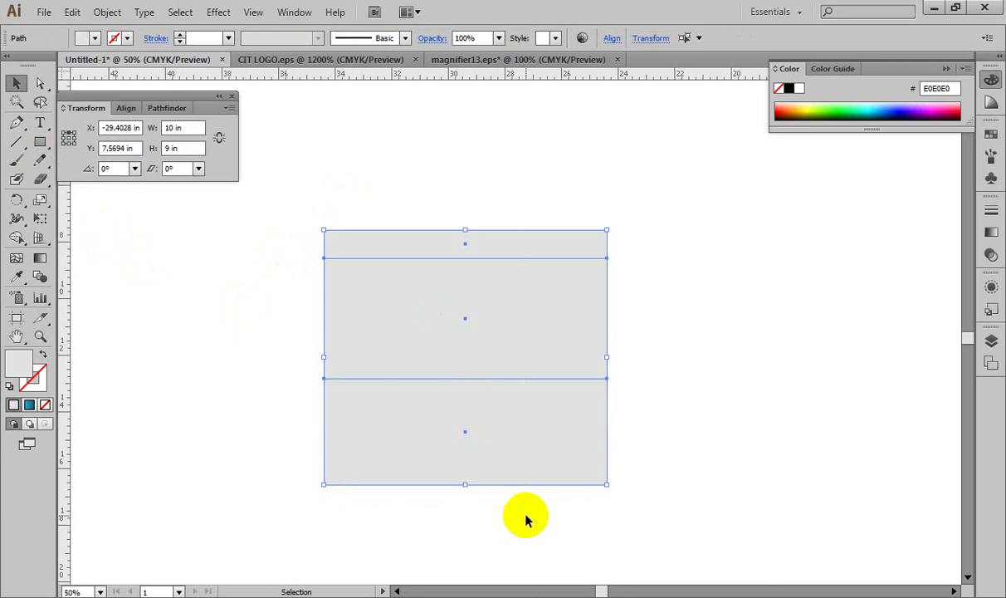
Step: Select the middle gray band alone and bring up its Move settings
left_click(710, 355)
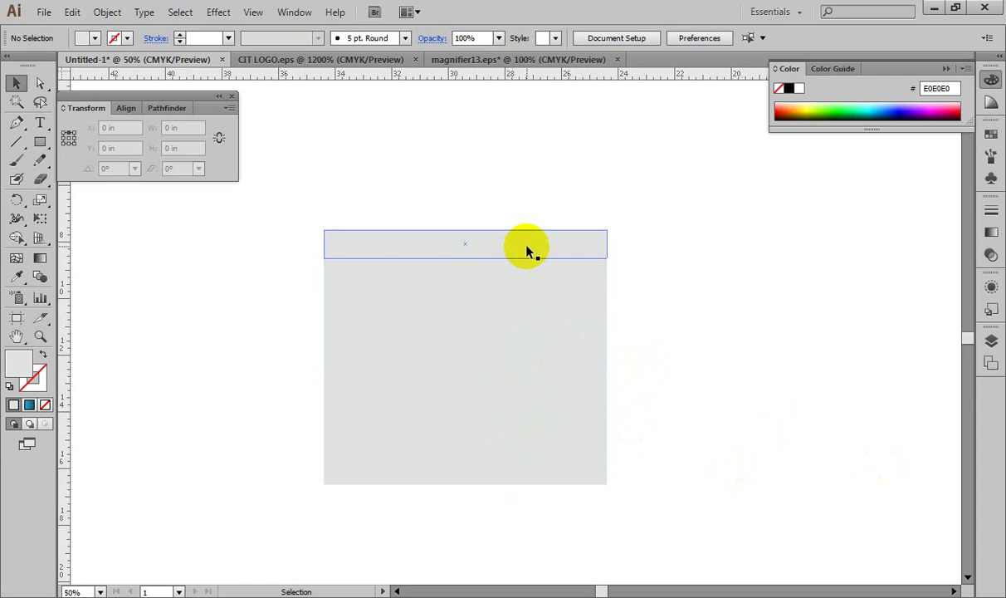
left_click(526, 315)
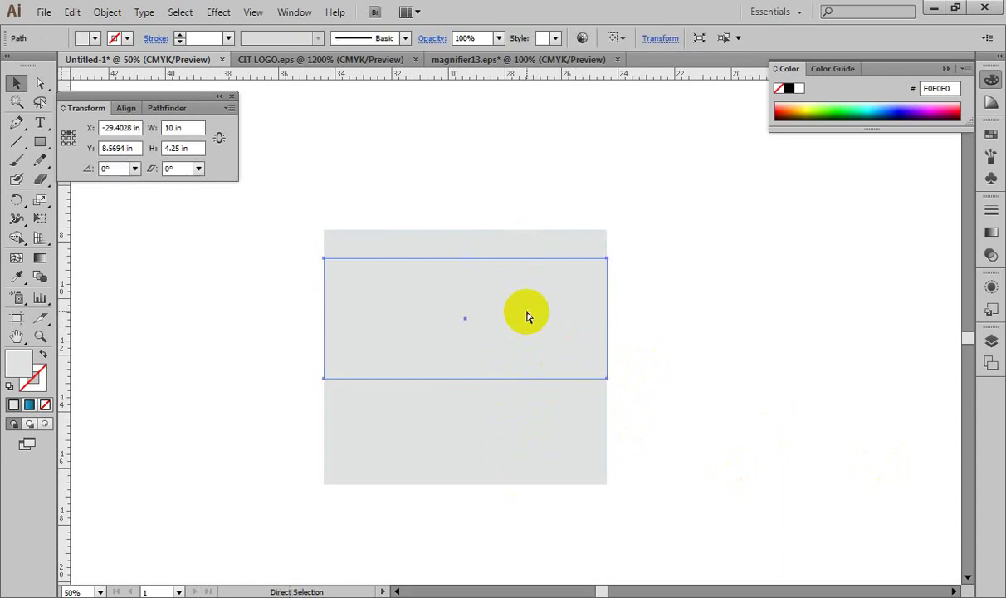
key("ctrl+shift+m")
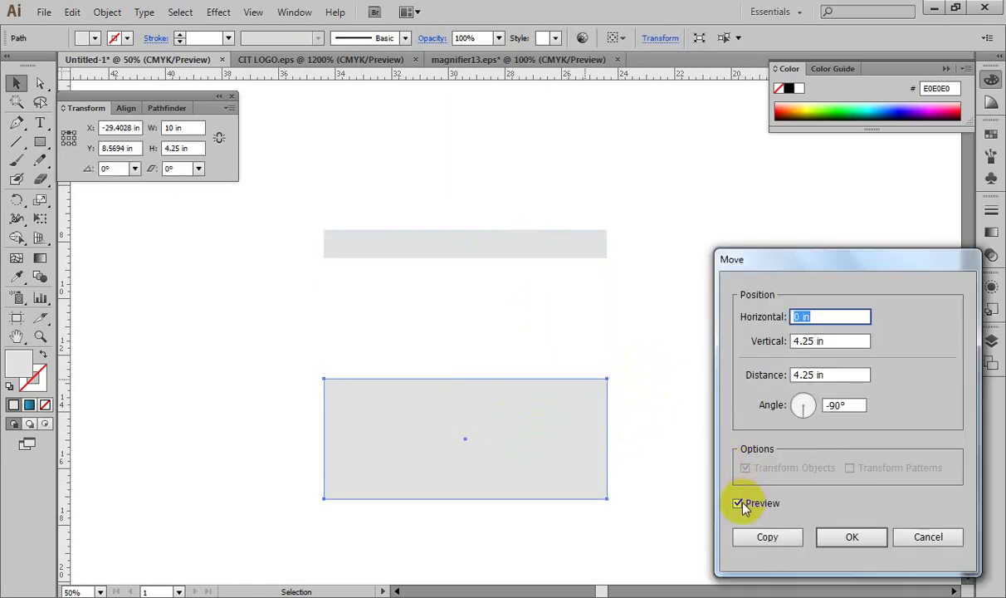
Step: Preview a 1 in horizontal, 0 in vertical move of the band, then cancel it
left_click(738, 503)
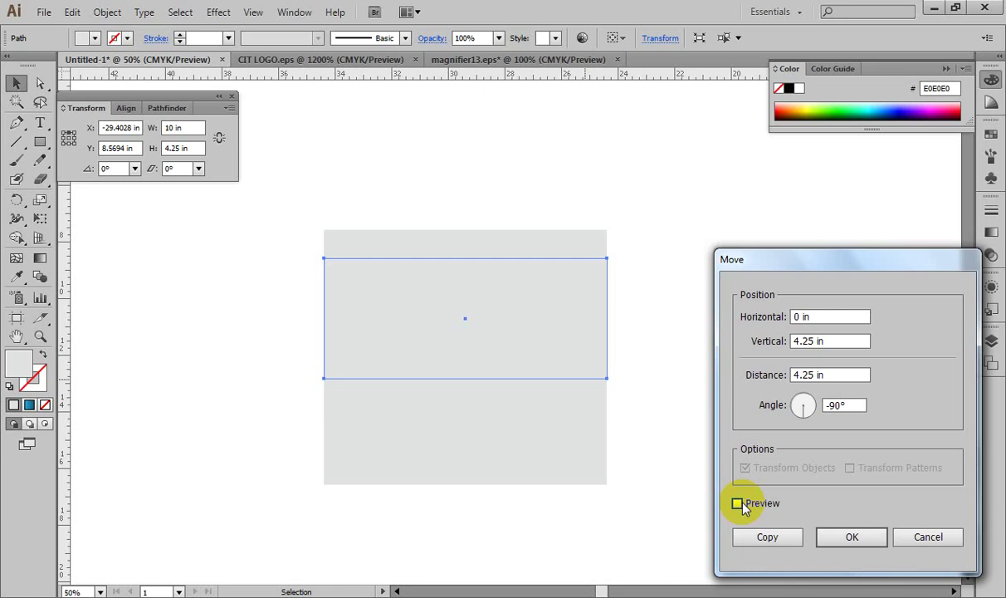
double_click(833, 317)
type("1")
key("Tab")
type("0")
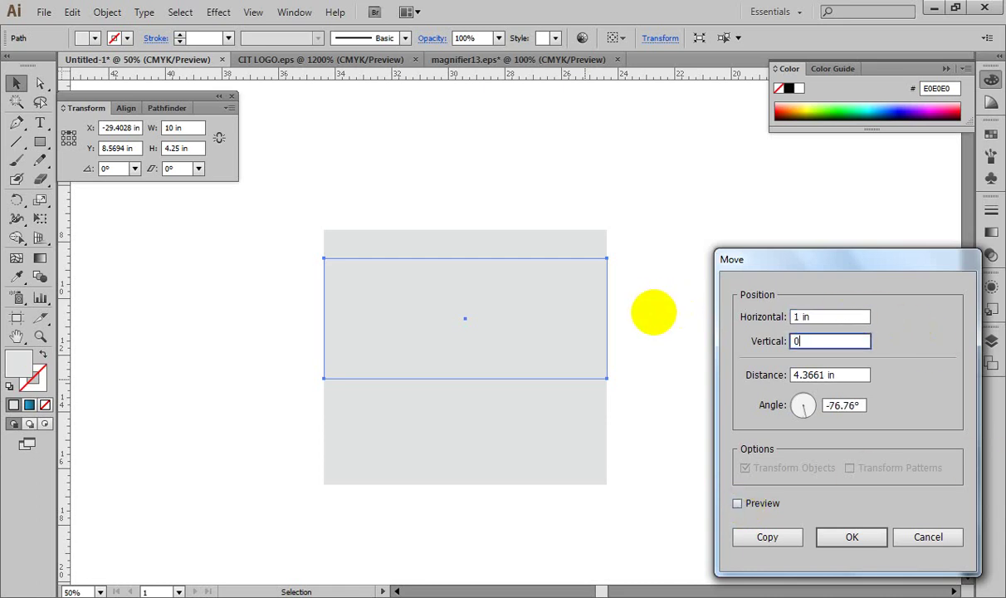
left_click(737, 504)
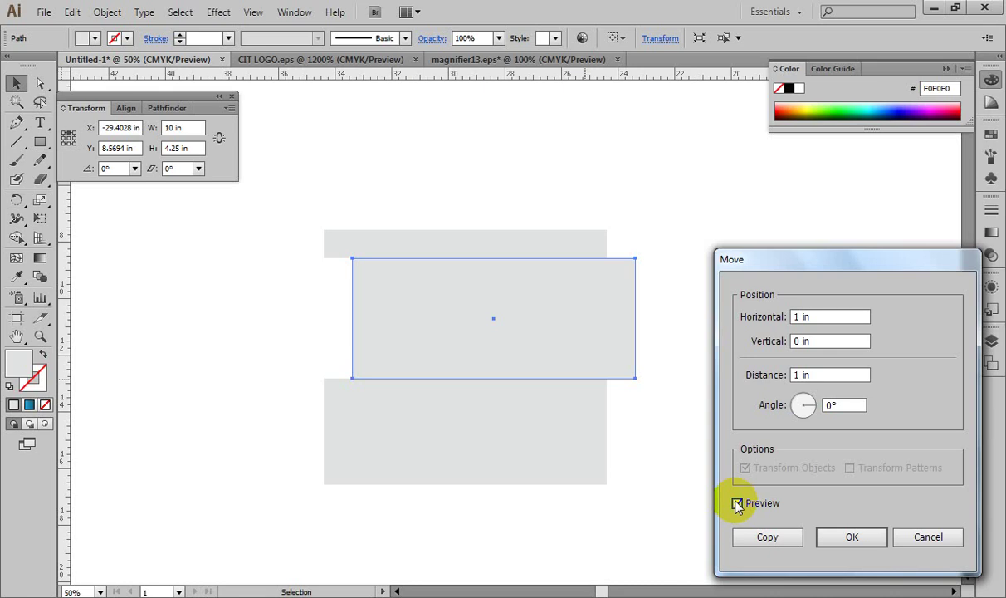
left_click(923, 533)
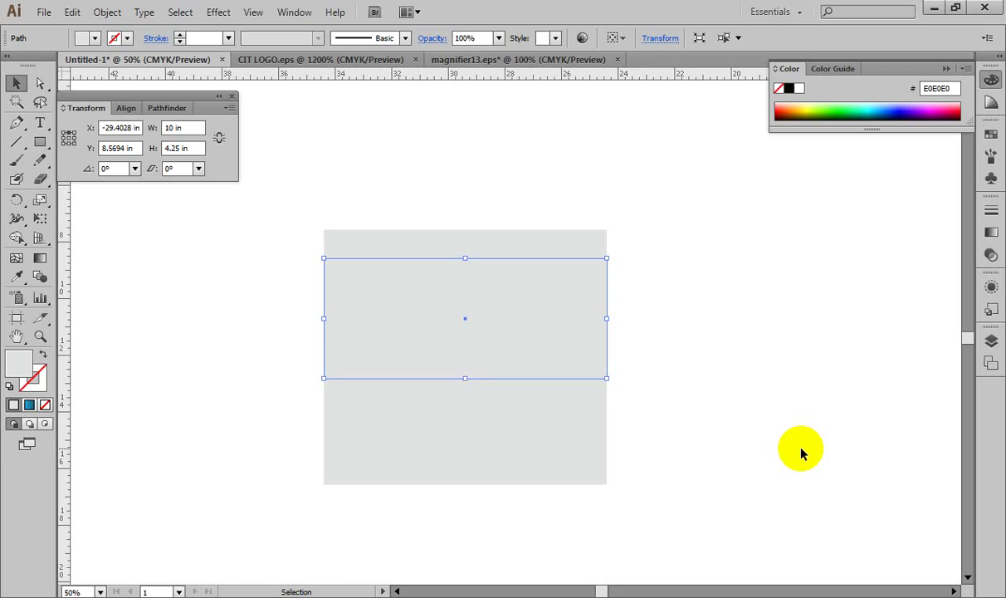
Step: Copy the middle gray band with a Move of Horizontal 10 in, Vertical 0 in
key("ctrl+shift+m")
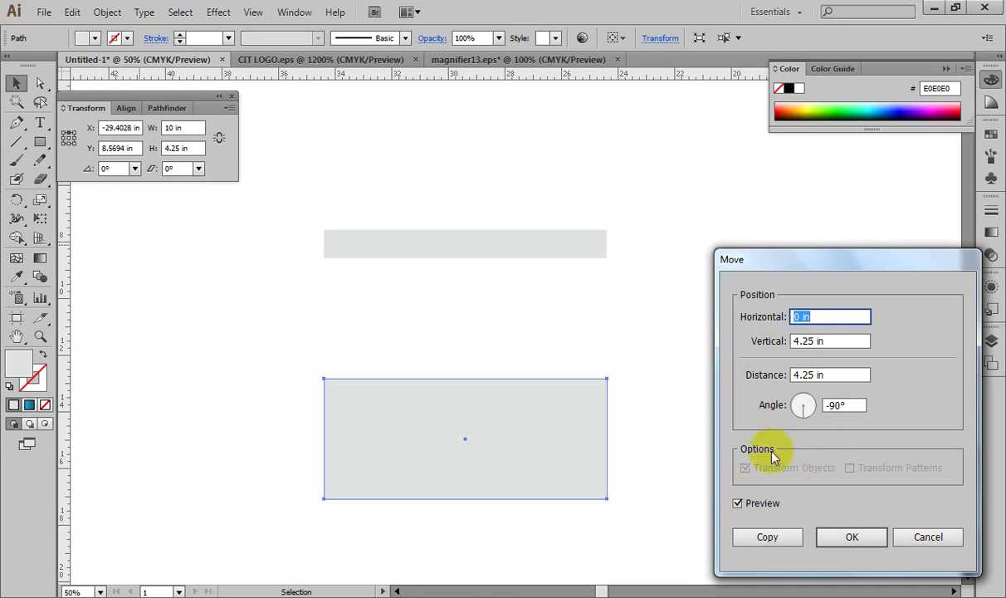
left_click(738, 503)
left_click(842, 341)
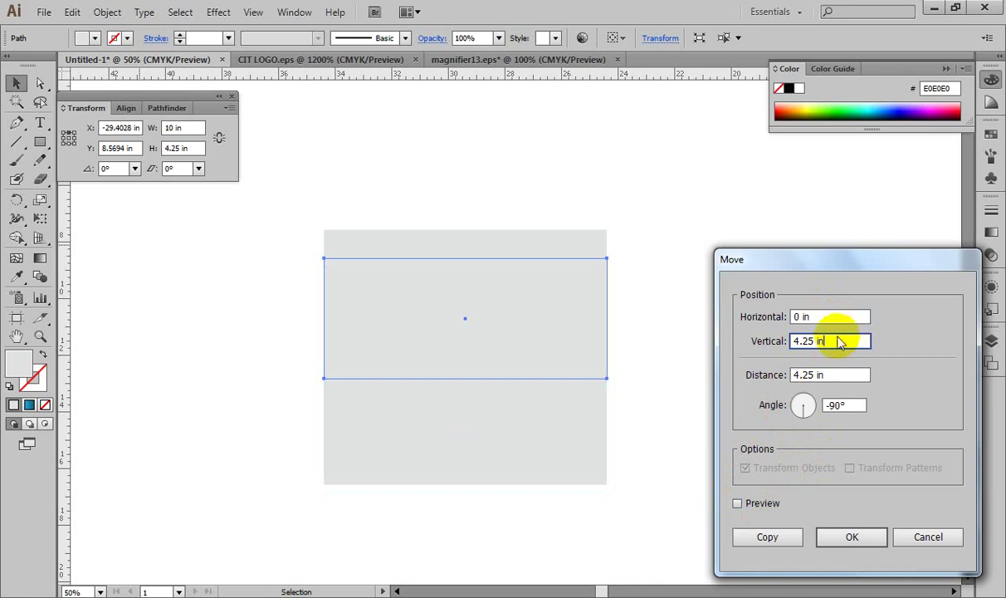
left_click_drag(864, 341, 580, 341)
type("0")
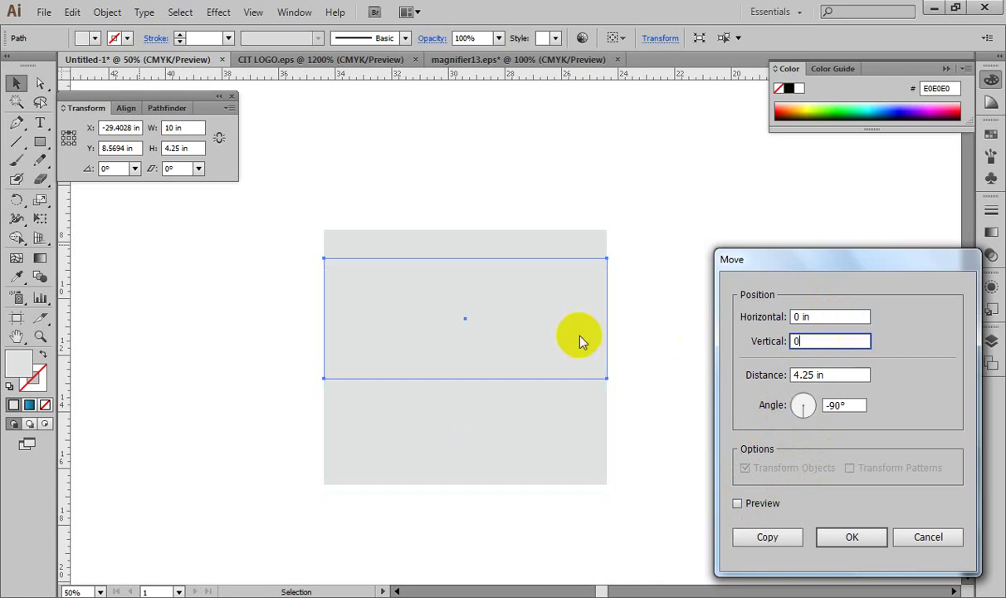
left_click(813, 316)
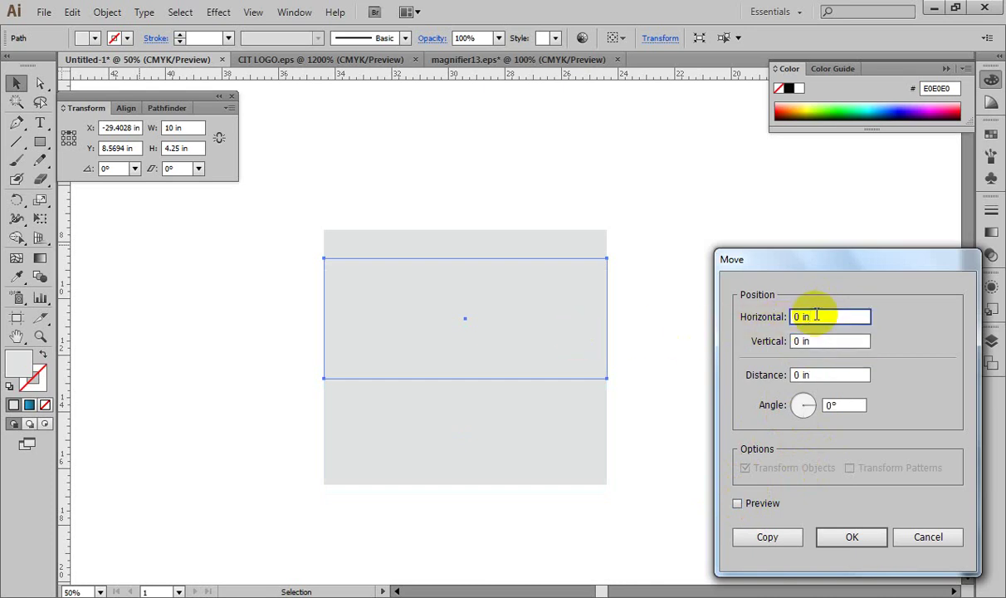
key("BackSpace")
key("BackSpace")
key("BackSpace")
key("BackSpace")
type("10")
key("Tab")
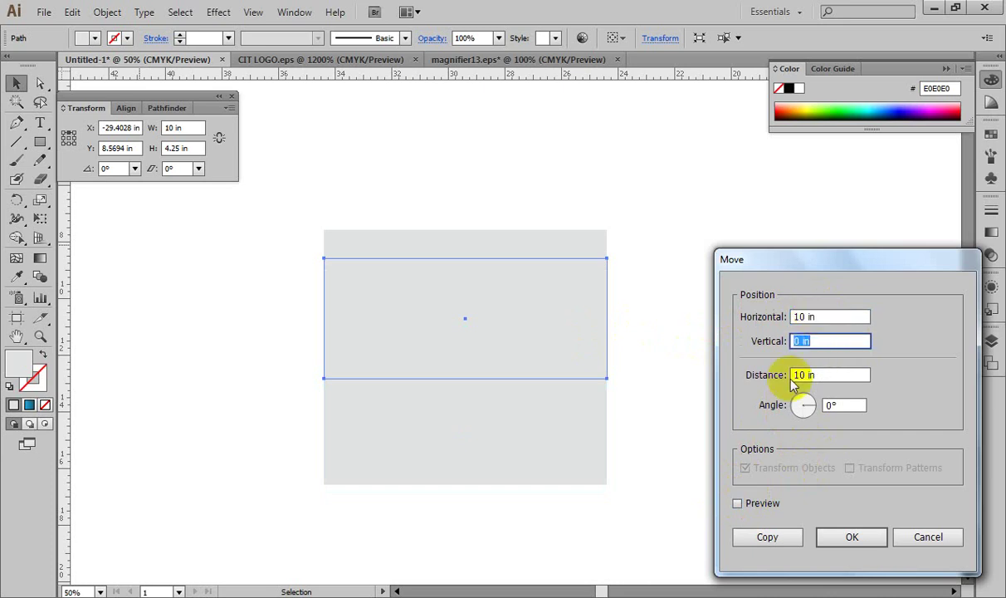
left_click(738, 504)
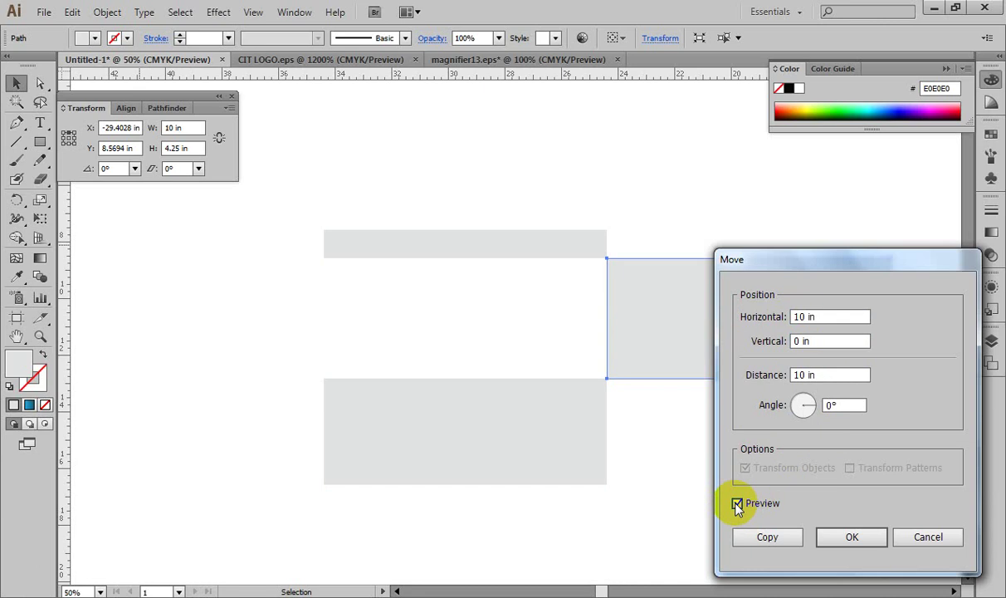
left_click(768, 537)
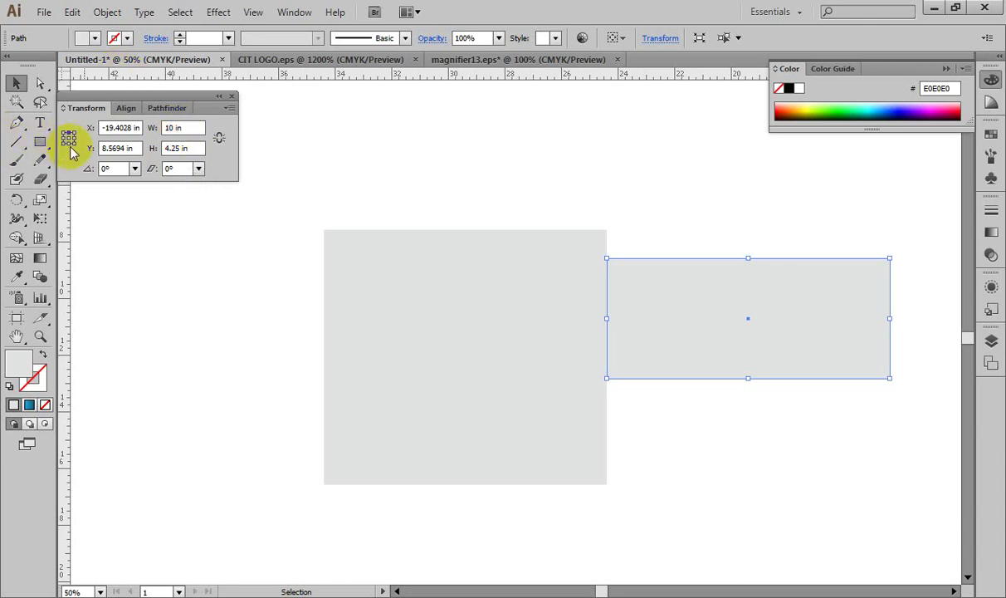
Step: Set the copy's width to 0.75 in from its top-left corner and zoom to its top
left_click(63, 132)
left_click(183, 128)
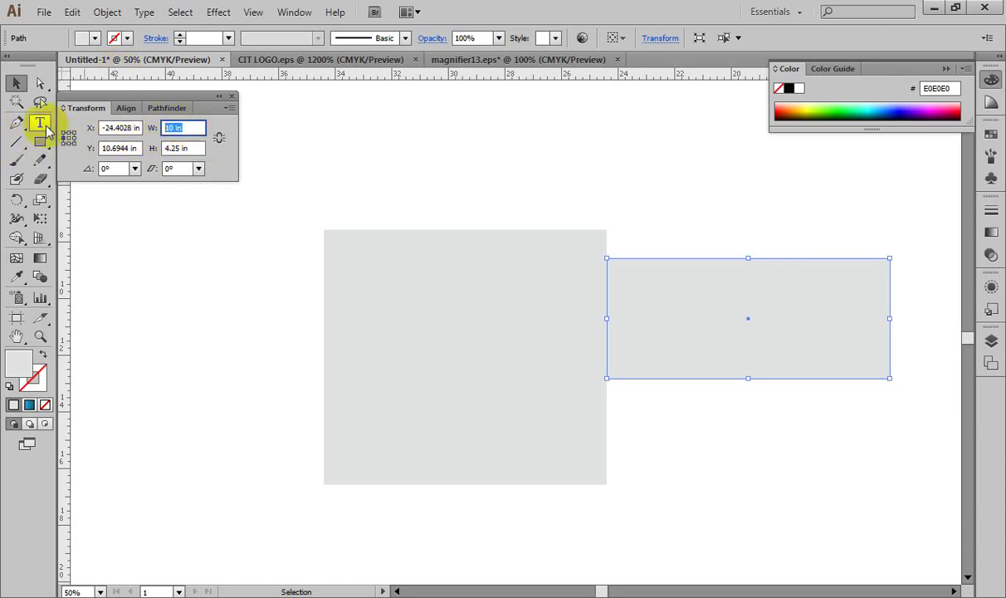
type(".75")
key("Tab")
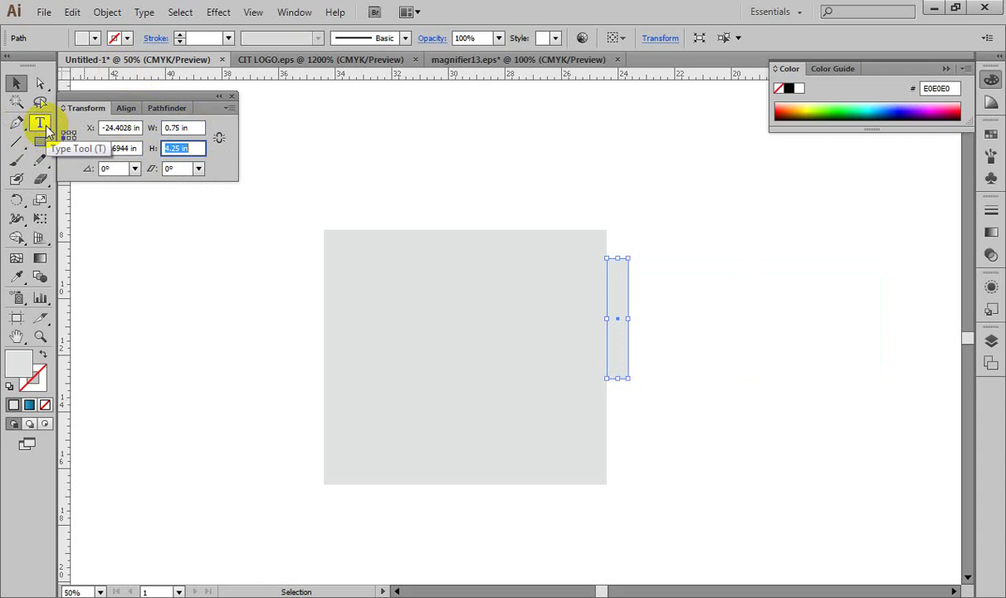
key("ctrl+plus")
key("ctrl+plus")
key("ctrl+plus")
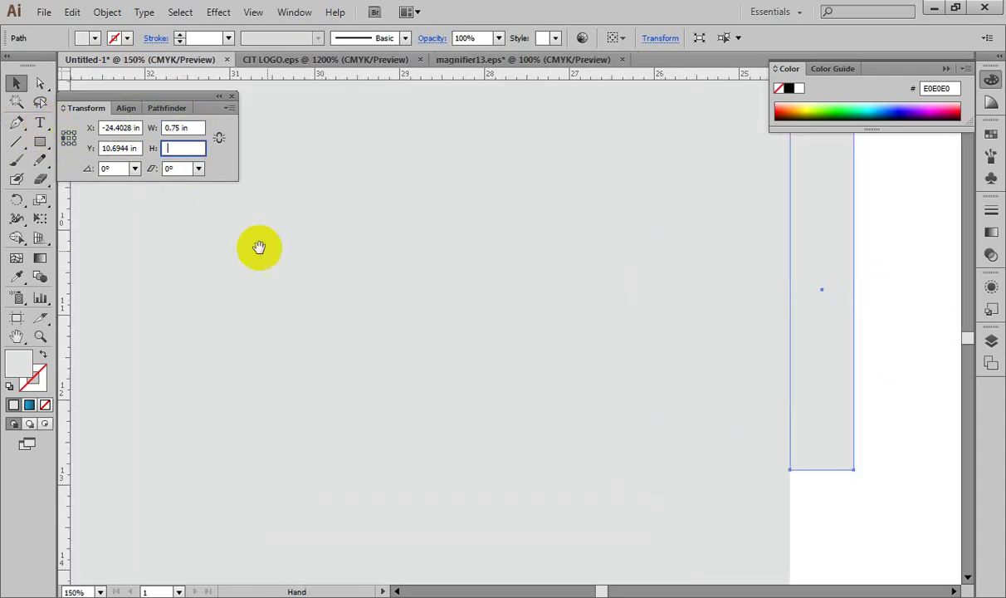
left_click_drag(395, 247, 282, 383)
key("v")
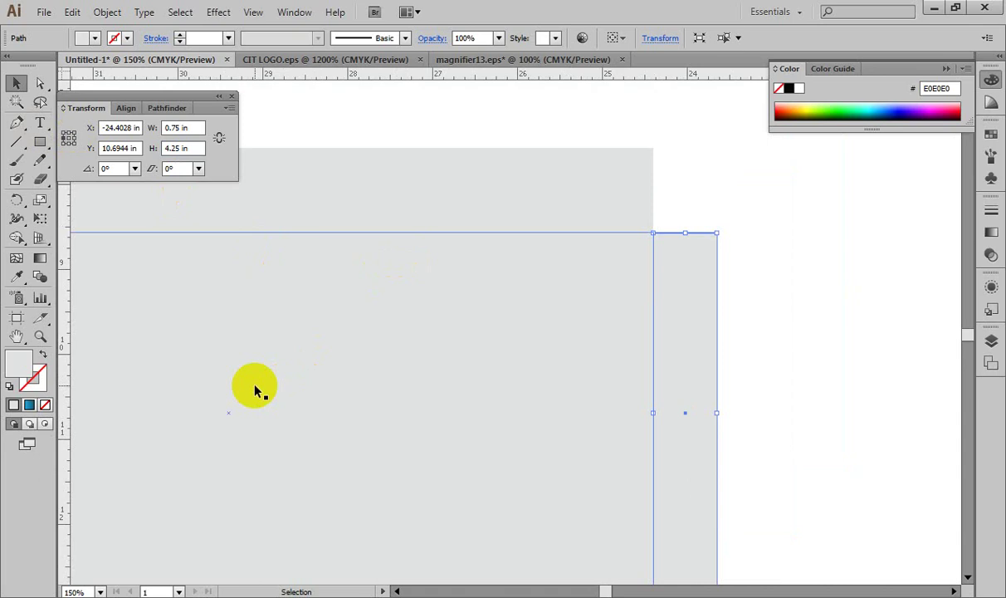
Step: Slant the strip's outer end by nudging its right corner anchors, then zoom out to 50%
left_click(38, 84)
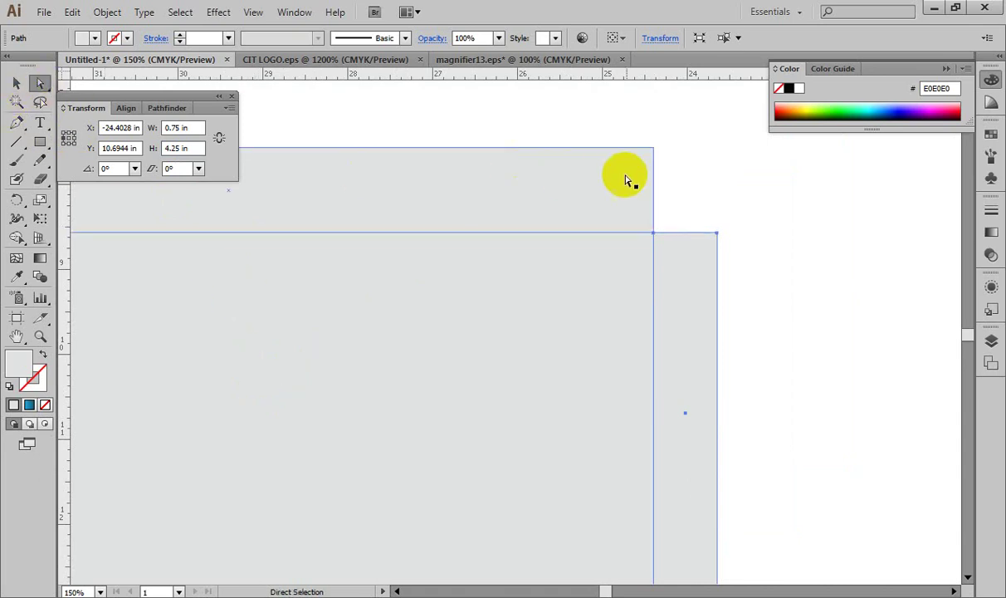
left_click_drag(746, 209, 689, 254)
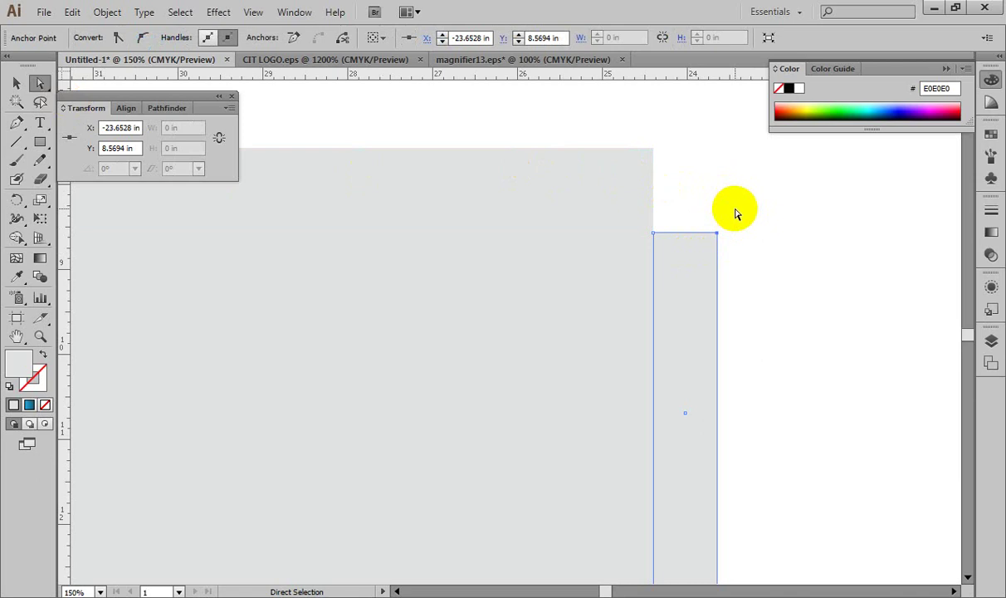
key("shift+Down")
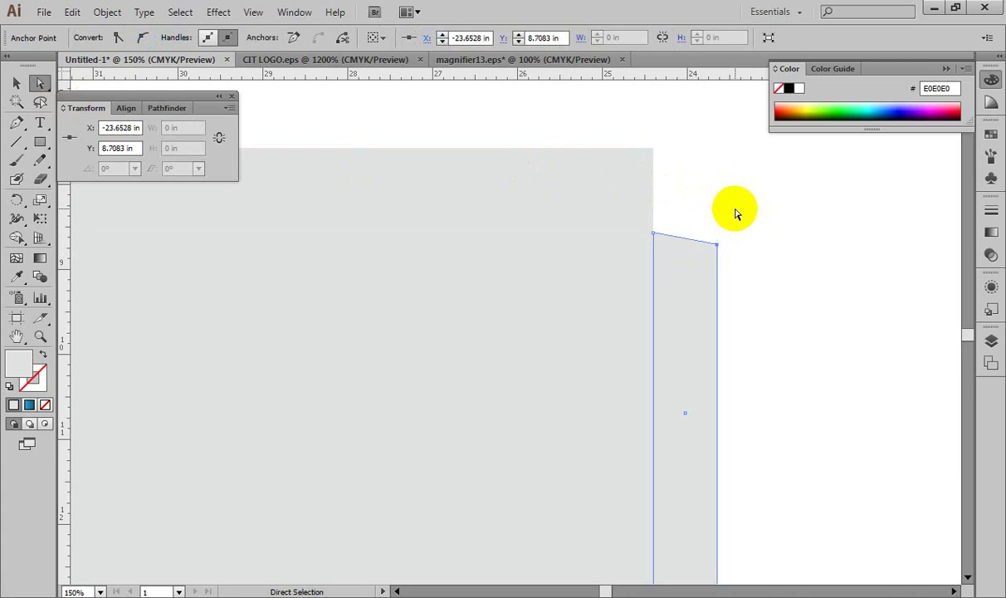
scroll(721, 299, "down", 6)
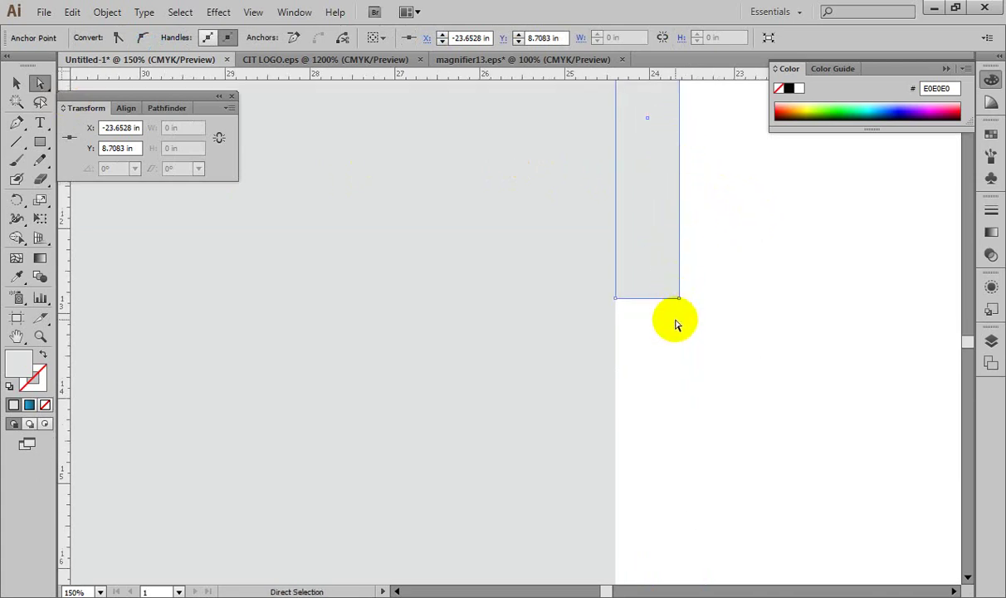
key("ctrl+z")
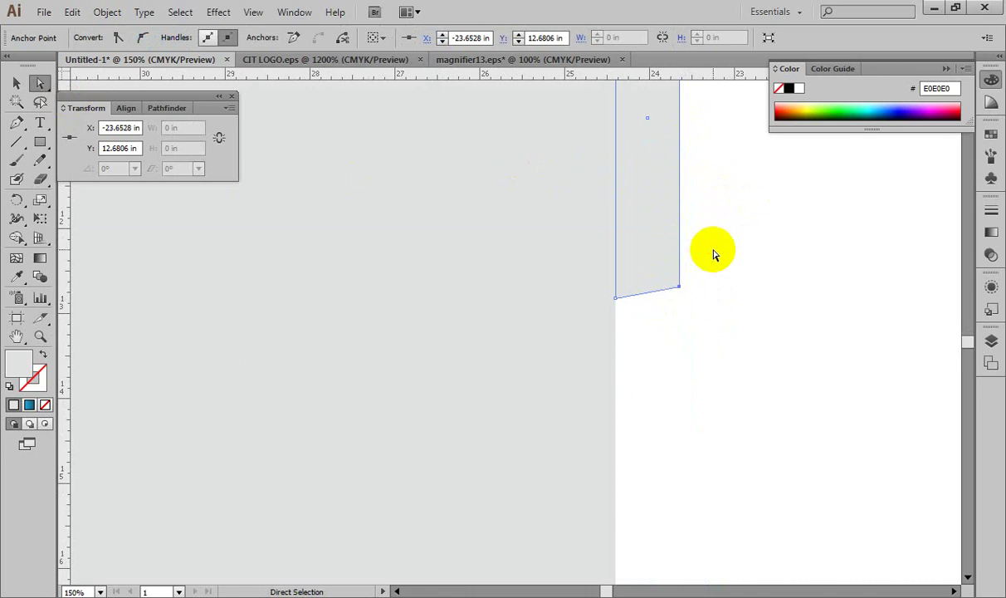
key("ctrl+minus")
key("ctrl+minus")
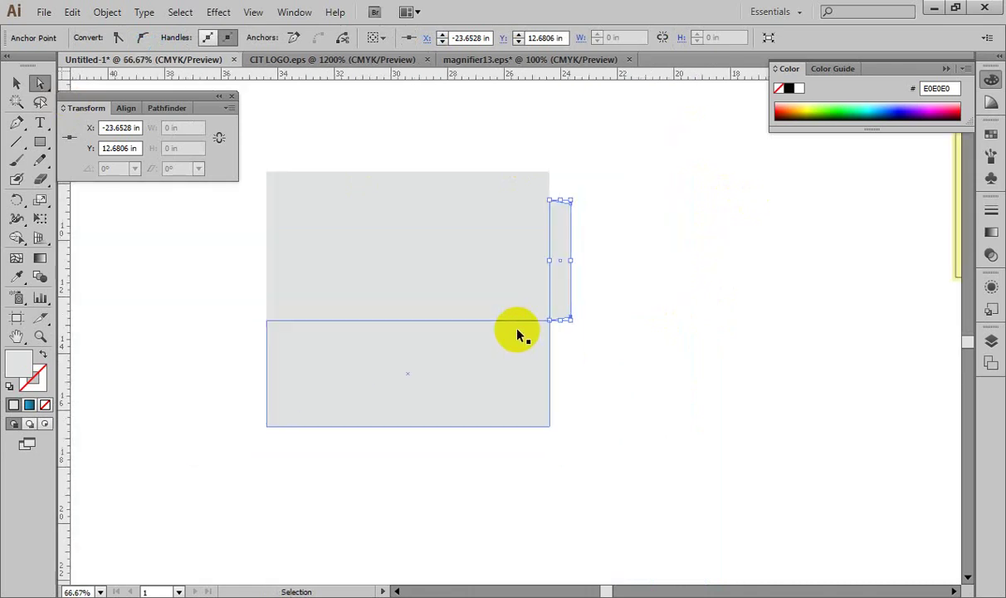
key("ctrl+minus")
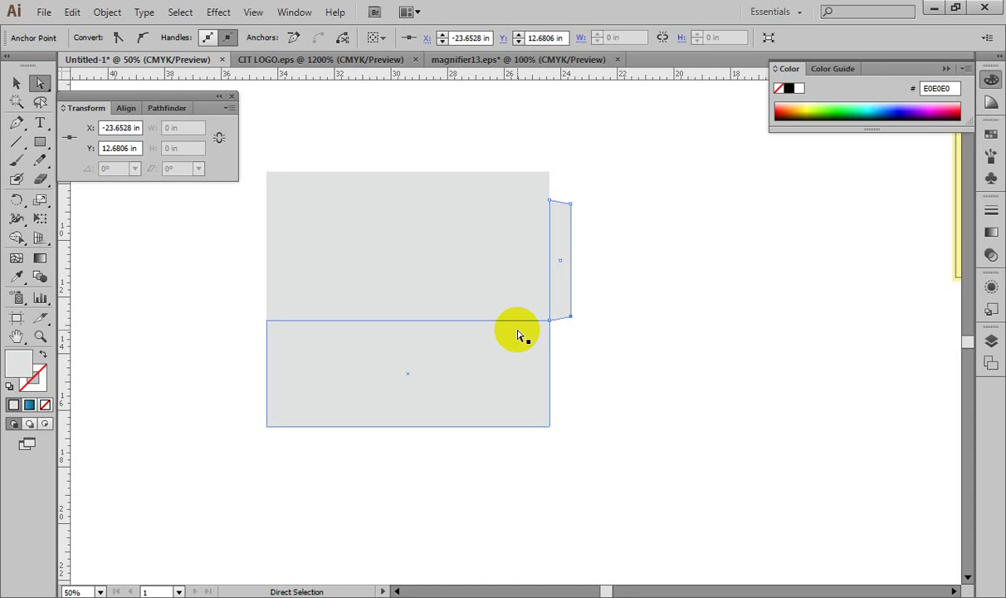
Step: Select only the right side tab and bring up its Move settings
left_click(628, 270)
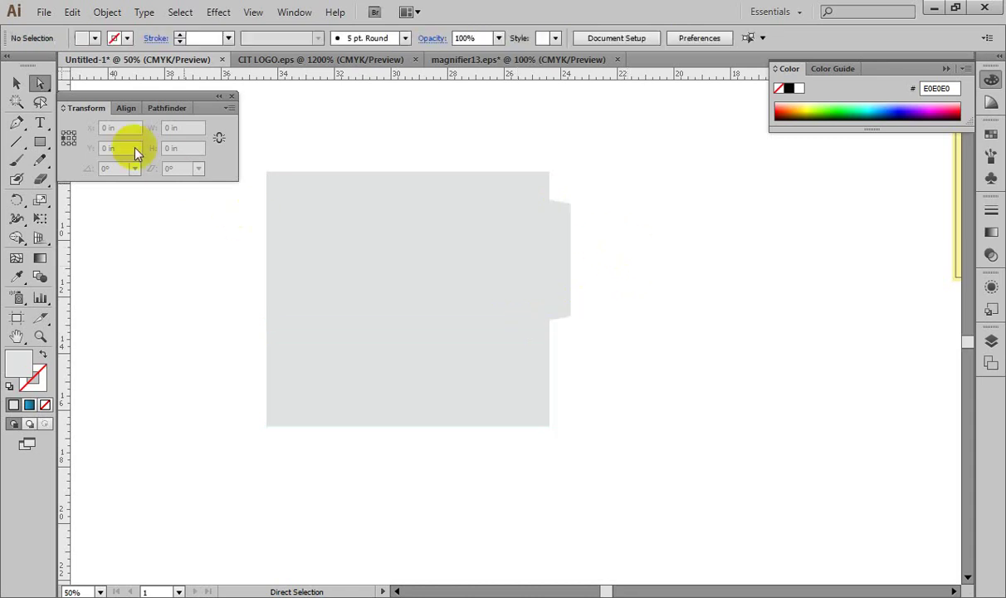
left_click(15, 83)
left_click_drag(207, 241, 634, 271)
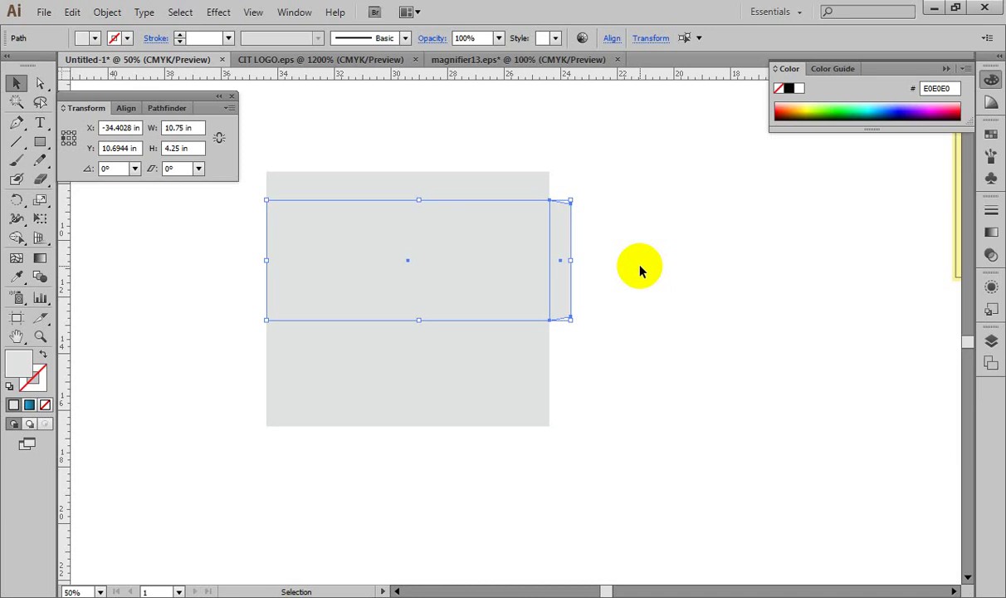
left_click(599, 274)
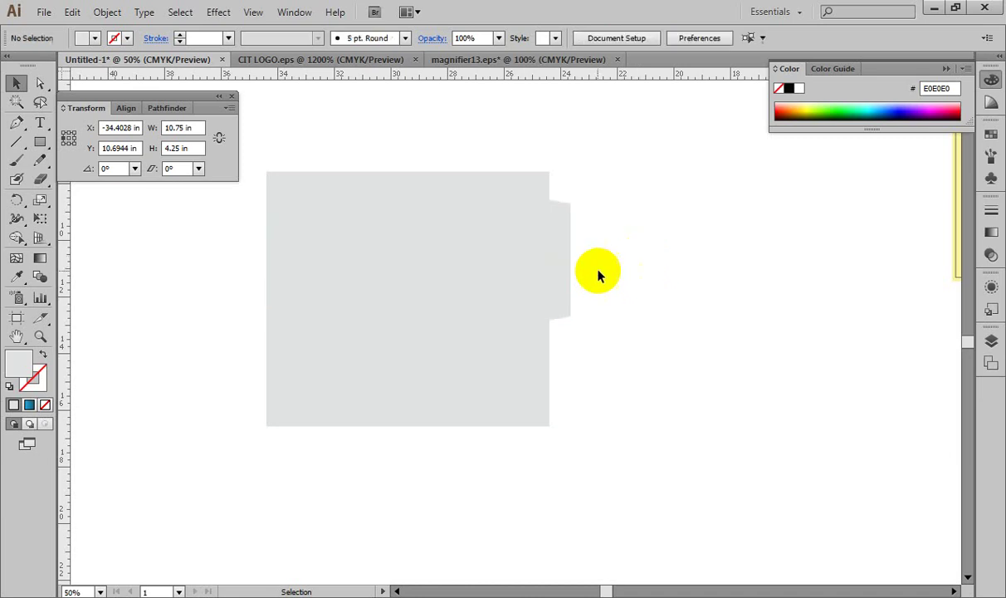
left_click(568, 263)
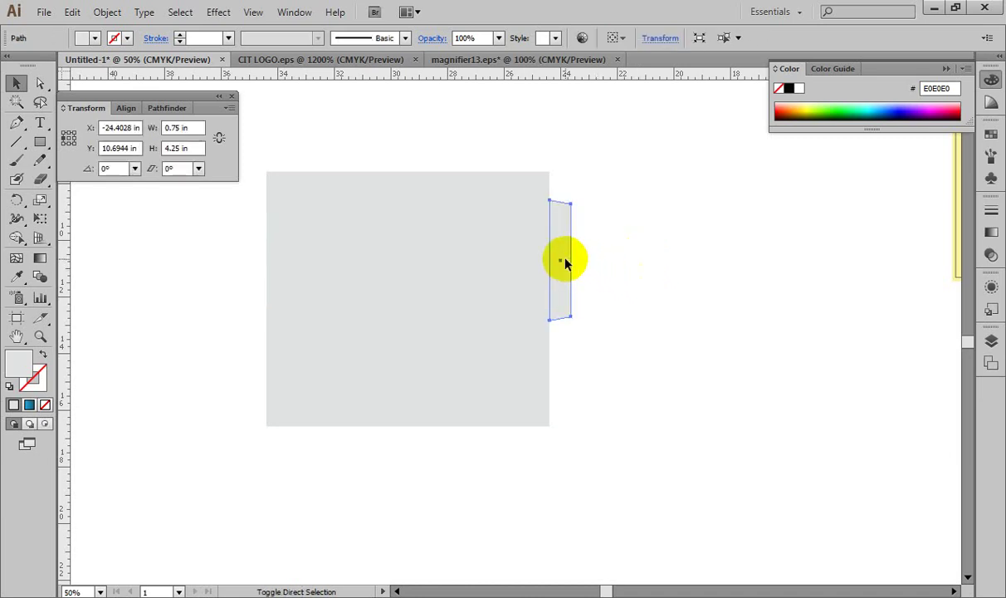
key("ctrl+shift+m")
Step: Copy the right tab with Horizontal -10.75 in, Vertical 0 in to the band's left edge
left_click(737, 502)
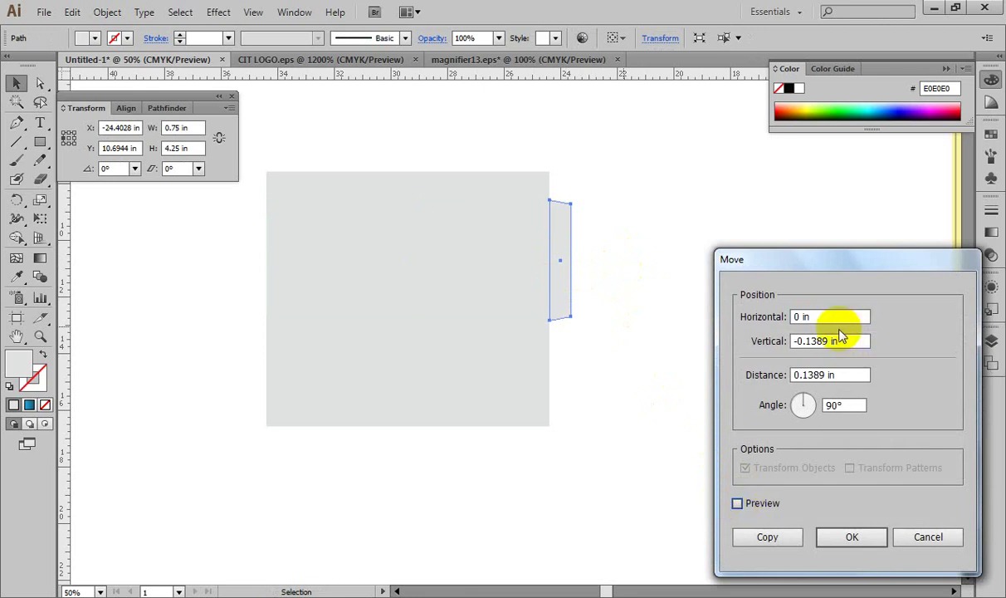
left_click(826, 315)
type("-10.75")
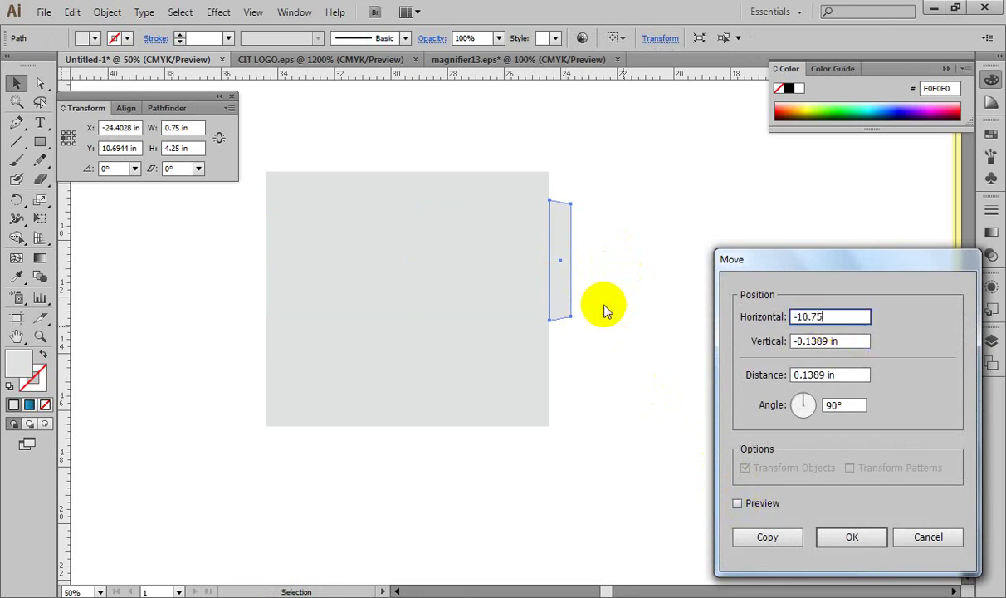
key("Tab")
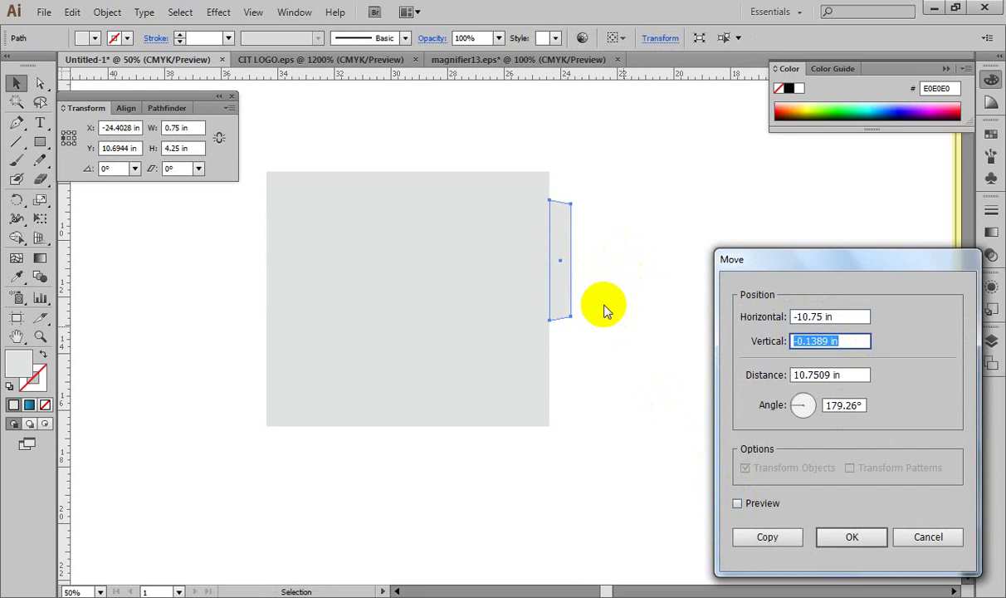
type("0")
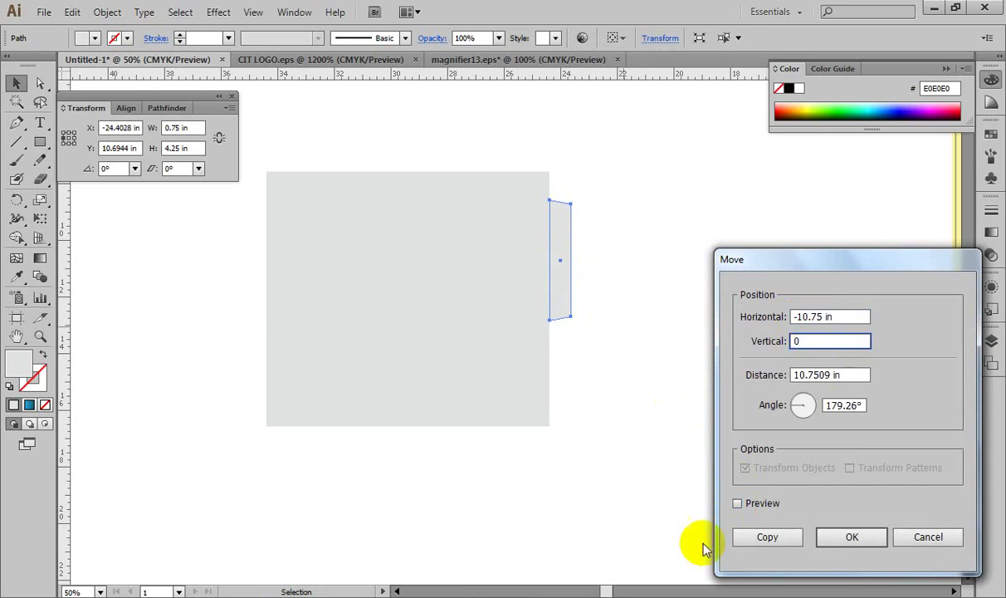
left_click(739, 504)
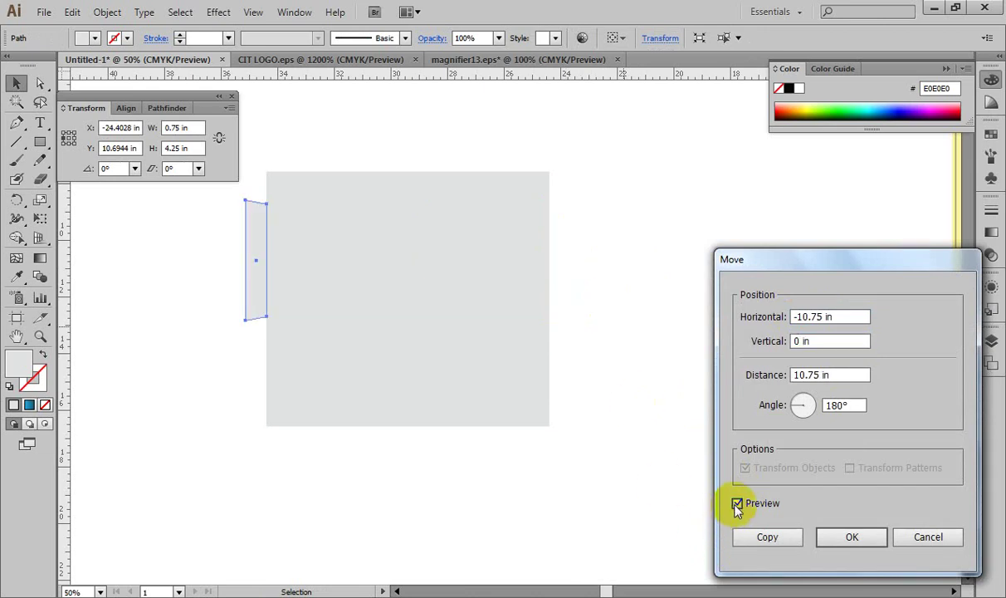
left_click(771, 539)
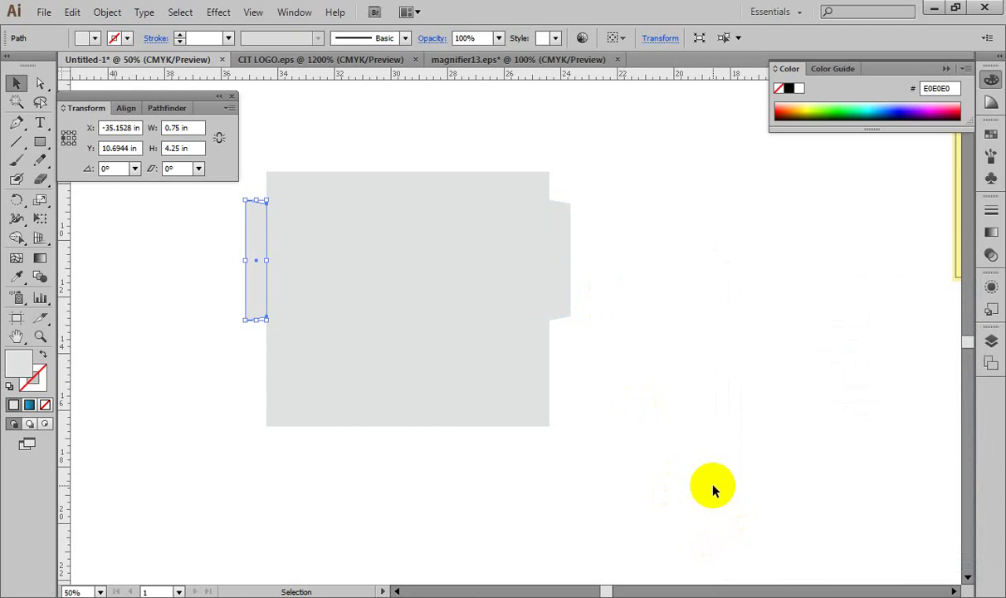
key("ctrl+plus")
key("ctrl+plus")
left_click_drag(539, 375, 708, 426)
Step: Select the copied left tab and preview a rotation, then cancel it
left_click(245, 338)
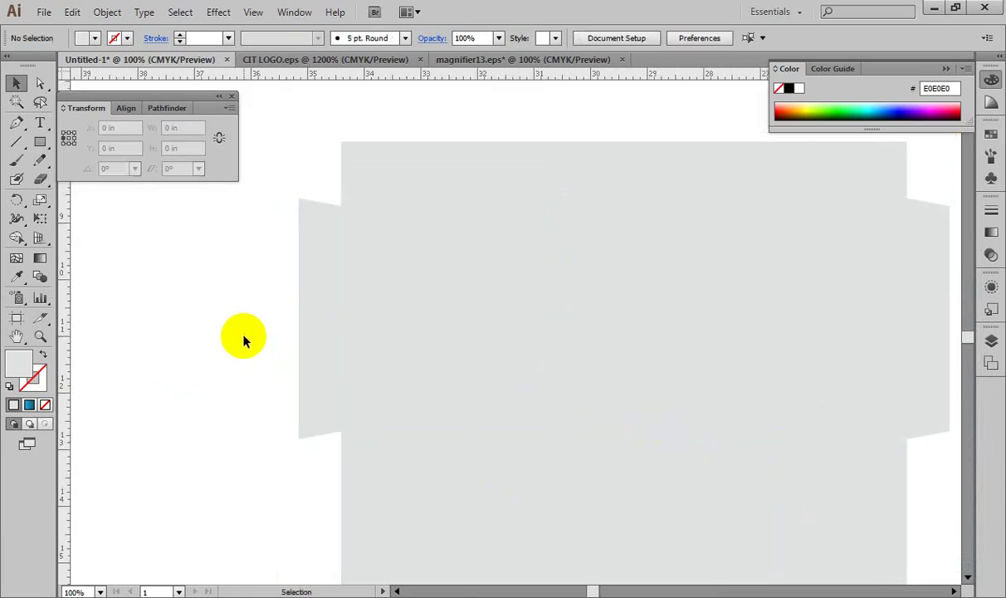
right_click(326, 320)
mouse_move(375, 526)
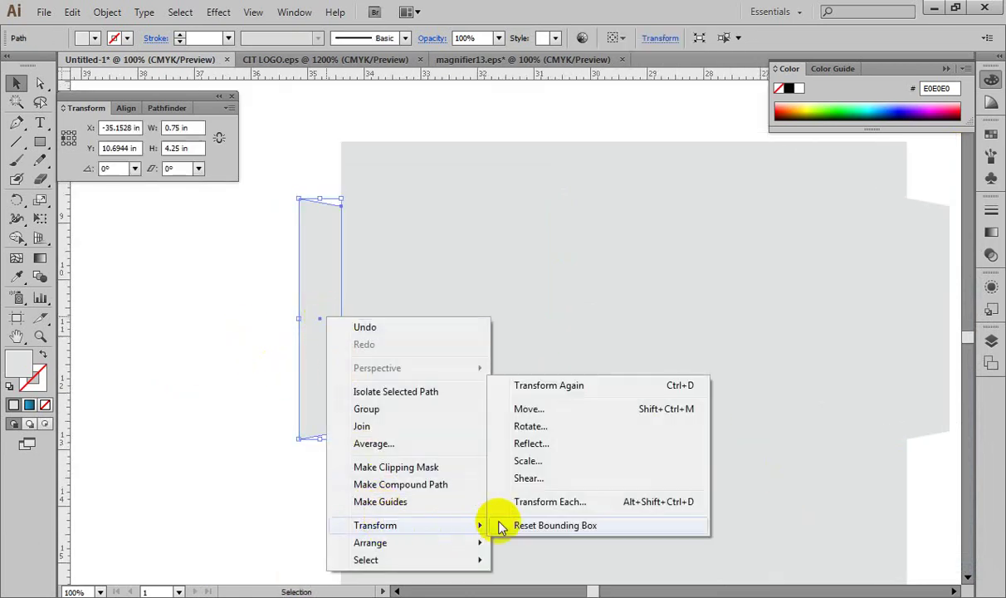
left_click(542, 428)
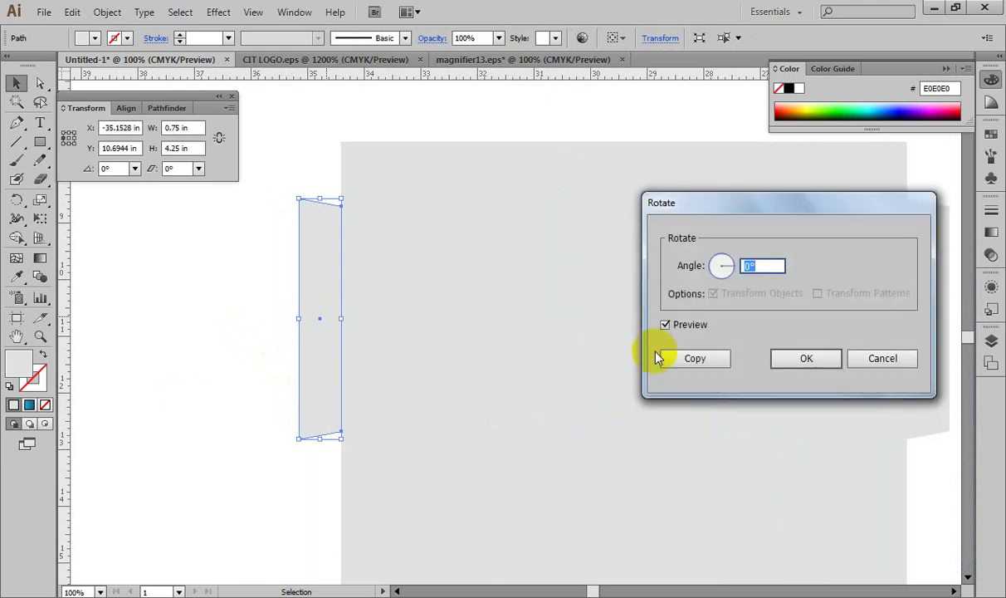
left_click(666, 324)
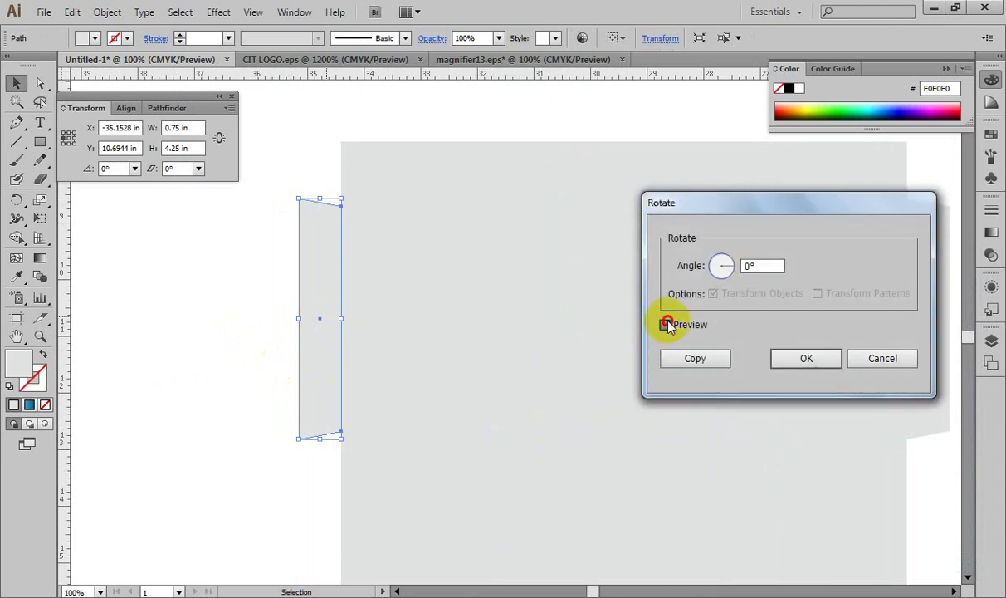
left_click(878, 357)
Step: Reflect the left tab across the vertical axis so it tapers outward
right_click(331, 291)
mouse_move(409, 501)
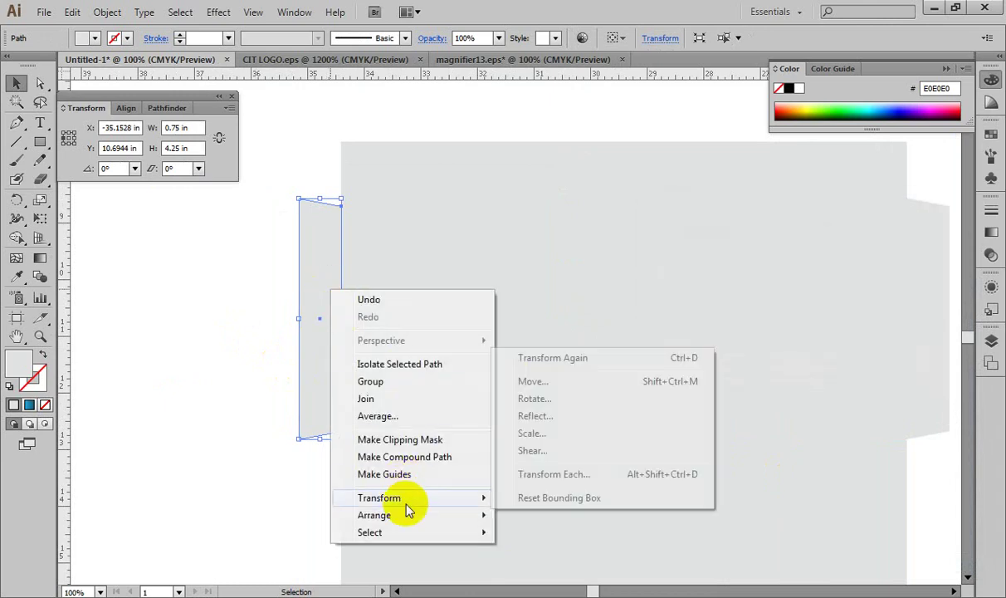
left_click(540, 415)
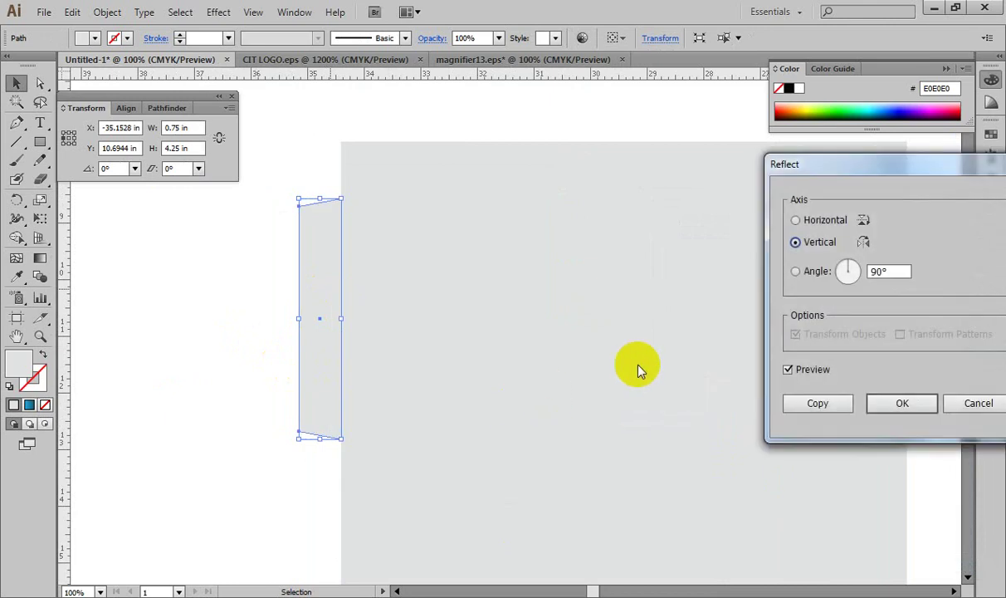
left_click(894, 403)
left_click(219, 376)
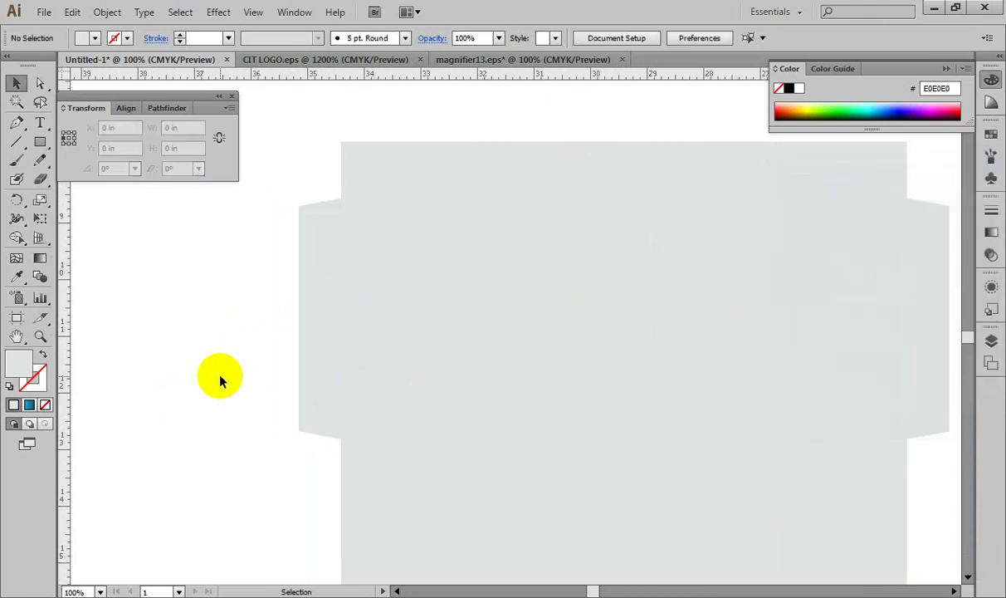
key("ctrl+minus")
key("ctrl+minus")
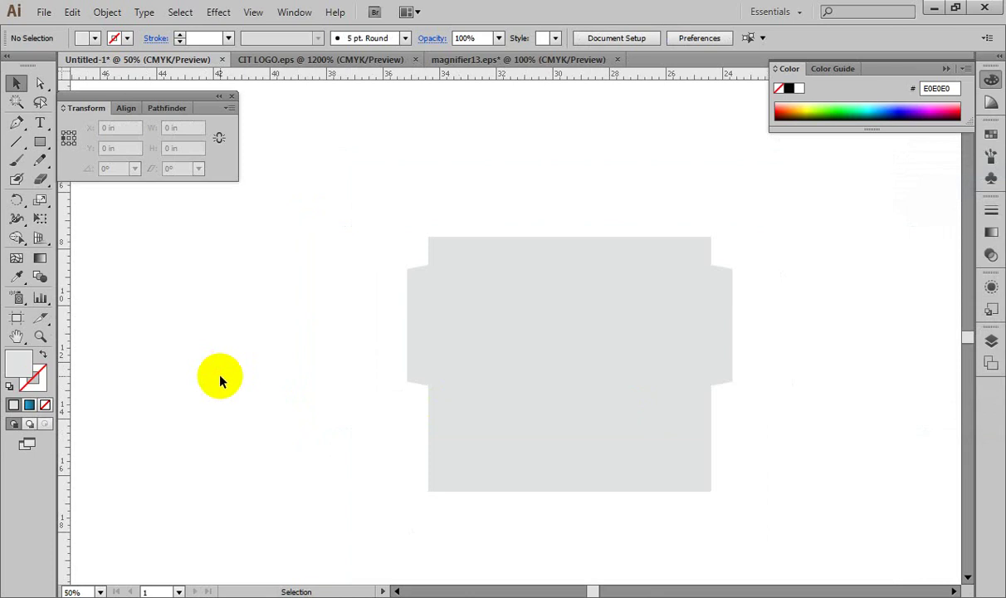
key("ctrl+plus")
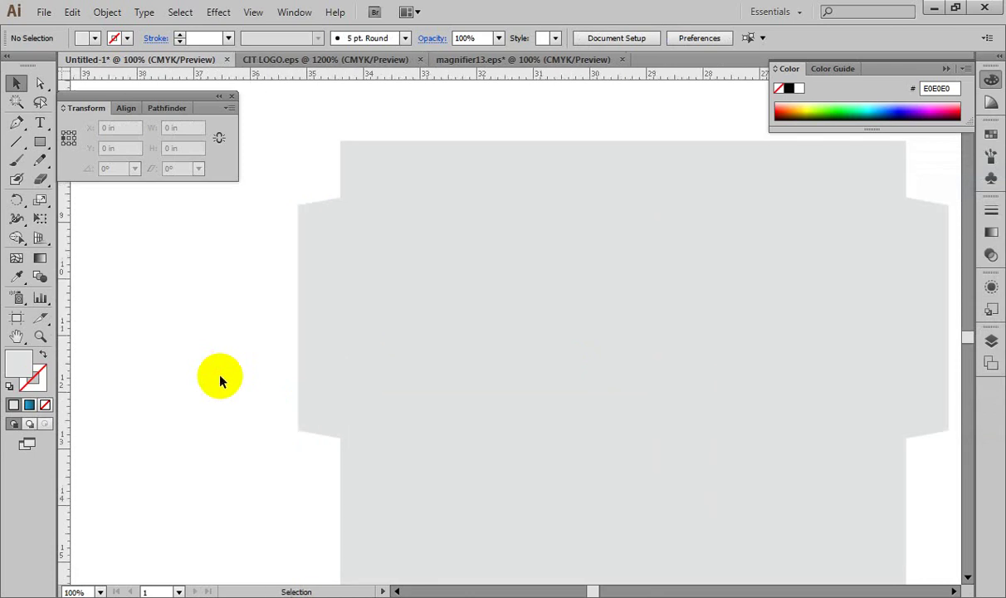
Step: Pan to the 10 × 1 in top band and select it as a whole object
left_click_drag(465, 341, 347, 455)
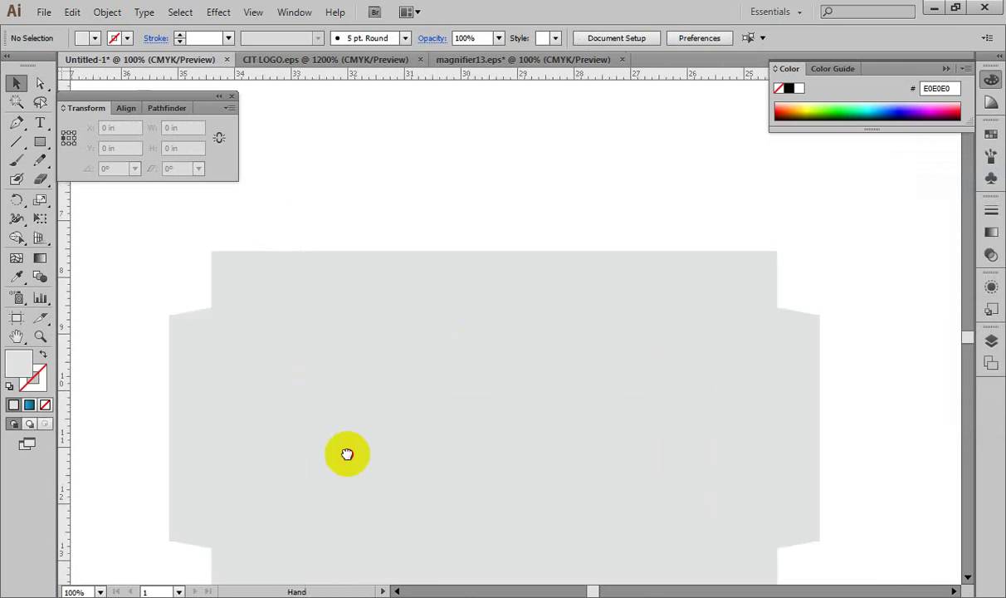
left_click(432, 277)
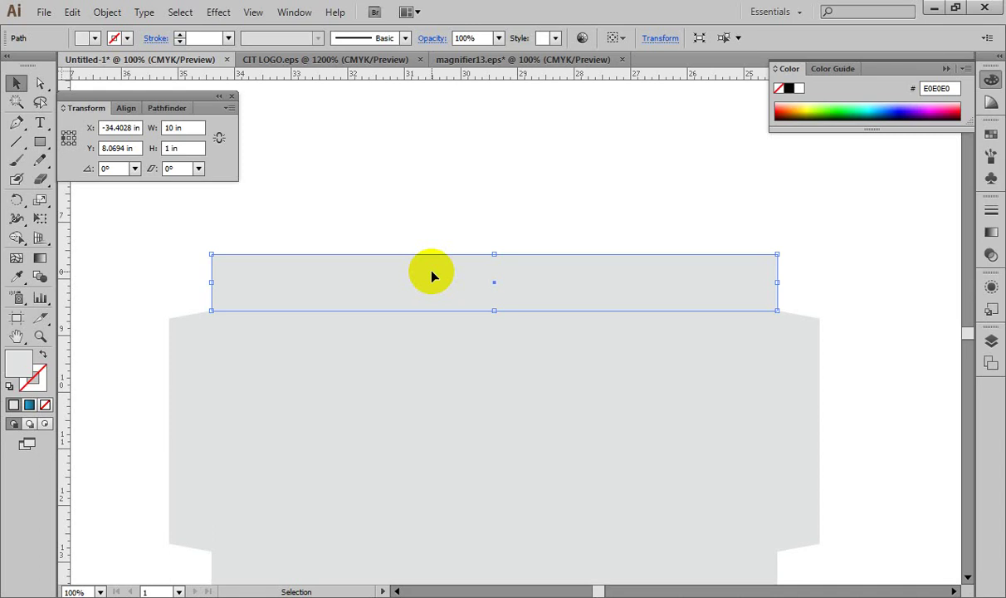
left_click(393, 166)
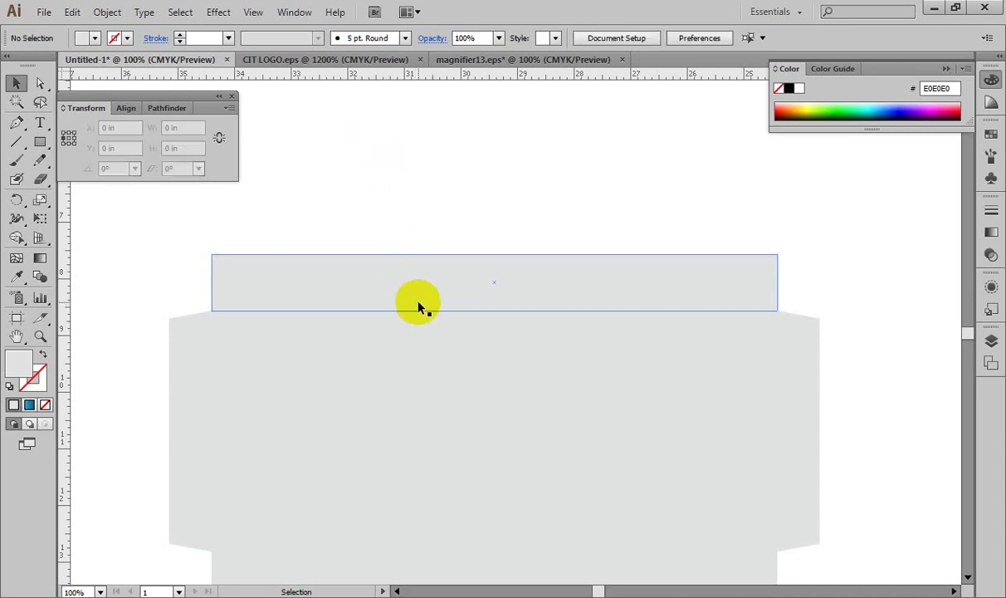
left_click(412, 289)
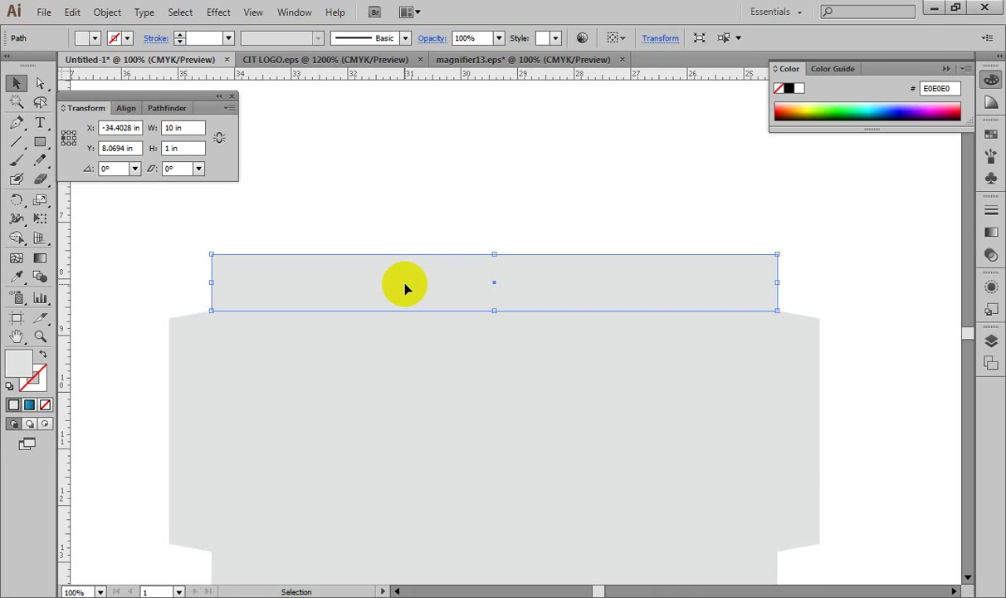
left_click(429, 197)
left_click(446, 272)
key("a")
key("ctrl+shift+a")
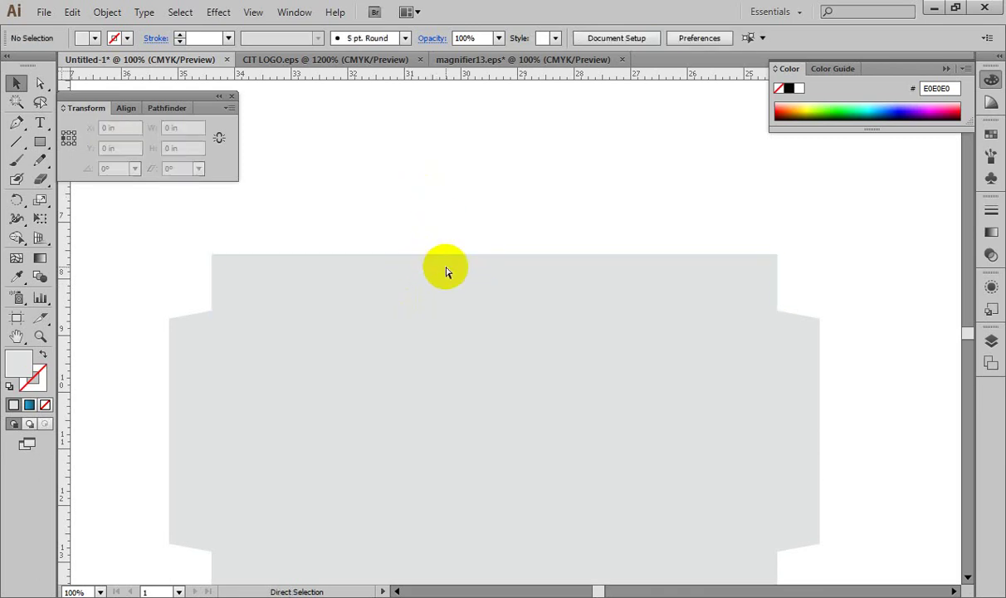
left_click(446, 272)
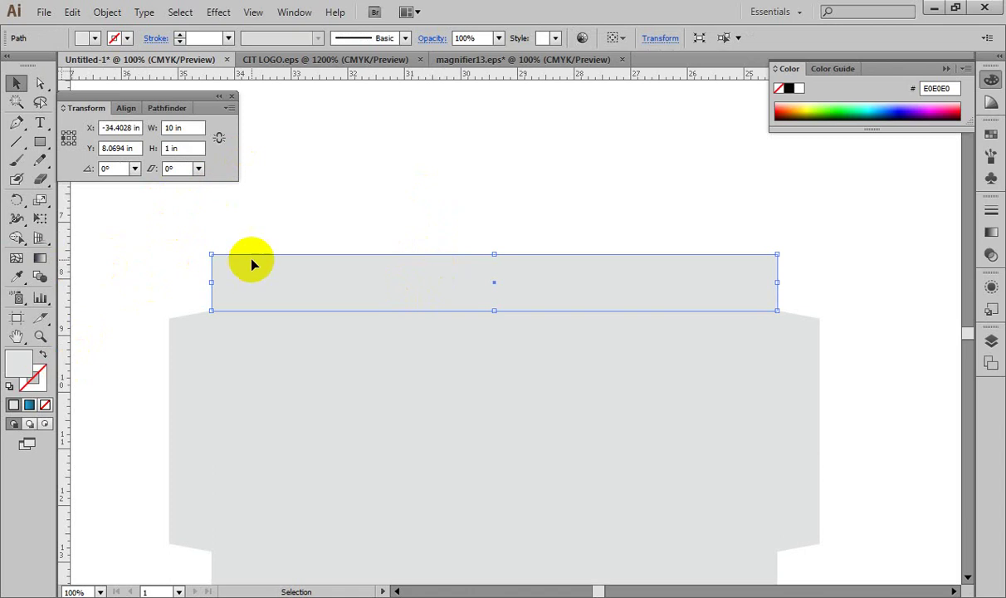
Step: Give the top band a 1C1907 stroke and show the Effect > Stylize submenu
double_click(32, 377)
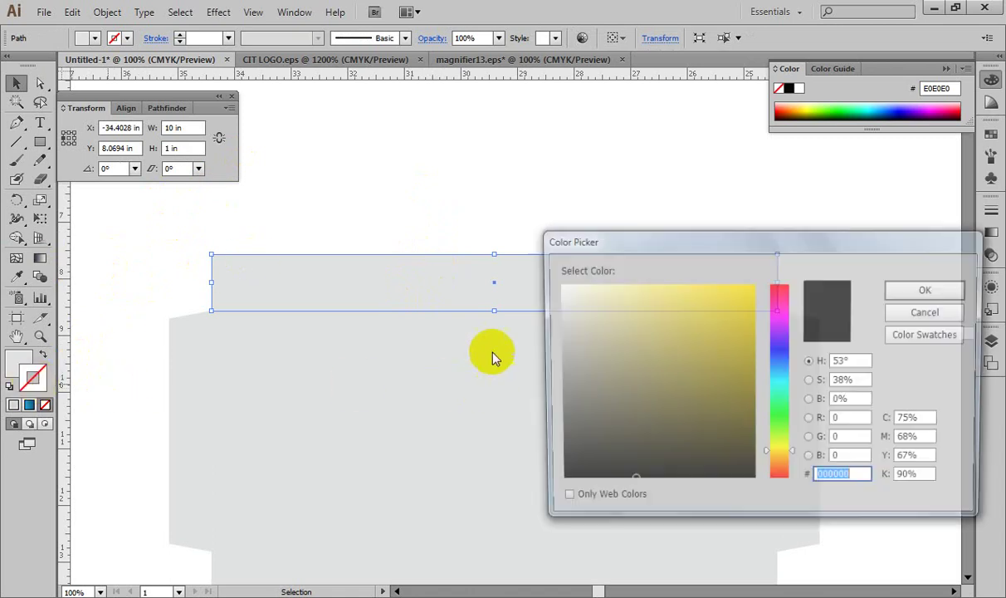
left_click(707, 460)
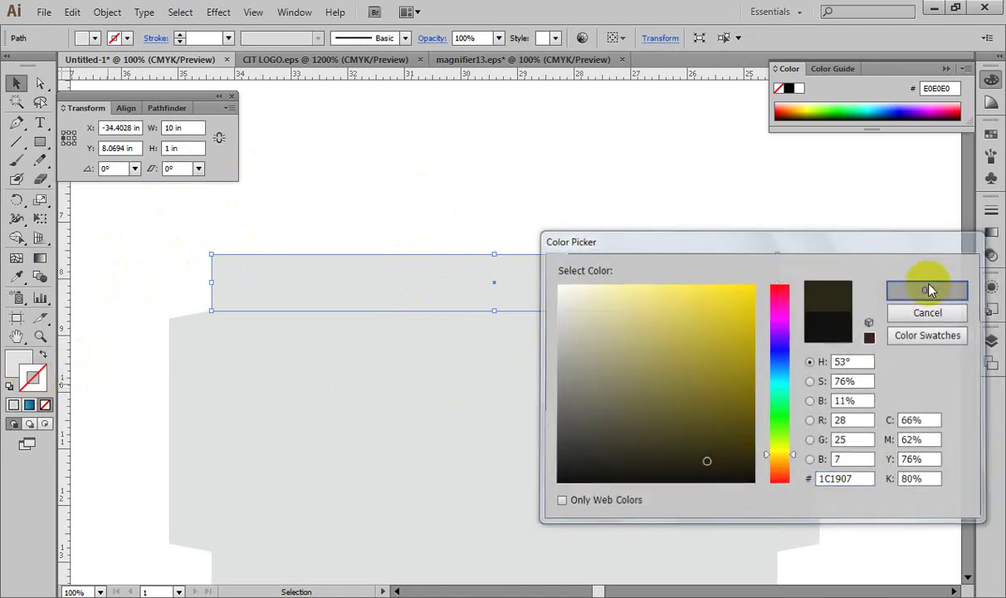
left_click(928, 290)
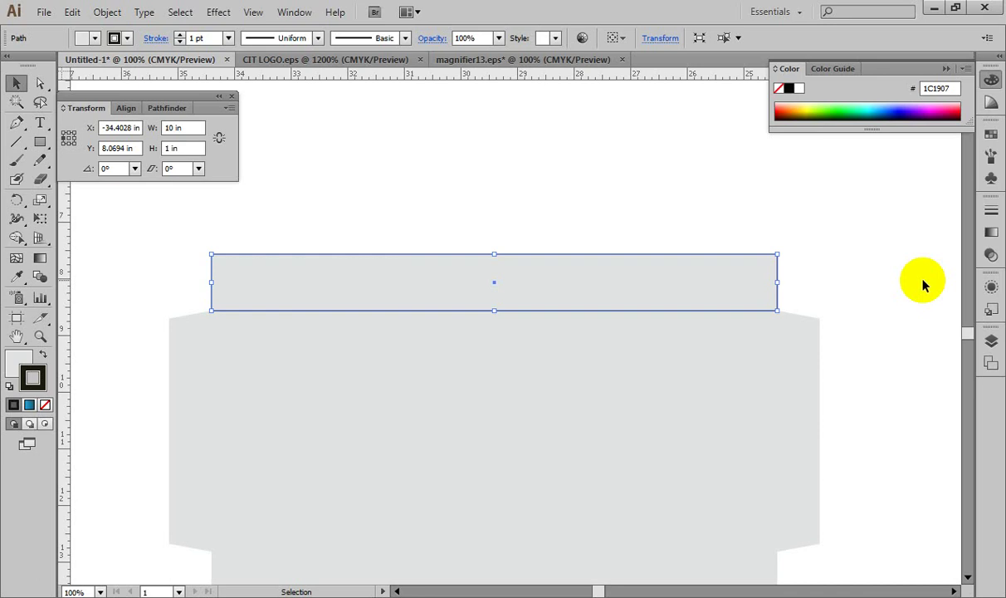
left_click(220, 13)
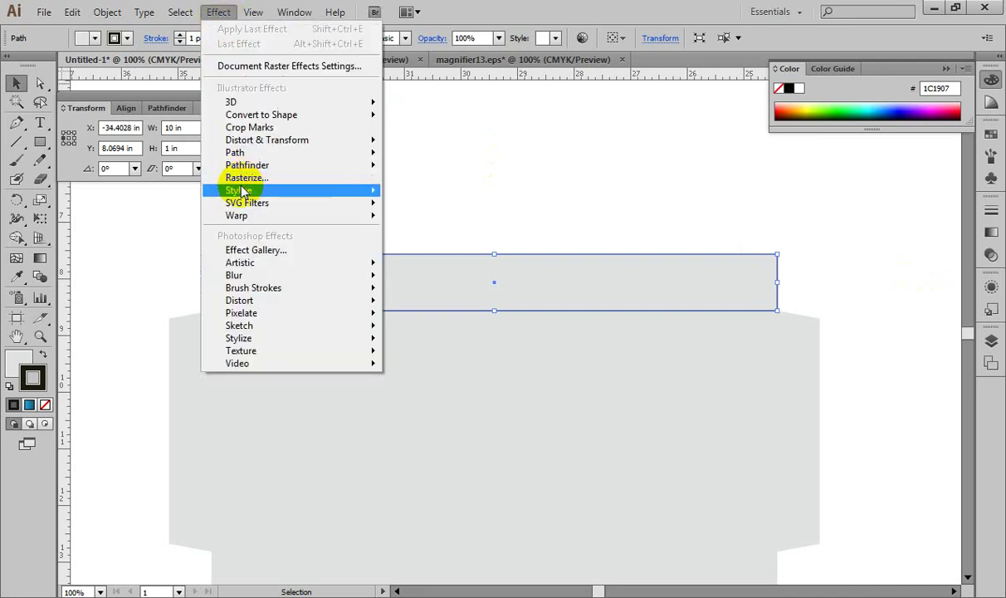
mouse_move(242, 191)
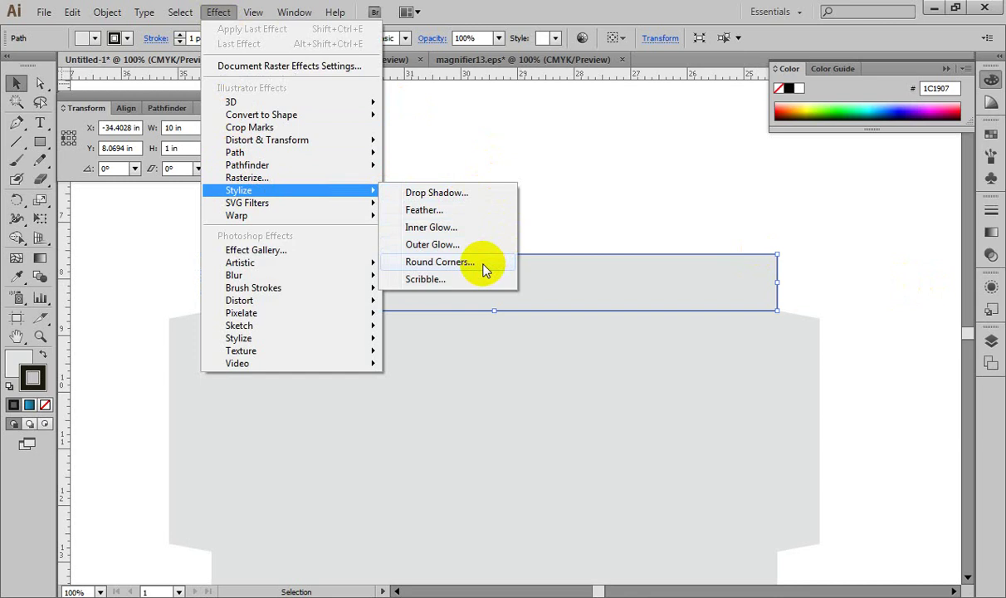
Step: Apply a Round Corners effect with a 0.5 in radius to the top band, after previewing 0.375 in
left_click(440, 262)
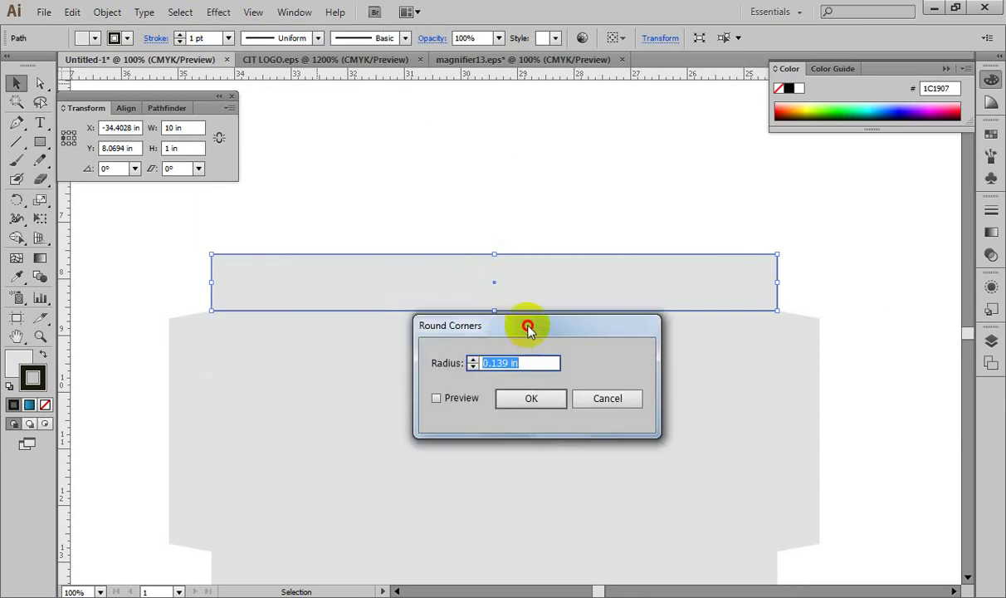
left_click_drag(529, 328, 800, 198)
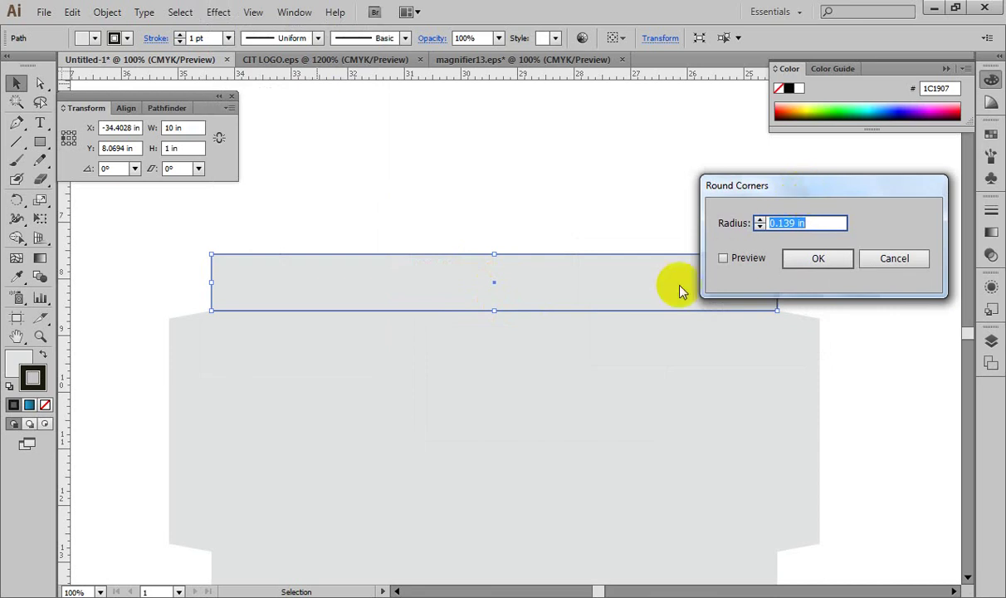
left_click(722, 259)
left_click_drag(782, 185, 652, 387)
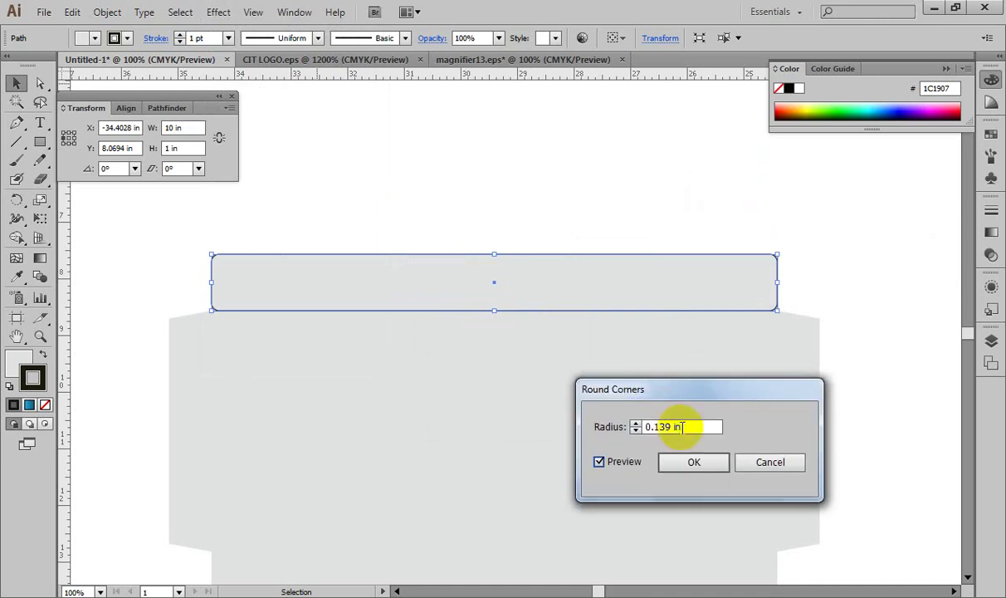
left_click(684, 427)
double_click(684, 427)
type("0.375")
key("Tab")
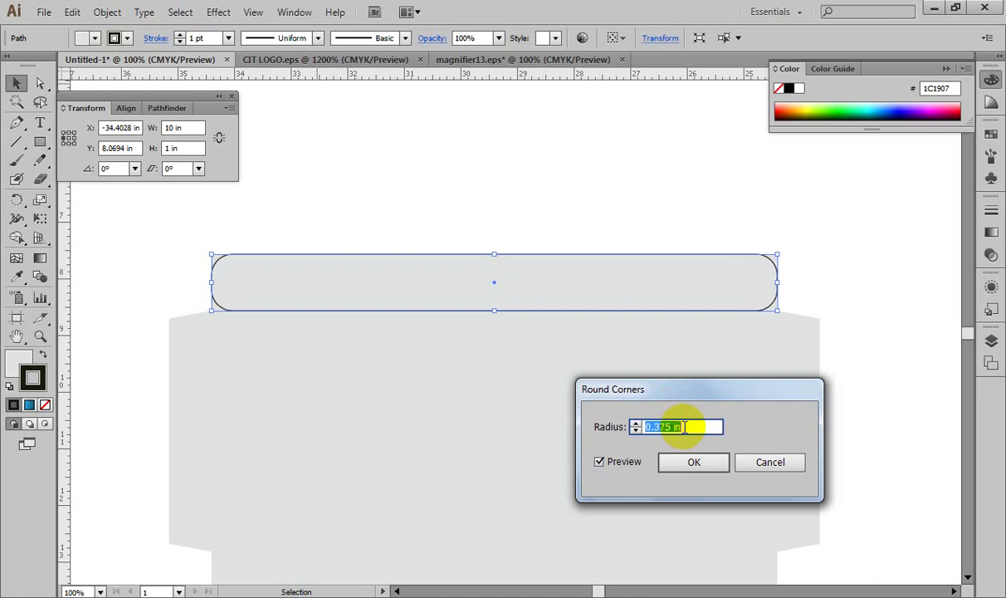
type("0.5")
key("Tab")
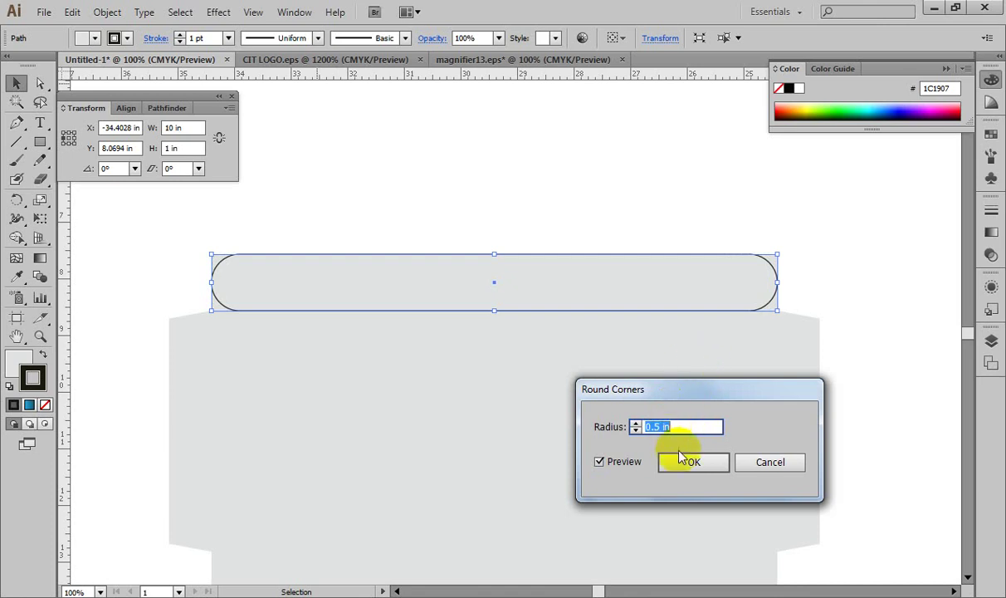
left_click(690, 462)
left_click(839, 235)
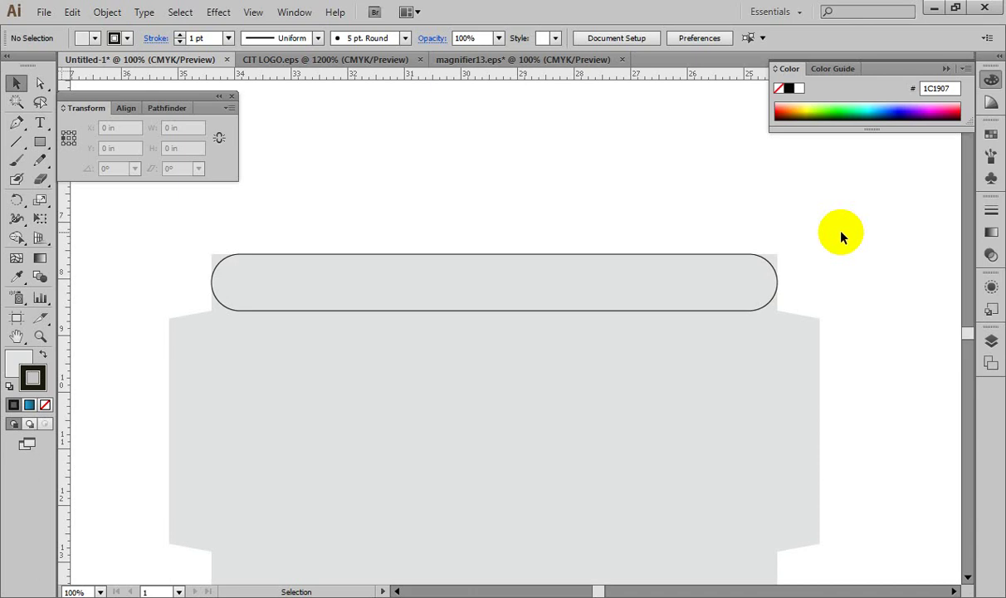
Step: Expand the rounded top band's appearance and ungroup it into separate plain paths
left_click(696, 257)
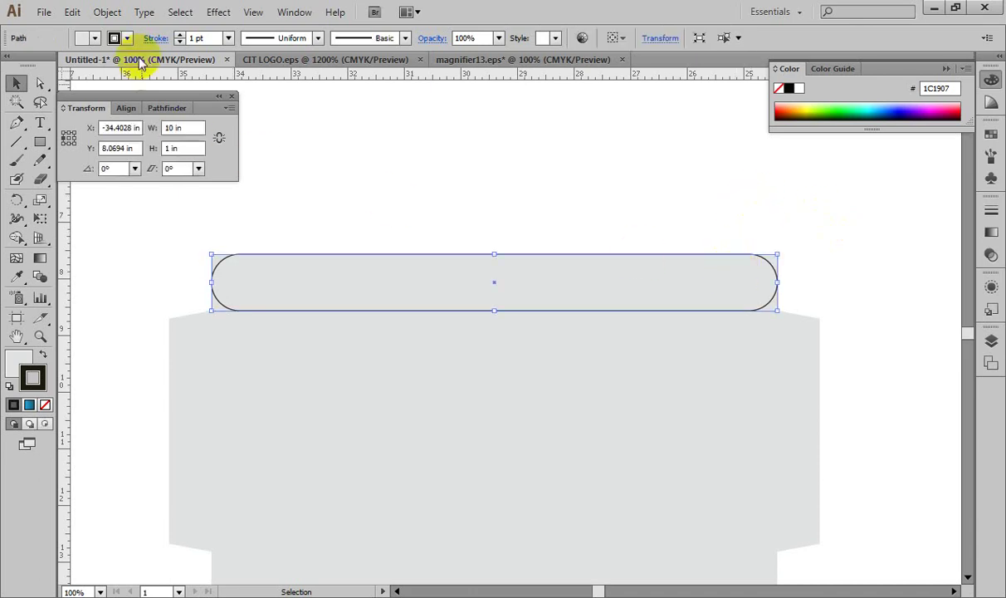
left_click(107, 12)
left_click(131, 198)
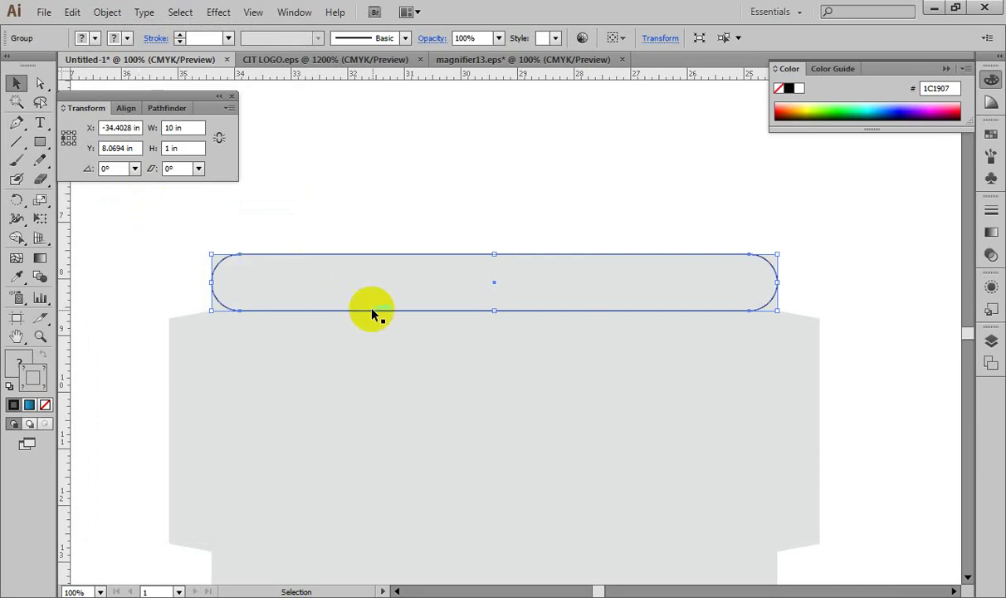
right_click(403, 284)
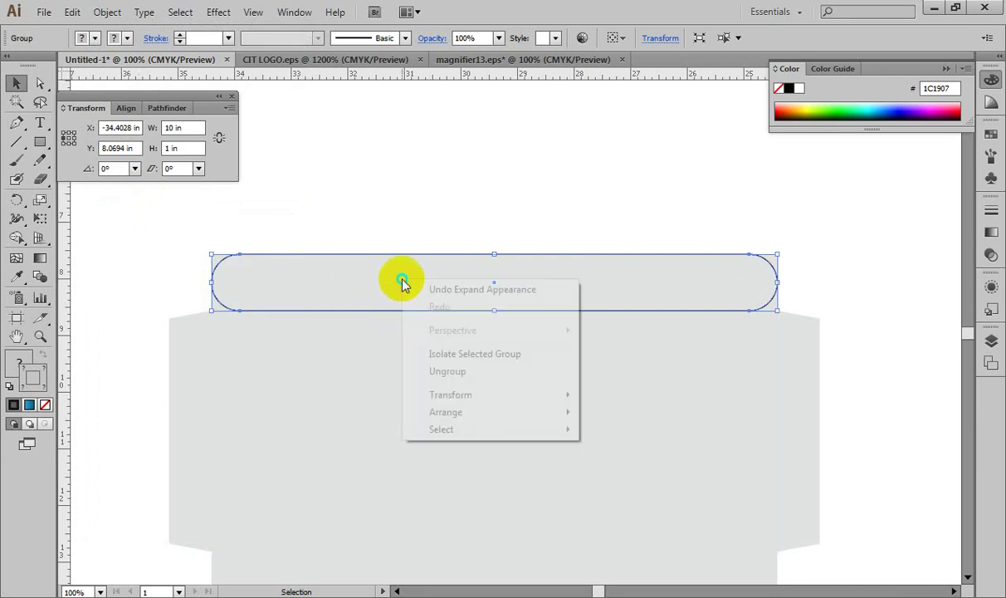
left_click(440, 371)
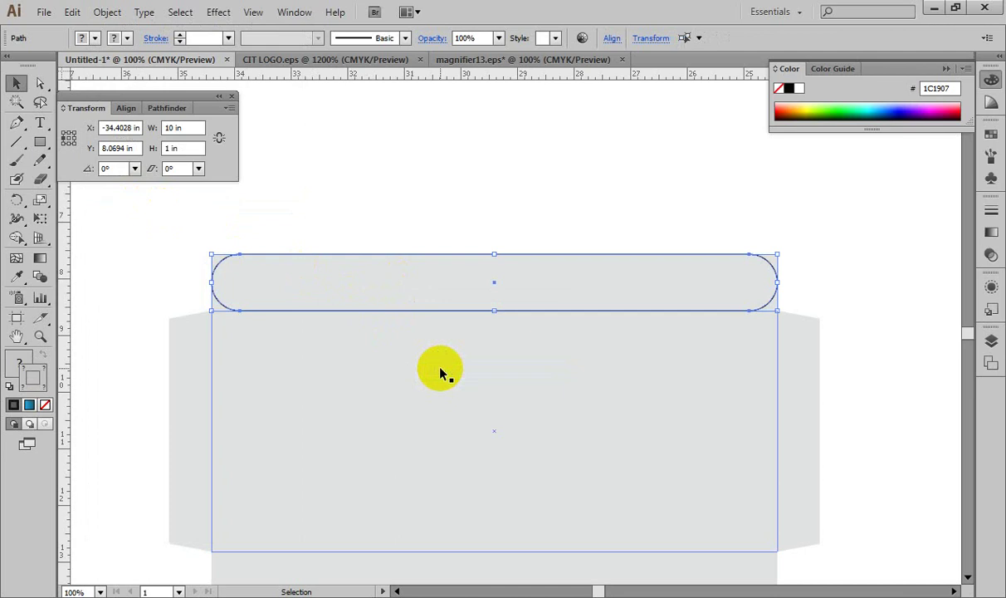
Step: Marquee-select the top band together with the overlapping gray body shapes
left_click(485, 216)
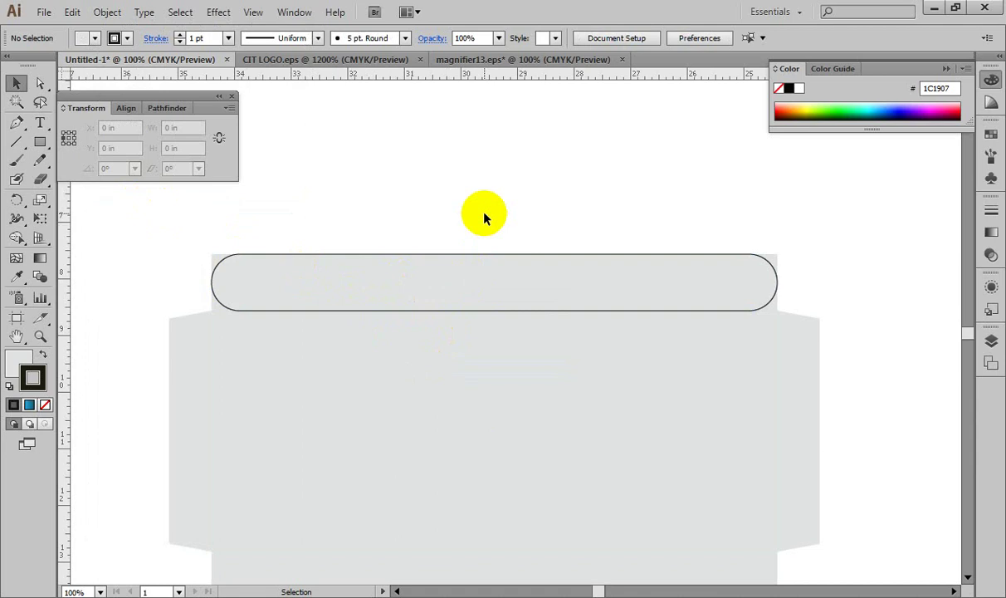
left_click(484, 218)
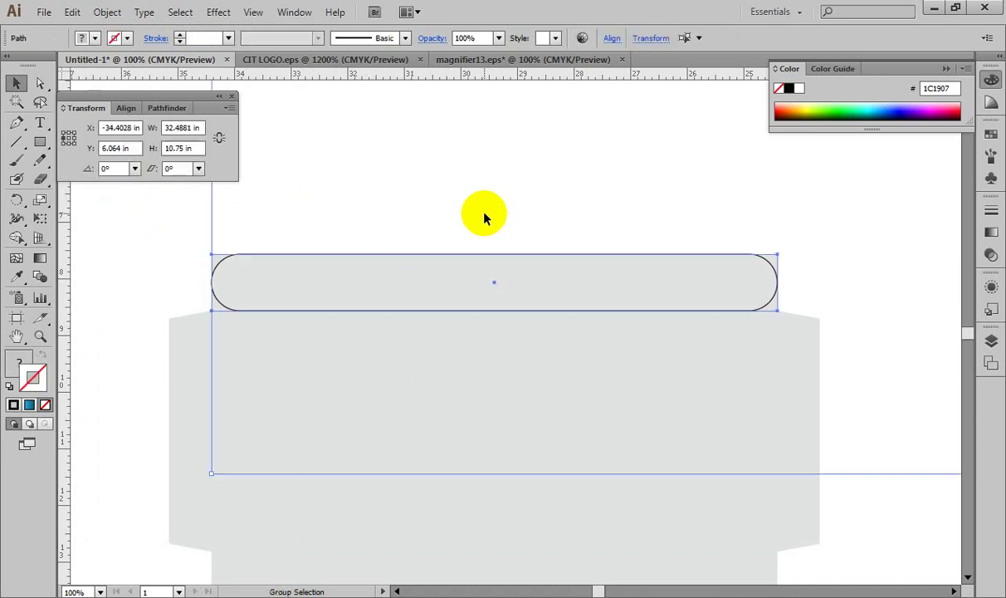
left_click_drag(144, 235, 803, 292)
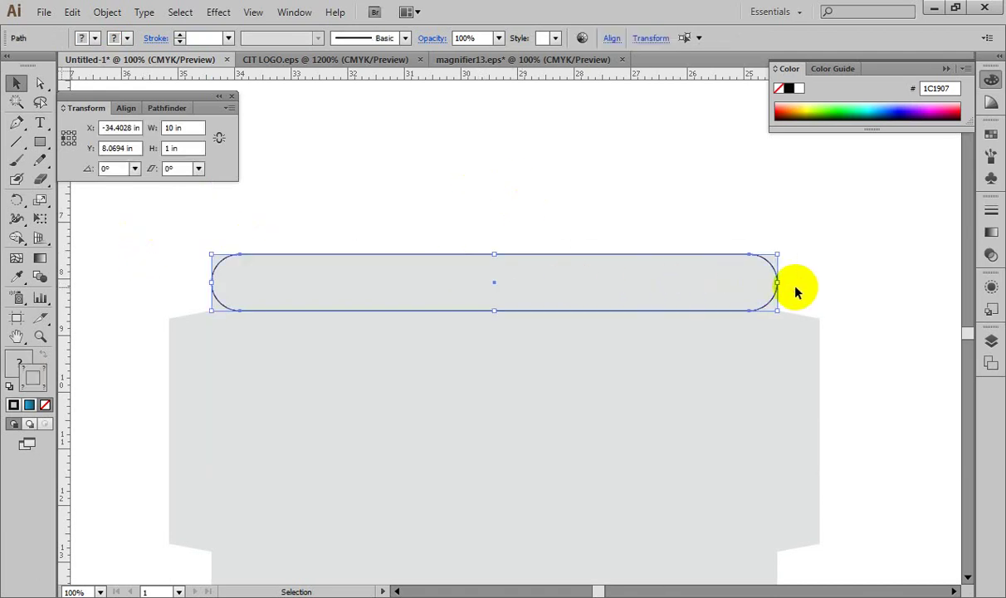
left_click(292, 12)
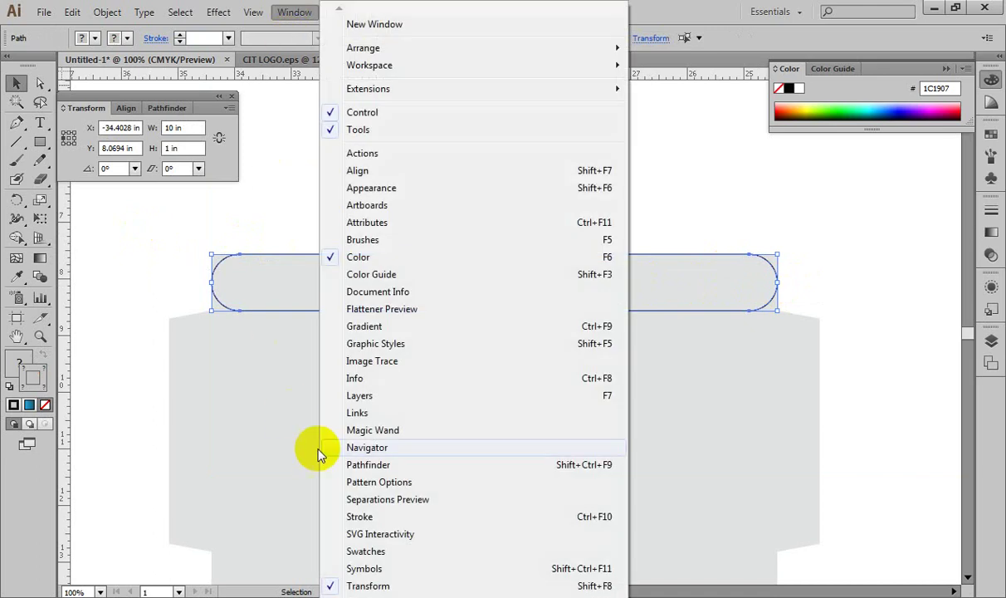
Step: Divide the selected top shapes with Pathfinder and ungroup the resulting pieces
left_click(355, 465)
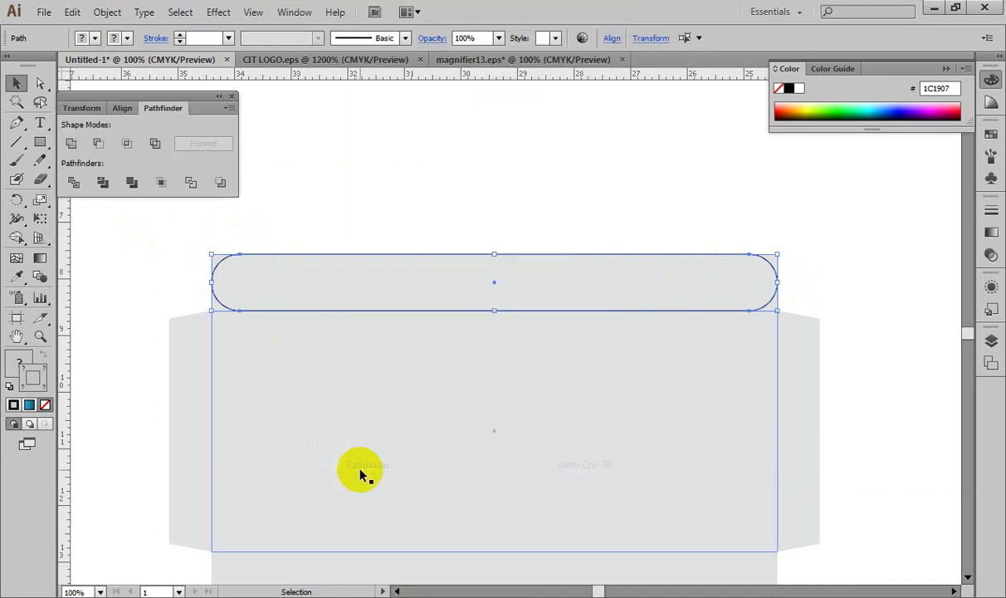
left_click(74, 184)
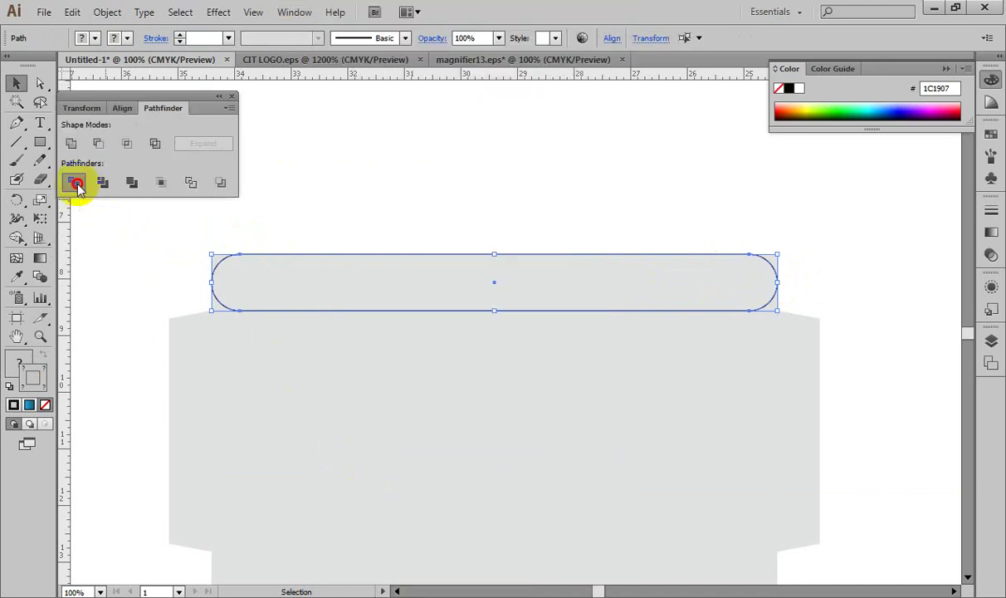
right_click(269, 276)
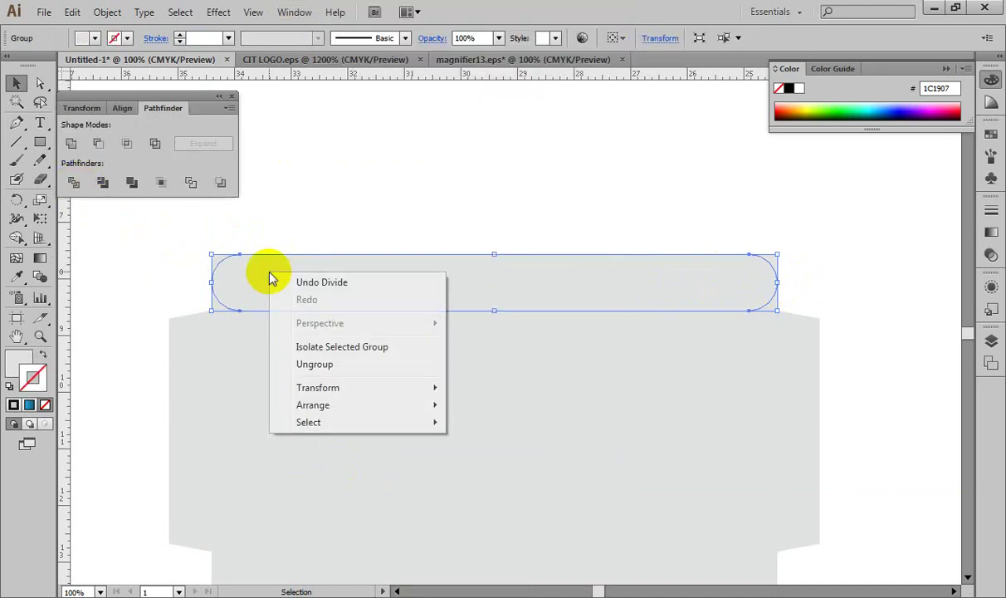
left_click(292, 362)
Step: Delete the leftover top-left and top-right corner pieces
left_click(99, 278)
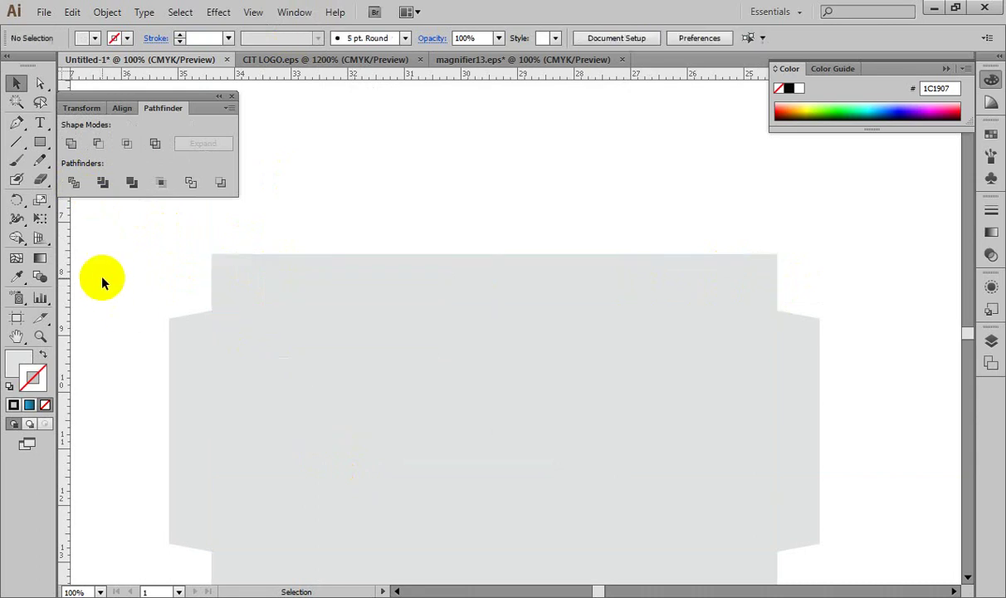
left_click(220, 260)
key("Delete")
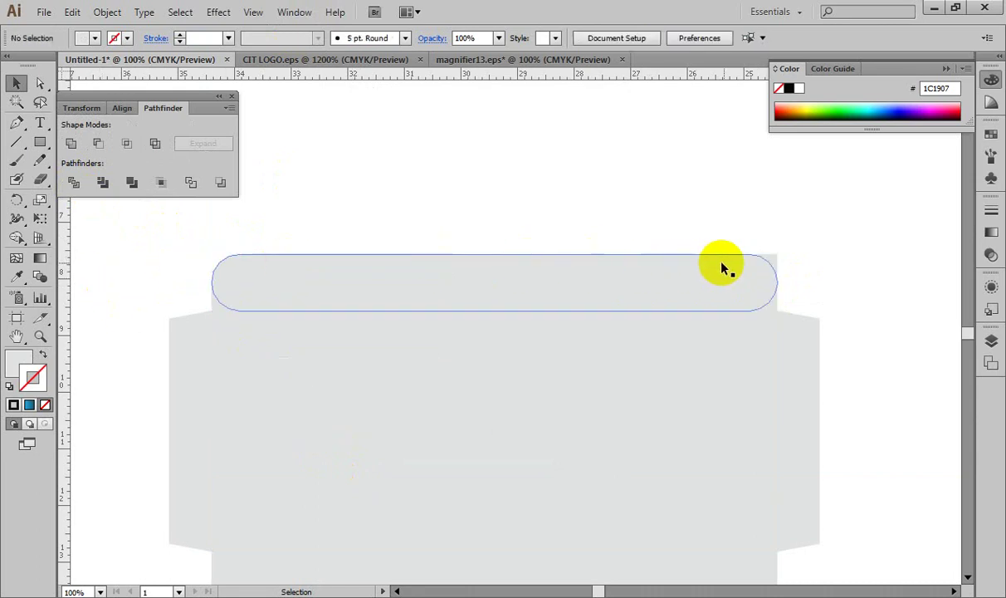
left_click(774, 264)
key("Delete")
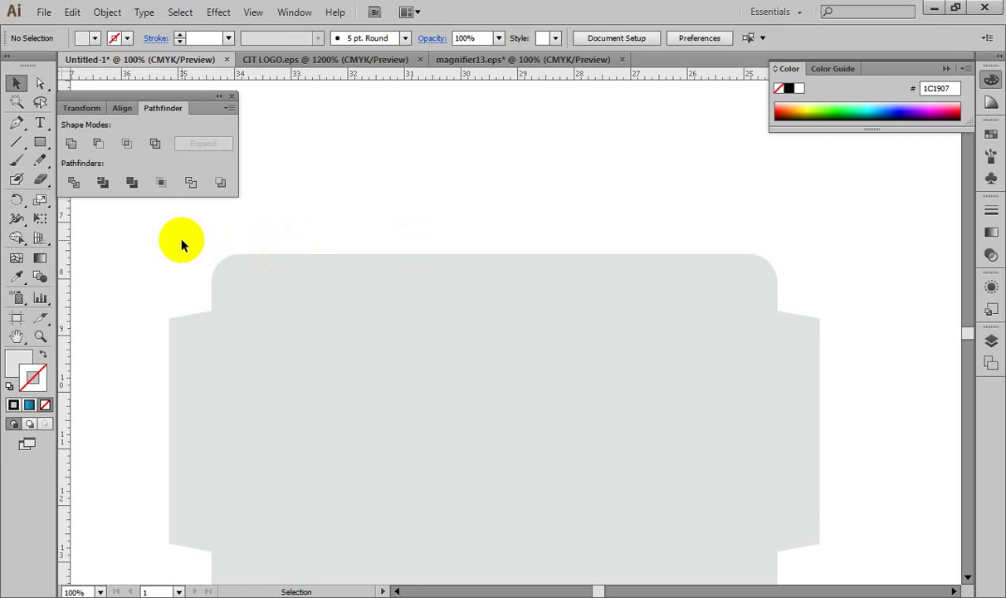
Step: Select the small top-left corner piece and move it to the top-right corner
left_click(297, 278)
left_click(186, 299)
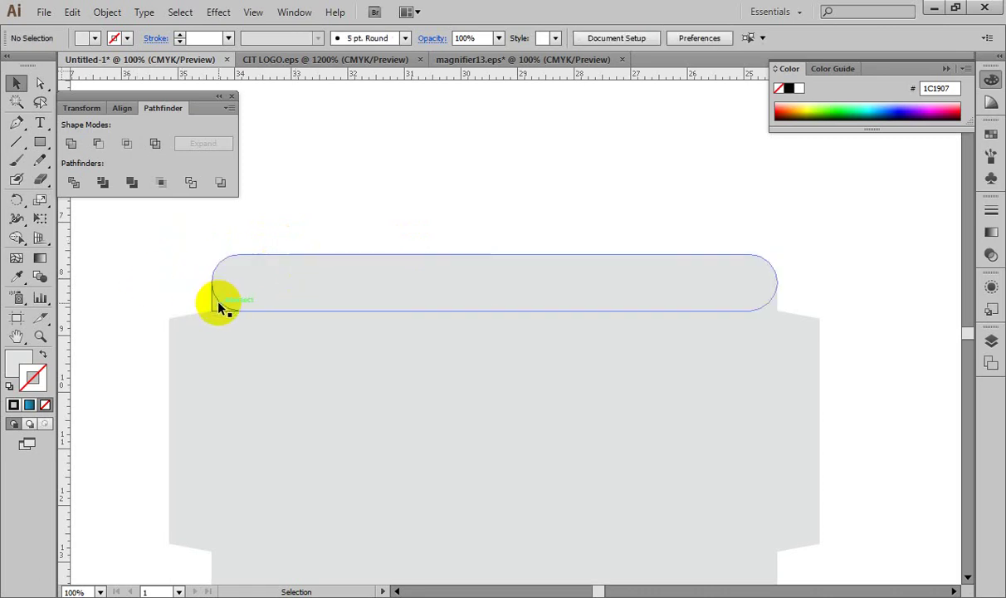
left_click(216, 299)
left_click(158, 292)
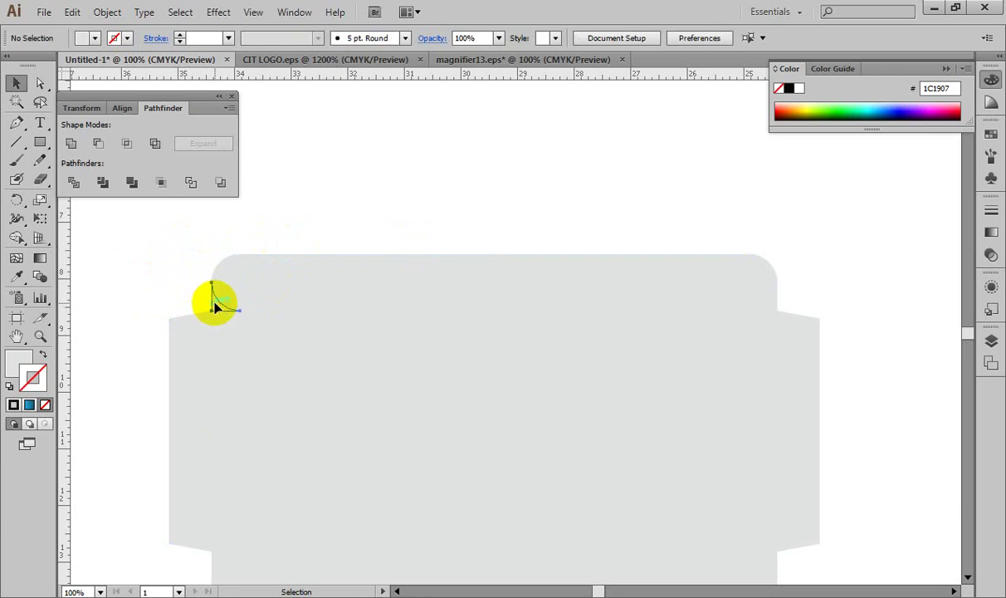
left_click(214, 294)
left_click_drag(776, 305, 774, 304)
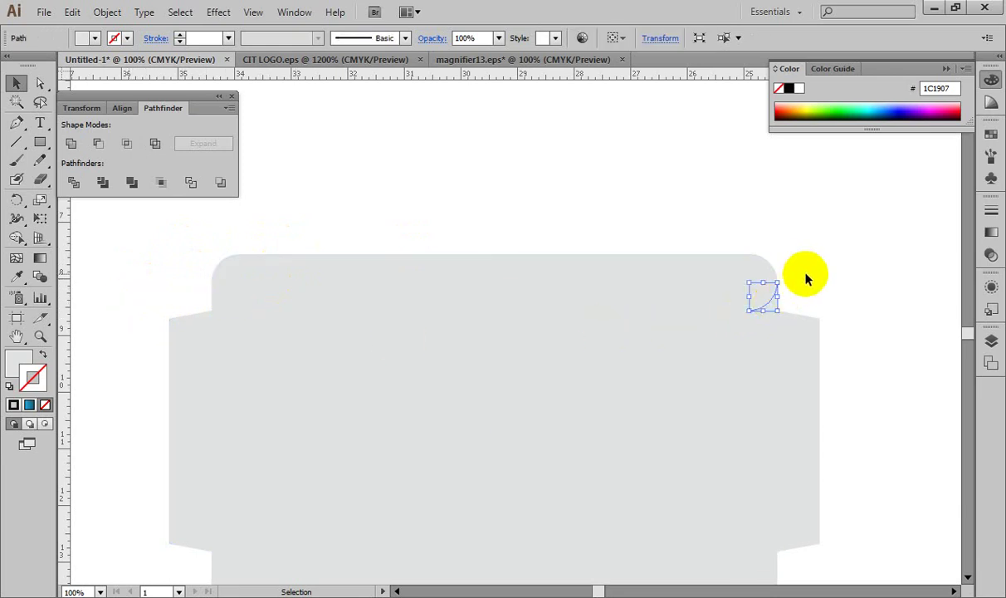
Step: Unite the band pieces in Pathfinder and expand them into one path
left_click_drag(183, 234, 793, 302)
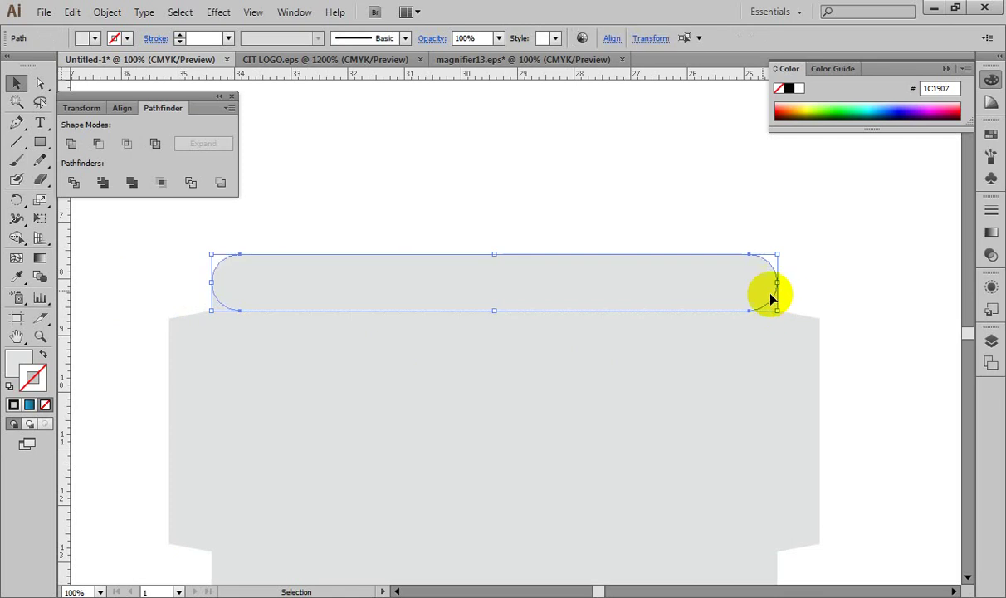
left_click(71, 142, "alt")
left_click(200, 148)
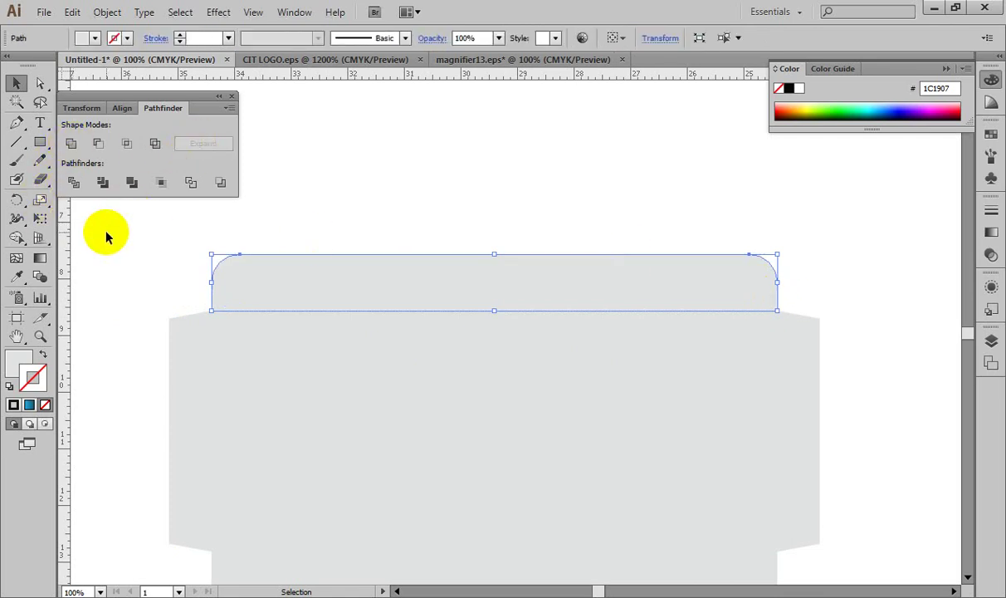
left_click(188, 272)
left_click(225, 275)
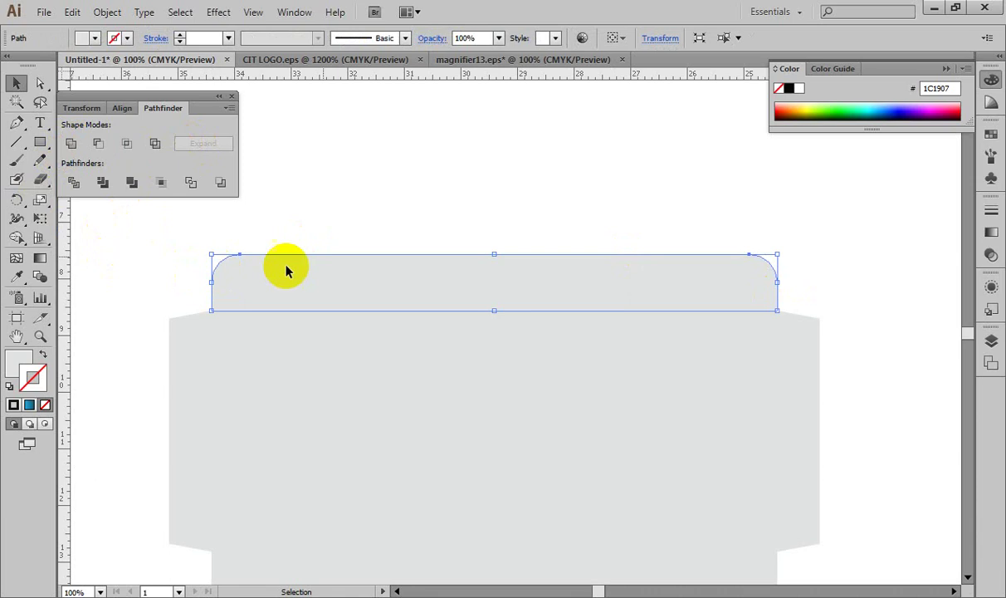
Step: Fill the merged top band with purple 52006A from the Color panel spectrum
left_click(20, 362)
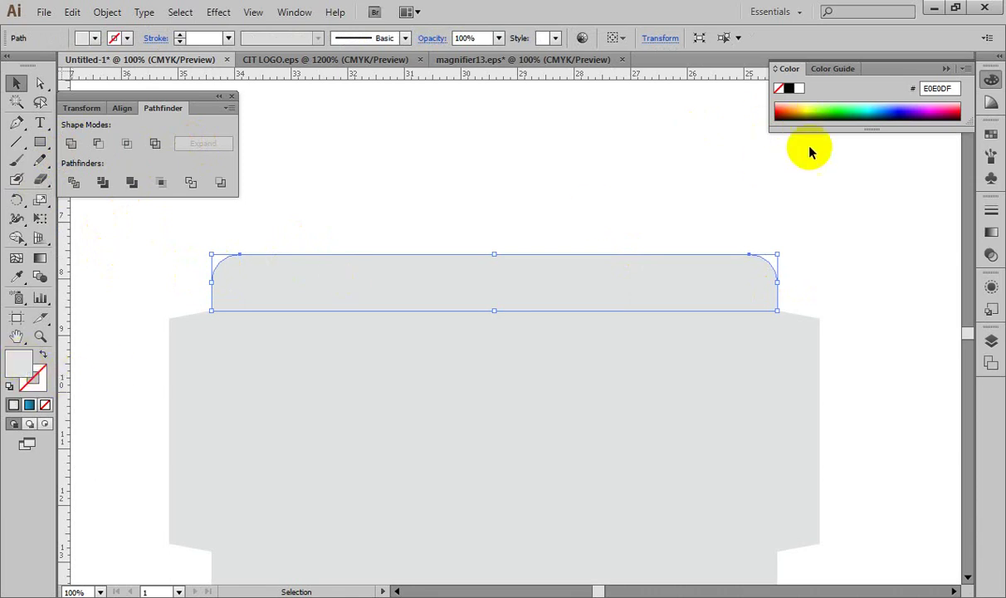
left_click(853, 106)
left_click(895, 111)
left_click(920, 112)
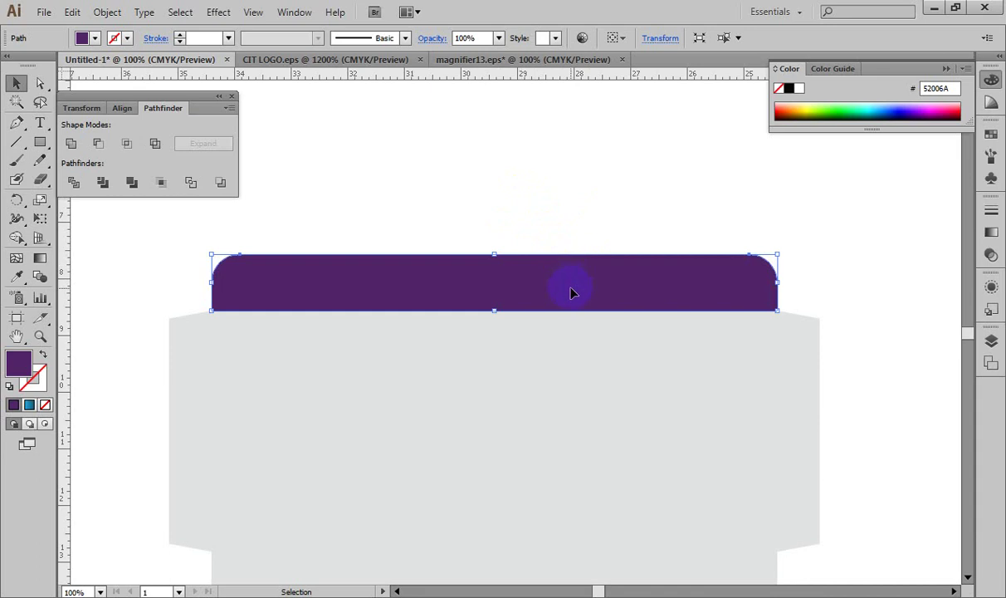
left_click(75, 153)
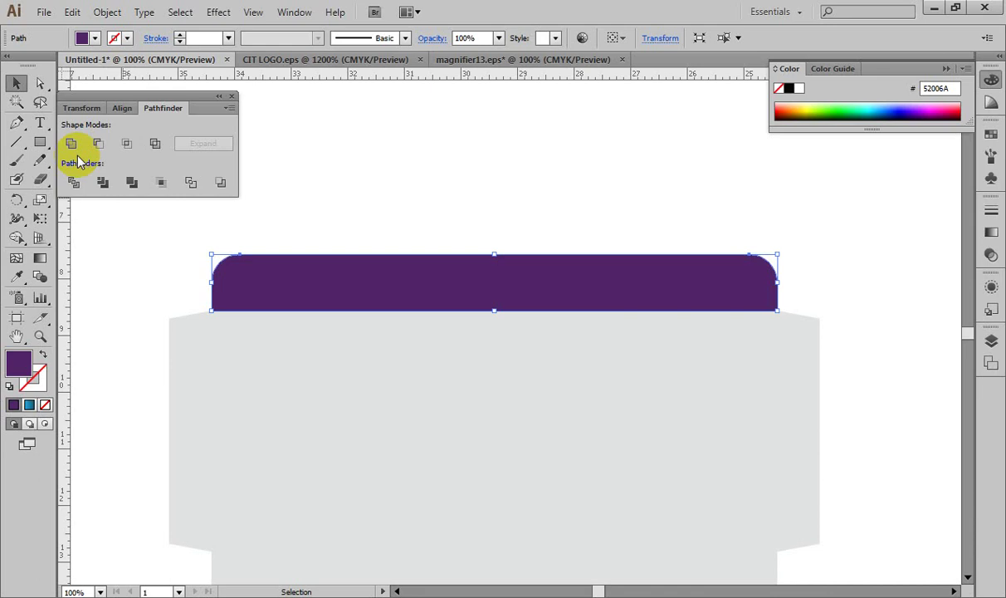
key("ctrl+minus")
left_click_drag(470, 373, 473, 299)
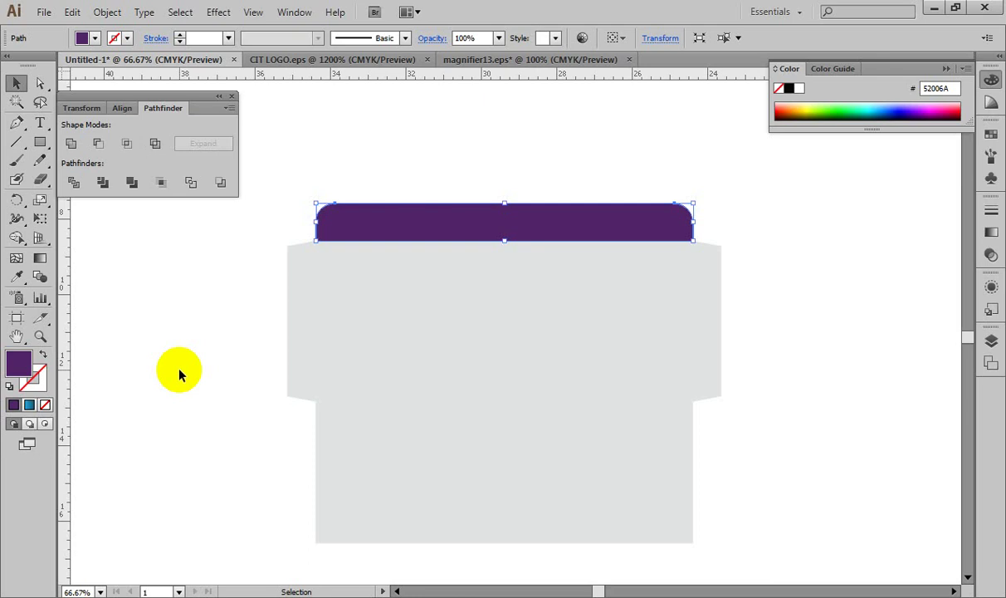
left_click(440, 304)
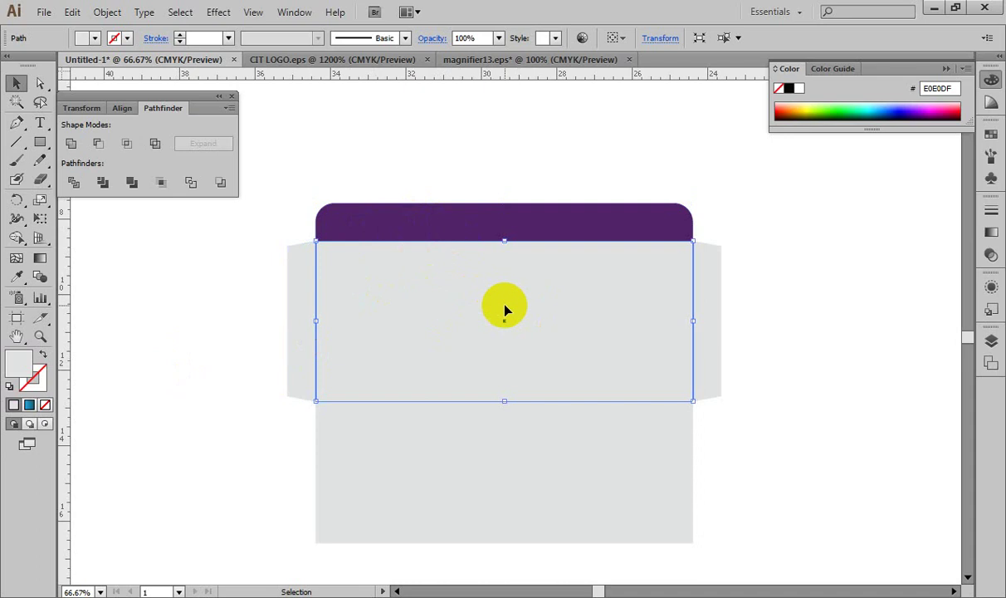
left_click(513, 222, "ctrl")
key("ctrl+shift+a")
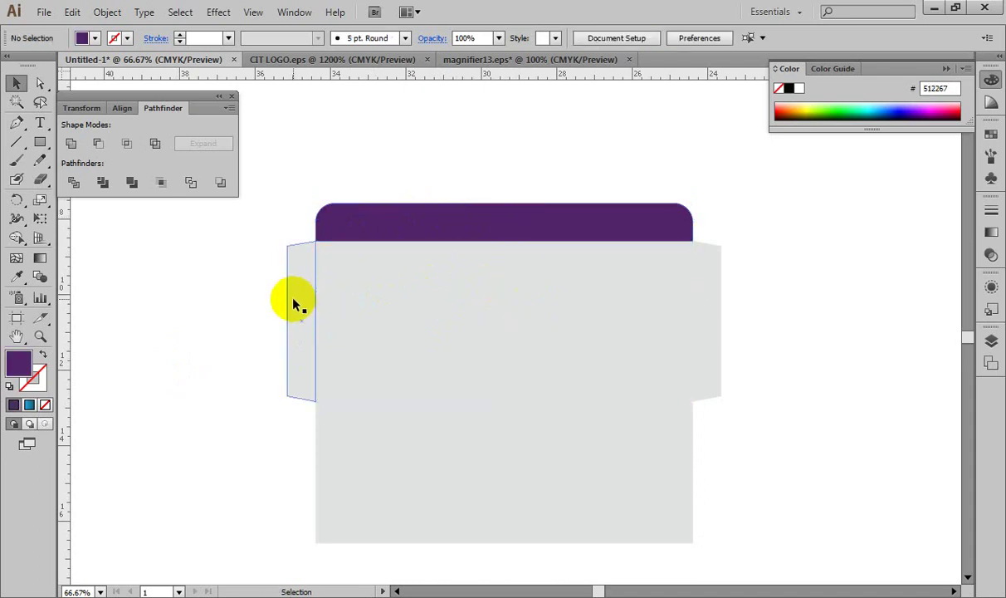
left_click(292, 299)
left_click(710, 280)
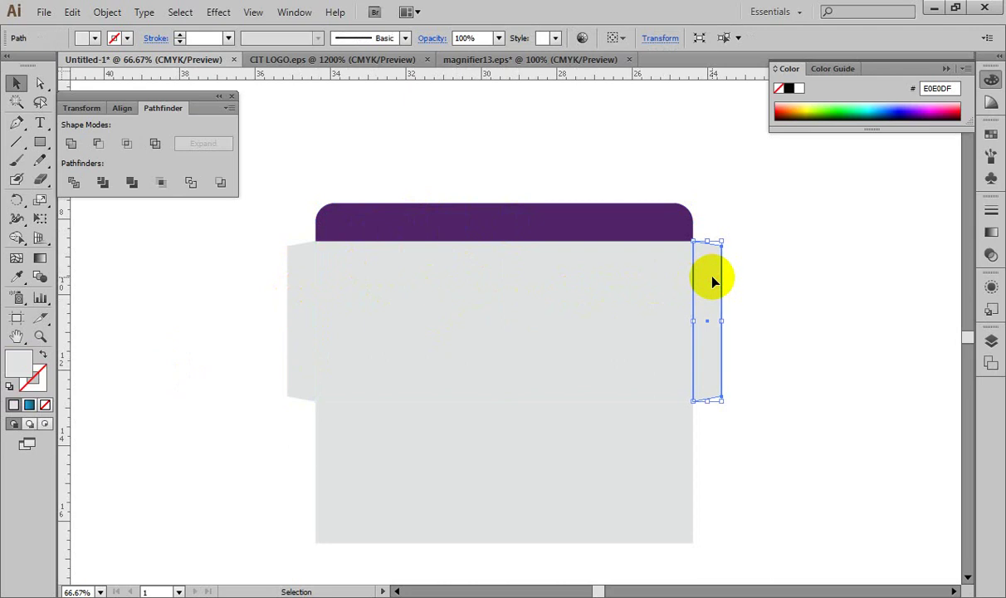
left_click(601, 434)
key("ctrl+shift+a")
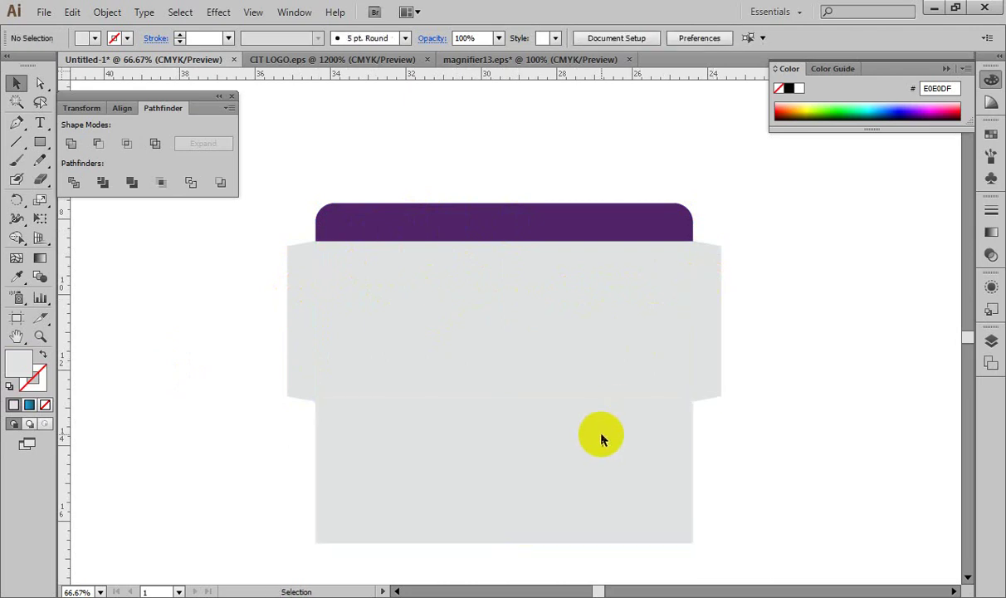
left_click_drag(285, 155, 702, 423)
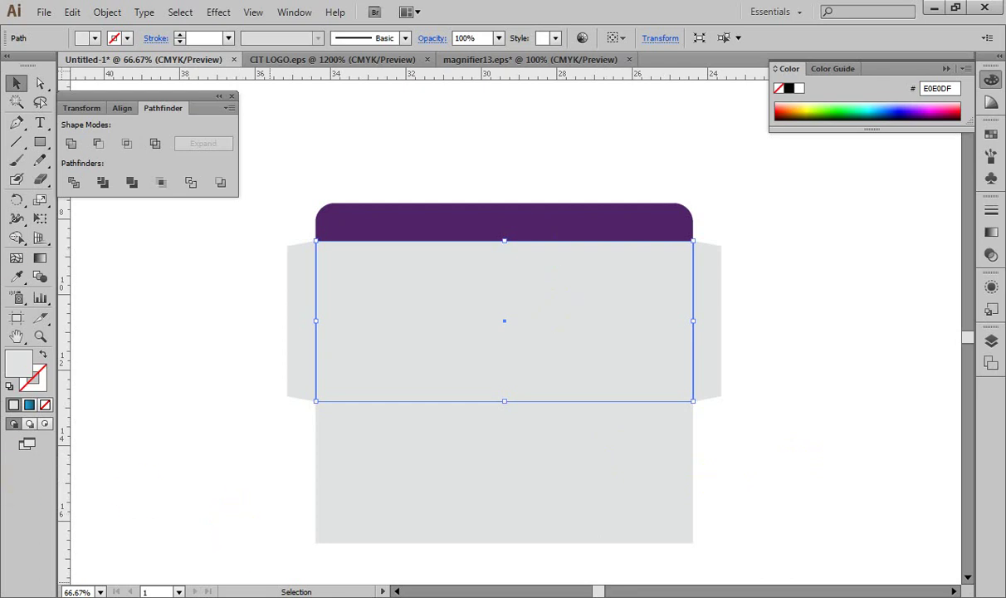
mouse_move(313, 597)
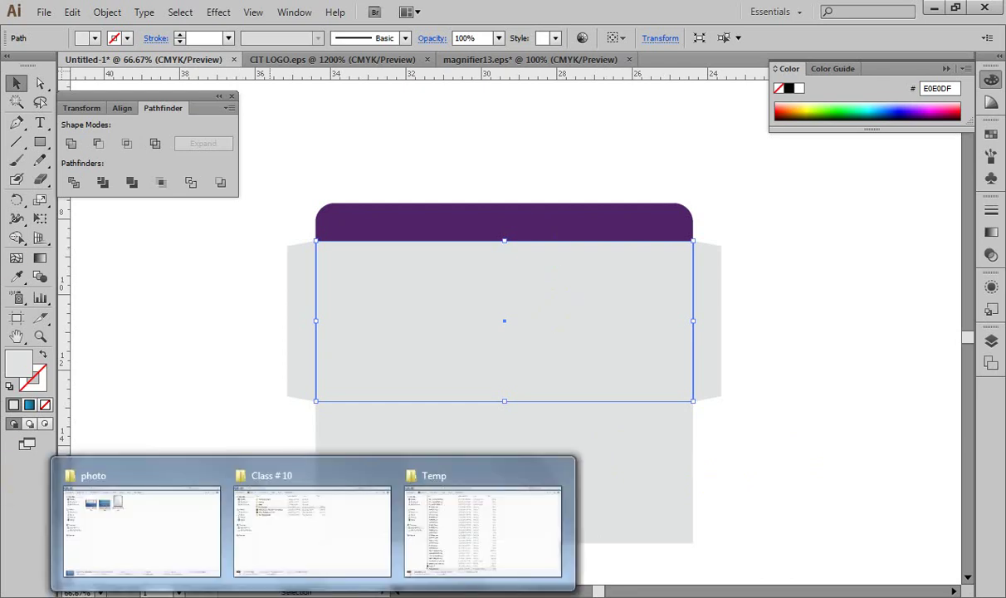
mouse_move(443, 588)
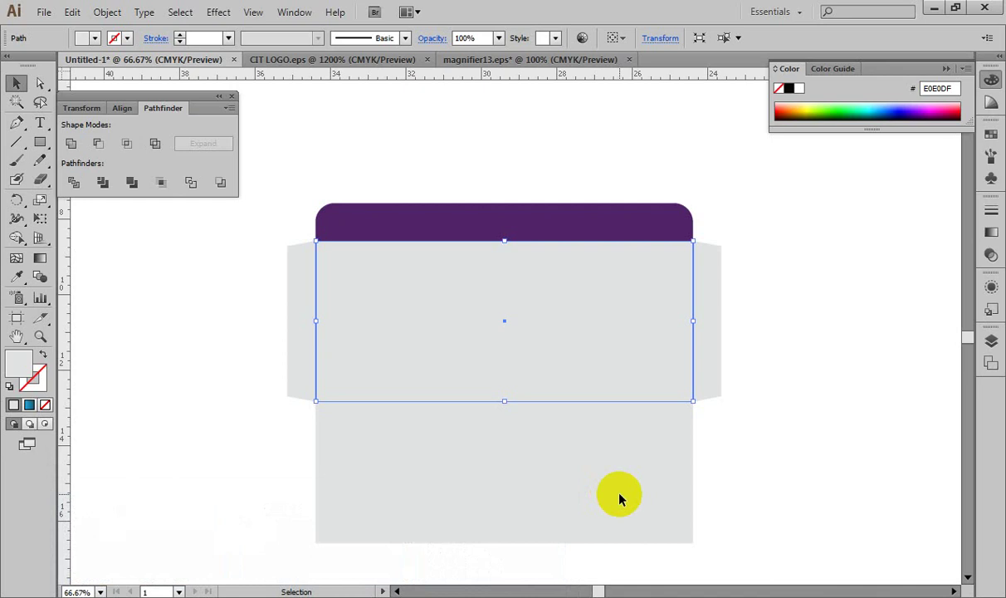
Step: Close the photo, Temp and Class # 10 folder windows and Firefox, then refresh the desktop
left_click(932, 8)
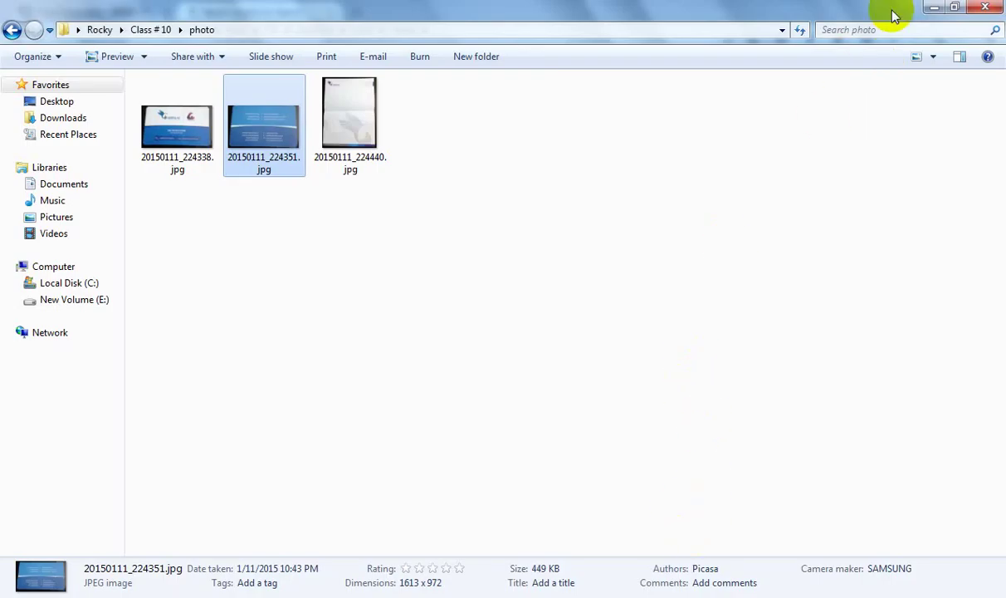
left_click(934, 8)
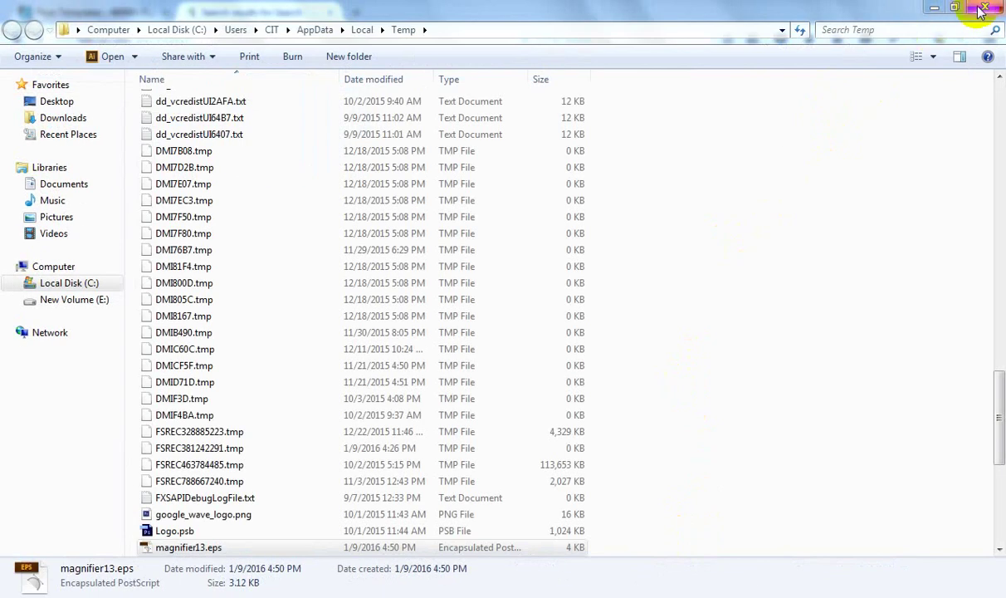
left_click(987, 7)
left_click(986, 7)
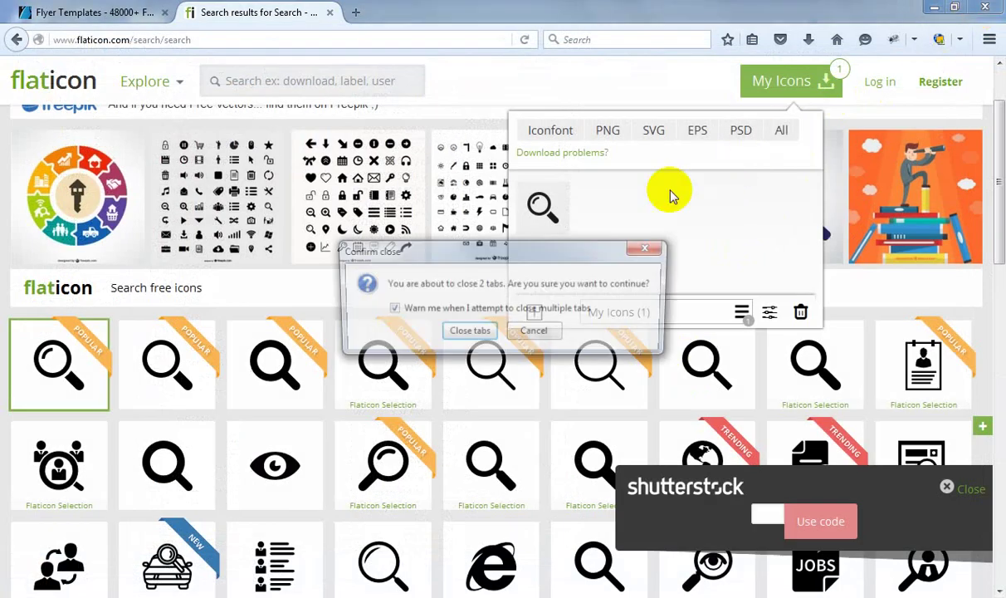
left_click(470, 333)
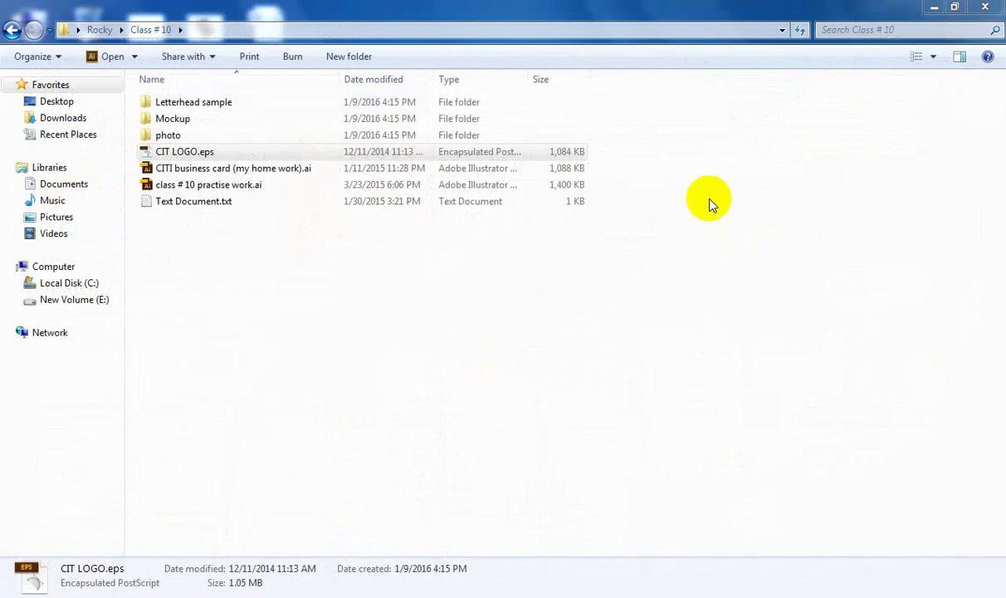
left_click(996, 6)
right_click(750, 135)
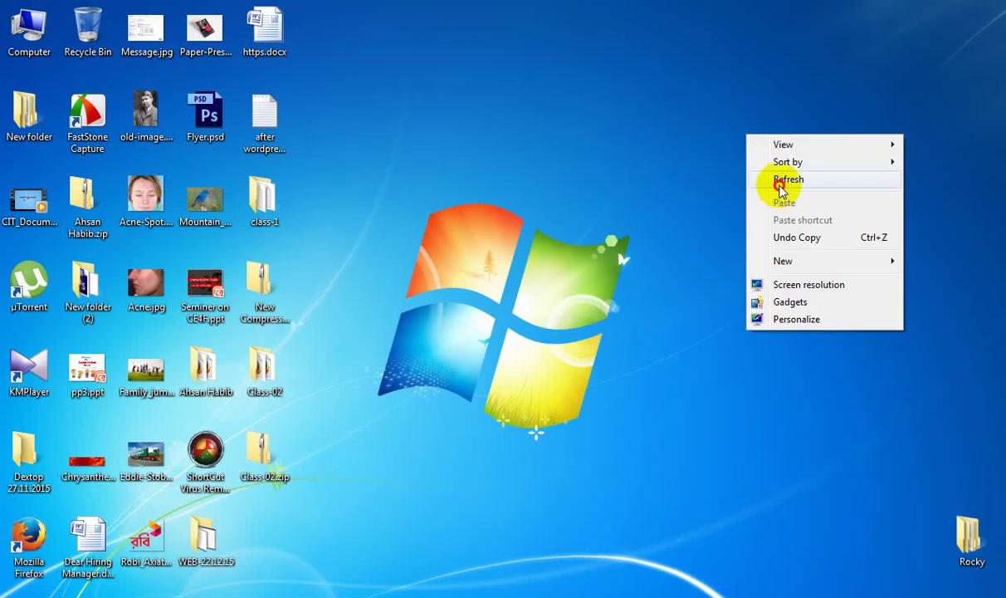